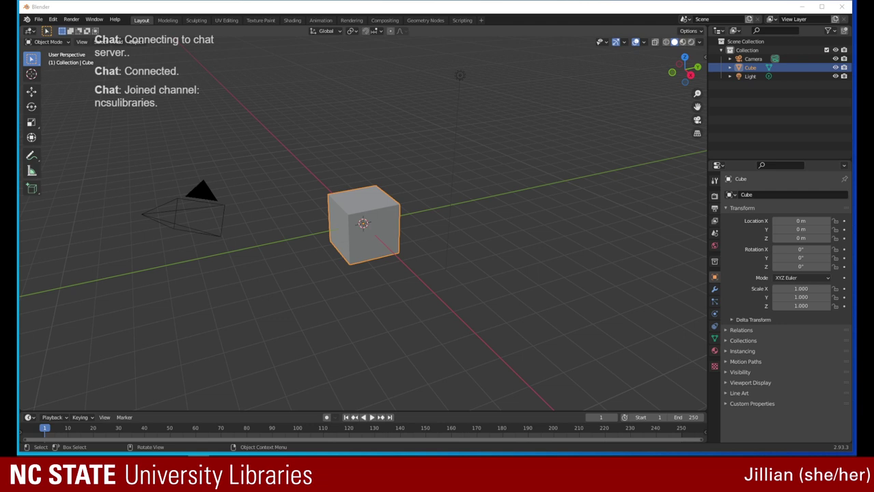
- Maximize the program window and switch the cube into Edit Mode and back to Object Mode
click(822, 6)
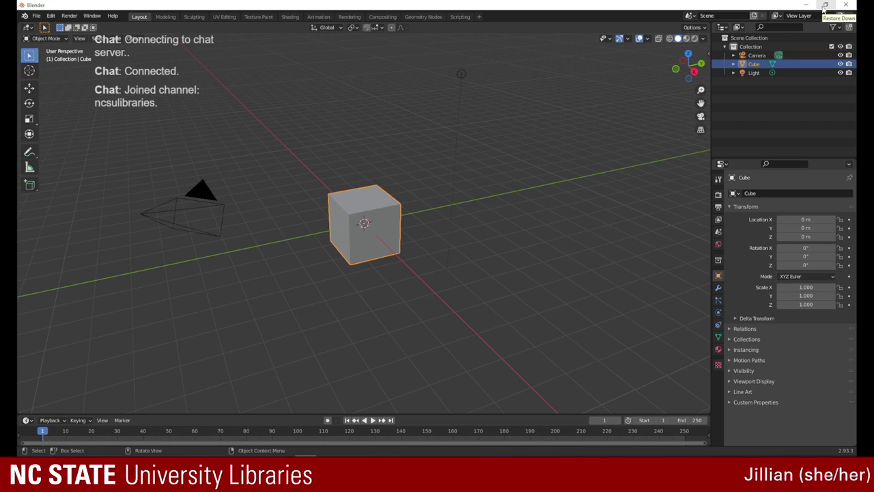
click(63, 38)
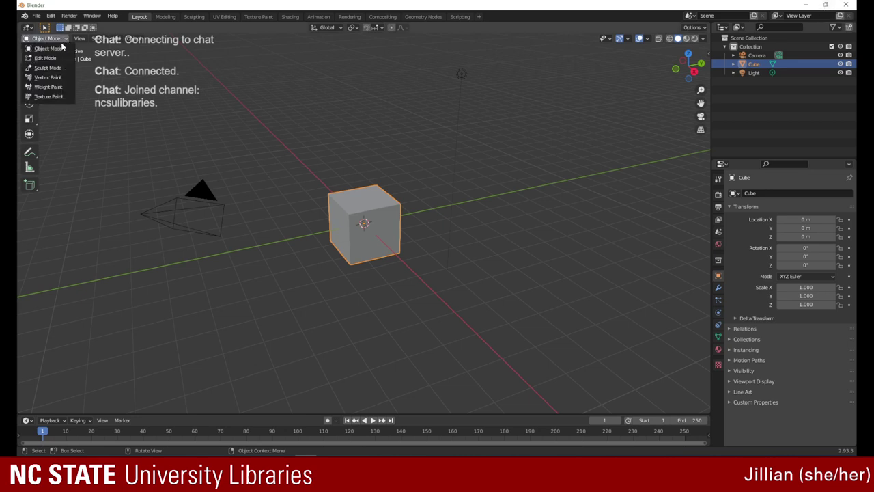
click(59, 58)
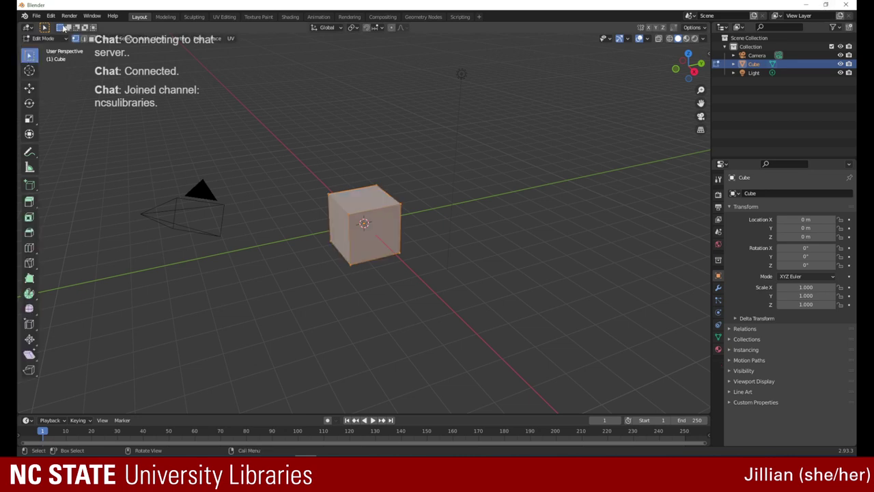
click(60, 37)
click(61, 50)
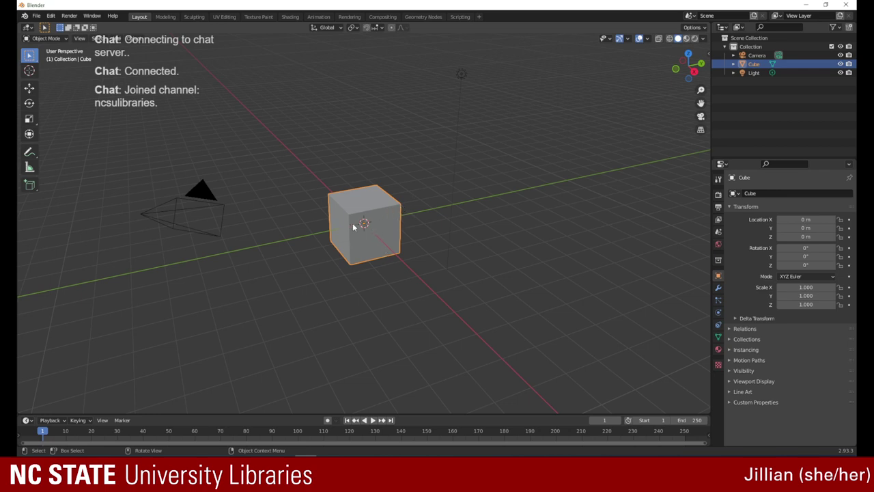
- Look at the Modeling workspace, return to the Layout workspace and activate the Cursor tool
click(164, 18)
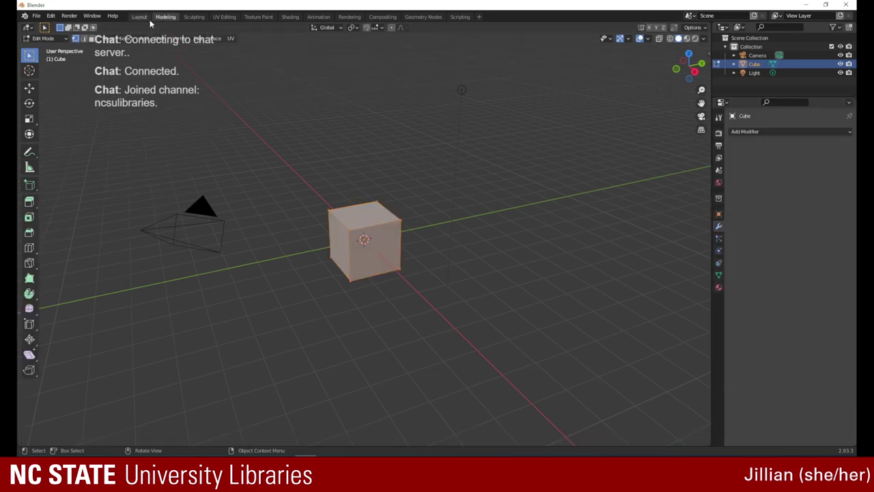
click(139, 17)
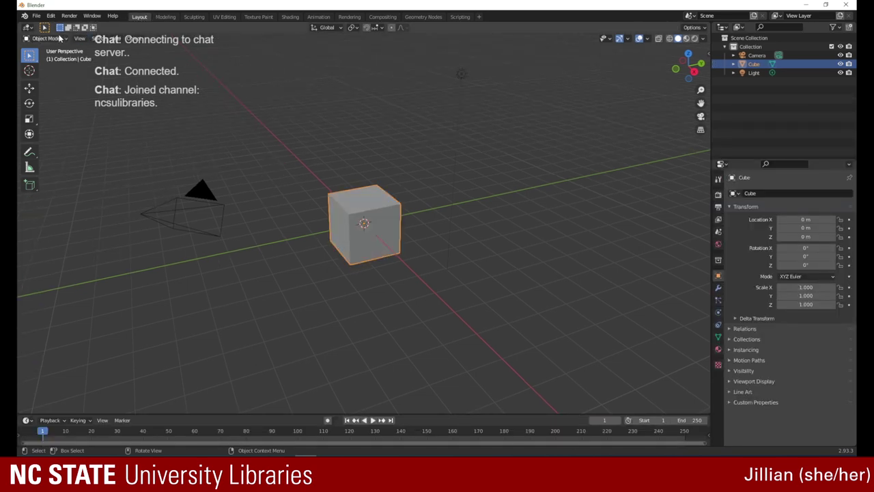
click(29, 71)
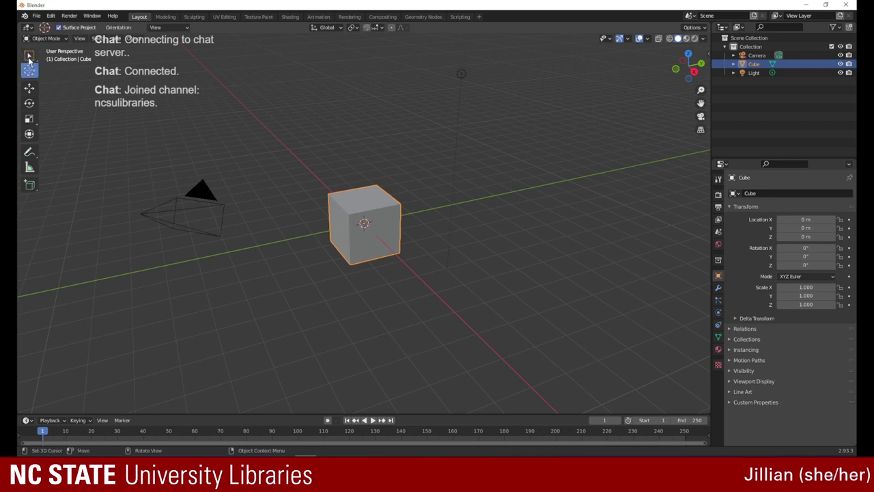
- Switch the cube to Edit Mode, select only one of its top corner vertices, and return to Object Mode
click(60, 37)
click(58, 58)
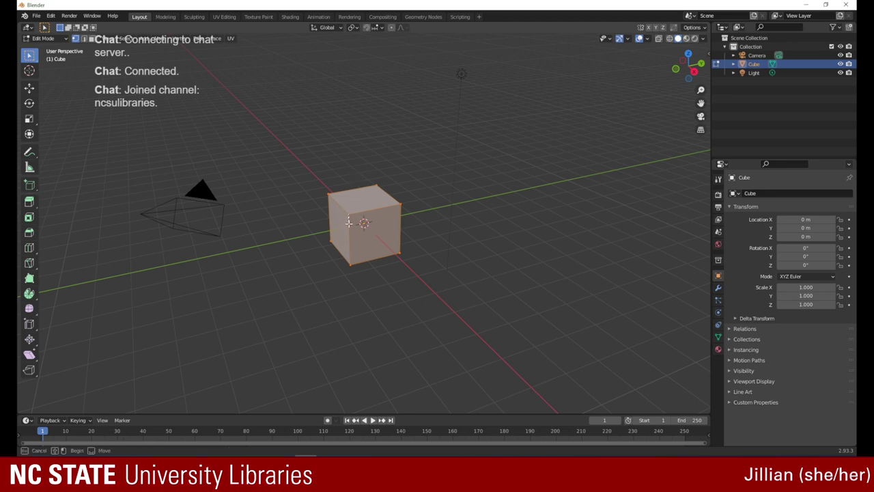
key(alt+a)
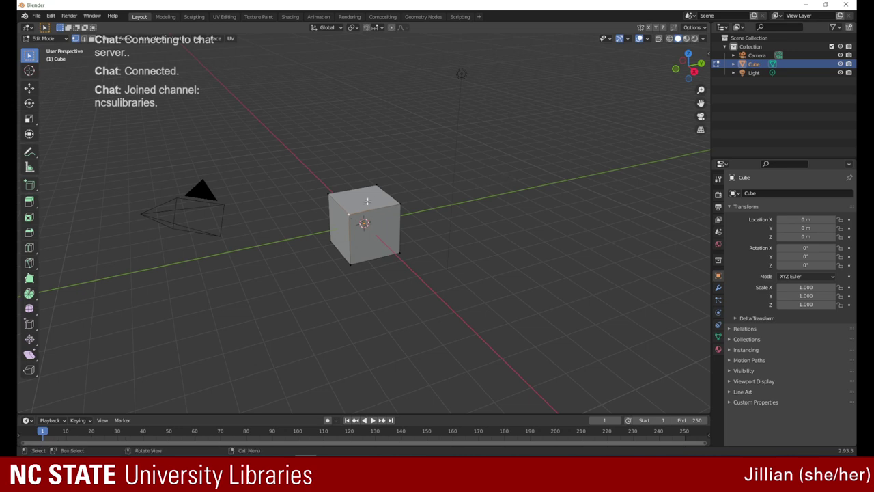
click(54, 38)
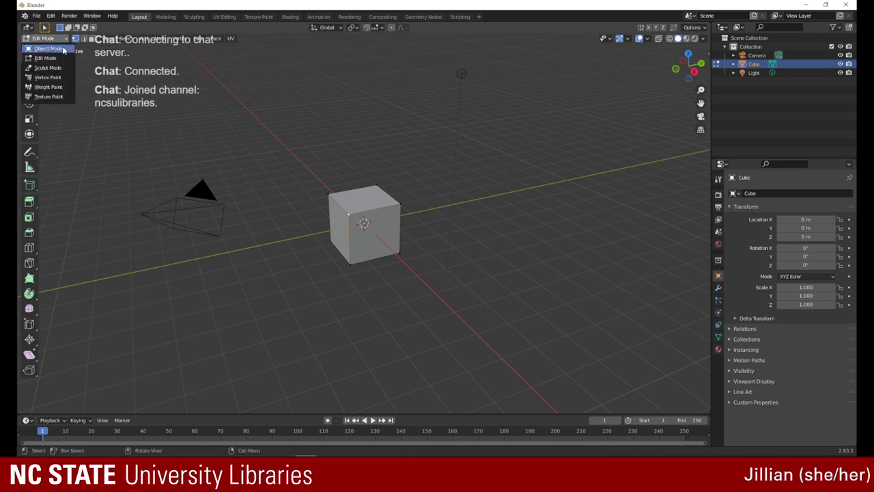
click(53, 42)
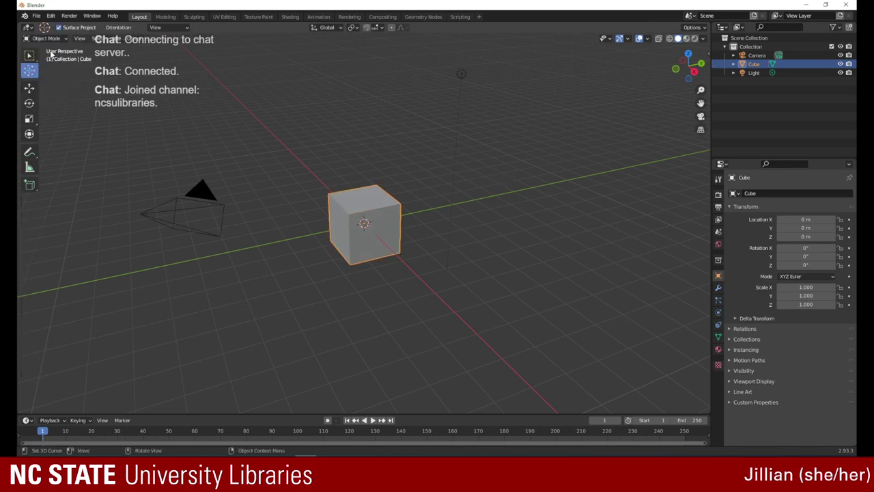
- Place the 3D cursor on the side of the cube, leaving the cube at its location
key(g)
click(386, 196)
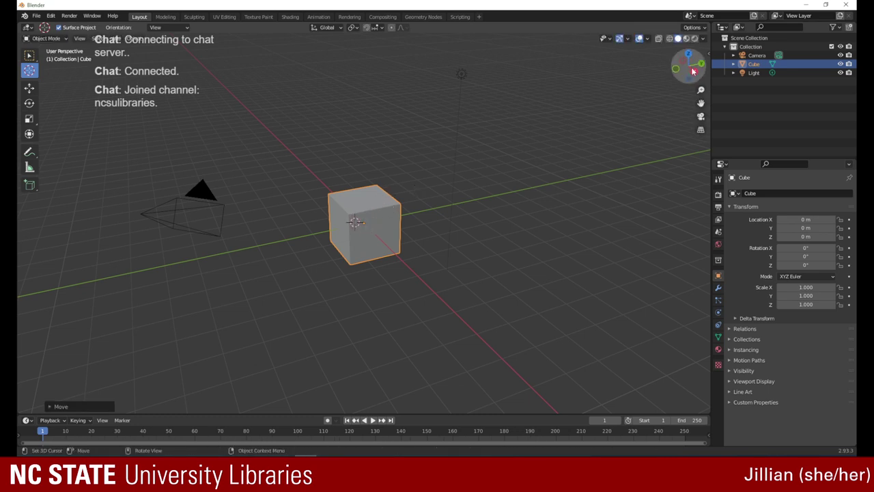
drag(694, 71, 579, 61)
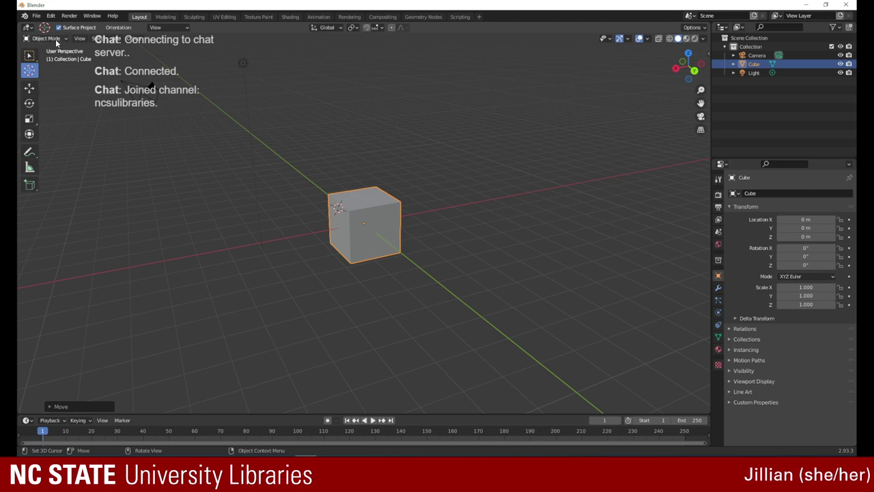
- In Edit Mode, use the Move tool to lower two adjacent top corner vertices on the cube's positive Y side
click(99, 38)
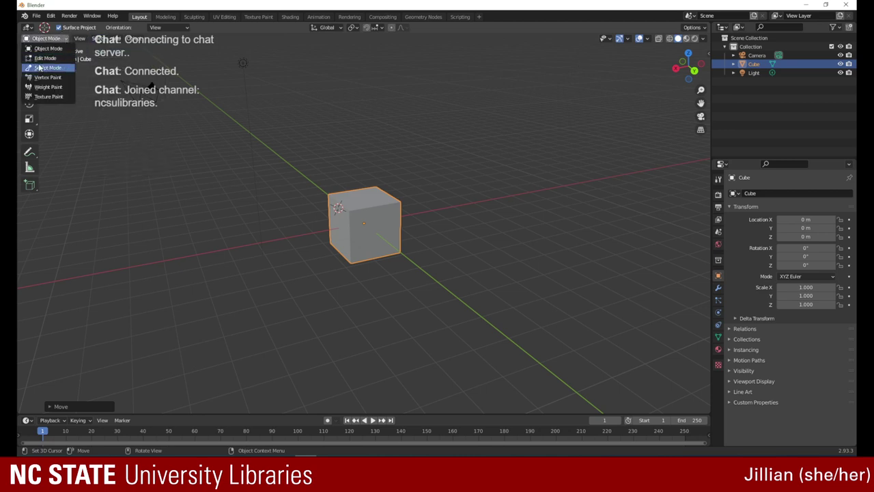
click(49, 58)
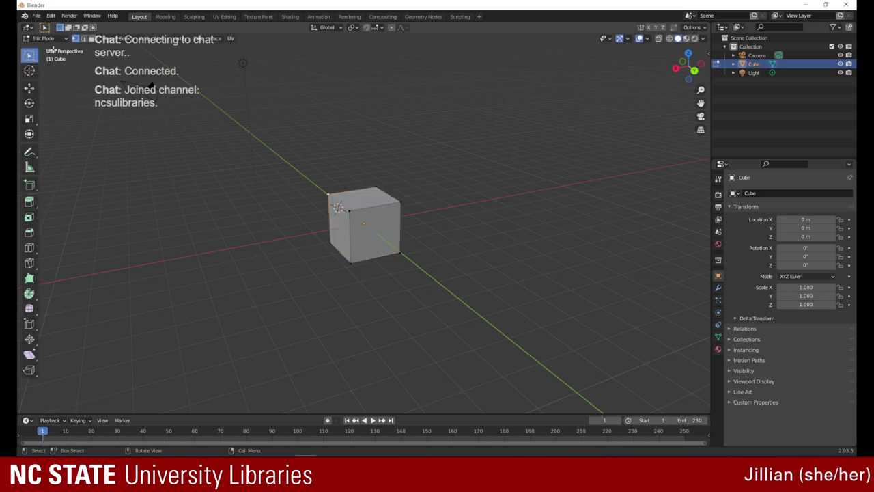
click(399, 202)
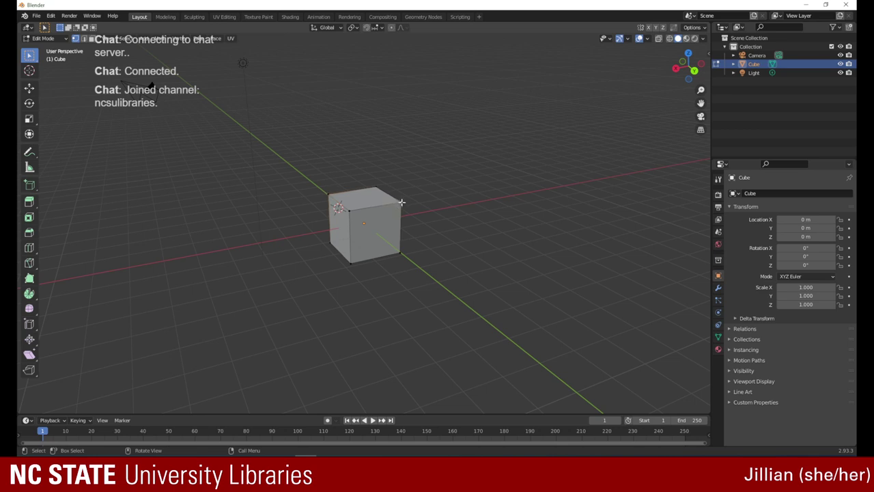
click(349, 211)
click(29, 89)
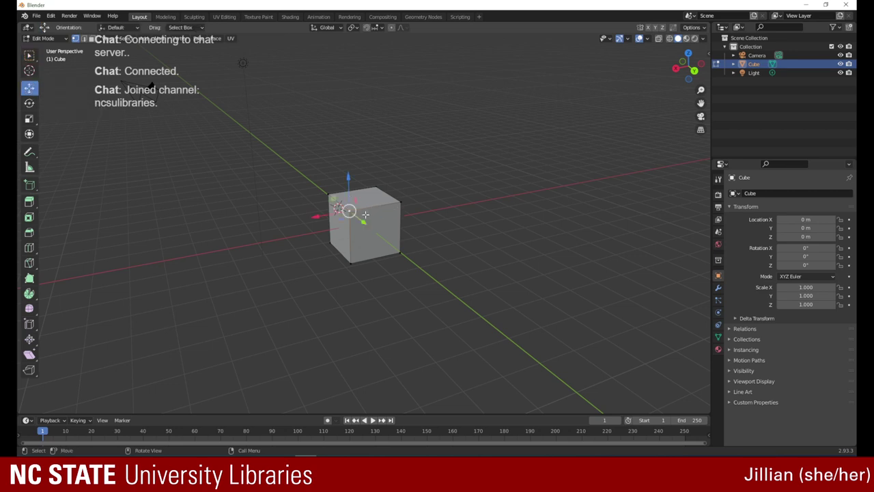
click(347, 182)
click(349, 209)
drag(350, 179, 400, 235)
click(404, 200)
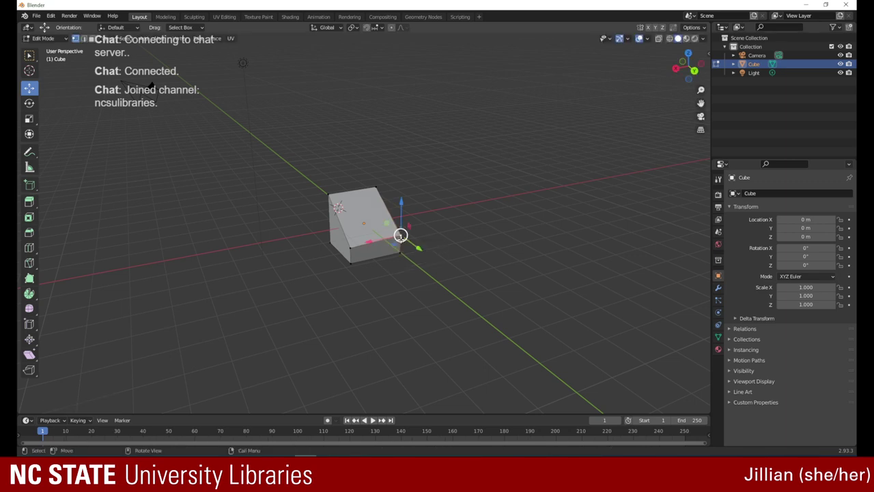
mouse_move(401, 235)
mouse_down()
mouse_move(401, 244)
mouse_move(399, 236)
mouse_up()
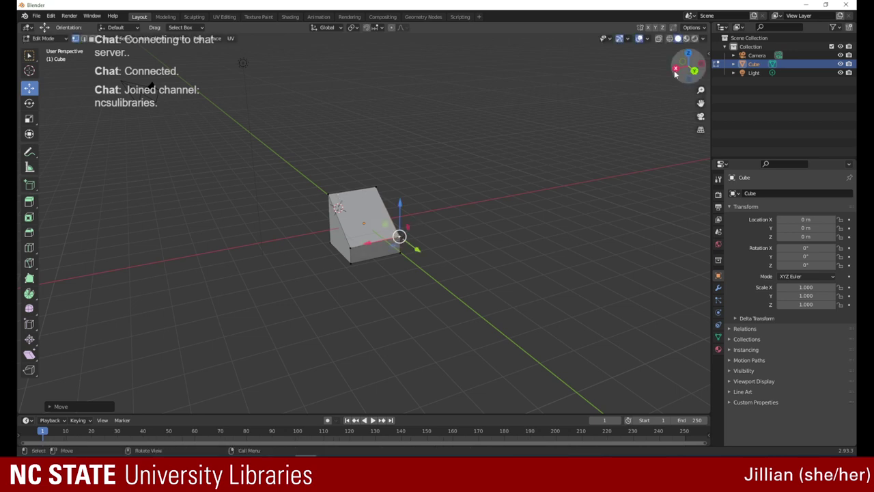
- Lower the third top corner vertex, on the positive X and negative Y corner, with the Move tool
drag(689, 66, 715, 66)
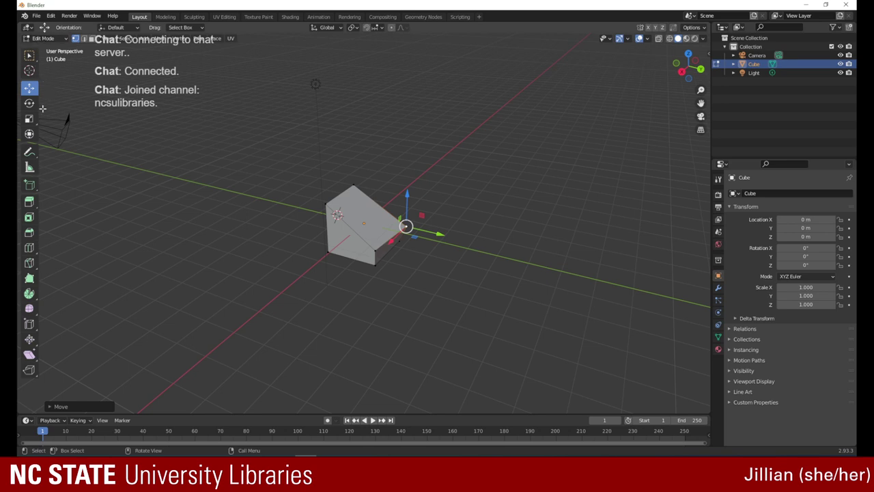
click(30, 55)
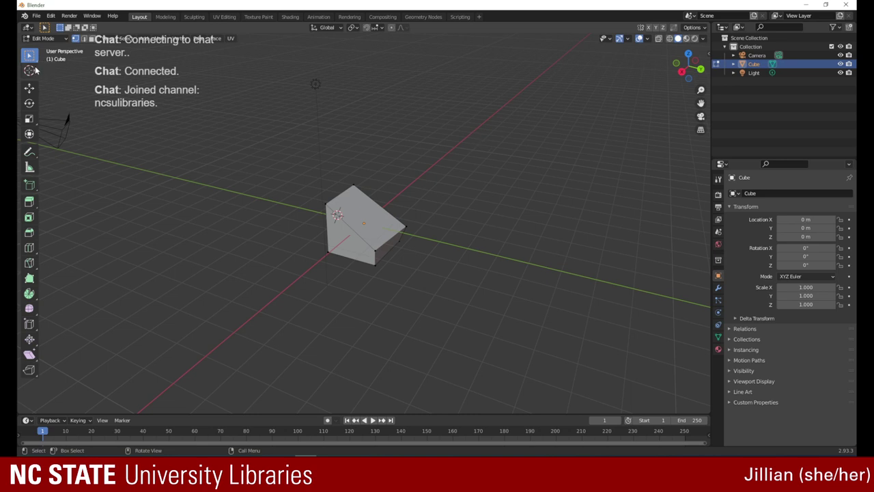
click(28, 91)
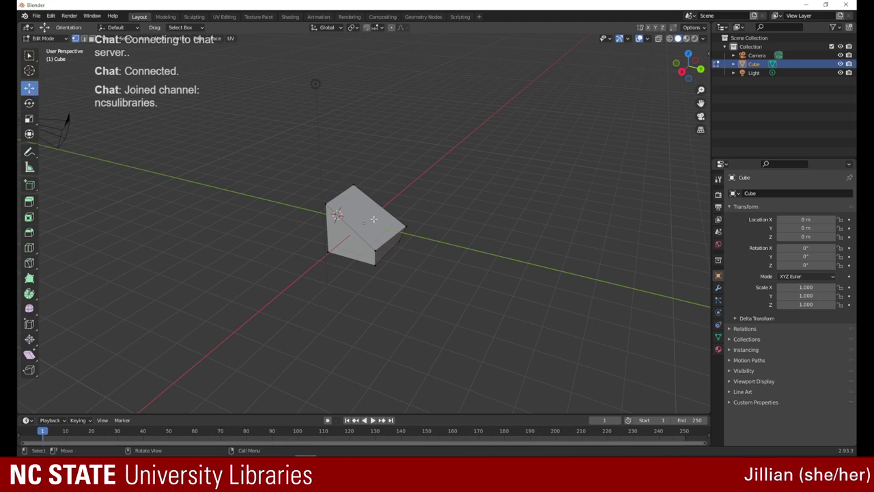
click(337, 199)
mouse_move(324, 174)
mouse_down()
mouse_move(322, 153)
mouse_move(324, 183)
mouse_up()
mouse_move(333, 220)
mouse_down()
mouse_move(332, 205)
mouse_move(336, 213)
mouse_up()
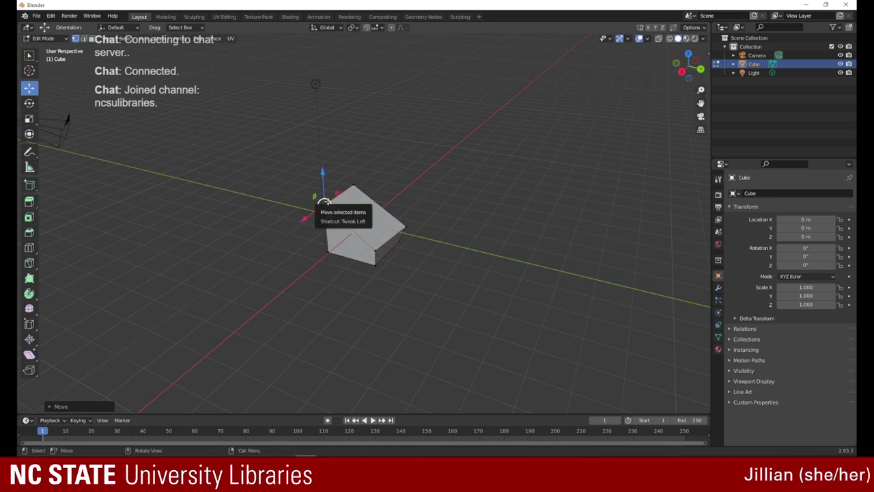
drag(681, 71, 714, 43)
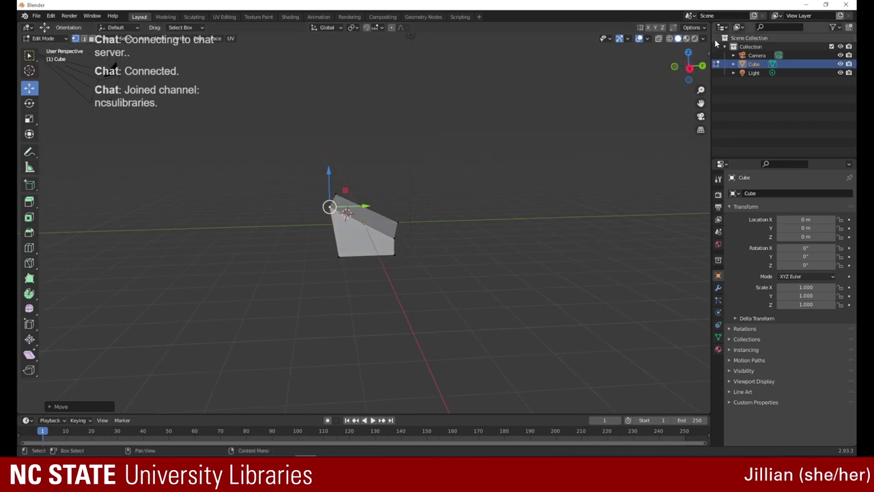
drag(330, 177, 330, 202)
drag(330, 234, 338, 240)
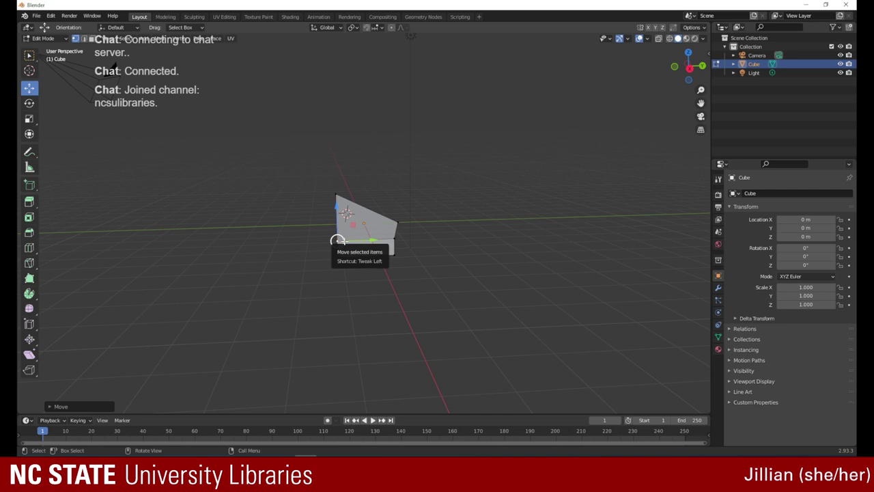
- Lower the vertex on the negative X, positive Y corner further and nudge it along Y to align over its bottom corner
drag(688, 66, 545, 65)
drag(360, 200, 354, 246)
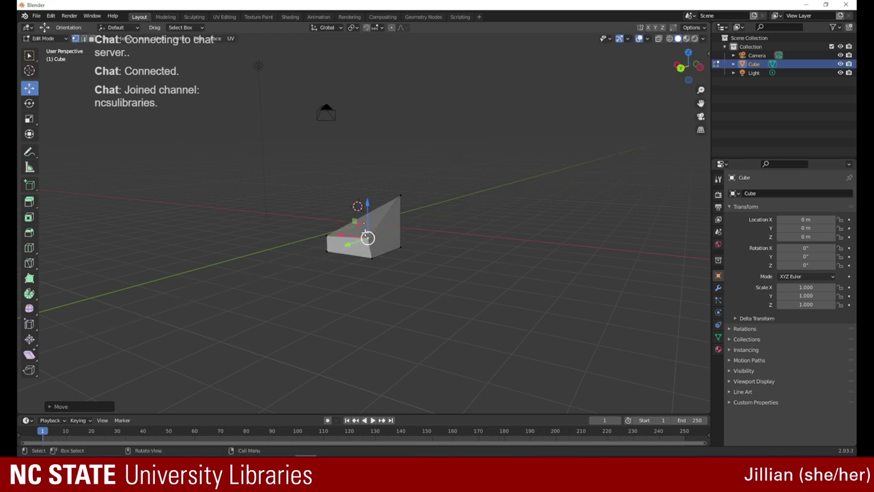
drag(686, 65, 628, 61)
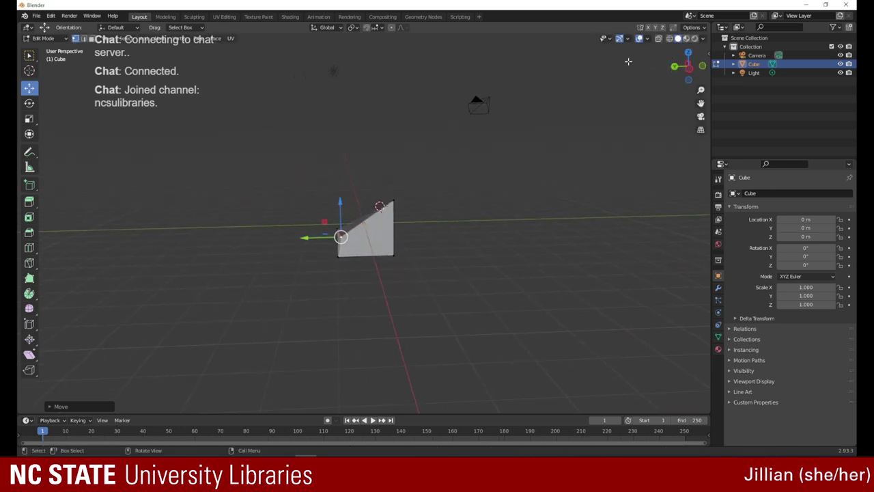
drag(687, 71, 693, 71)
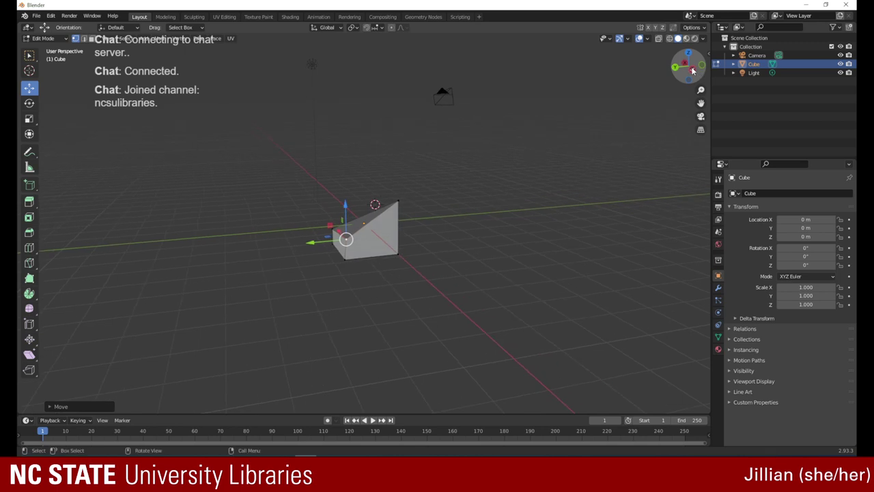
drag(345, 204, 345, 216)
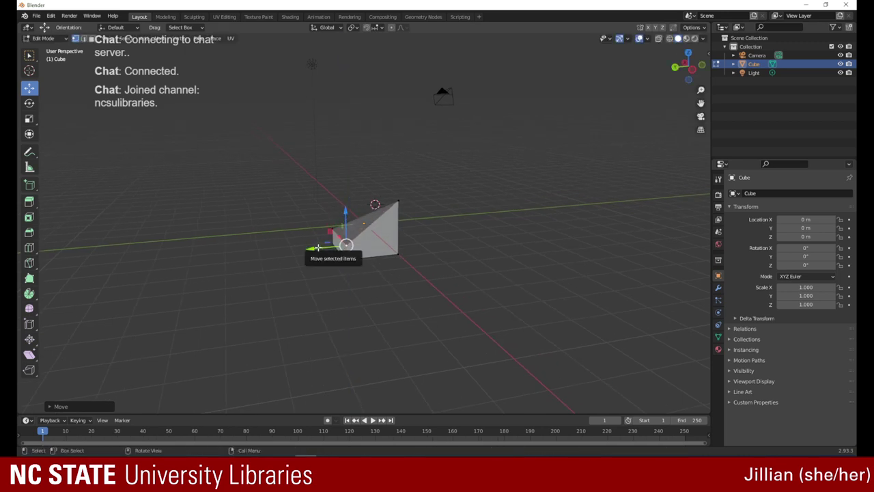
drag(313, 248, 308, 248)
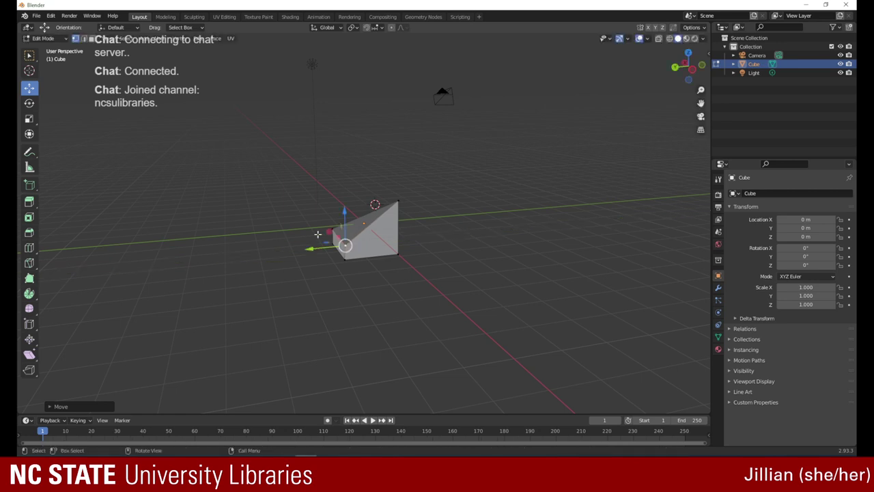
- Lower the last high top corner vertex straight down along Z by about 1.49 m
click(398, 202)
drag(398, 166, 404, 211)
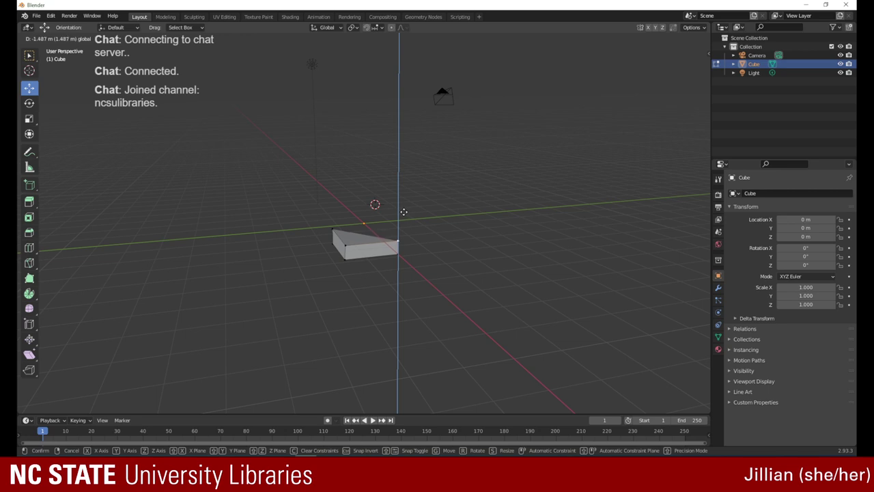
click(403, 212)
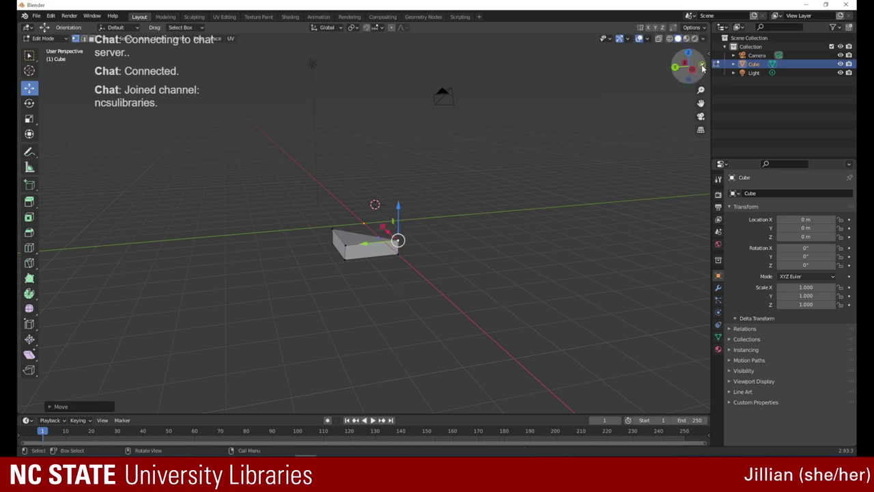
- Raise the lowest top vertex and shift it over its bottom corner to even out the flattened cube's top
drag(686, 66, 536, 65)
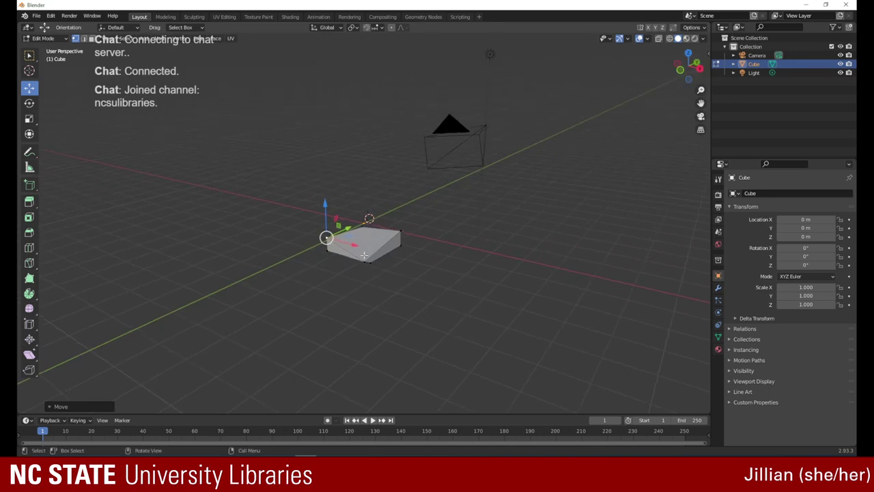
click(364, 256)
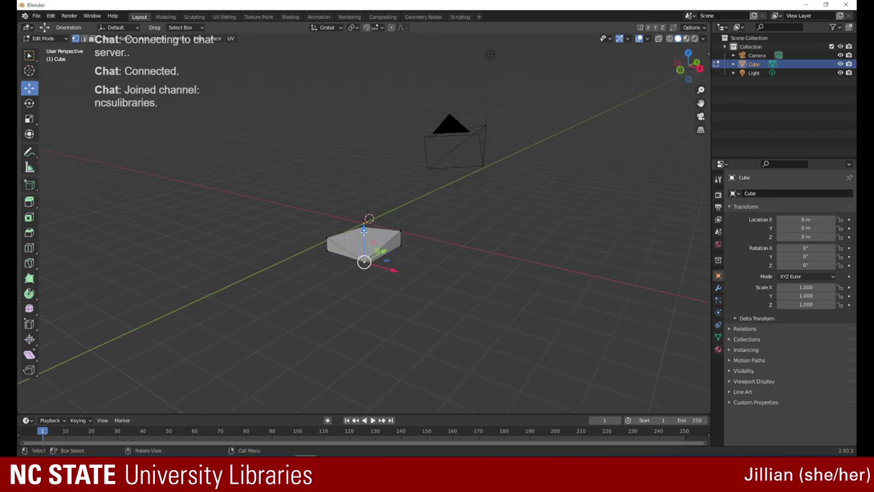
drag(364, 231, 392, 239)
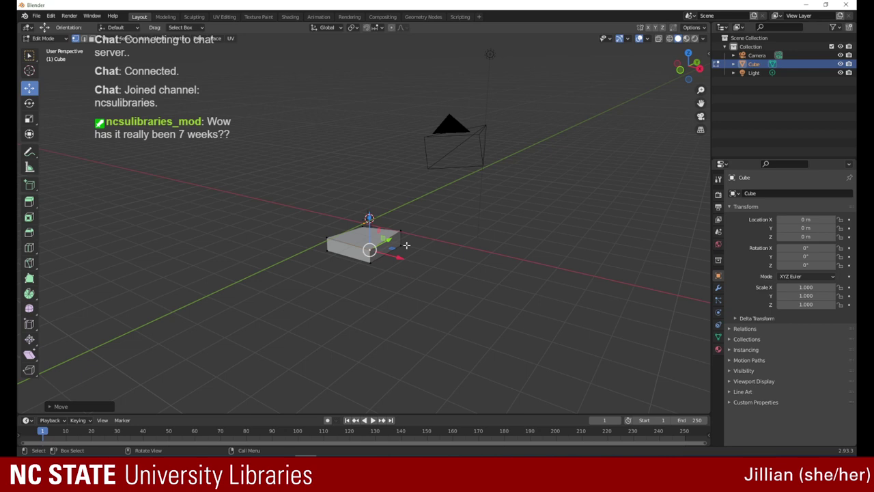
- Shift the top vertex on the negative X, positive Y corner toward negative X, over its bottom corner
drag(697, 68, 614, 72)
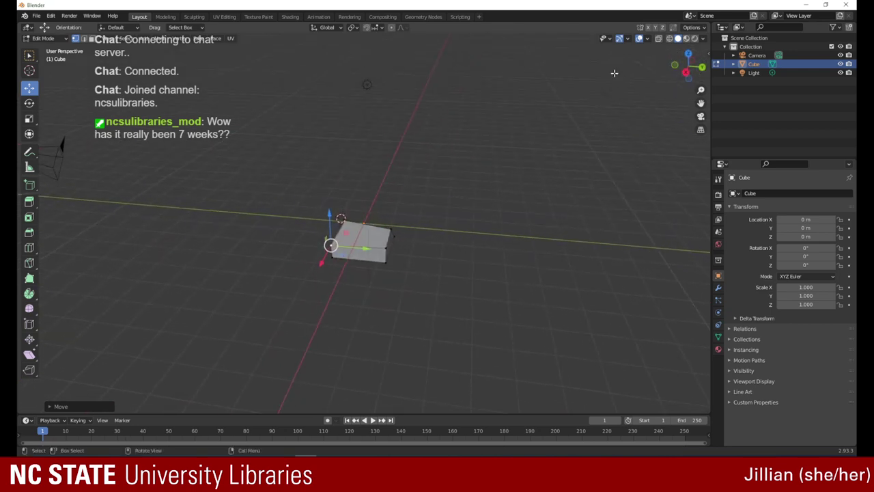
drag(688, 66, 596, 53)
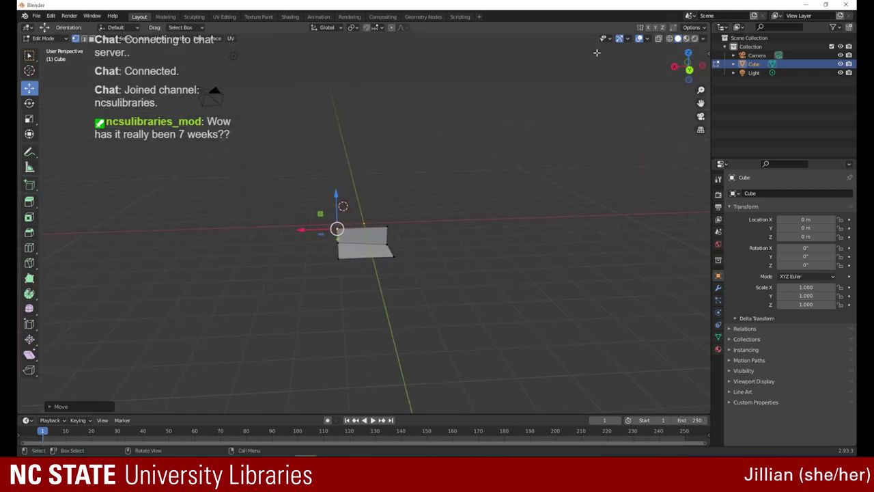
click(386, 242)
drag(353, 245, 360, 244)
drag(688, 69, 588, 62)
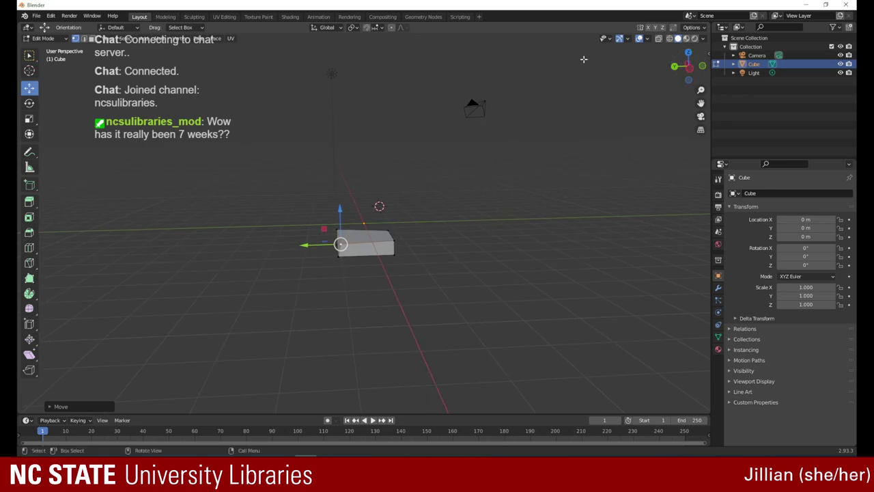
- Return the cube to Object Mode and reposition the 3D cursor near the upper part of the flattened cube
click(31, 71)
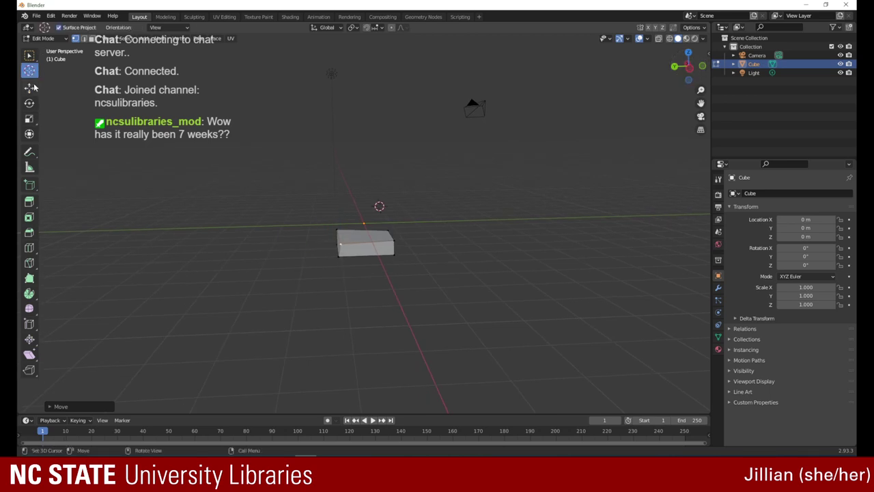
click(27, 104)
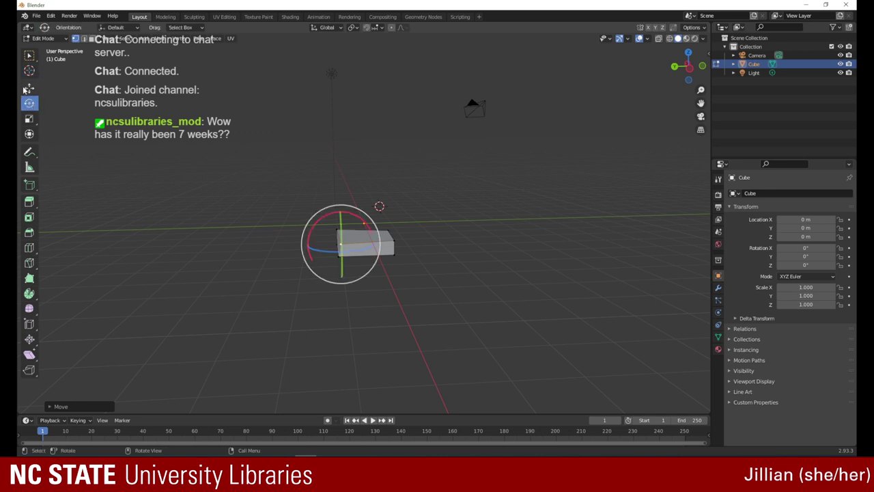
click(26, 56)
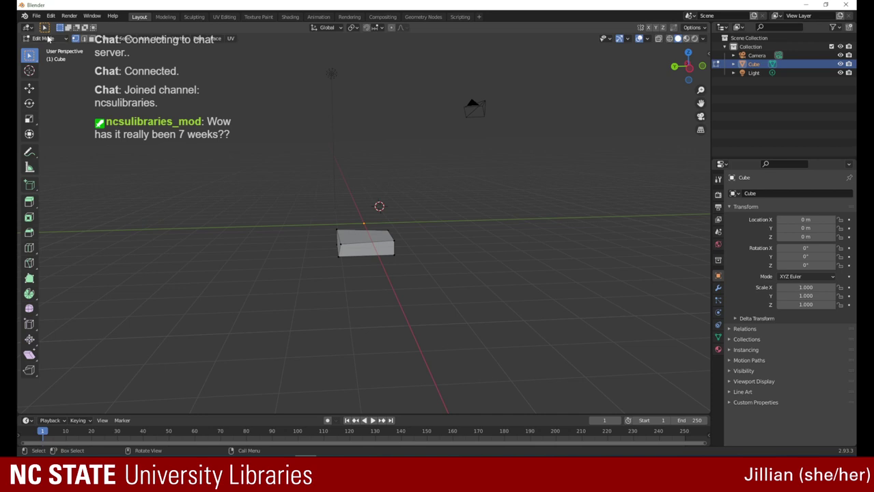
click(47, 38)
click(60, 45)
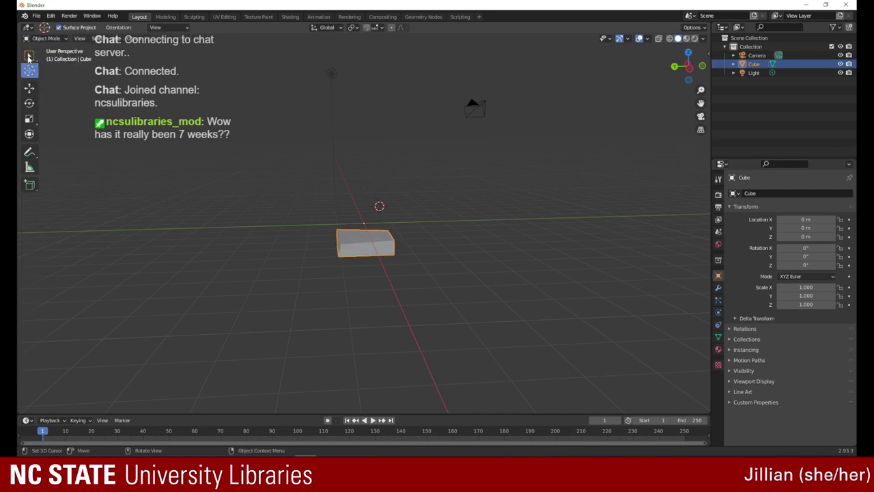
shift+right_drag(377, 247, 372, 229)
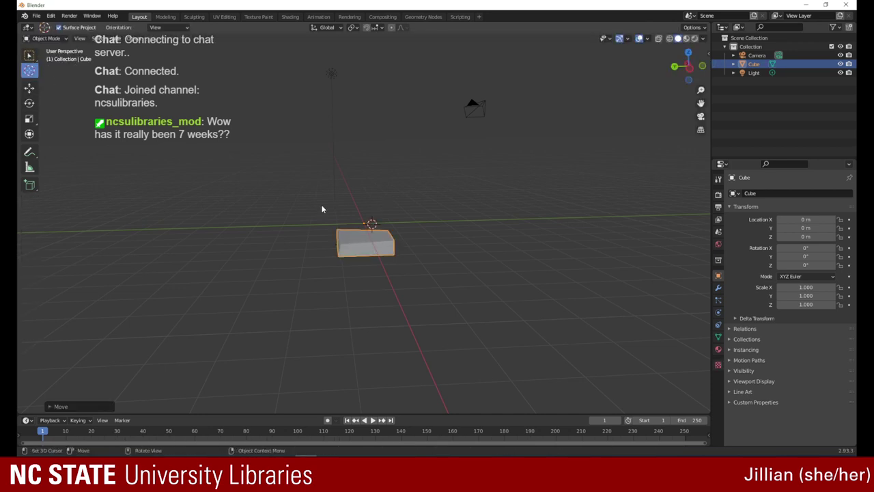
- Raise the whole flattened cube along Z to about 0.95 m with the Move tool
click(29, 89)
drag(364, 205, 367, 184)
drag(686, 66, 560, 64)
middle_drag(560, 66, 476, 71)
drag(476, 71, 476, 71)
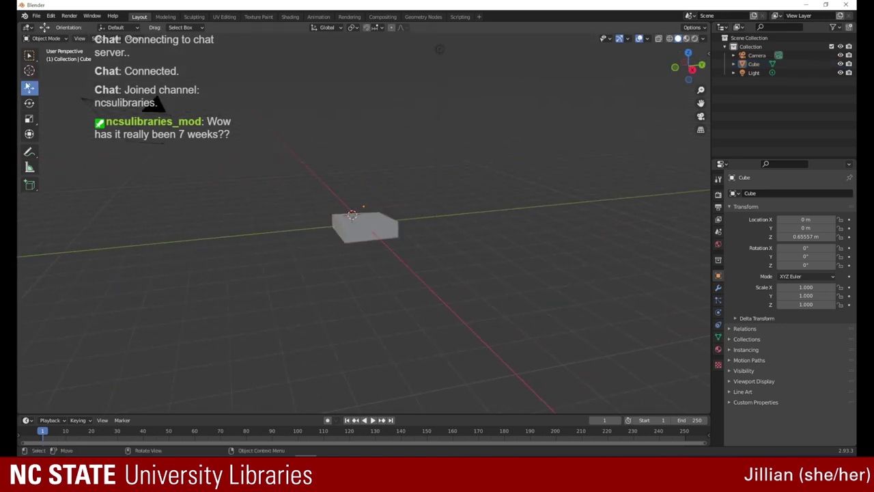
click(30, 54)
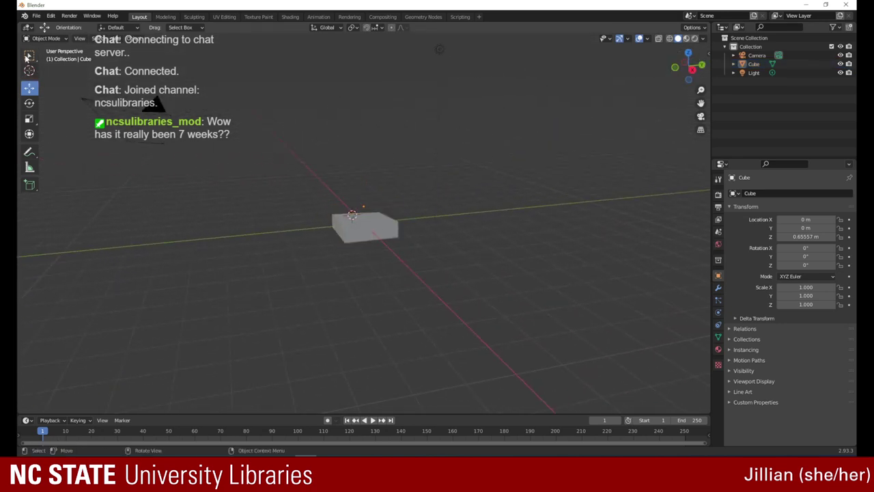
click(370, 223)
drag(364, 174, 369, 167)
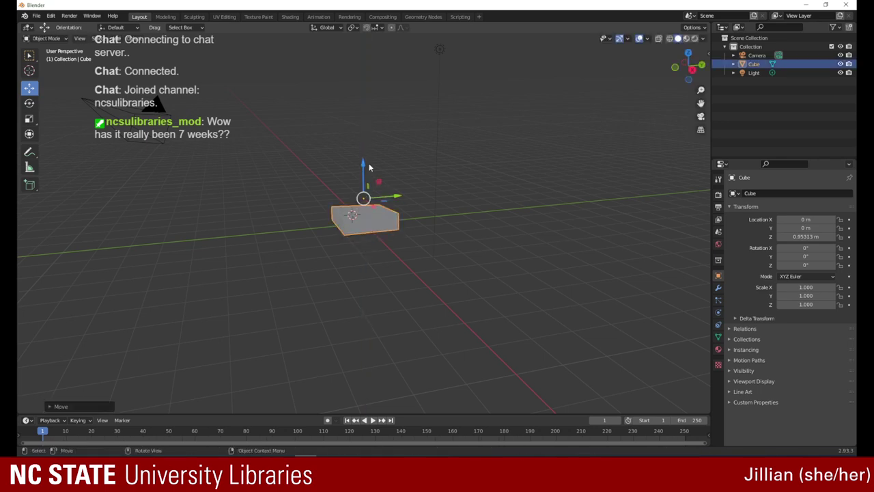
drag(689, 66, 480, 63)
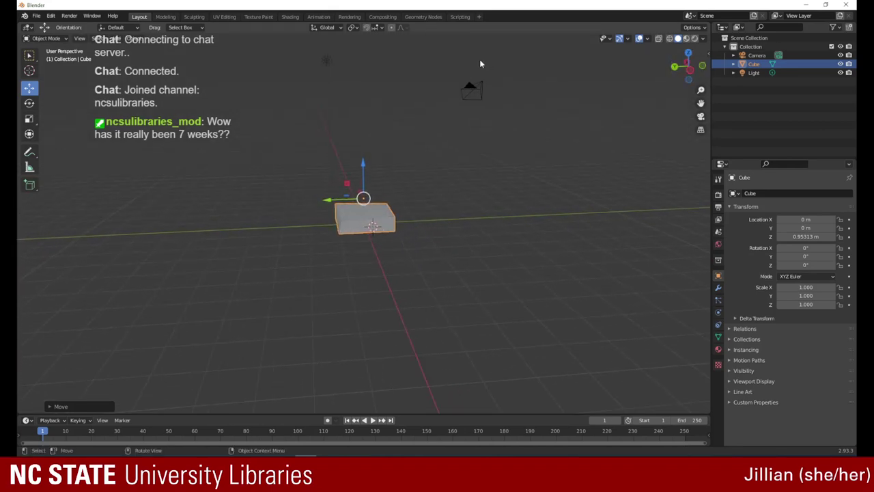
- Put the raised cube back in Edit Mode with the Move tool active for adjusting its vertices
click(48, 38)
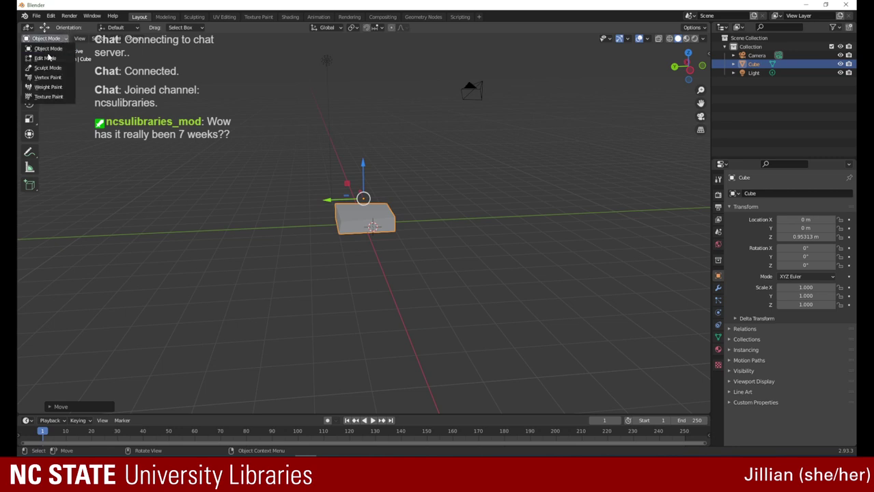
click(48, 58)
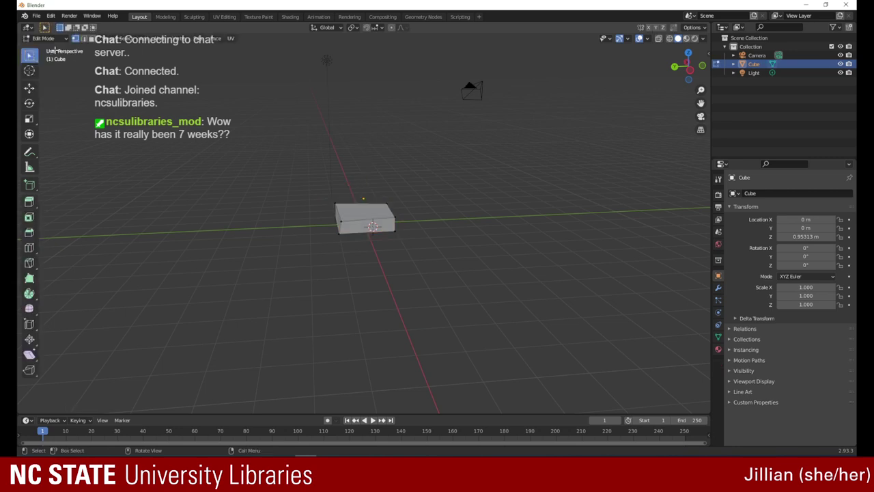
drag(688, 69, 639, 72)
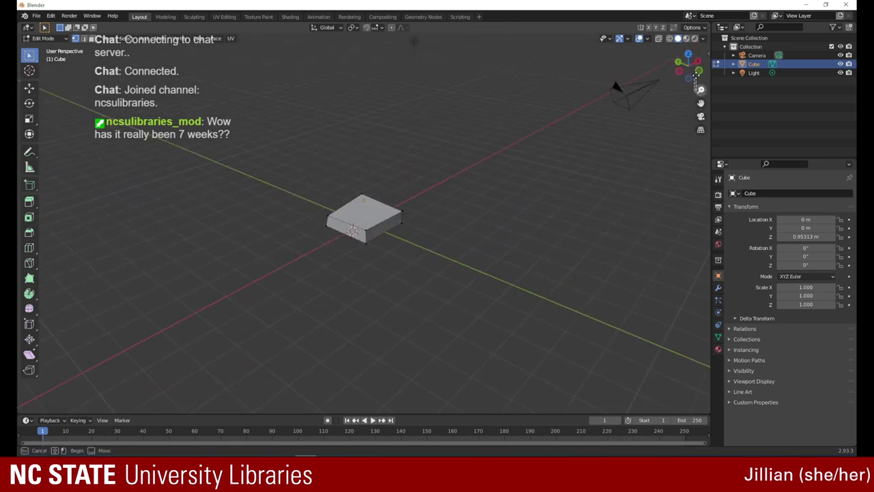
scroll(690, 61, up, 2)
scroll(691, 58, up, 2)
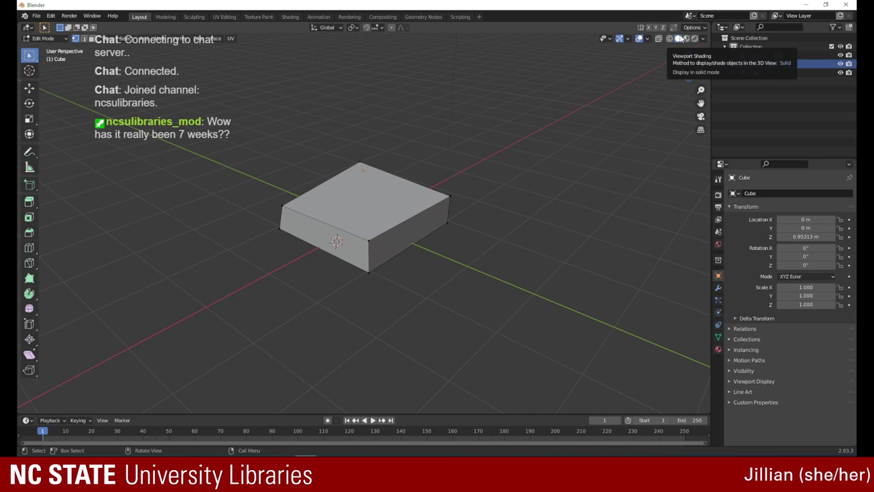
click(29, 87)
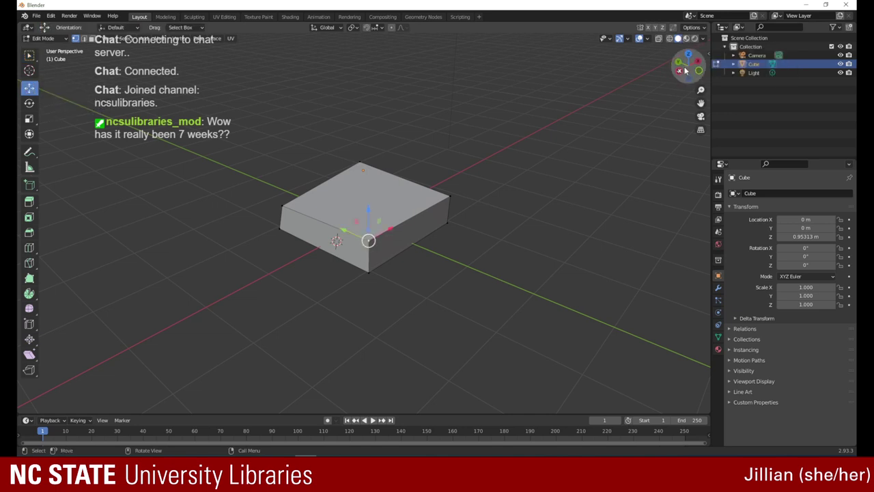
- Shift the negative X, positive Y top vertex outward along Y over its bottom corner, and slightly lower the negative X, negative Y top vertex
drag(686, 65, 735, 51)
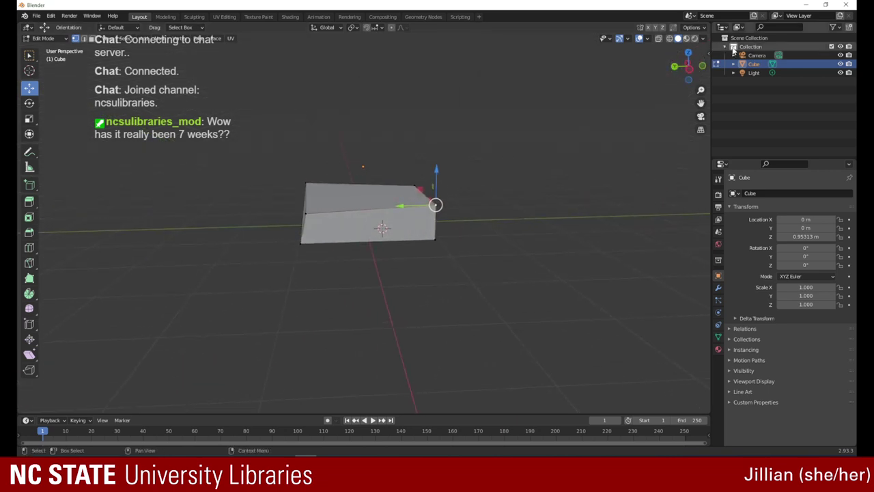
click(305, 214)
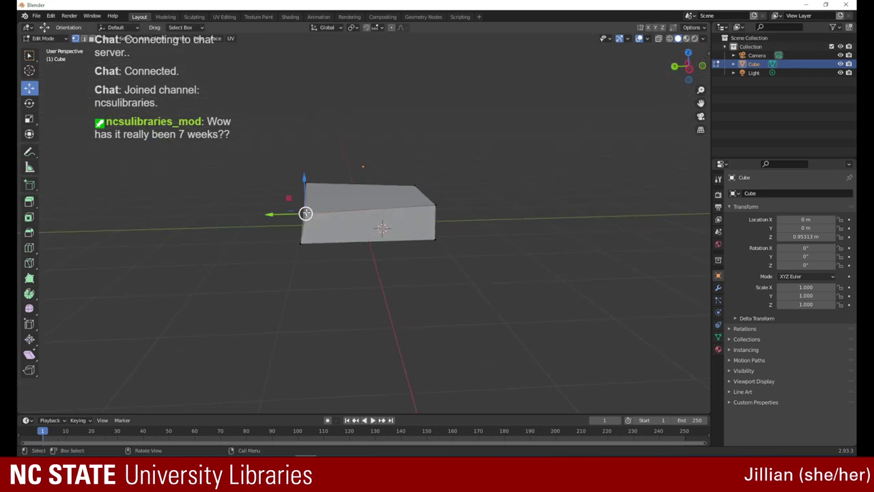
drag(268, 214, 265, 215)
click(436, 205)
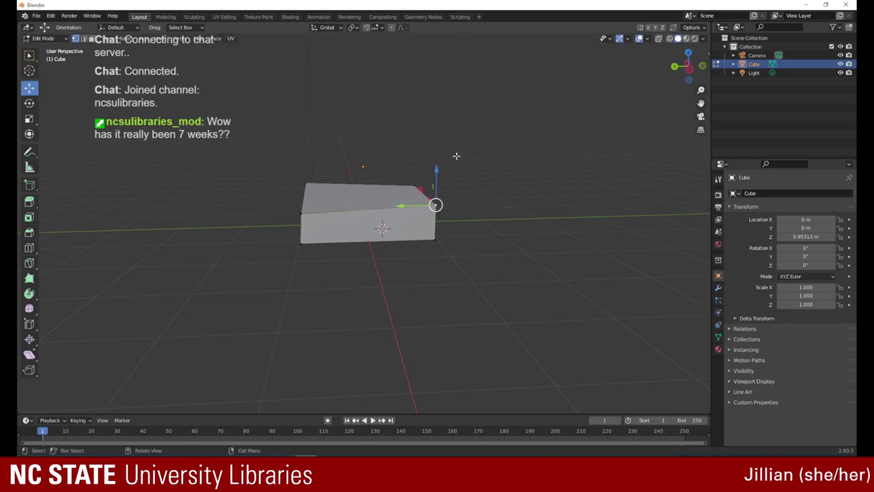
drag(437, 175, 435, 180)
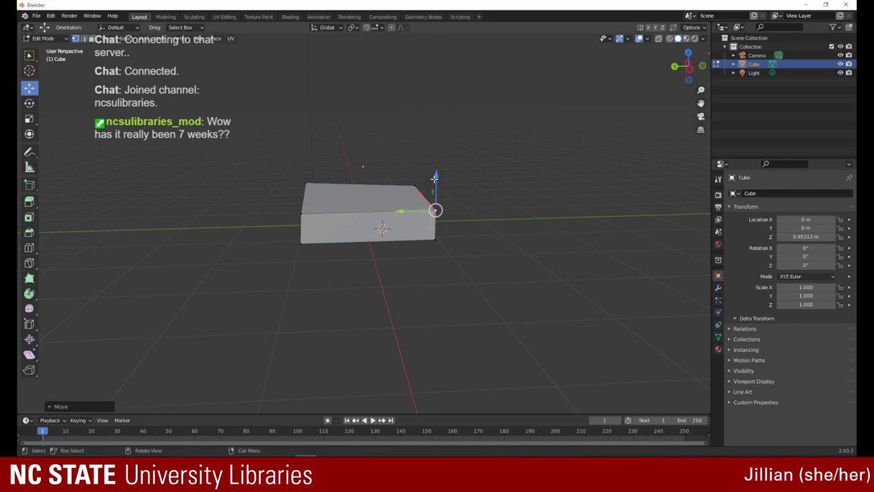
- Lower the top vertex on the positive X, positive Y corner, fine-tuning its height to level with the neighbouring top corner
drag(691, 68, 395, 71)
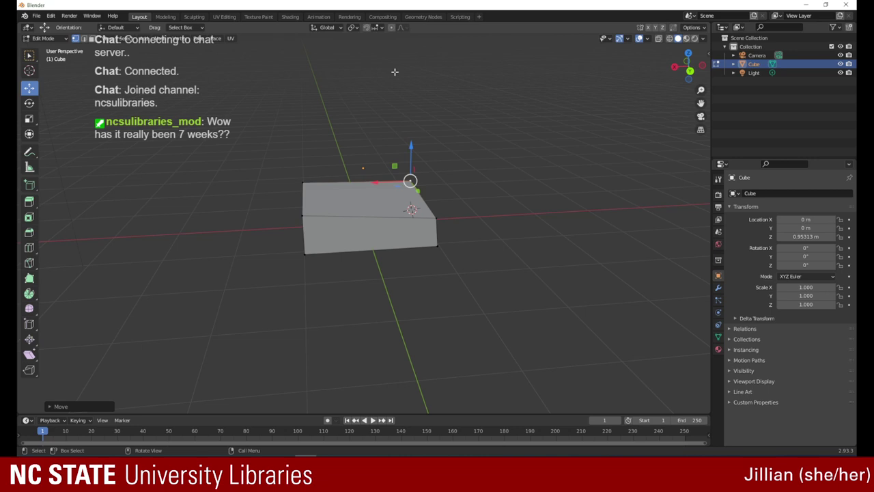
click(302, 215)
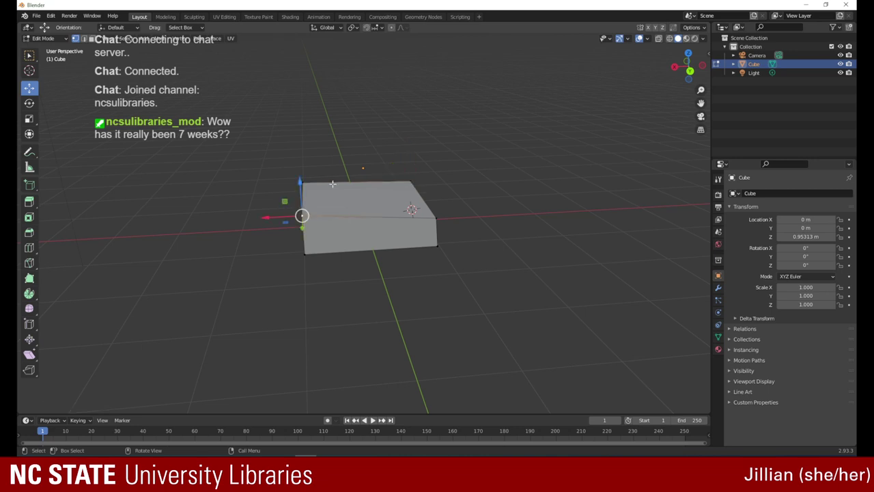
drag(302, 181, 303, 198)
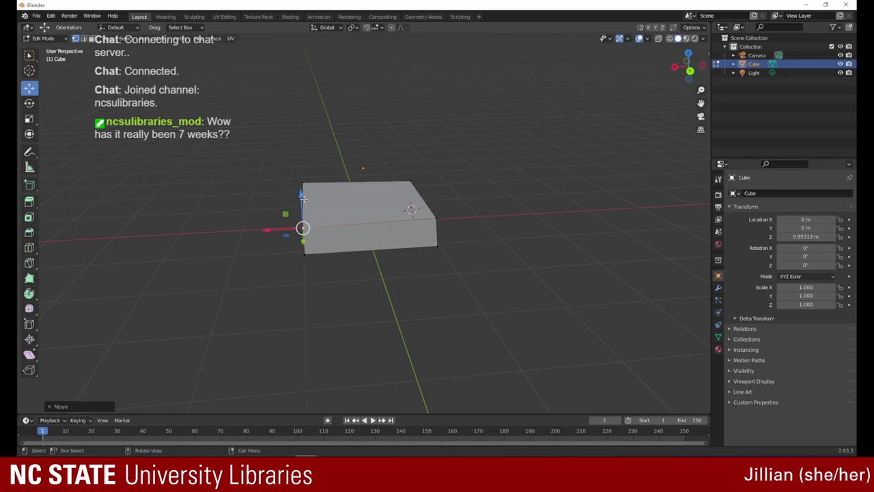
drag(687, 67, 751, 61)
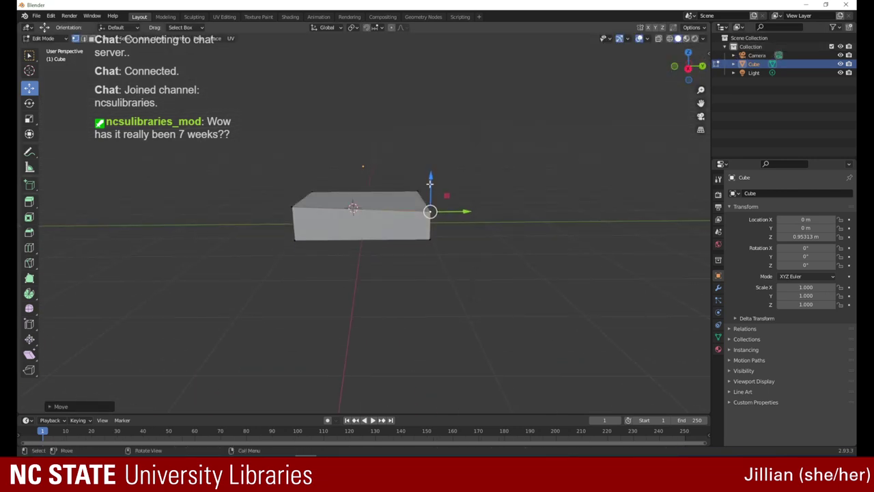
drag(431, 179, 431, 174)
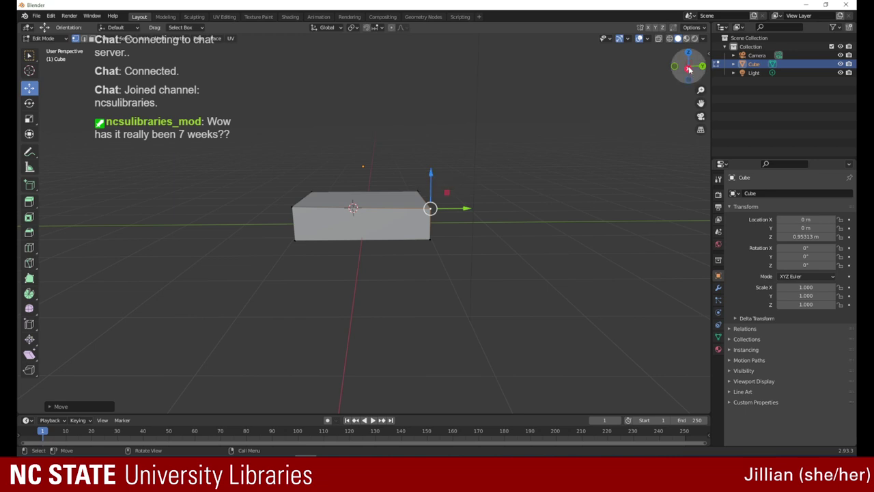
- Nudge the top vertex on the negative X, positive Y corner slightly outward along Y
drag(689, 68, 502, 62)
click(299, 211)
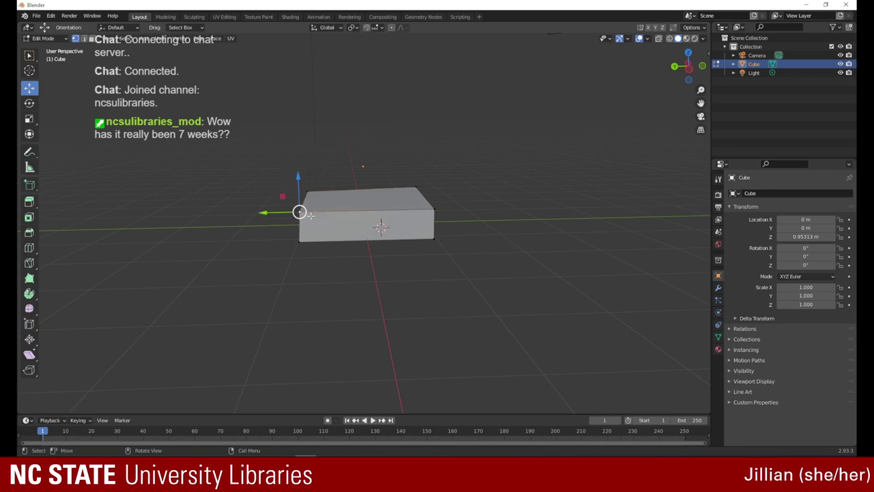
drag(263, 213, 265, 212)
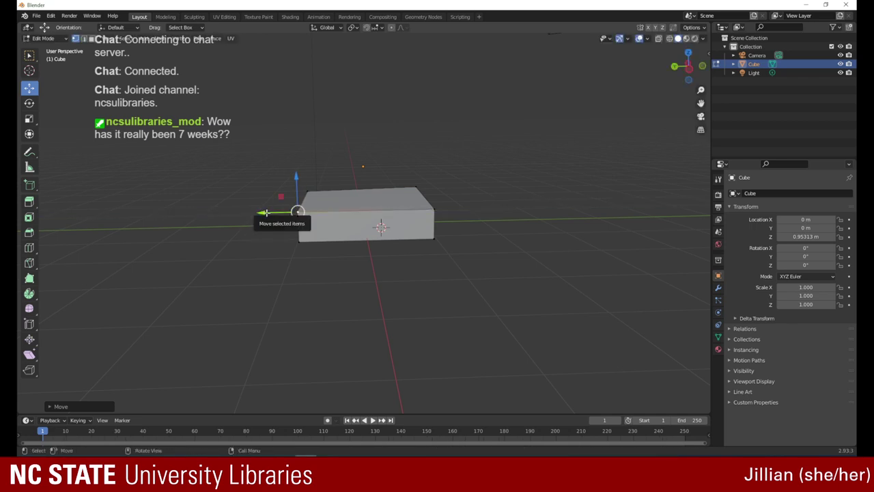
- Lower the positive X, negative Y top vertex and slightly lower the negative X, negative Y top vertex to level that edge
drag(692, 68, 590, 61)
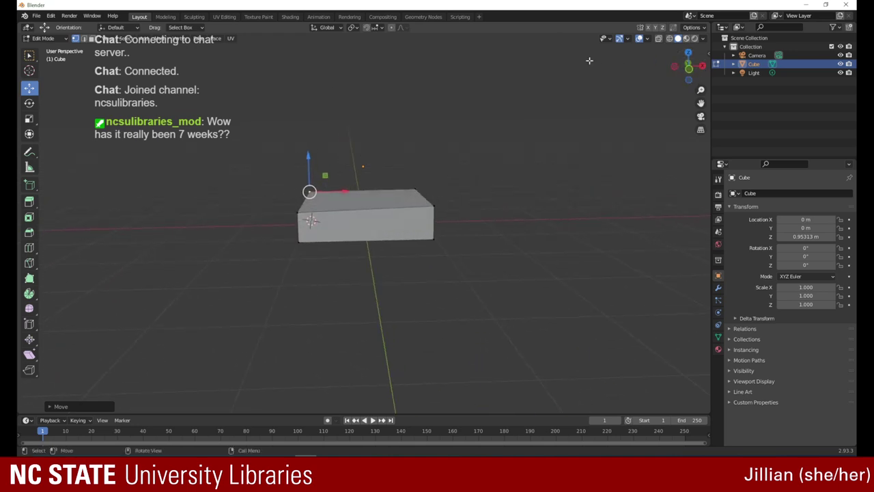
click(435, 205)
drag(435, 176, 436, 180)
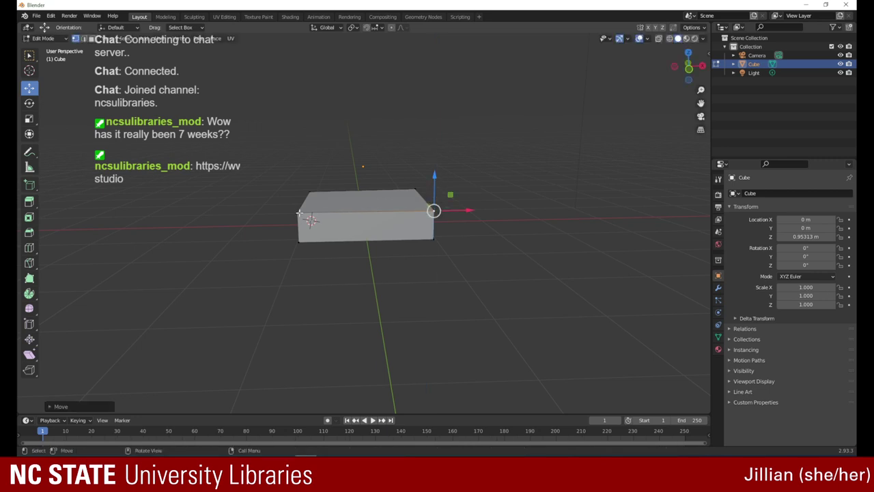
click(299, 213)
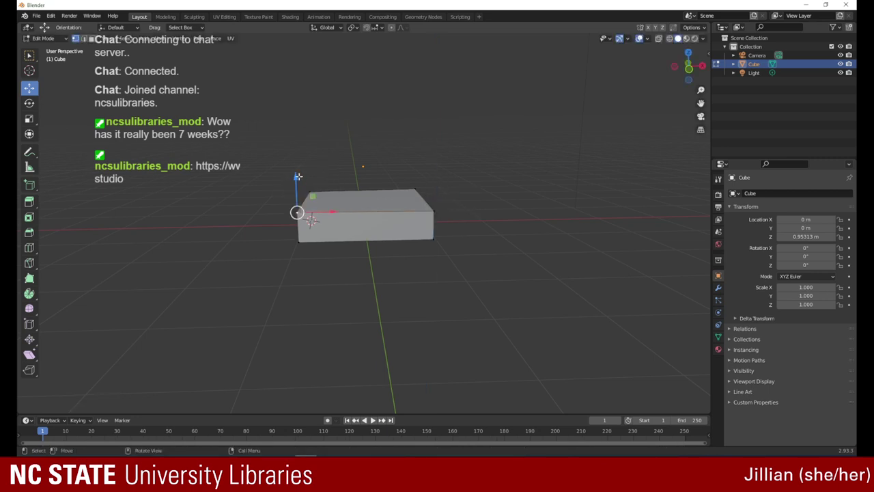
drag(298, 177, 301, 173)
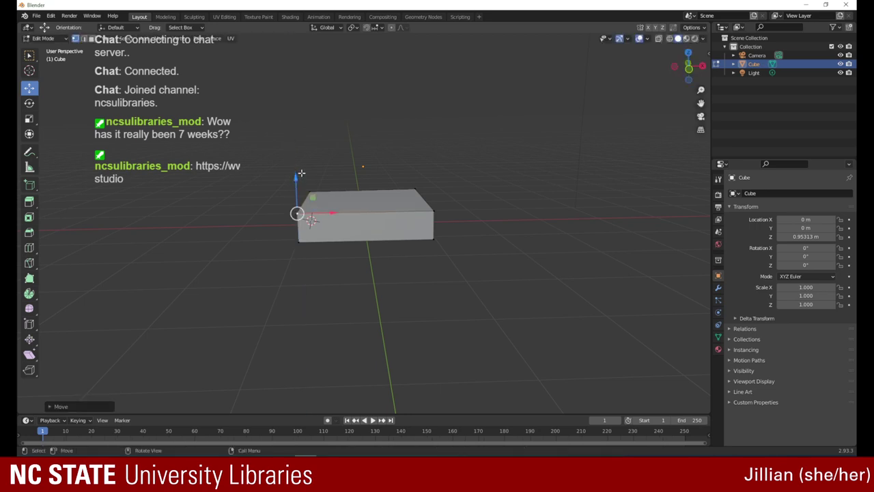
- Fine-tune the height of the positive X, negative Y top vertex from a near-horizontal side view
click(432, 211)
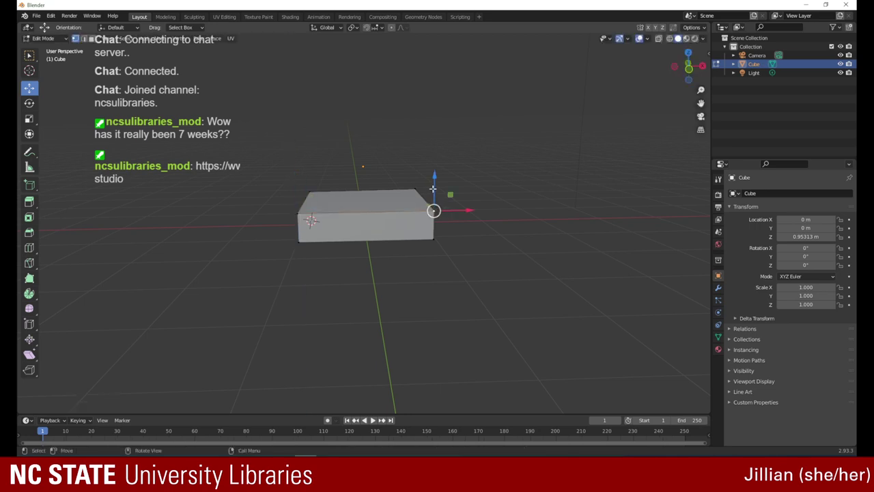
drag(433, 177, 433, 176)
drag(687, 67, 682, 51)
drag(433, 168, 433, 158)
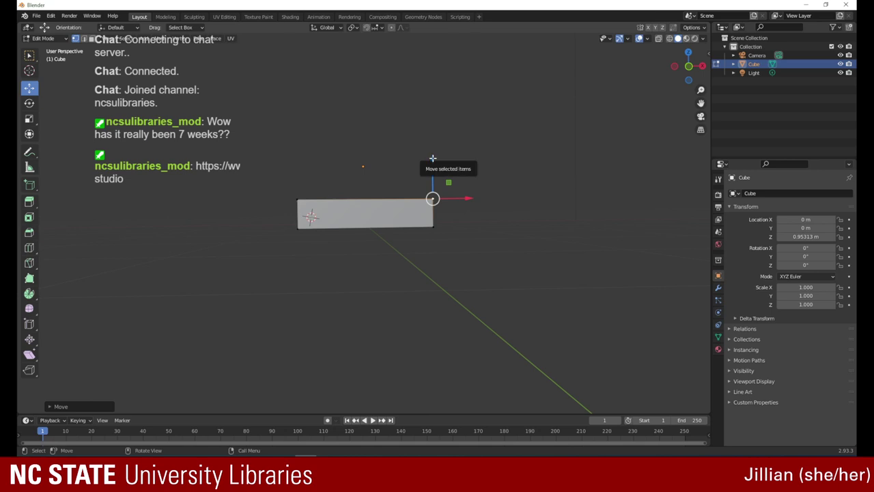
click(297, 228)
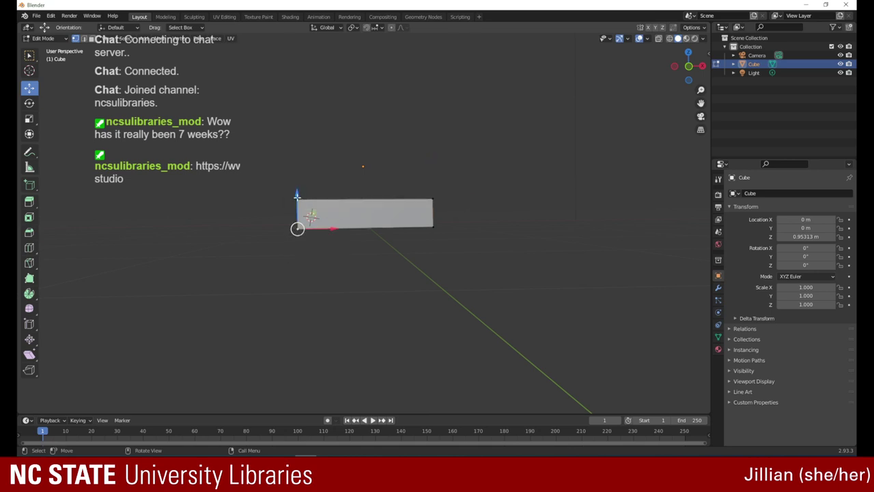
drag(297, 194, 304, 198)
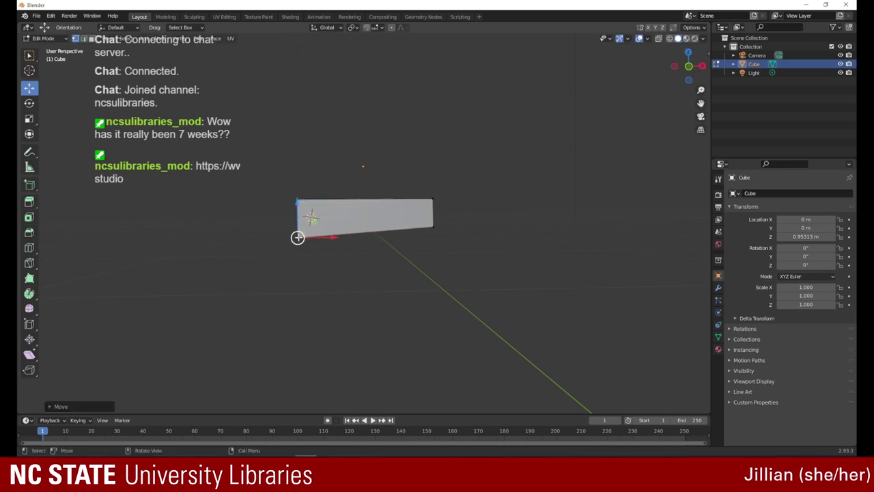
drag(298, 237, 297, 226)
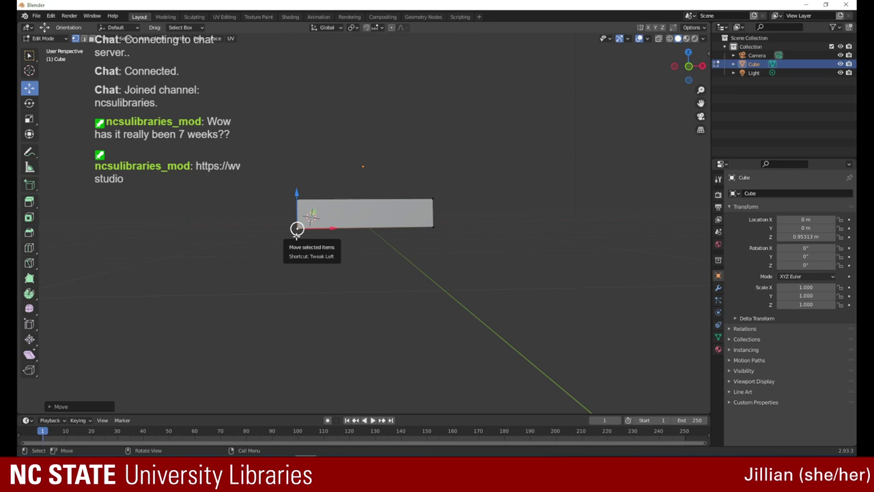
- Slightly lower the negative X and positive X top vertices on the negative Y side so that edge is level
click(299, 200)
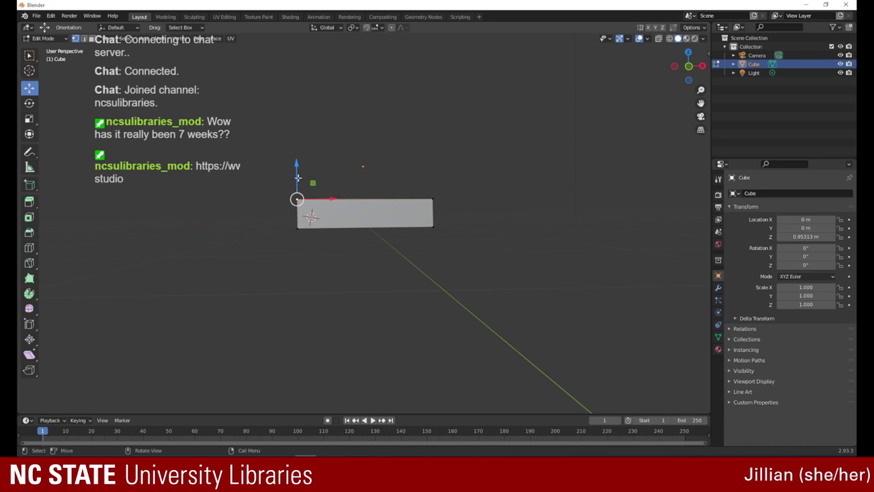
drag(296, 164, 298, 169)
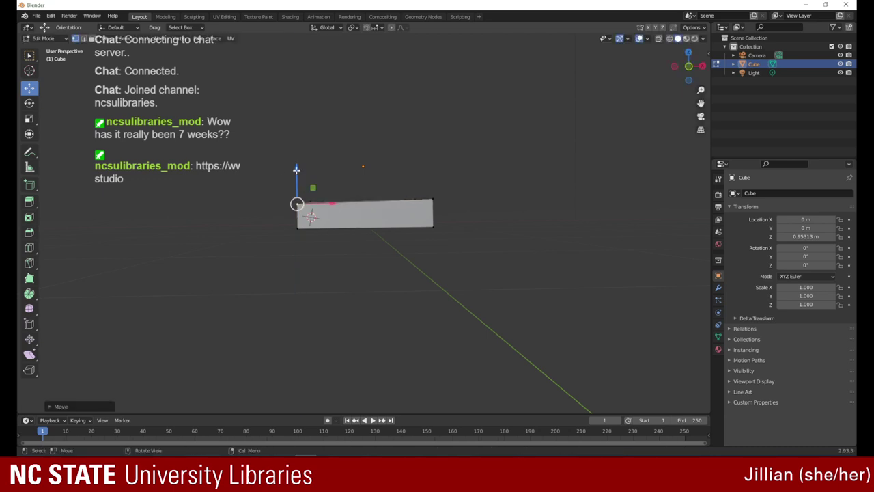
drag(296, 168, 296, 163)
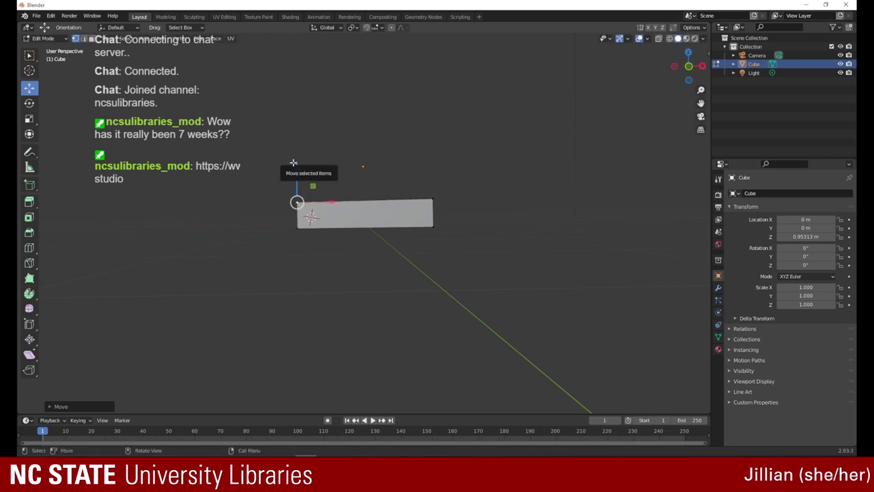
click(422, 196)
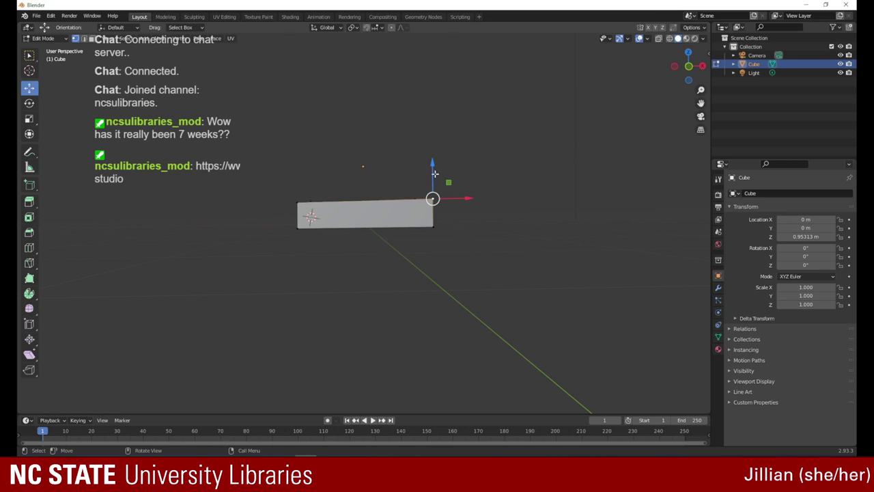
drag(433, 172, 432, 171)
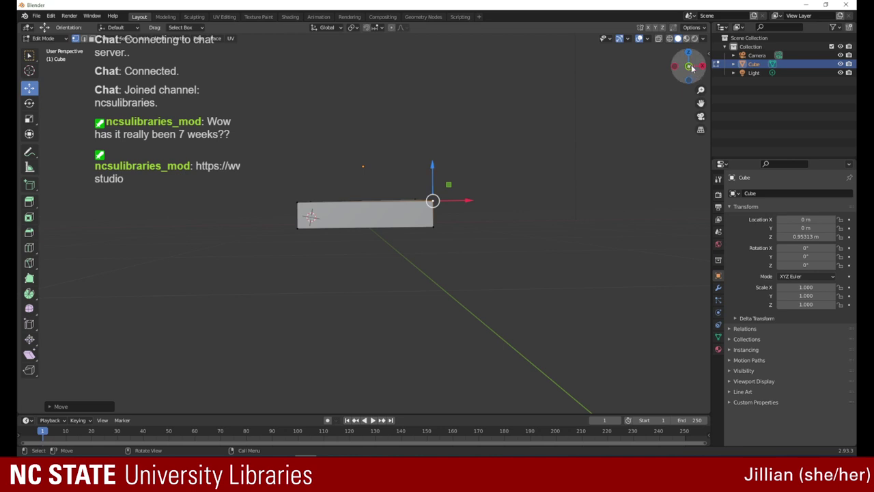
- Lower the positive X, positive Y top vertex slightly and nudge the positive X, negative Y bottom vertex outward along Y
drag(687, 67, 584, 55)
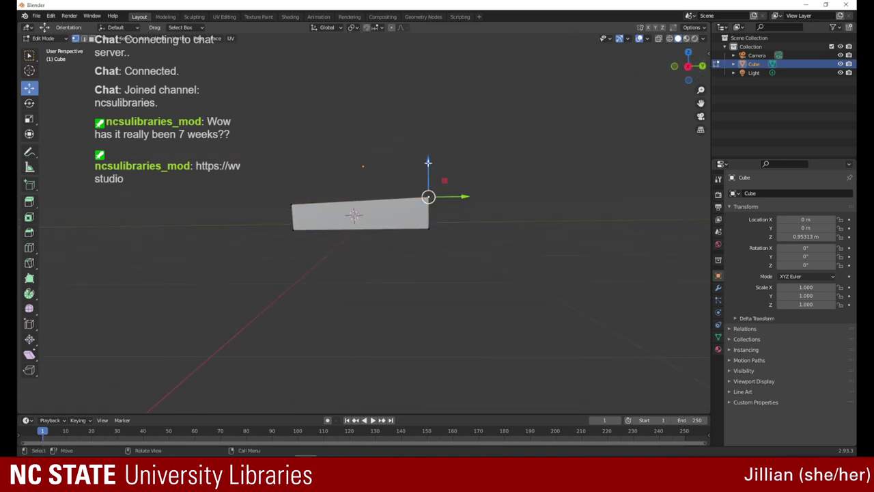
drag(428, 164, 429, 172)
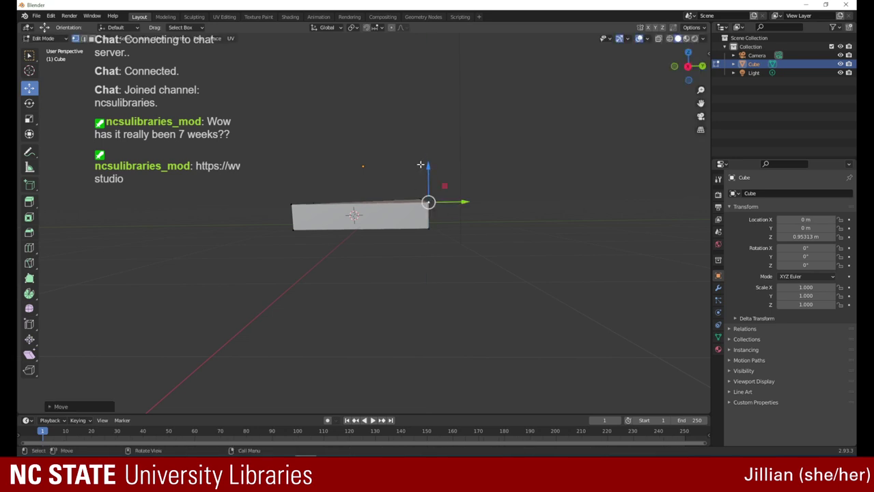
click(292, 227)
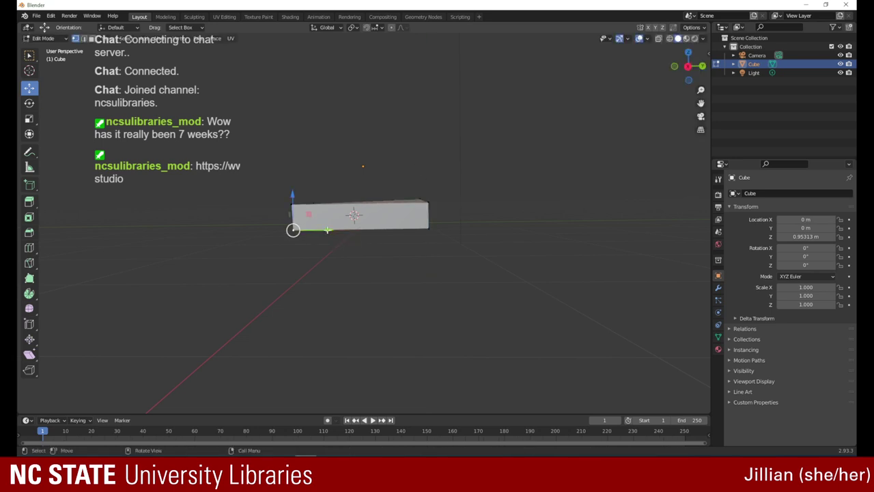
drag(327, 230, 322, 231)
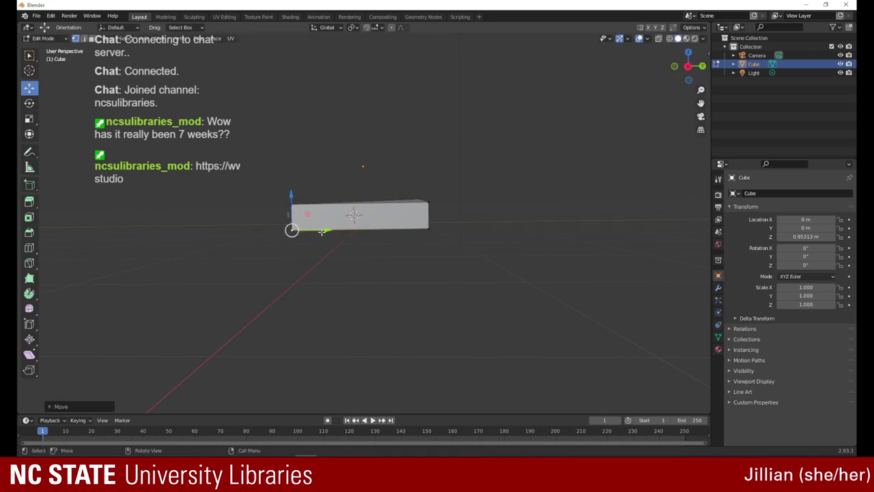
- From above, move both top vertices on the negative X side slightly inward along X
drag(686, 65, 680, 153)
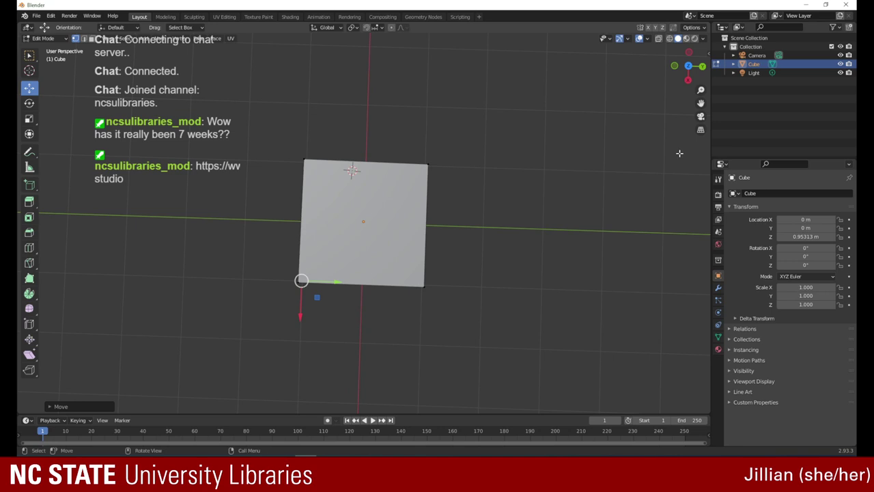
click(304, 158)
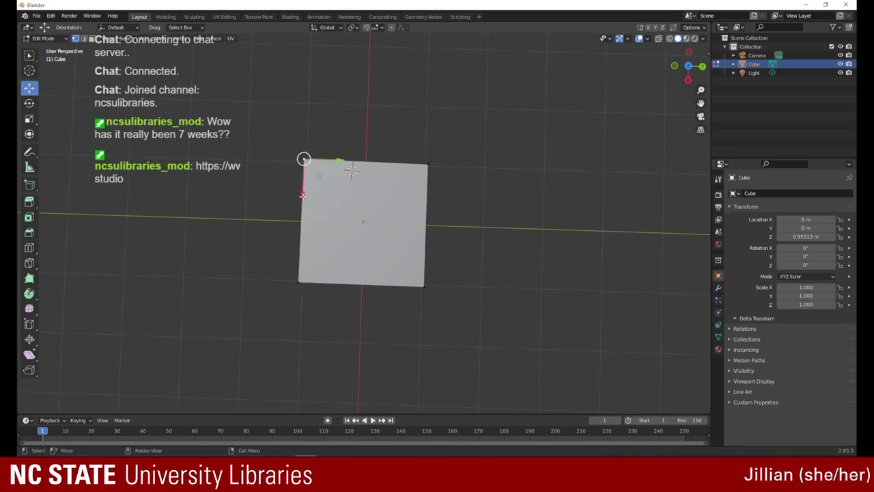
drag(303, 194, 303, 194)
click(428, 166)
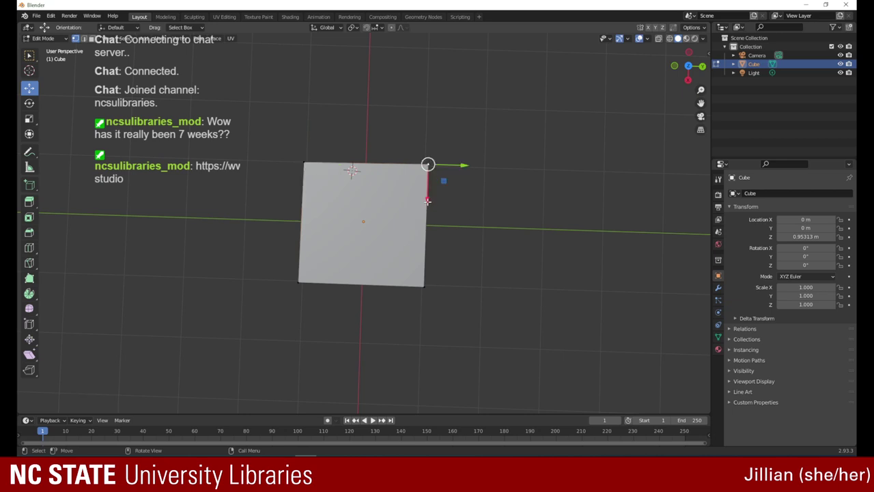
drag(427, 202, 427, 207)
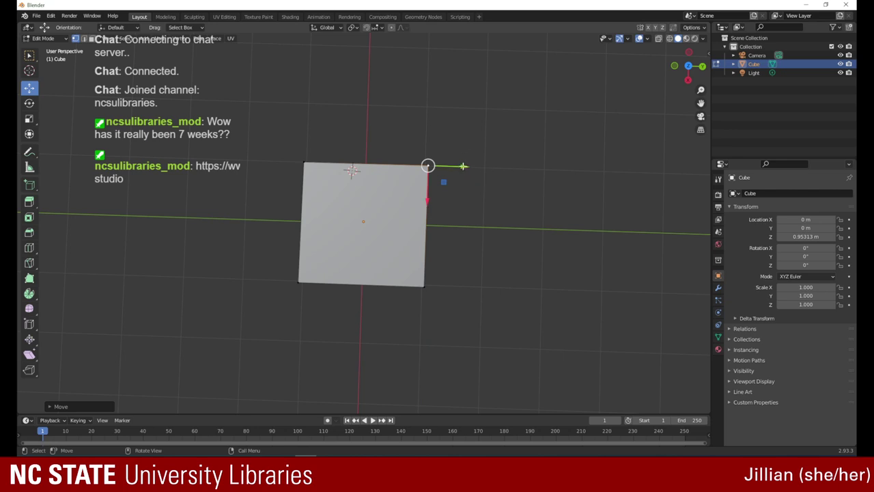
- Pull the two negative X top vertices slightly inward along Y to narrow that edge
drag(461, 167, 458, 168)
drag(461, 167, 463, 170)
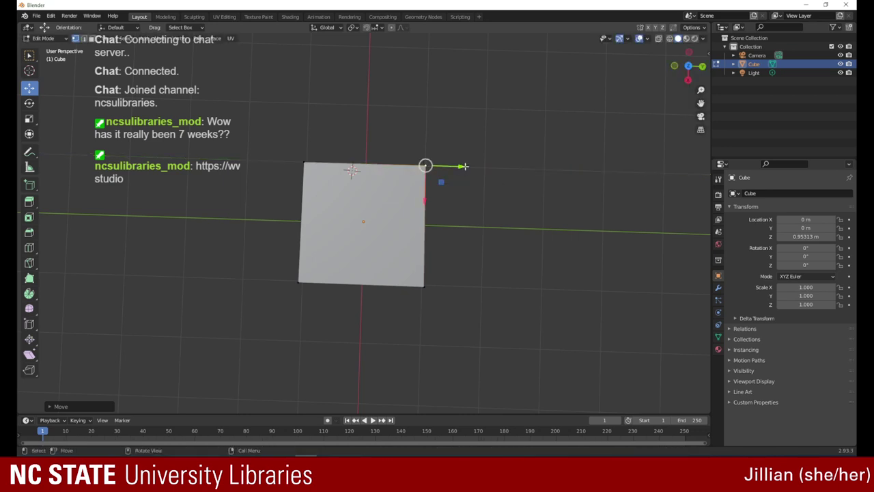
click(303, 162)
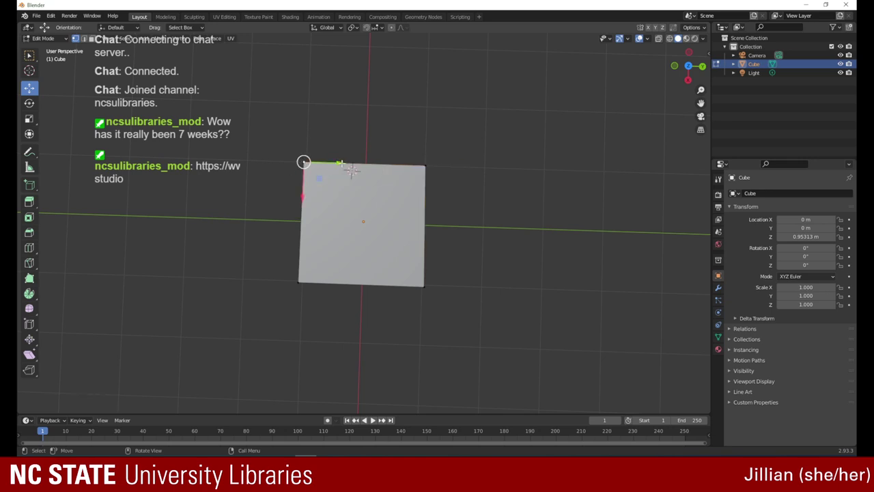
drag(339, 162, 343, 160)
- Move both positive X top vertices slightly inward along Y and X to square up the top face
click(297, 281)
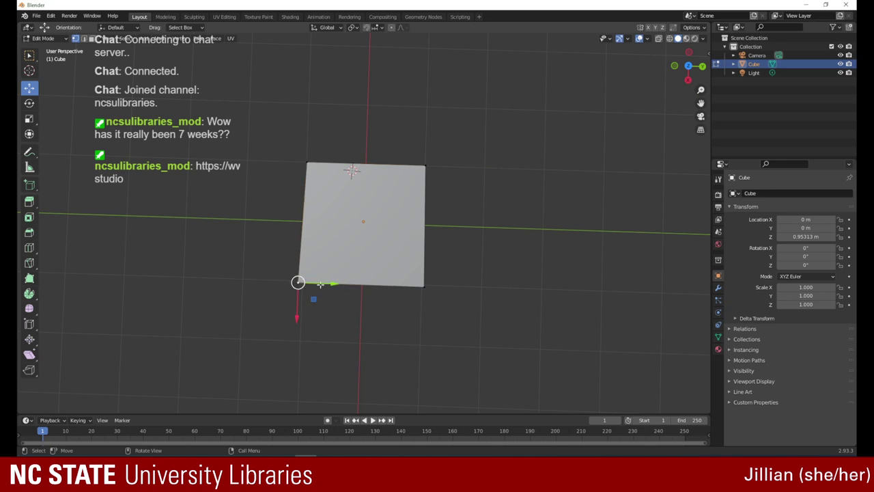
drag(333, 284, 340, 284)
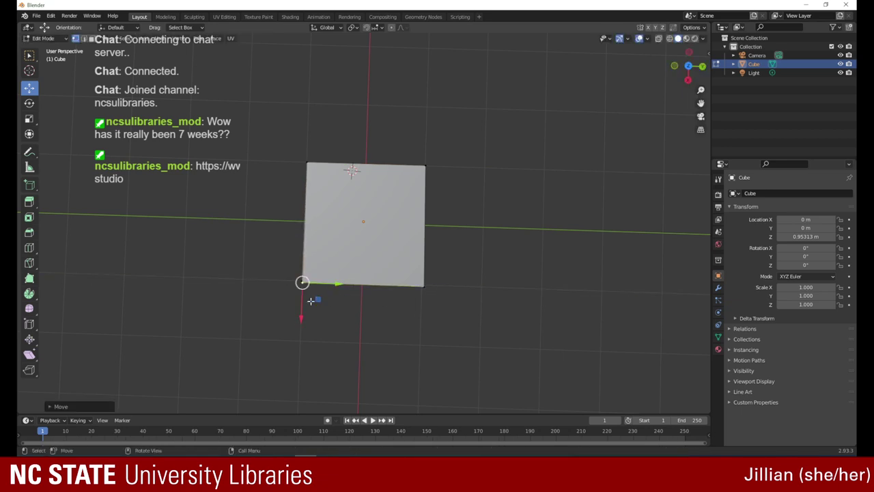
drag(302, 317, 302, 314)
click(423, 285)
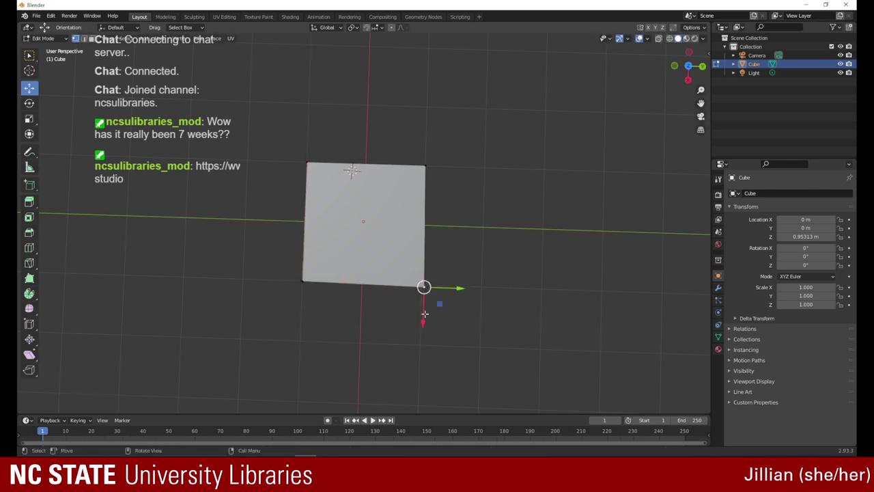
drag(422, 325, 421, 316)
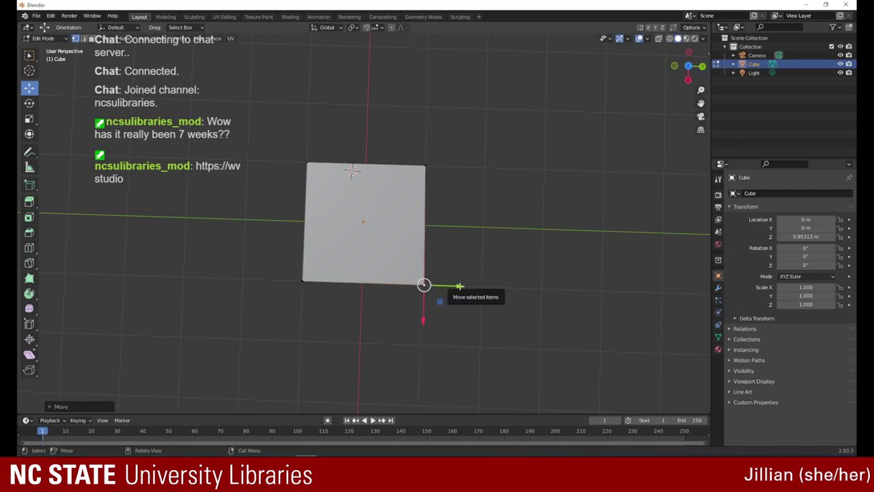
drag(453, 286, 452, 287)
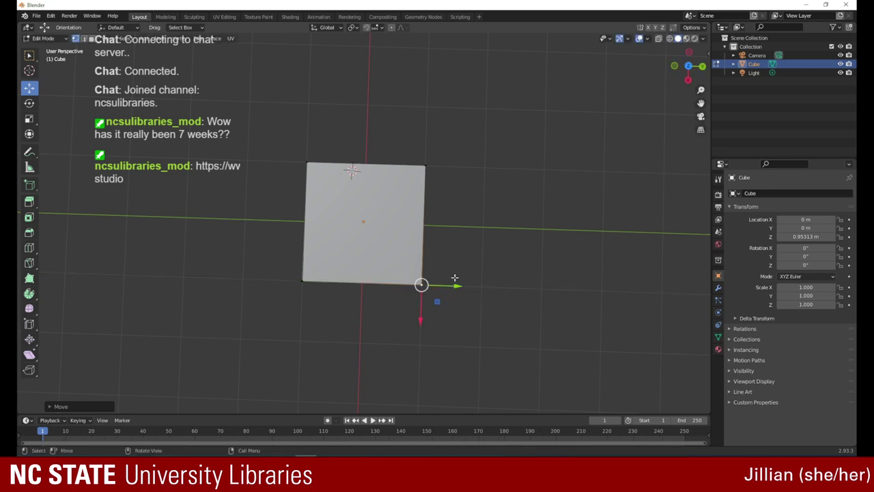
- Move the two bottom vertices on the positive X side inward along Y to align them under the top vertices
drag(691, 71, 688, 4)
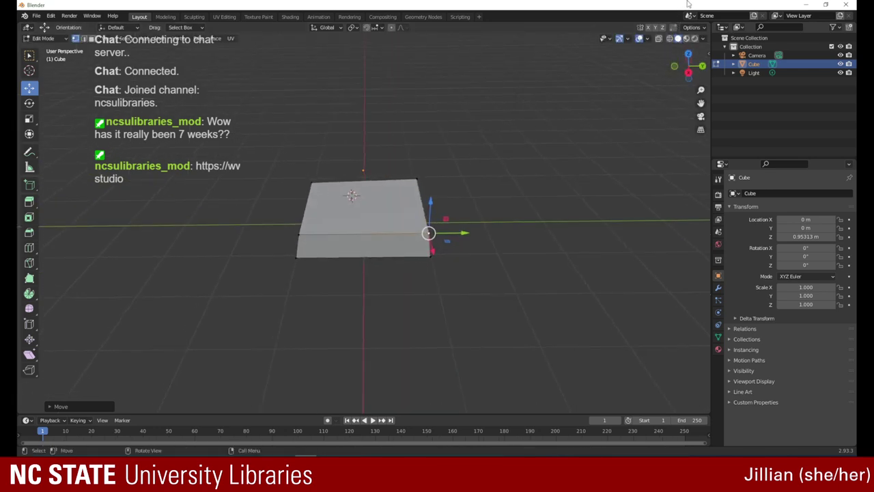
drag(687, 68, 688, 43)
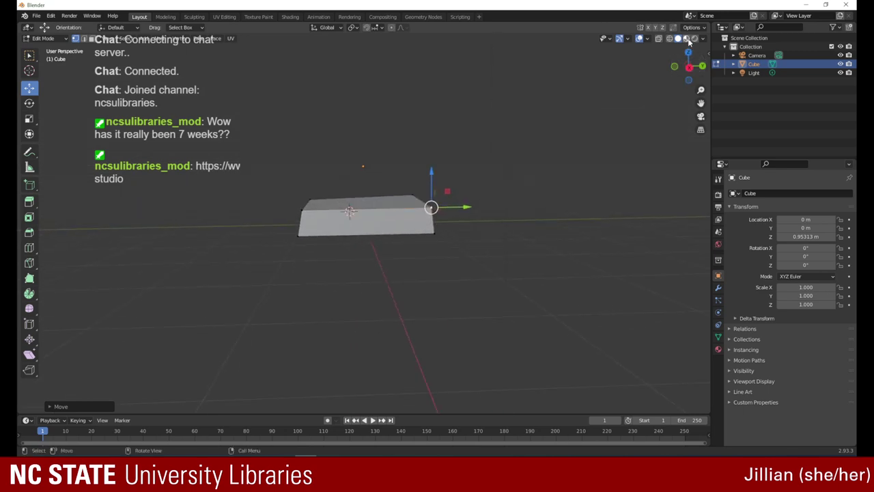
click(299, 233)
drag(332, 236, 342, 235)
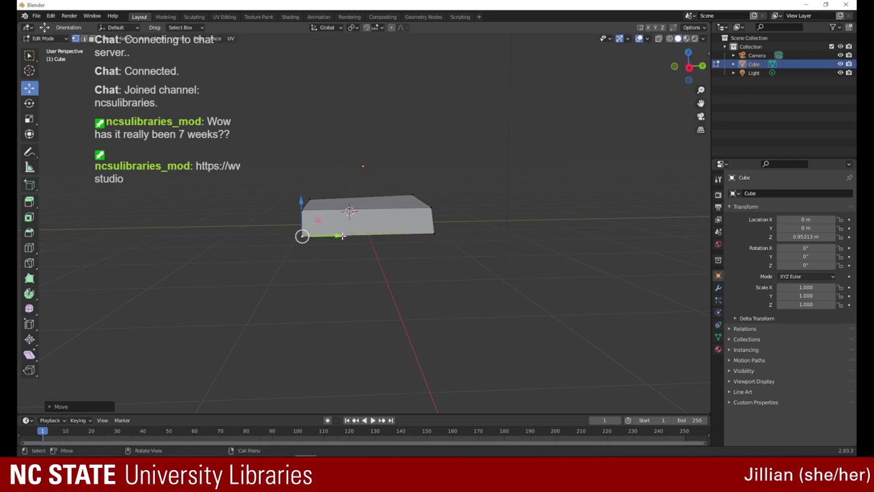
click(434, 233)
drag(459, 233, 460, 233)
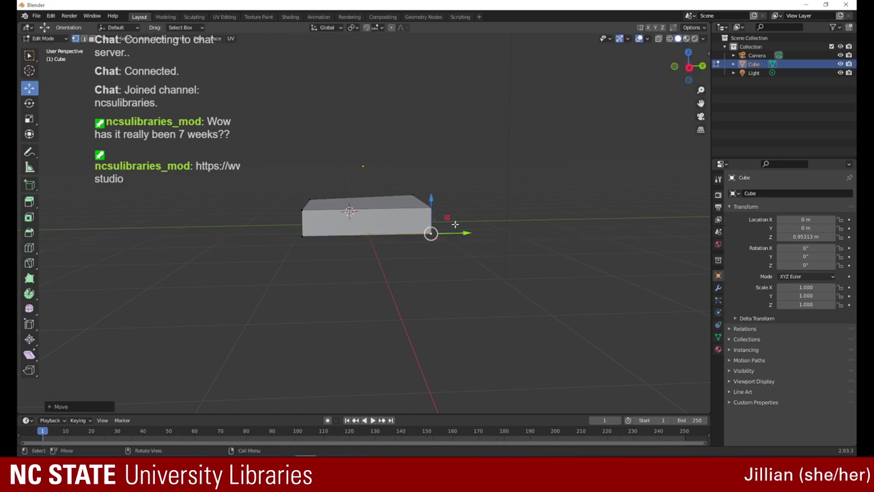
- Lower the negative X, positive Y top vertex slightly to level the positive Y side's top edge
drag(688, 68, 582, 64)
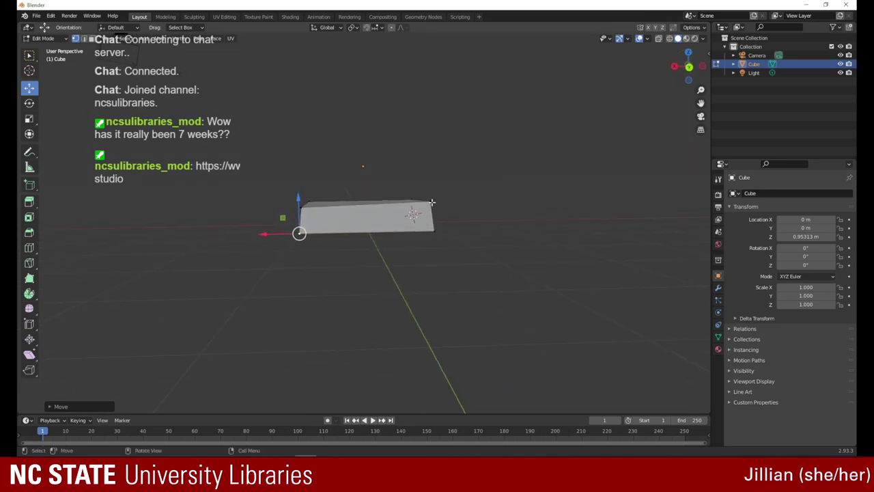
click(432, 203)
drag(430, 170, 430, 175)
- Move the two bottom vertices on the positive Y side inward along X to make its vertical edges straight
click(435, 232)
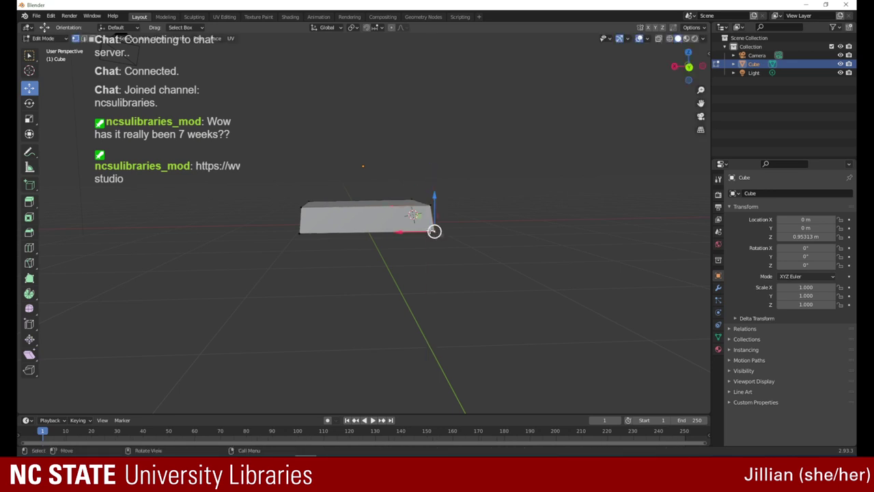
drag(400, 231, 391, 232)
click(306, 233)
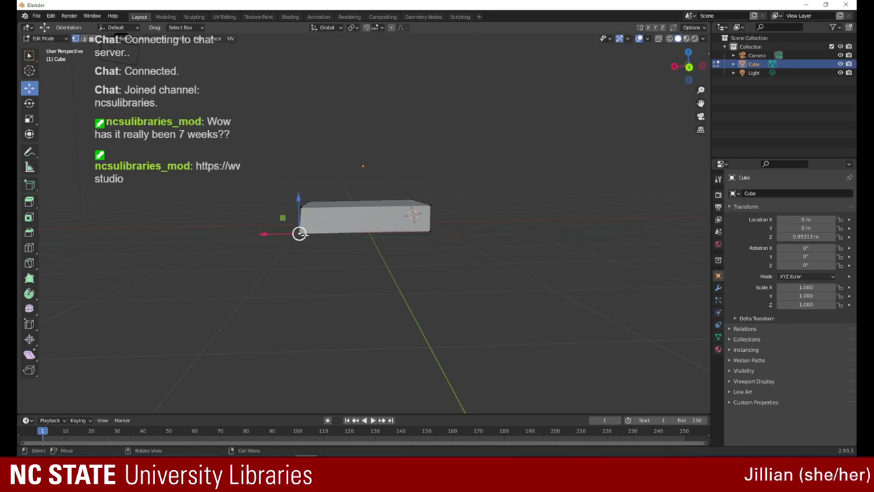
drag(269, 236, 270, 233)
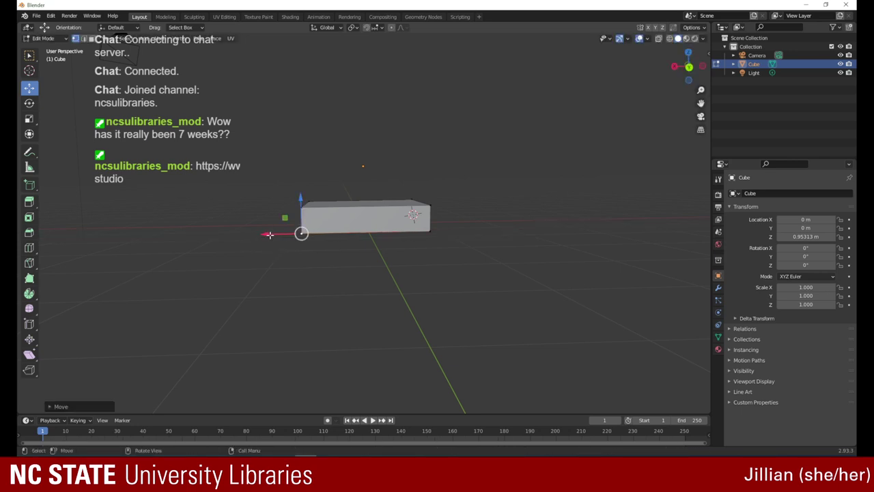
- Move the two bottom vertices on the negative X side inward along Y to align them under the top vertices
drag(687, 67, 590, 60)
click(428, 204)
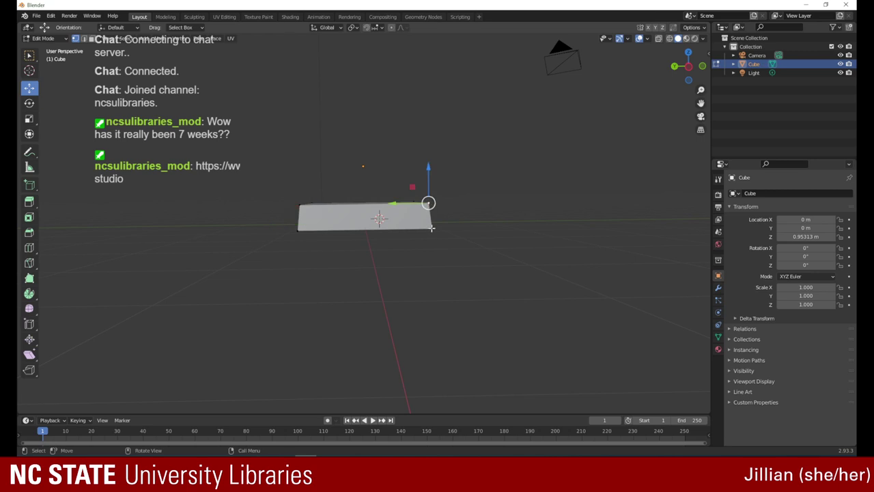
click(431, 228)
drag(393, 230, 387, 230)
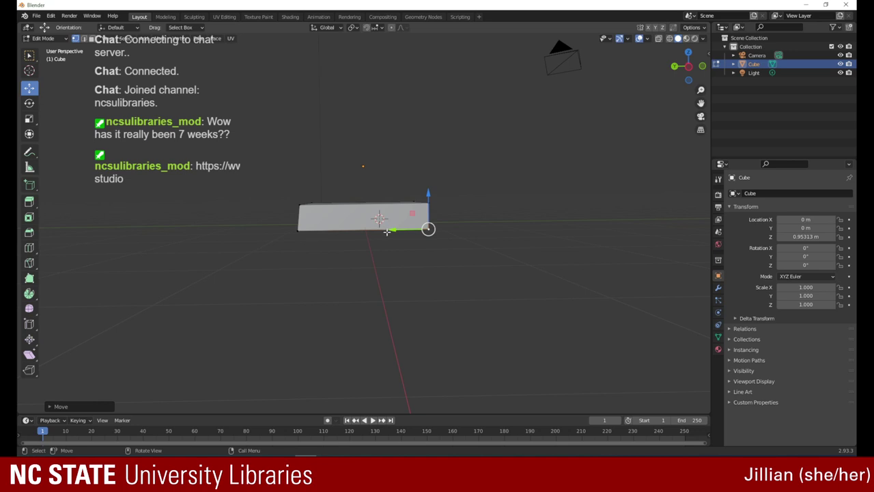
click(297, 231)
drag(273, 230, 271, 232)
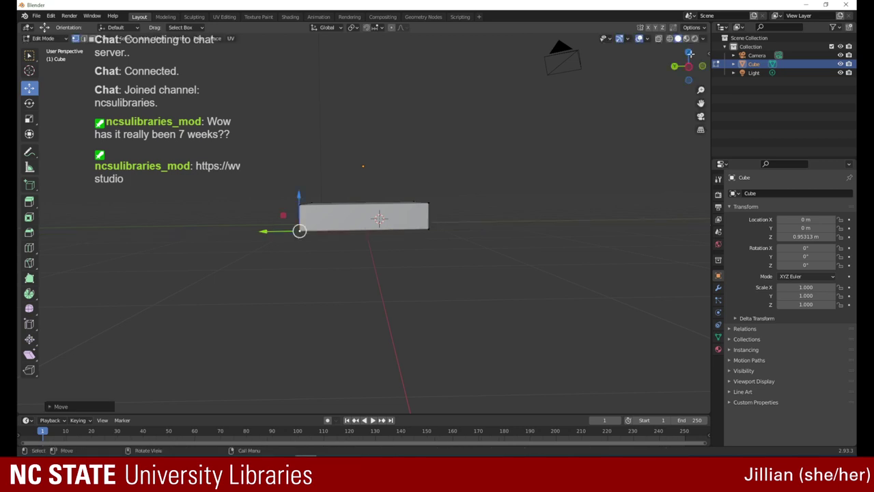
drag(688, 56, 581, 60)
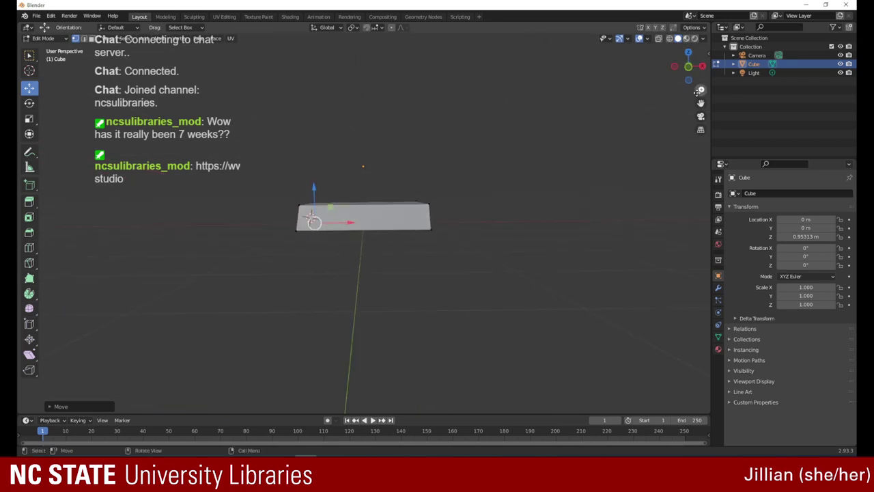
- Move the two bottom vertices on the negative Y side inward along X to make its vertical edges straight
drag(698, 91, 691, 46)
click(506, 235)
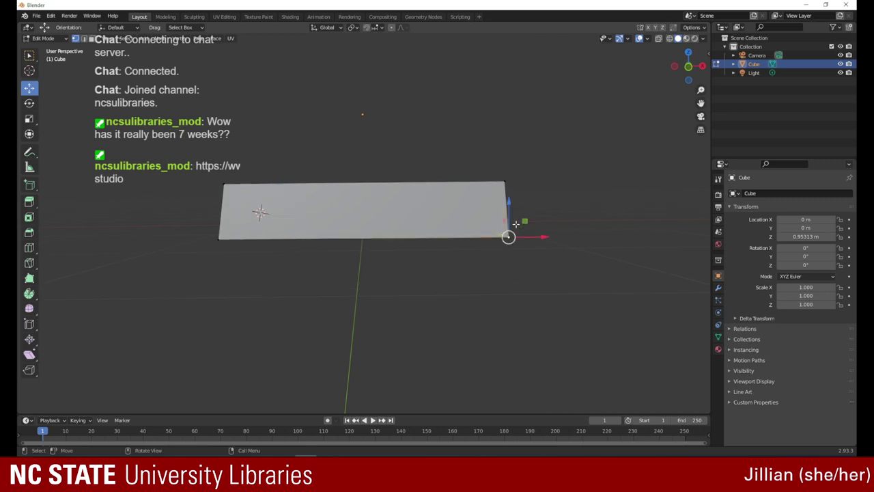
drag(543, 236, 532, 237)
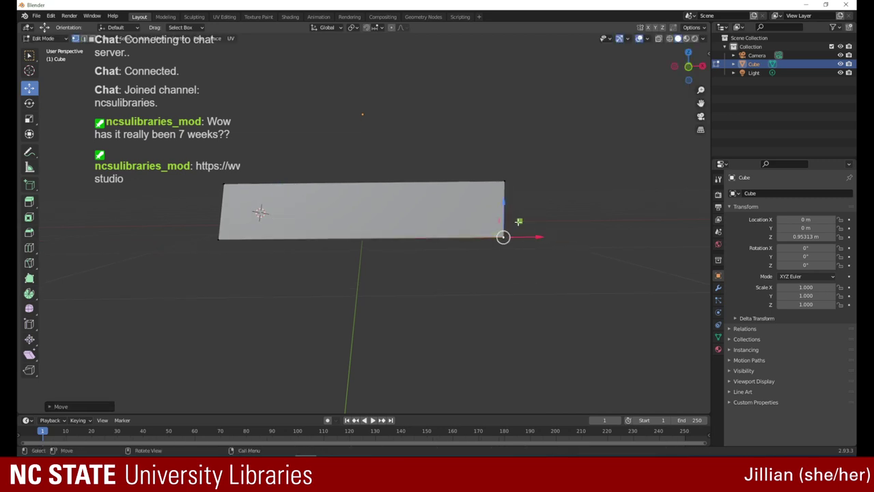
click(220, 241)
drag(256, 237, 261, 241)
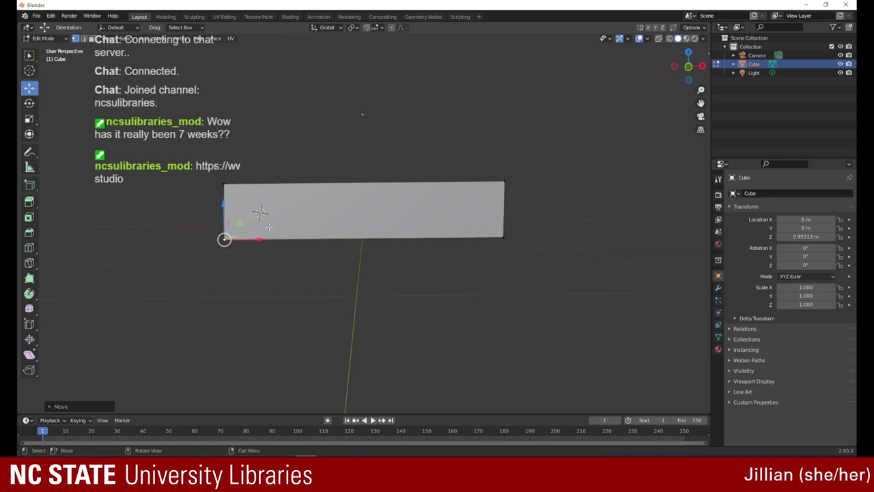
click(494, 234)
drag(537, 238, 542, 238)
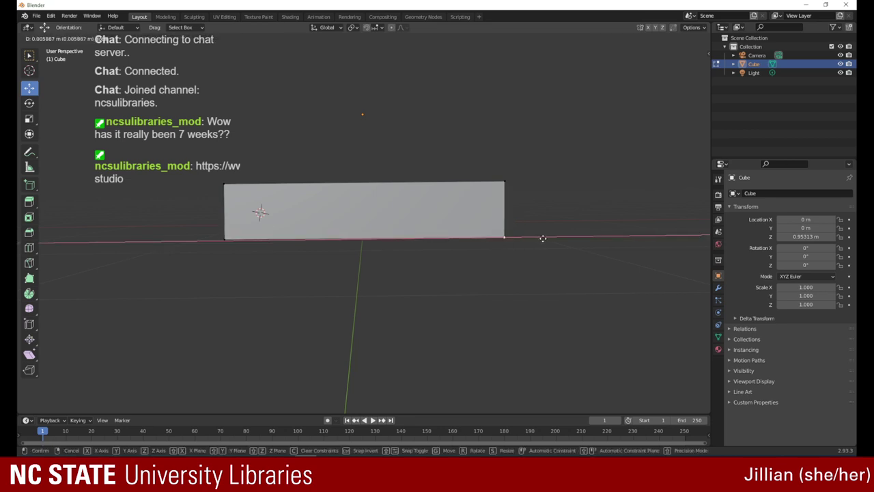
drag(543, 237, 543, 238)
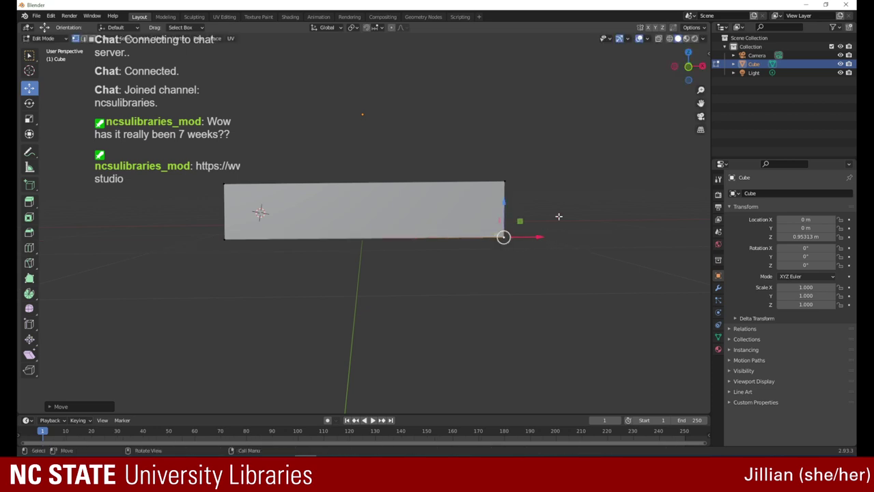
- Nudge the positive X, positive Y top vertex inward along Y and the negative X, positive Y top vertex inward along X
drag(690, 68, 583, 75)
click(497, 185)
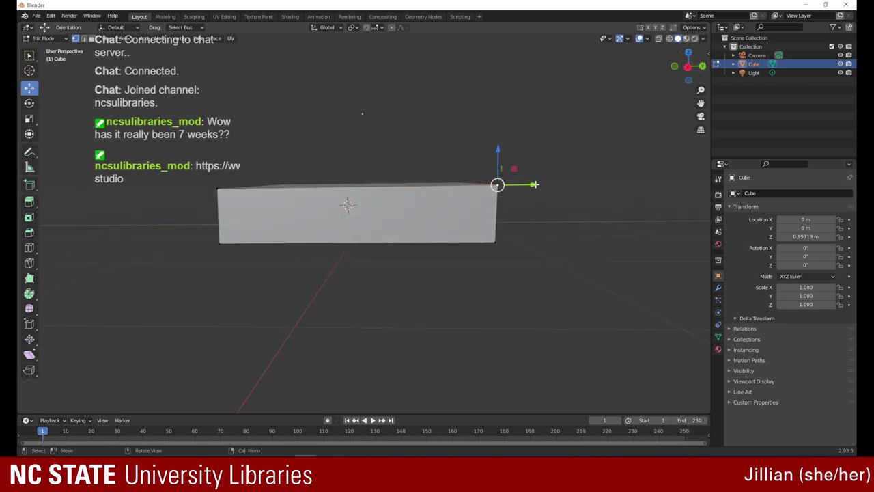
drag(531, 184, 527, 184)
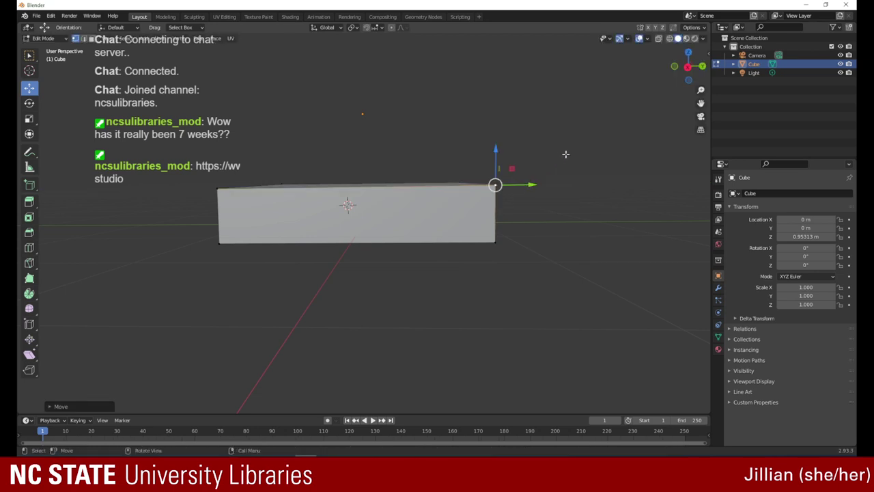
drag(687, 67, 588, 66)
click(505, 184)
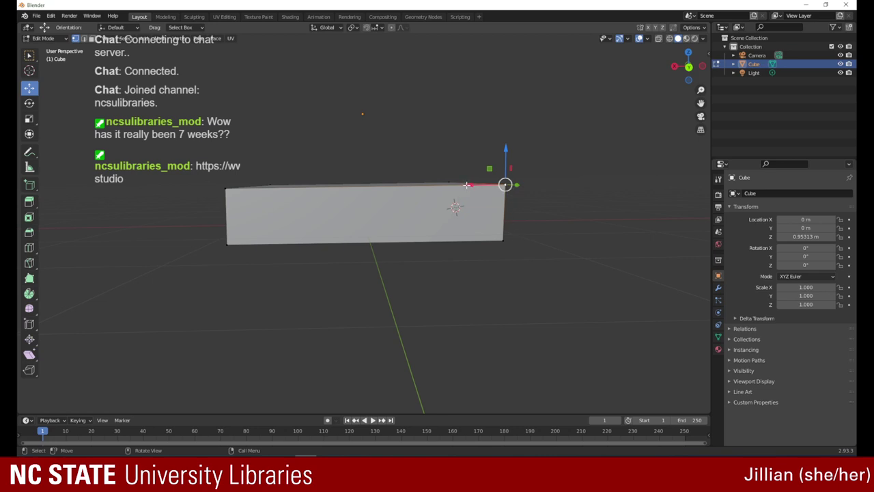
drag(466, 184, 472, 178)
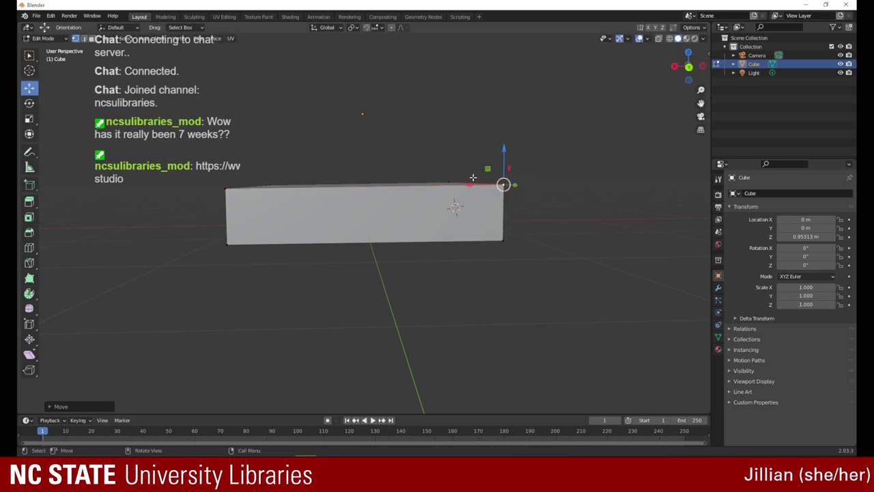
- Clear the vertex selection and switch to Object Mode to examine the slab's overall shape from several angles
drag(688, 67, 495, 76)
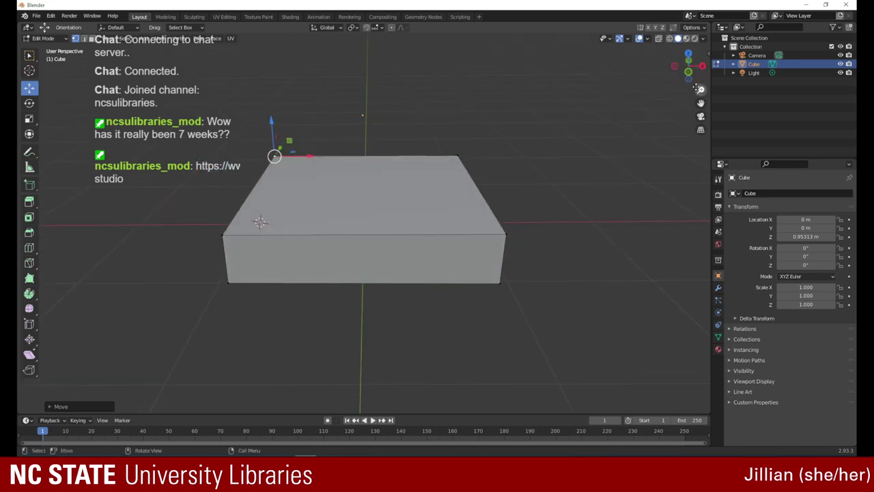
drag(700, 90, 687, 151)
drag(688, 65, 589, 83)
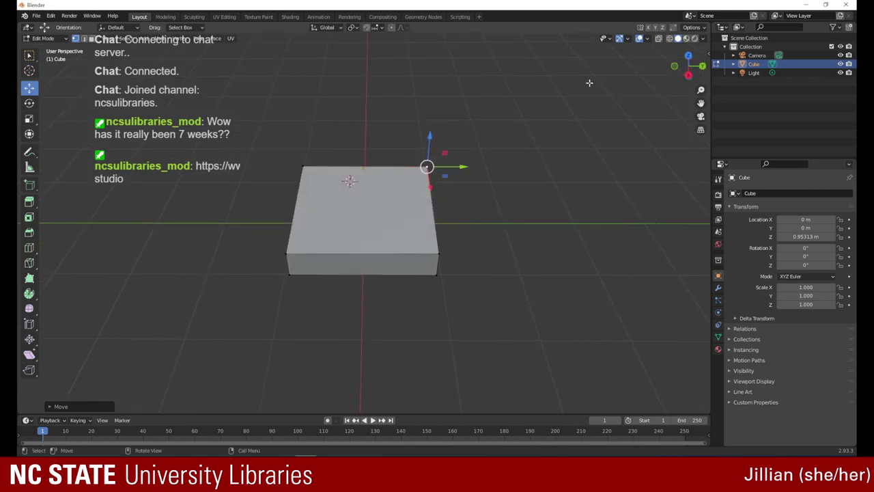
click(388, 217)
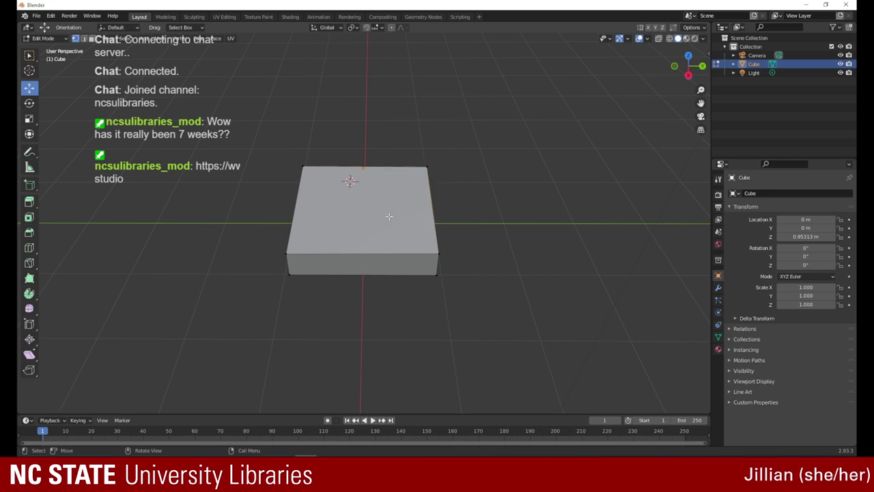
click(62, 38)
click(60, 46)
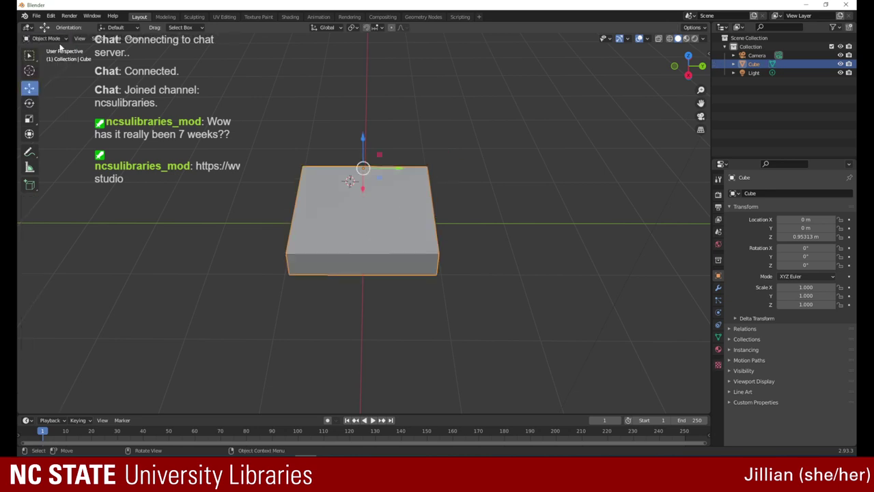
middle_drag(368, 239, 378, 218)
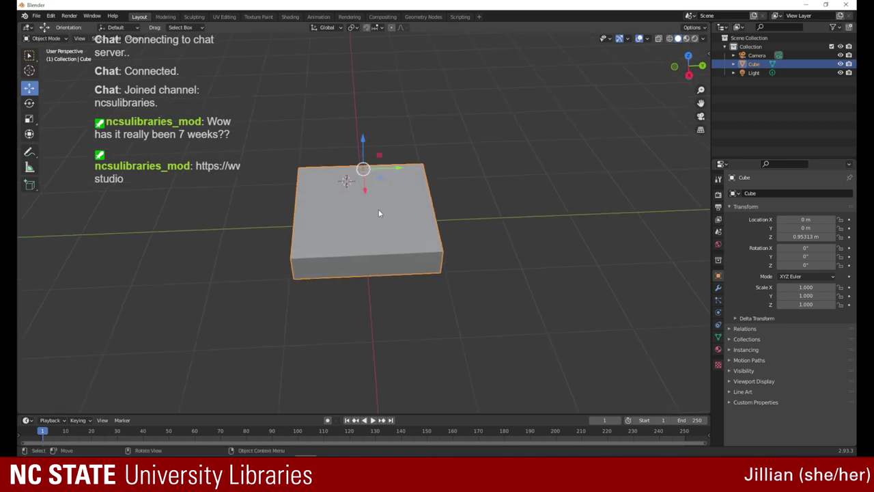
drag(689, 64, 680, 40)
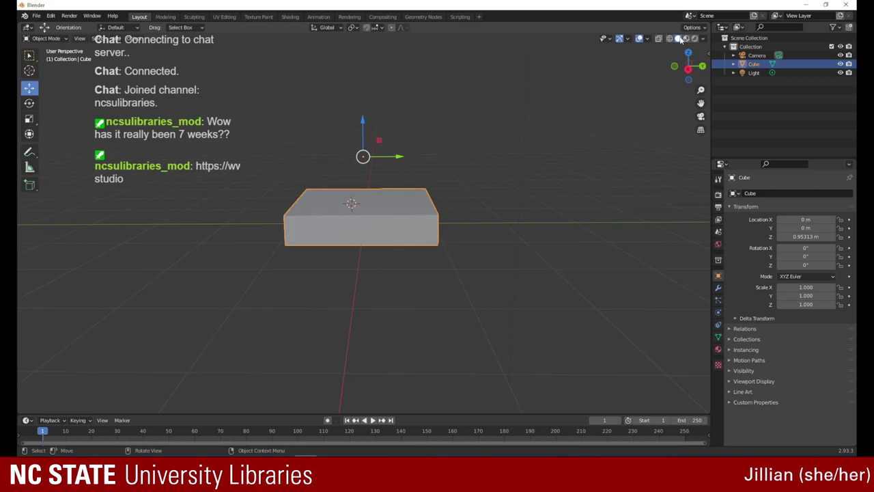
middle_drag(375, 202, 360, 214)
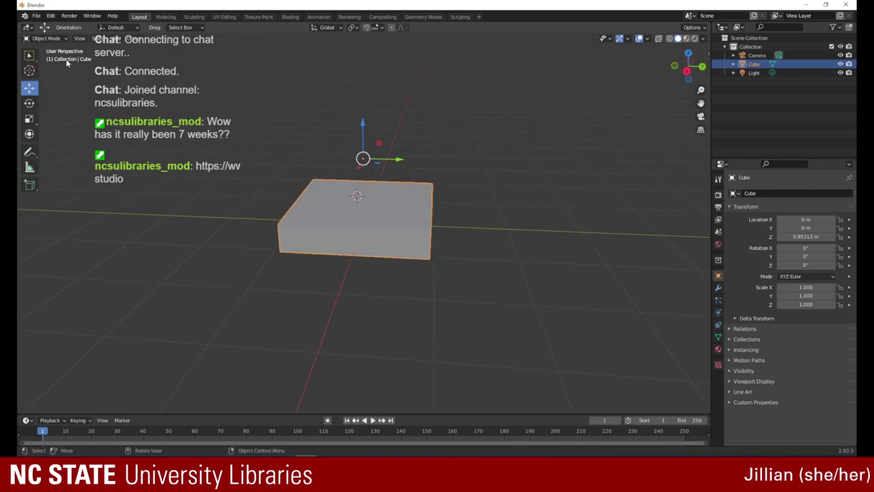
- Return the slab to Edit Mode and select its positive X, positive Y top vertex
click(50, 15)
click(46, 38)
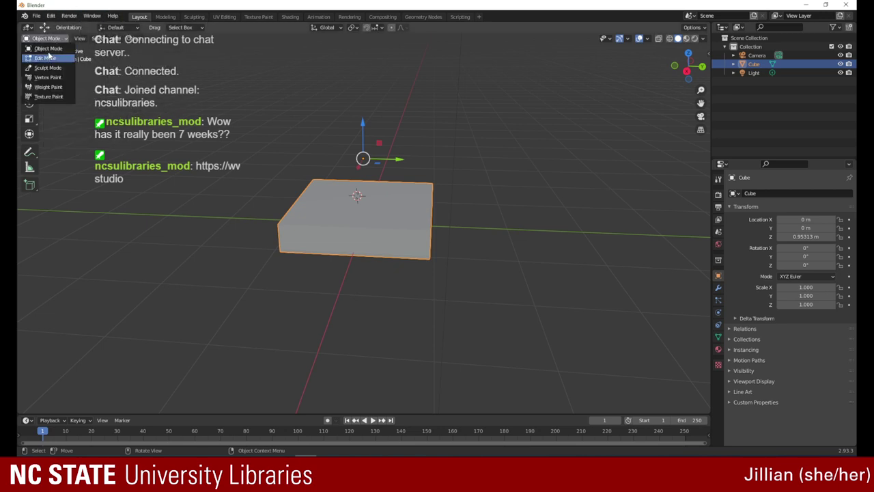
click(60, 58)
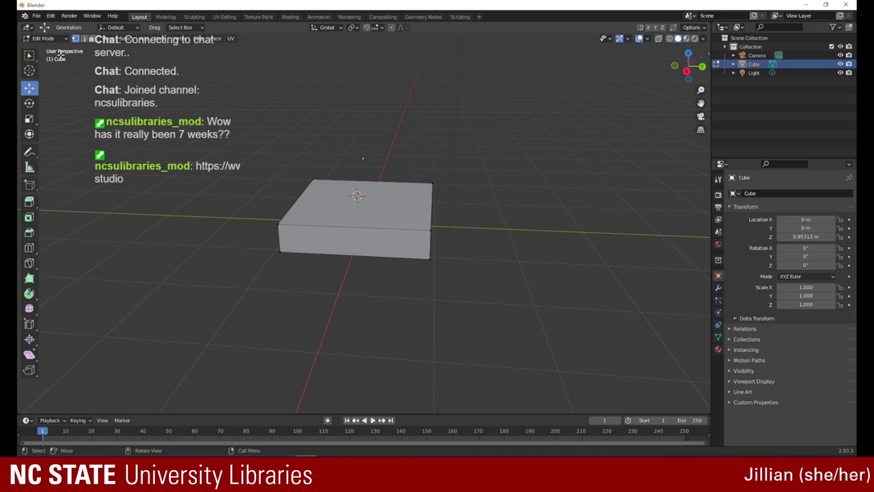
middle_drag(388, 222, 377, 201)
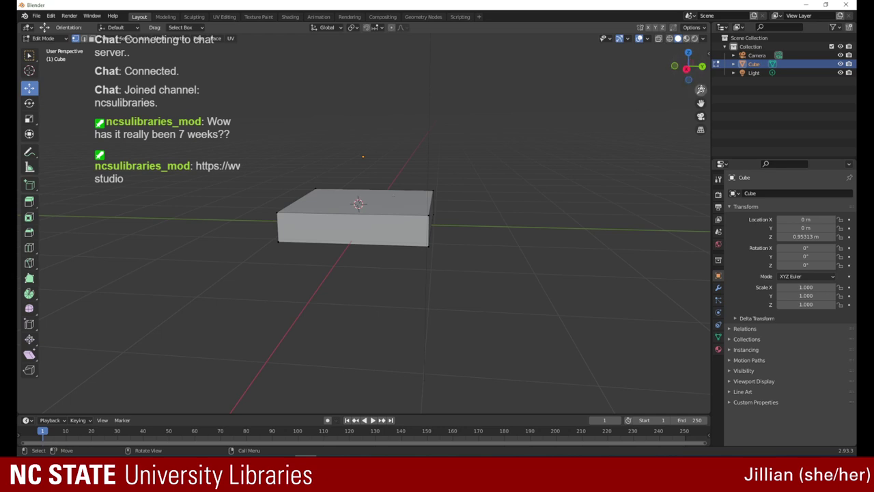
drag(701, 89, 695, 134)
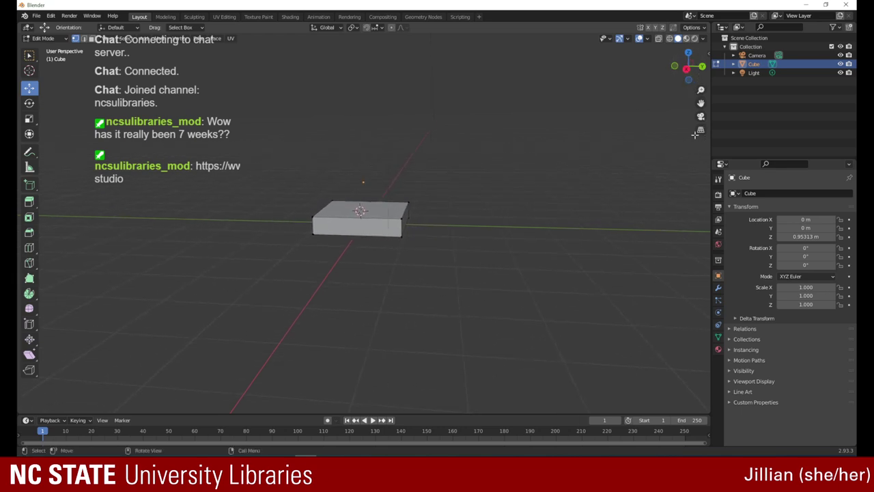
click(393, 218)
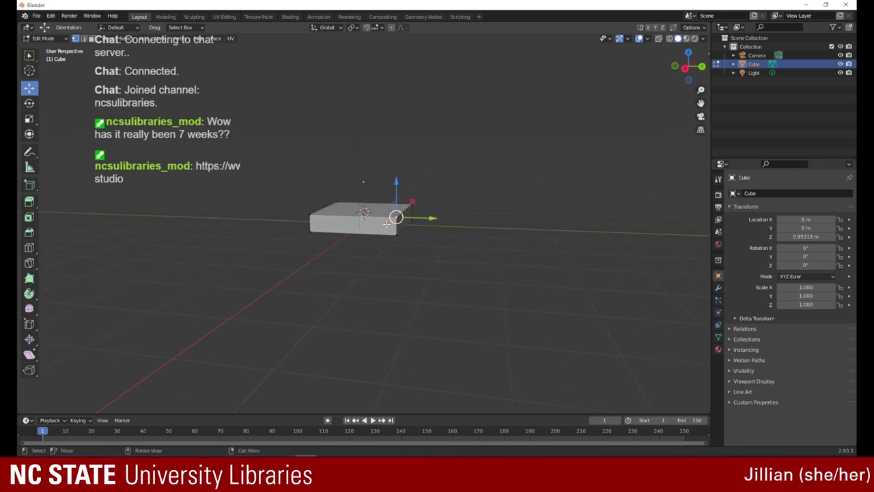
middle_drag(386, 223, 387, 213)
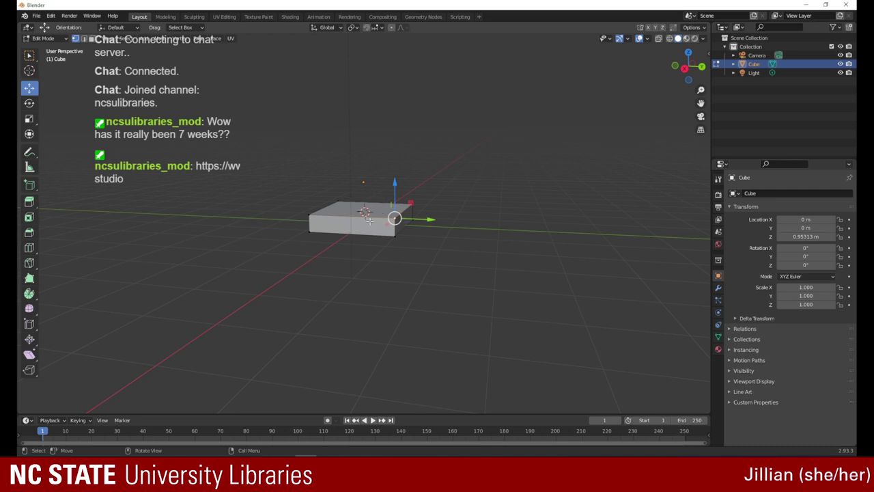
middle_drag(367, 207, 370, 207)
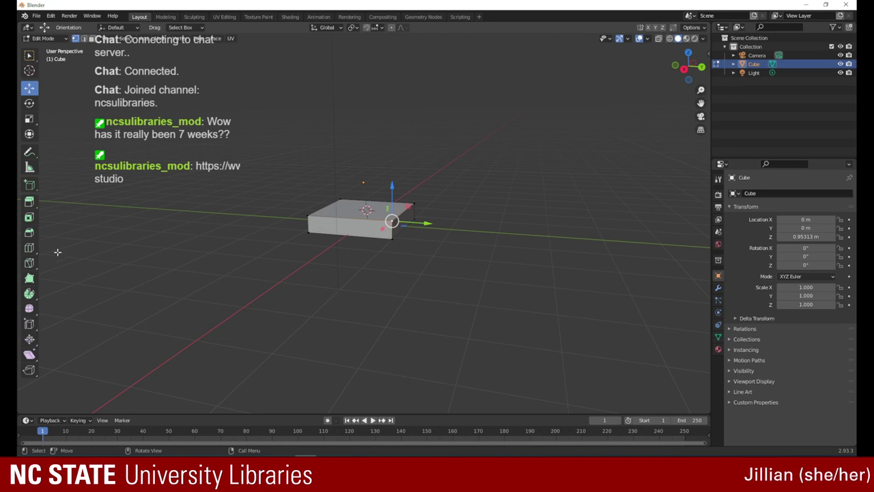
click(28, 183)
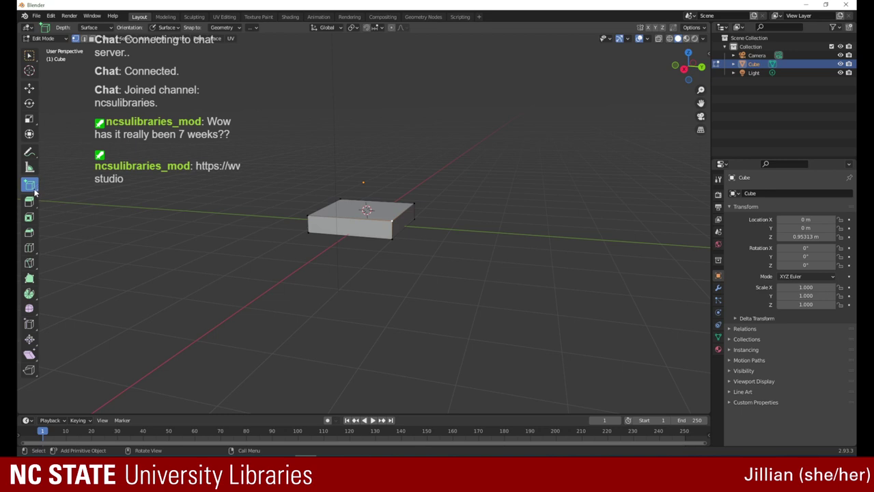
click(35, 194)
click(115, 15)
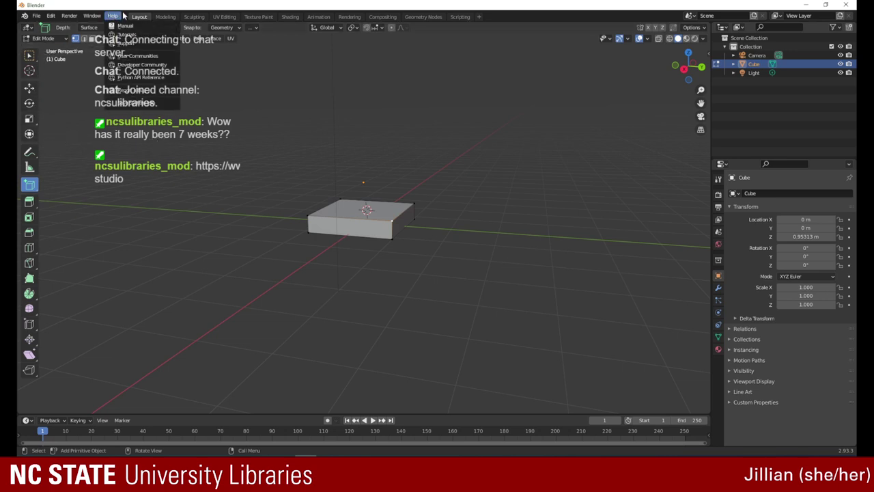
click(51, 16)
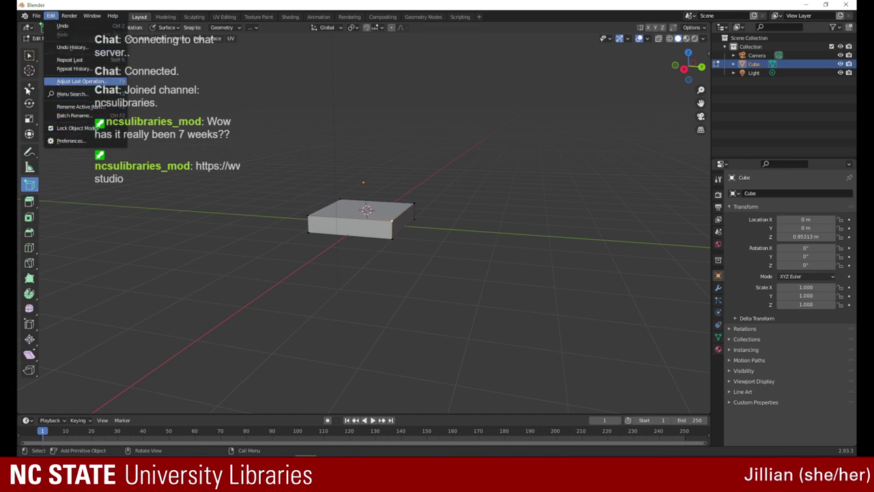
click(31, 203)
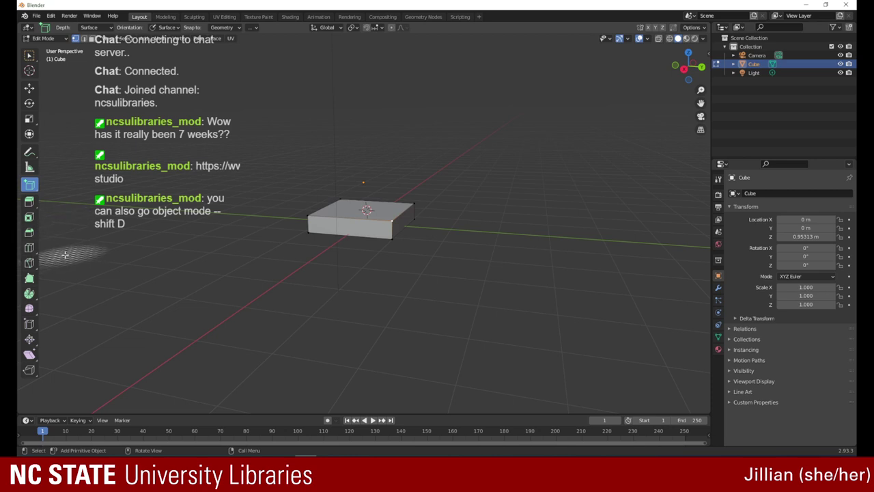
- Try to bevel the slab's selected positive X, positive Y top vertex with the Bevel tool
click(29, 247)
click(29, 232)
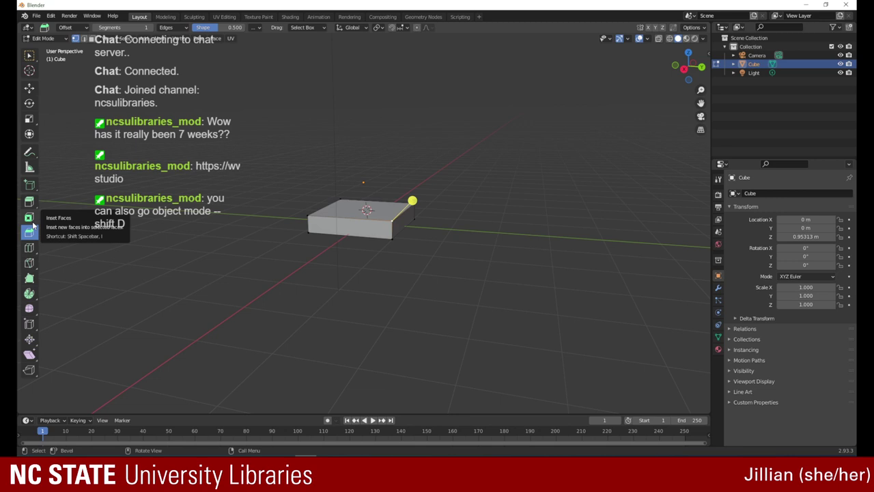
drag(686, 68, 576, 84)
drag(266, 209, 277, 200)
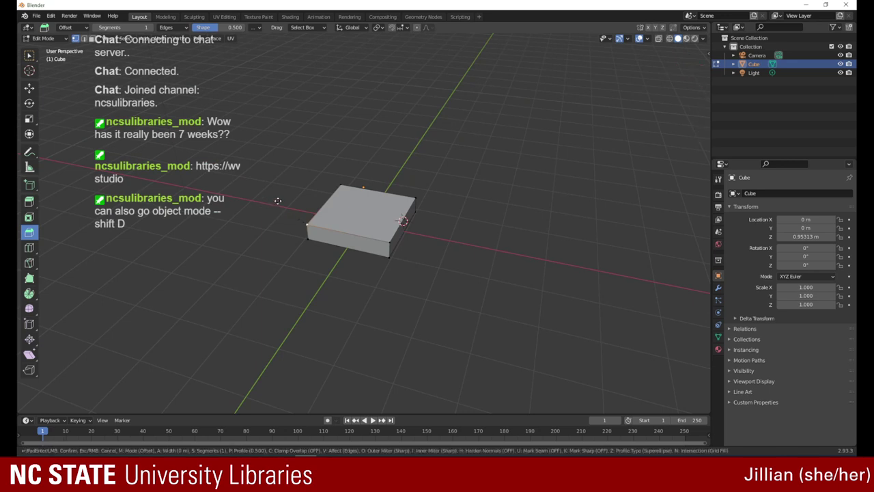
drag(339, 186, 331, 213)
drag(266, 212, 332, 212)
drag(266, 211, 341, 214)
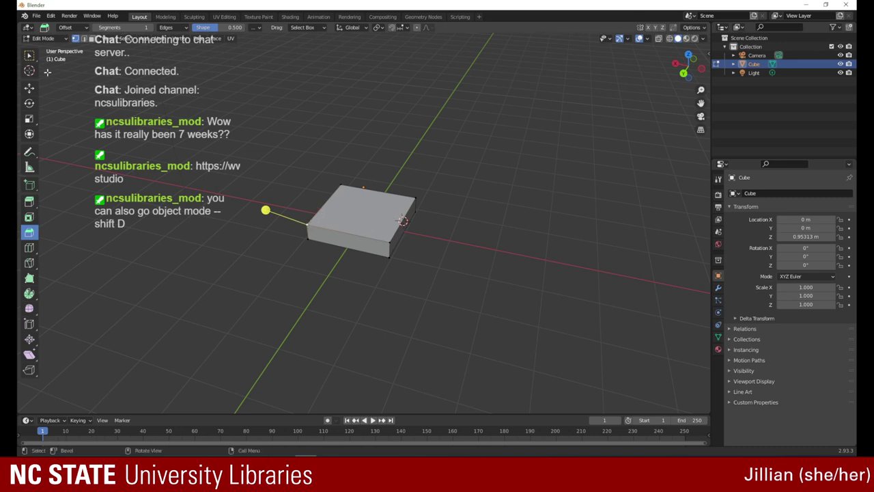
- Add a box above the slab with the Add Cube tool while in Edit Mode
click(29, 88)
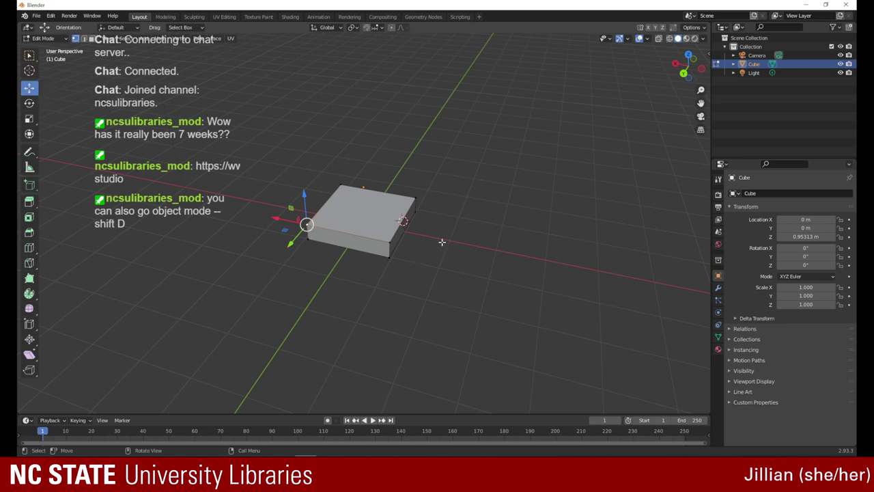
middle_drag(345, 220, 376, 217)
drag(684, 74, 598, 41)
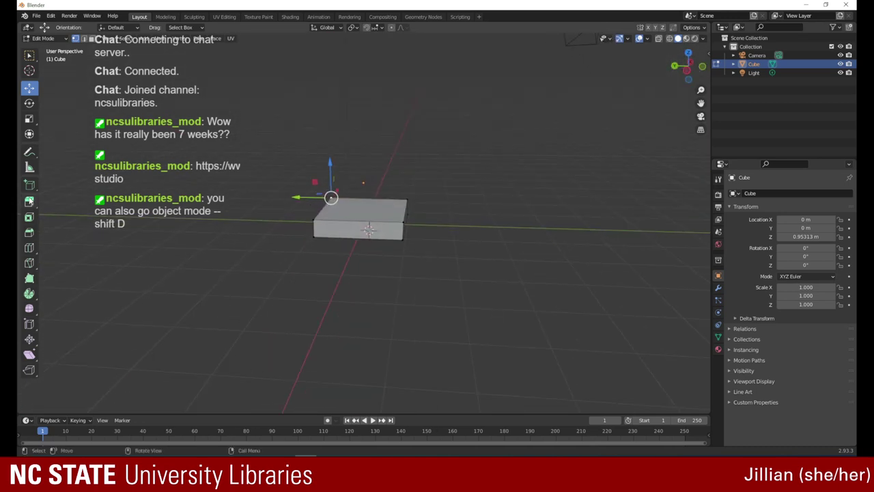
click(29, 203)
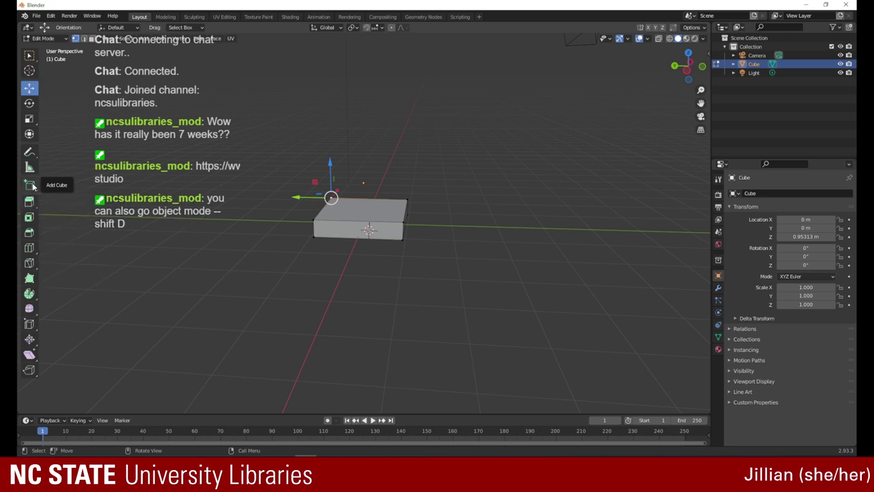
click(29, 185)
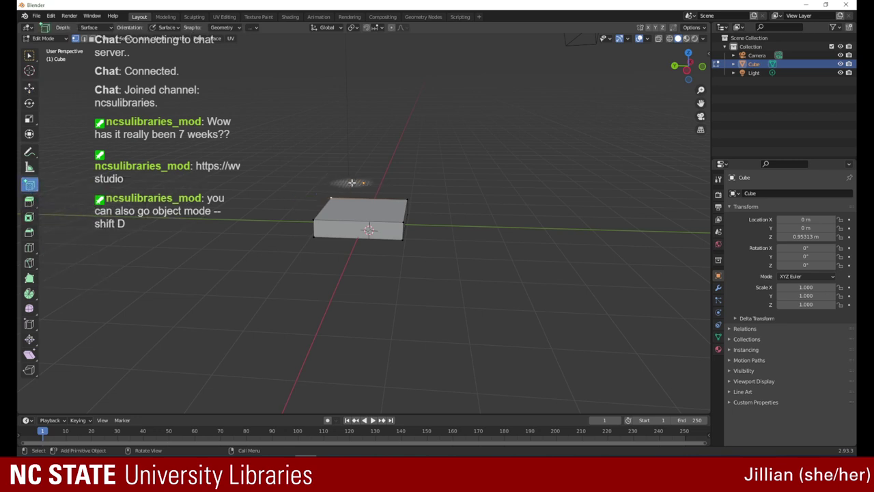
drag(341, 179, 403, 215)
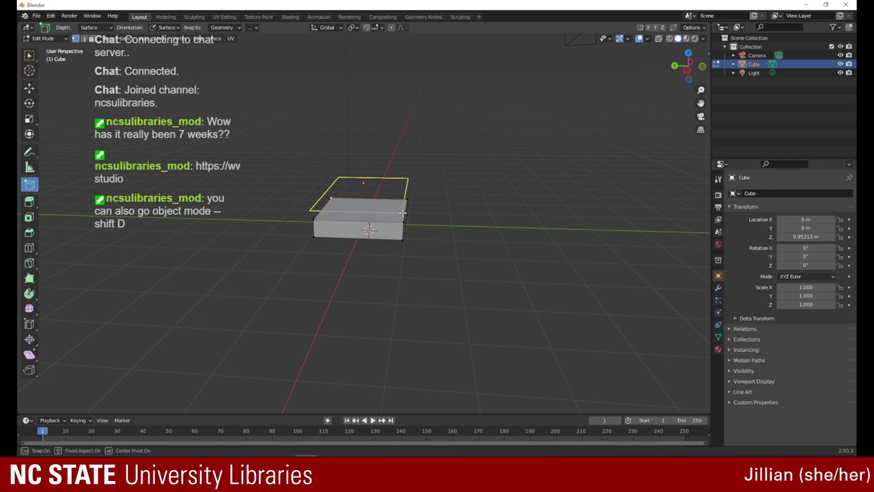
click(402, 168)
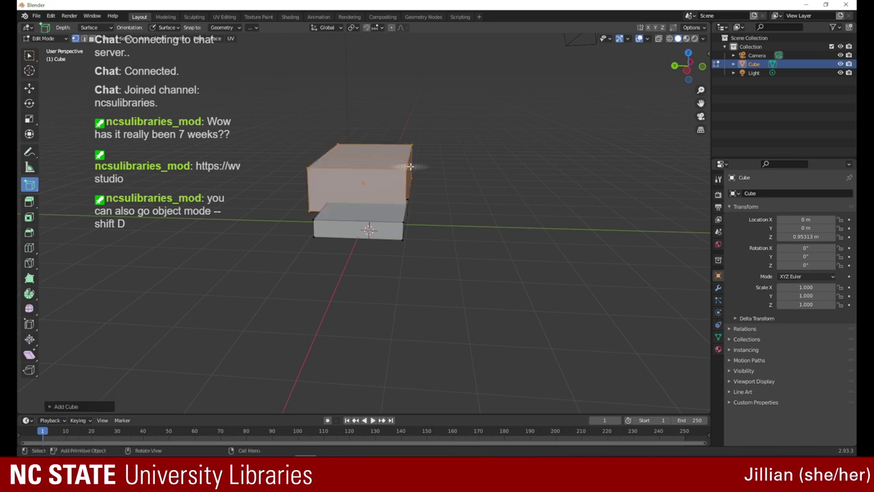
click(30, 56)
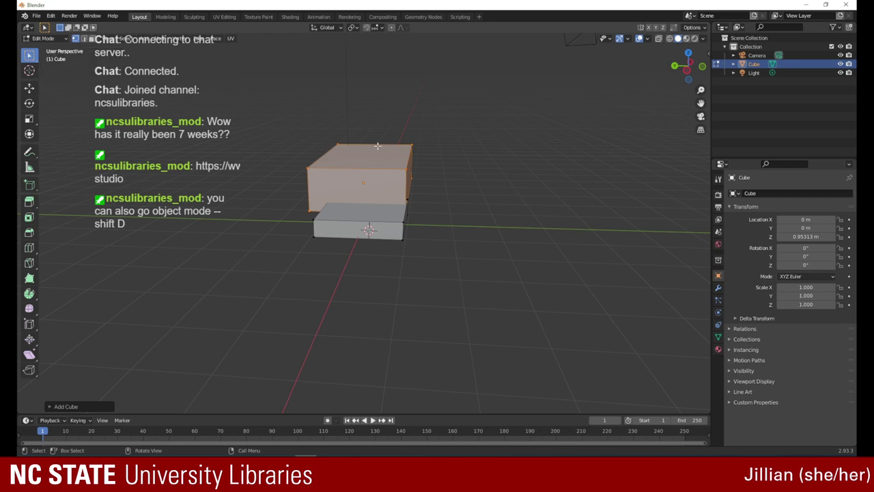
- Switch to Object Mode and lower the slab and added box along Z to about 0.72 m
click(43, 38)
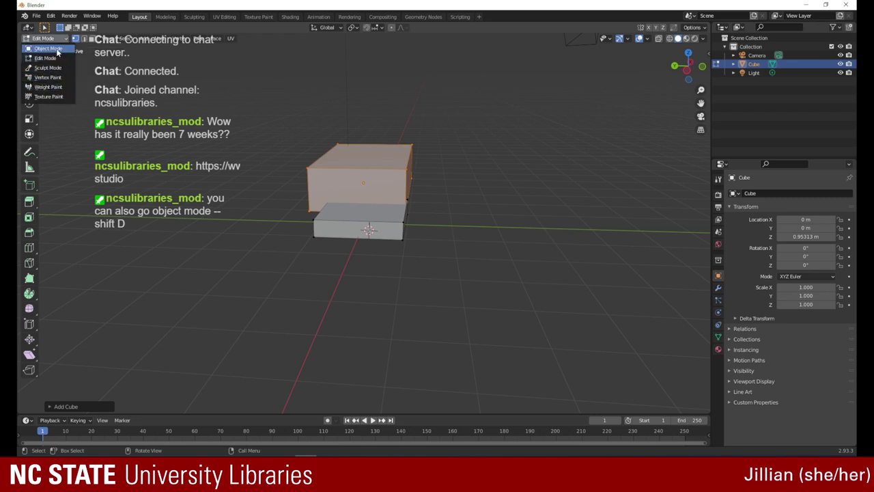
click(58, 55)
drag(363, 154, 368, 162)
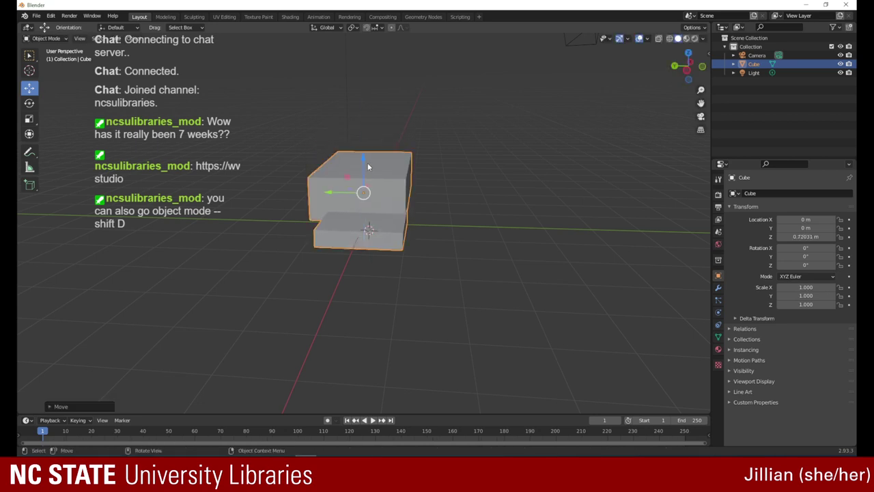
click(446, 248)
click(407, 211)
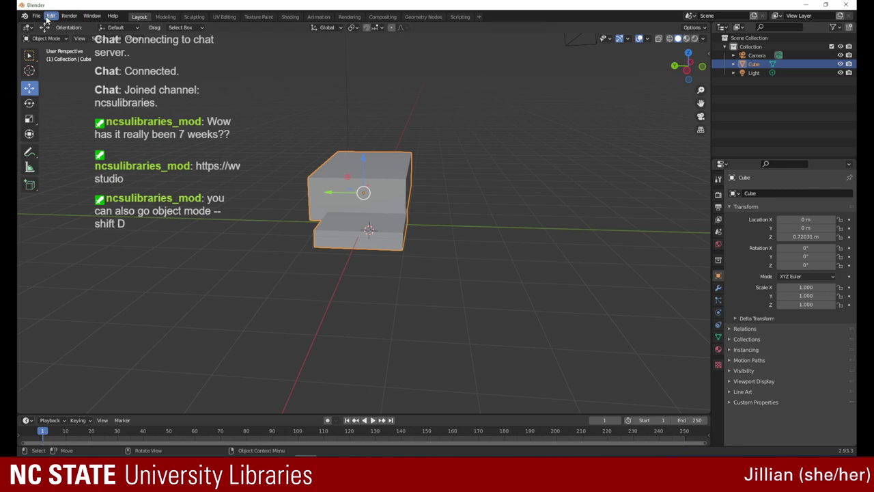
- Move the slab and added box freely to about X -0.11 m, Y 0.23 m, Z 0.48 m and clear the selection
click(51, 16)
click(60, 25)
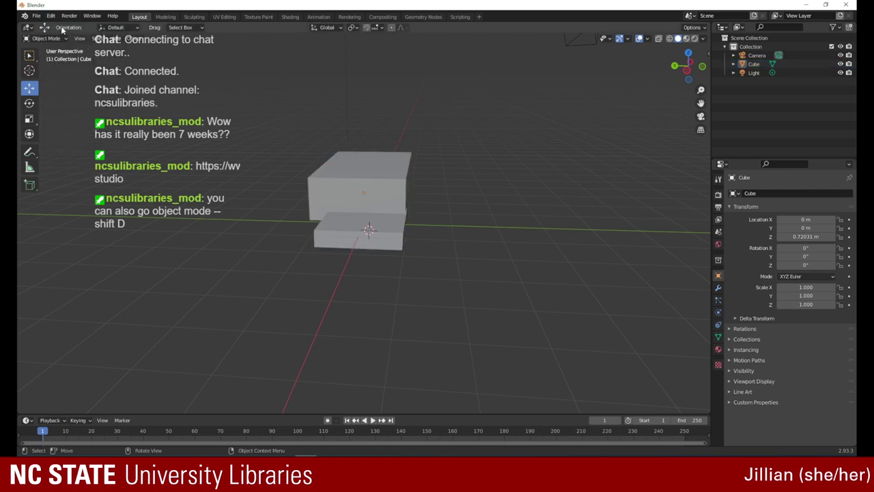
click(397, 190)
drag(363, 192, 352, 203)
key(alt+a)
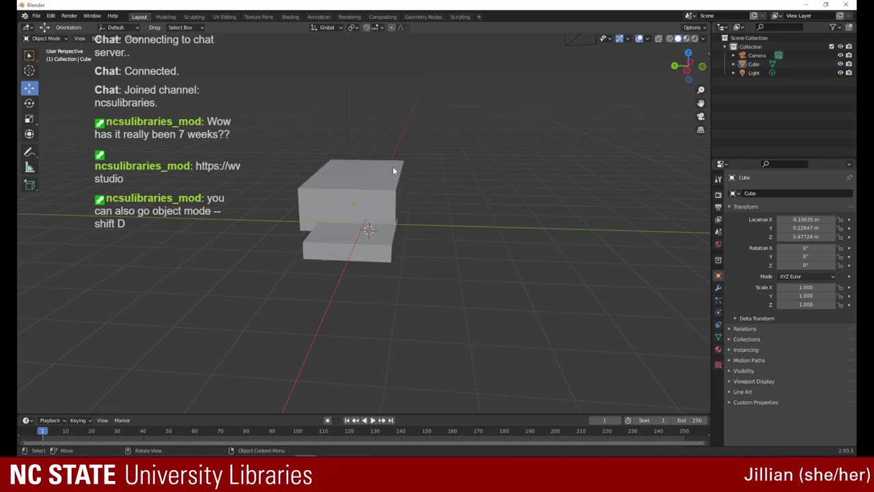
- Undo the moves, the switch to Object Mode and the box added above the slab
click(50, 16)
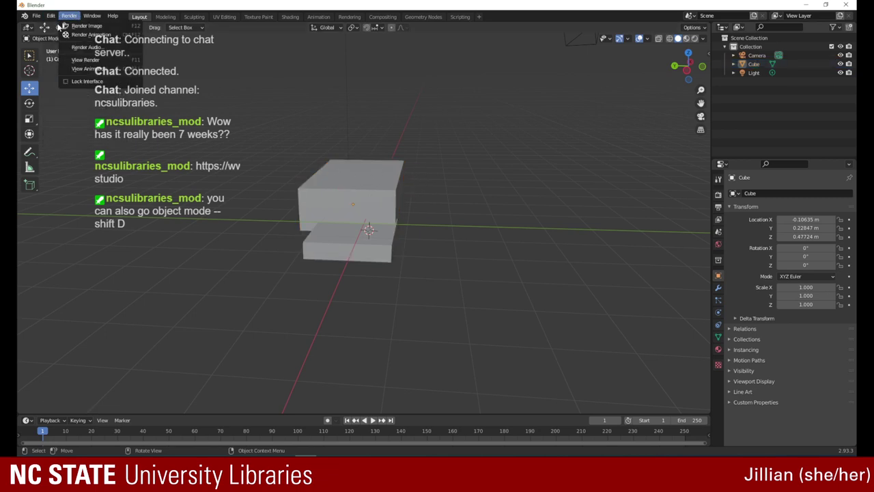
click(54, 26)
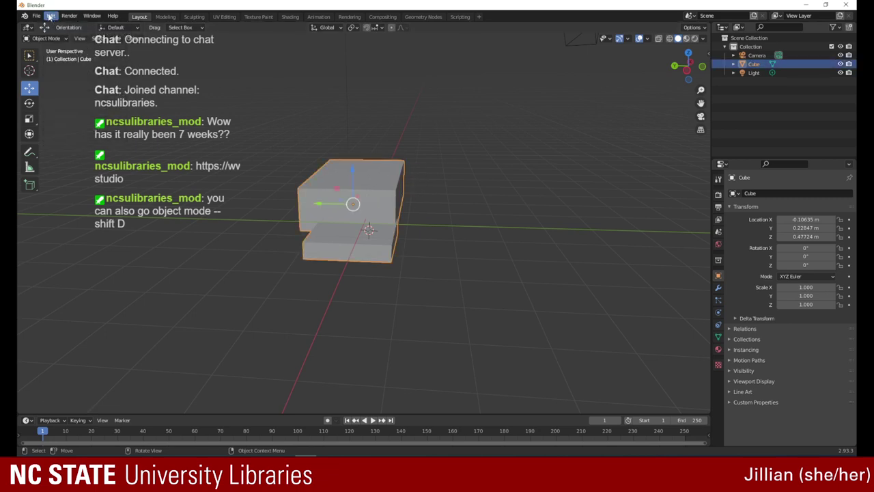
click(51, 15)
click(60, 26)
click(52, 15)
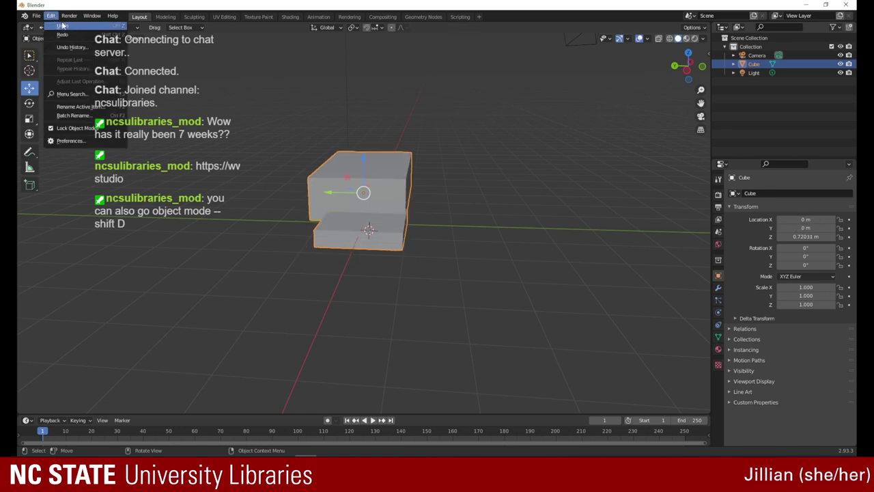
click(62, 25)
click(54, 16)
click(61, 25)
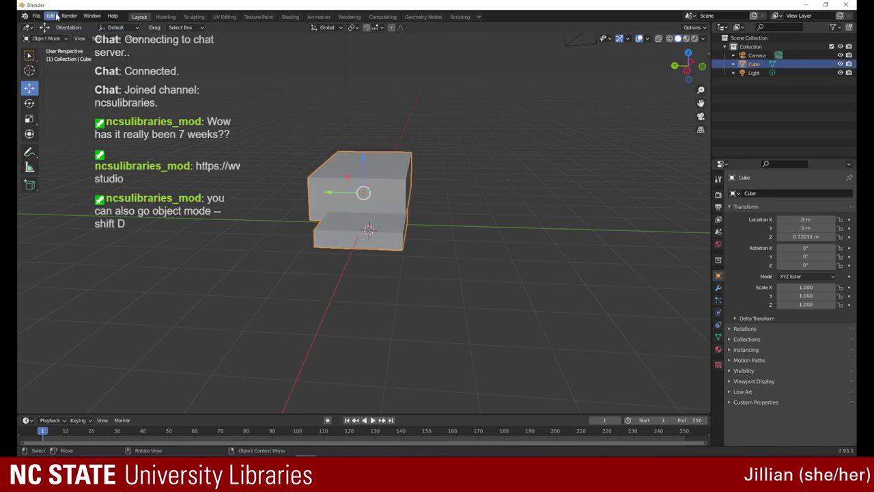
click(51, 16)
click(63, 25)
click(51, 16)
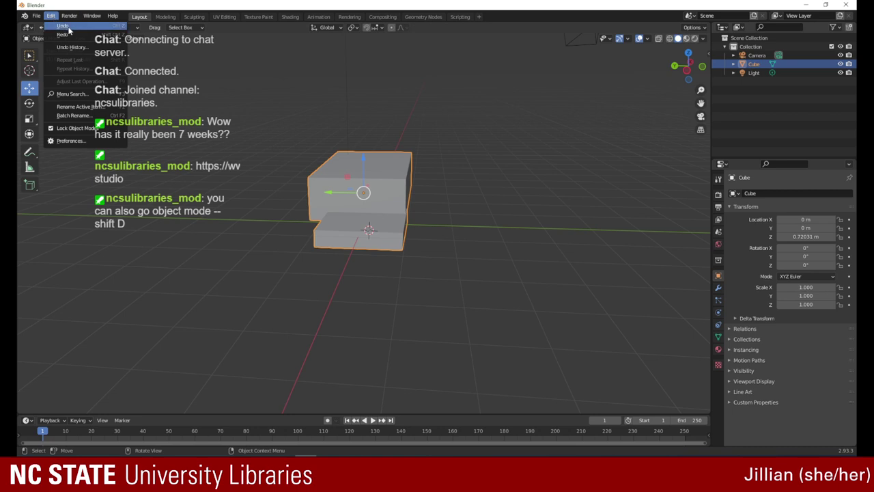
click(61, 26)
click(52, 16)
click(61, 25)
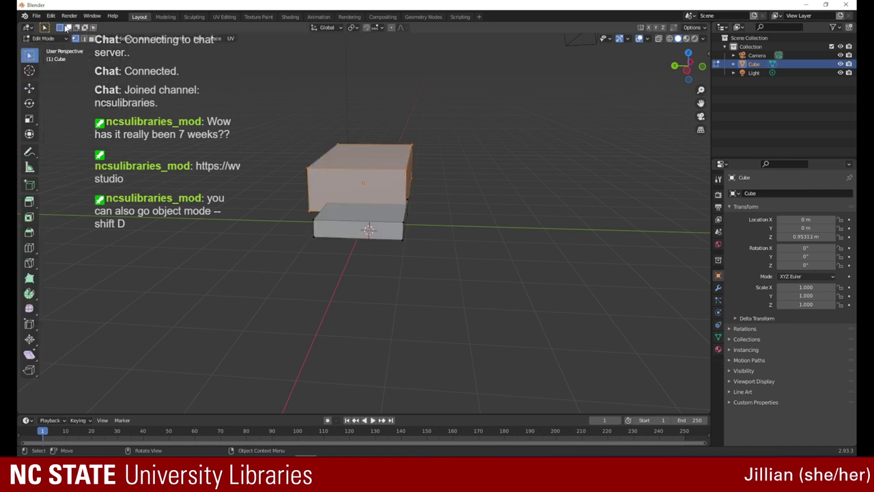
click(52, 15)
click(62, 25)
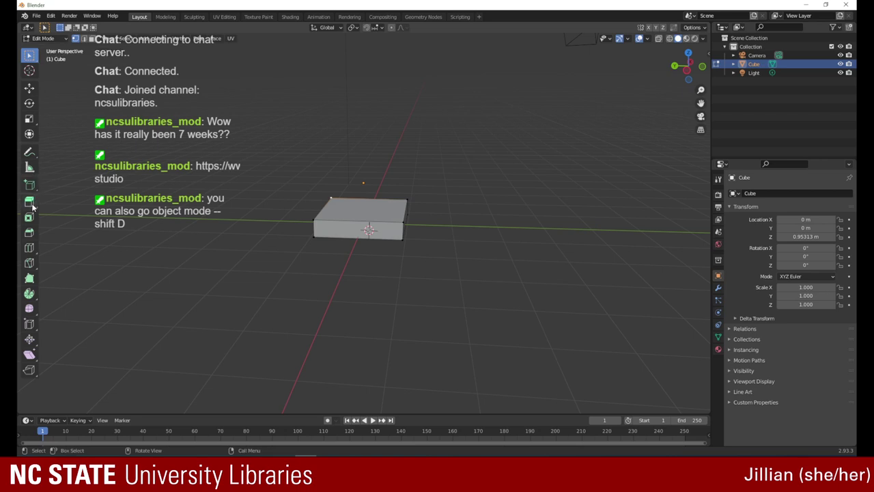
- Add an elongated box beside the slab on its negative Y side in Edit Mode and try selecting it separately
click(31, 186)
click(31, 192)
click(31, 185)
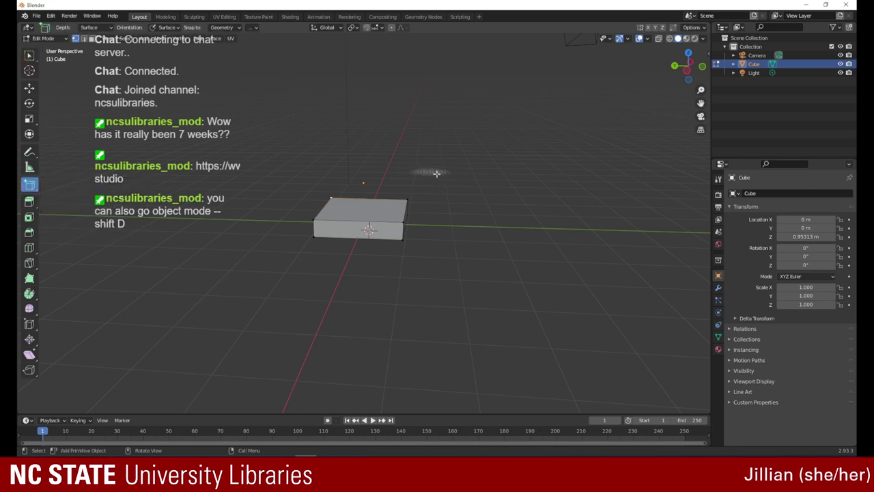
drag(469, 195, 537, 234)
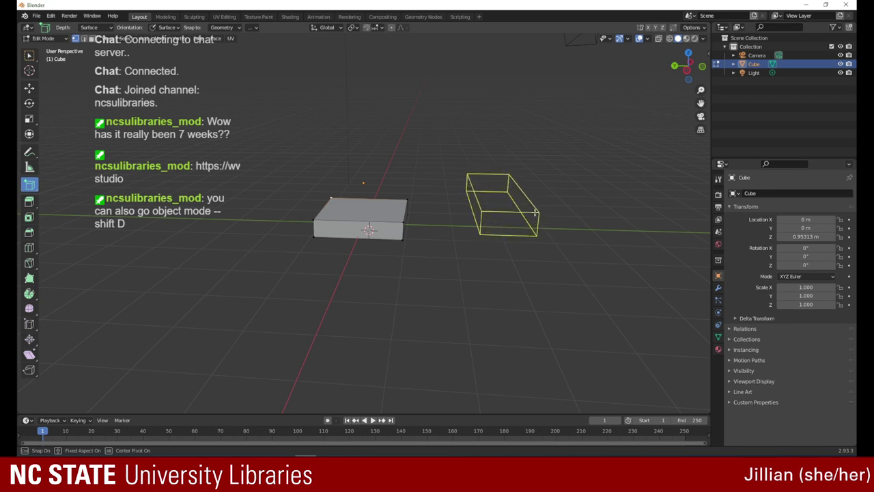
click(535, 213)
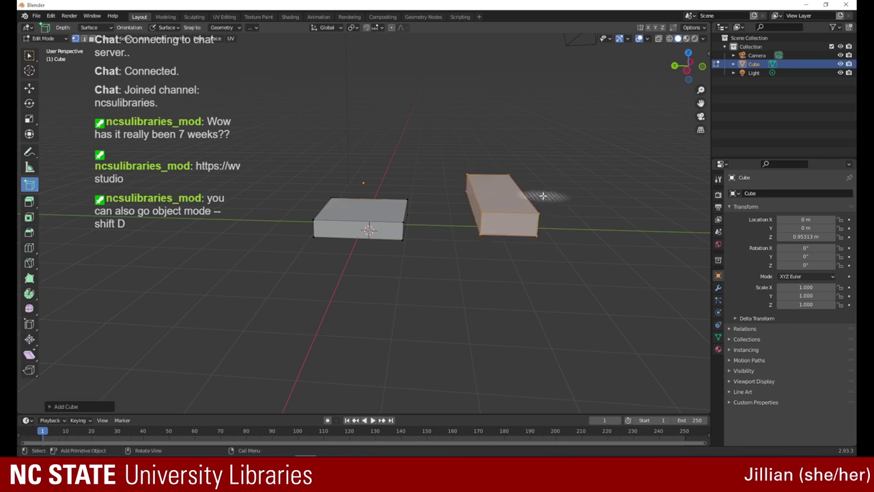
click(30, 54)
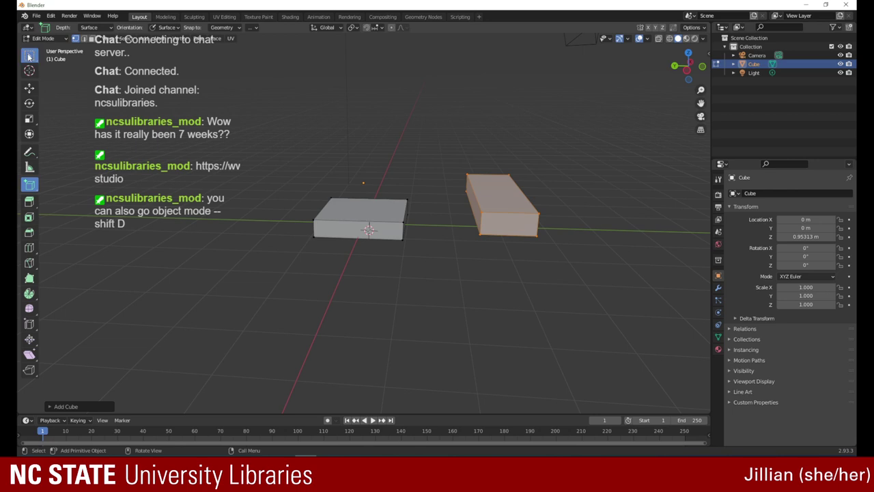
click(498, 203)
click(509, 185)
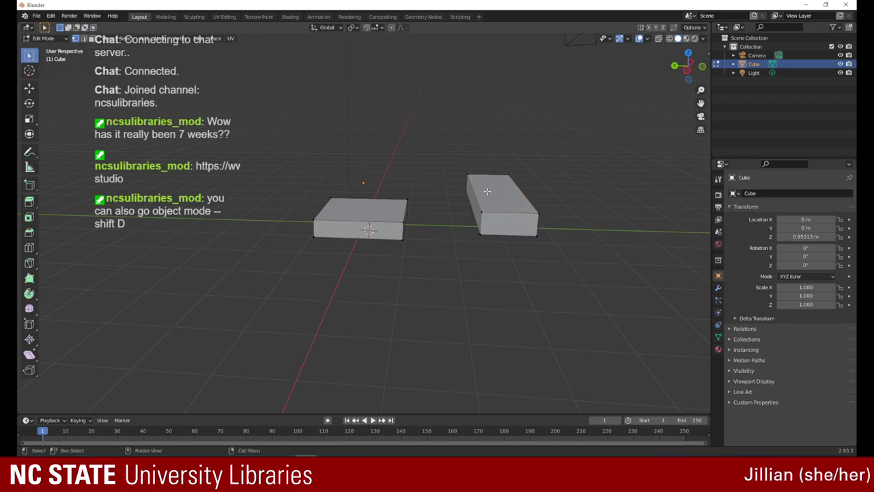
- Switch to Object Mode and move the slab and side box together about 0.45 m along Y
click(64, 40)
click(64, 41)
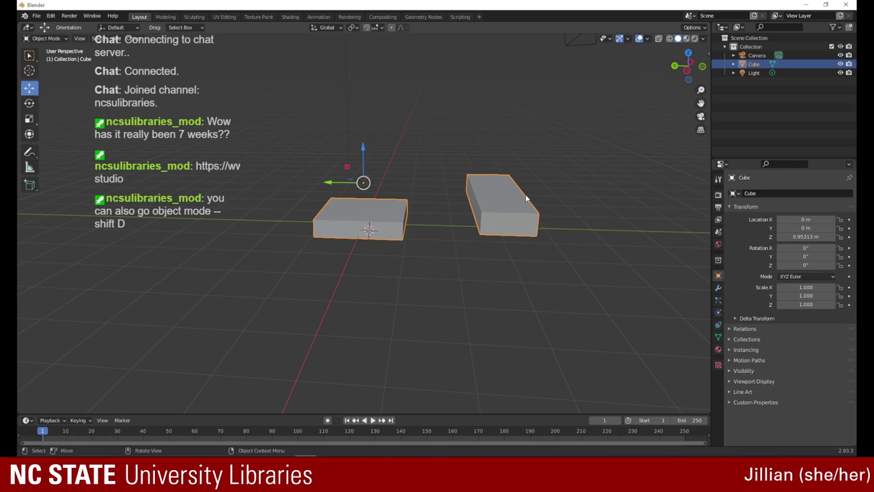
key(shift+d)
key(y)
click(311, 183)
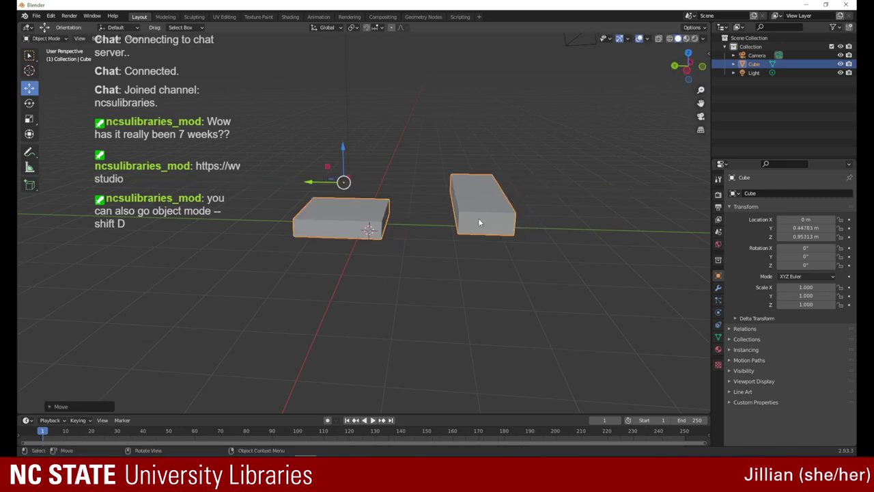
- Undo the Y move, the switch to Object Mode and the box added beside the slab
click(51, 15)
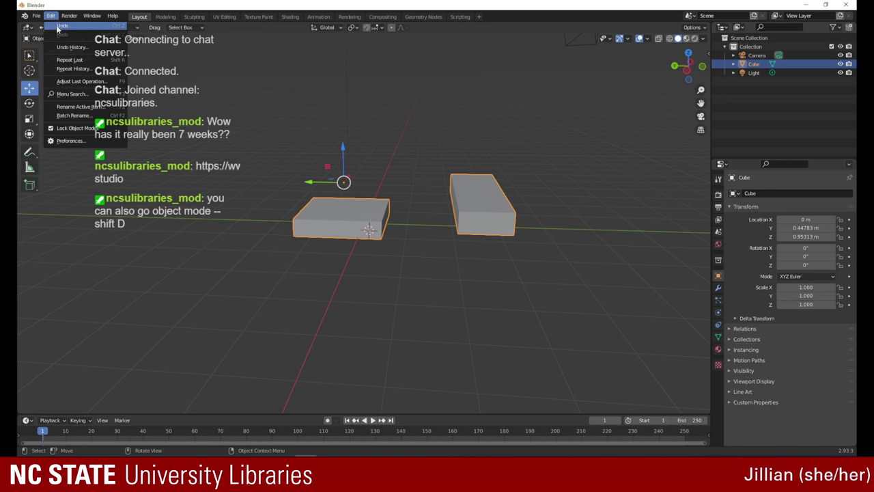
click(51, 19)
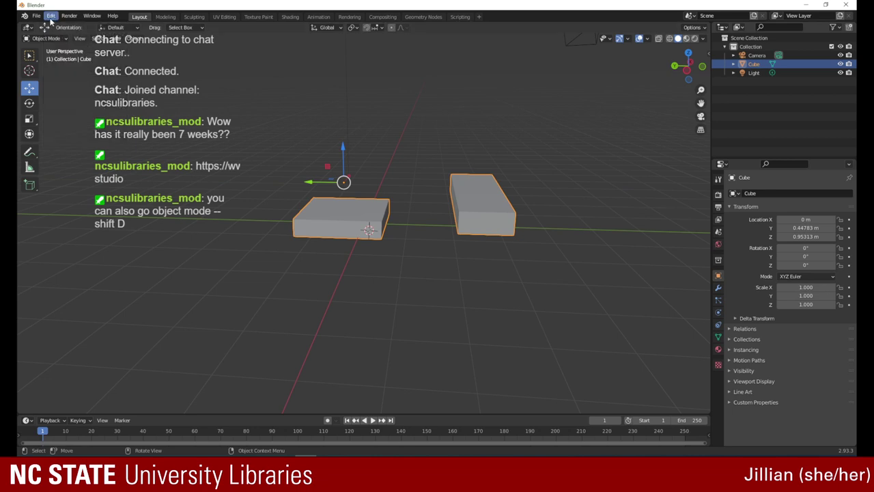
click(50, 18)
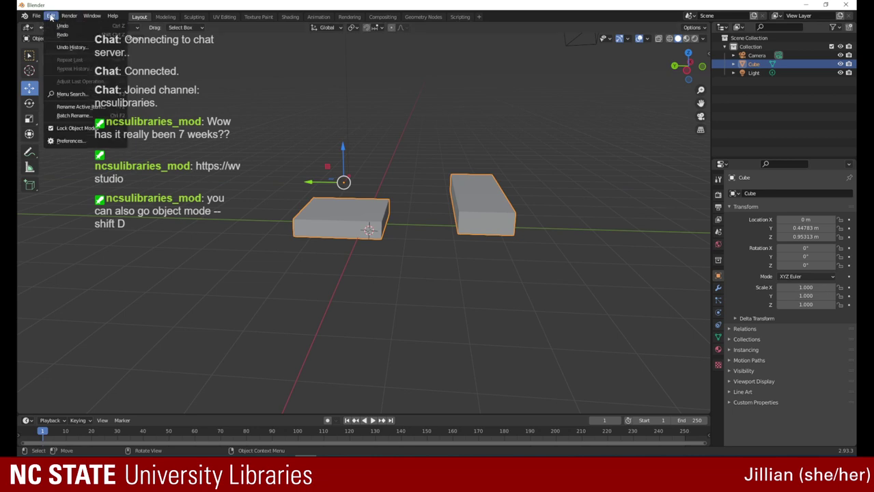
click(55, 26)
click(48, 18)
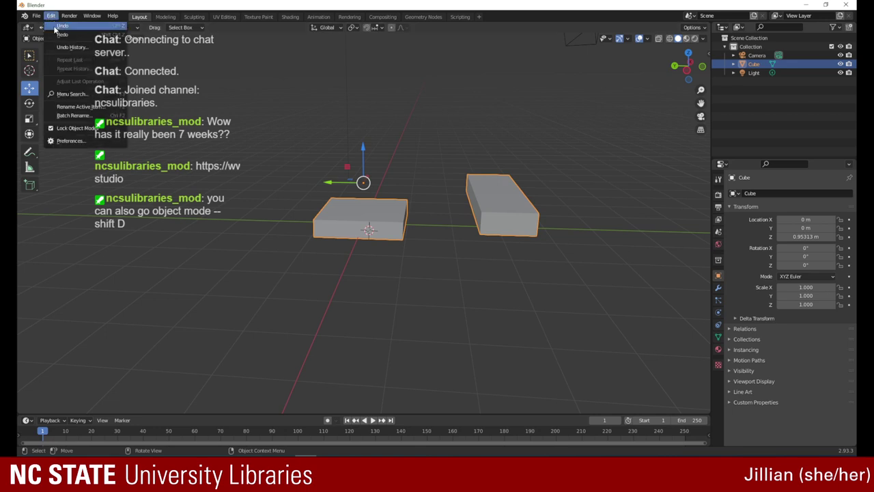
click(56, 26)
click(50, 18)
click(61, 26)
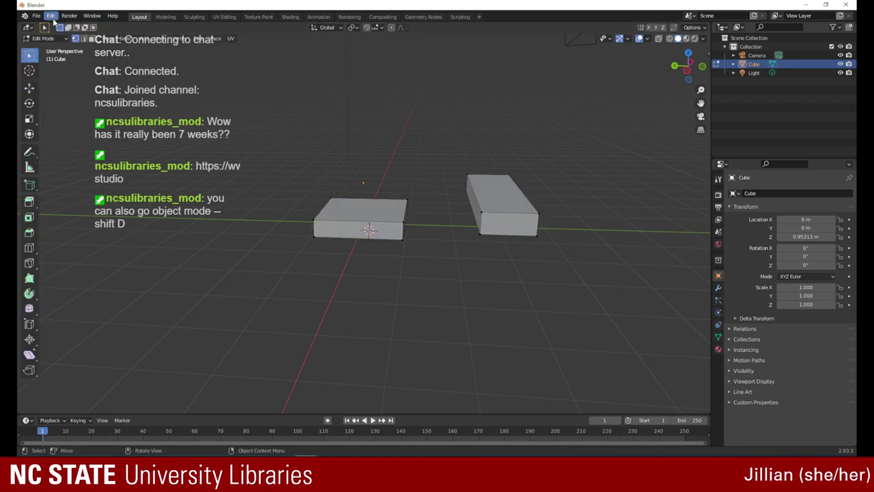
click(51, 16)
click(59, 26)
click(51, 16)
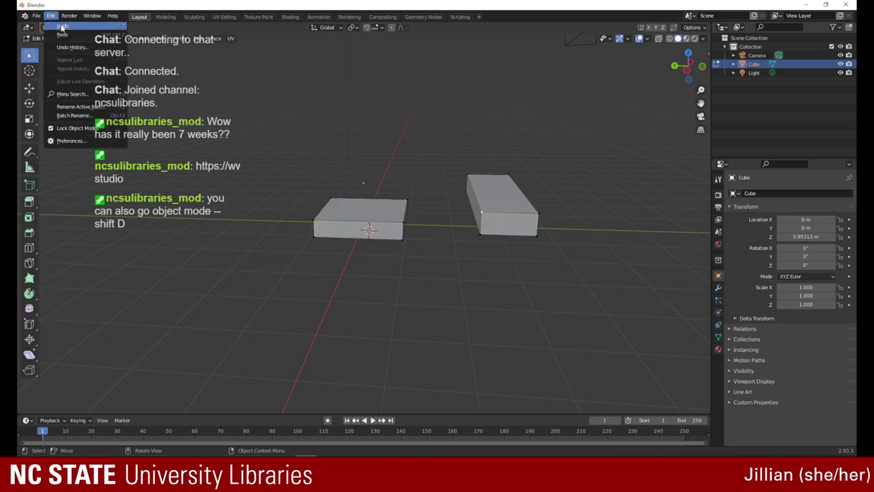
click(61, 26)
click(51, 16)
click(61, 25)
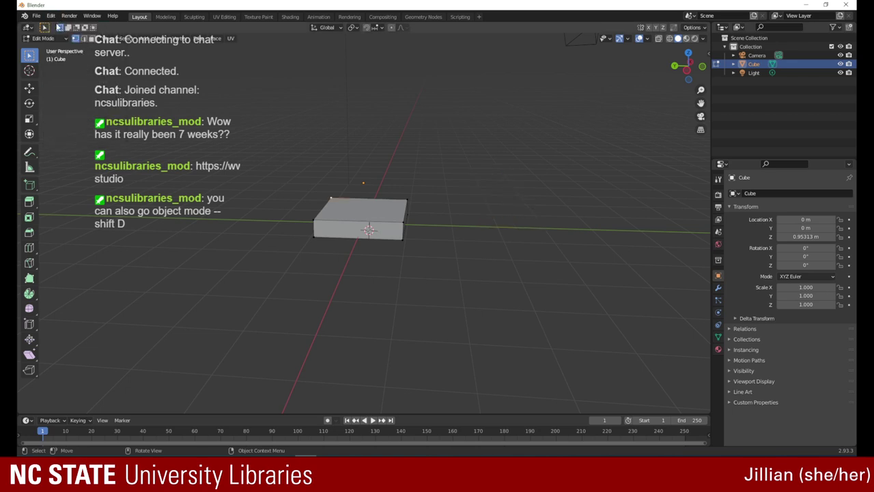
- Switch the slab from Edit Mode to Object Mode
click(60, 39)
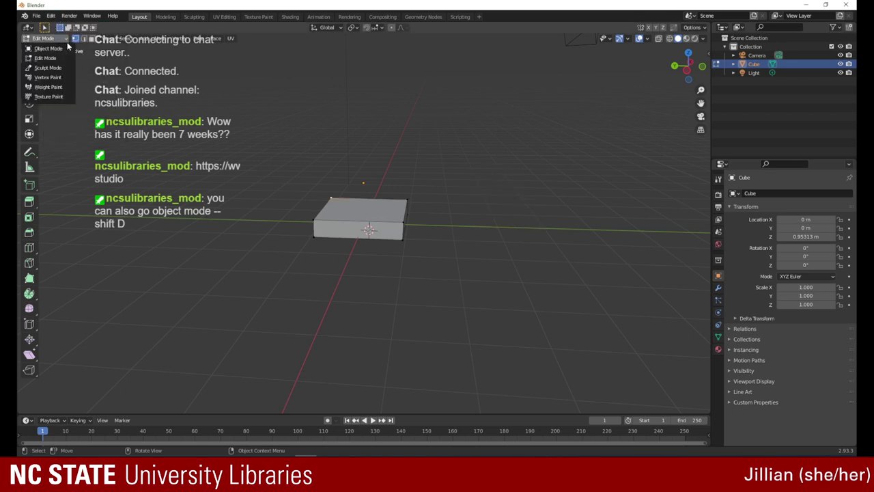
click(48, 45)
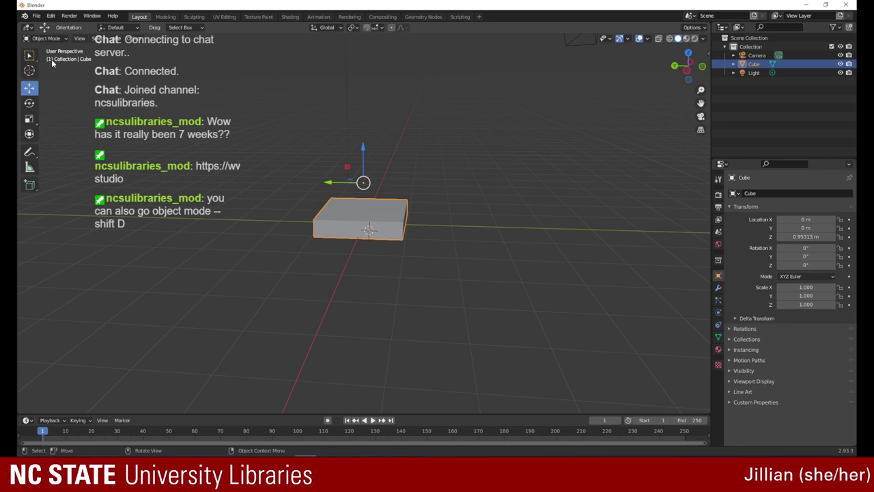
- Duplicate the slab and place the copy over the original, at about Y 0.04 m and Z 1.35 m
key(shift+d)
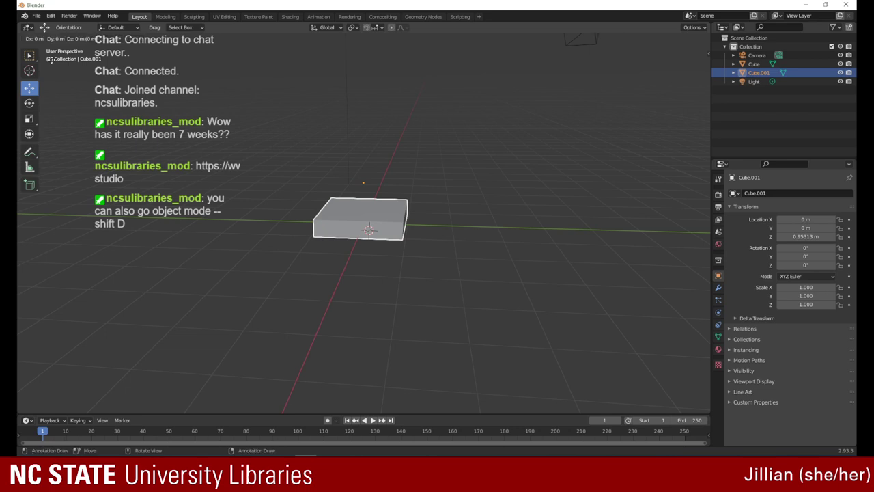
click(267, 152)
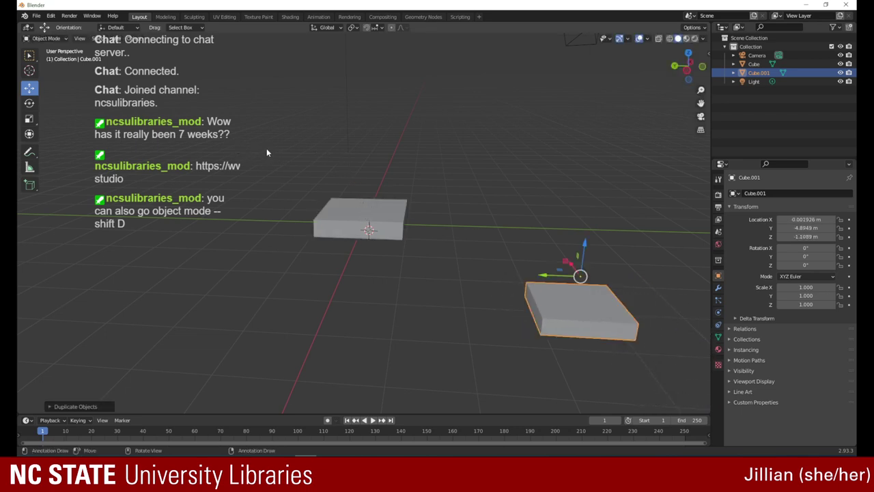
drag(583, 250, 581, 172)
drag(555, 203, 406, 147)
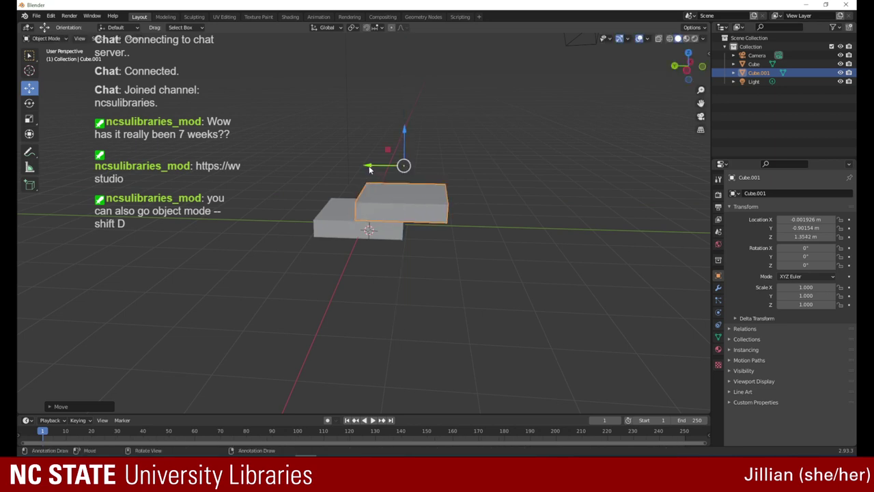
drag(369, 169, 333, 166)
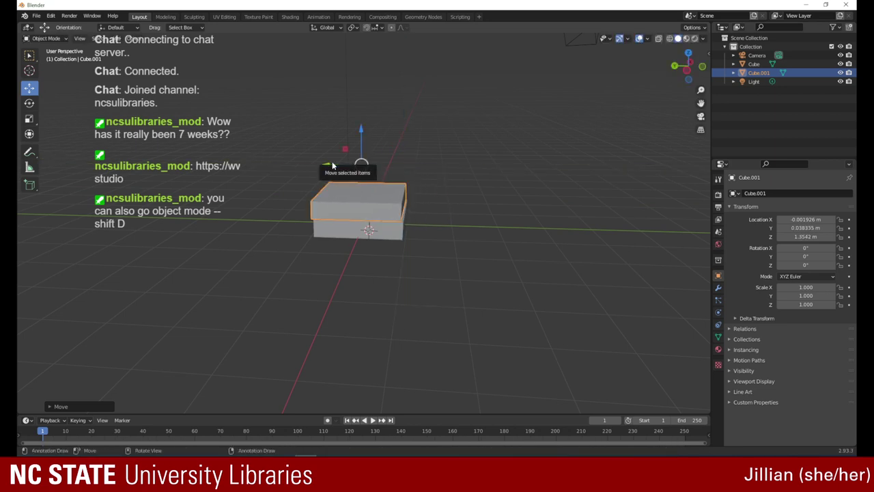
- Align the duplicate flush on the lower slab, at about Y 0 m and Z 1.33 m
drag(678, 76, 582, 68)
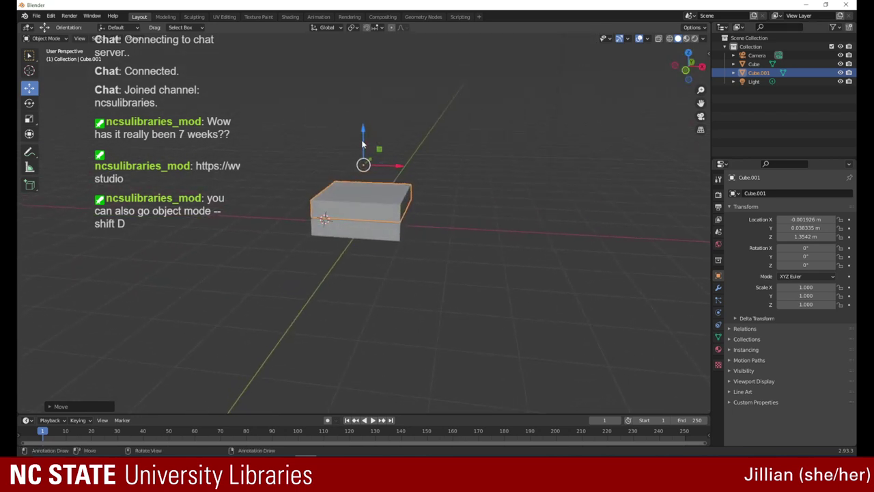
drag(362, 145, 364, 136)
drag(690, 66, 581, 45)
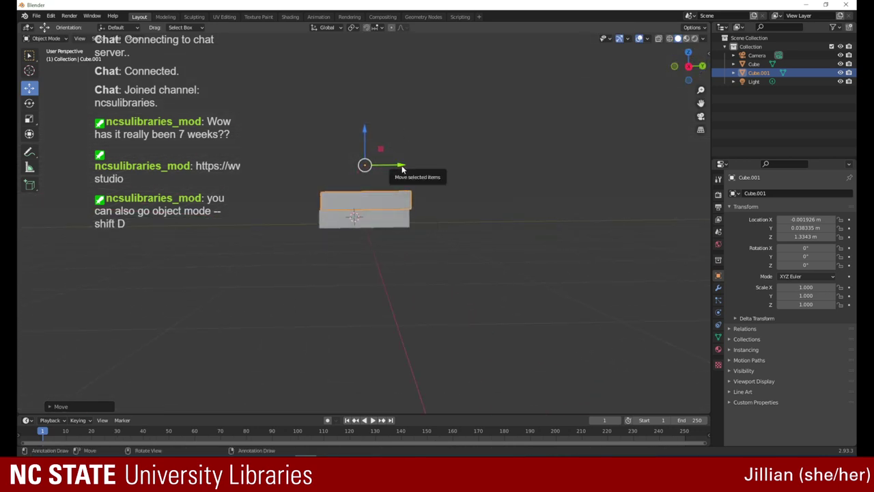
drag(399, 166, 395, 164)
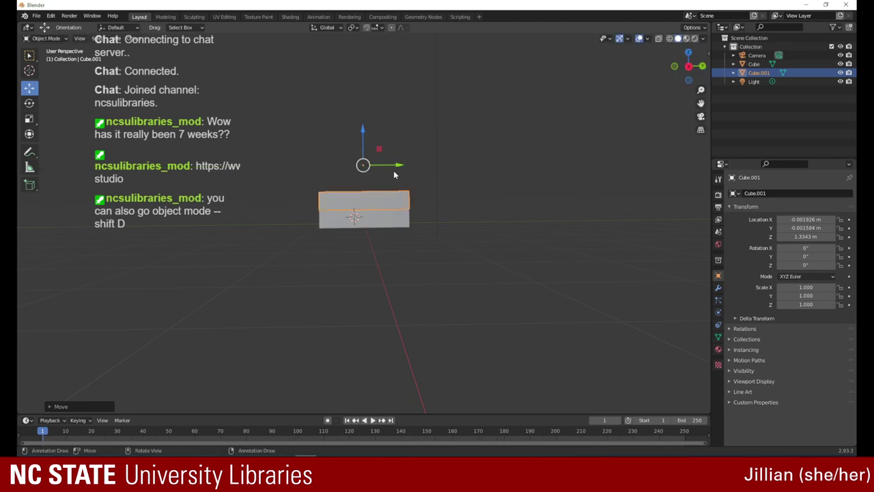
drag(691, 68, 592, 74)
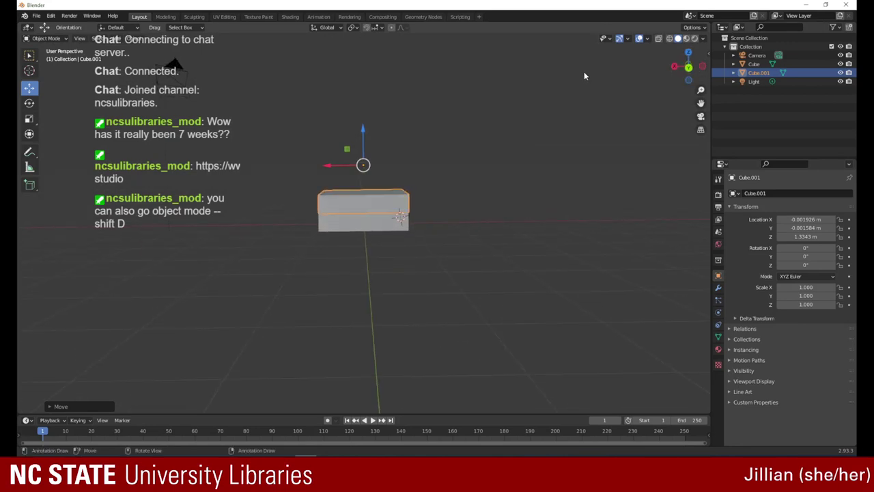
- Switch the upper slab to Edit Mode and pull its two −X top corners inward with Poly Build
click(44, 38)
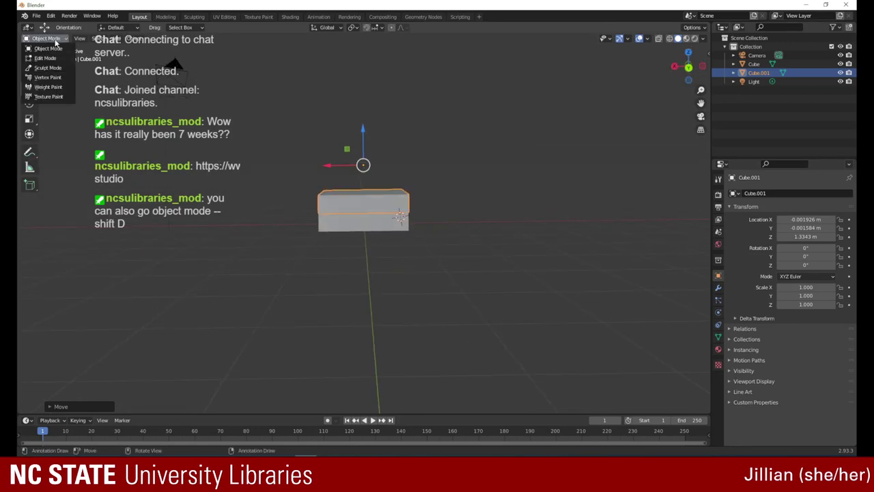
click(51, 55)
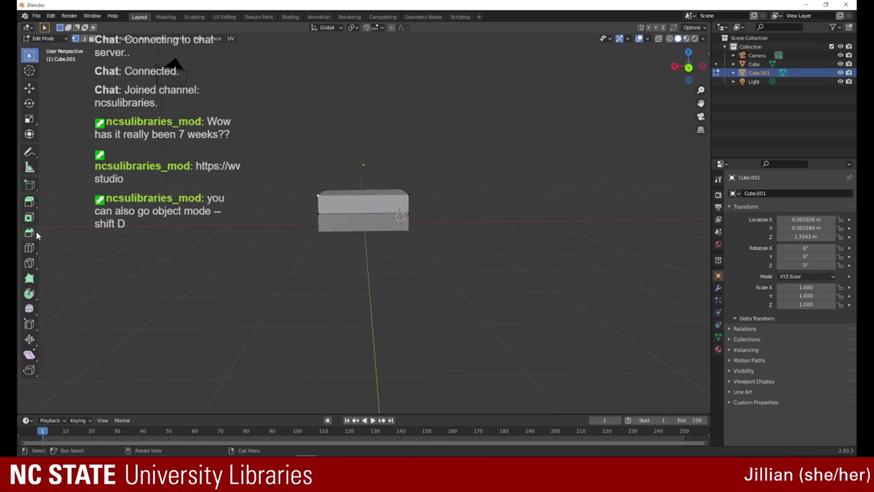
click(30, 278)
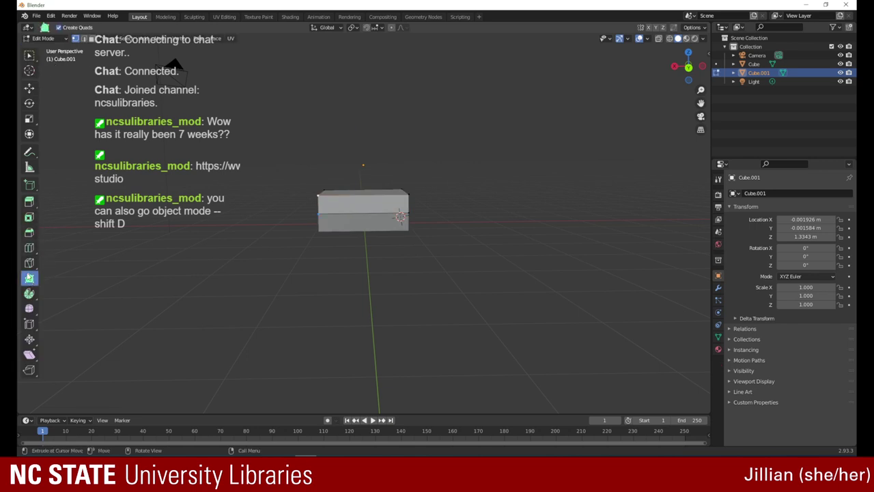
drag(700, 90, 574, 88)
drag(272, 198, 296, 202)
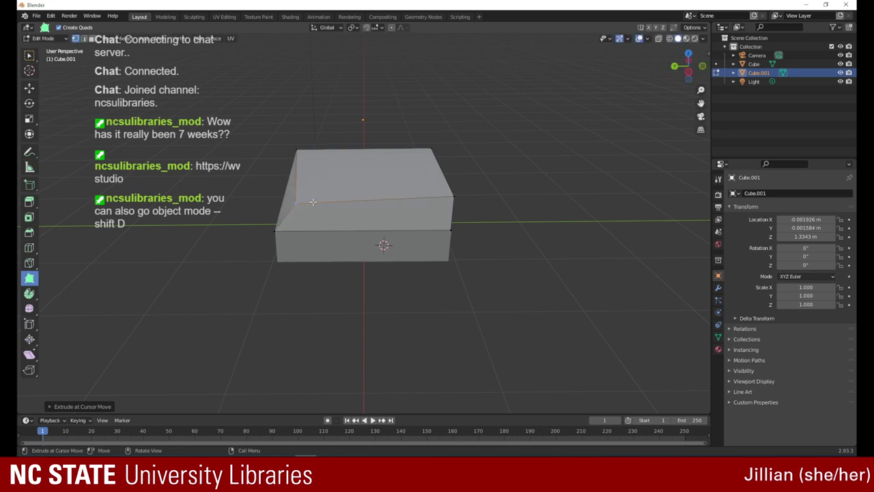
drag(451, 196, 429, 202)
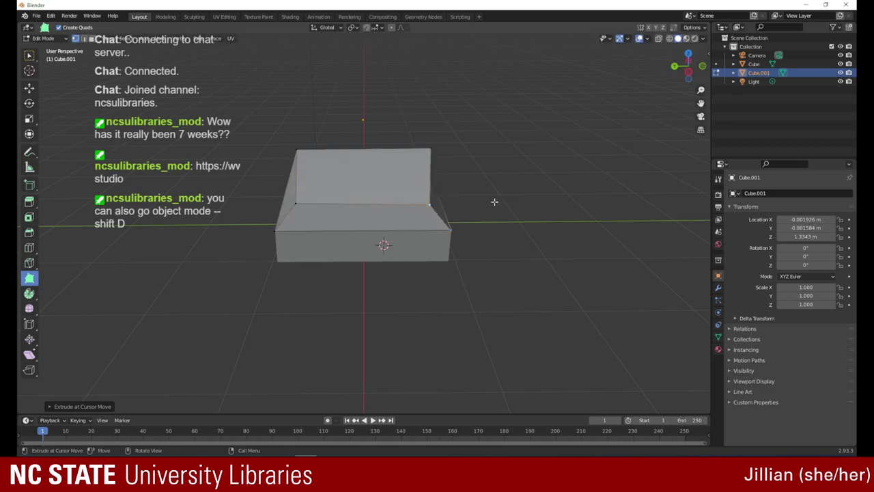
- Pull the upper slab's four top corners inward with Poly Build, forming a smaller, roughly square top face
drag(679, 69, 806, 72)
drag(291, 208, 318, 204)
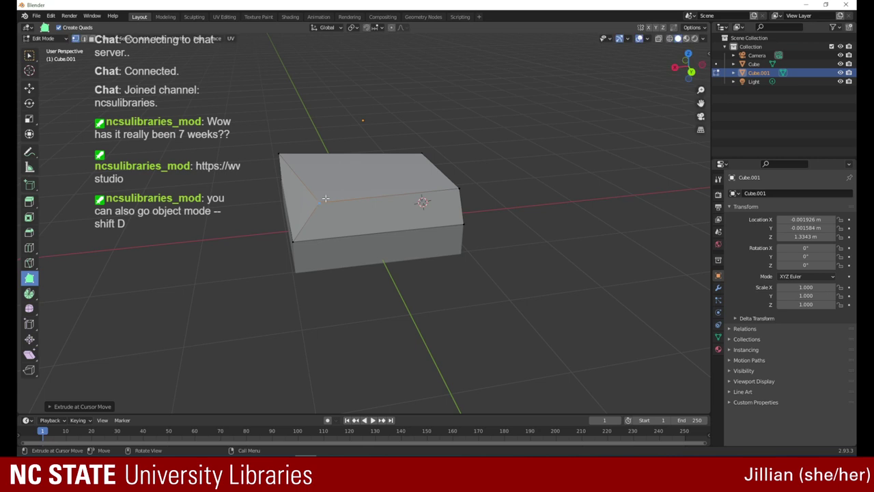
drag(678, 77, 656, 110)
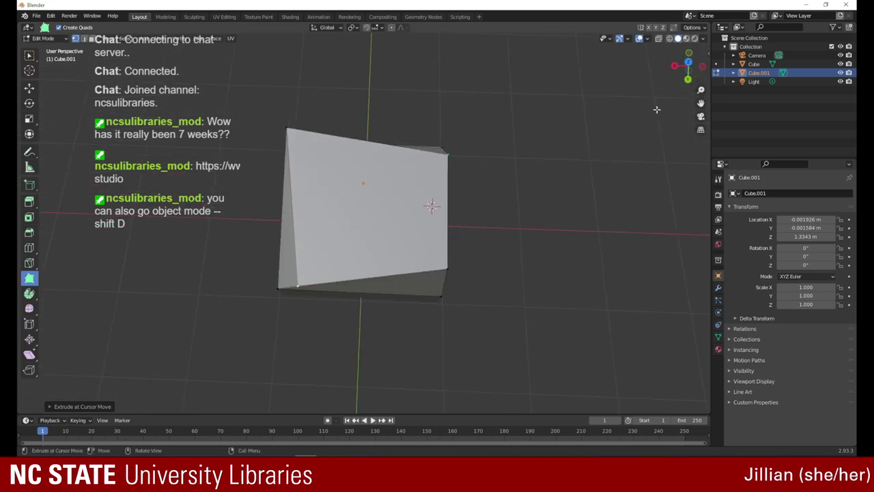
drag(441, 273, 399, 271)
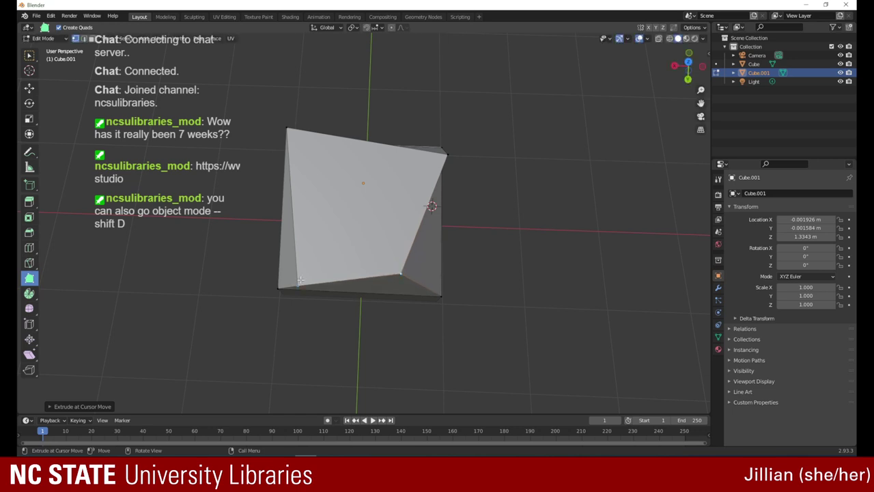
drag(300, 280, 304, 265)
drag(286, 128, 313, 161)
drag(448, 155, 411, 163)
drag(406, 272, 408, 274)
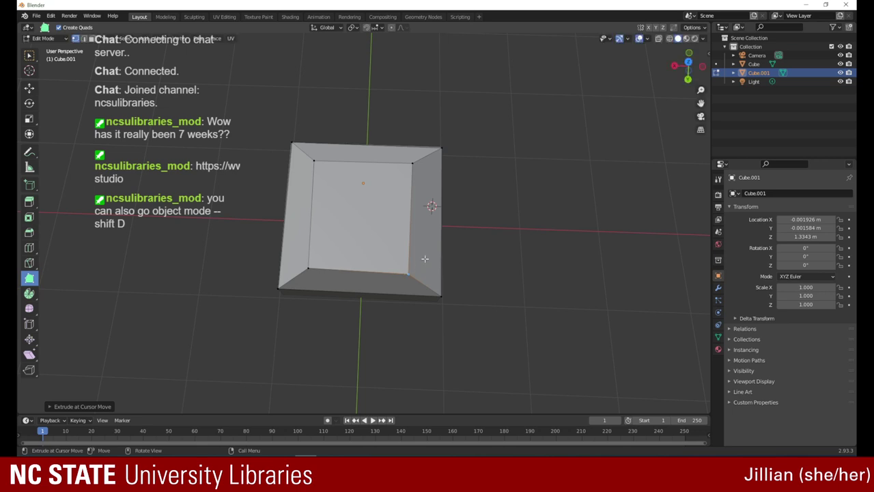
drag(309, 267, 308, 269)
- Adjust the heights of the tapered slab's top corners so that the top face is roughly level
drag(687, 79, 672, 13)
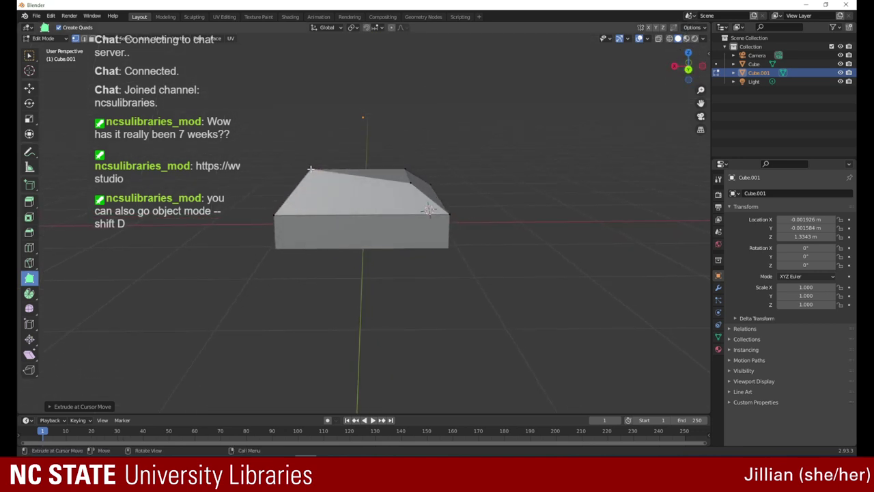
drag(310, 169, 319, 183)
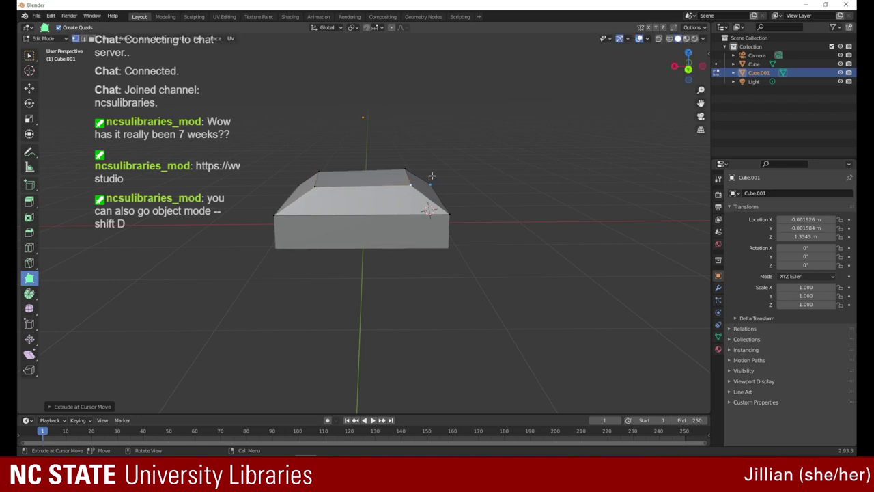
drag(686, 64, 579, 80)
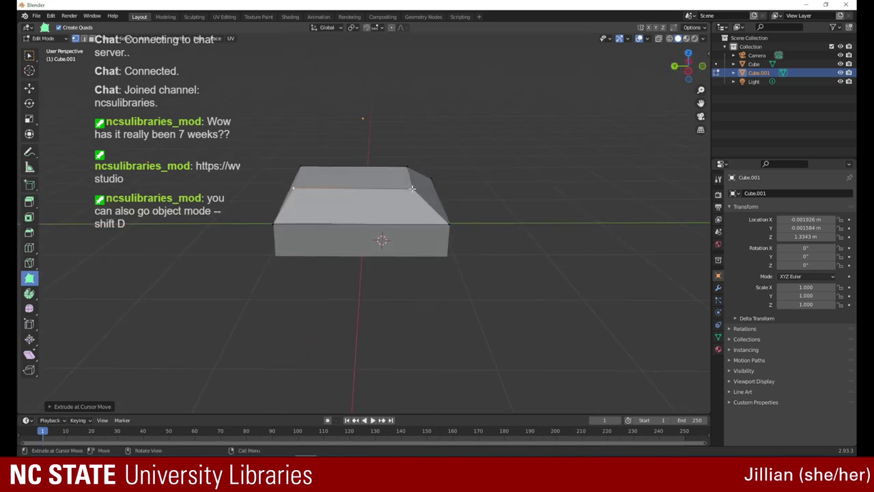
drag(686, 64, 577, 51)
mouse_move(294, 174)
mouse_down()
mouse_move(286, 177)
mouse_move(304, 173)
mouse_up()
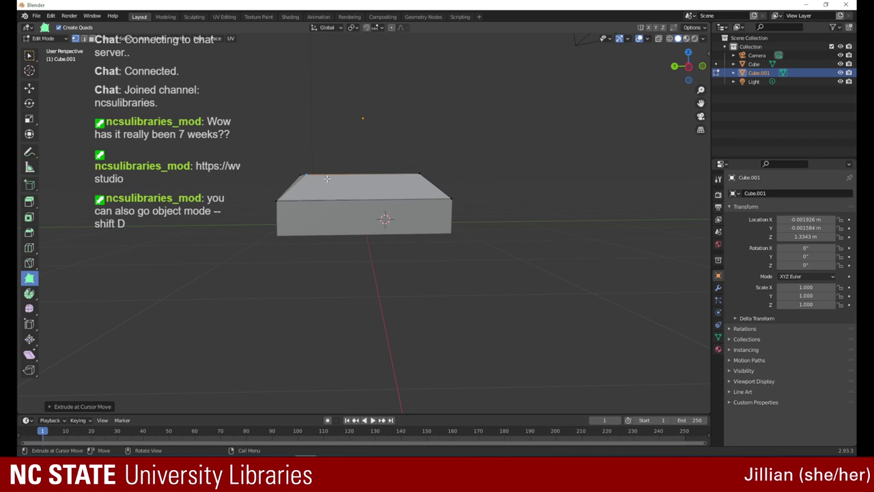
- Reposition three corners of the top face to square it up as seen from above
drag(686, 65, 564, 150)
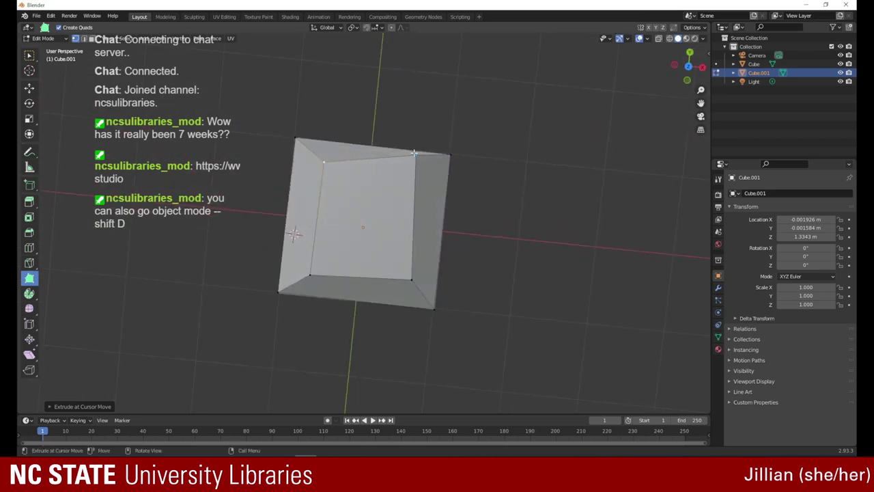
drag(414, 153, 420, 166)
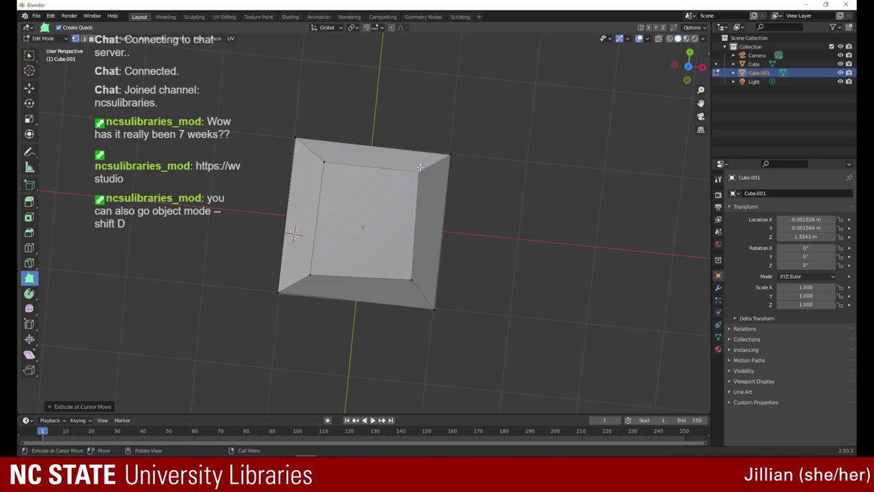
drag(306, 274, 312, 269)
drag(411, 279, 407, 278)
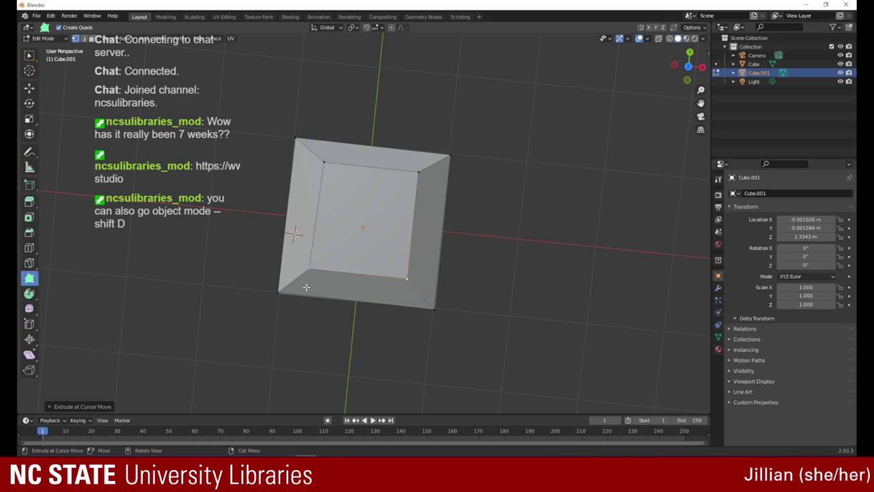
- Nudge the top face's −X/−Y corner and both +X corners to level and square the taper
drag(688, 65, 724, 41)
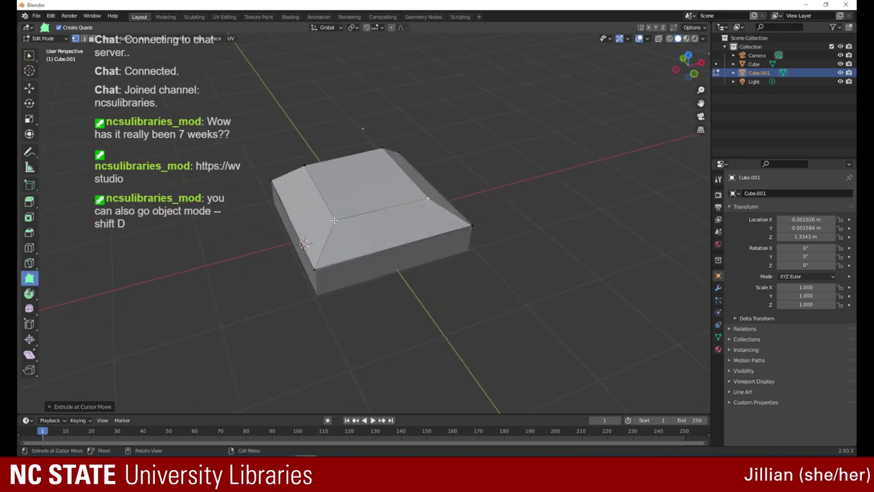
drag(334, 221, 337, 220)
drag(314, 271, 314, 271)
drag(697, 65, 571, 38)
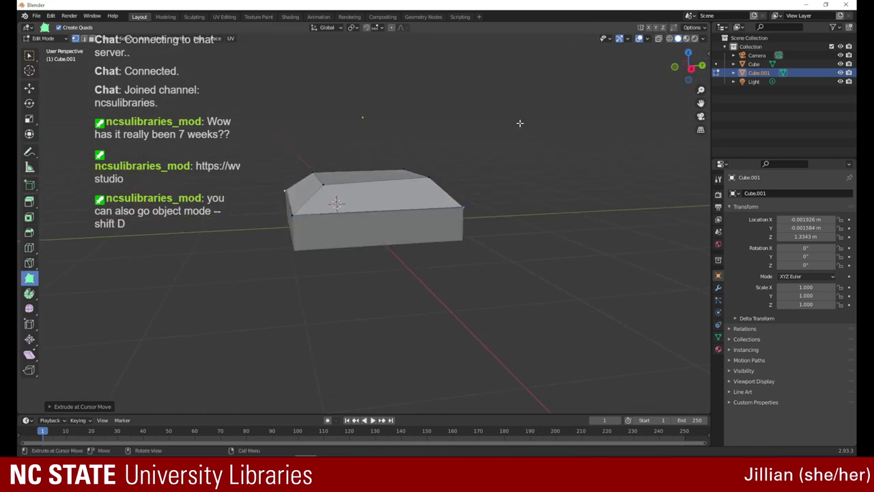
drag(683, 66, 647, 62)
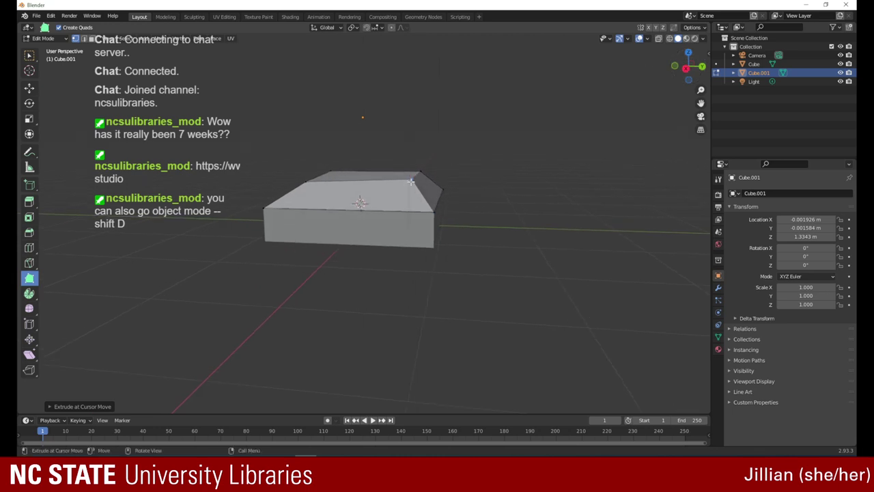
drag(410, 181, 407, 186)
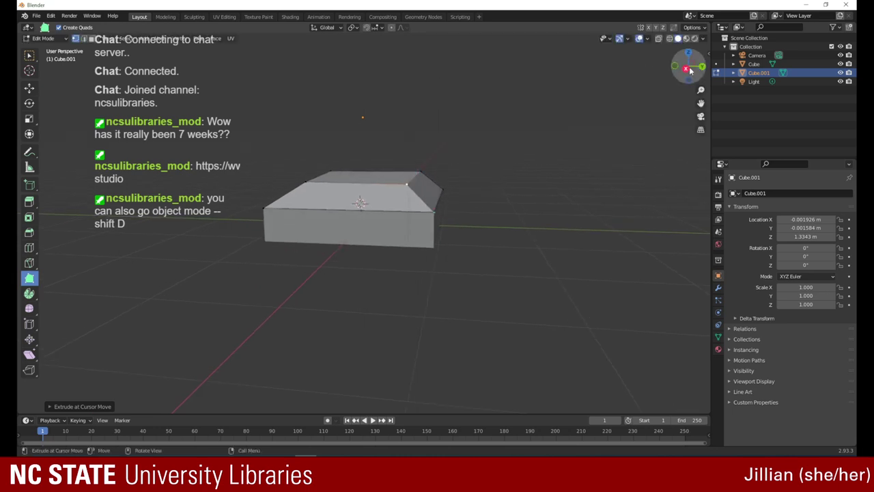
drag(690, 70, 689, 134)
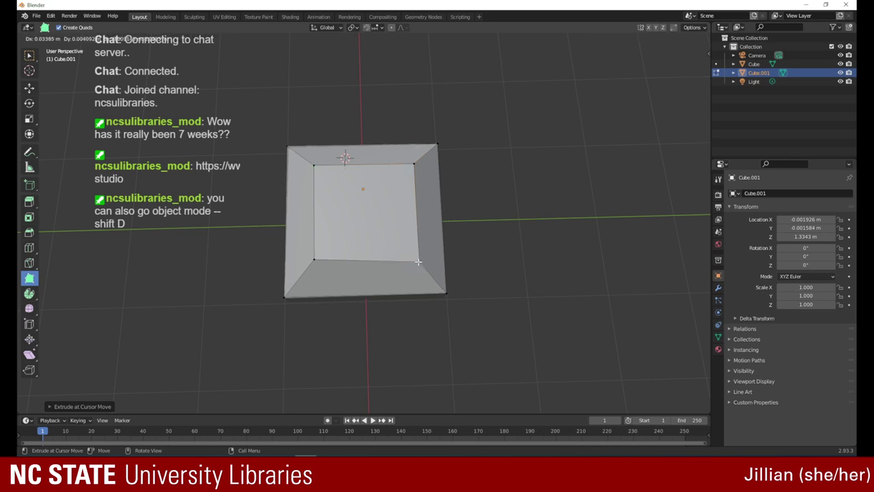
drag(313, 259, 313, 260)
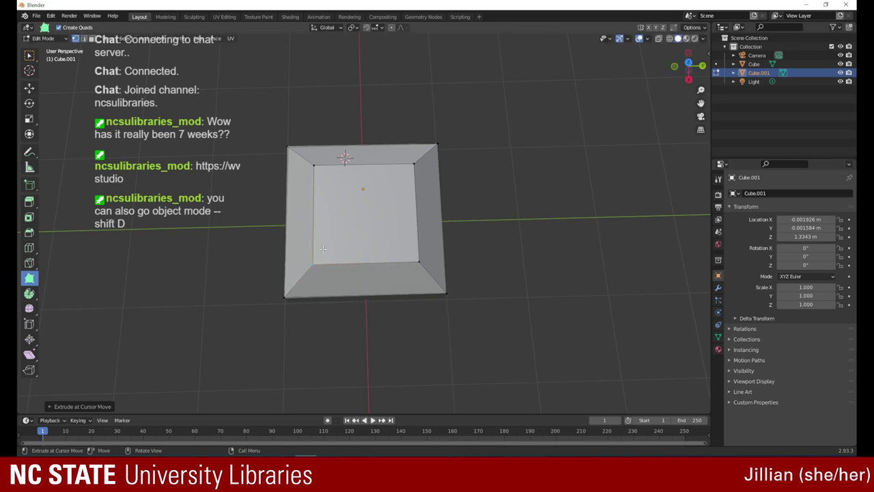
- Adjust the height of the top face's −X/+Y corner to level it with the other corners
drag(688, 66, 687, 4)
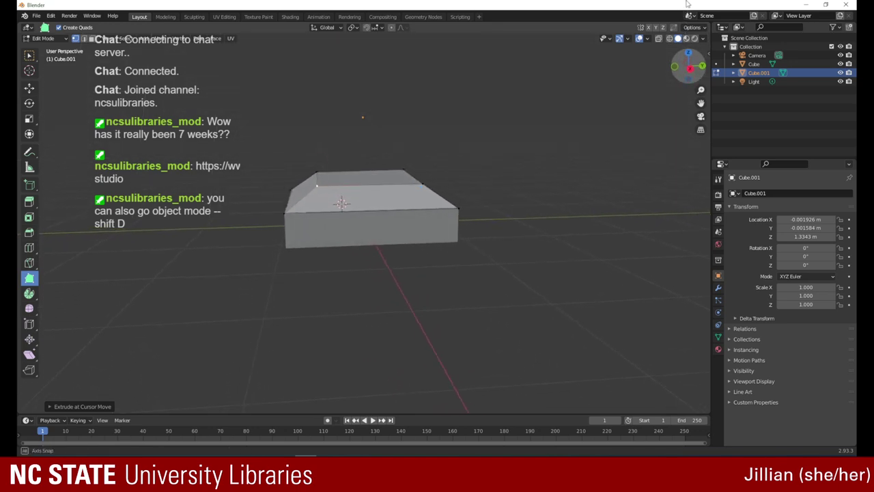
drag(685, 67, 549, 71)
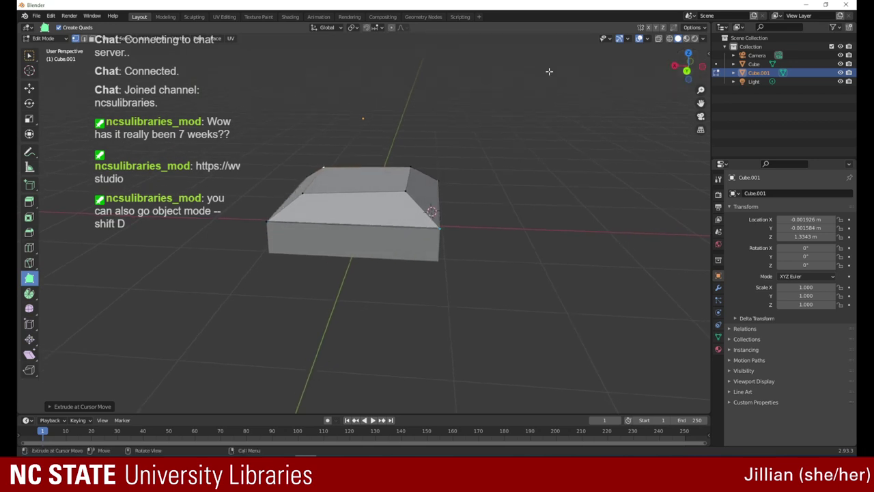
mouse_move(403, 184)
mouse_down()
mouse_move(405, 196)
mouse_move(411, 171)
mouse_up()
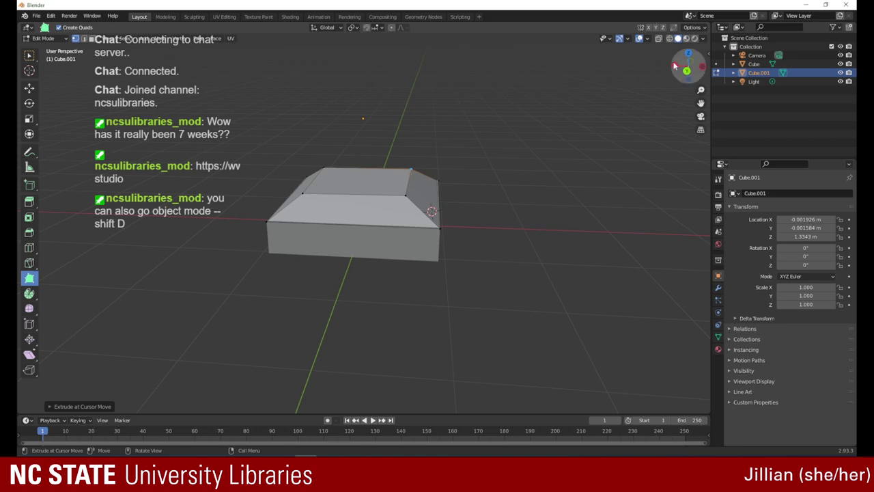
- Reposition all four corners of the top face to square it up as seen from above
drag(682, 67, 782, 134)
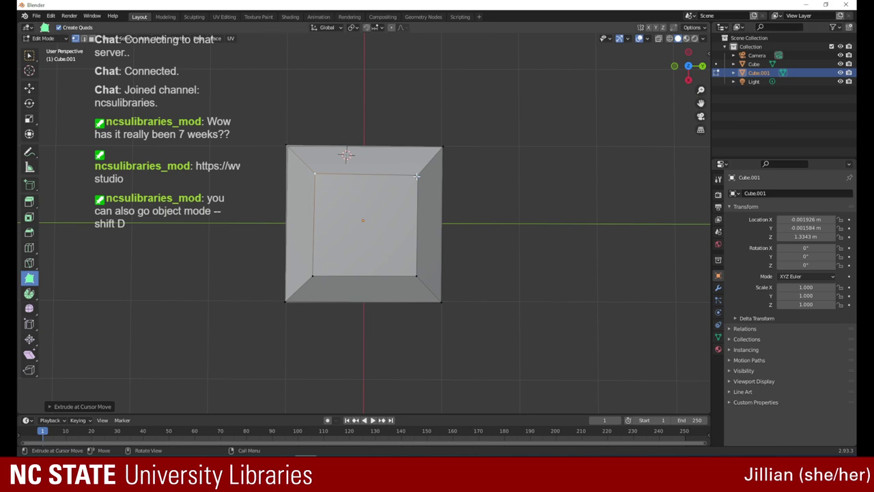
drag(417, 175, 414, 178)
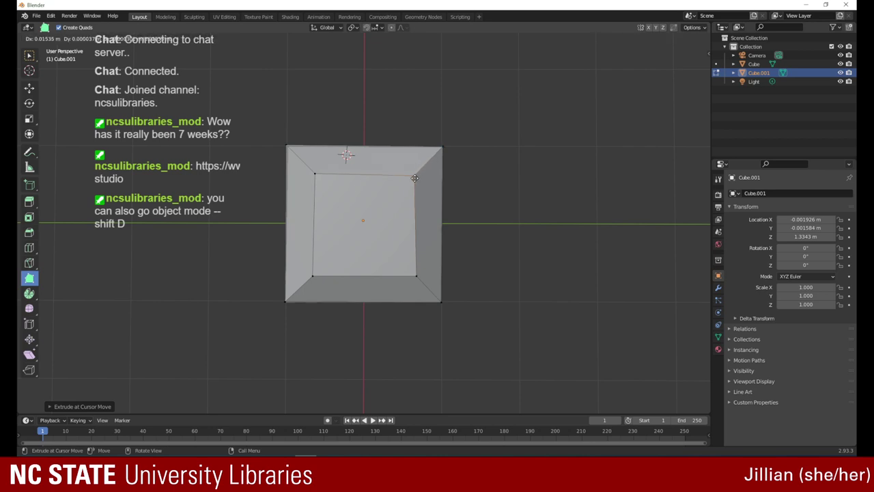
drag(415, 178, 416, 177)
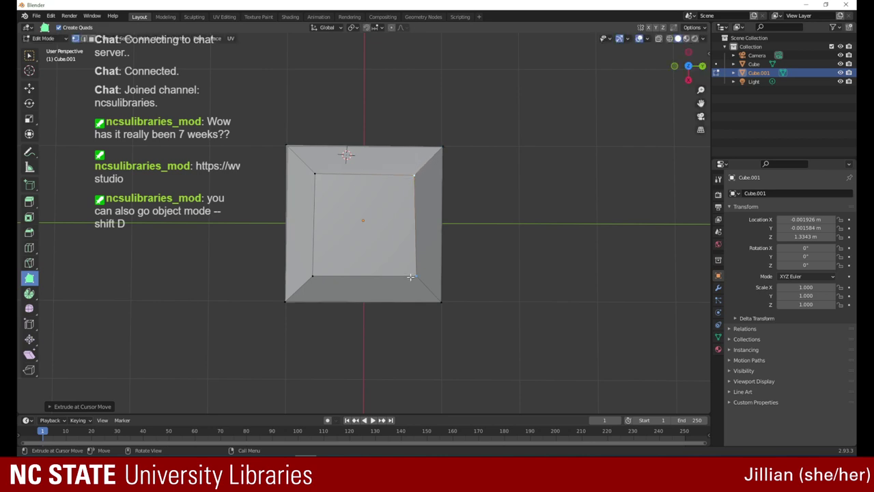
drag(411, 277, 411, 276)
drag(313, 277, 313, 276)
drag(320, 172, 313, 175)
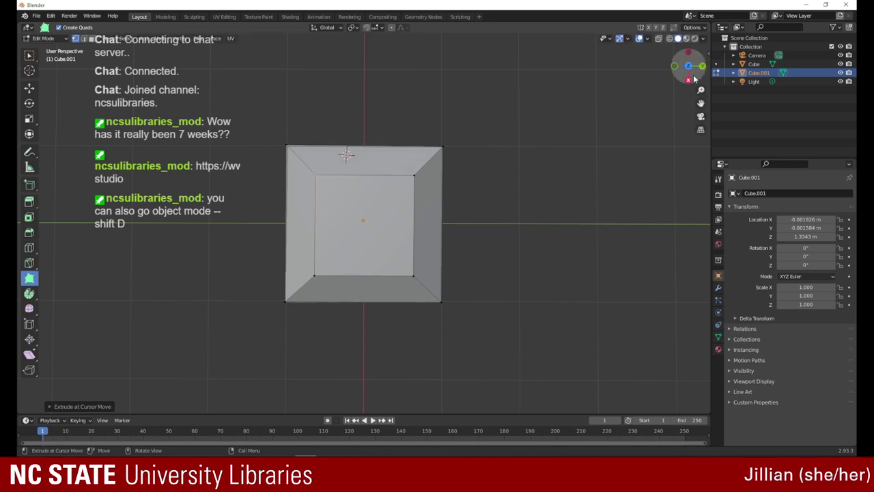
- Adjust the height of the top face's −X/+Y corner and nudge its +X/−Y corner from above
drag(688, 77, 587, 47)
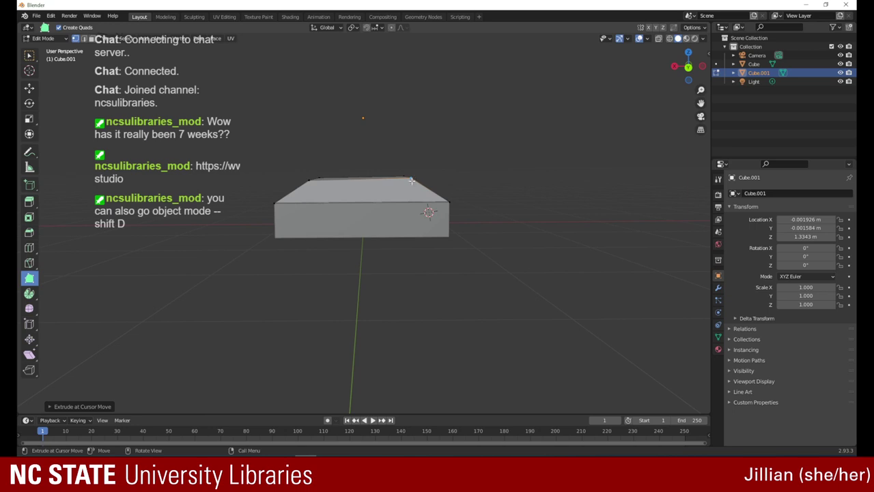
key(g)
drag(410, 181, 412, 179)
drag(686, 67, 549, 84)
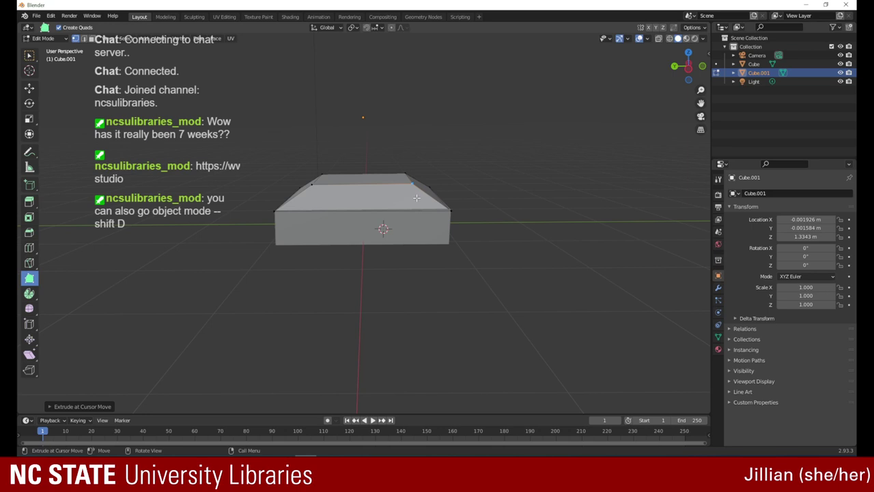
drag(688, 67, 584, 155)
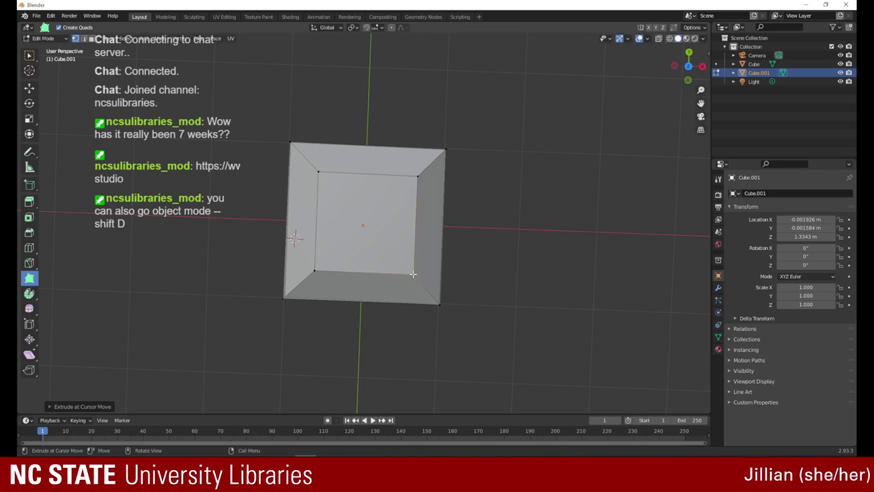
drag(413, 277, 412, 278)
- Undo the accidental move of the tapered slab's outer +X/+Y corner
drag(687, 67, 670, 86)
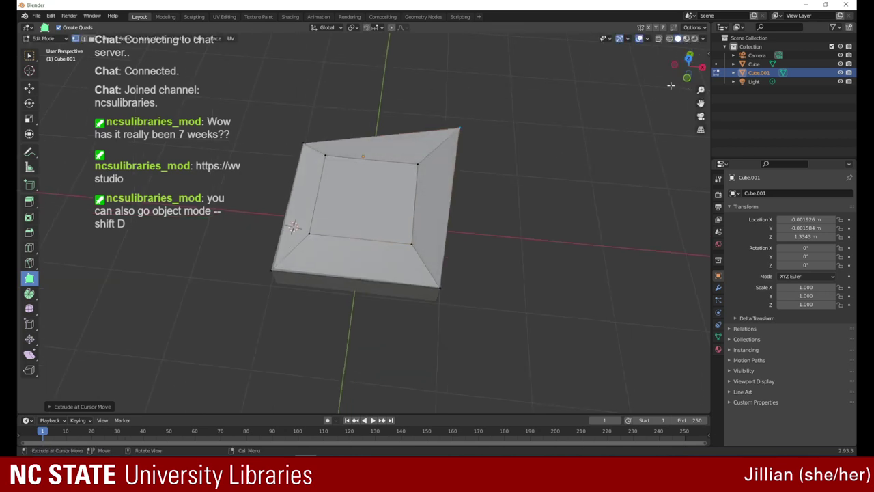
click(50, 16)
click(60, 27)
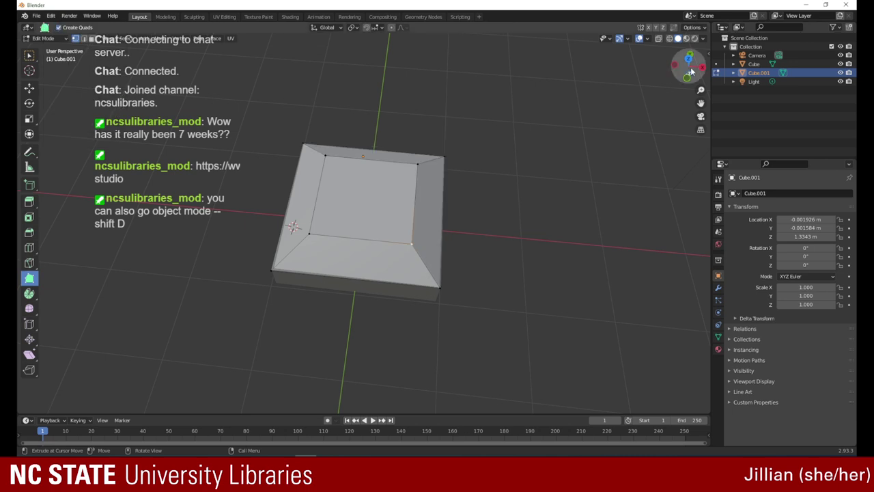
- Fine-tune the top face's +X/−Y corner so that the top edge on the +X side runs level
drag(689, 63, 687, 39)
drag(314, 177, 313, 177)
click(312, 178)
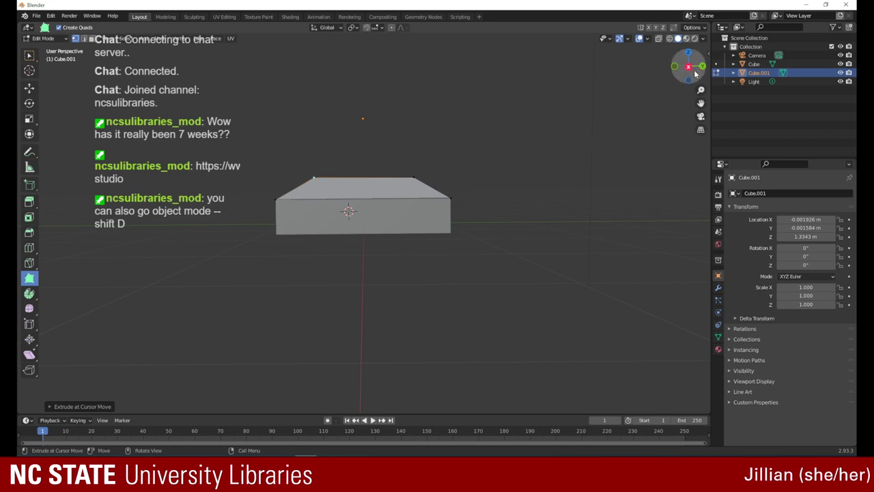
- Undo the accidental move of the tapered slab's outer −X/−Y corner
drag(688, 66, 668, 65)
key(g)
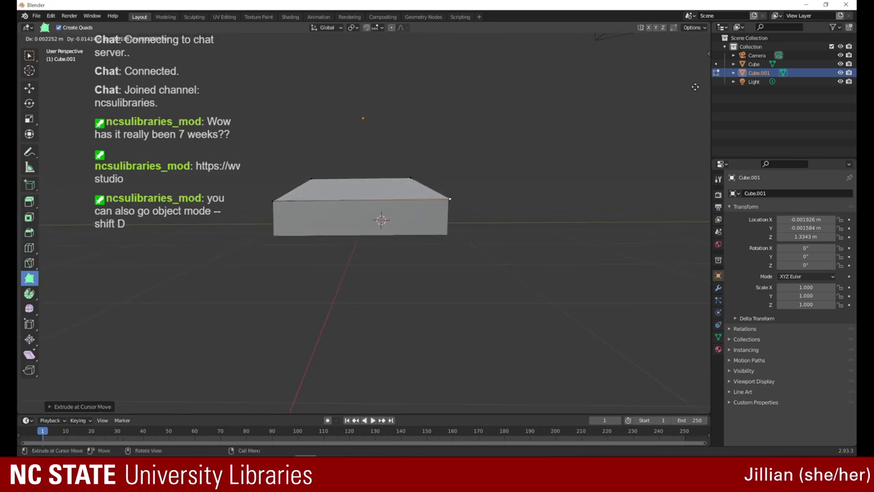
right_click(697, 82)
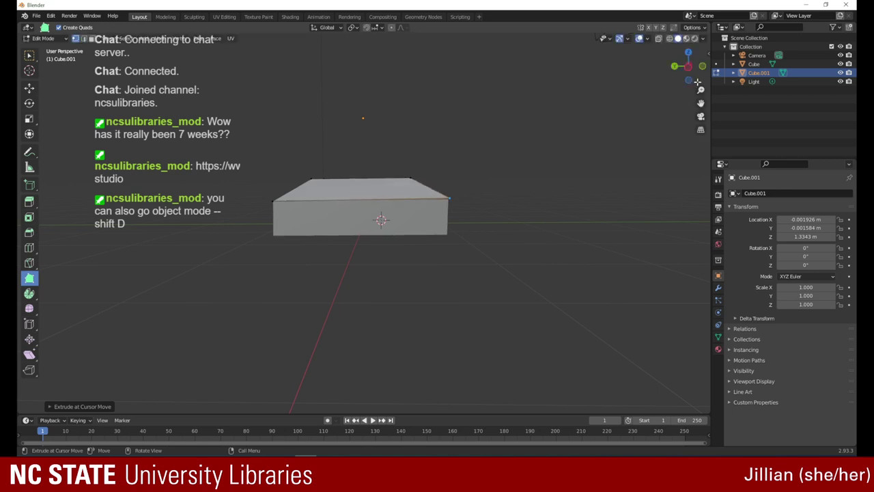
click(51, 15)
click(62, 27)
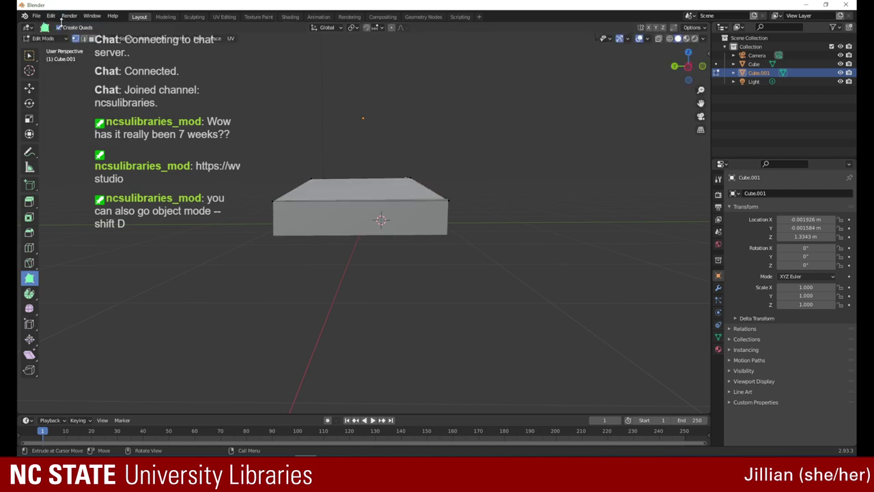
- Nudge the tapered slab's outer −X/−Y corner into line with the slab below
drag(699, 79, 601, 125)
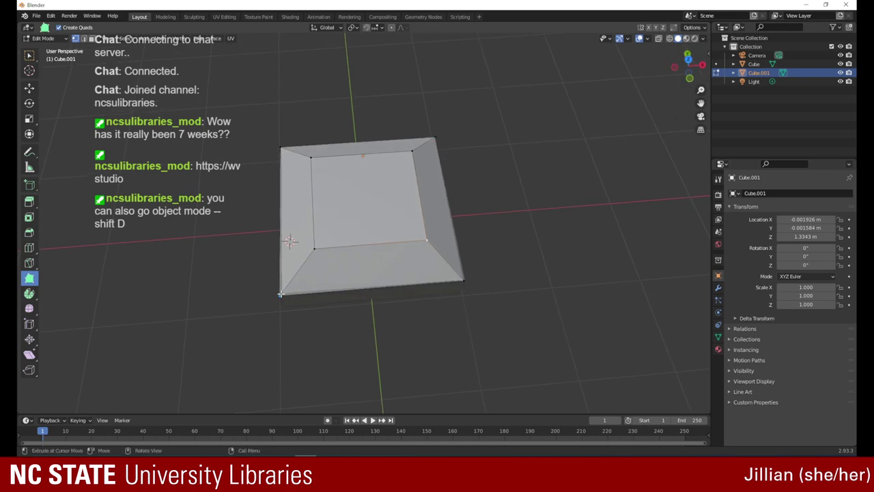
mouse_move(281, 295)
mouse_down()
mouse_move(273, 301)
mouse_move(280, 292)
mouse_up()
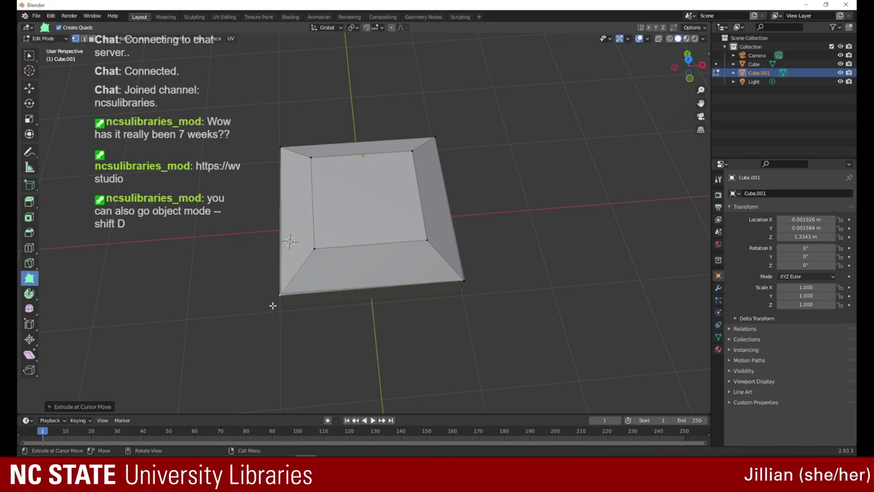
middle_drag(273, 305, 676, 36)
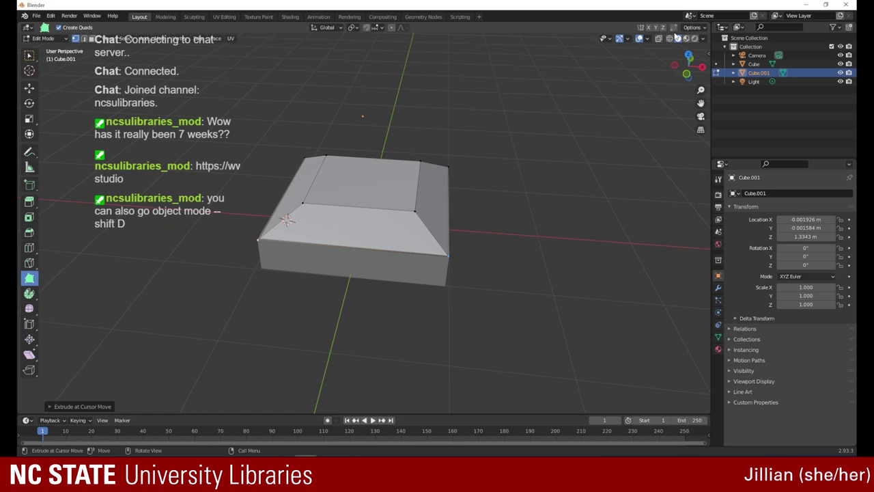
- Switch to Object Mode and duplicate the tapered slab, dropping the copy far away at about X 900.21 m, Y 130.57 m
click(45, 38)
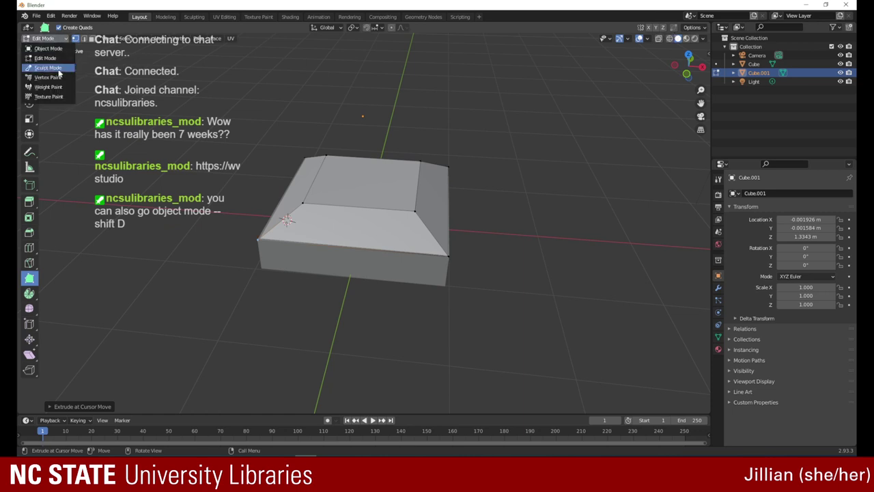
click(49, 48)
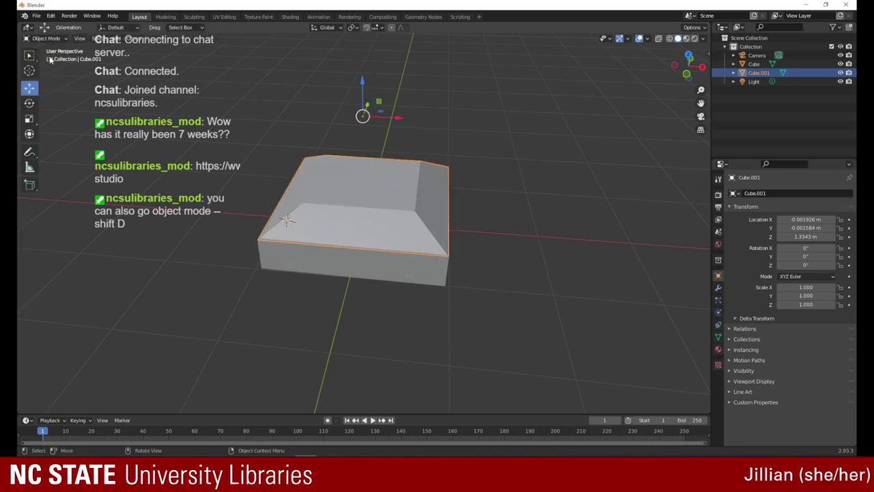
key(shift+d)
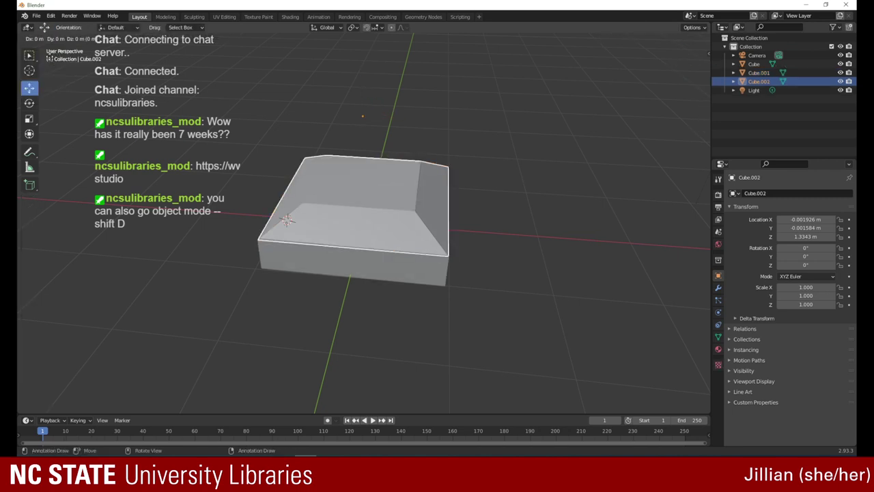
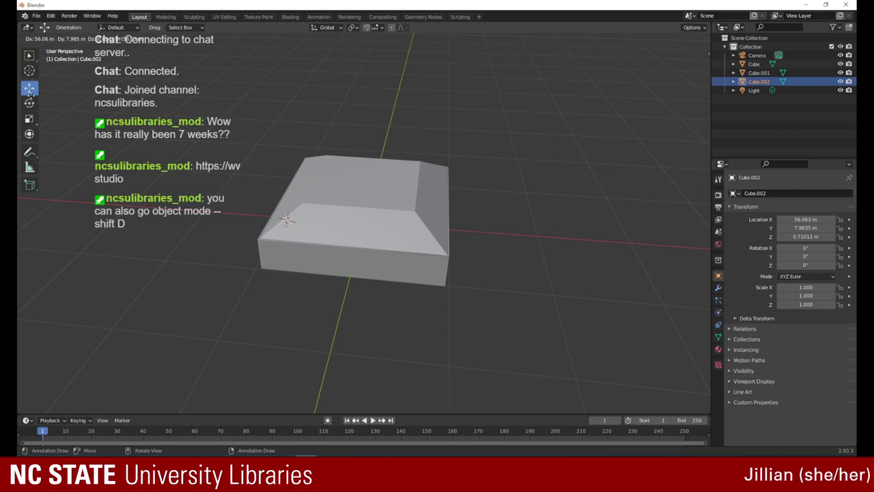
click(711, 57)
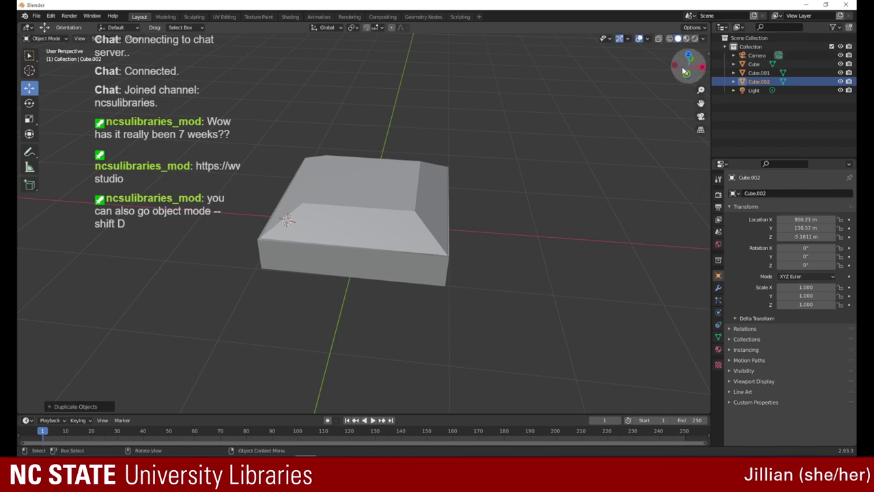
- Duplicate the lower flattened cube and place the copy beside the stack at about X 9.36 m, Y −0.55 m, Z −2.50 m
drag(685, 71, 689, 46)
scroll(696, 105, down, 1)
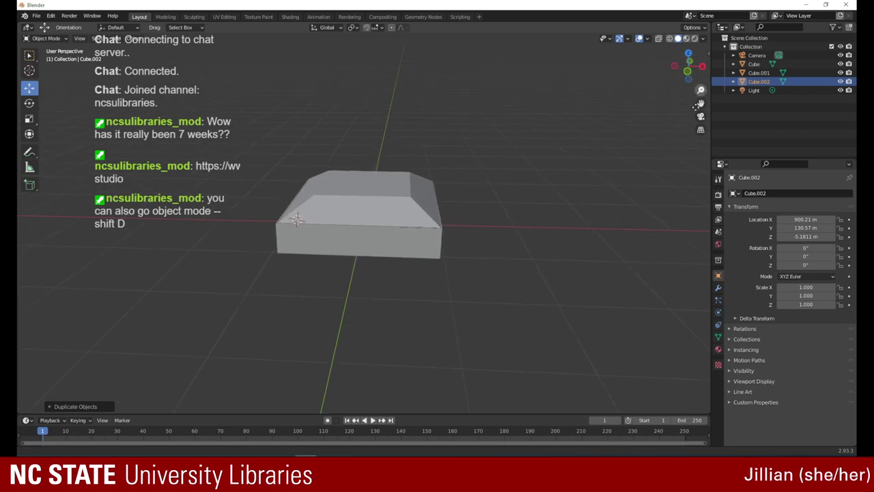
drag(696, 108, 687, 286)
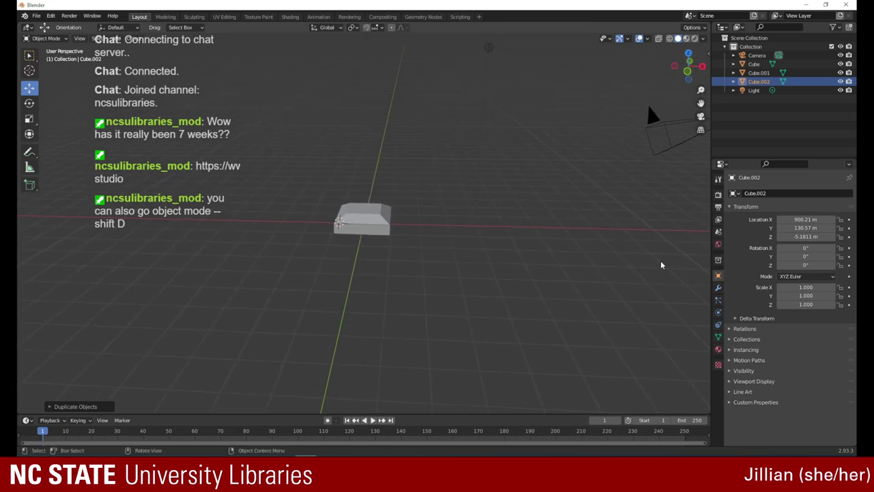
drag(347, 194, 385, 219)
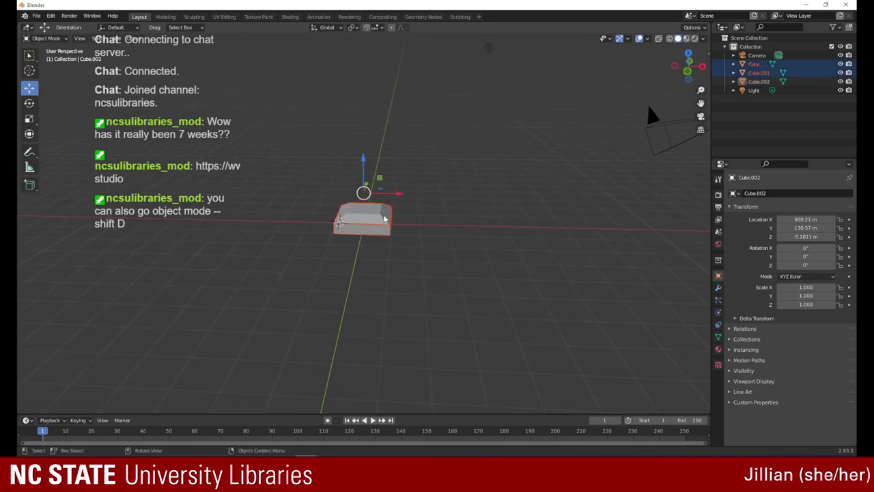
click(417, 211)
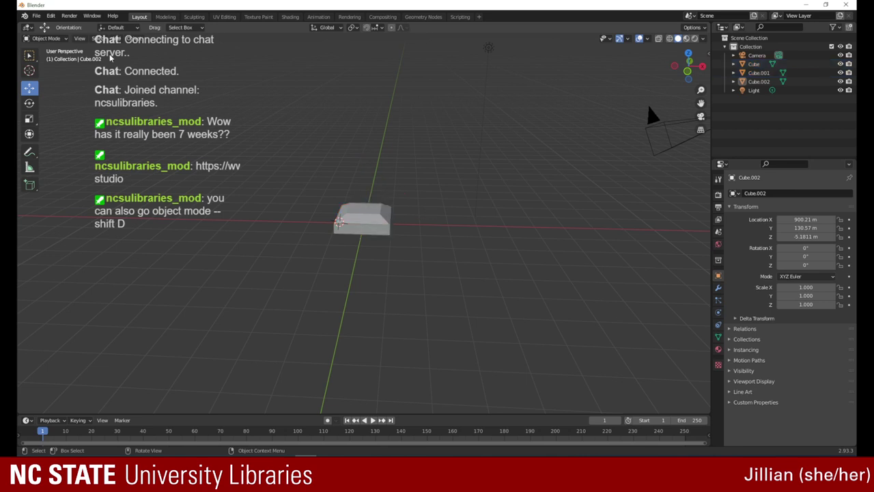
click(371, 228)
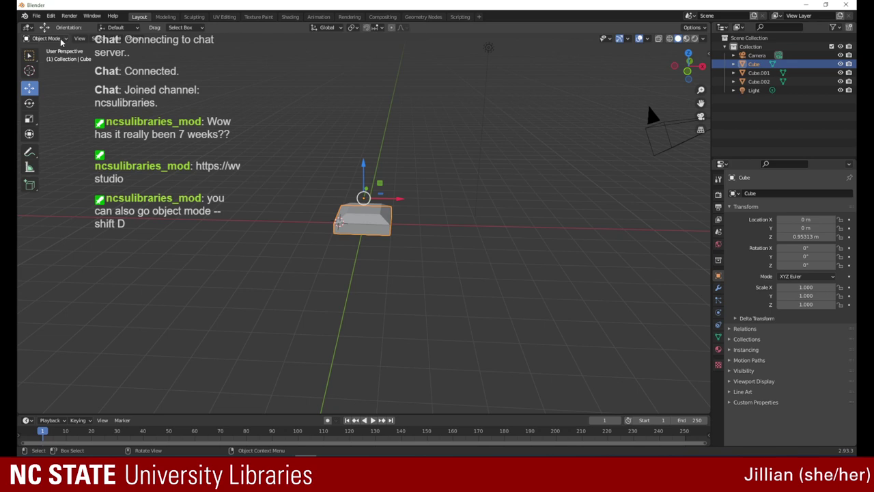
key(shift+d)
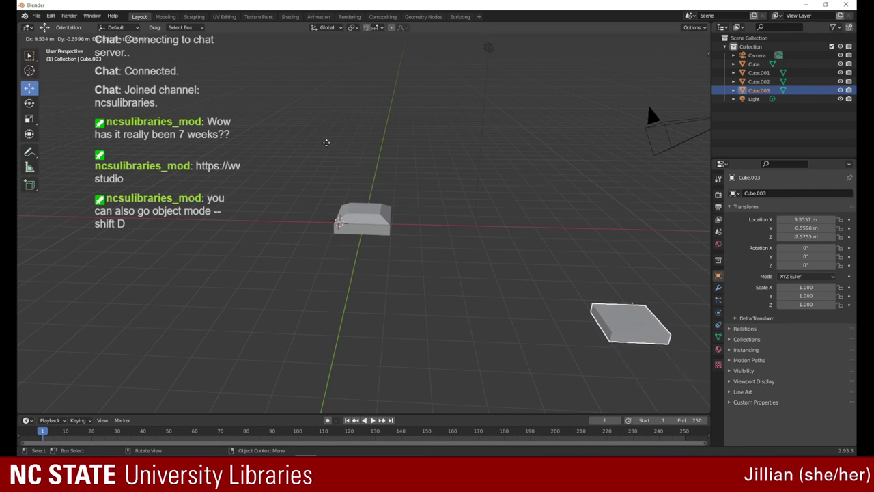
click(325, 146)
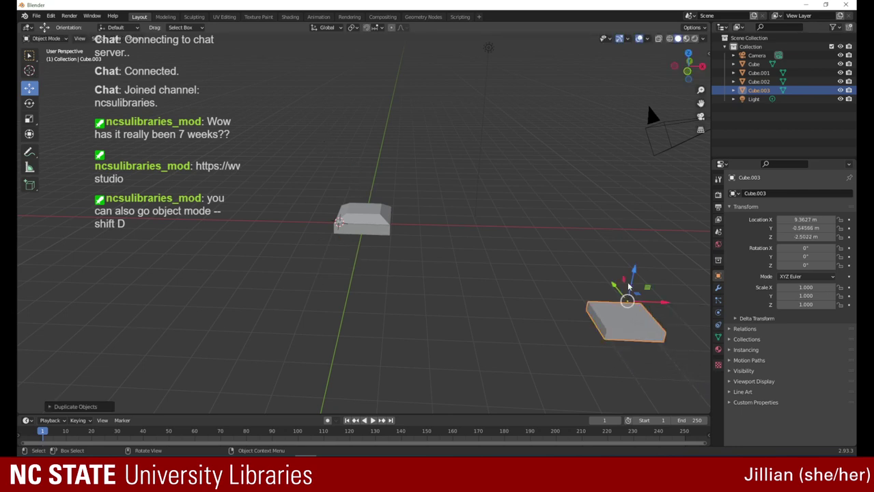
- Move the duplicated slab onto the tapered slab at about X 0.09 m, Y −0.03 m, Z 1.54 m
drag(618, 293, 506, 232)
drag(594, 219, 414, 164)
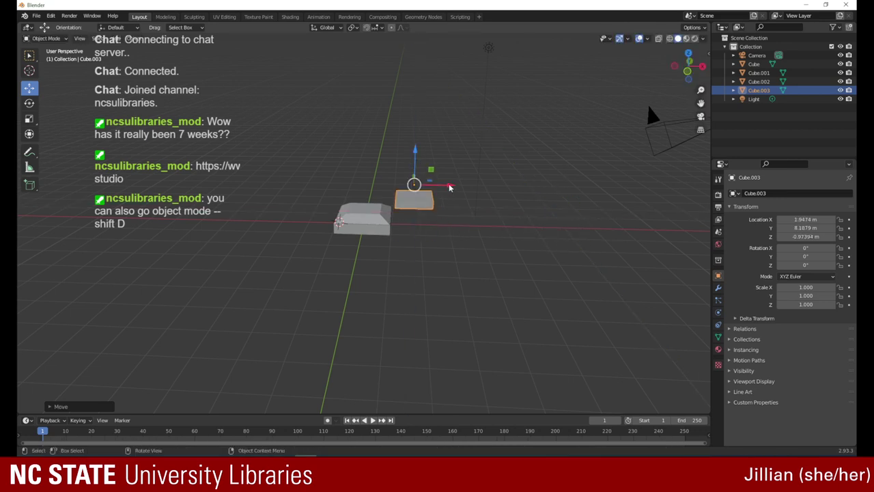
drag(449, 187, 402, 188)
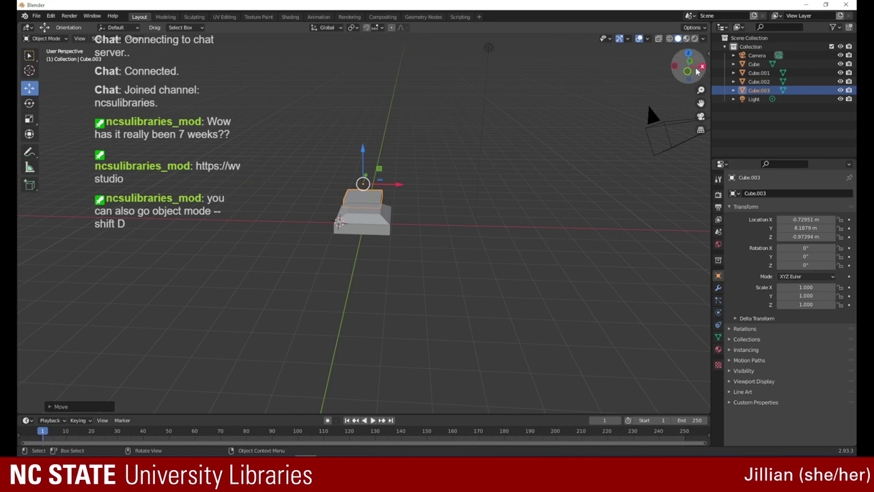
drag(697, 71, 587, 69)
drag(607, 241, 611, 193)
drag(642, 232, 398, 144)
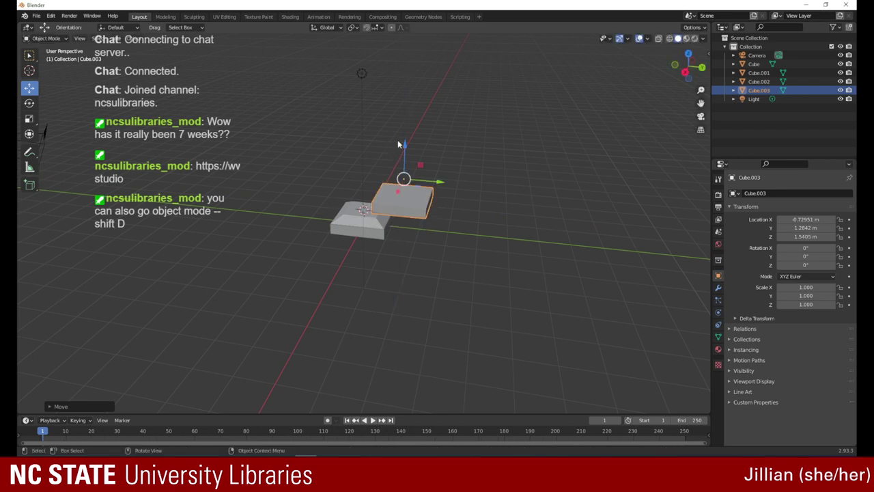
drag(434, 184, 352, 198)
drag(684, 67, 535, 83)
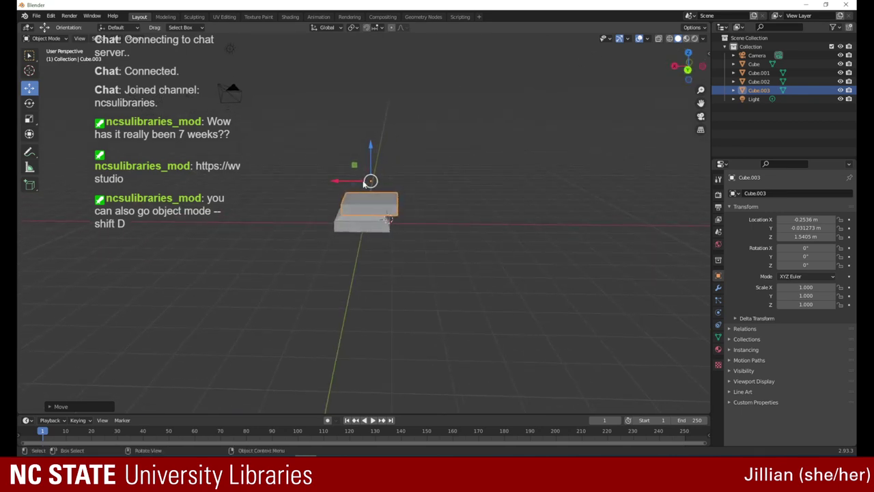
drag(337, 182, 333, 182)
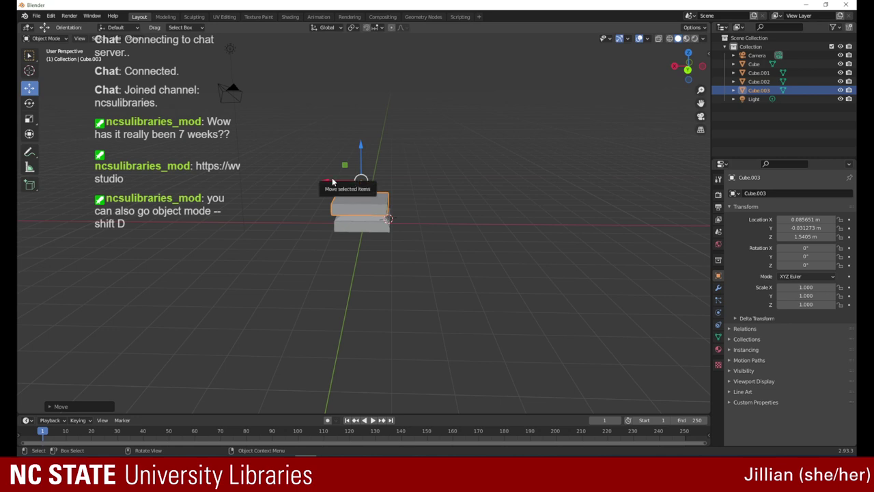
- Switch the top slab to Edit Mode and move its +X/+Y corner vertices inward along X with the Move tool
click(46, 39)
click(49, 54)
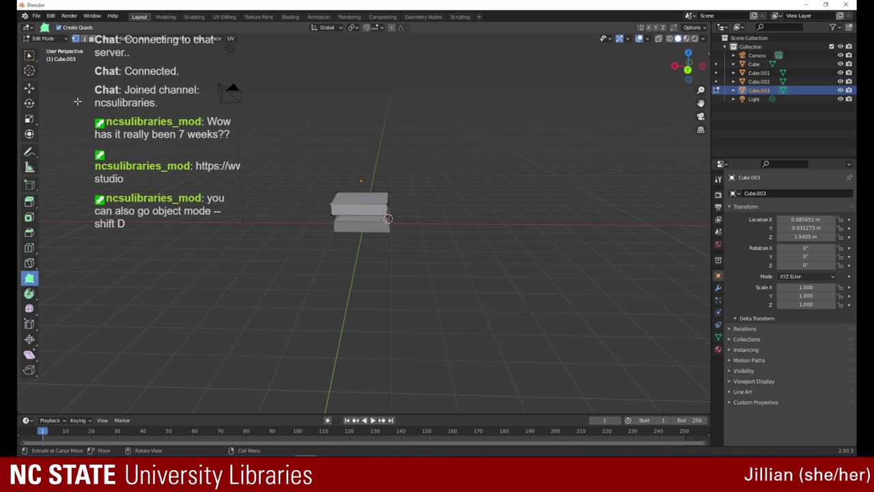
click(30, 87)
mouse_move(330, 205)
mouse_down()
mouse_move(295, 205)
mouse_move(317, 204)
mouse_move(302, 216)
mouse_move(329, 213)
mouse_up()
click(331, 215)
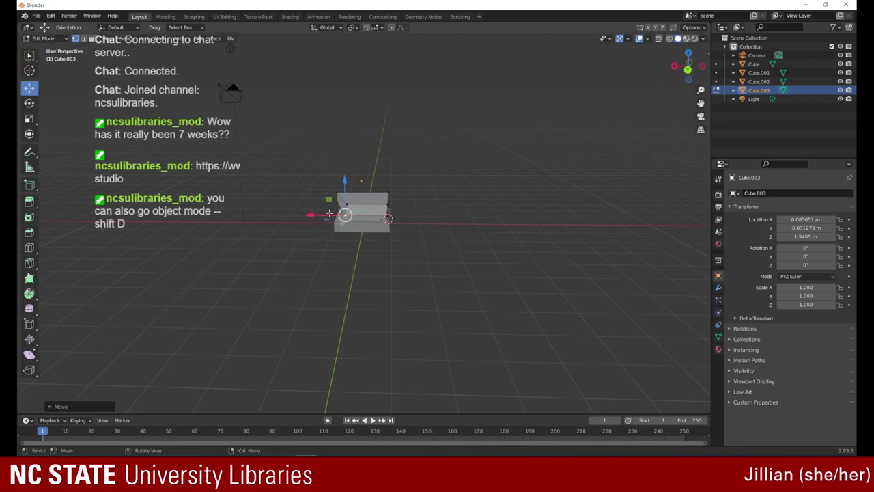
- Move the top slab's upper and lower −X/+Y corner vertices inward along +X
key(g)
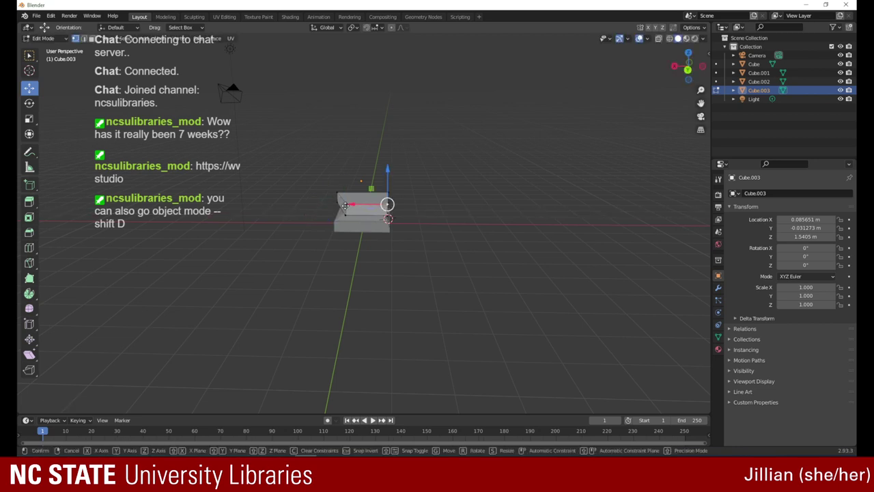
key(x)
click(340, 206)
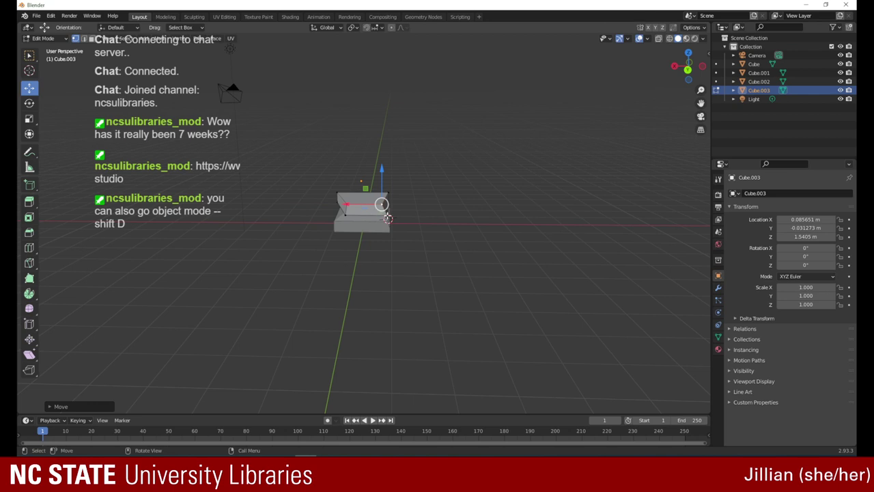
click(370, 218)
key(g)
key(x)
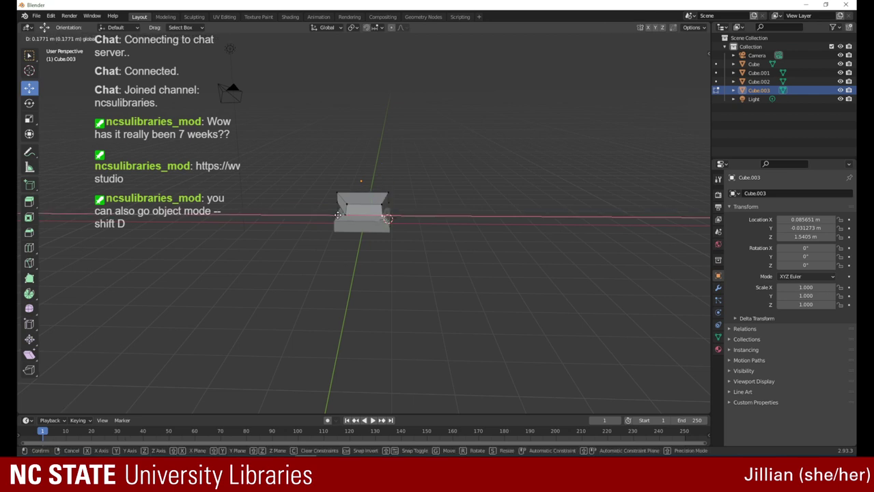
drag(337, 215, 336, 215)
- Shift the top slab's upper and lower −X/+Y corner vertices inward along −Y
drag(693, 66, 595, 61)
middle_drag(595, 61, 618, 69)
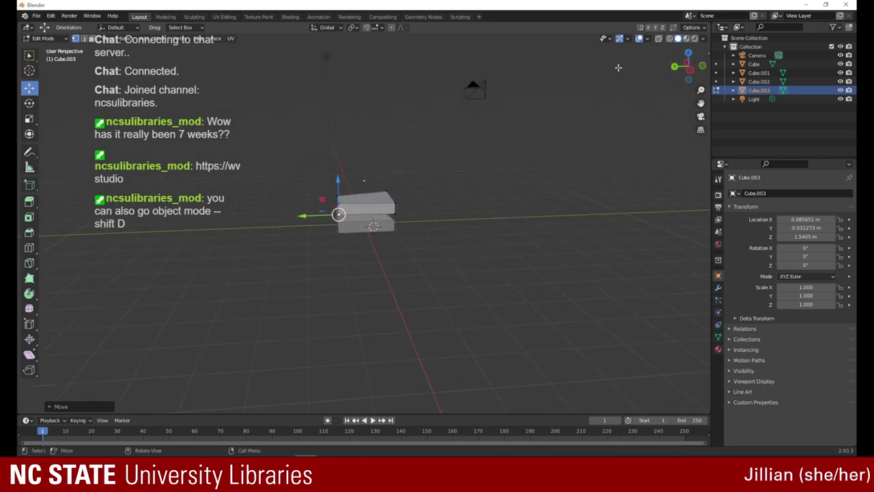
key(g)
click(697, 93)
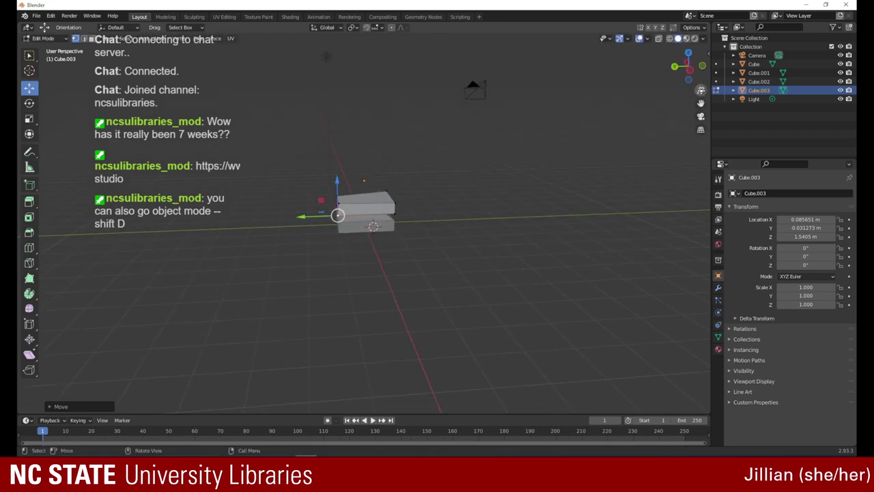
drag(700, 93, 700, 90)
scroll(280, 204, up, 5)
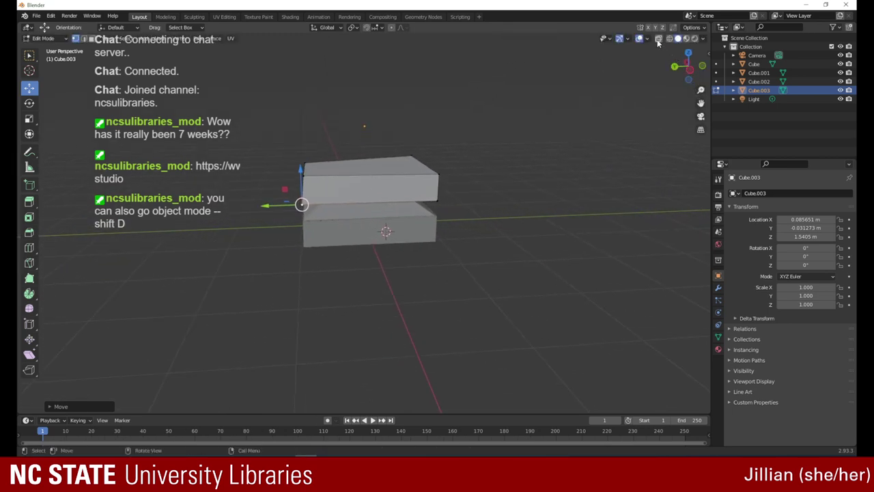
drag(271, 204, 302, 202)
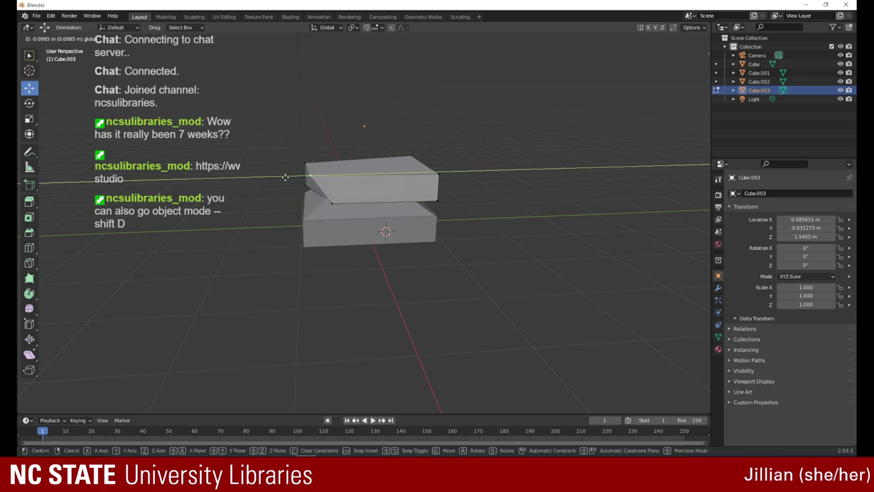
click(308, 180)
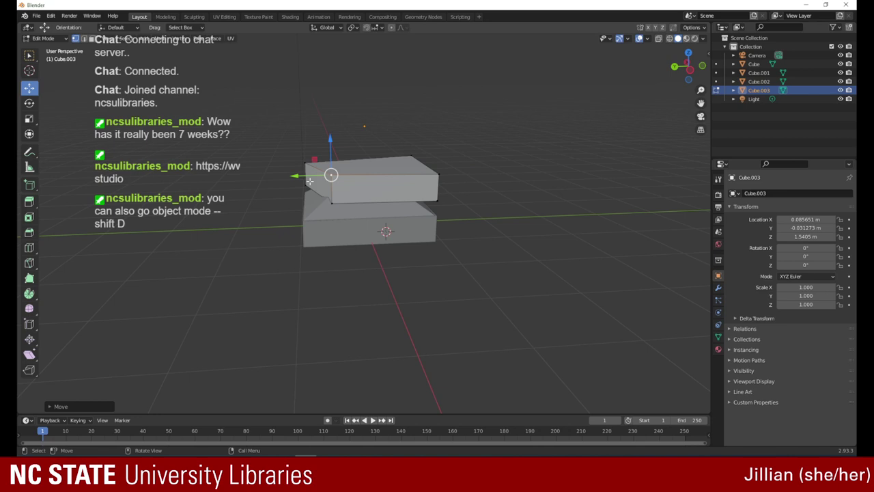
- Return to Object Mode and raise the top slab to about Z 1.70 m
click(44, 39)
click(44, 49)
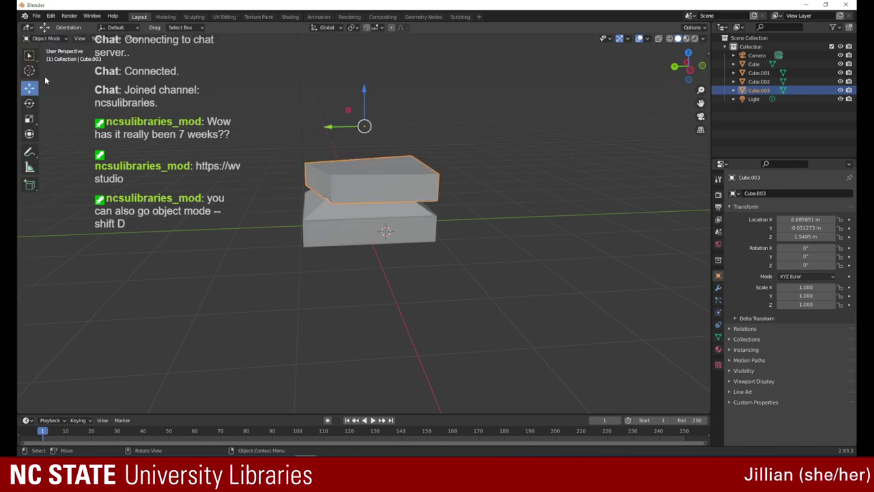
drag(364, 98, 364, 78)
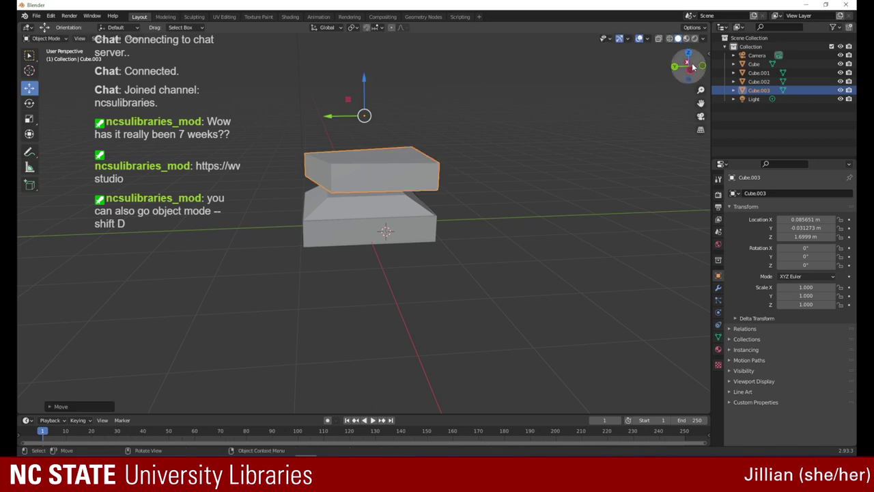
- In Edit Mode, move the top slab's upper and lower +X/−Y corner vertices about 0.55 m inward along −X
drag(688, 68, 568, 109)
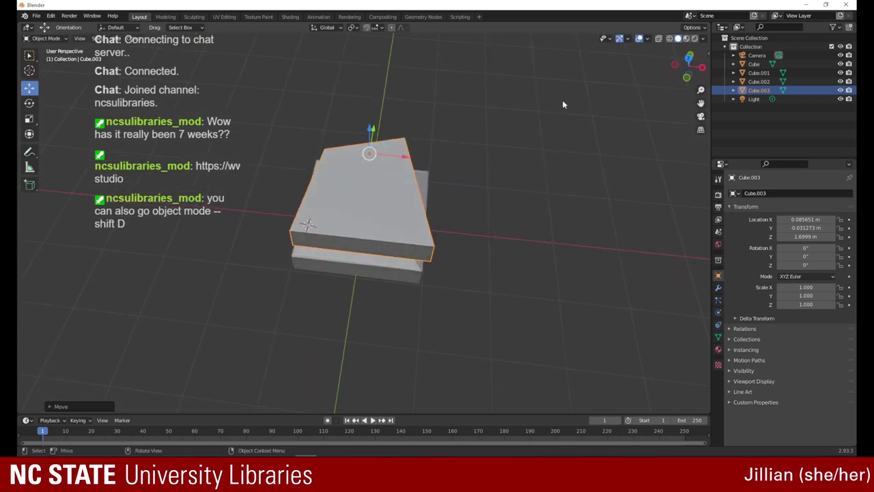
click(53, 39)
click(46, 58)
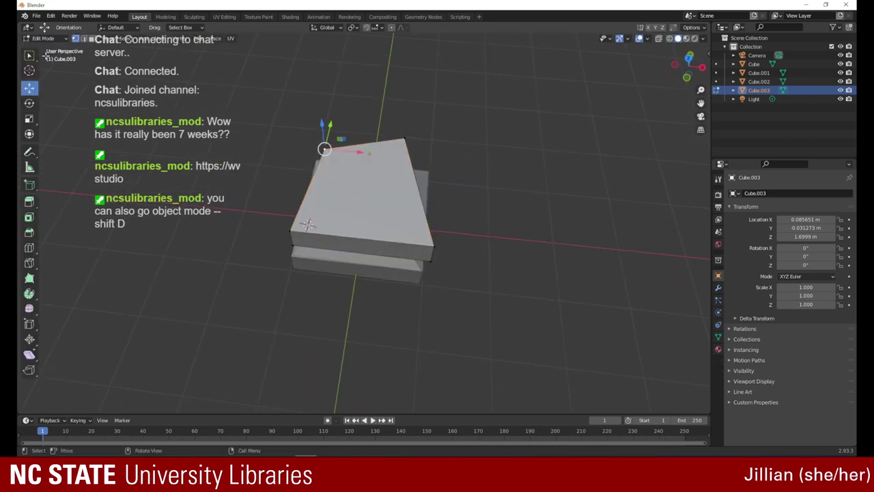
click(432, 244)
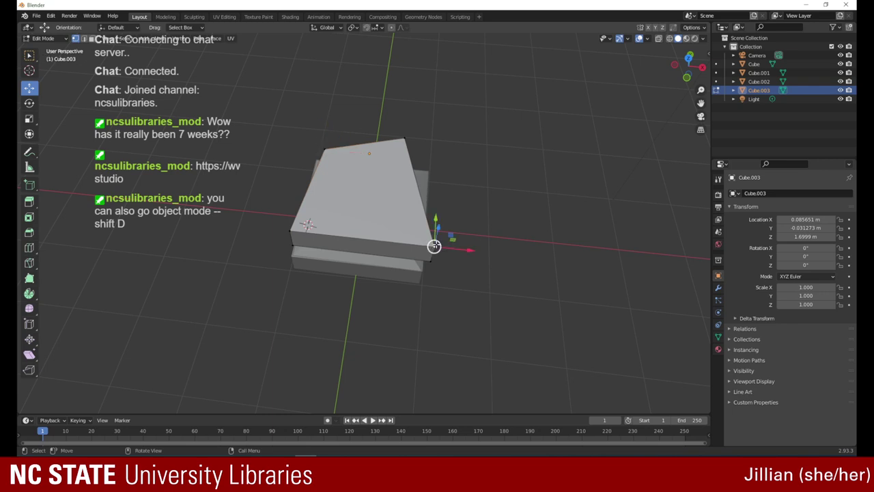
drag(461, 248, 418, 246)
click(431, 262)
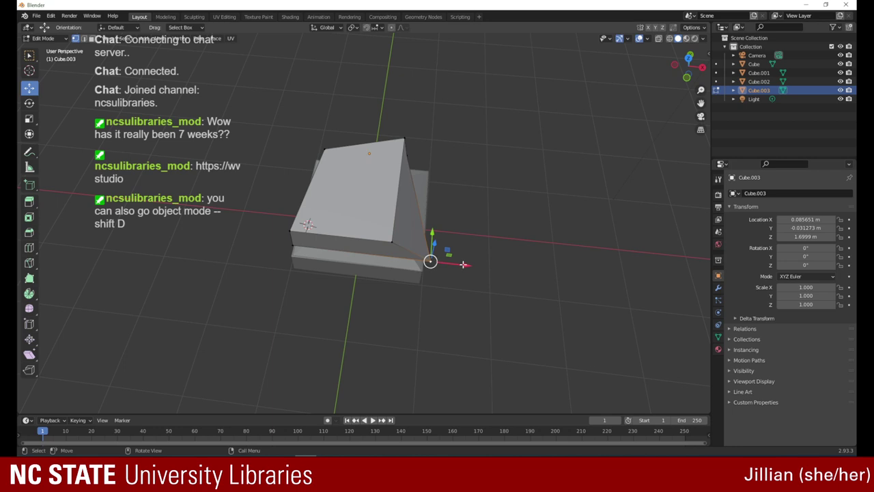
drag(463, 265, 419, 259)
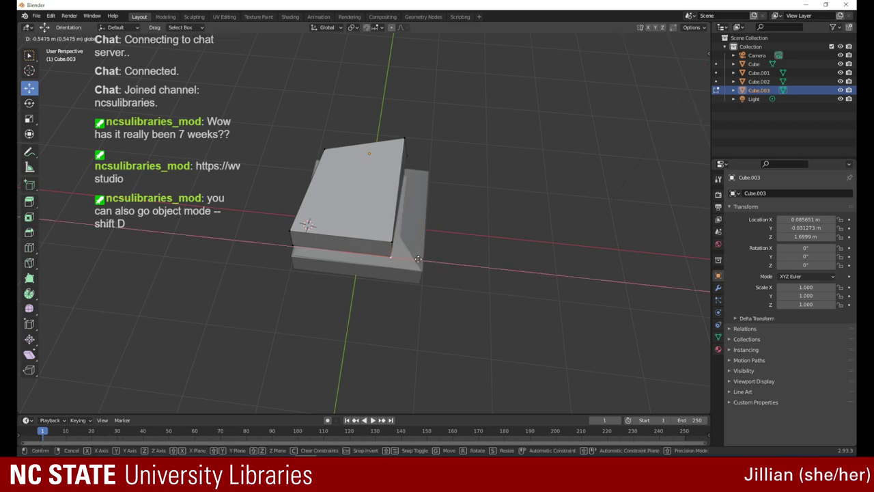
click(418, 259)
- Move the top slab's upper and lower −X/−Y corner vertices inward along +X
click(289, 232)
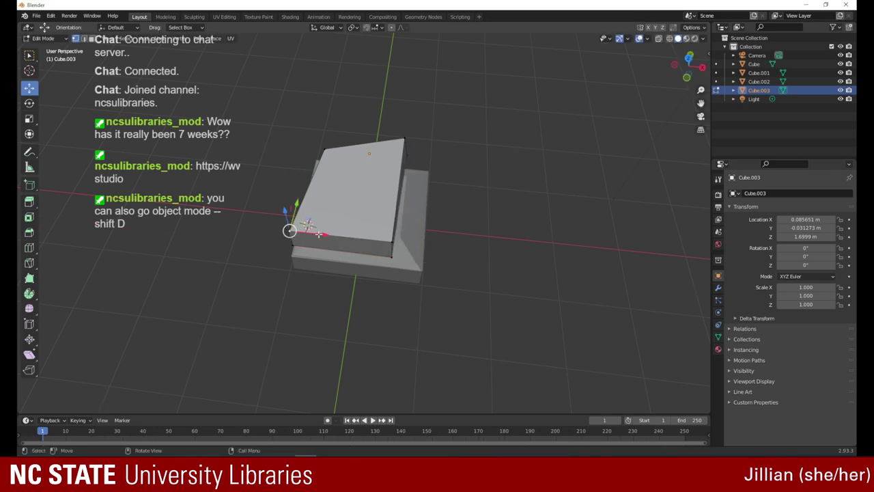
drag(319, 234, 334, 236)
click(293, 245)
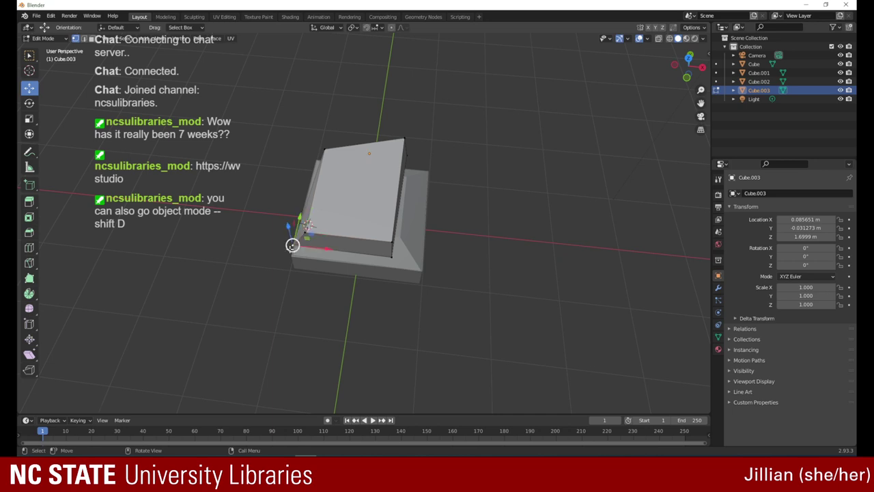
key(g)
click(310, 236)
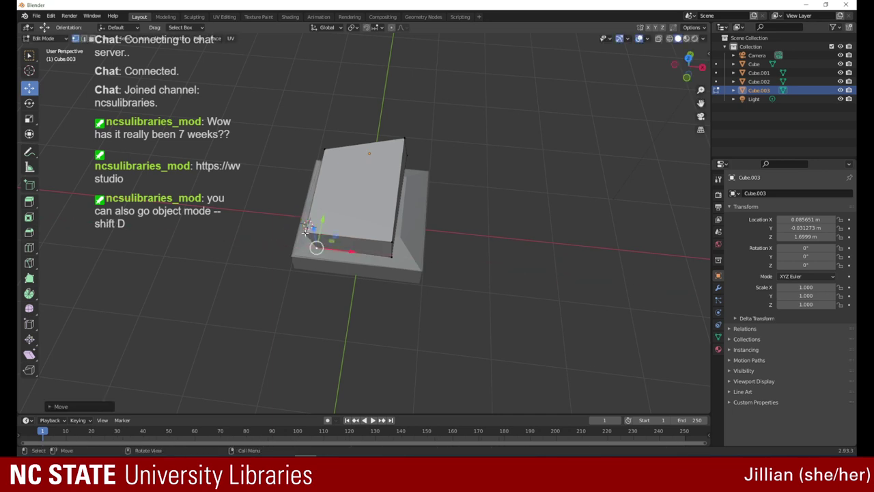
key(g)
click(363, 230)
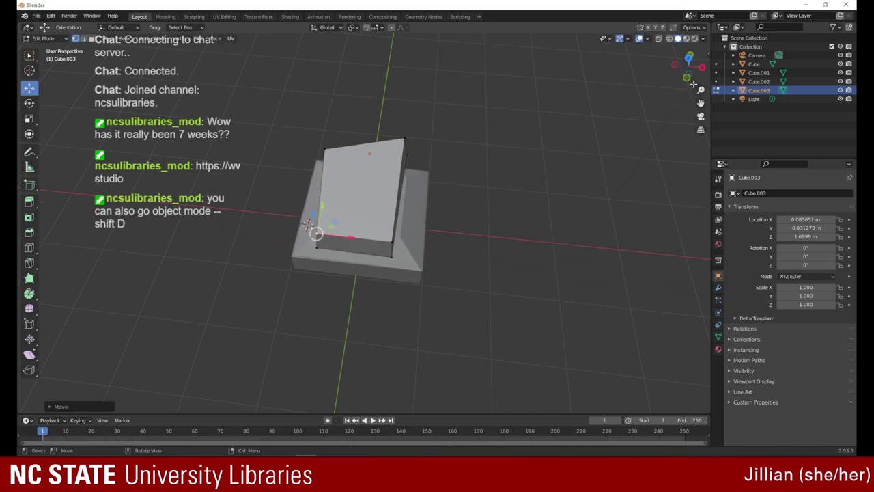
- Shift the top slab's upper and lower +X/−Y corner vertices about 0.48 m inward along +Y
drag(693, 83, 579, 40)
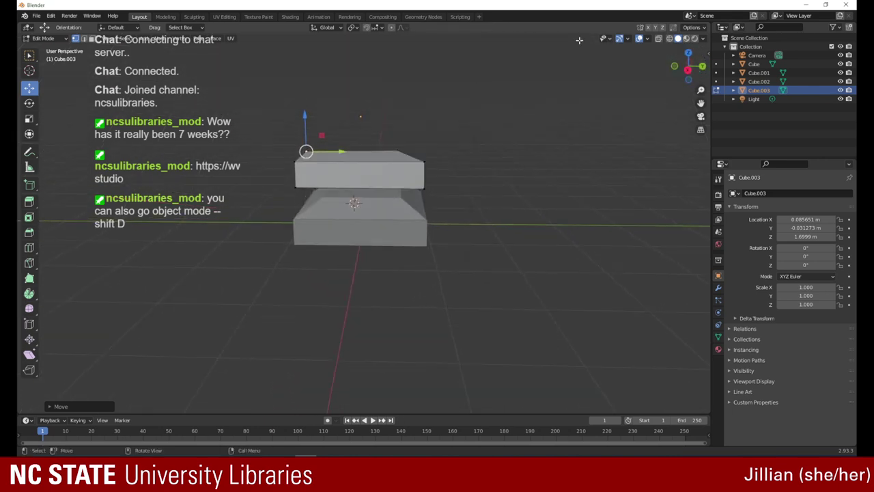
key(g)
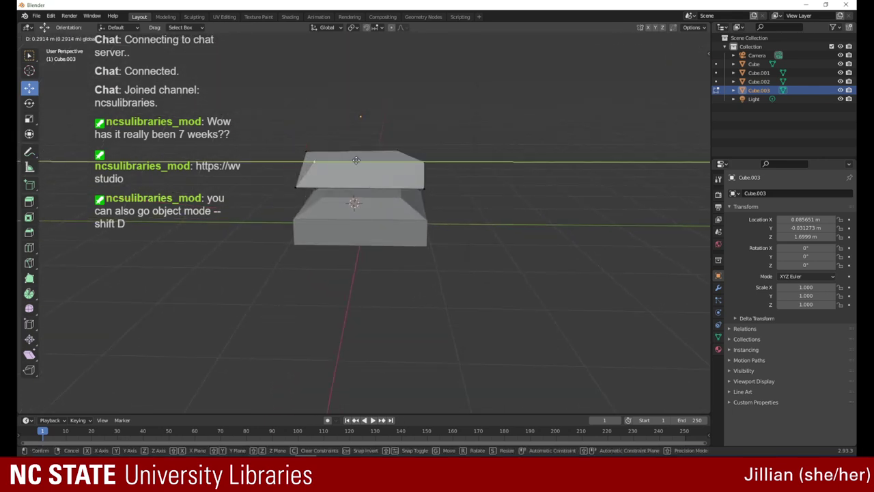
click(325, 167)
click(298, 186)
key(g)
key(y)
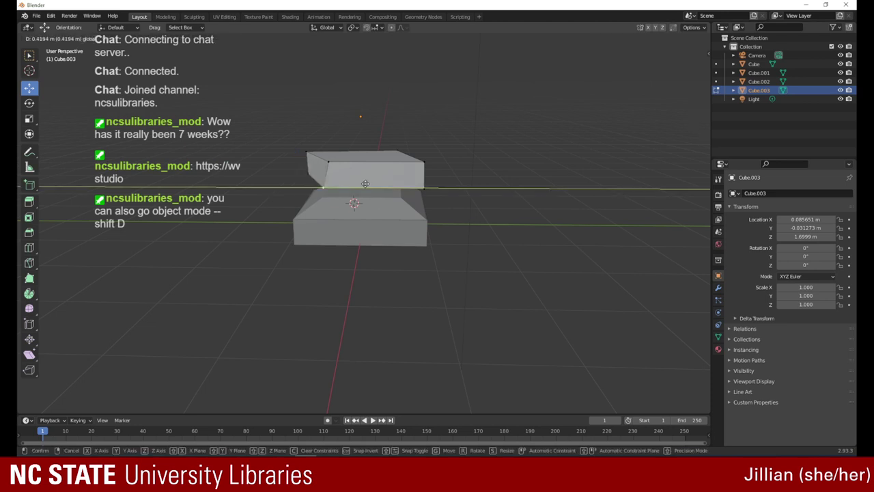
click(370, 183)
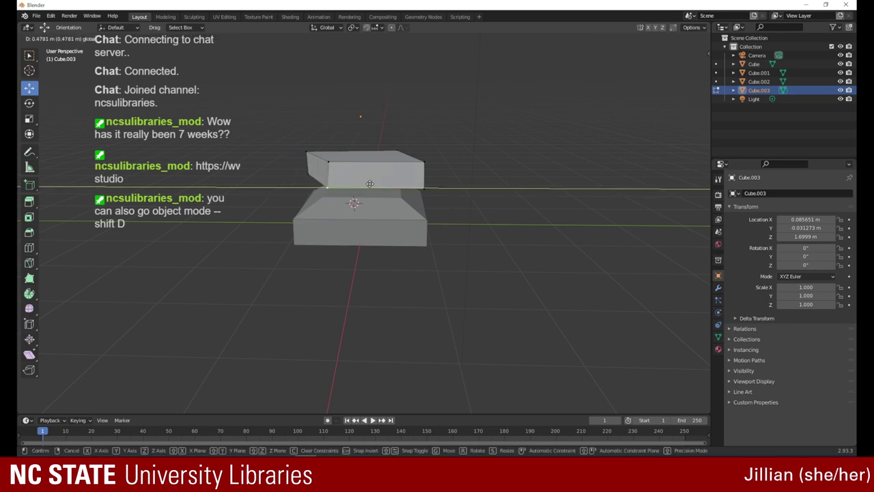
- Nudge the top slab's upper −X/−Y corner vertex about 0.03 m along +Y
click(307, 152)
key(g)
key(y)
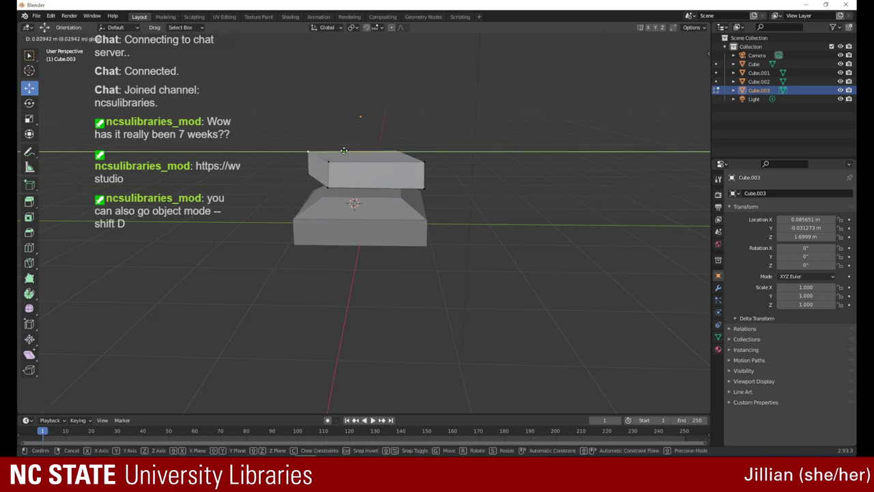
click(344, 151)
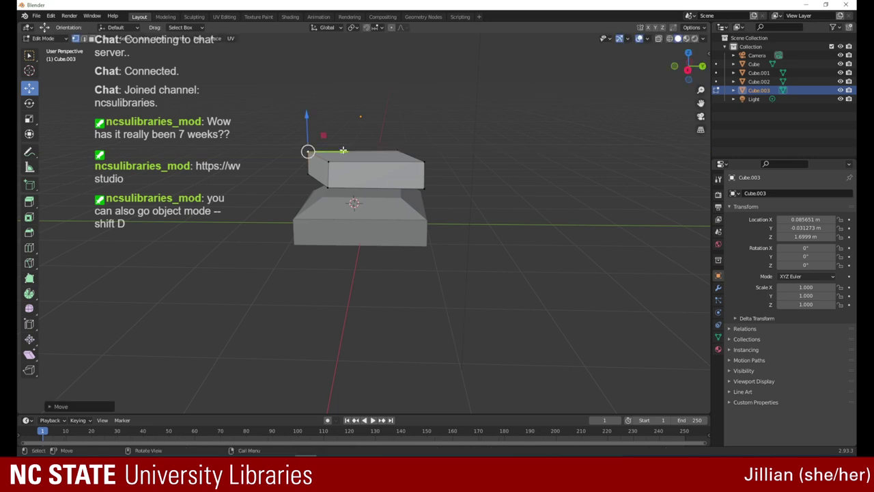
- Move the top slab's upper and lower +X/+Y corner vertices inward along −Y
click(425, 162)
drag(457, 161, 413, 190)
drag(686, 66, 495, 86)
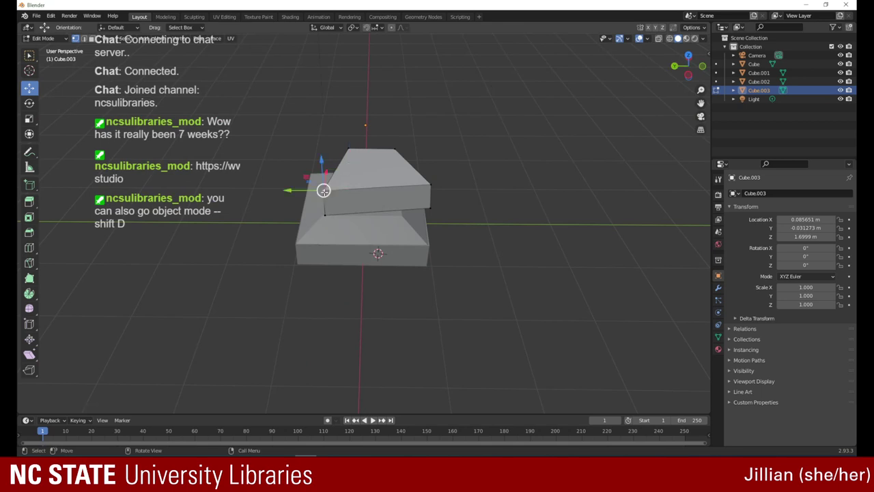
- Shift the top slab's upper and lower −X/+Y corner vertices about 0.44 m inward along −Y
drag(286, 191, 325, 214)
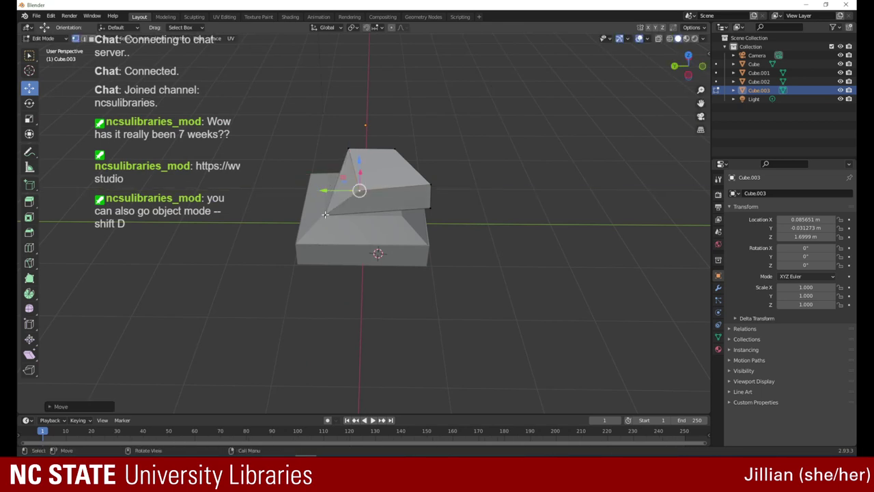
key(g)
key(y)
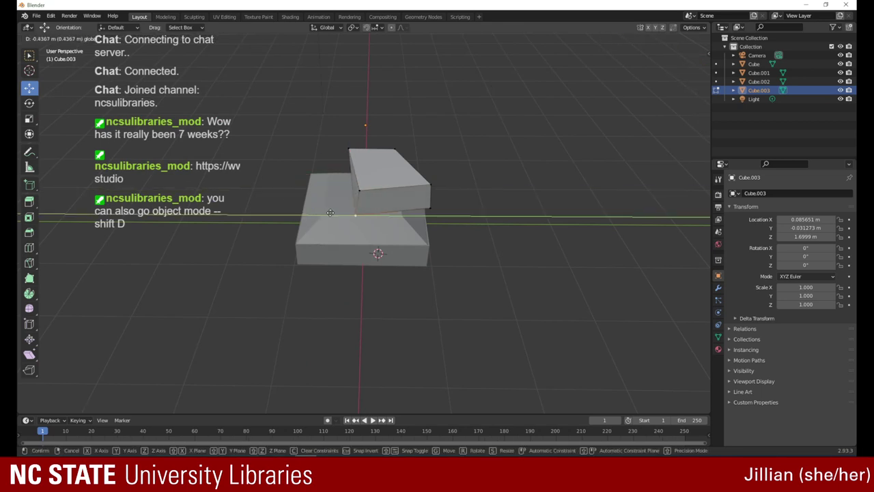
click(331, 213)
- Nudge the top slab's upper −X/−Y and lower −X/+Y corner vertices slightly along −Y to straighten its vertical edges
drag(683, 68, 669, 50)
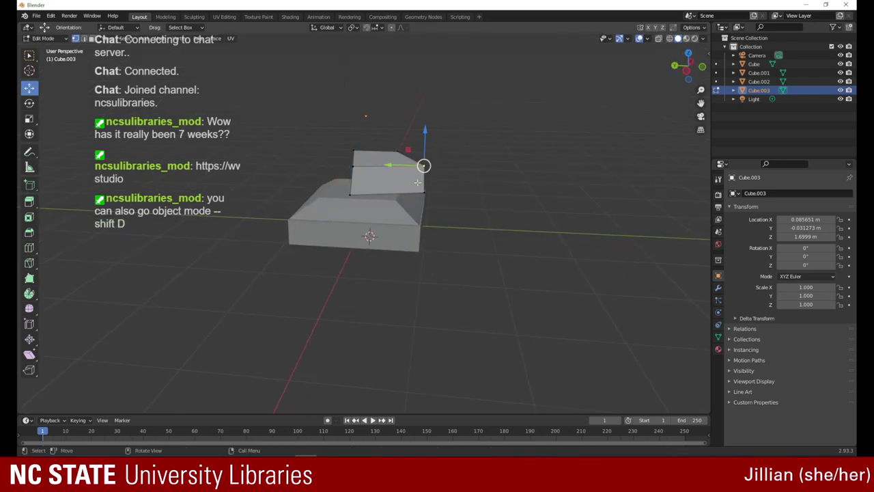
drag(388, 164, 387, 165)
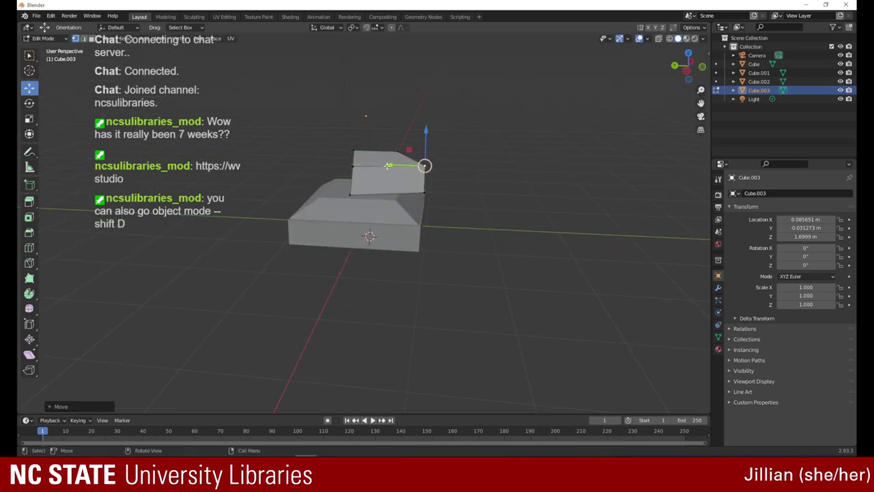
click(419, 193)
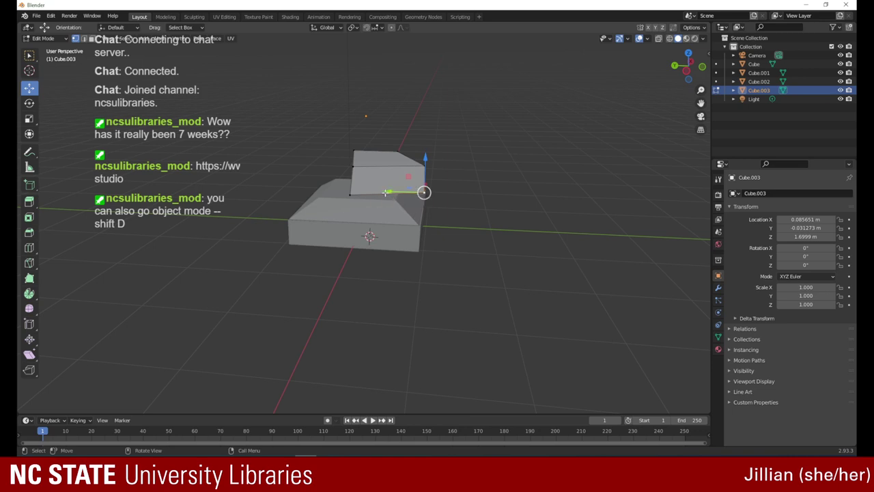
click(349, 194)
drag(319, 194, 327, 191)
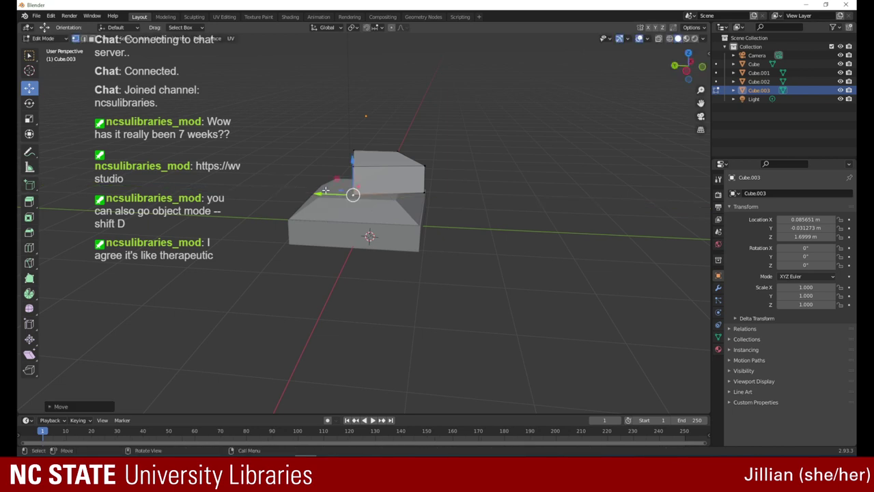
- Nudge the top slab's lower +X/+Y corner vertex slightly along +Y toward the vertex above it
drag(694, 69, 459, 163)
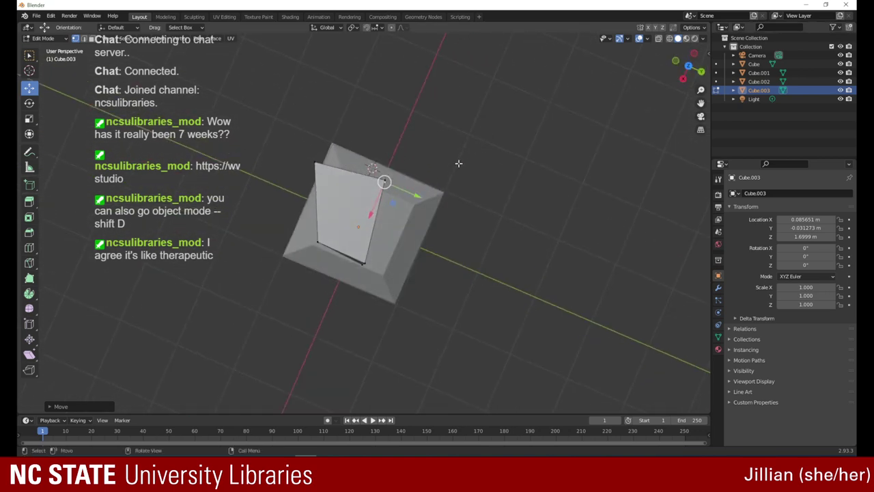
click(364, 264)
click(356, 263)
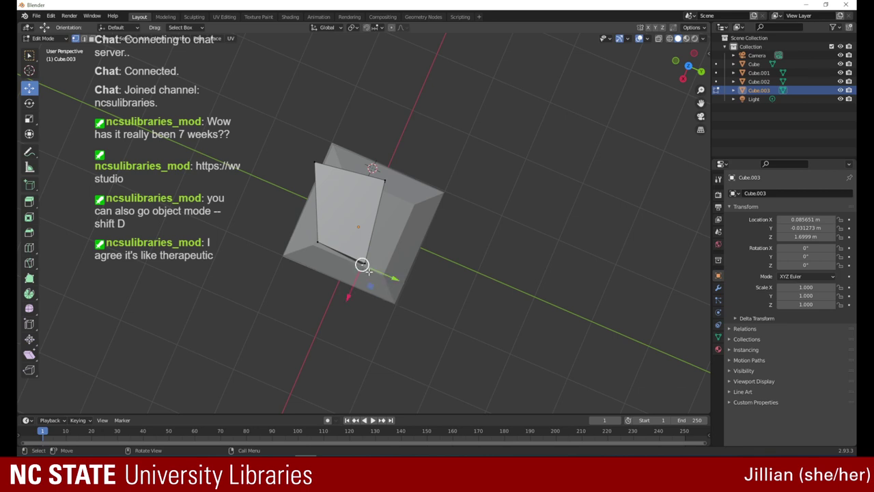
drag(390, 277, 401, 280)
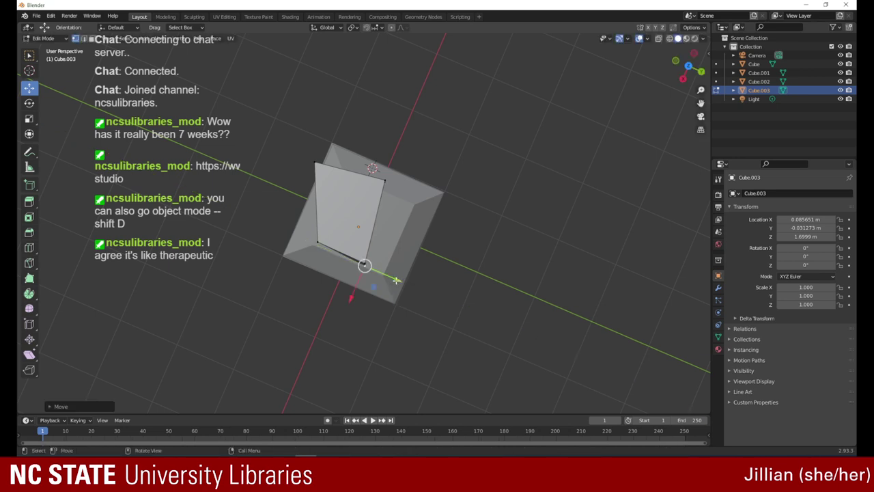
click(396, 279)
click(364, 266)
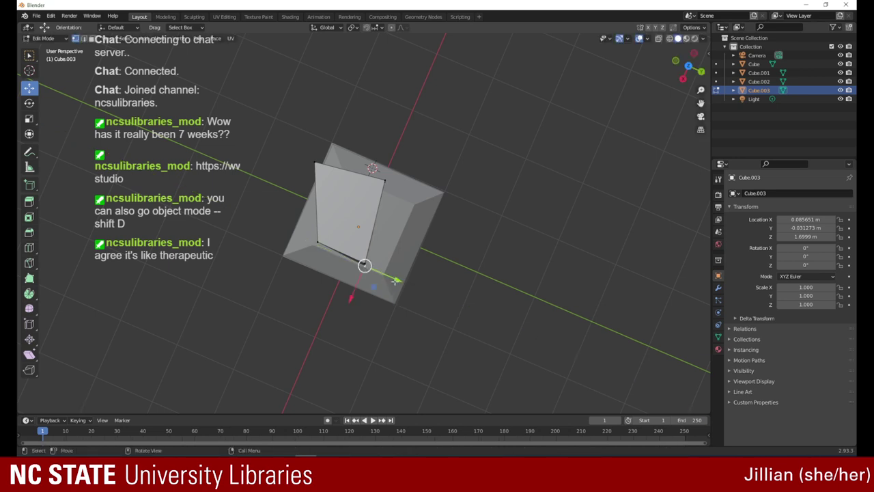
drag(388, 275, 390, 279)
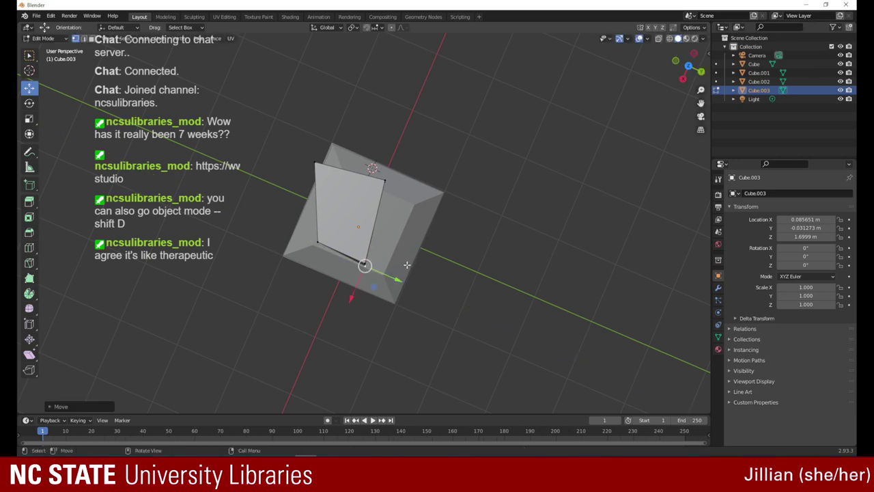
drag(393, 279, 394, 277)
- Return to Object Mode and move the top slab about 0.32 m along +Y, to a Y location of 0.28793 m
drag(688, 70, 598, 83)
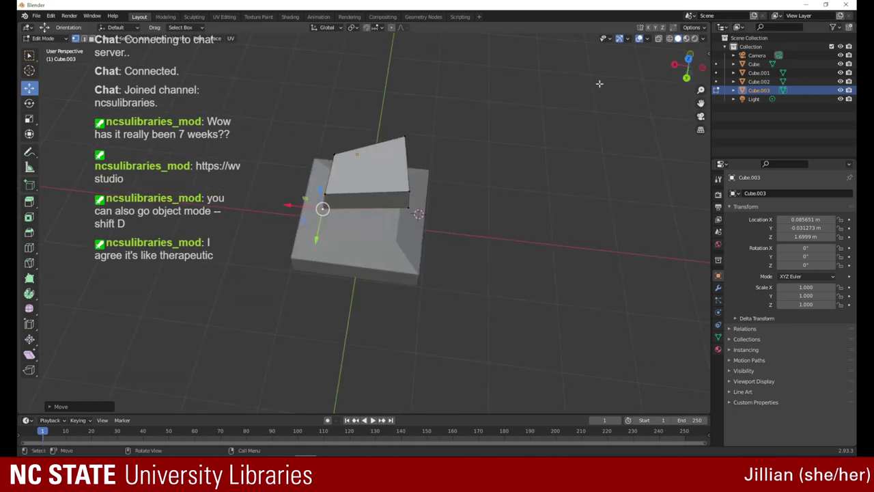
click(48, 39)
click(58, 51)
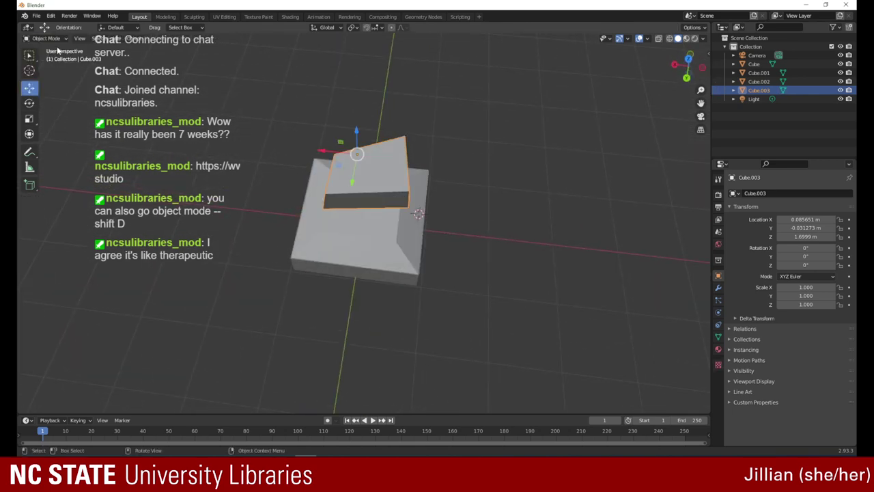
drag(352, 188, 343, 211)
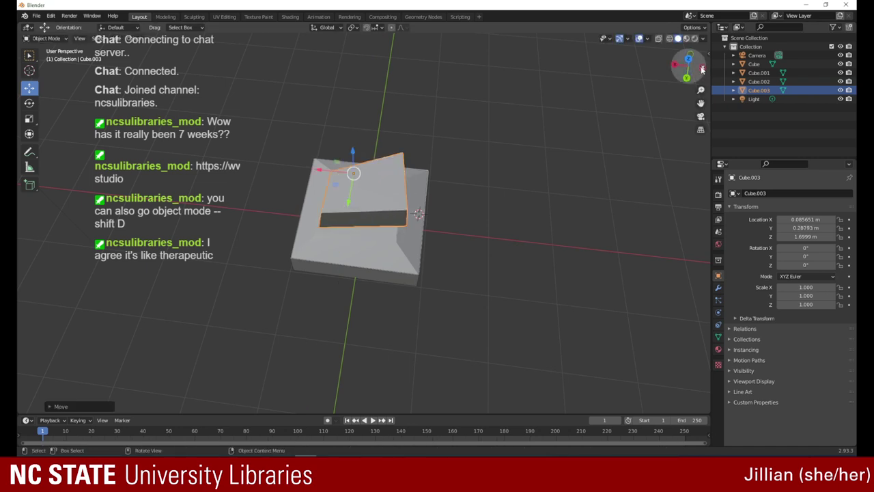
- In Edit Mode, move the top slab's upper and lower −X/+Y corner vertices outward along +Y
drag(686, 65, 592, 66)
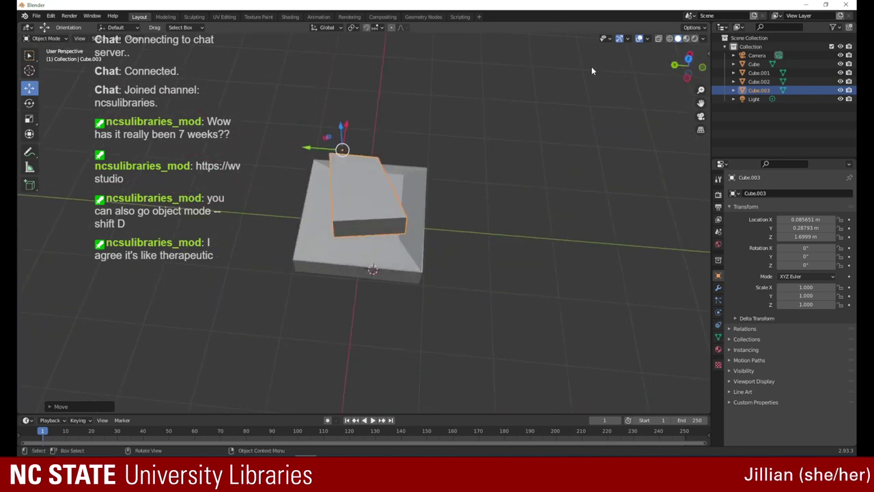
click(46, 38)
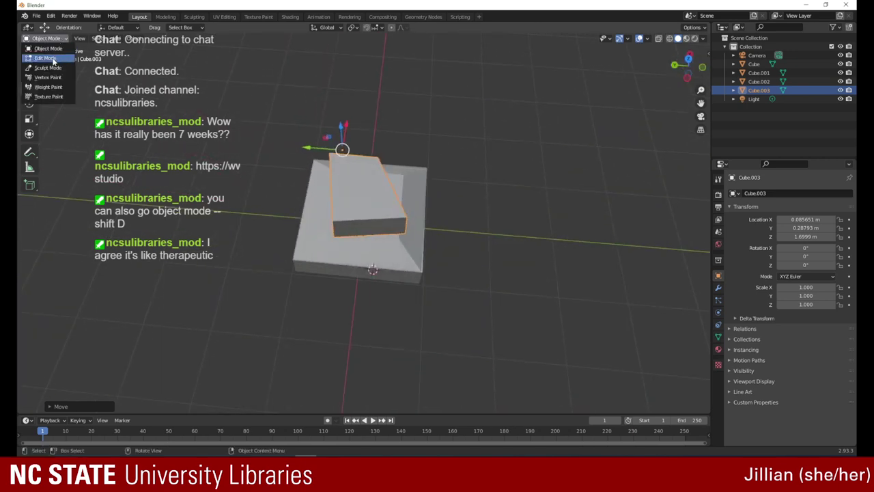
click(54, 55)
click(336, 217)
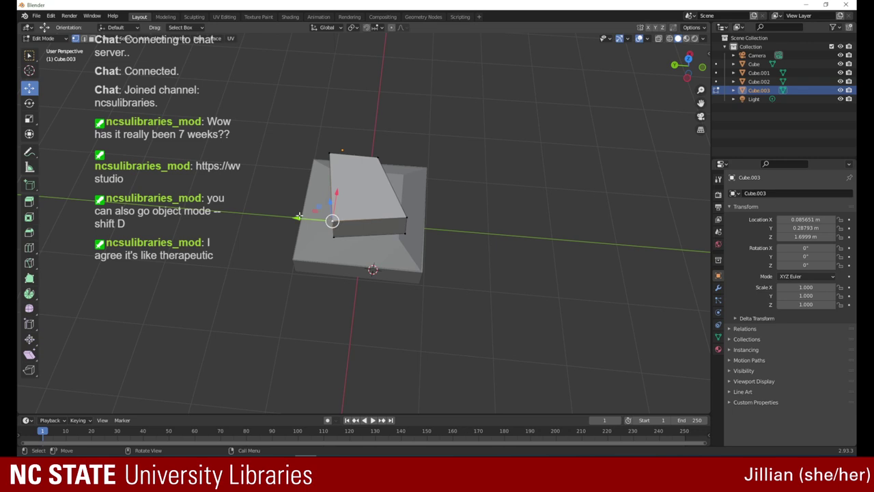
drag(295, 218, 278, 233)
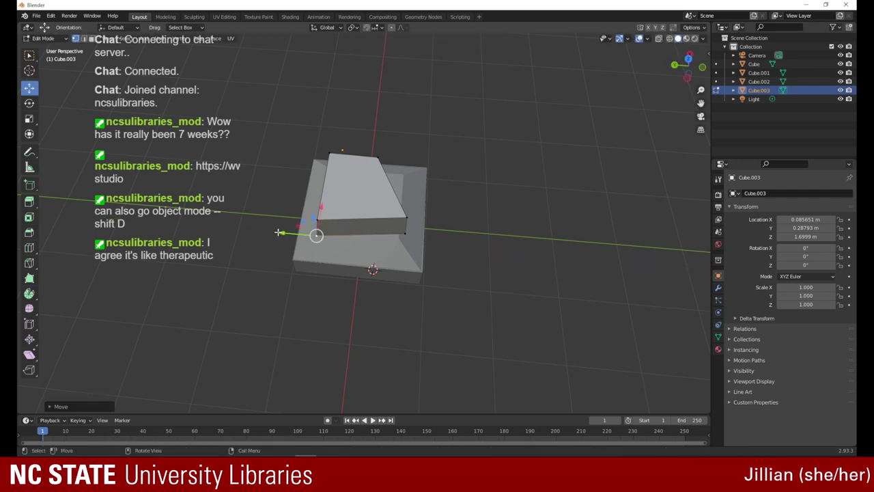
- Move the top slab's upper and lower −X/−Y corner vertices outward along −X
click(403, 218)
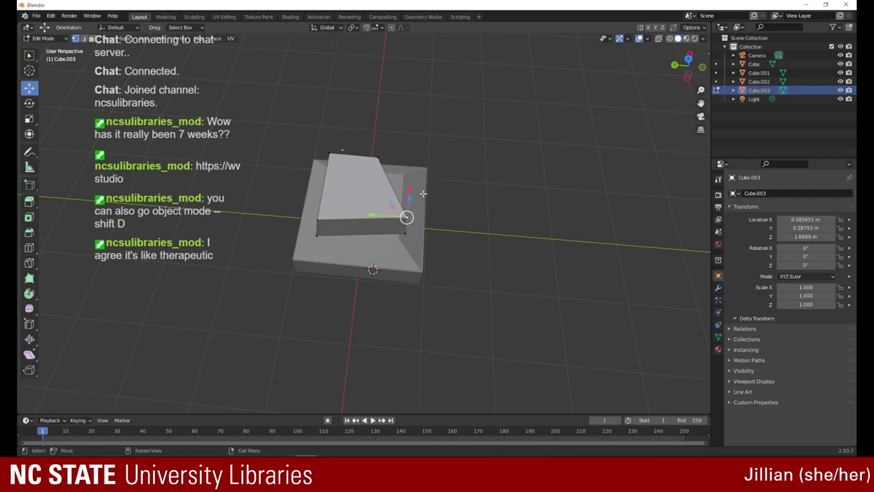
drag(408, 200, 357, 247)
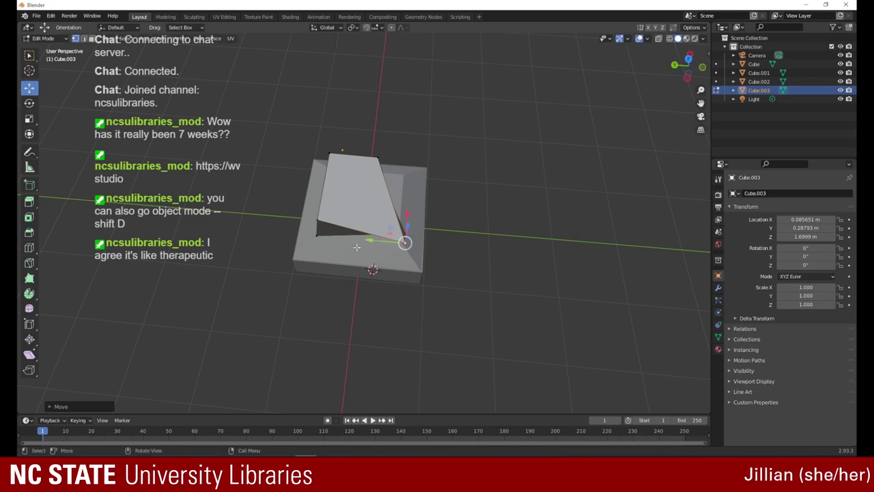
click(360, 230)
click(405, 234)
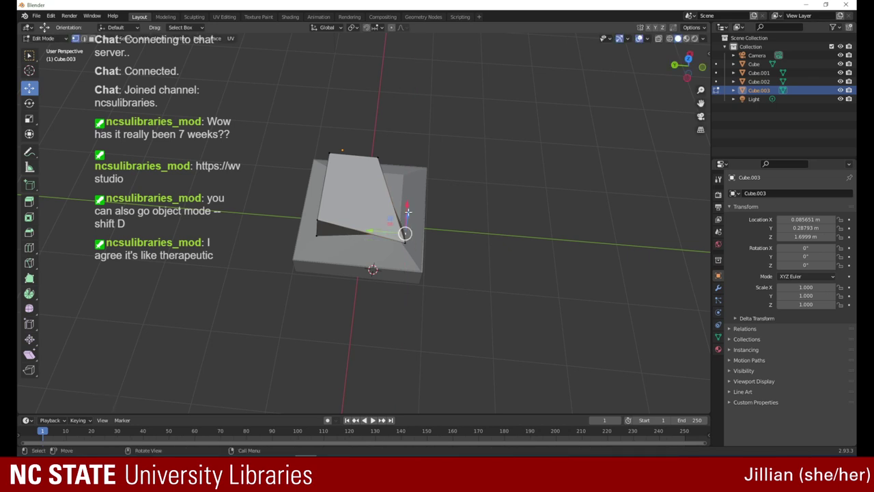
drag(407, 206, 366, 254)
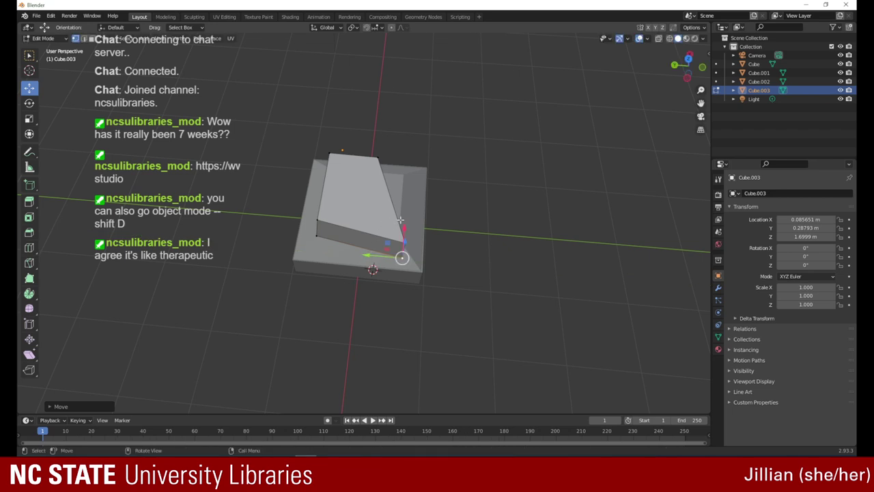
- Move the top slab's upper and lower +X/−Y corner vertices outward along −Y, and nudge the lower +X/+Y vertex slightly inward
click(377, 157)
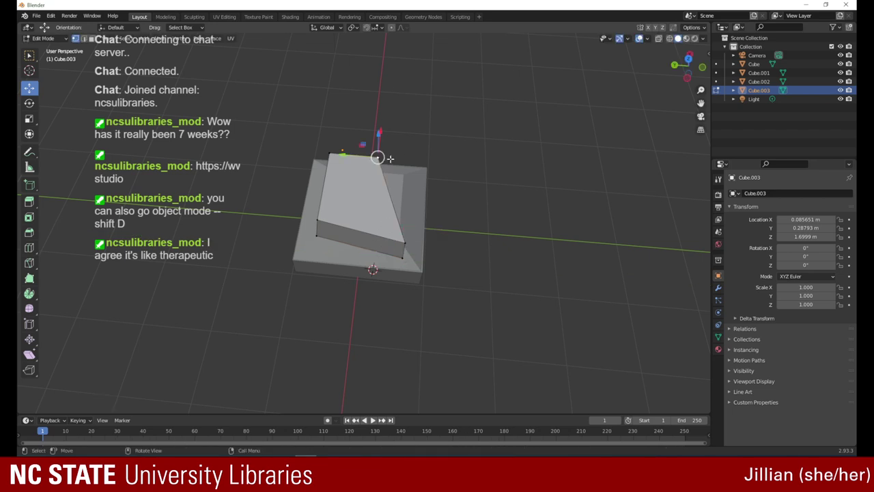
drag(347, 154, 413, 159)
drag(686, 68, 555, 51)
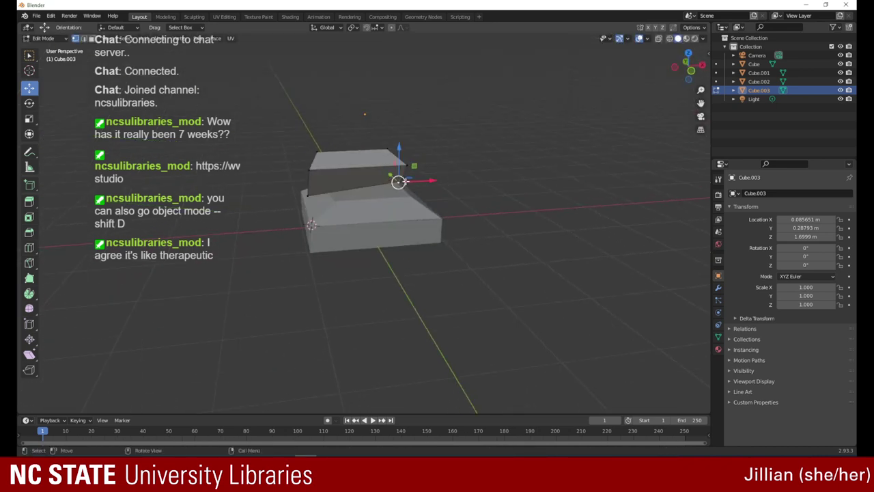
drag(394, 180, 398, 186)
drag(683, 62, 581, 54)
drag(372, 182, 354, 185)
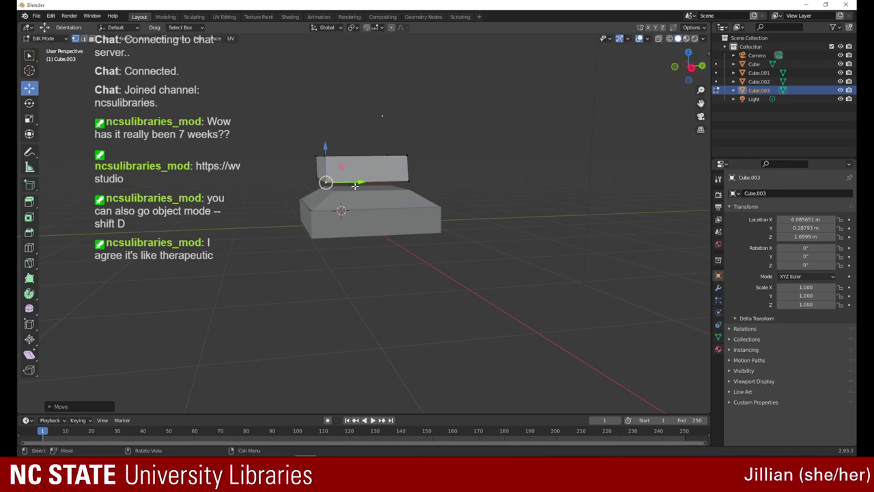
click(408, 180)
drag(438, 180, 433, 180)
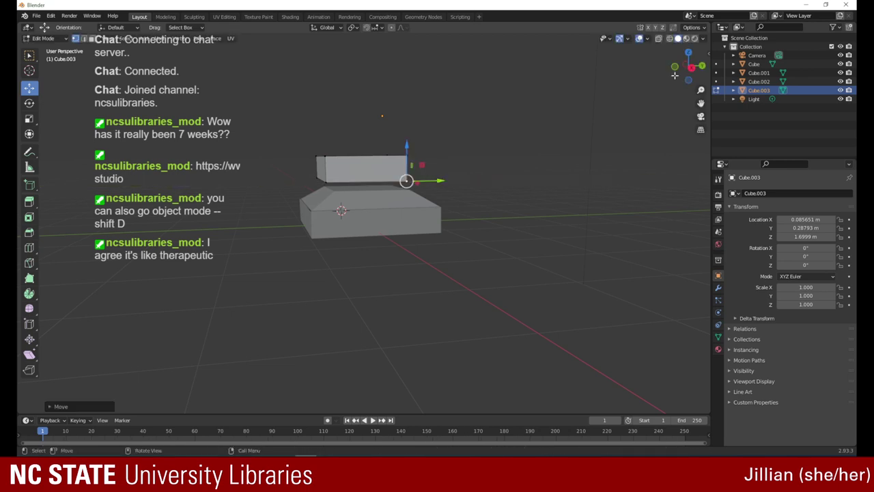
- Move the top slab's upper and lower −X/−Y corner vertices inward along +X to square up the −X edge
drag(687, 67, 667, 145)
click(310, 161)
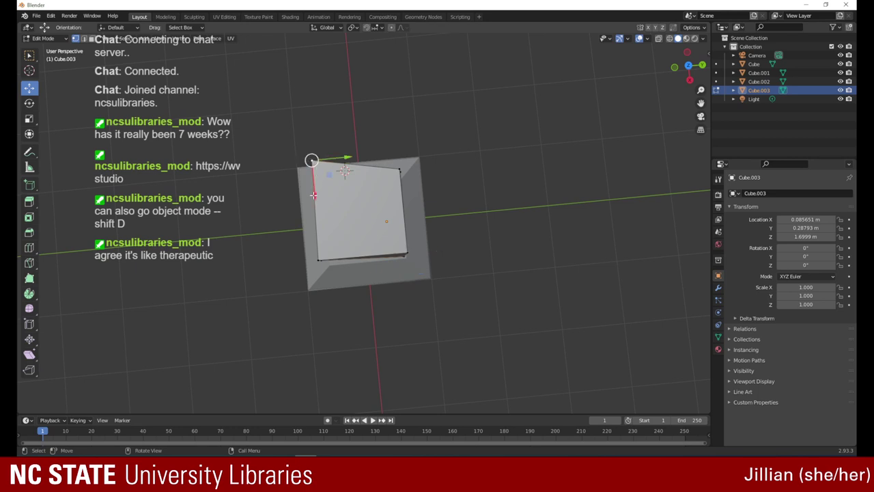
drag(313, 195, 322, 212)
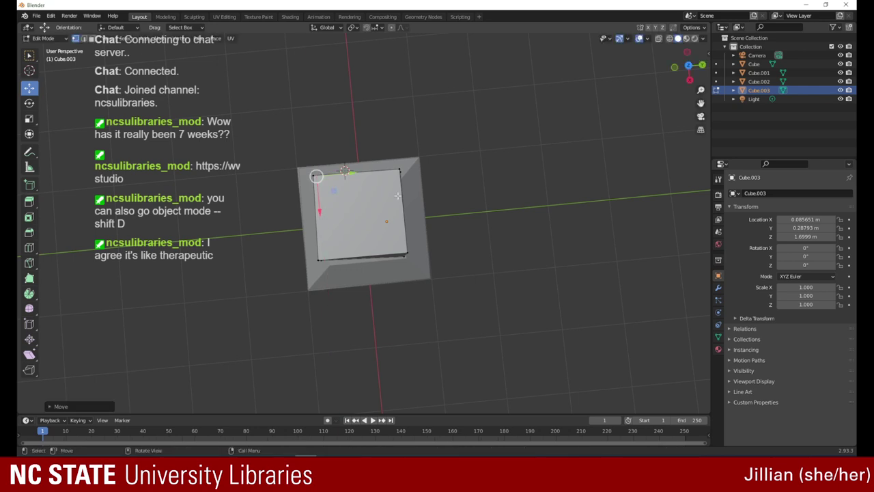
- Nudge the lower vertices on the top slab's +Y face slightly inward along X, at both the +X and −X corners
drag(687, 71, 594, 53)
drag(700, 90, 685, 68)
click(300, 170)
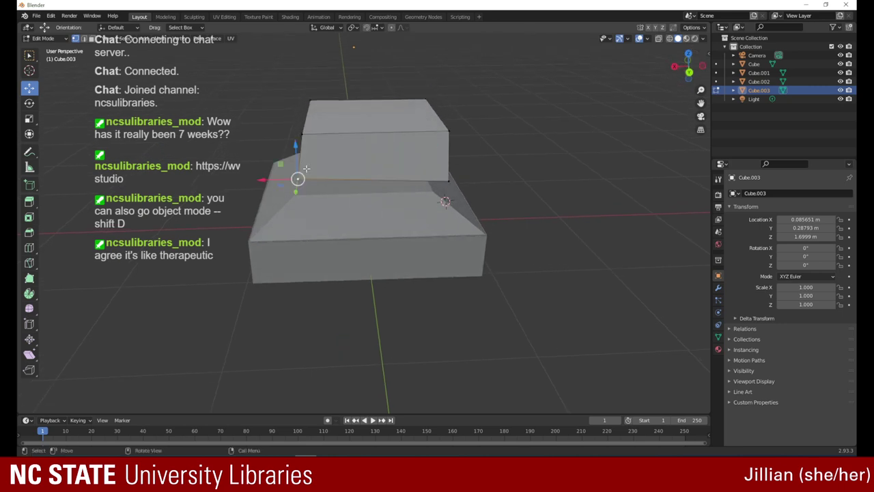
drag(268, 181, 274, 179)
click(445, 177)
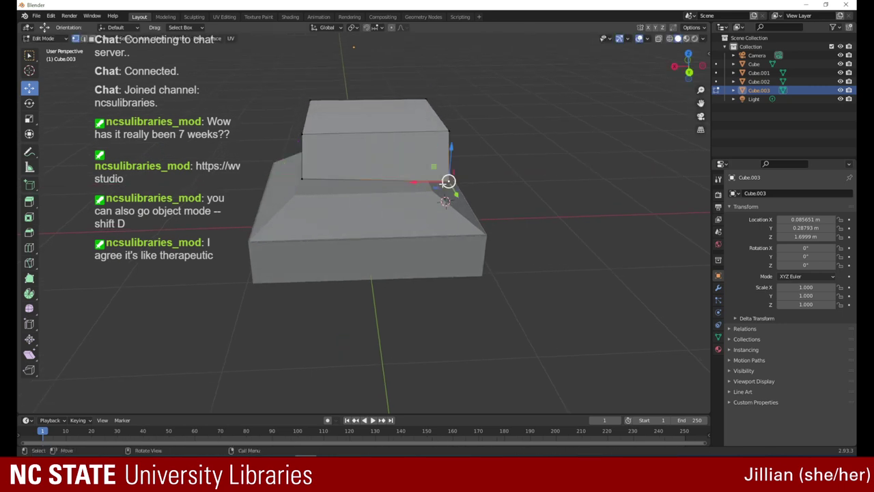
drag(416, 182, 411, 182)
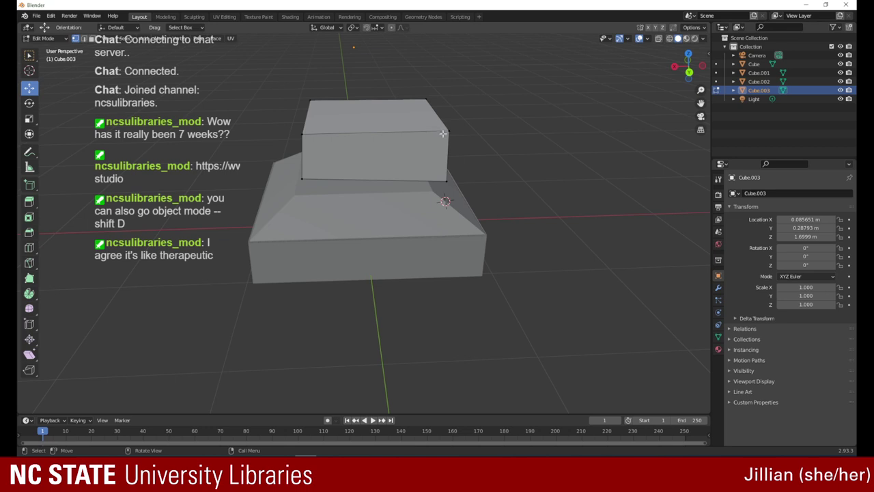
- Lower the top slab's upper −X/+Y vertex along Z and nudge the lower −X/+Y vertex slightly inward along Y
click(444, 133)
drag(451, 94, 451, 106)
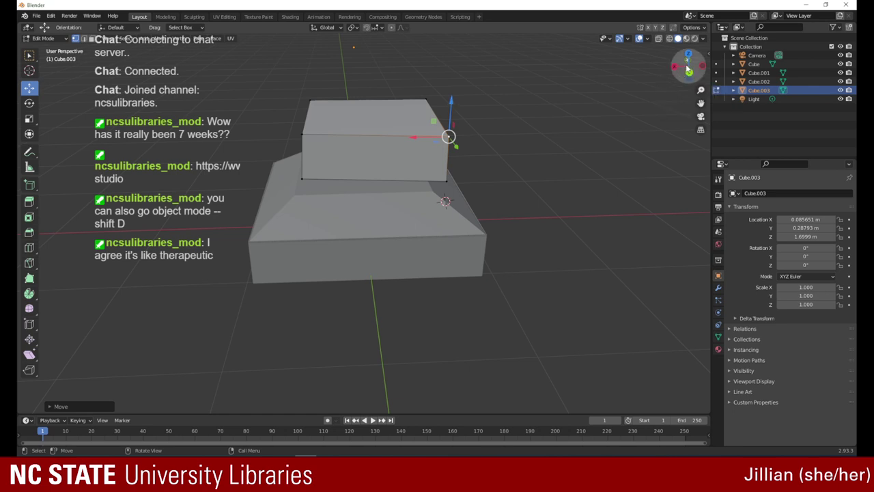
drag(690, 71, 549, 63)
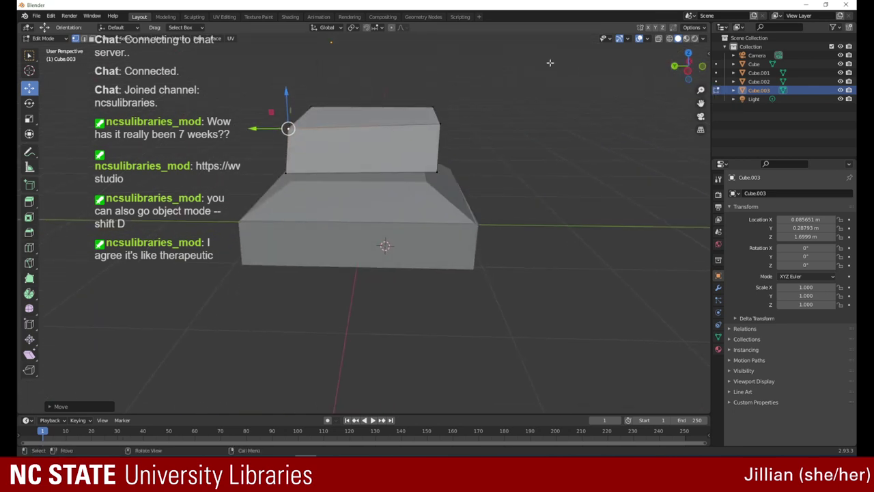
click(288, 168)
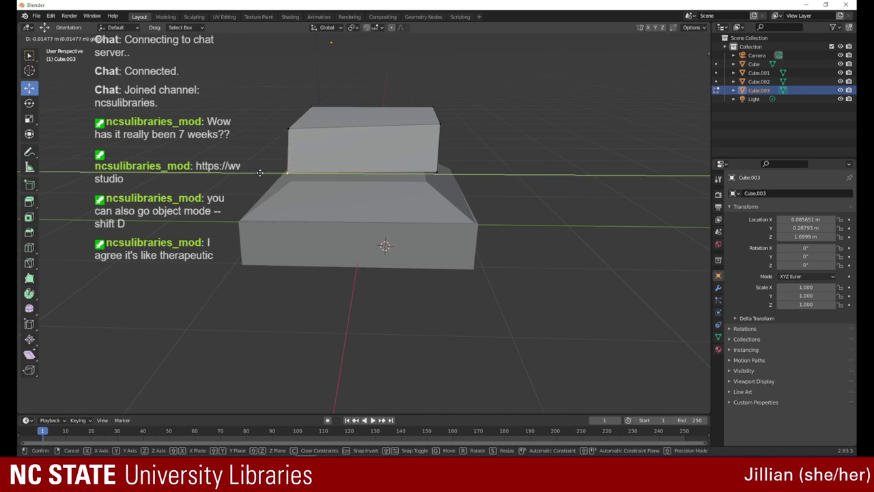
- Lower both upper vertices of the top slab's −Y face along Z and nudge the lower −X/−Y vertex inward along +X
click(418, 128)
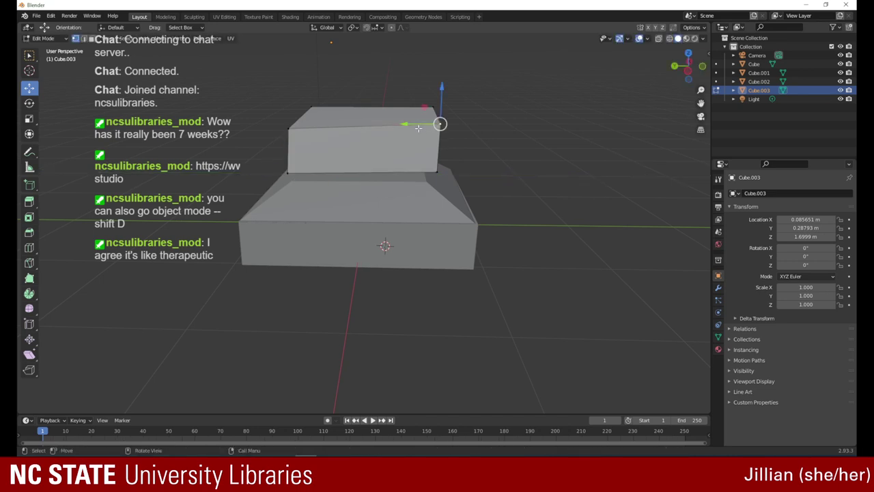
drag(442, 84, 440, 95)
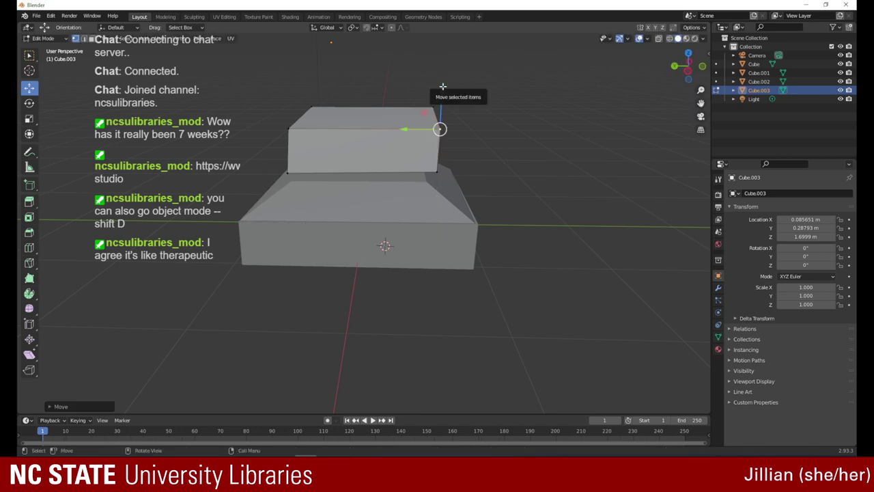
drag(686, 66, 576, 62)
click(445, 116)
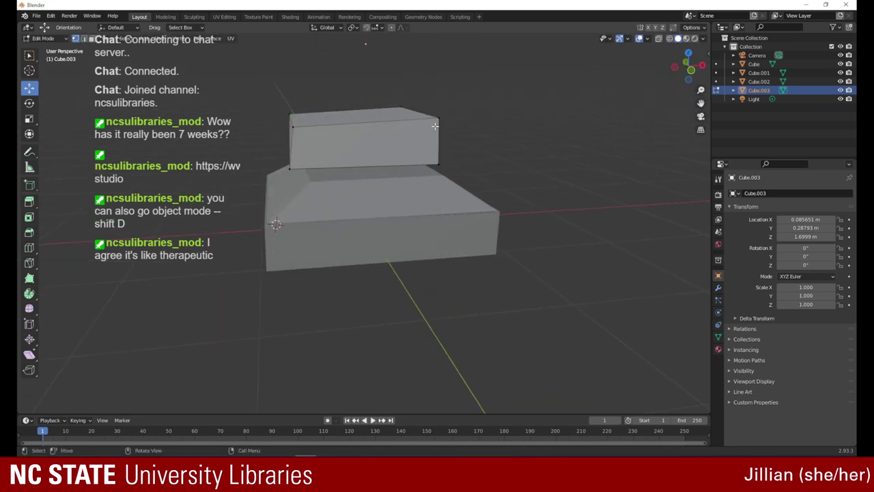
click(435, 125)
drag(441, 87, 440, 92)
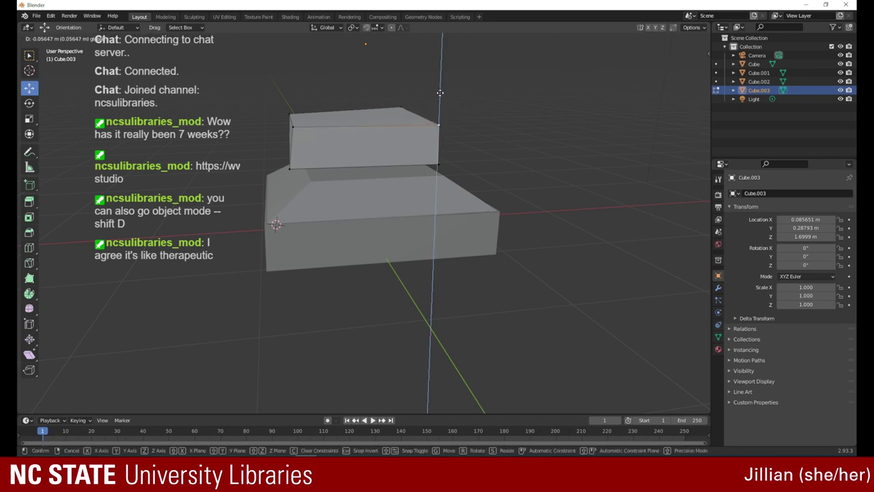
click(439, 92)
click(289, 169)
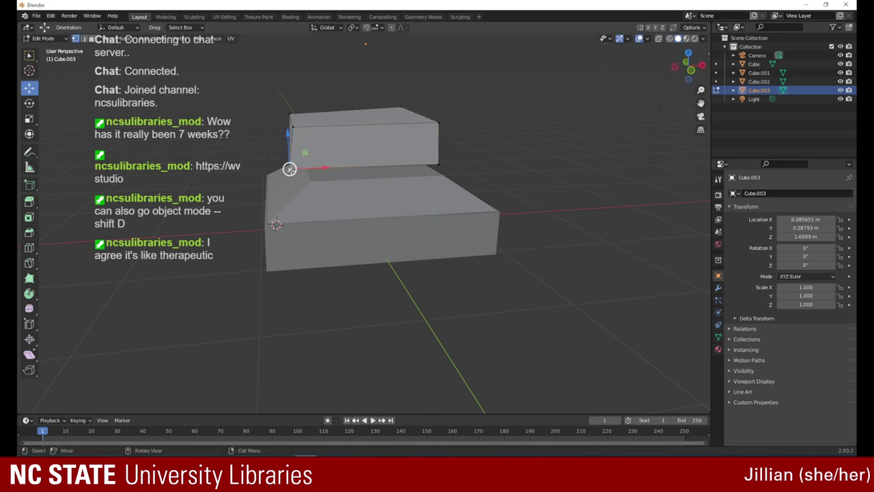
drag(326, 169, 333, 169)
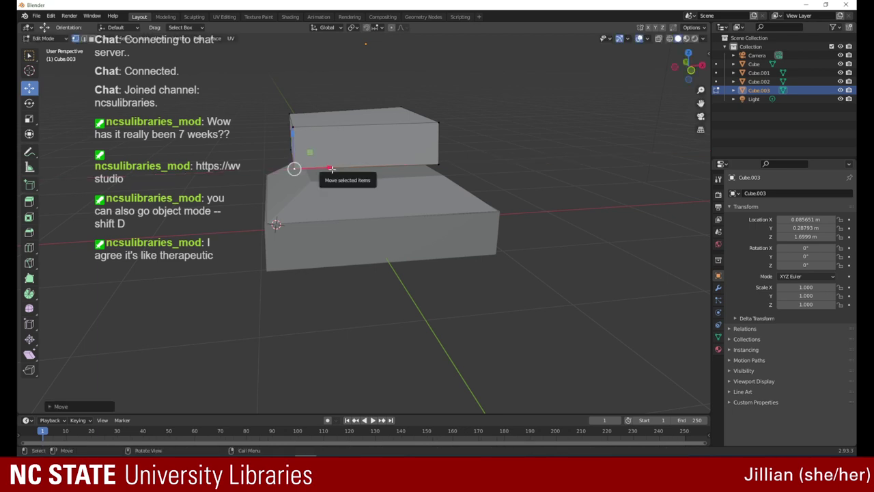
- From above, move the top slab's upper +X/+Y vertex inward along −Y and its upper −X/−Y vertex inward along +X
drag(690, 70, 672, 147)
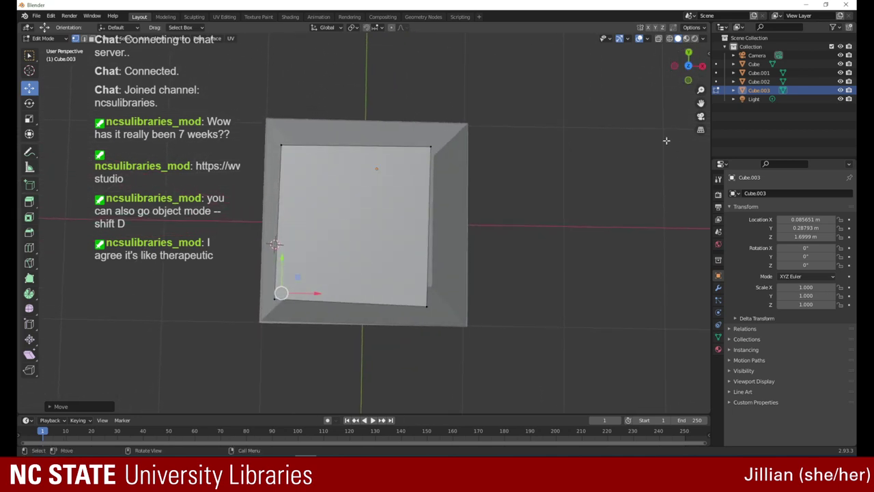
click(430, 146)
drag(432, 115, 432, 121)
click(274, 298)
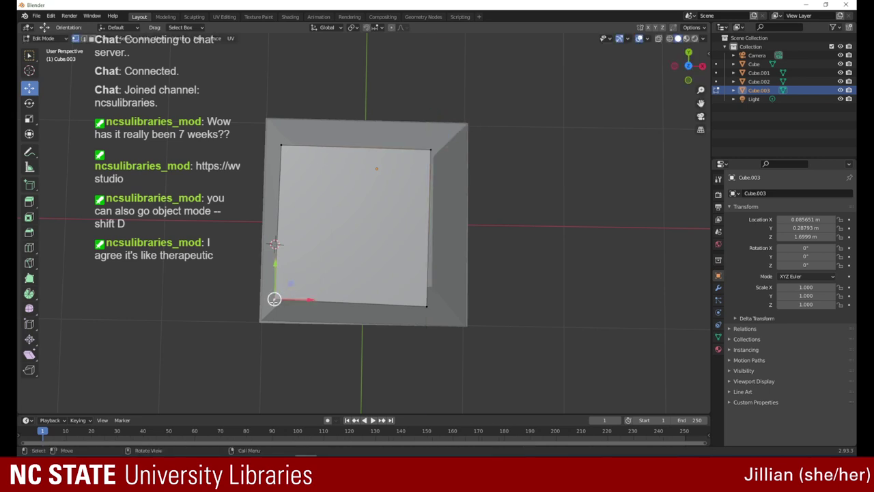
drag(308, 299, 311, 299)
drag(313, 300, 312, 300)
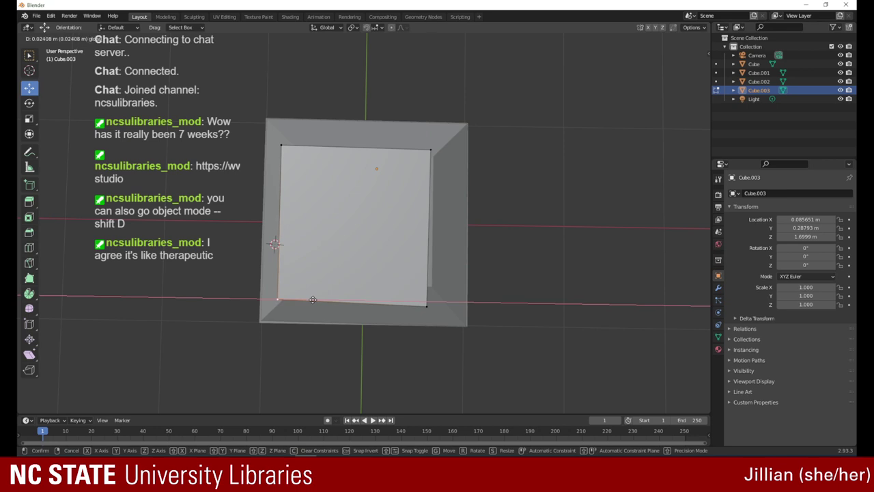
click(313, 300)
- Move the top slab's upper +X/−Y vertex inward along +Y and slightly outward along +X
click(427, 305)
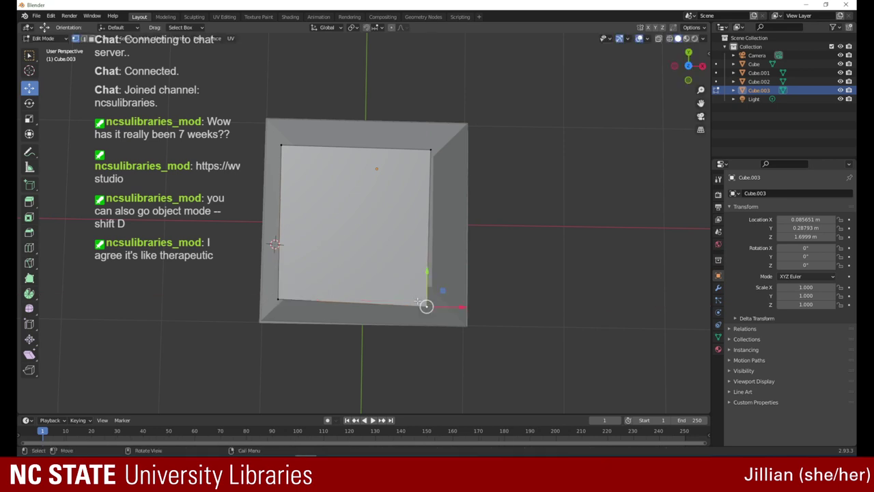
drag(426, 286, 427, 275)
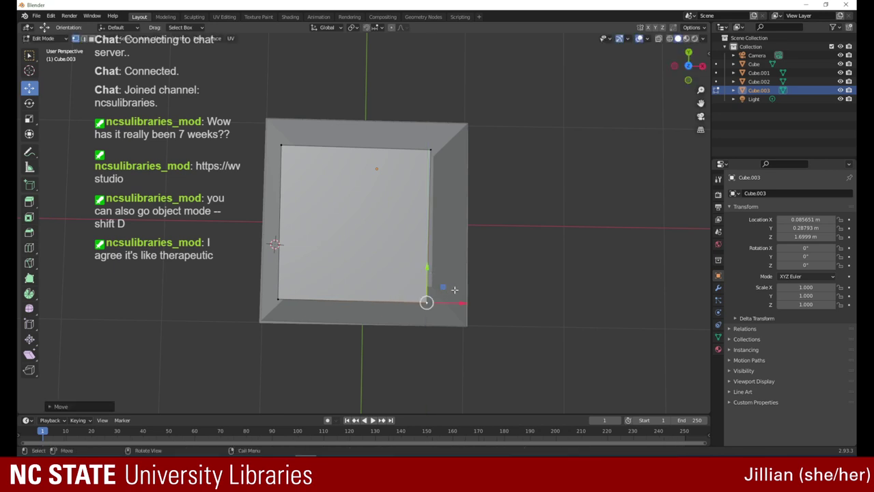
drag(460, 303, 465, 302)
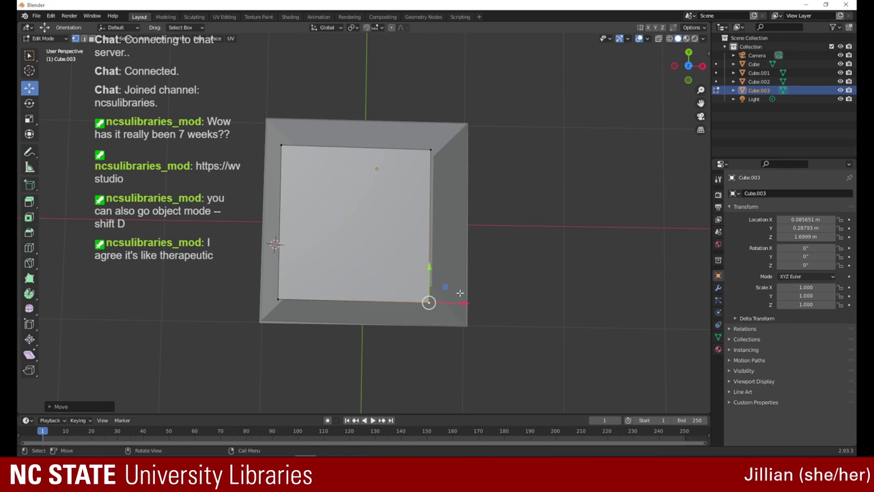
- Nudge the top slab's upper +X/+Y vertex slightly outward along +Y and its upper −X/−Y vertex slightly outward along −X
click(416, 168)
click(430, 149)
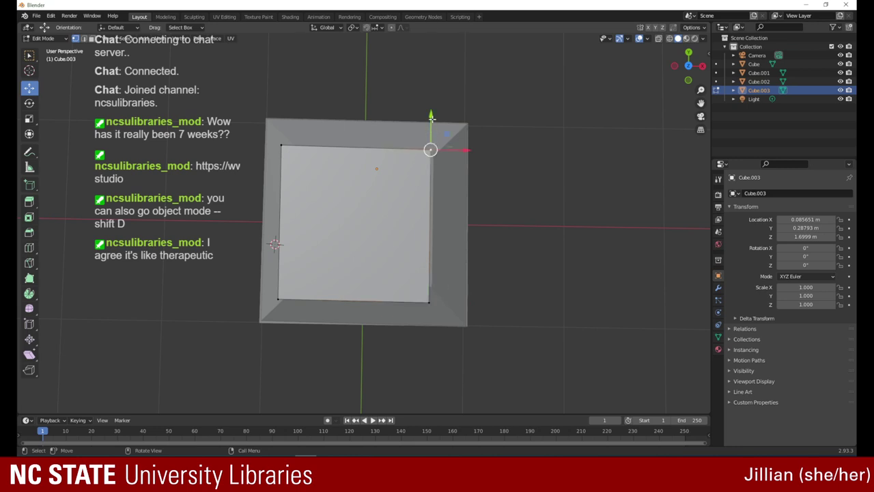
drag(430, 114, 431, 112)
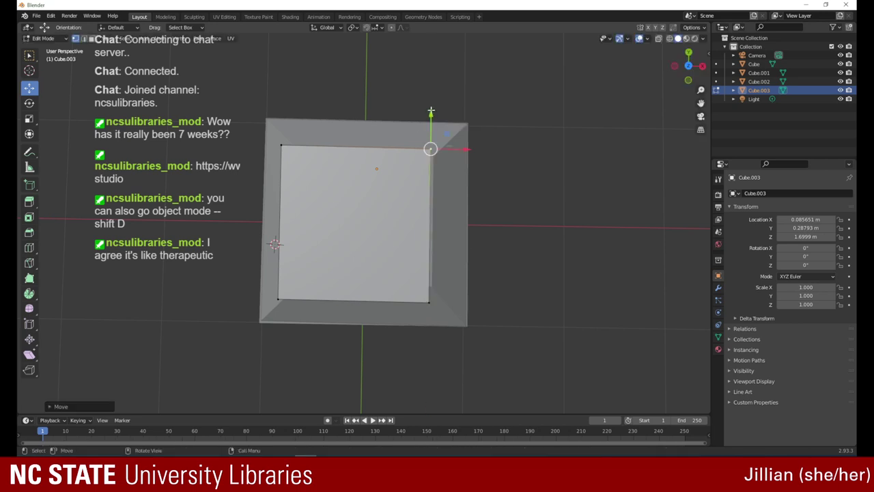
click(279, 297)
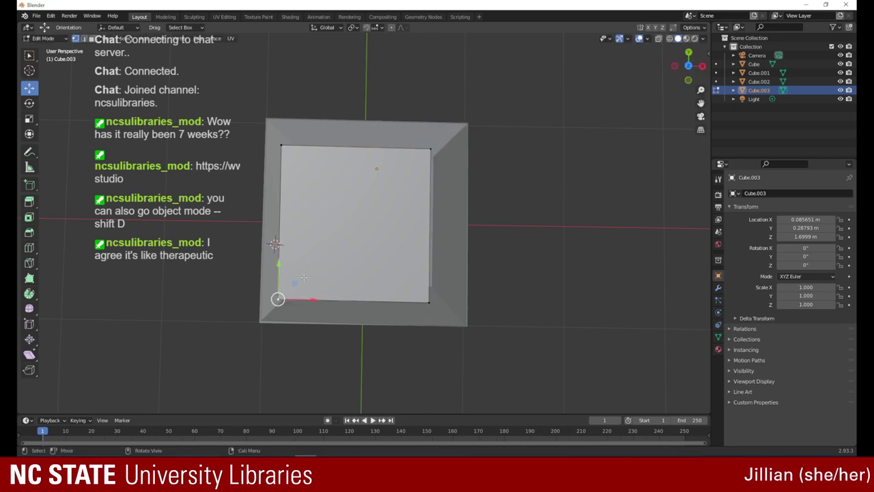
drag(310, 301, 305, 299)
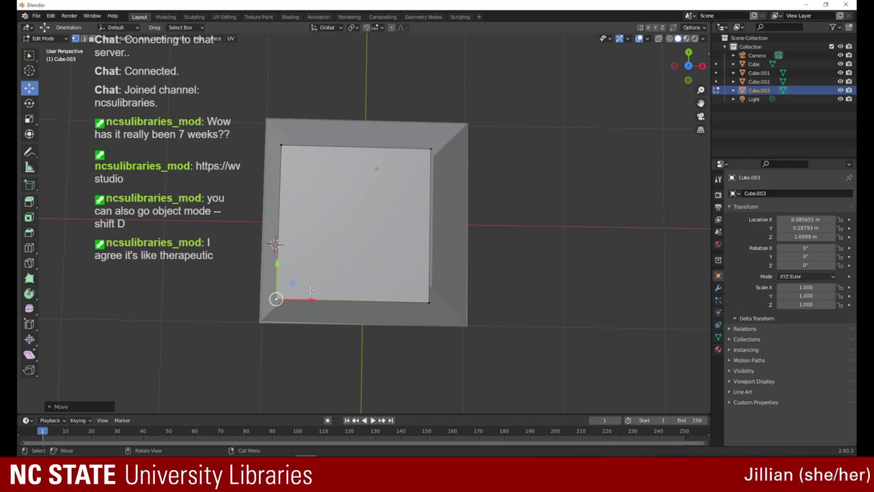
- Lower the top slab's upper +X/+Y vertex along Z to level the edge, and nudge the lower +X/+Y vertex slightly outward along +Y
drag(687, 65, 555, 64)
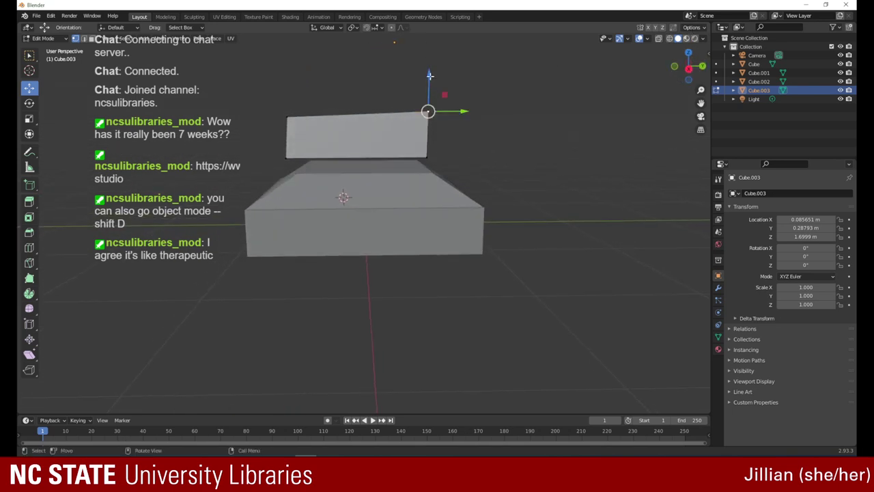
drag(429, 75, 427, 85)
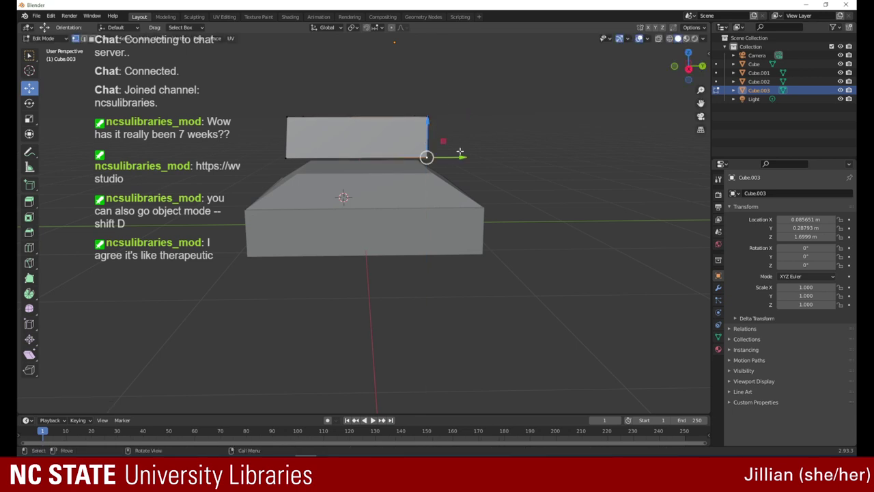
drag(464, 158, 425, 156)
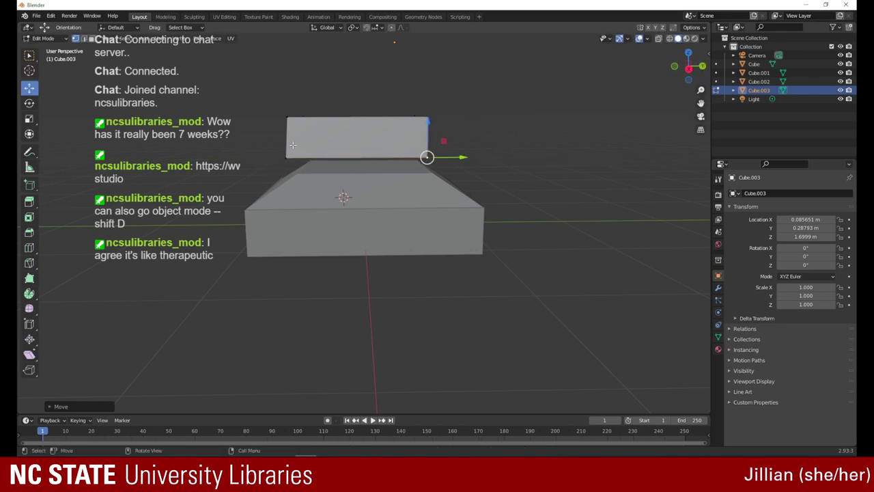
- Nudge a lower corner vertex of the upper block slightly along Y, toward the block's centre
drag(686, 68, 620, 92)
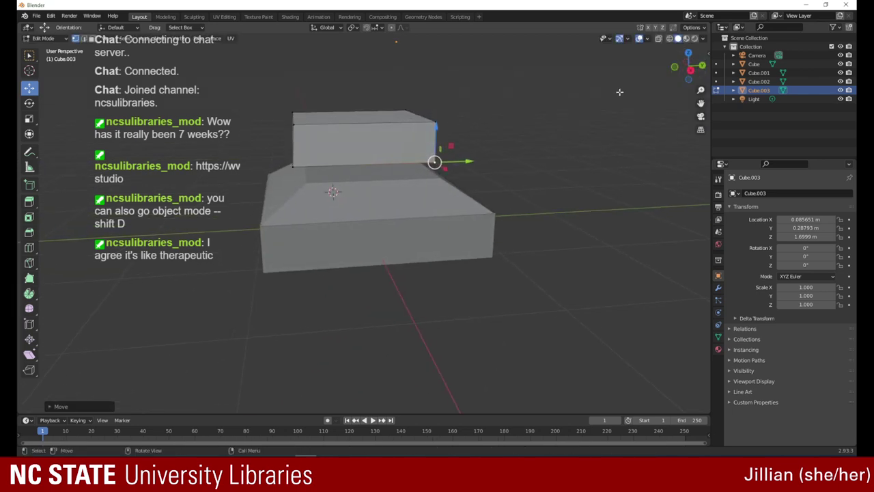
click(308, 166)
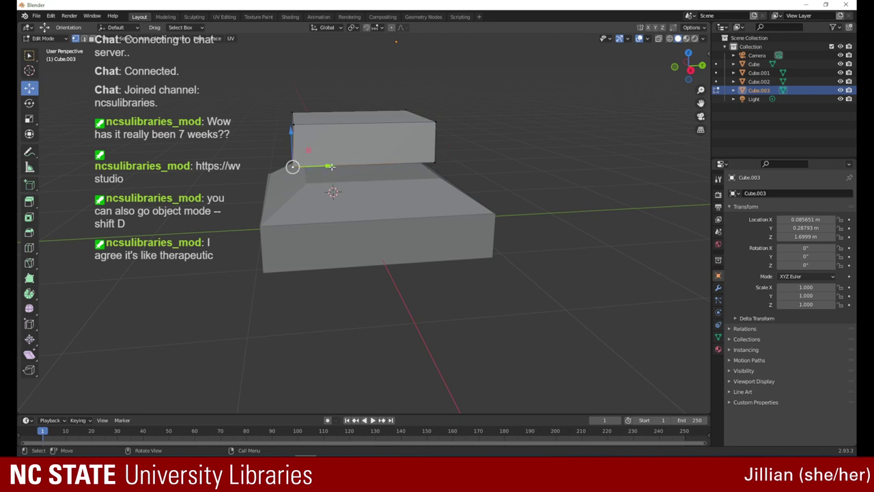
drag(330, 166, 336, 167)
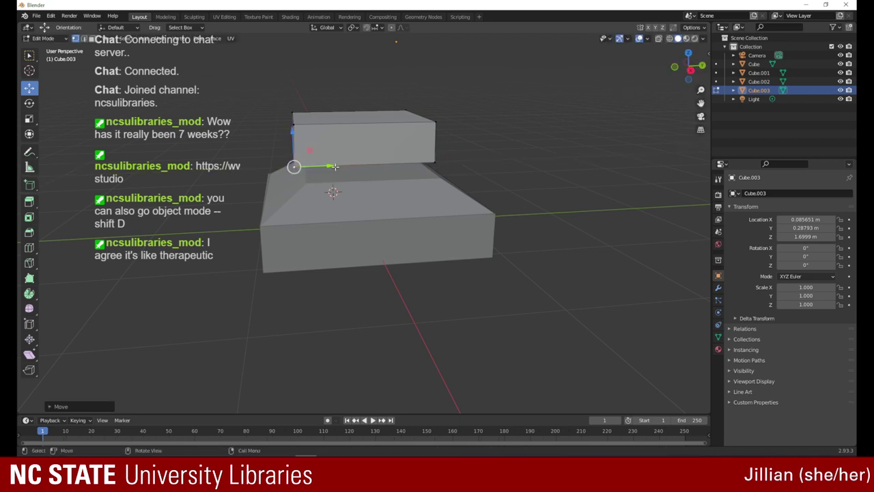
- Raise the lower corner vertex on another side of the upper block slightly along Z and shift it inward along Y
drag(686, 69, 490, 57)
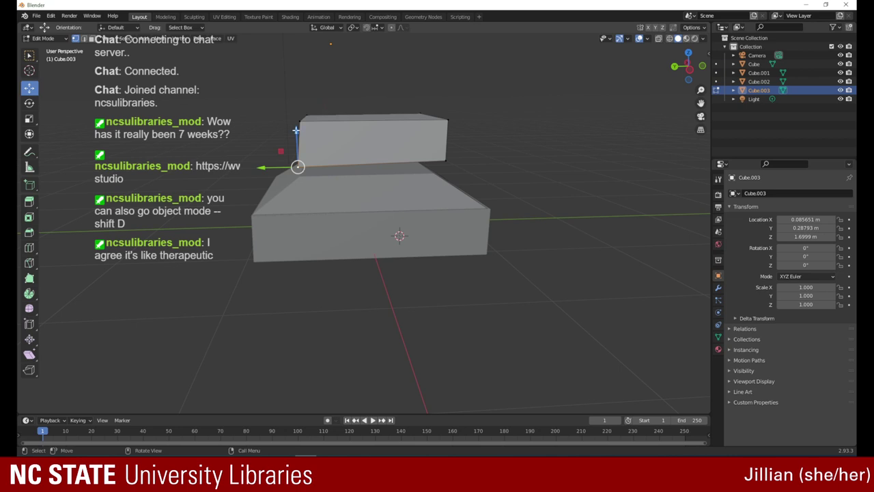
drag(298, 134, 296, 125)
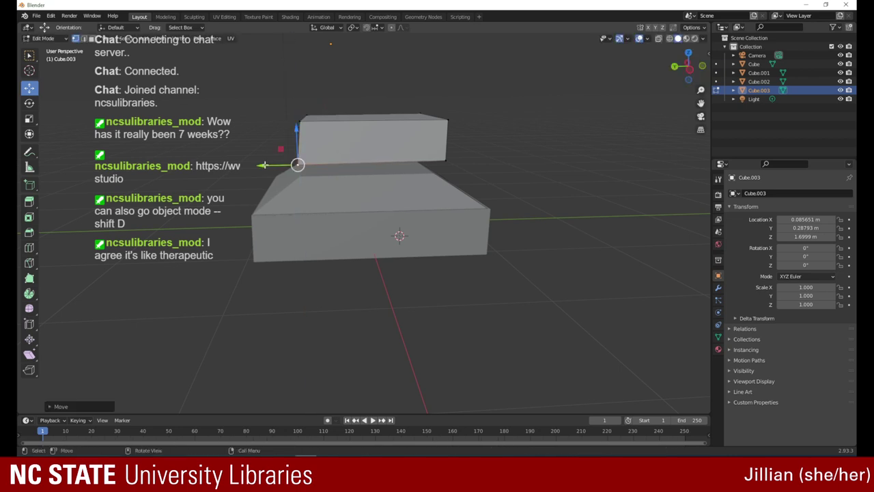
drag(268, 165, 272, 163)
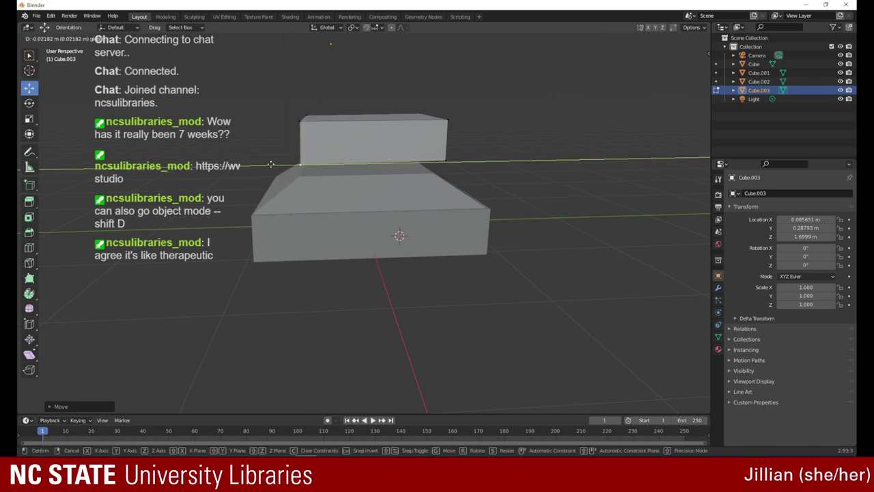
click(270, 165)
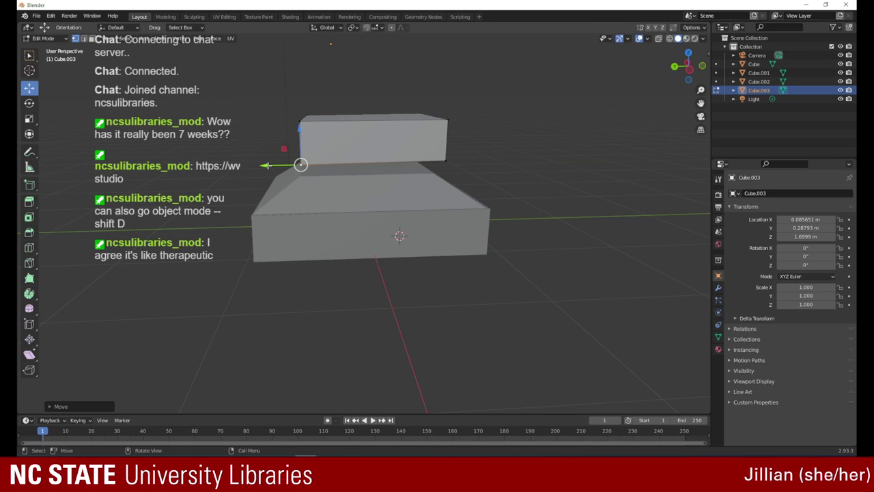
drag(299, 127, 299, 125)
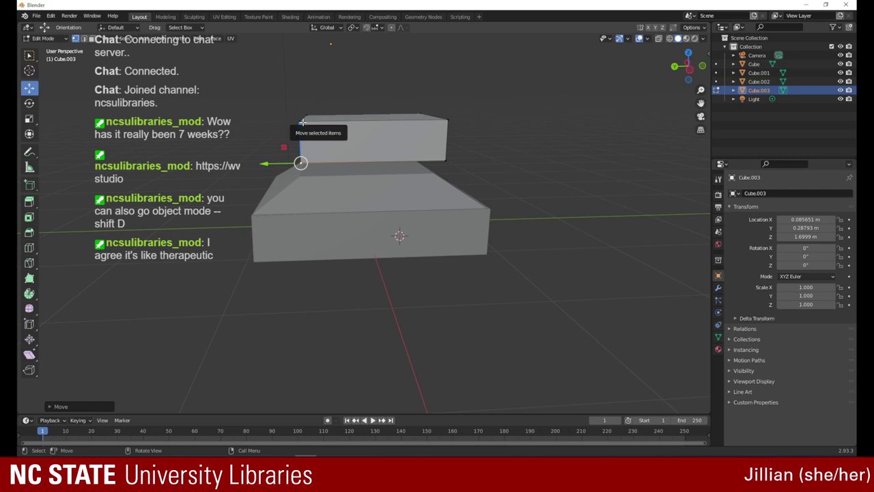
- Examine the upper block's shape and its alignment over the tapered base from the sides and from above
drag(688, 66, 589, 67)
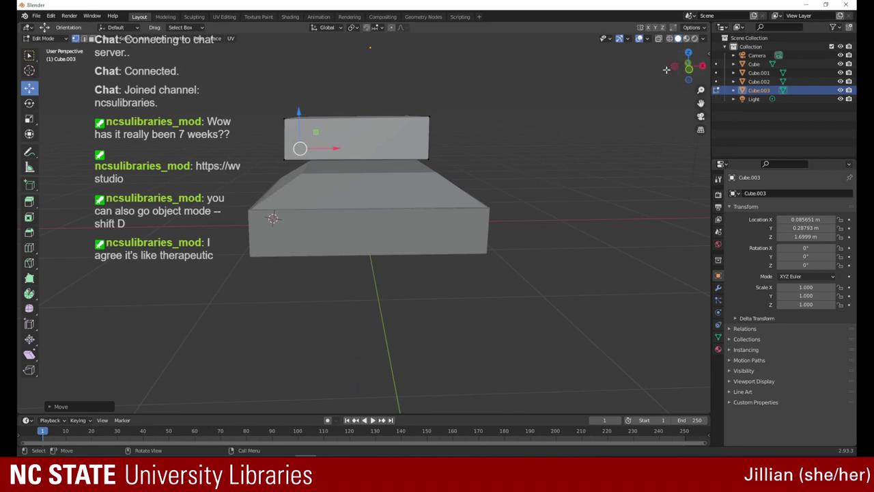
drag(690, 66, 578, 146)
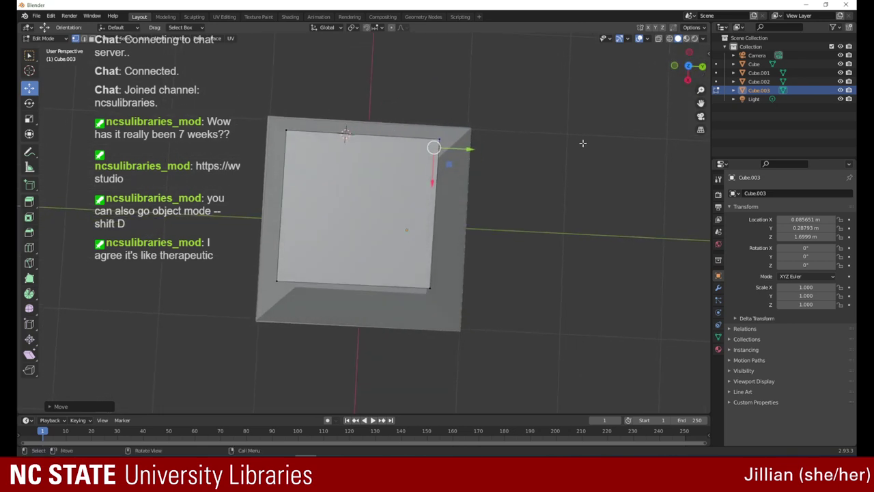
drag(688, 66, 691, 31)
click(688, 65)
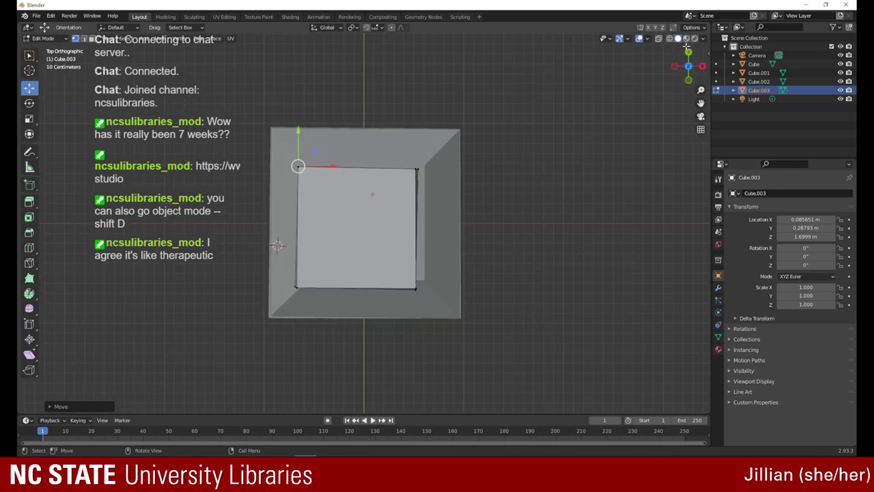
click(691, 45)
drag(696, 74, 688, 50)
drag(700, 89, 695, 146)
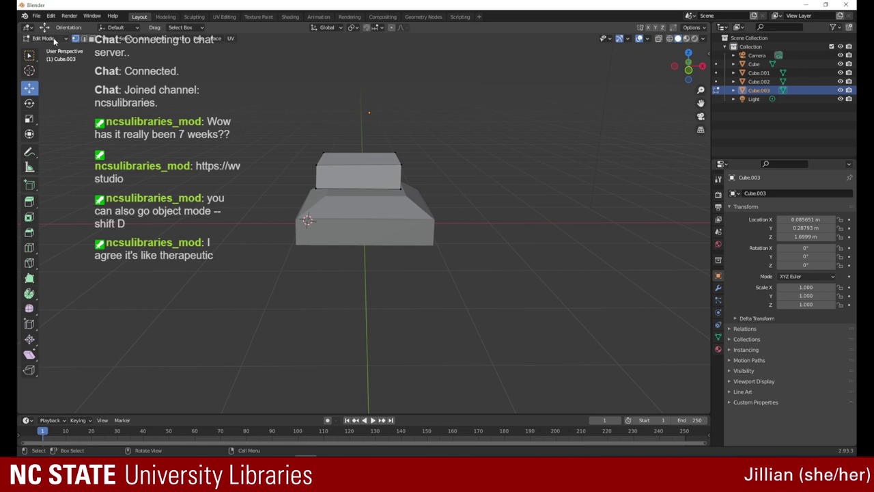
- In Object Mode, reposition the upper block over the tapered base at about X 0.187 m, Y 0.348 m and Z 1.594 m
click(48, 39)
click(47, 49)
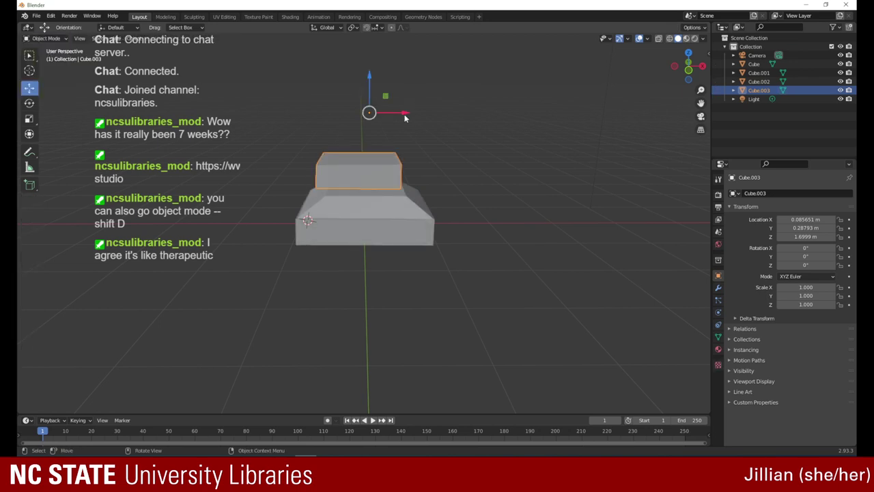
drag(405, 115, 412, 113)
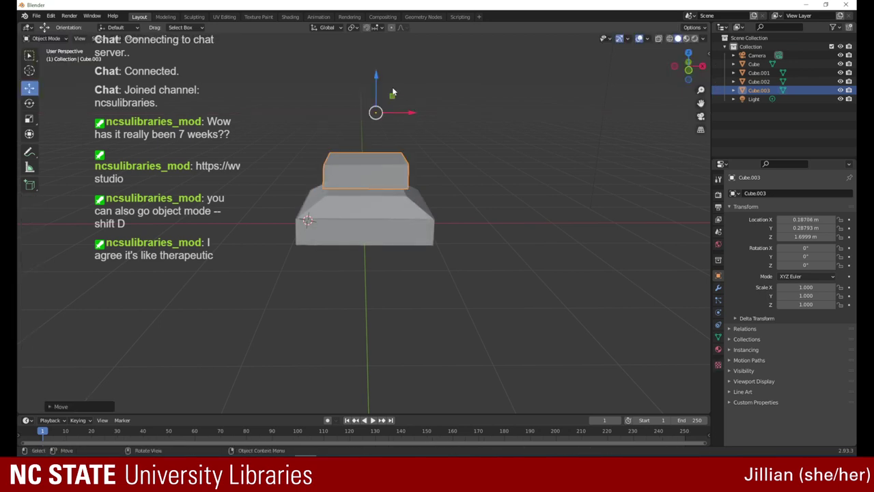
drag(374, 78, 375, 88)
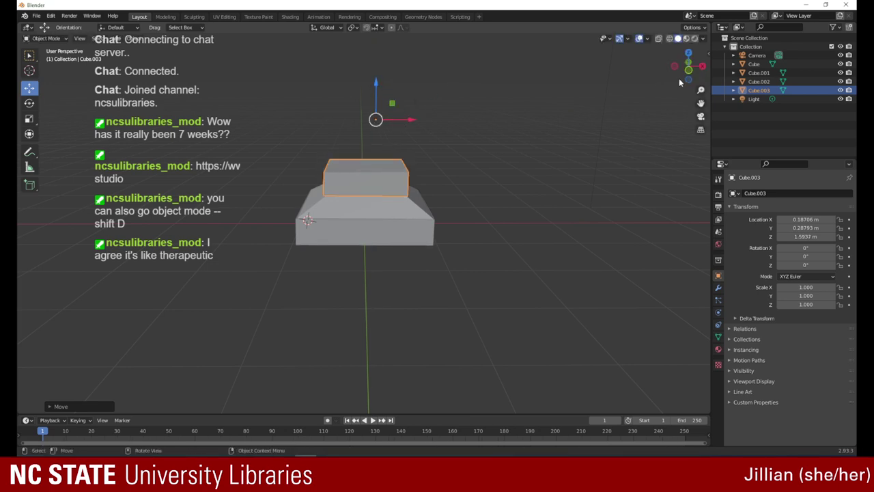
drag(679, 78, 591, 53)
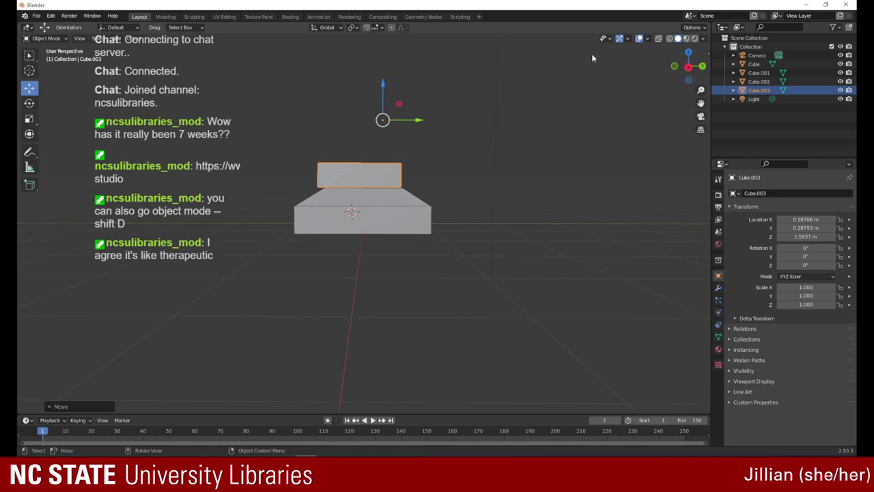
click(592, 58)
click(368, 178)
drag(416, 122, 422, 121)
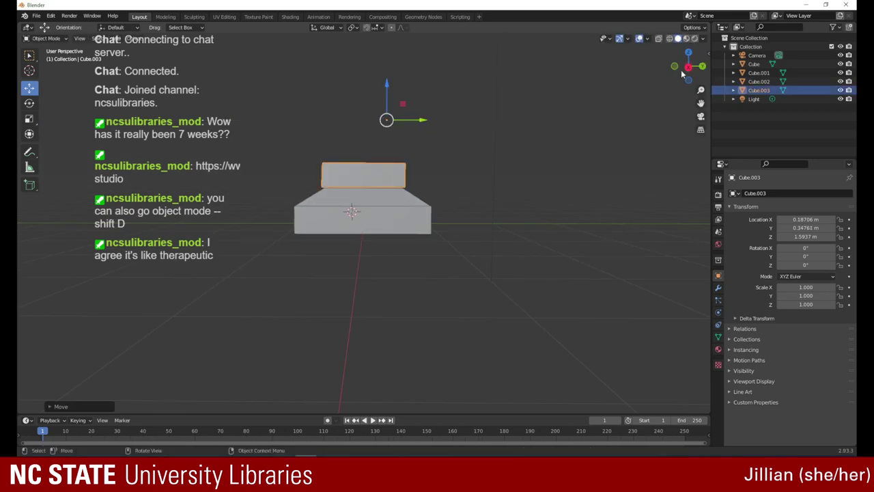
- In Edit Mode, nudge one lower corner vertex of the upper block slightly inward along X
drag(681, 70, 586, 73)
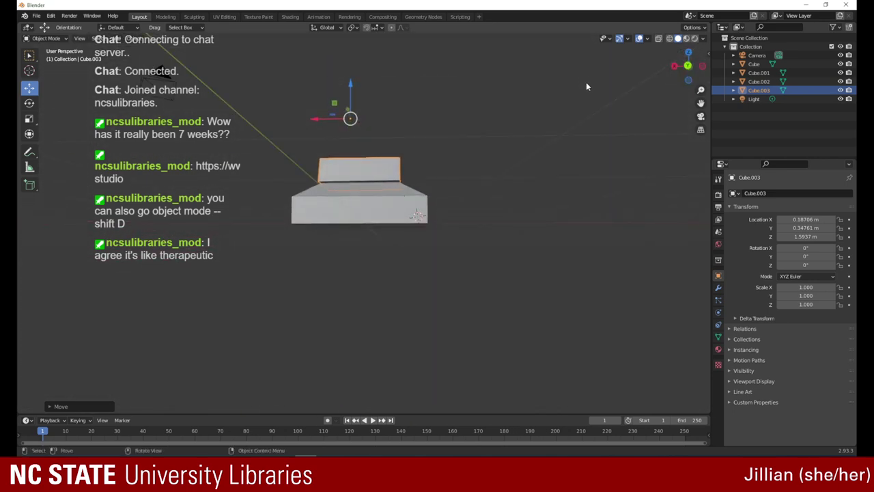
drag(676, 68, 688, 88)
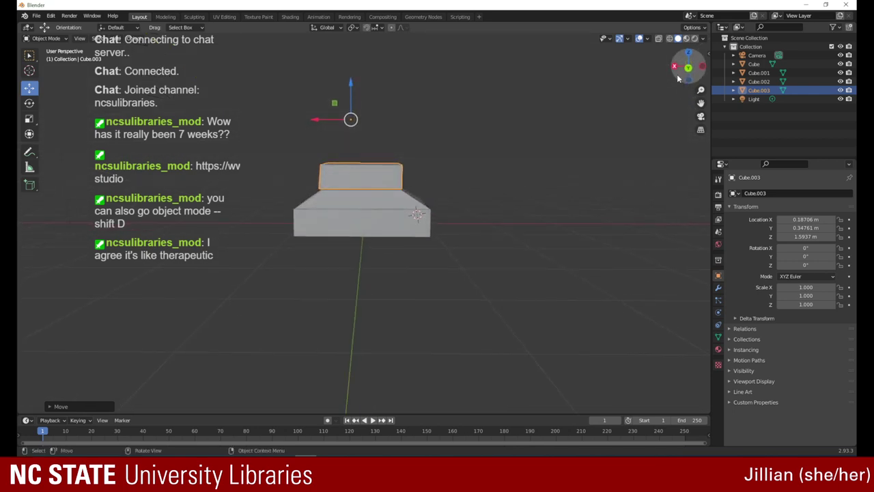
click(45, 38)
click(51, 59)
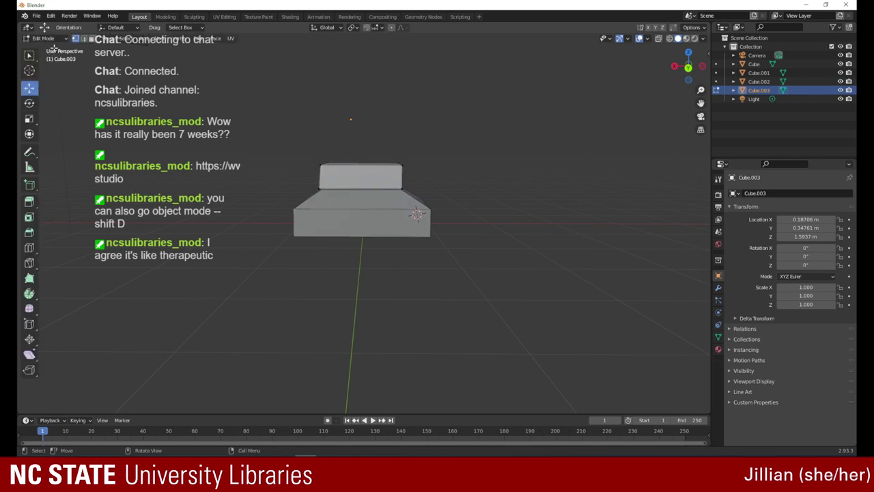
click(332, 183)
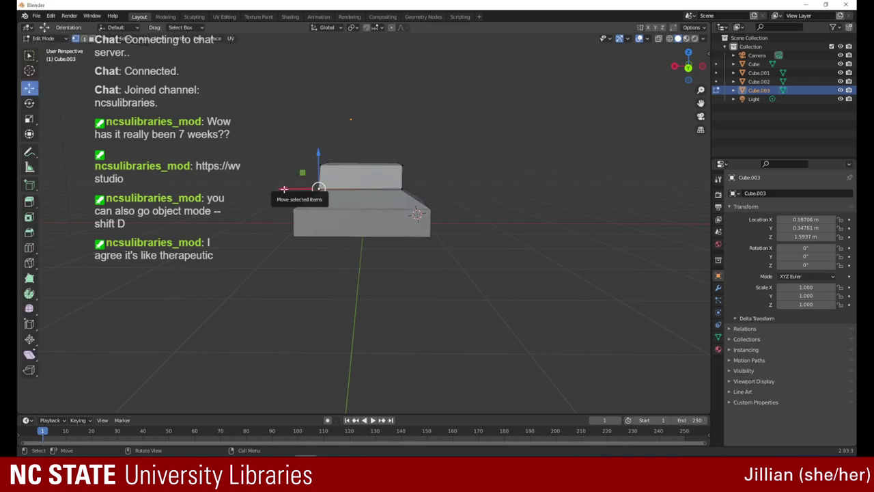
drag(287, 188, 287, 190)
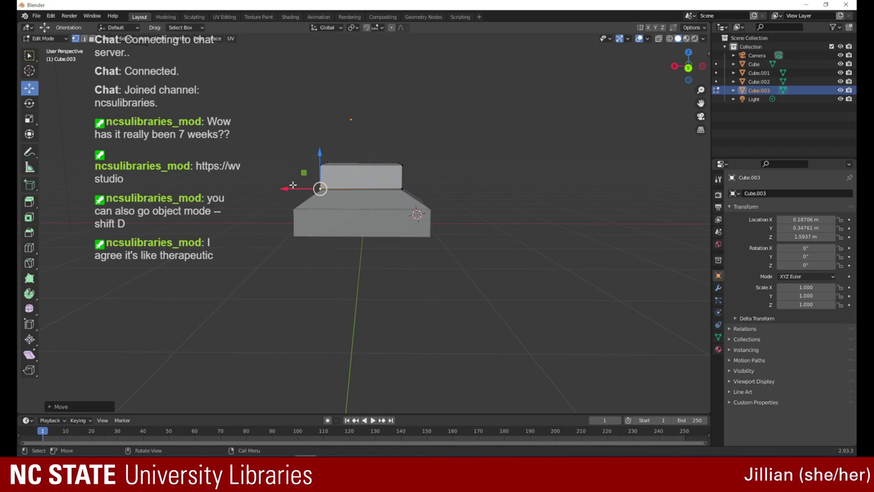
- Return to Object Mode and lower the upper block to about Z 1.580 m
click(29, 56)
drag(687, 68, 604, 62)
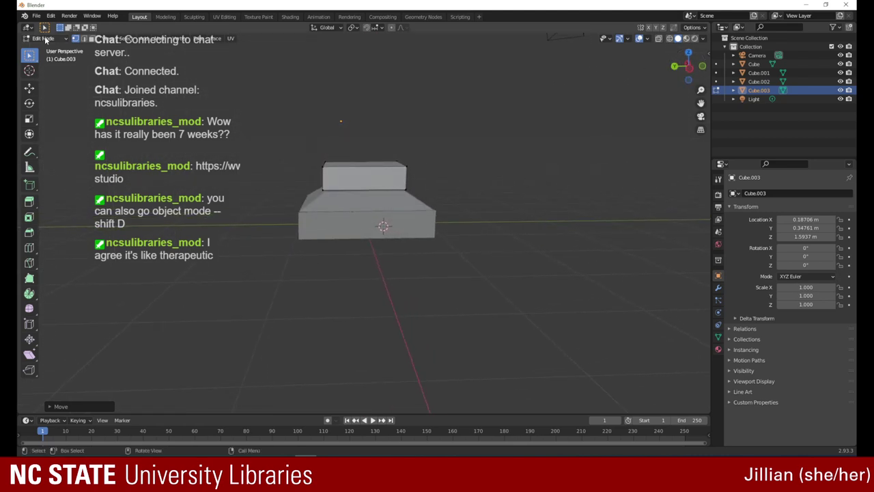
click(46, 38)
click(48, 51)
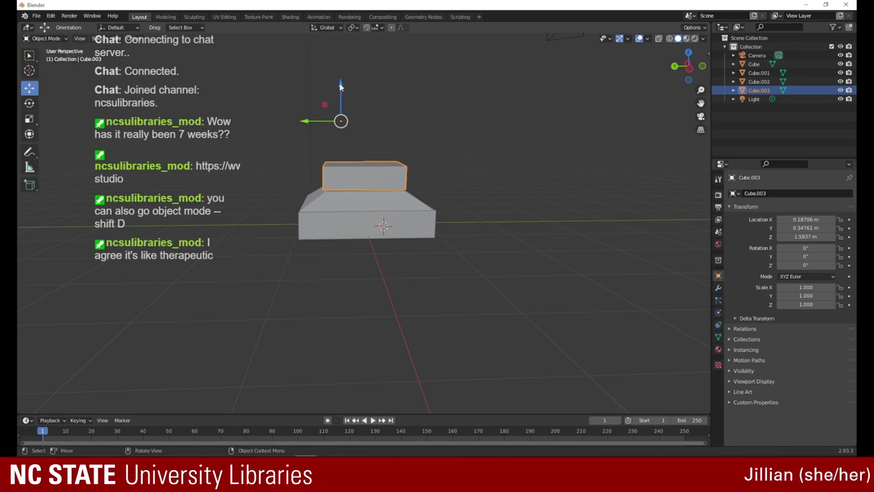
drag(340, 86, 340, 87)
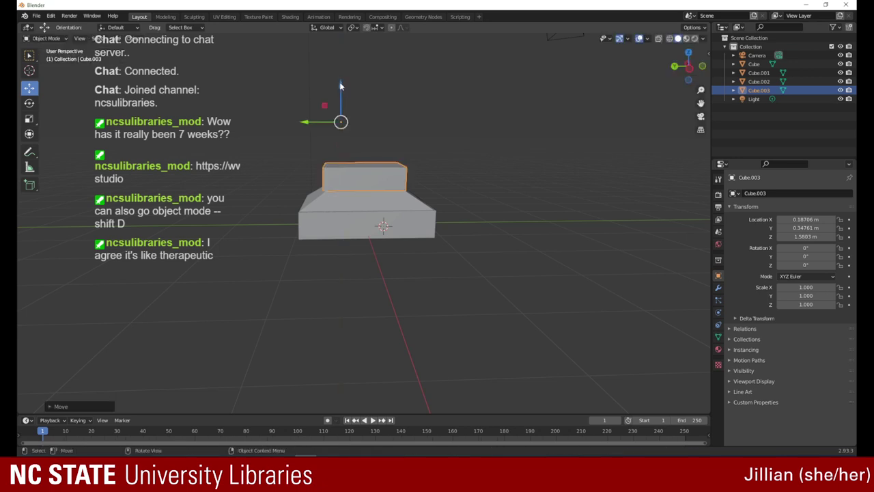
- Duplicate the tapered roof section beneath the upper block and place the copy beside the building, about 5.1 m along X
drag(687, 67, 590, 66)
drag(694, 80, 676, 177)
click(91, 114)
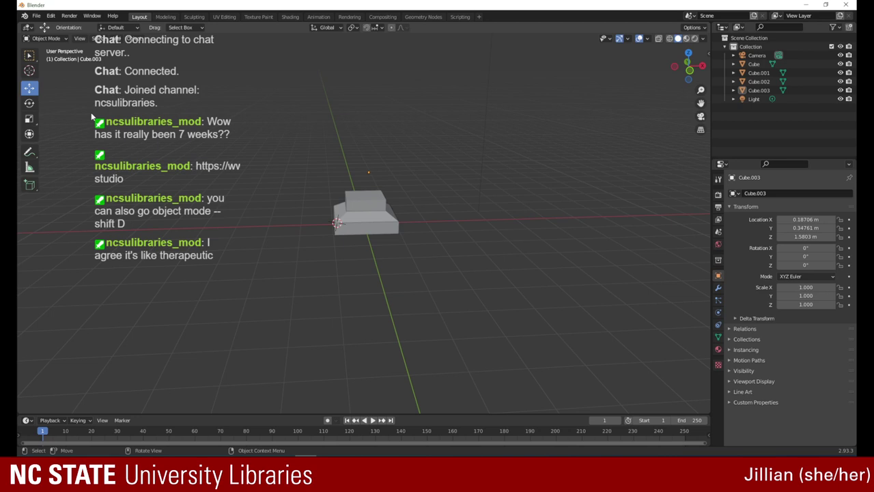
click(379, 219)
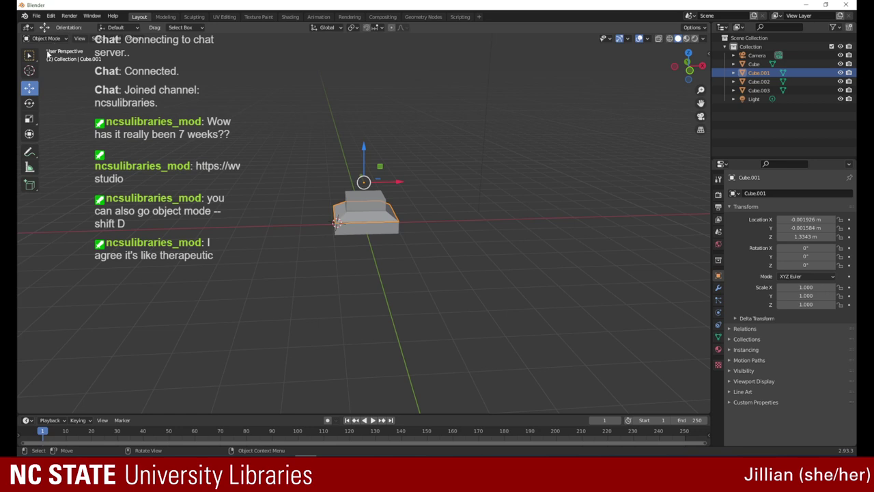
key(shift+d)
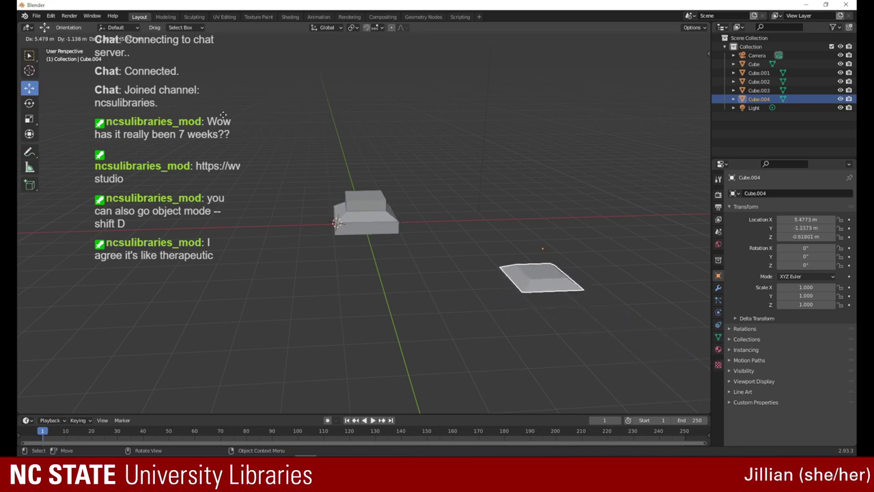
click(213, 71)
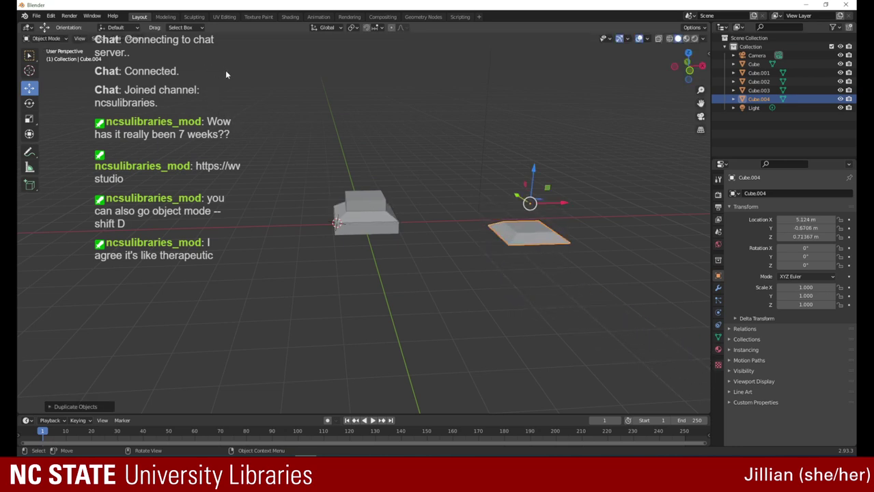
- Move the copied roof above the upper block, to about X 0.019 m, Y -0.081 m and Z 2.170 m
drag(535, 174, 535, 154)
drag(567, 184, 466, 183)
drag(437, 155, 400, 158)
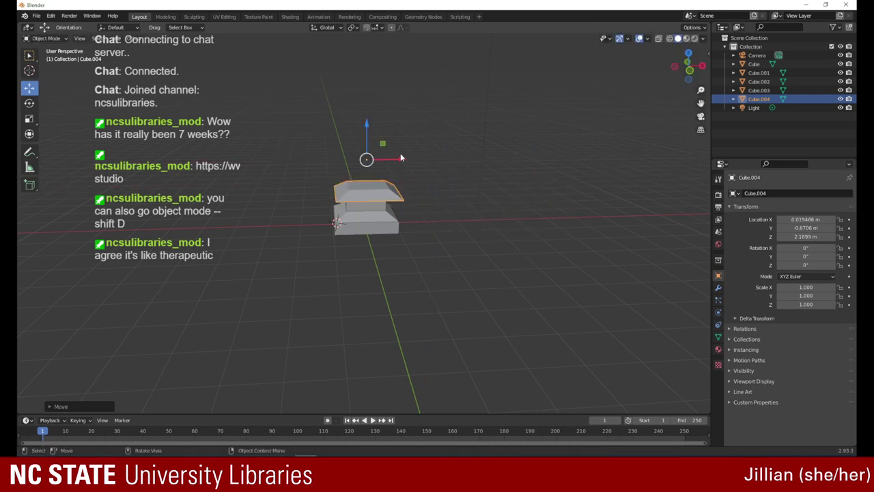
drag(685, 72, 578, 63)
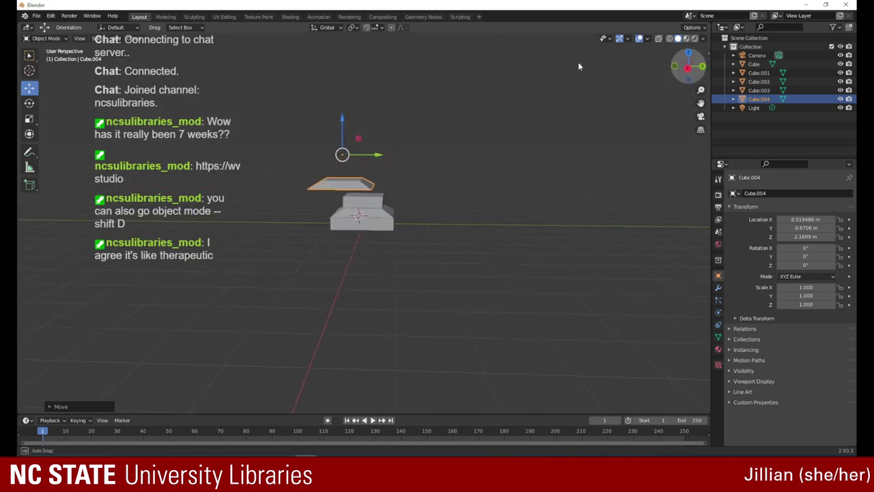
drag(380, 155, 400, 157)
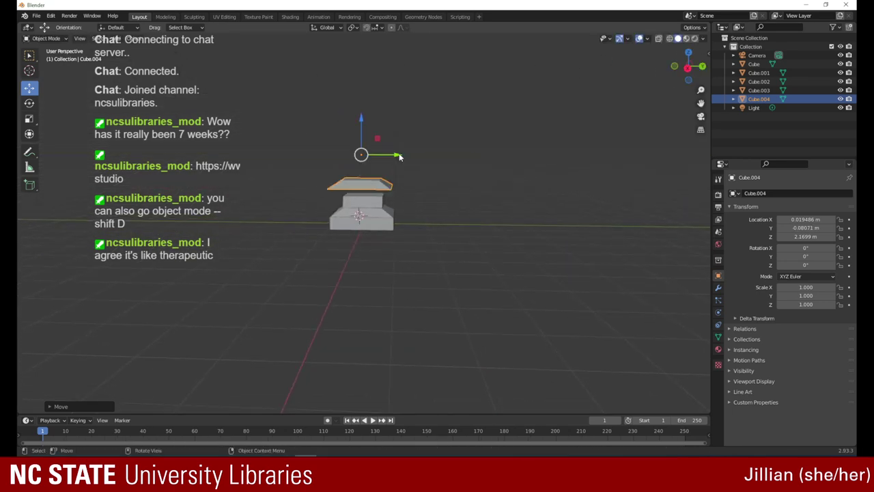
- Lower the copied roof onto the upper block, to about Z 1.938 m
drag(362, 120, 366, 115)
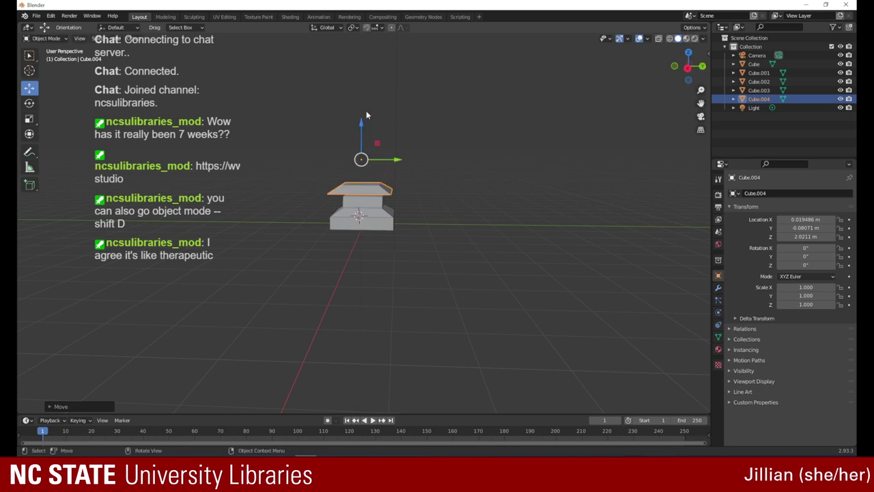
drag(687, 66, 581, 69)
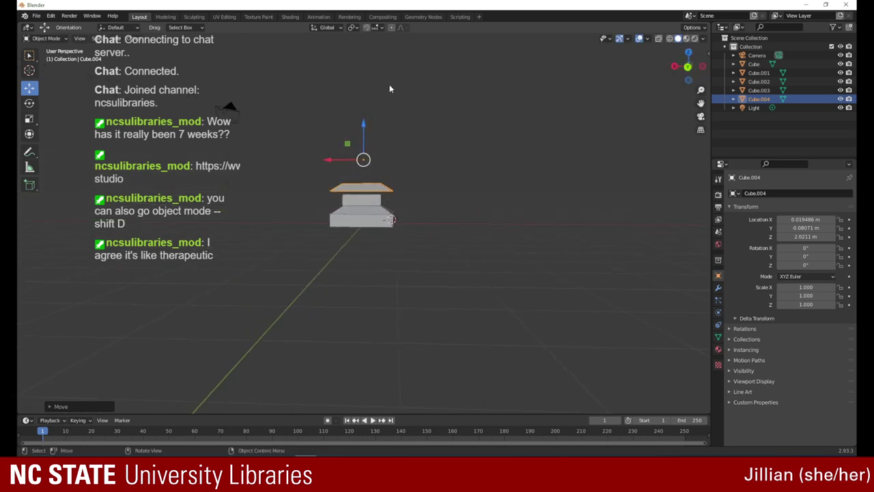
drag(363, 127, 365, 123)
drag(686, 66, 596, 83)
drag(699, 91, 647, 40)
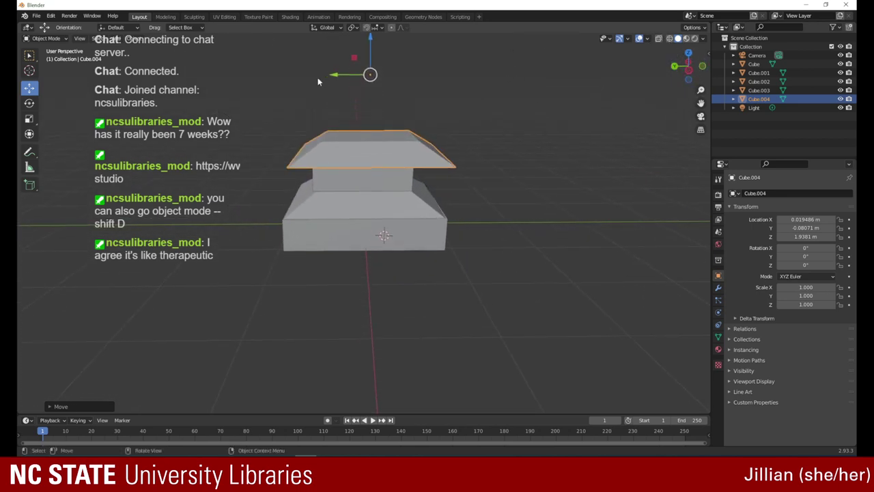
- Centre the copied roof over the upper block at about Y 0.023 m and switch it to Edit Mode
drag(333, 75, 325, 76)
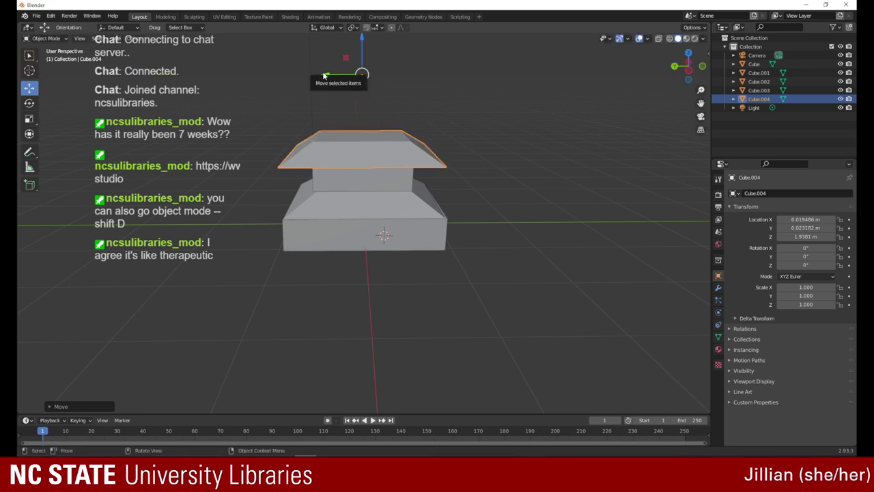
click(46, 38)
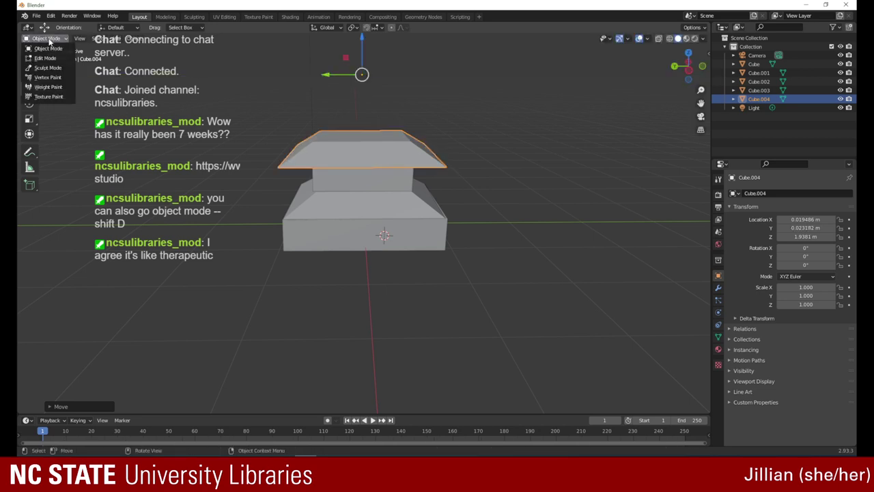
click(45, 58)
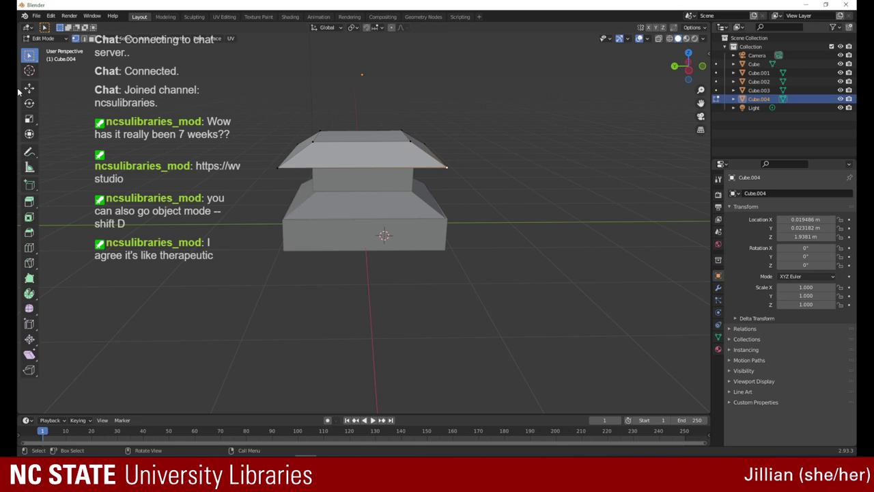
- With Poly Build, pull one side's two lower roof corners in to the upper block's corners and narrow that side's top edge
click(281, 169)
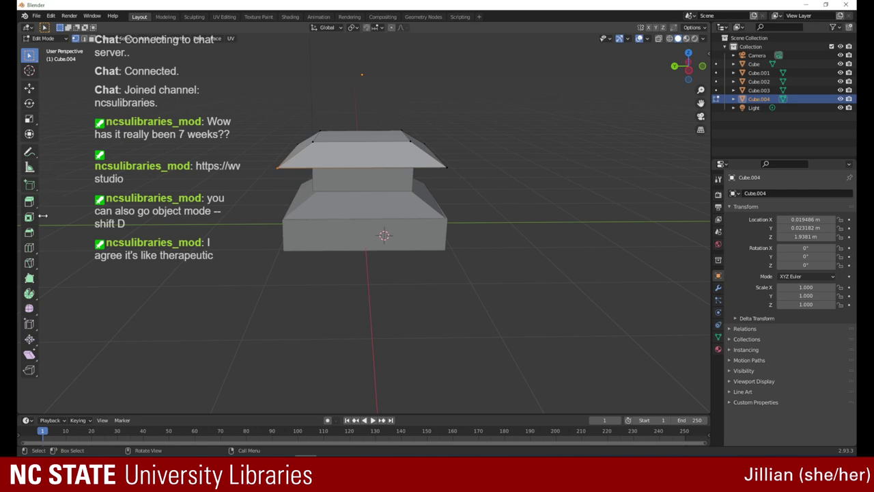
click(29, 274)
drag(278, 170, 313, 163)
drag(447, 167, 397, 141)
drag(312, 142, 328, 142)
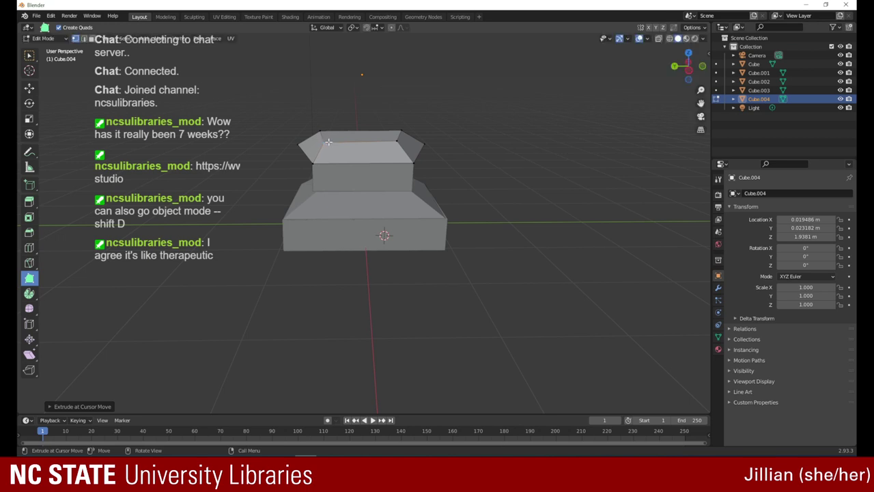
- Pull the lower roof corners on the remaining sides inward to match the upper block's width
drag(691, 77, 572, 66)
drag(289, 155, 317, 160)
drag(451, 164, 415, 161)
drag(689, 69, 598, 65)
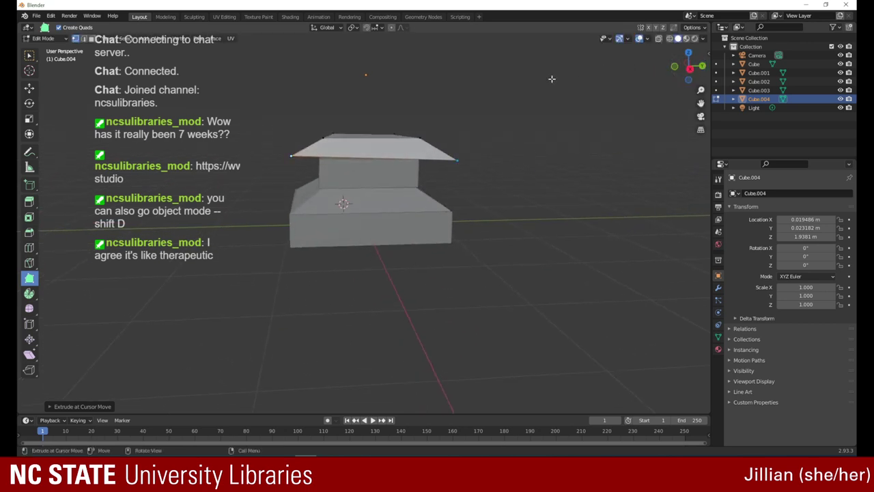
drag(292, 156, 321, 159)
drag(457, 161, 420, 159)
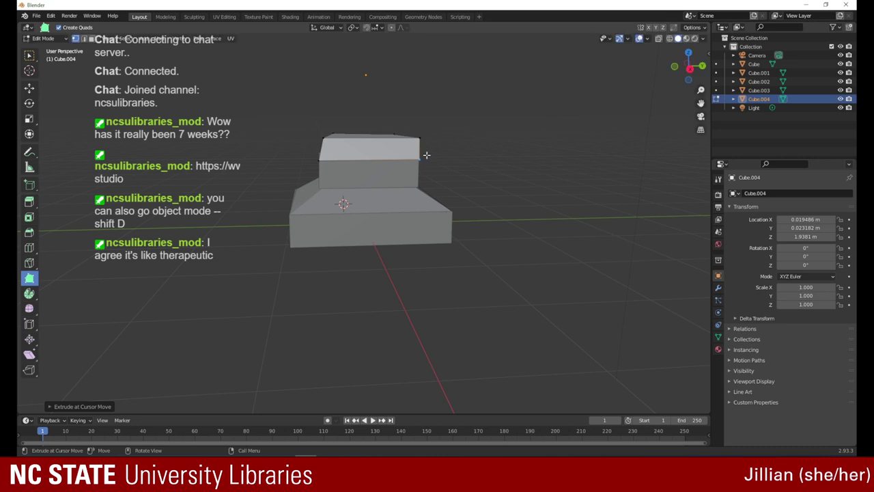
drag(688, 69, 553, 66)
drag(290, 158, 315, 160)
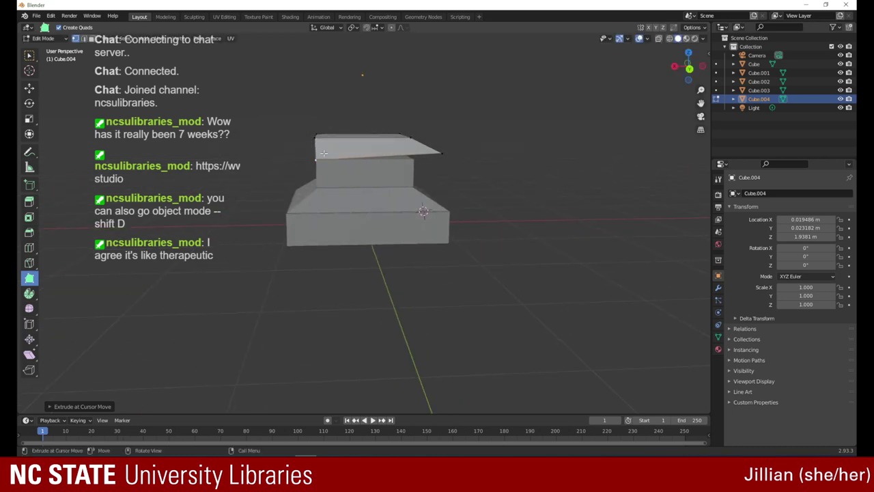
drag(436, 154, 414, 153)
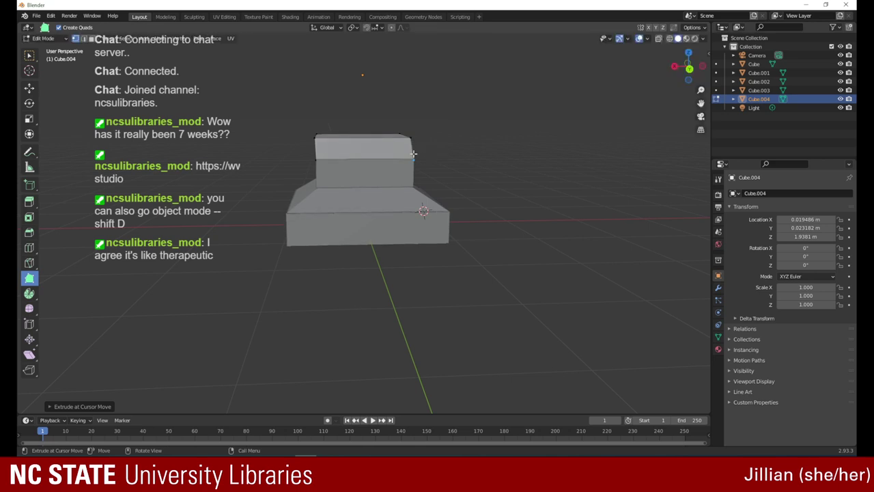
- Fine-tune the roof's lower corners around the building so they sit on the upper block's top corners
drag(688, 67, 594, 67)
drag(328, 167, 324, 165)
drag(420, 162, 428, 157)
drag(672, 58, 571, 58)
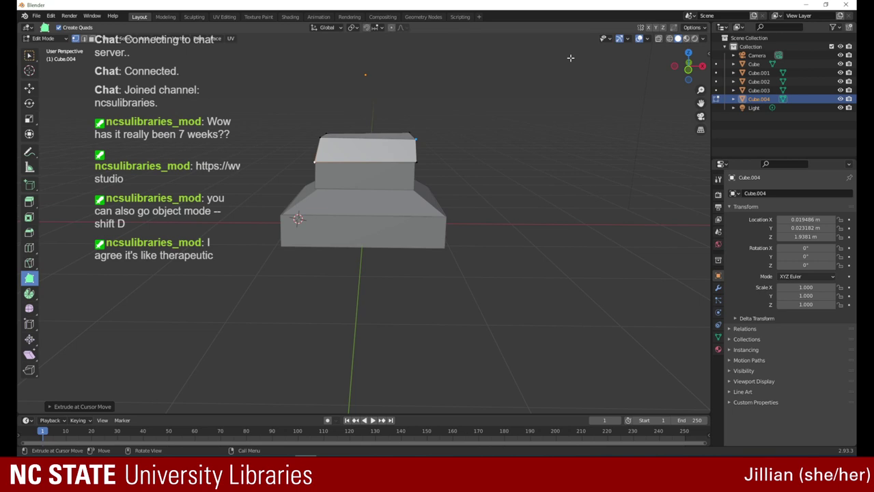
drag(683, 67, 581, 64)
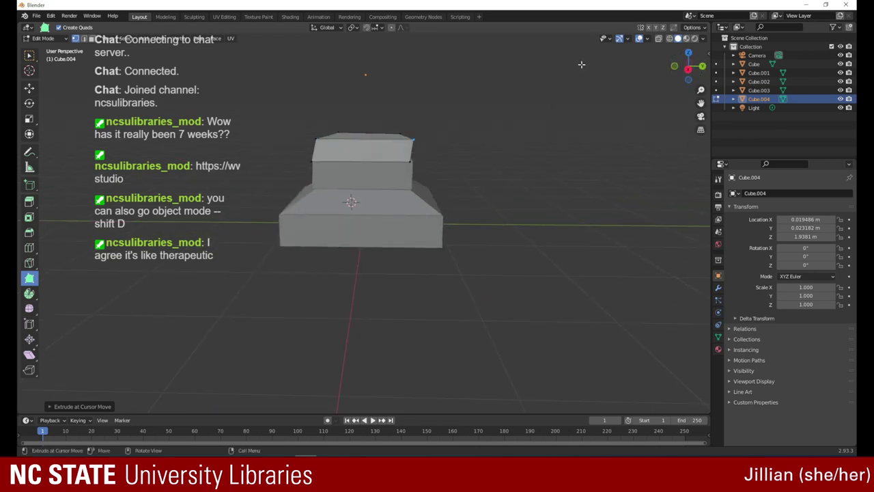
click(410, 161)
drag(409, 161, 413, 162)
drag(687, 66, 594, 53)
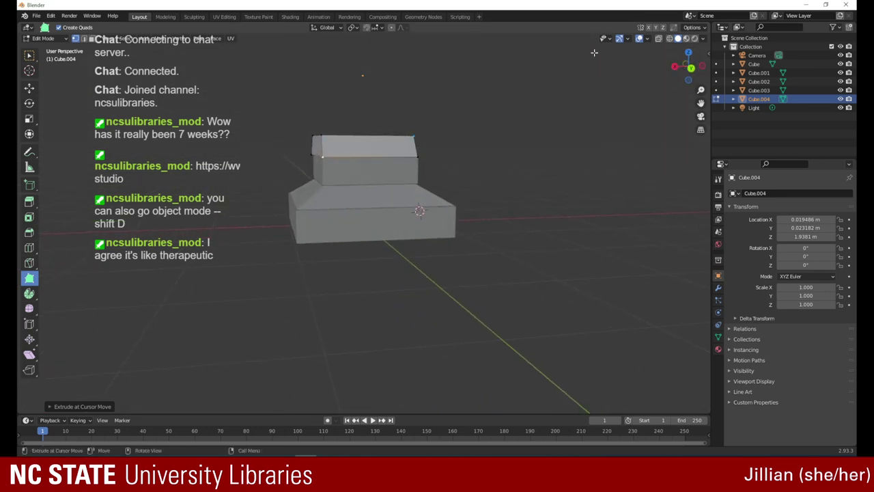
- Pull the roof's top corners inward to taper its sides, and reseat the overhanging lower corners on the upper block
drag(324, 135, 336, 137)
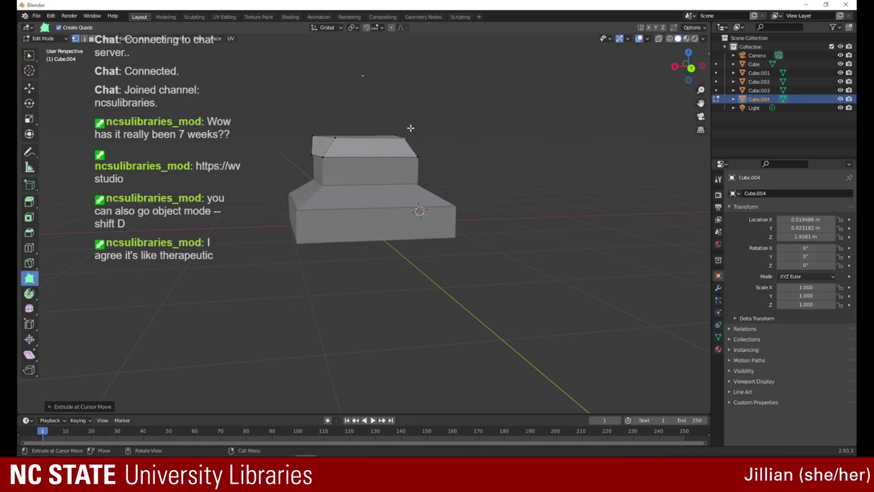
drag(686, 68, 603, 99)
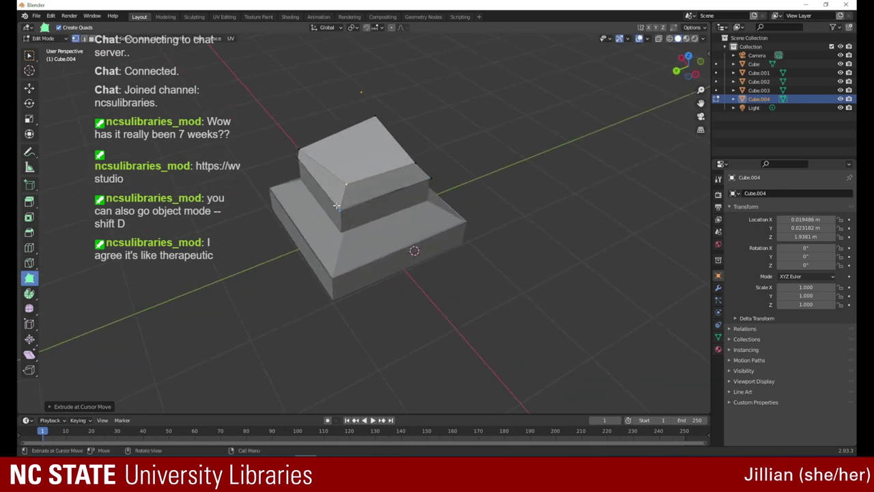
drag(337, 208, 340, 208)
drag(373, 119, 372, 135)
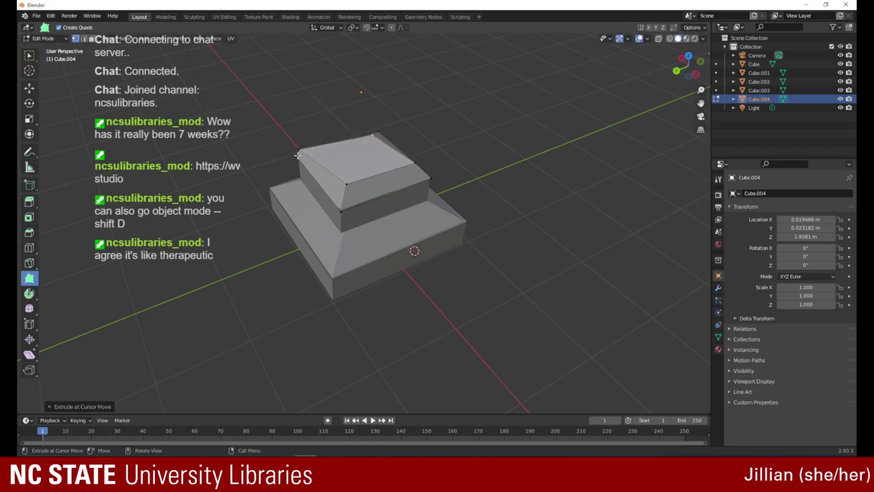
drag(299, 149, 317, 155)
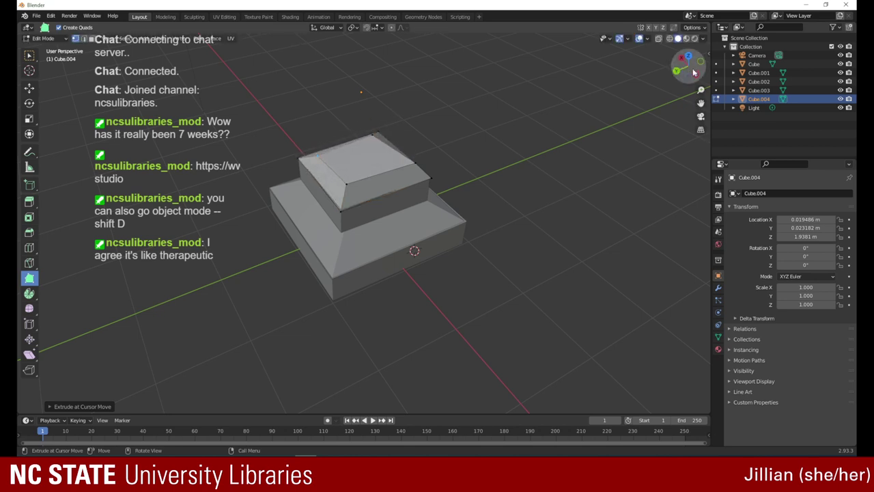
- Reposition the two uneven top corners of the roof so that its top face looks rectangular from above
drag(690, 71, 642, 113)
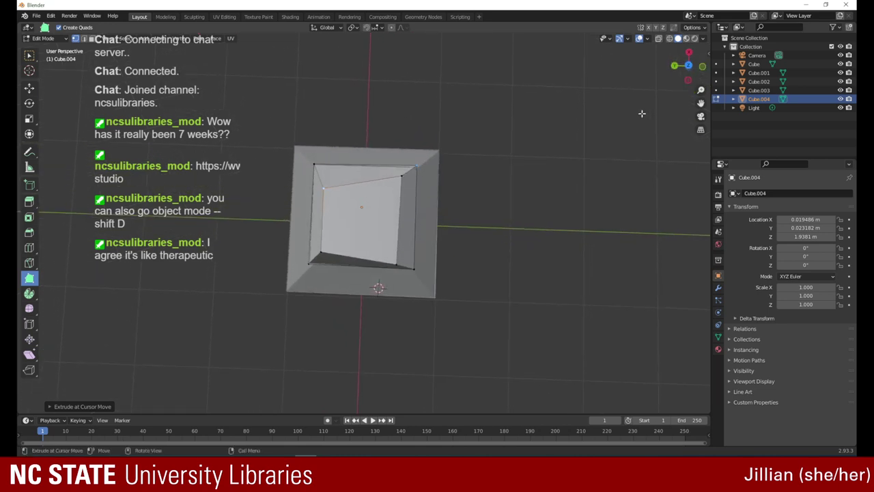
drag(397, 263, 402, 247)
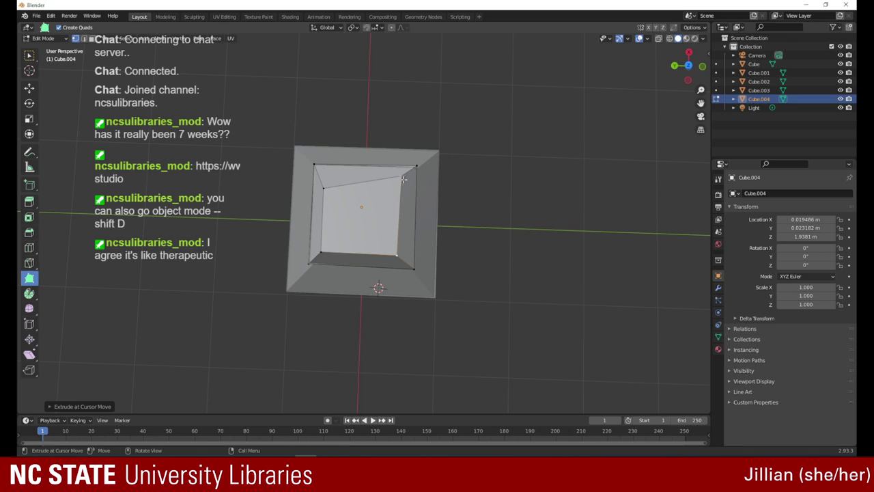
drag(404, 179, 398, 192)
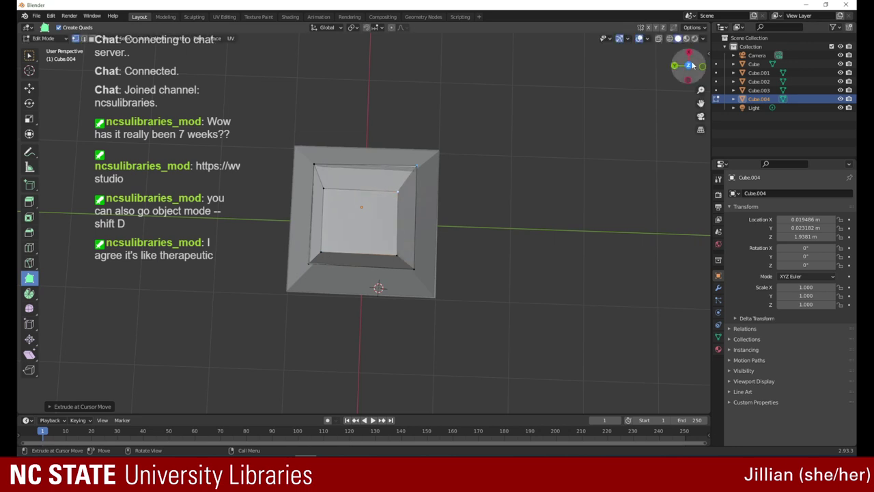
- Return to Object Mode and raise the reshaped roof to about Z 1.959 m
drag(687, 66, 607, 39)
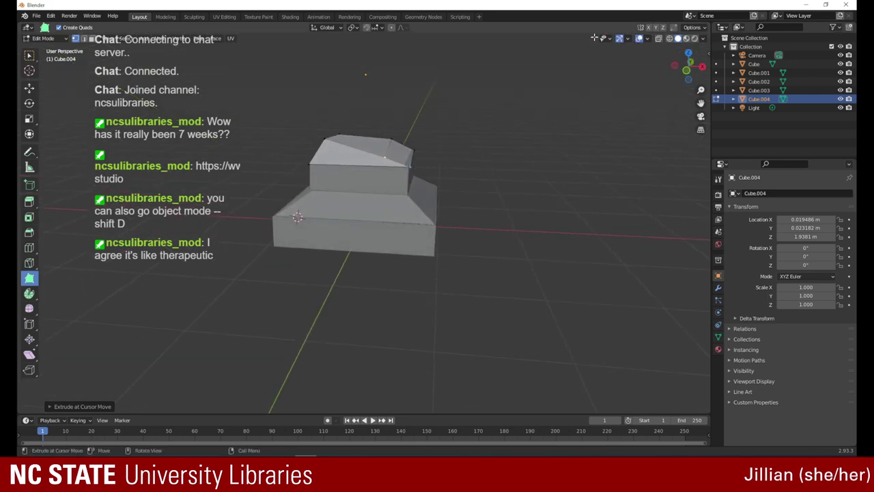
click(43, 38)
click(52, 43)
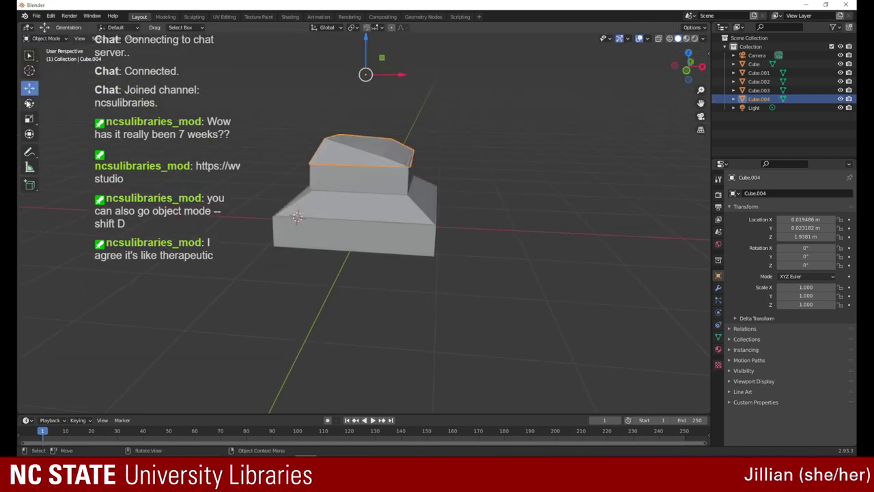
drag(365, 50, 366, 50)
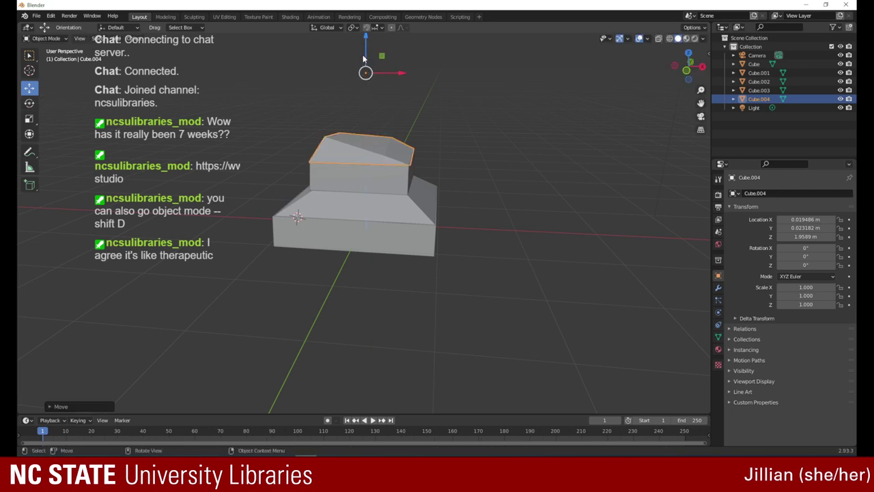
- Reopen the roof in Edit Mode and level its uneven top corners to form a flat top face
drag(687, 65, 651, 111)
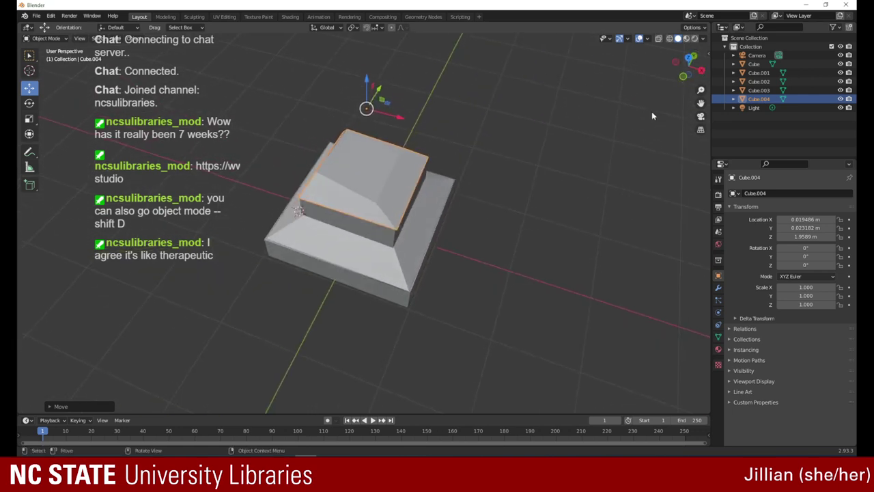
click(67, 40)
click(58, 58)
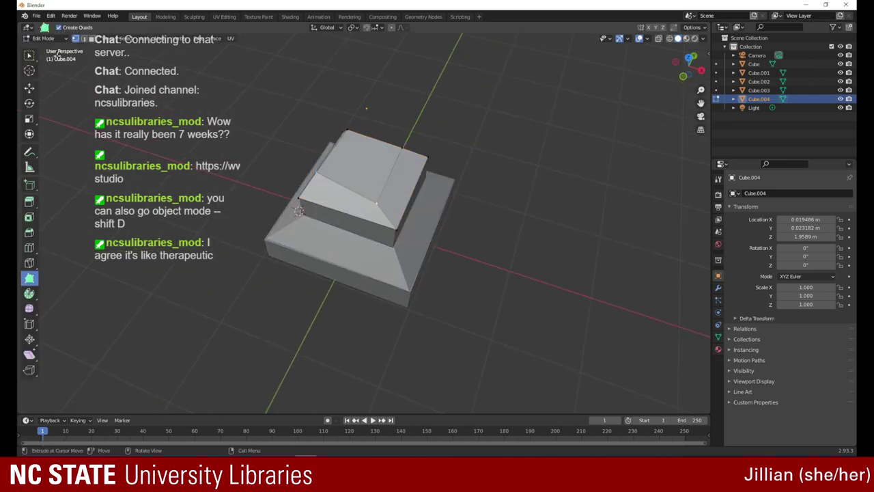
drag(680, 73, 693, 38)
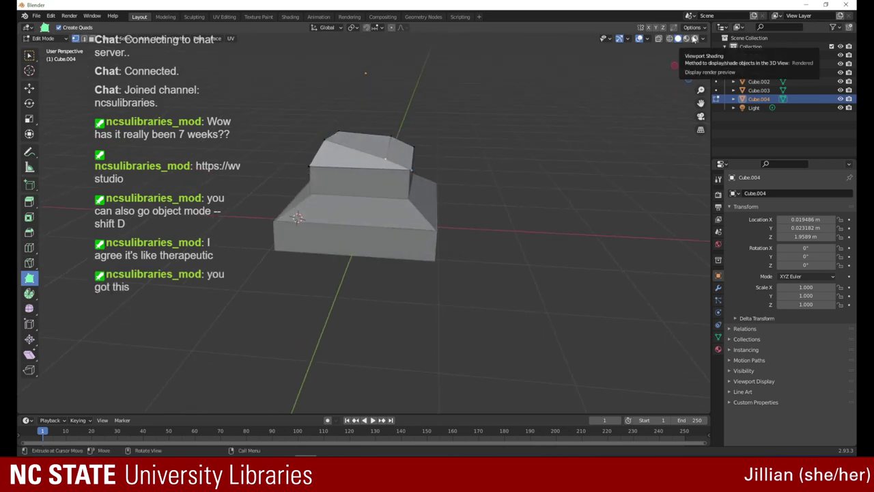
click(396, 148)
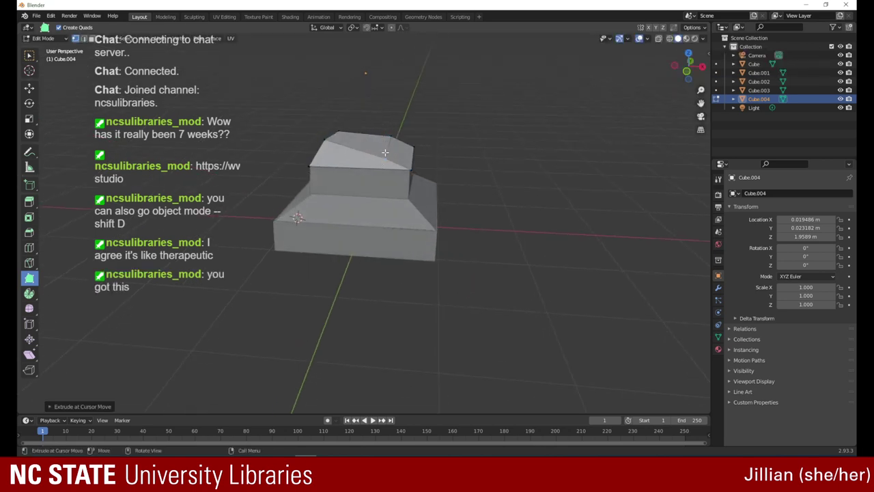
mouse_move(384, 152)
mouse_down()
mouse_move(325, 142)
mouse_move(332, 149)
mouse_move(343, 137)
mouse_move(388, 139)
mouse_move(386, 148)
mouse_up()
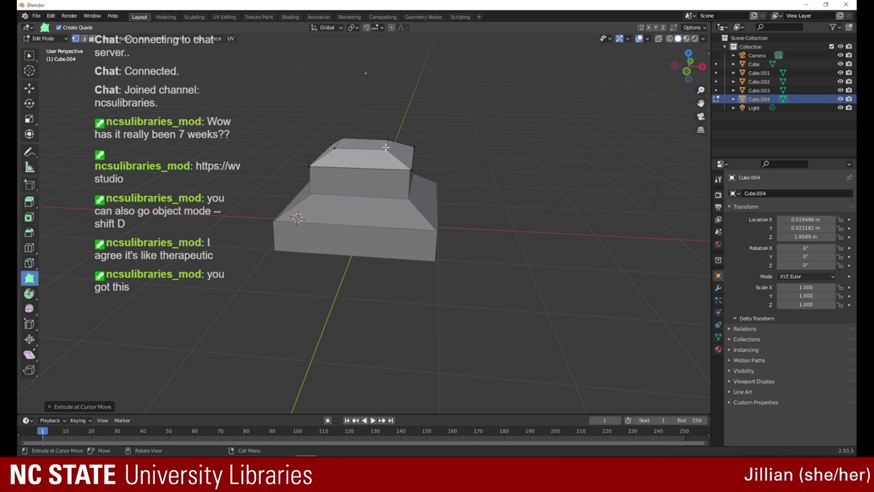
- Nudge the roof's two lower front corners onto the corners of the upper block
drag(686, 69, 690, 146)
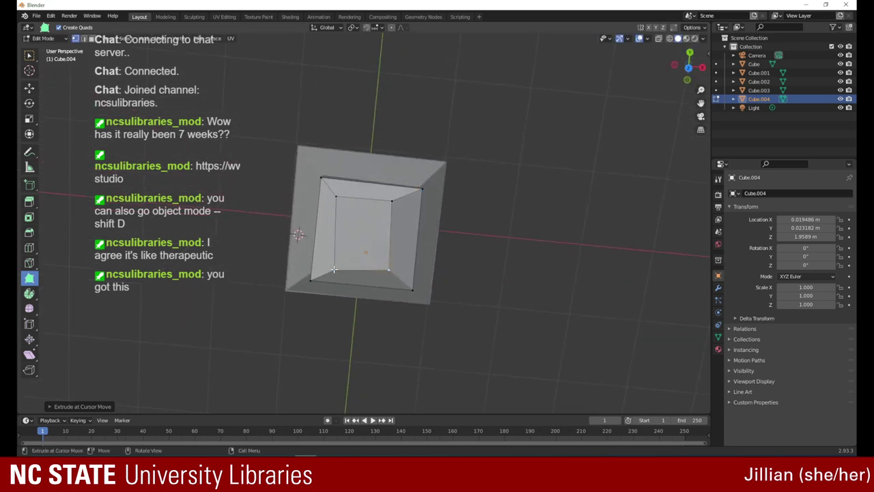
drag(334, 269, 309, 276)
drag(689, 75, 714, 38)
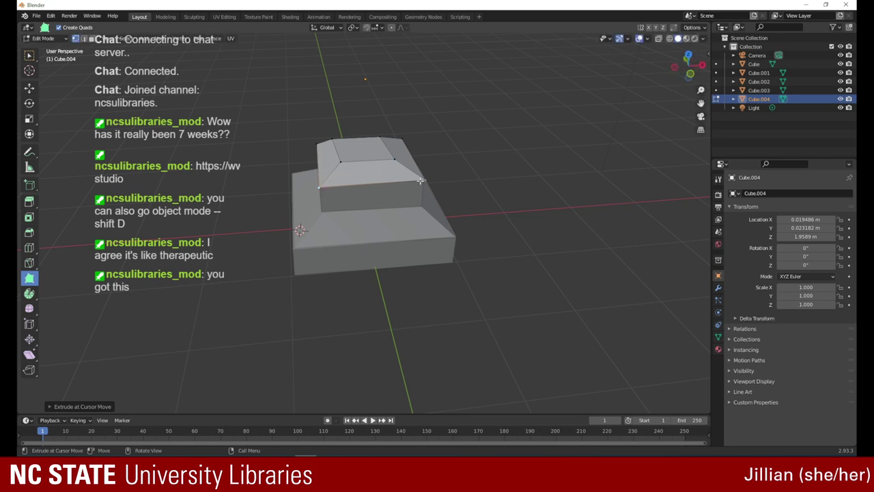
drag(420, 180, 421, 178)
- Move the roof's four top corners inward to form a smaller, centred square top face
drag(686, 68, 669, 133)
drag(310, 186, 341, 203)
drag(338, 265, 343, 253)
drag(385, 194, 388, 203)
drag(392, 262, 391, 252)
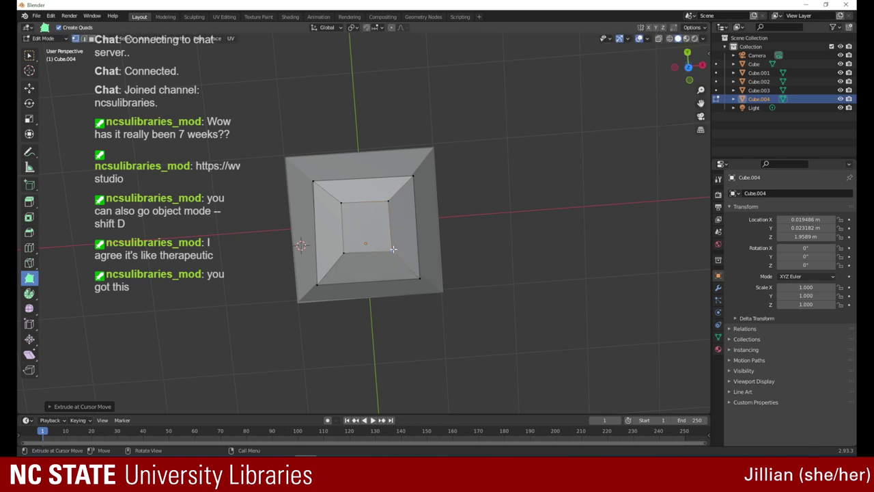
- Adjust the heights of the small top face's corners so it sits level when seen from the sides
drag(688, 69, 685, 32)
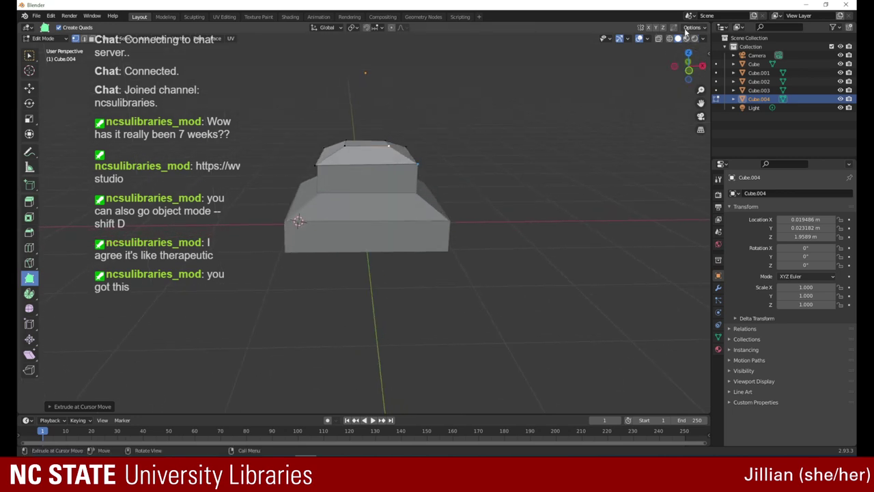
drag(344, 146, 385, 142)
middle_drag(387, 139, 517, 82)
mouse_move(390, 151)
mouse_down()
mouse_move(390, 140)
mouse_move(383, 147)
mouse_up()
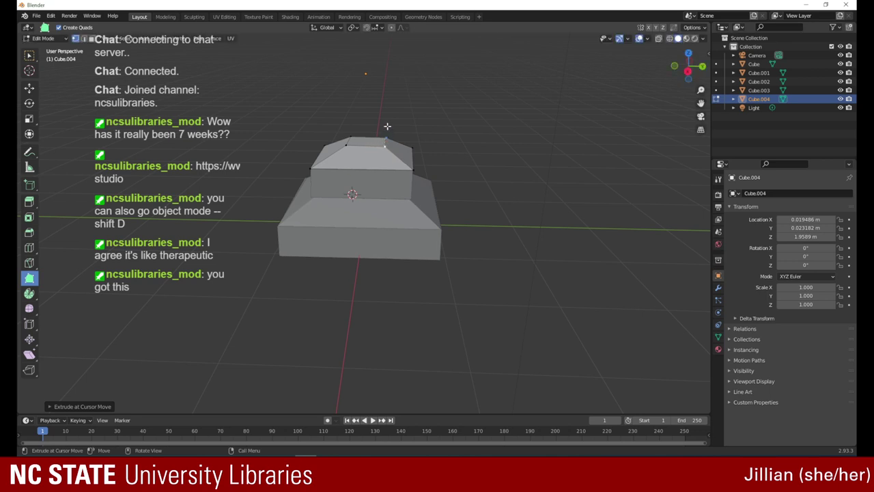
- From above, align the roof's inner top corners and outer lower corners into two concentric squares
click(688, 53)
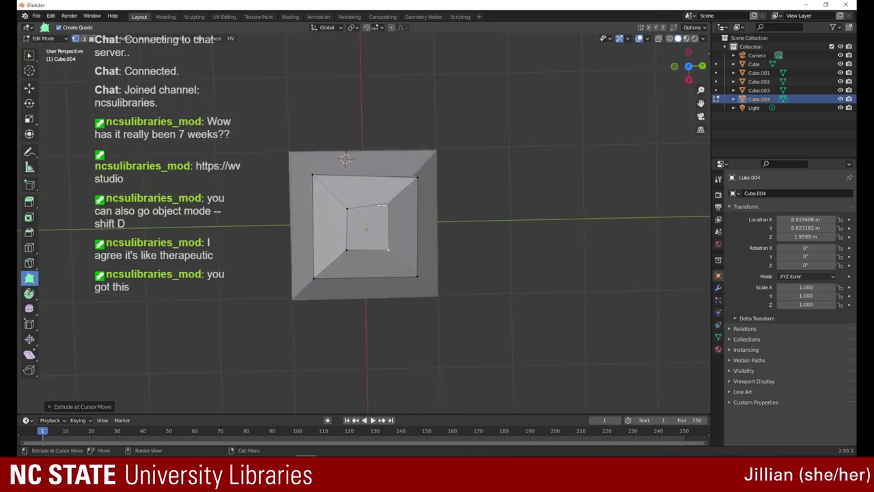
drag(381, 204, 386, 209)
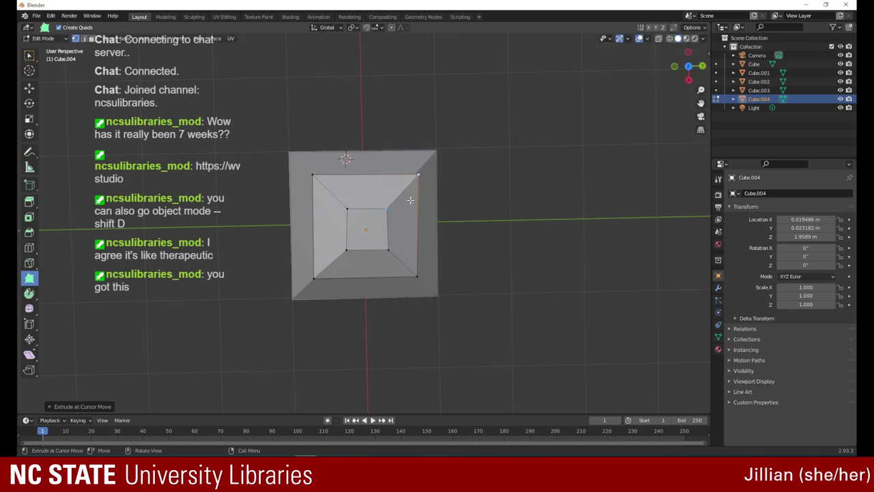
drag(420, 276, 419, 277)
drag(387, 250, 346, 248)
drag(347, 248, 386, 246)
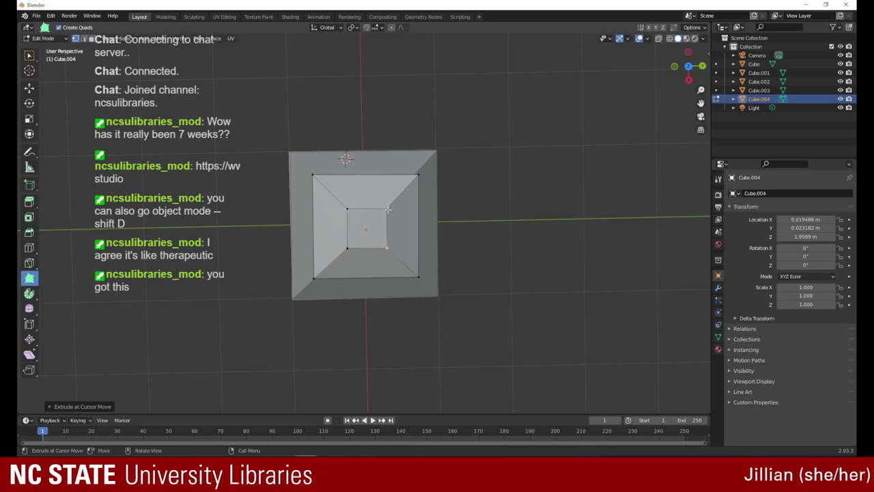
- Nudge one front corner of the small top face inward and fit the roof's lower corners to the upper block's corners on all sides
drag(691, 68, 673, 81)
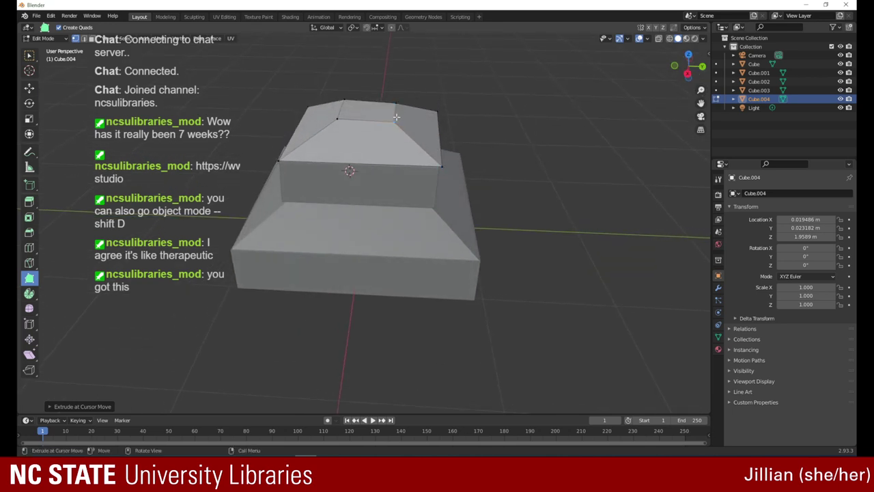
mouse_move(396, 121)
mouse_down()
mouse_move(395, 102)
mouse_move(393, 120)
mouse_up()
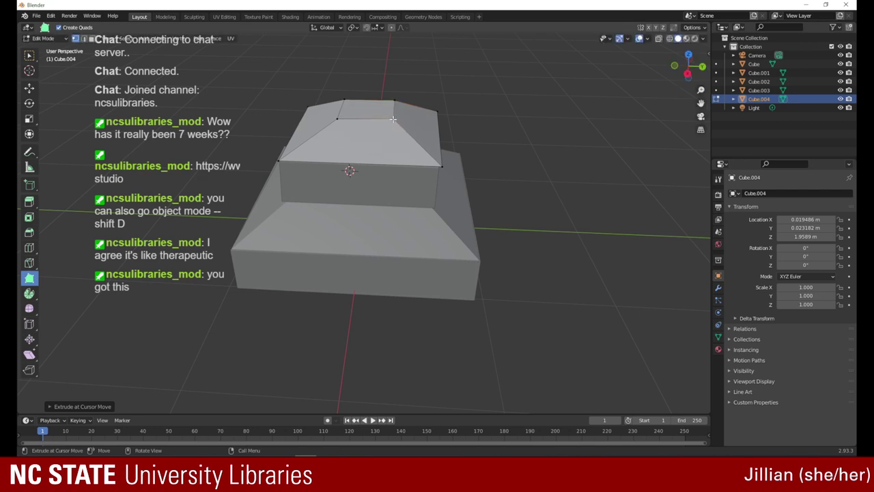
drag(689, 65, 592, 54)
drag(444, 148, 440, 147)
drag(284, 147, 287, 142)
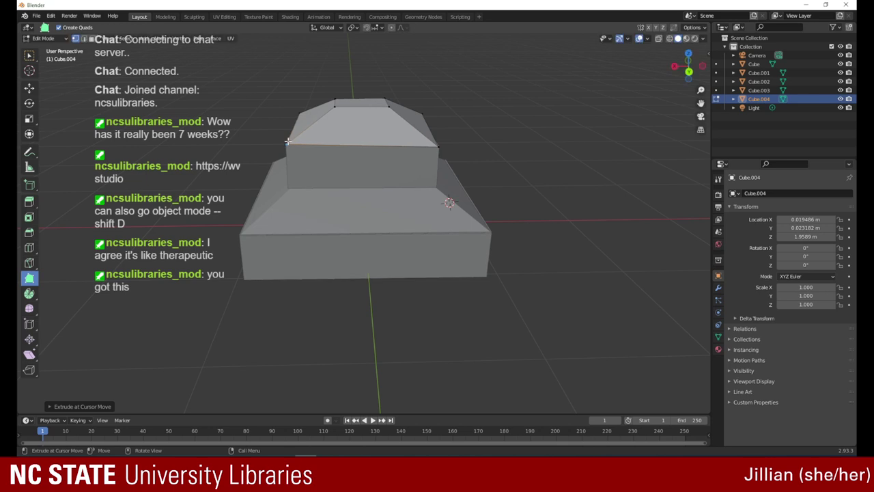
drag(690, 68, 601, 54)
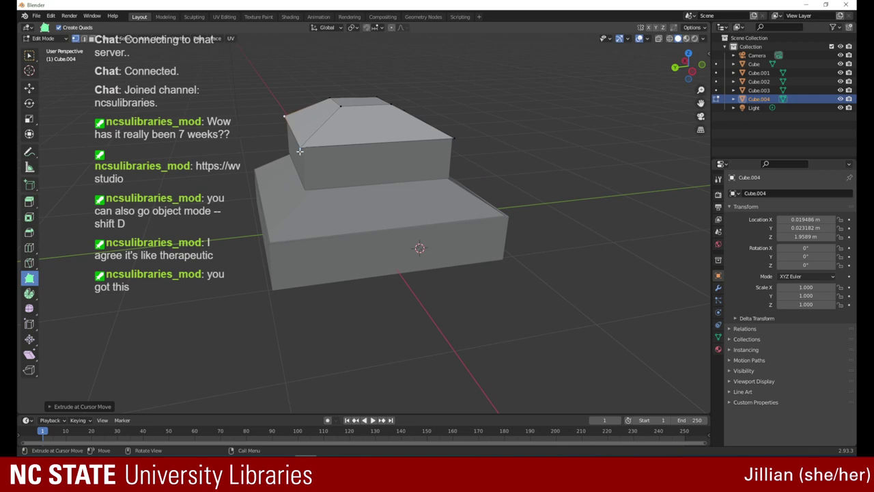
drag(299, 151, 311, 143)
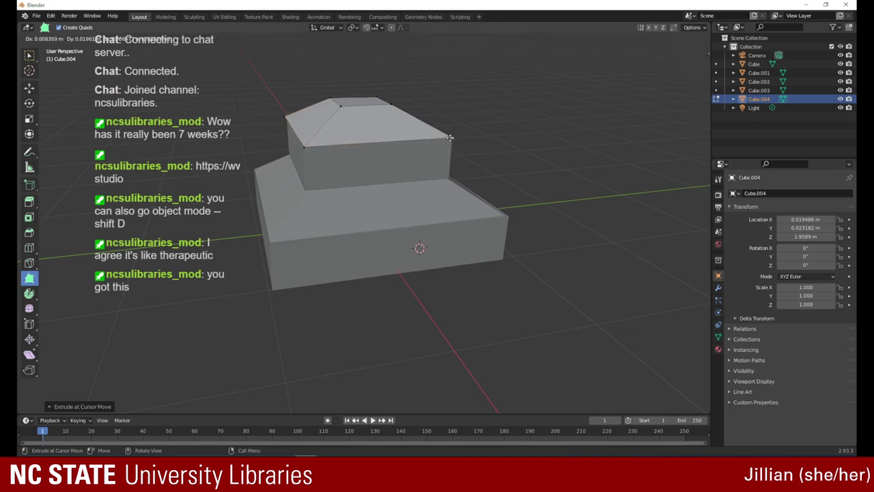
drag(709, 67, 566, 58)
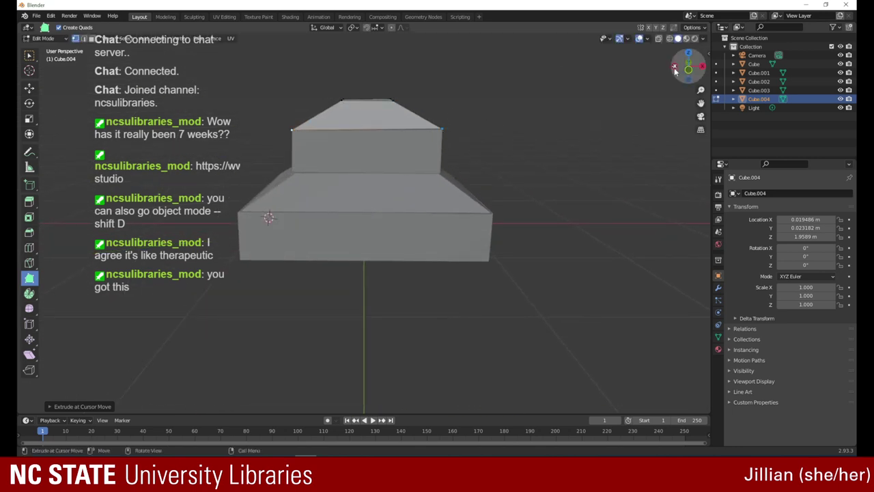
drag(683, 68, 655, 92)
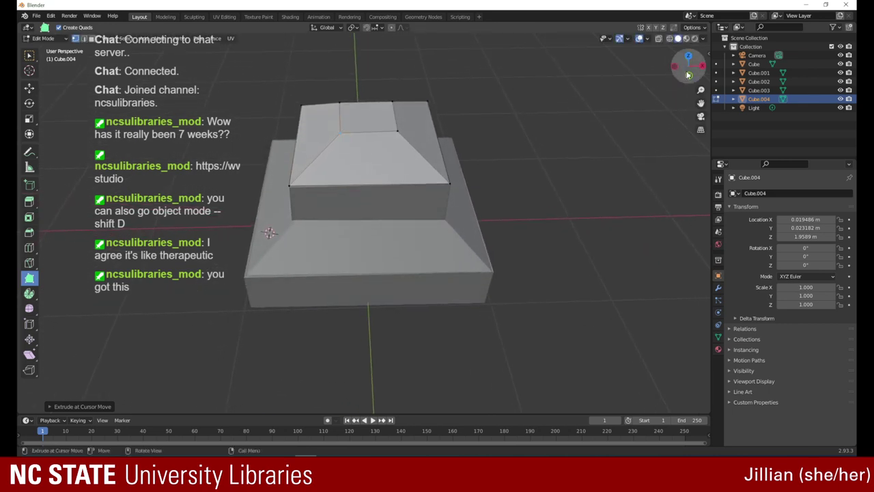
drag(688, 68, 591, 52)
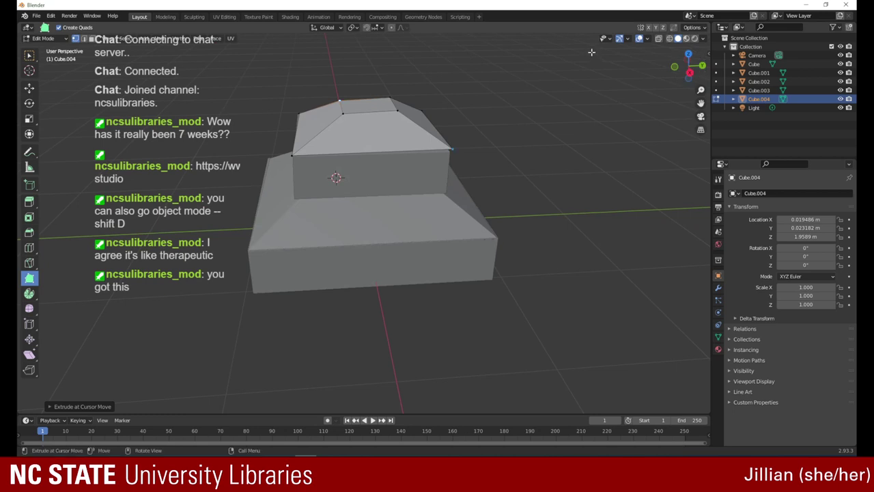
drag(451, 150, 451, 151)
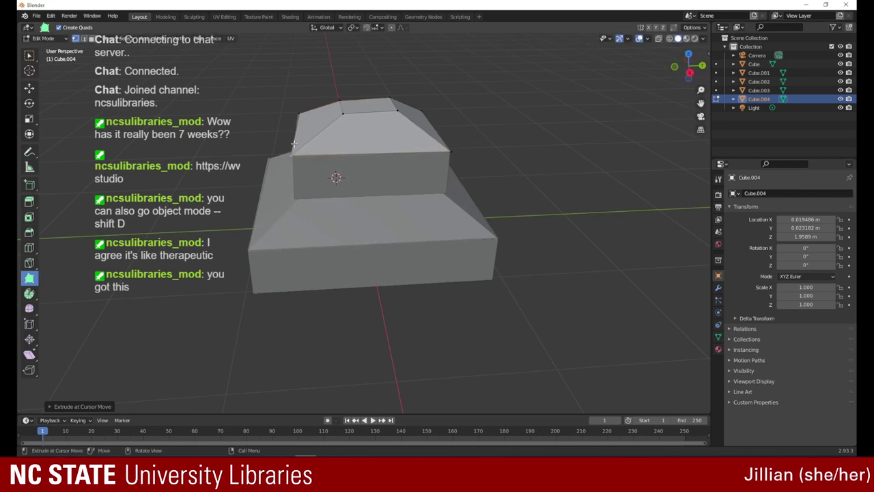
- Fine-tune the corners of the roof's small top face so its edges run level when seen from the front
mouse_move(675, 68)
mouse_down()
mouse_move(664, 93)
mouse_move(660, 61)
mouse_up()
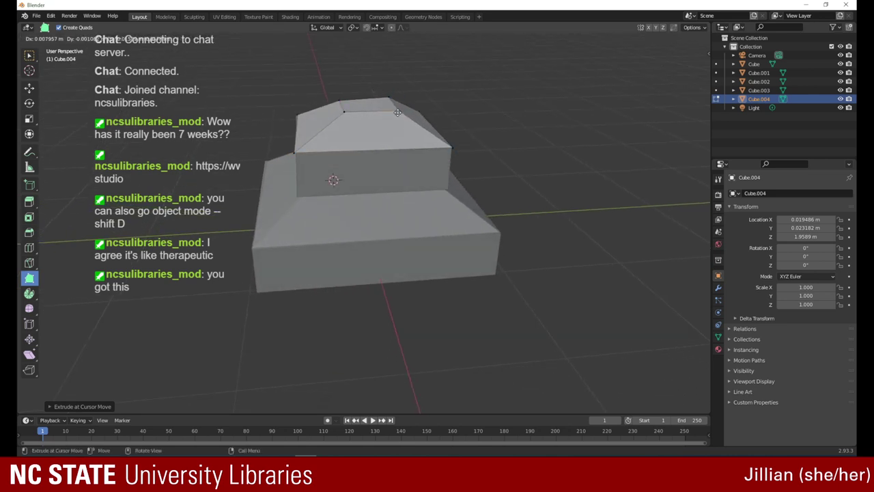
drag(398, 110, 389, 97)
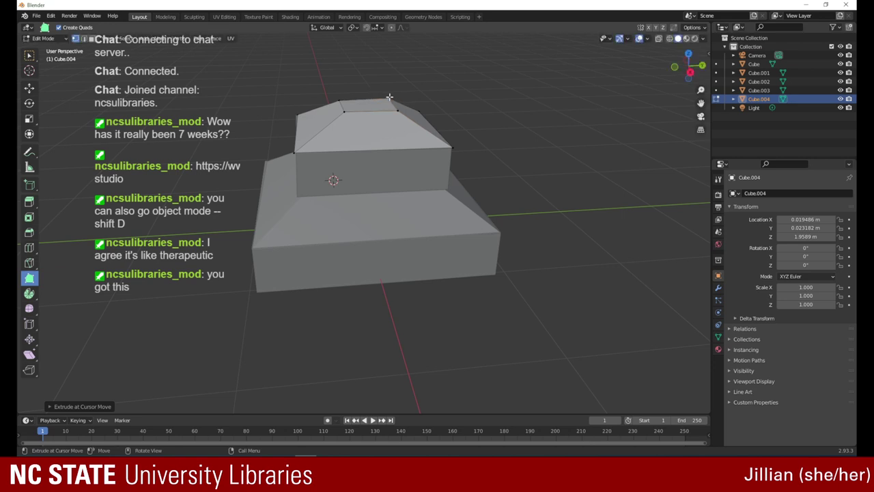
click(343, 114)
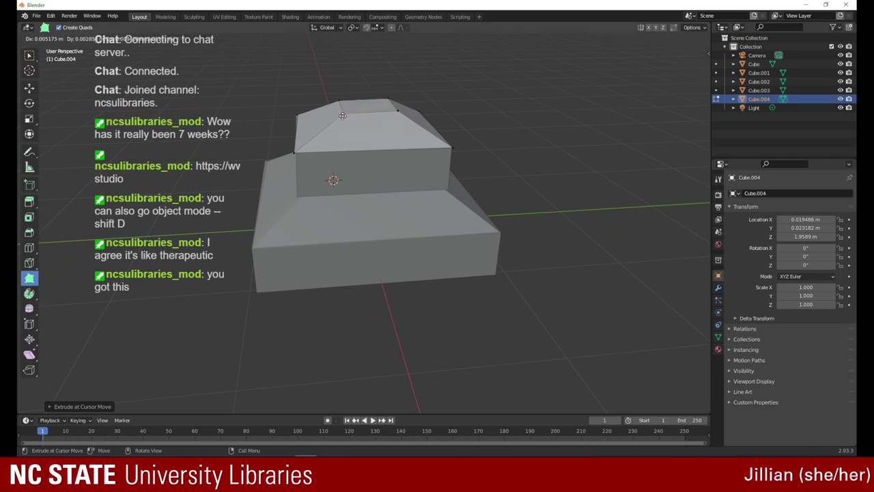
drag(397, 111, 398, 110)
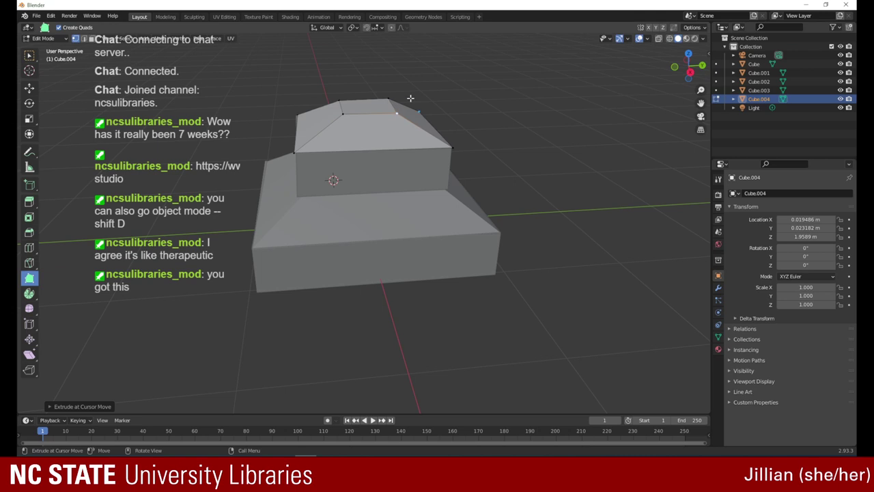
- From above, pull the top face's two front corners outward and even them out so the face becomes squarer
drag(688, 71, 691, 125)
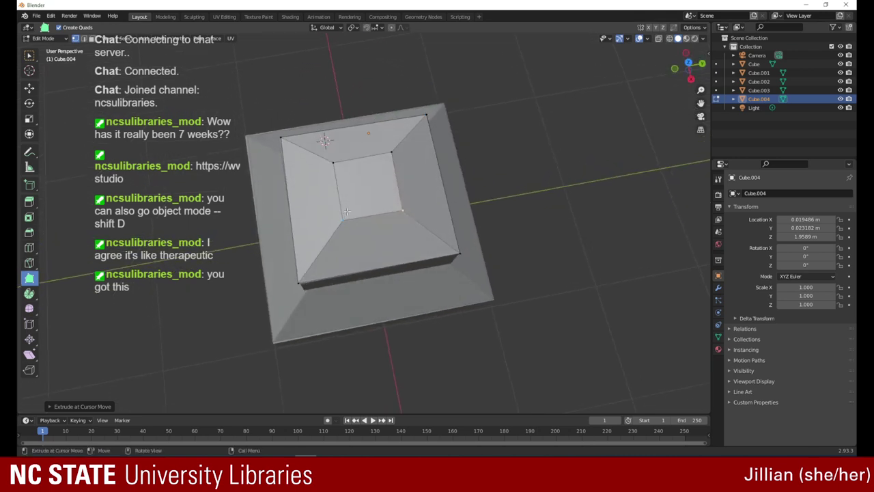
drag(342, 222, 343, 224)
drag(403, 211, 401, 212)
drag(343, 226, 342, 231)
key(g)
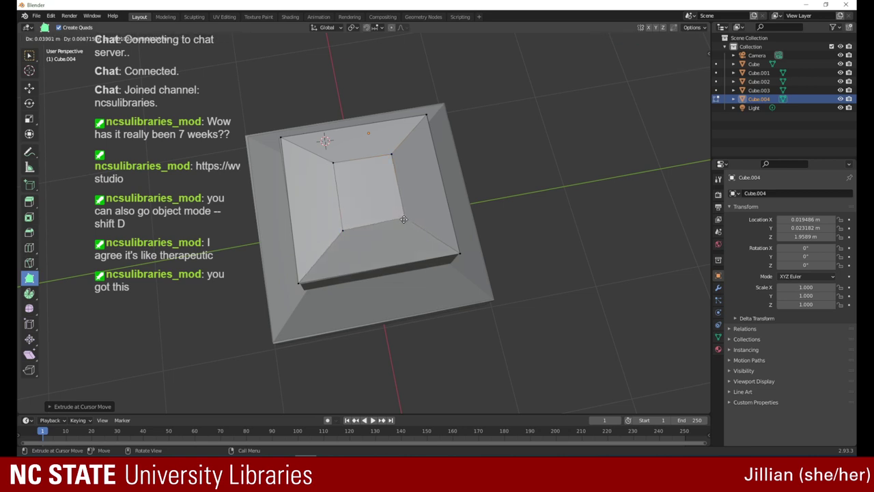
click(404, 220)
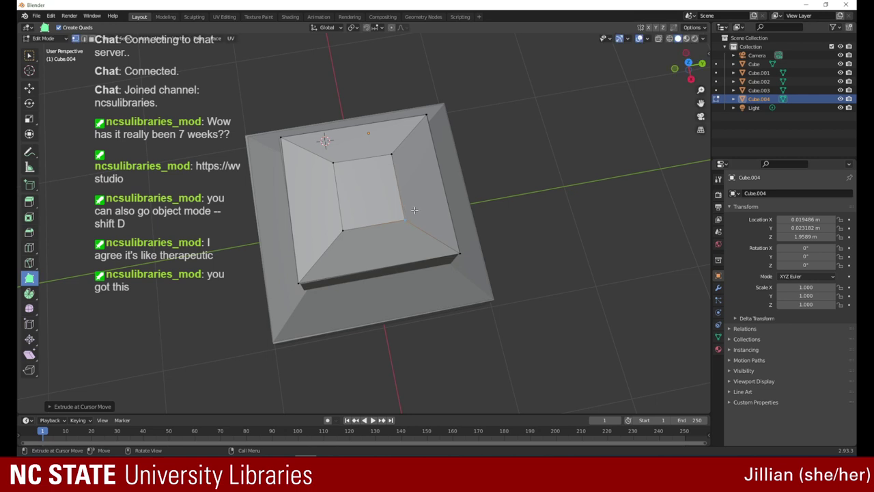
key(g)
click(343, 229)
drag(340, 228, 342, 227)
drag(405, 220, 403, 219)
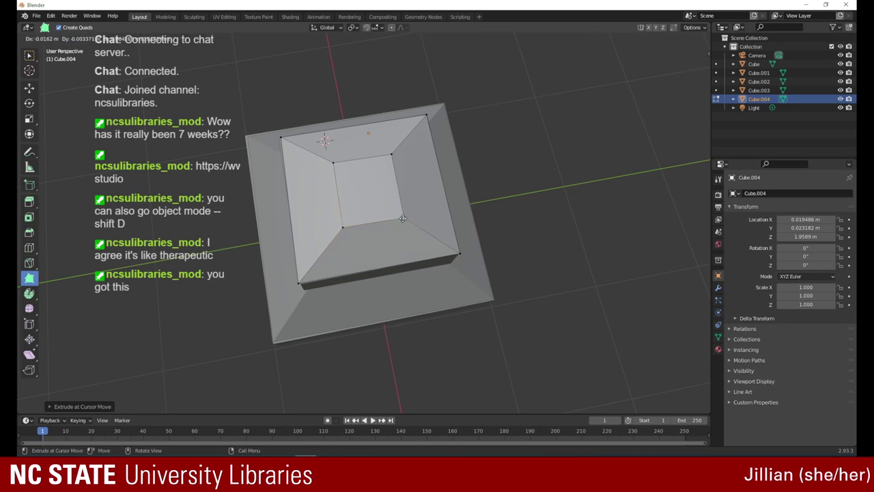
click(403, 218)
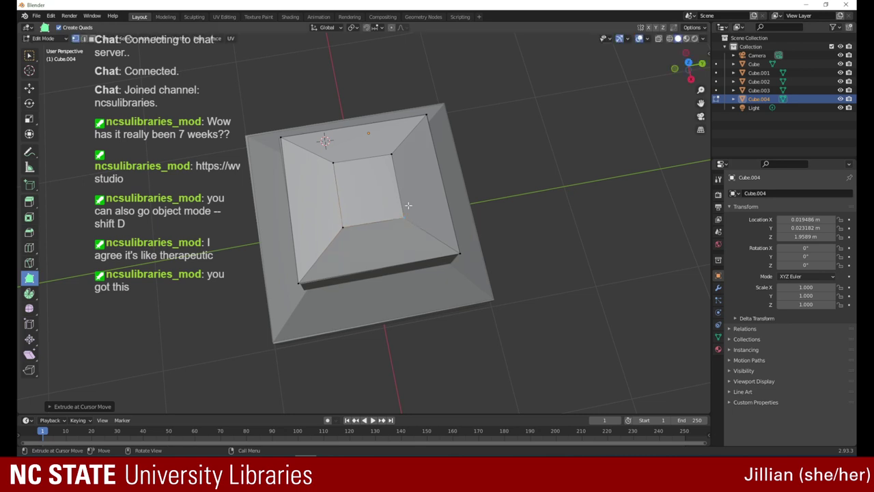
drag(343, 229, 344, 226)
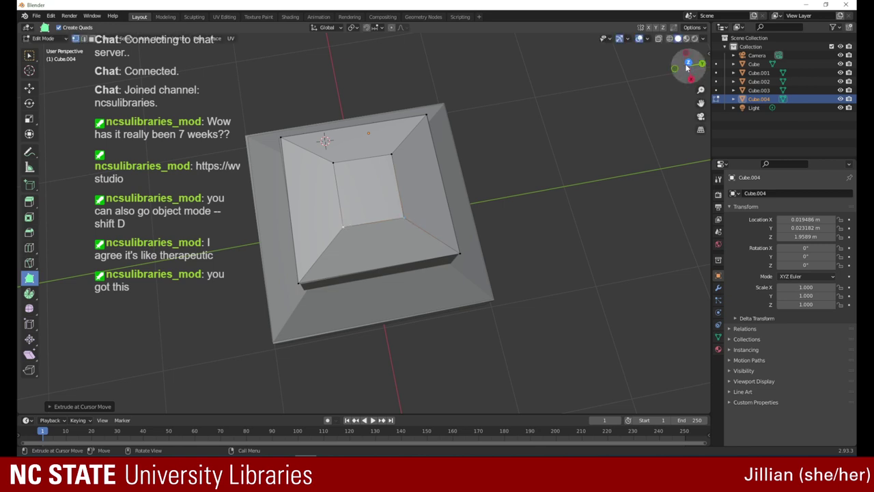
- Widen the top face by moving its two corners on one side outward, and adjust the nearer corner's height from the side
drag(690, 66, 666, 62)
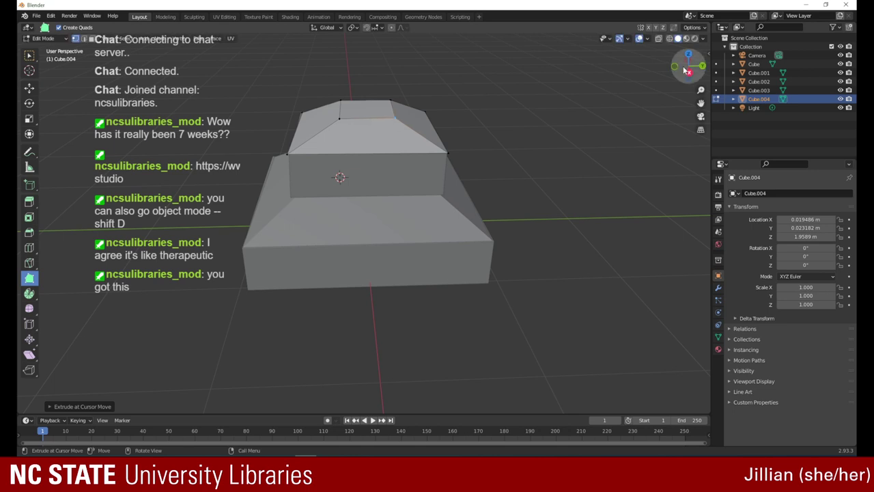
drag(690, 60, 587, 58)
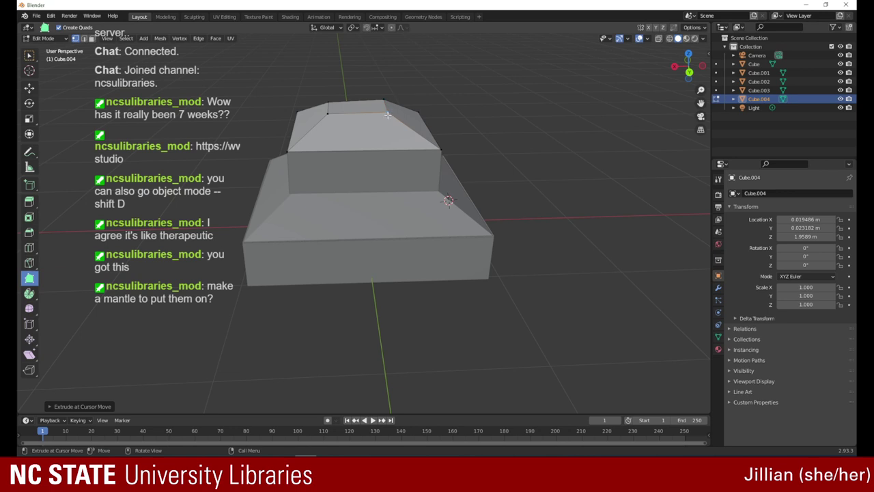
drag(388, 115, 399, 115)
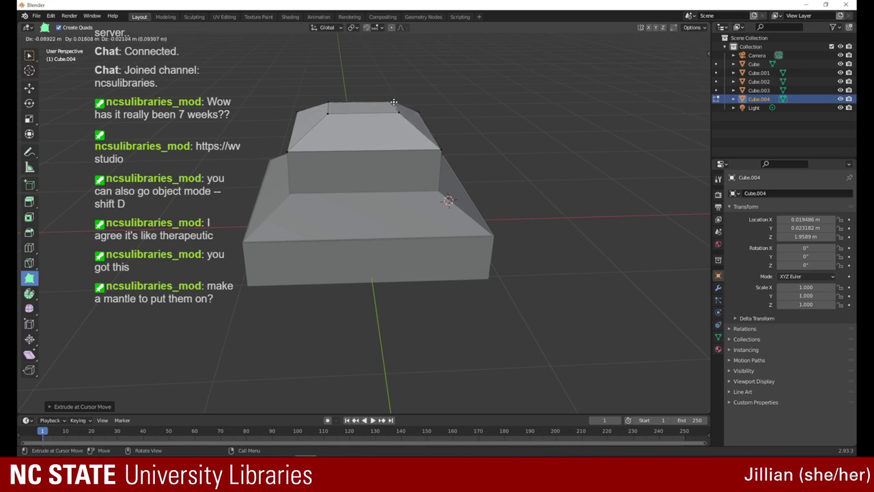
click(394, 101)
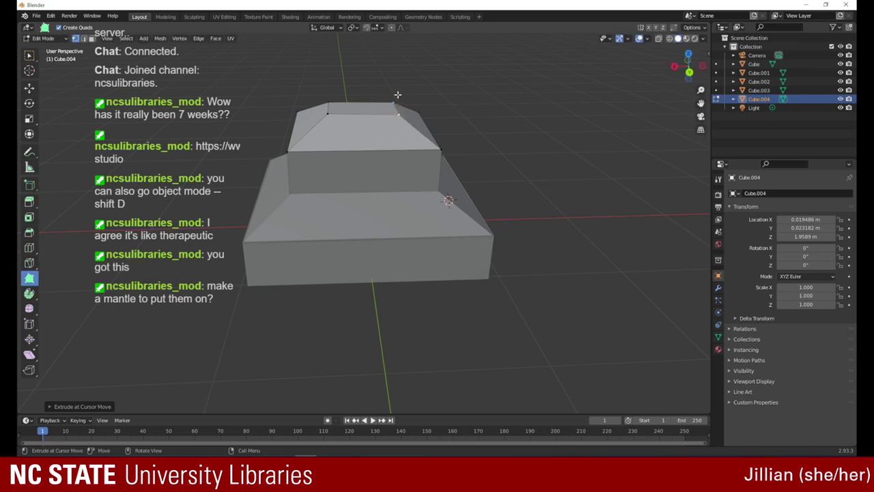
mouse_move(688, 72)
mouse_down()
mouse_move(662, 79)
mouse_move(632, 110)
mouse_move(663, 55)
mouse_move(696, 67)
mouse_move(685, 61)
mouse_up()
drag(396, 112, 395, 104)
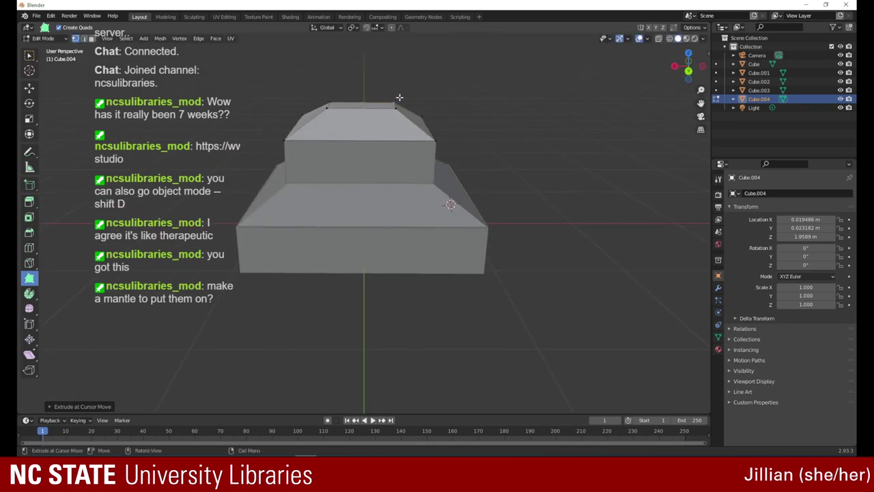
- Align the top face's front corner with its neighbouring corners, viewed from above
drag(689, 69, 540, 76)
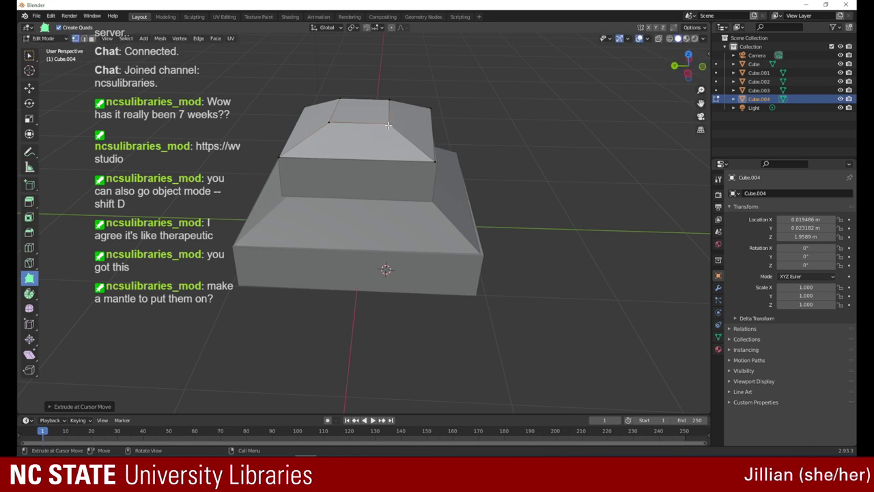
drag(683, 68, 685, 123)
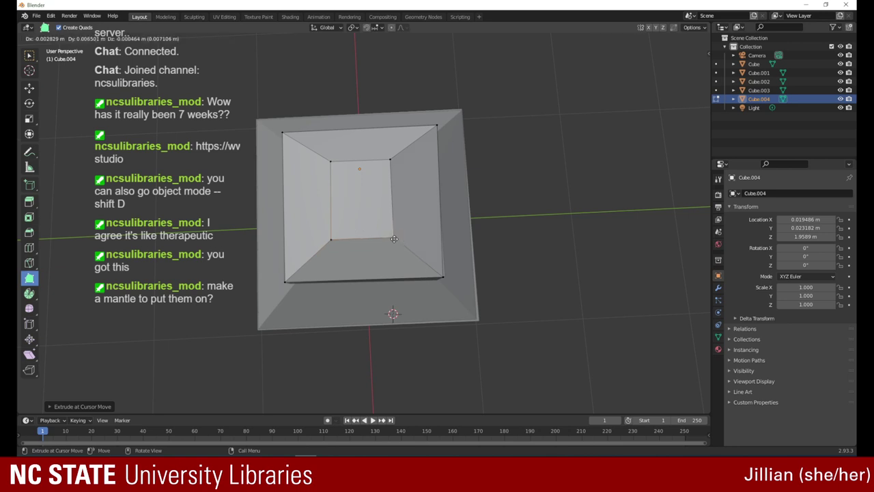
drag(678, 81, 530, 94)
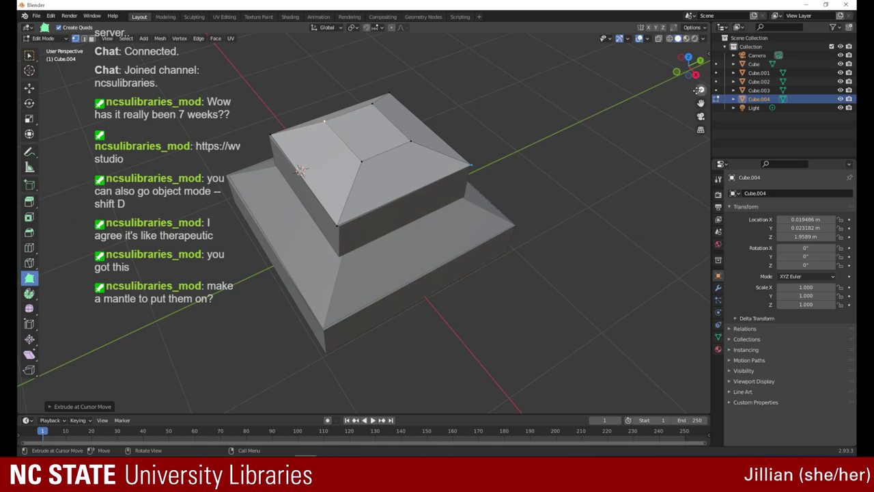
- Add a long rectangular box on the ground beside the building and return to Object Mode
drag(699, 90, 671, 195)
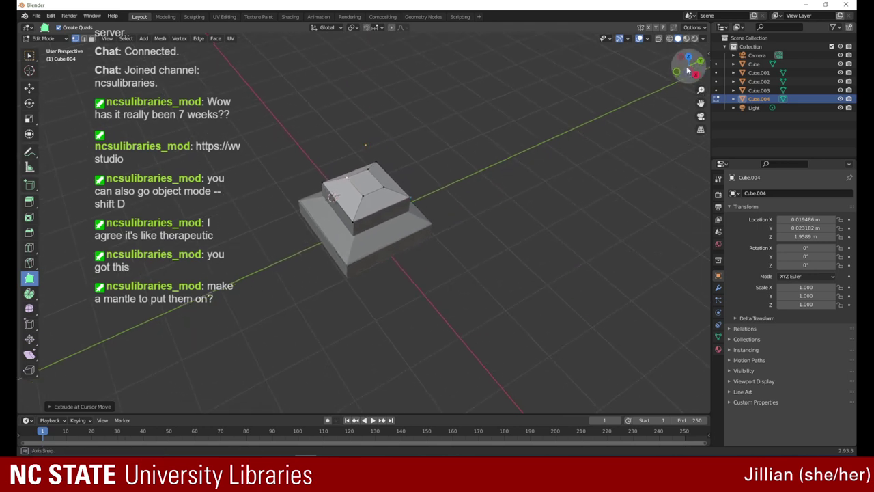
drag(687, 71, 654, 61)
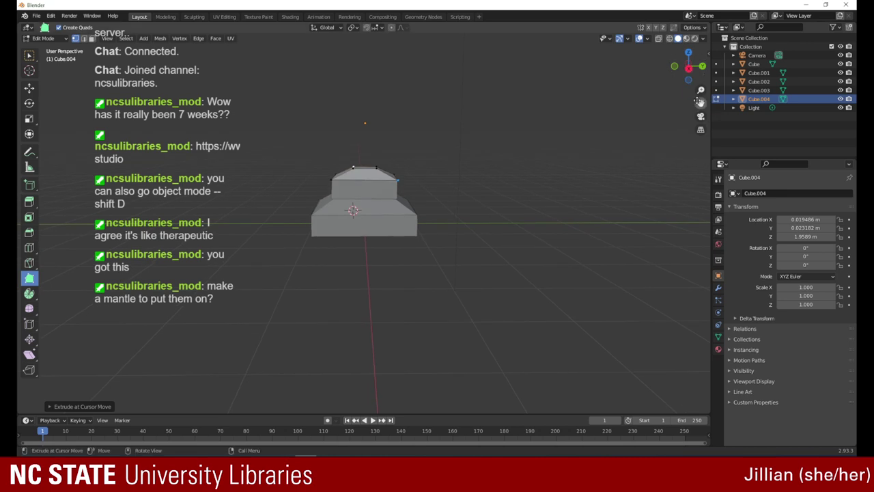
drag(701, 90, 691, 128)
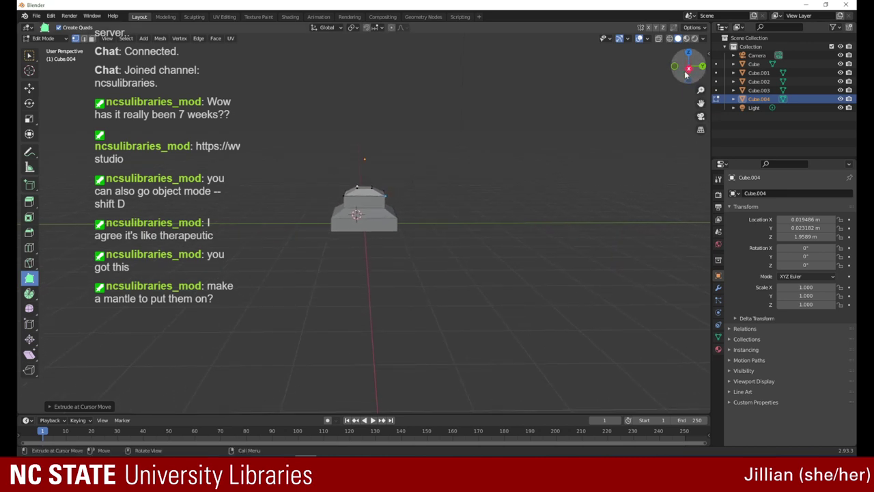
mouse_move(688, 68)
mouse_down()
mouse_move(680, 109)
mouse_move(689, 91)
mouse_move(682, 75)
mouse_up()
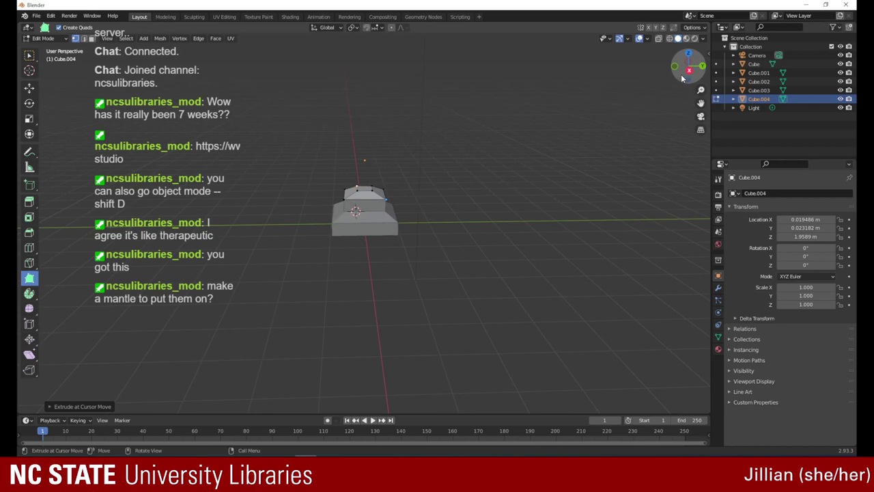
click(31, 185)
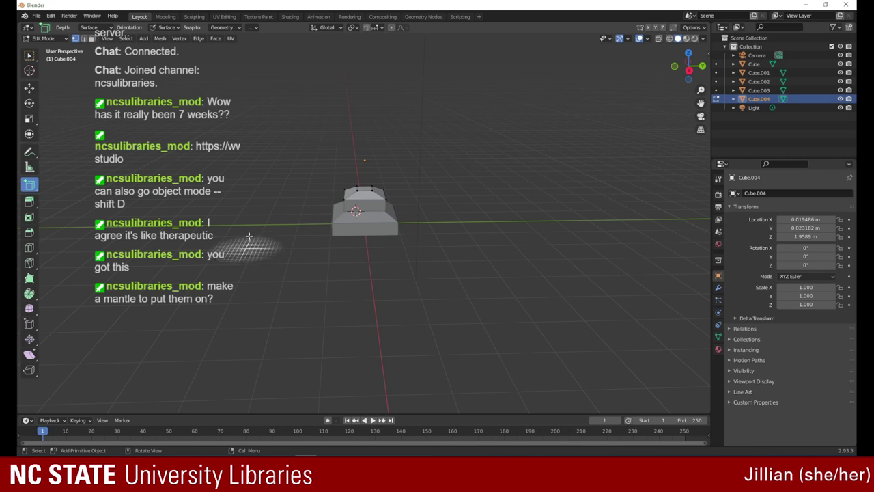
drag(254, 215, 284, 245)
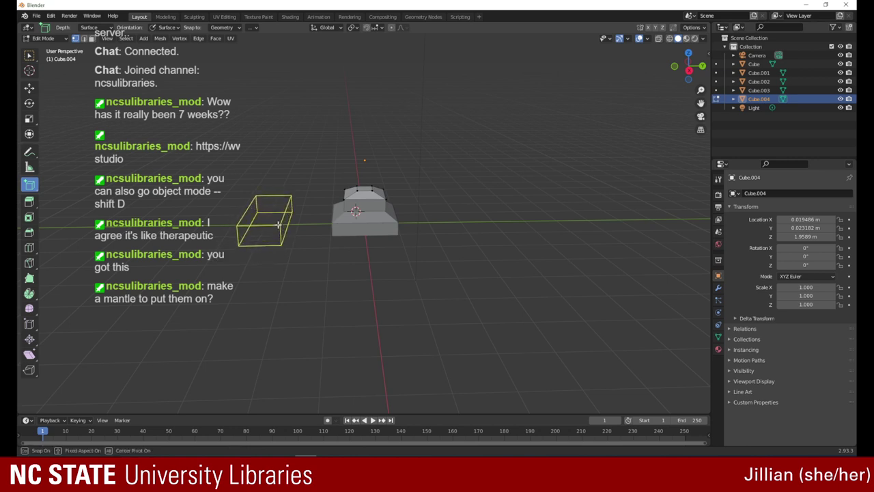
click(286, 217)
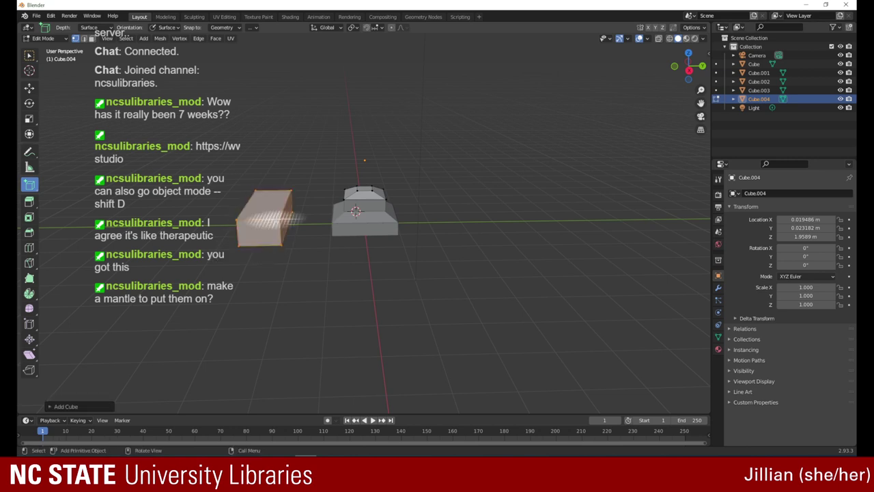
click(42, 38)
click(41, 54)
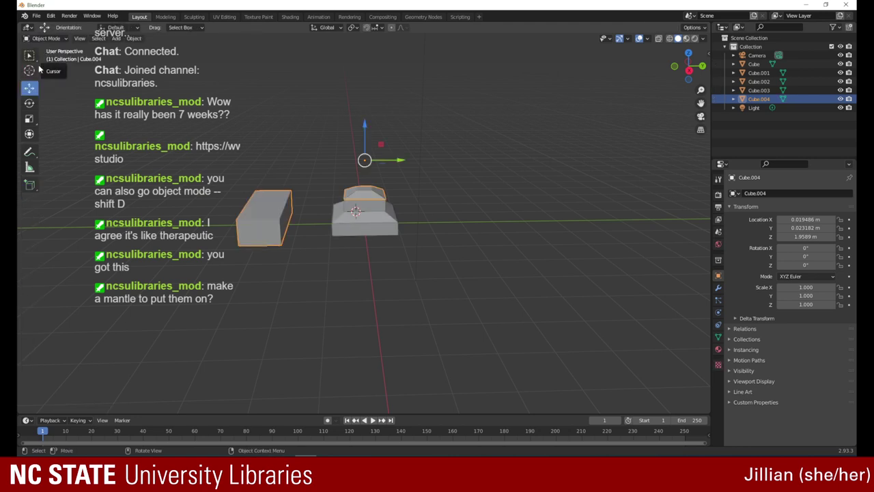
- Undo the creation of the long rectangular box beside the building and return to Object Mode
click(42, 38)
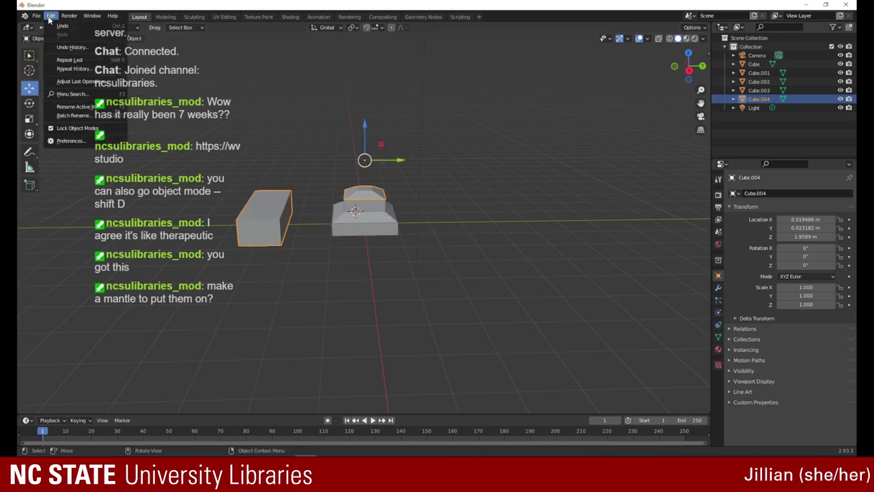
click(59, 28)
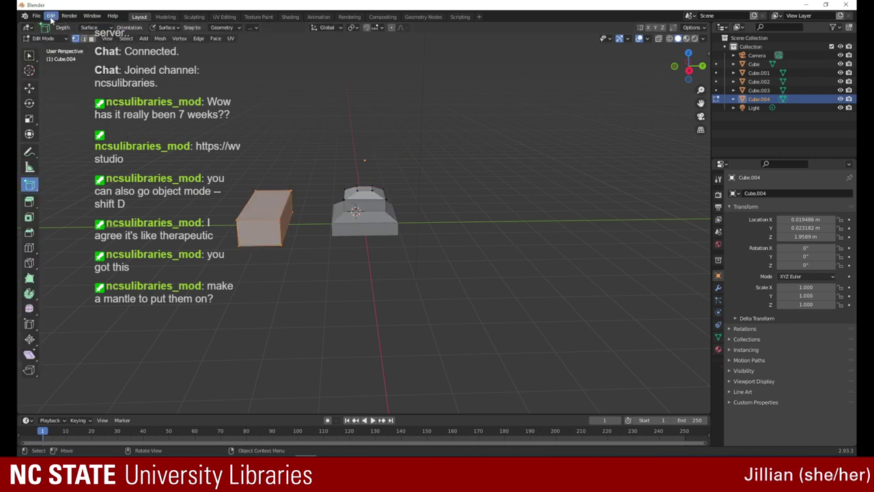
click(51, 18)
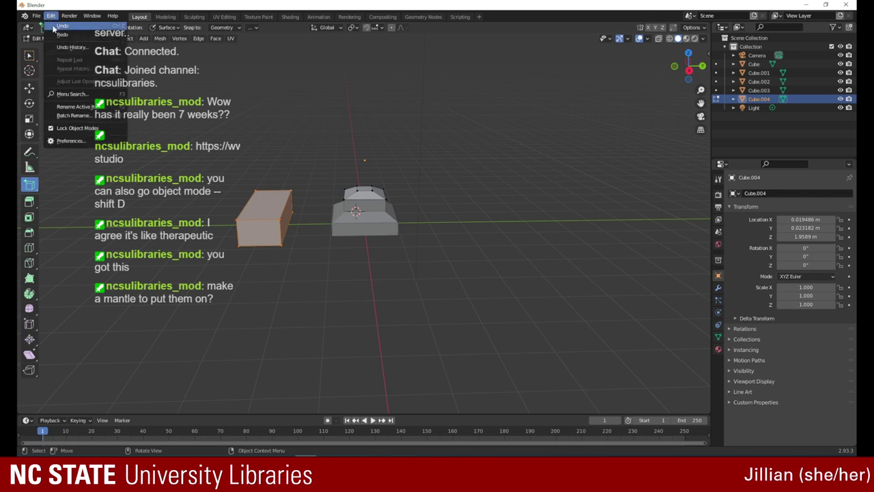
click(54, 27)
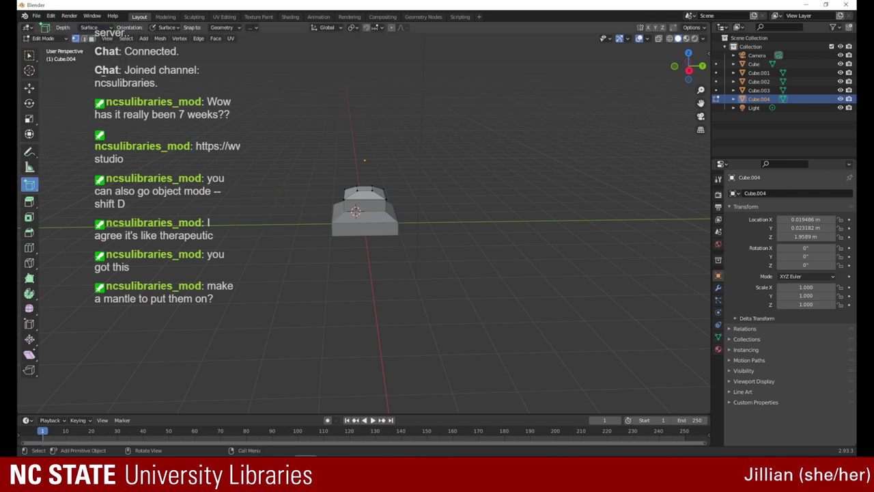
click(64, 39)
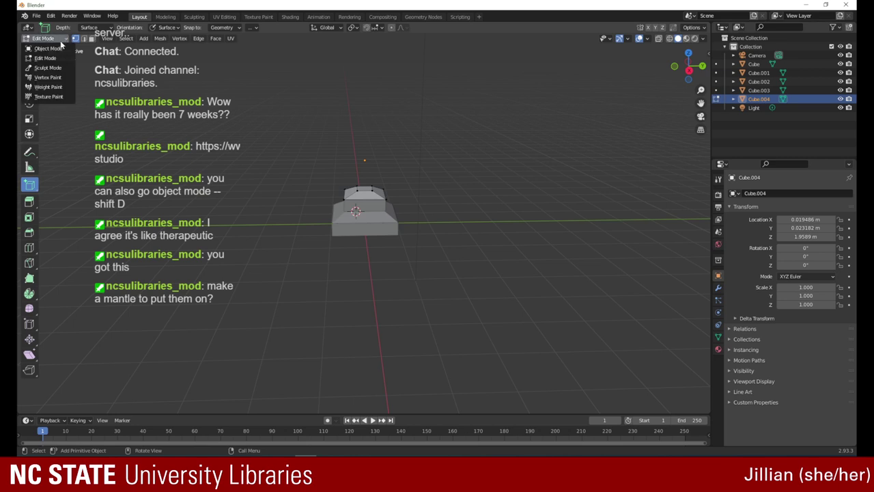
click(60, 48)
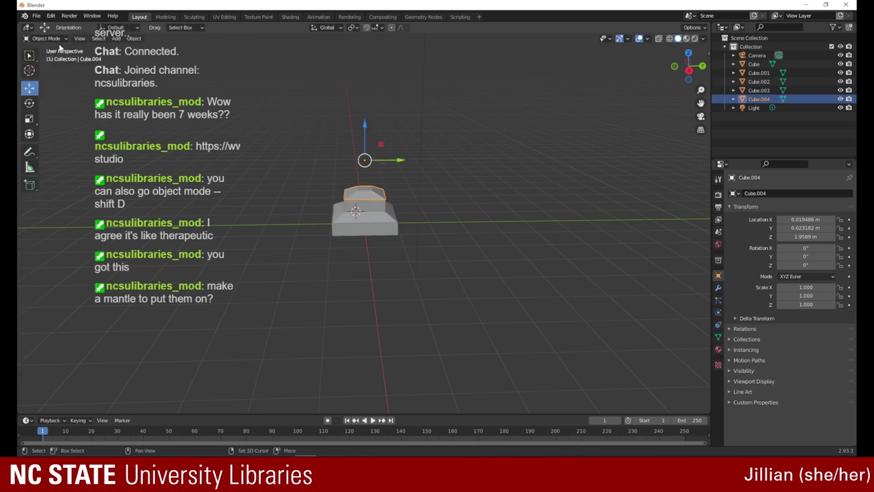
- Duplicate the top roof and move the copy just above the building
key(shift+d)
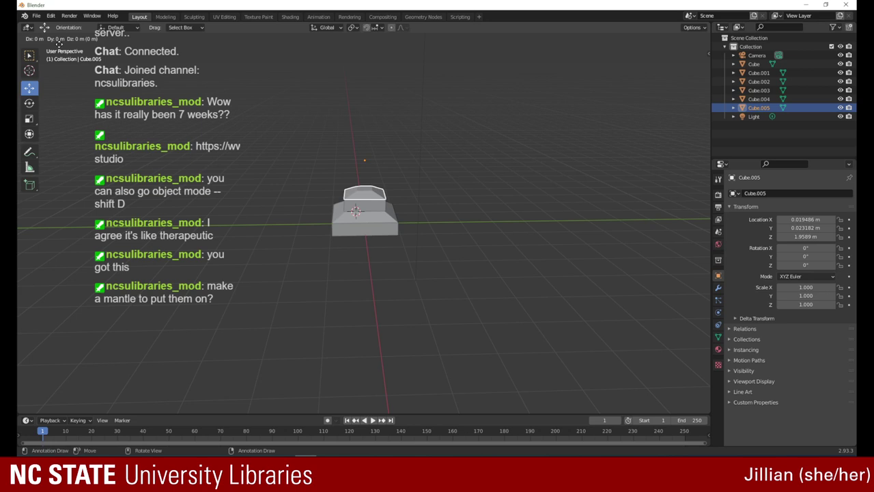
click(462, 176)
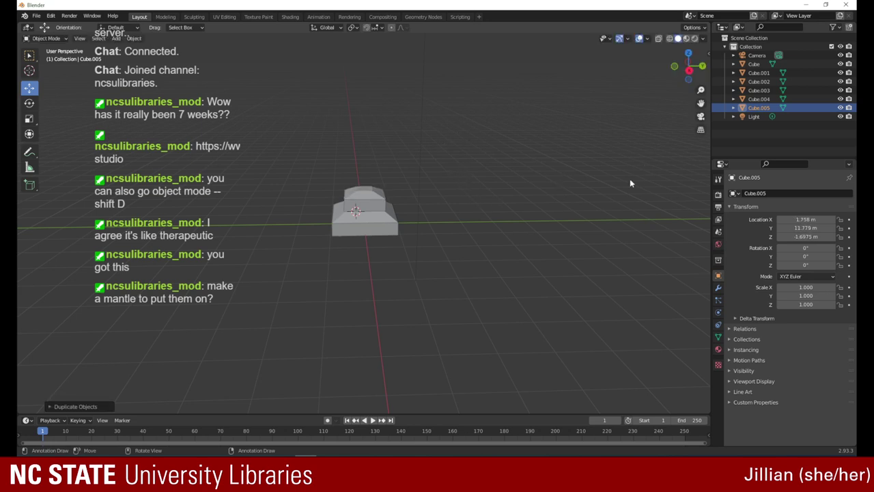
drag(698, 95, 671, 199)
click(545, 276)
drag(545, 275, 354, 197)
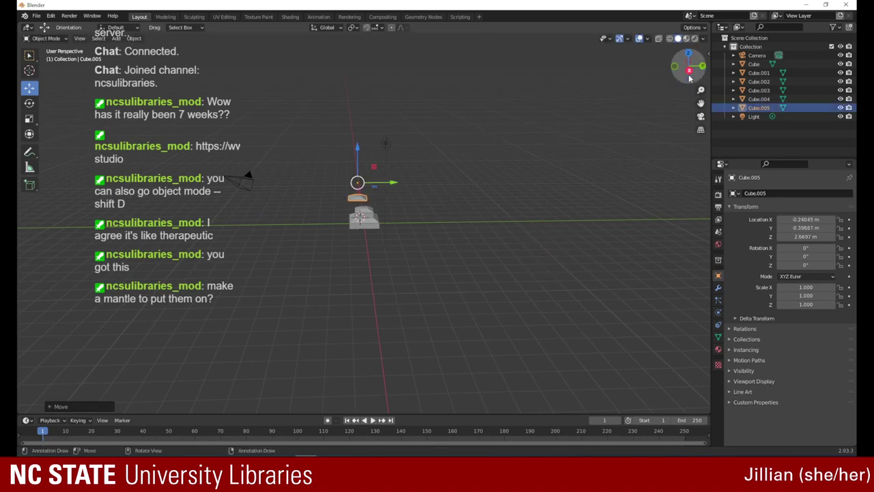
- Enter Edit Mode on the duplicated roof and move one of its lower front corners inward
drag(689, 76, 687, 60)
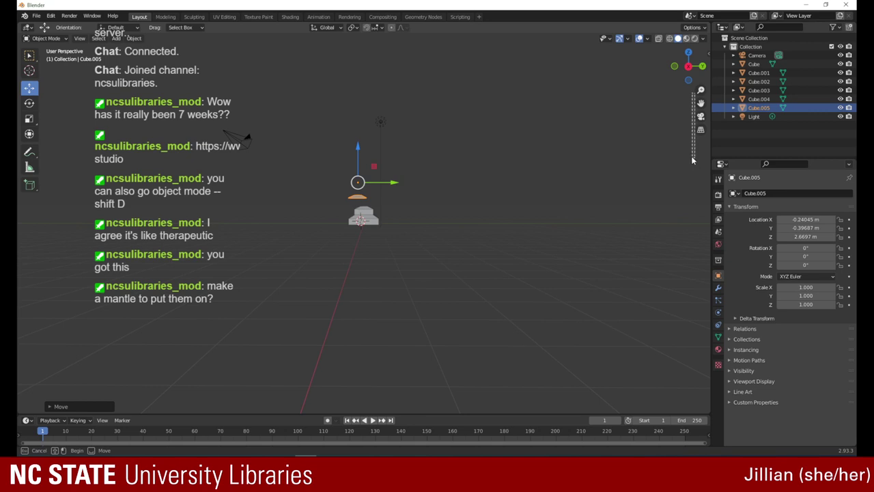
click(696, 140)
mouse_move(700, 89)
mouse_down()
mouse_move(682, 159)
mouse_move(687, 39)
mouse_move(701, 116)
mouse_move(688, 95)
mouse_up()
drag(701, 90, 689, 56)
click(357, 140)
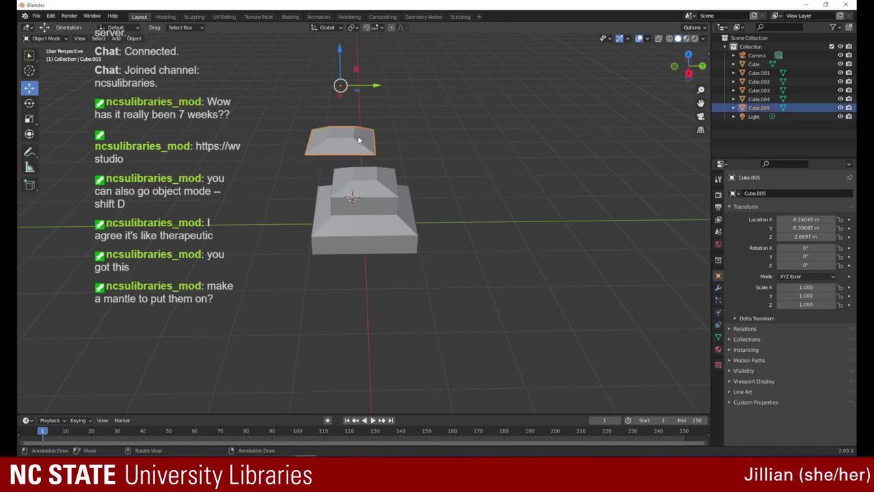
click(45, 39)
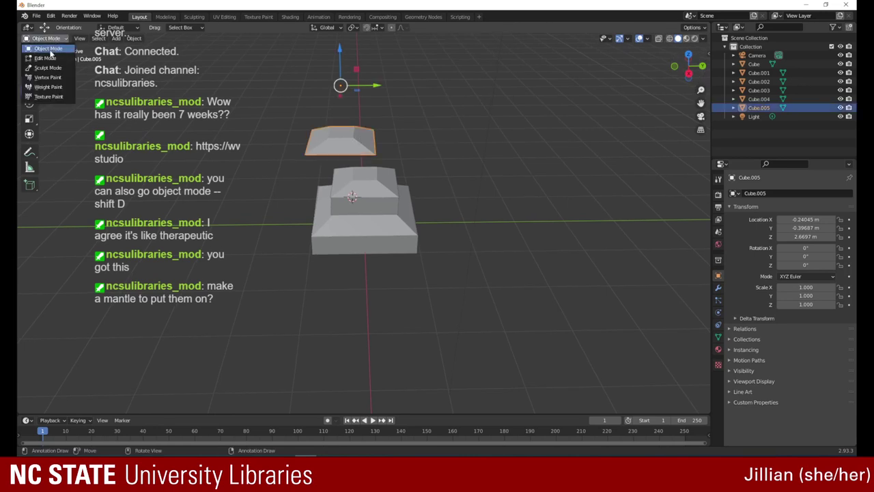
click(53, 58)
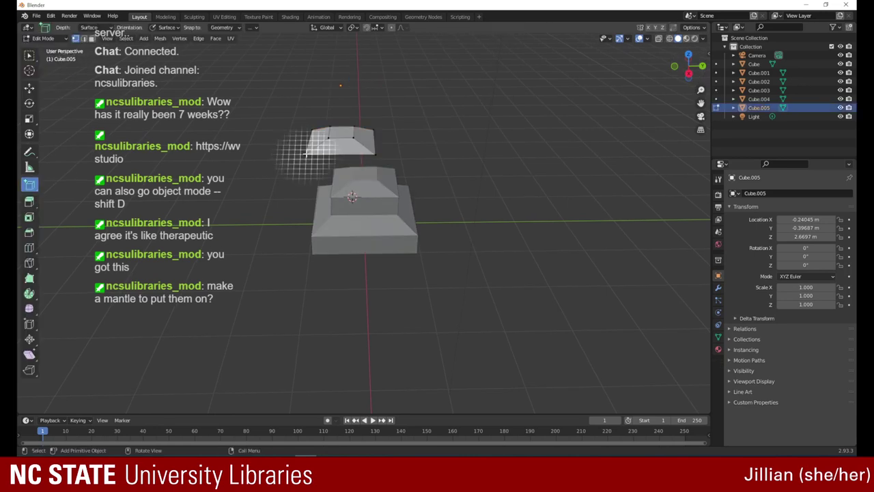
click(29, 87)
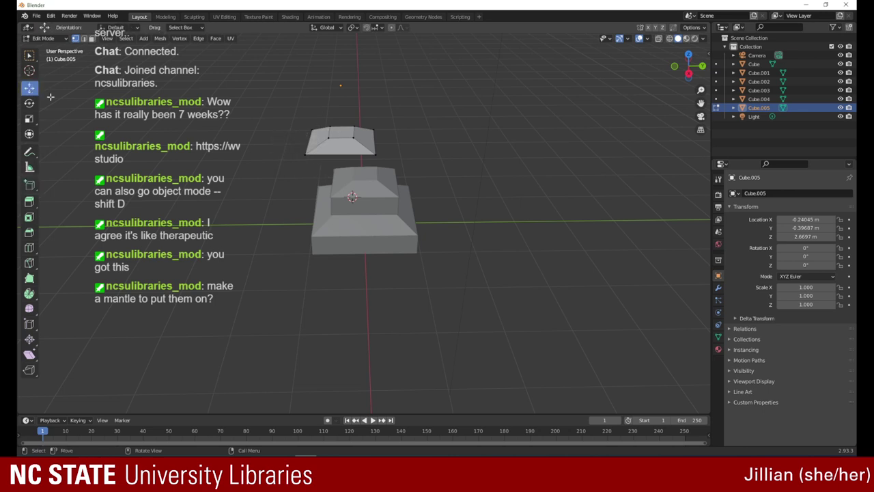
click(306, 155)
drag(305, 155, 321, 156)
click(319, 154)
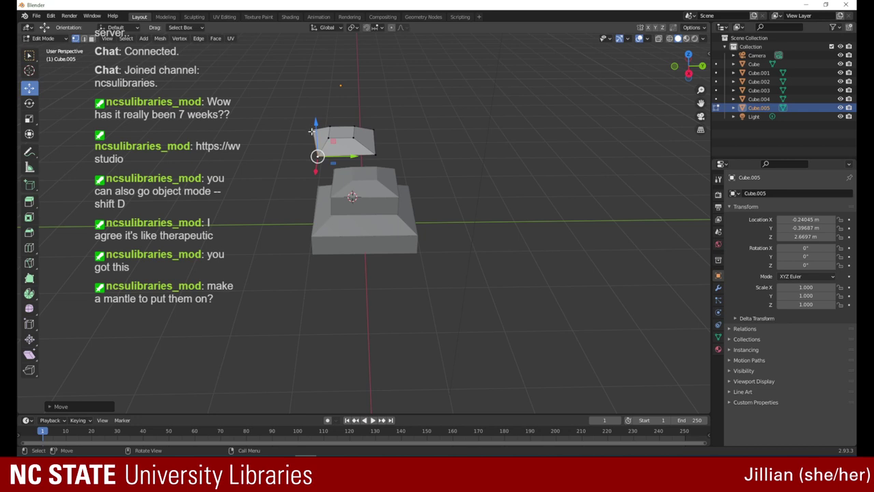
- Shift the same lower front corner further inward until it sits roughly beneath the top face's corner
key(g)
click(316, 139)
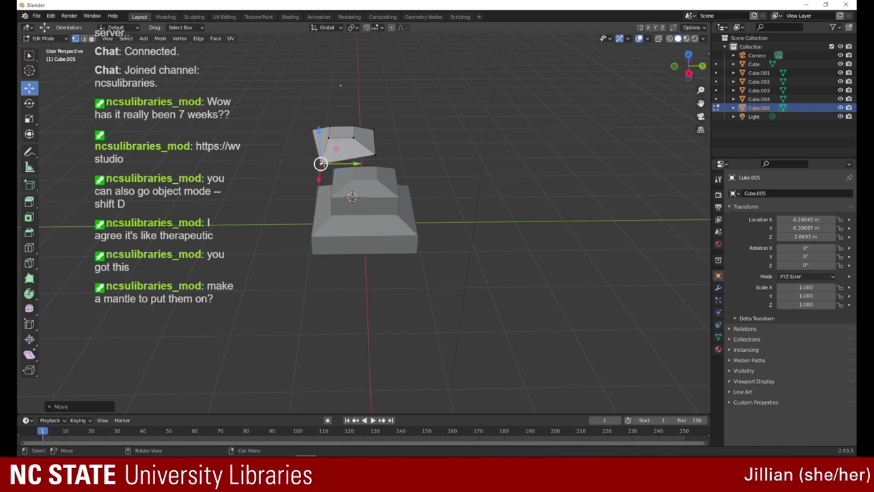
key(g)
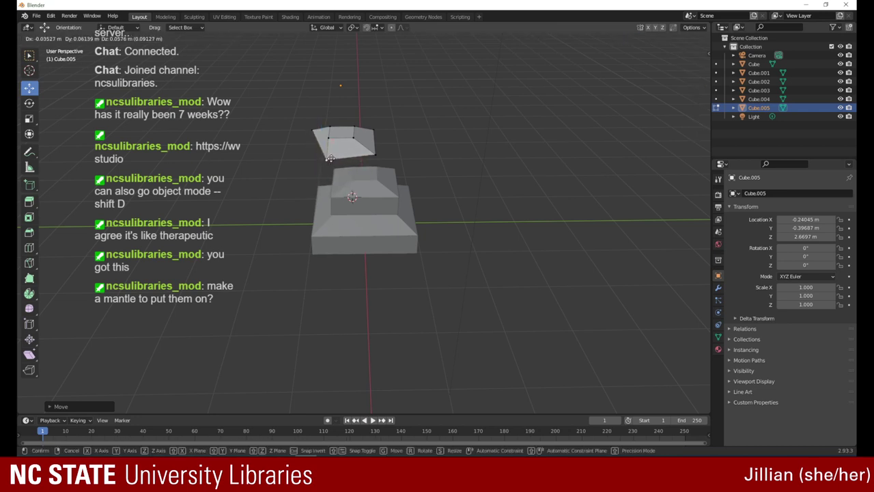
click(330, 157)
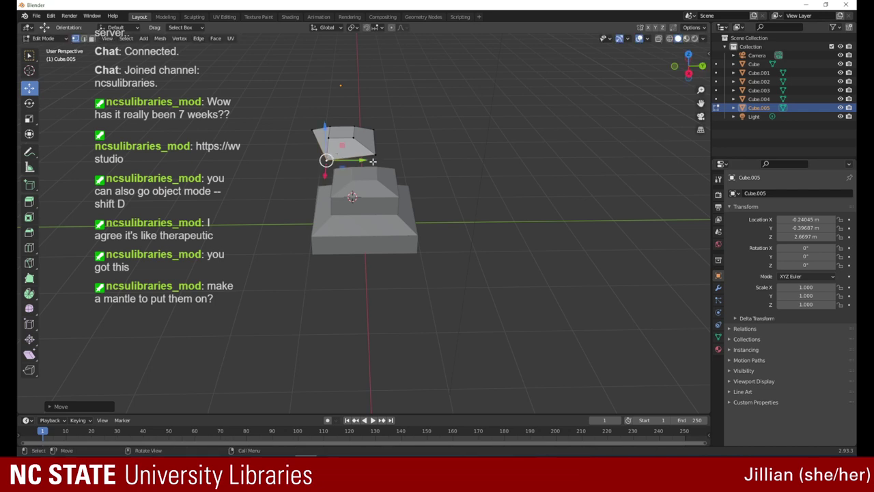
key(g)
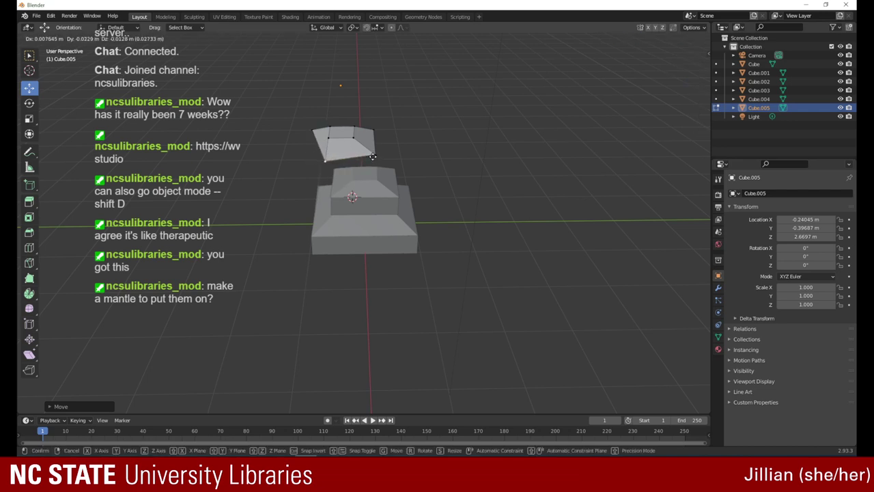
click(372, 157)
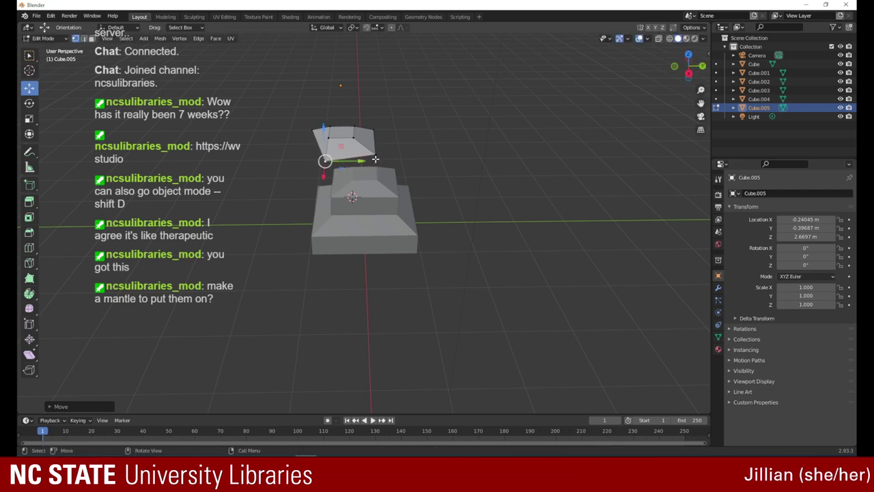
- Move the other lower front corner inward along Y and adjust its height so the front face becomes nearly rectangular
key(g)
key(y)
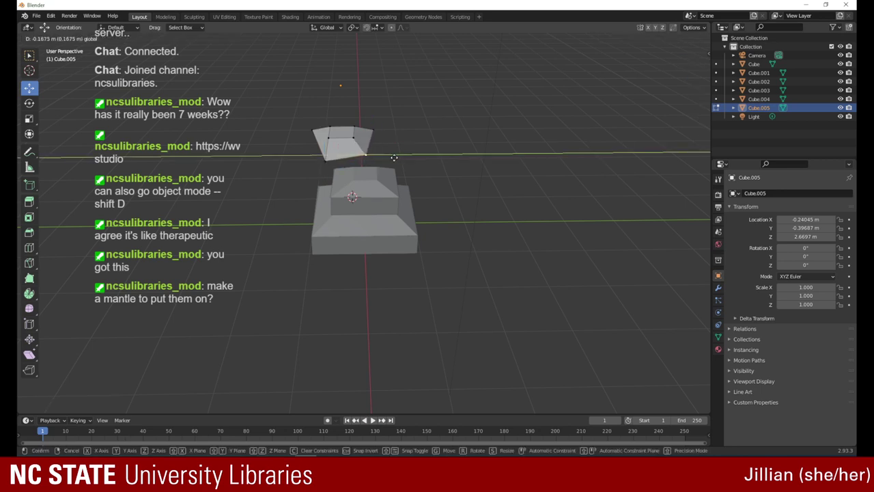
click(384, 167)
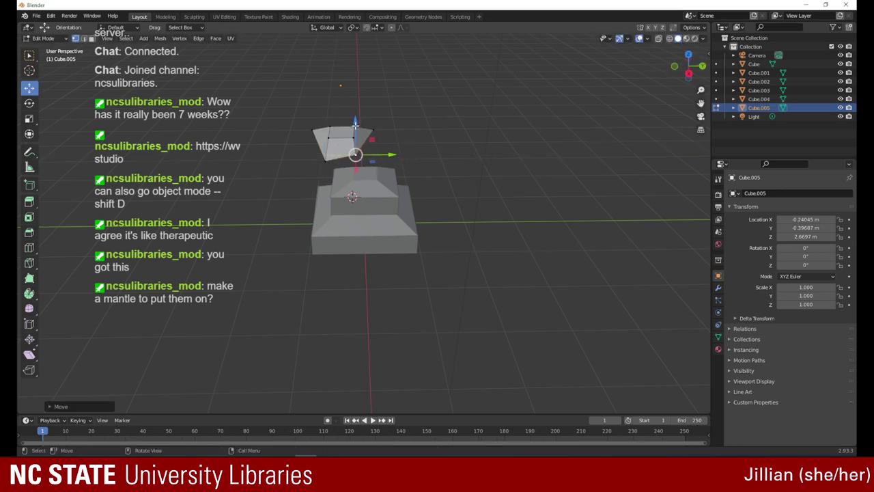
drag(355, 125, 356, 133)
drag(388, 160, 364, 160)
- From the adjacent side, pull that side's two lower corners inward along X beneath the top corners
click(325, 162)
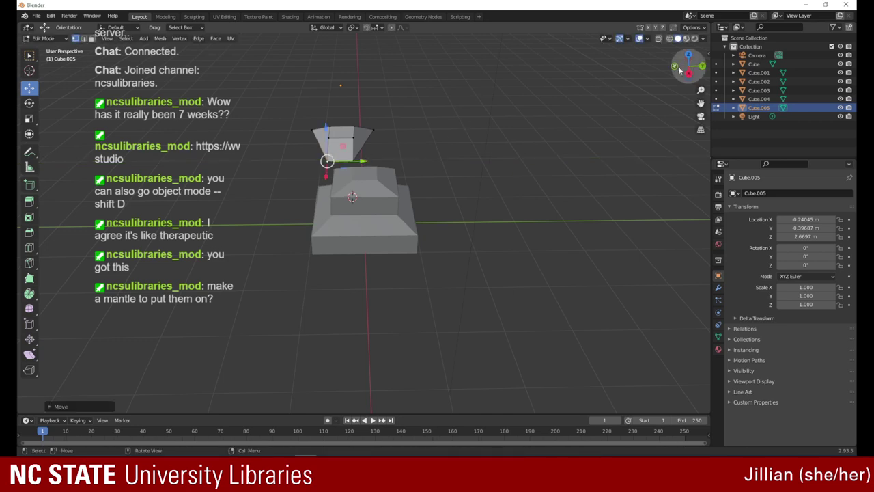
drag(690, 71, 589, 67)
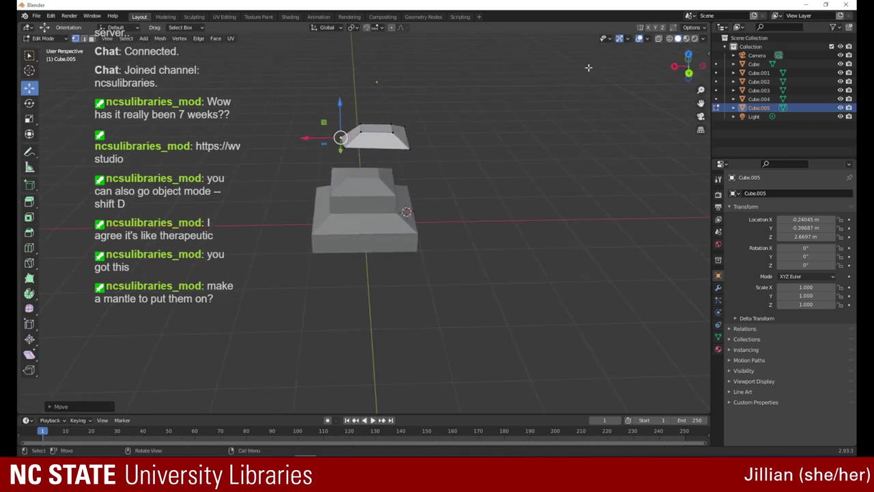
drag(305, 139, 359, 148)
click(409, 148)
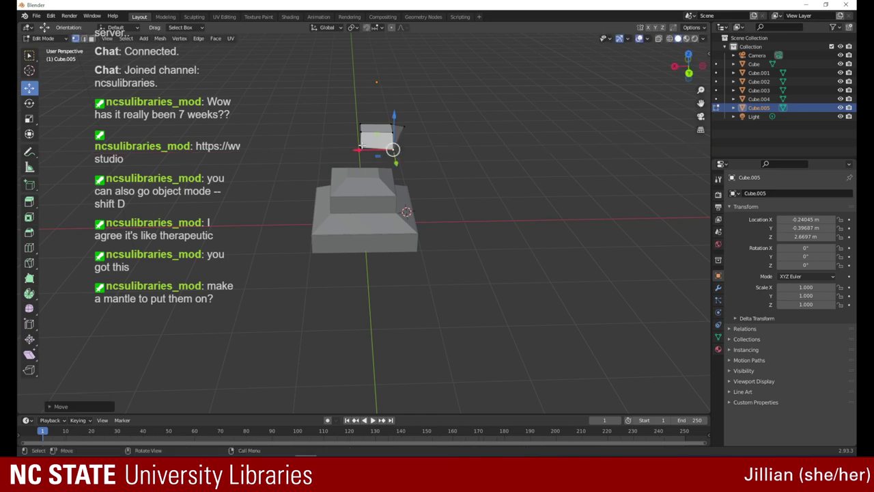
- From the back, move the flared lower corner inward along Y to straighten that side
drag(688, 64, 558, 72)
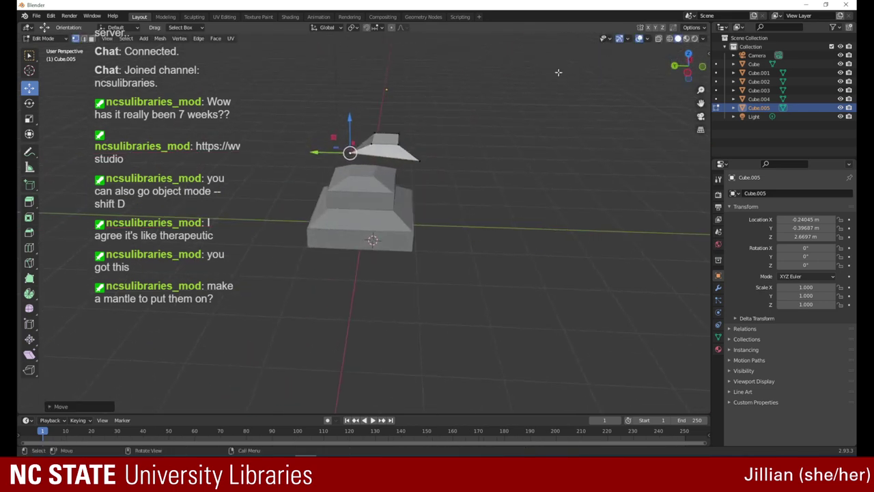
key(g)
key(y)
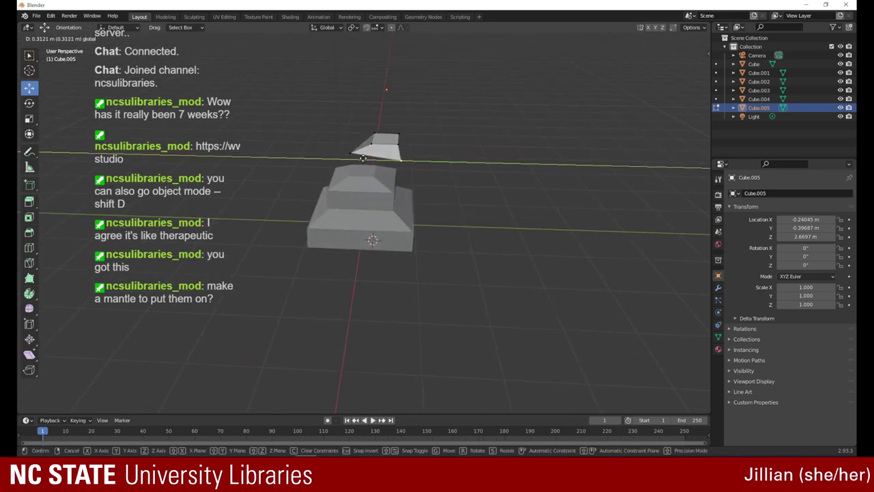
click(359, 158)
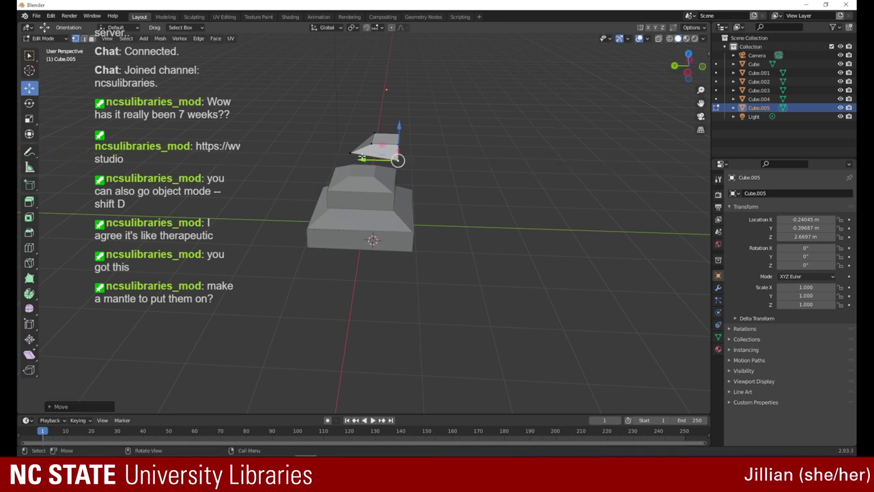
- Bring the remaining flared lower corner inward from the next side and fine-tune its height and X position
drag(687, 67, 593, 55)
drag(323, 112, 369, 119)
drag(357, 155, 377, 148)
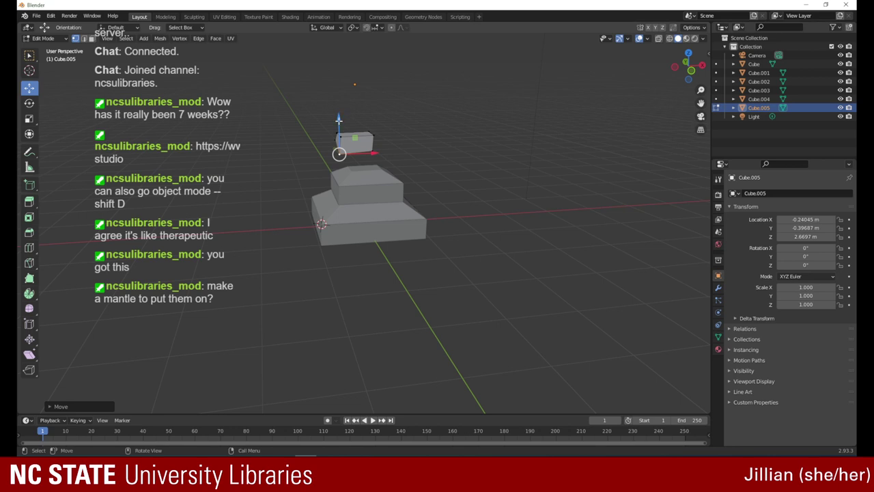
drag(338, 119, 338, 113)
drag(379, 151, 380, 151)
- Viewed from a raised angle, reposition the nearest lower corner so the block's edges run straight
drag(689, 66, 590, 70)
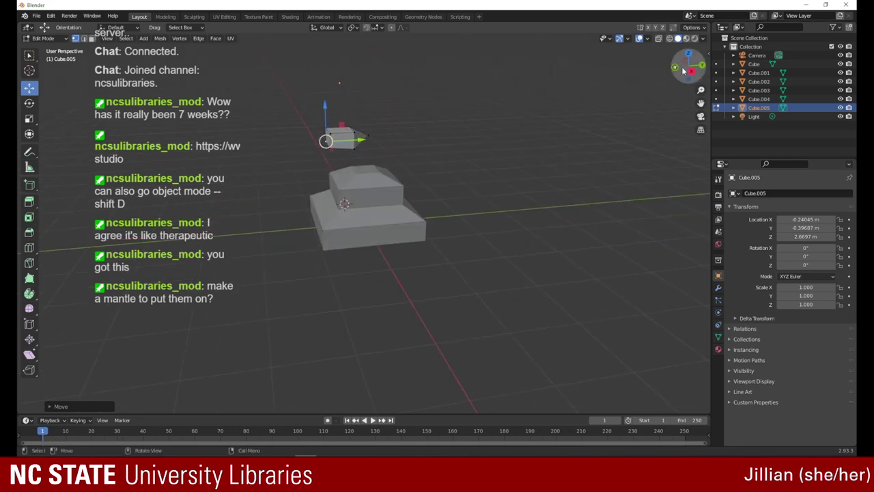
drag(688, 66, 528, 84)
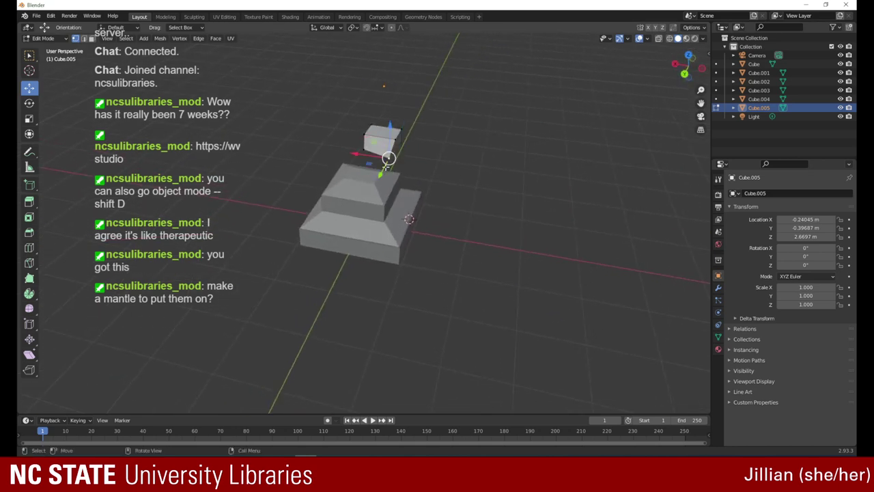
mouse_move(388, 159)
mouse_down()
mouse_move(379, 171)
mouse_move(377, 145)
mouse_up()
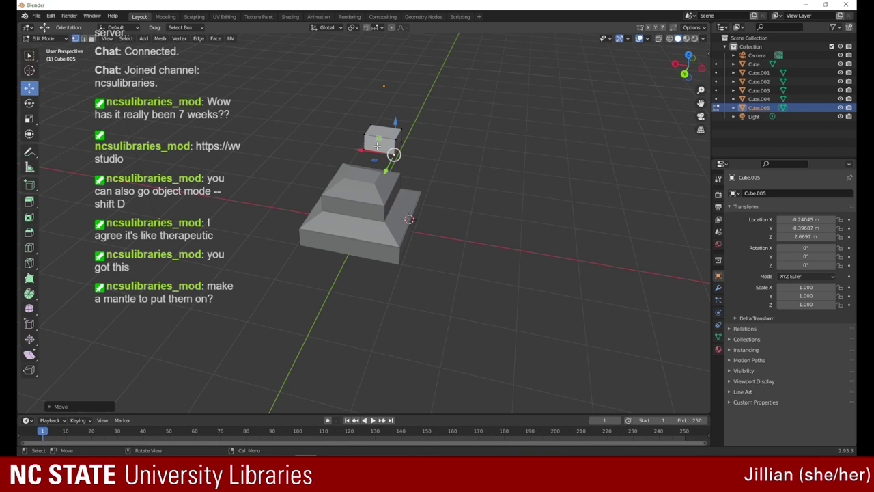
- From the back, move the protruding lower corner inward along Y and lower it level with its neighbour
drag(690, 63, 591, 49)
drag(328, 149, 351, 147)
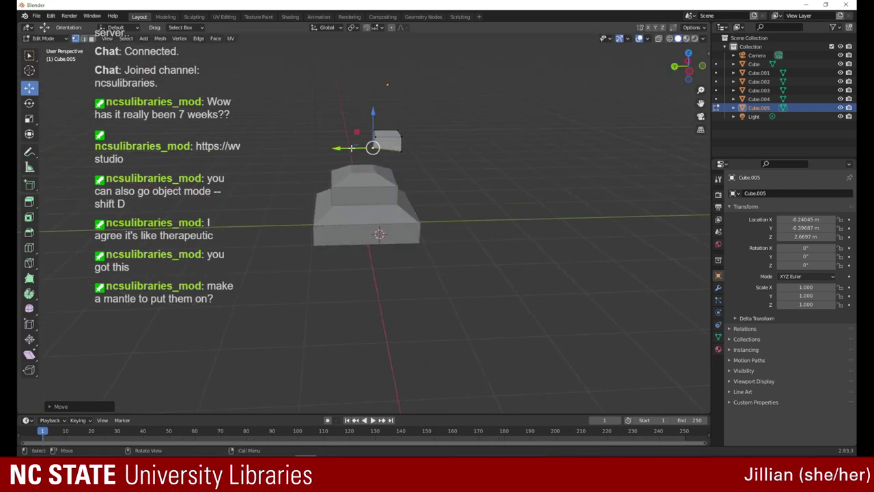
drag(373, 112, 375, 119)
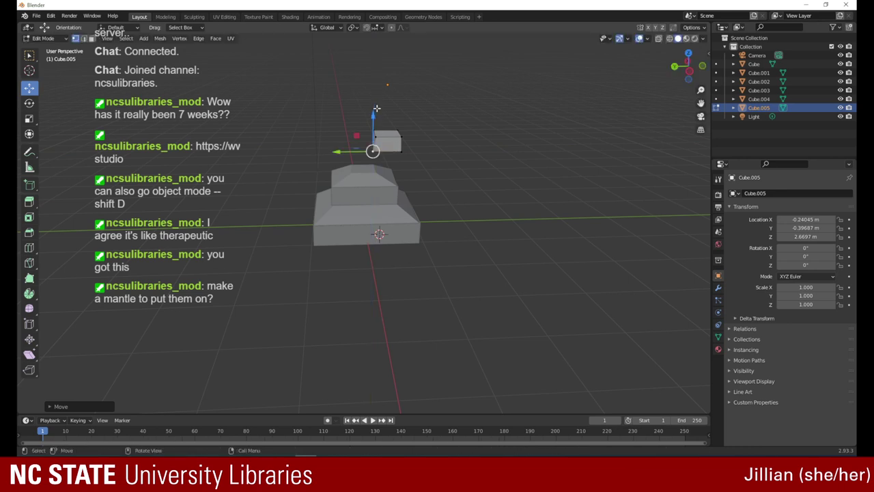
drag(339, 150, 345, 153)
drag(686, 67, 556, 59)
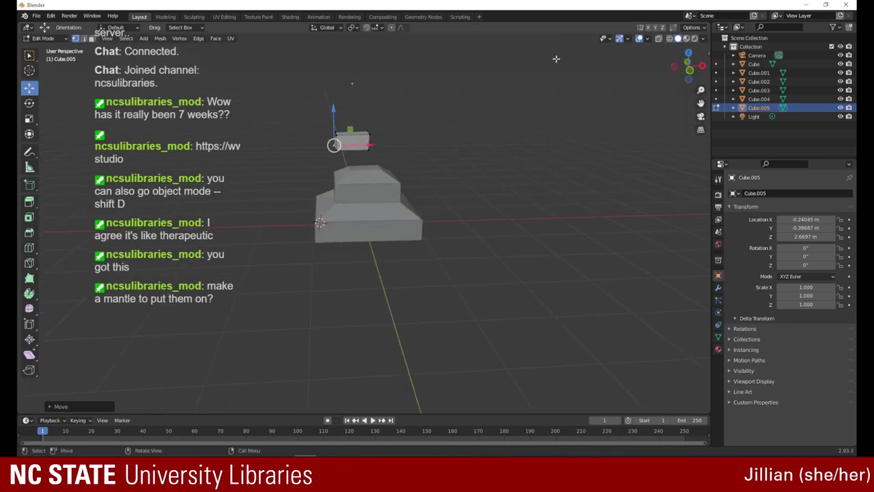
- From the side, nudge the block's selected lower corner along Y and raise the neighbouring lower corner slightly along Z
drag(700, 90, 679, 58)
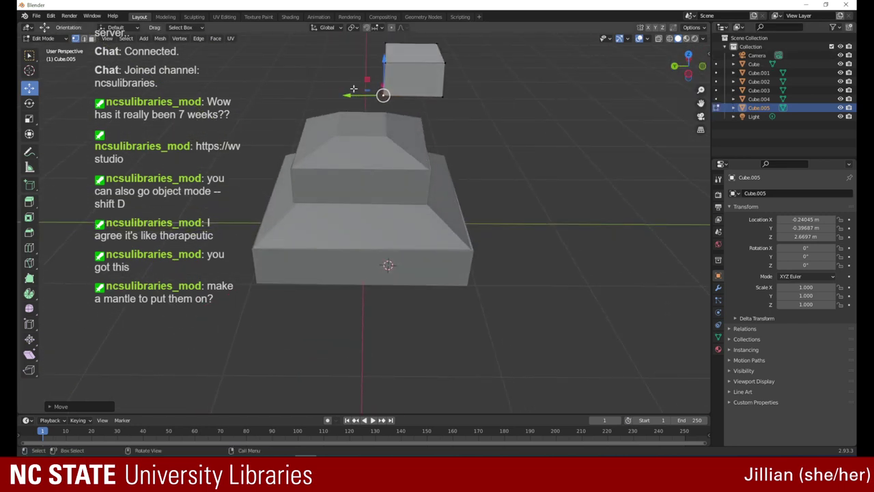
drag(347, 95, 356, 96)
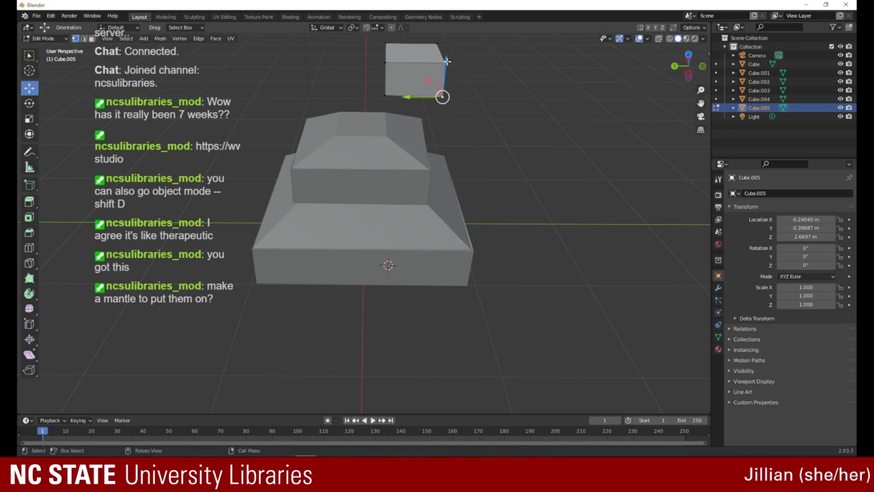
click(446, 62)
click(437, 95)
drag(445, 64, 445, 65)
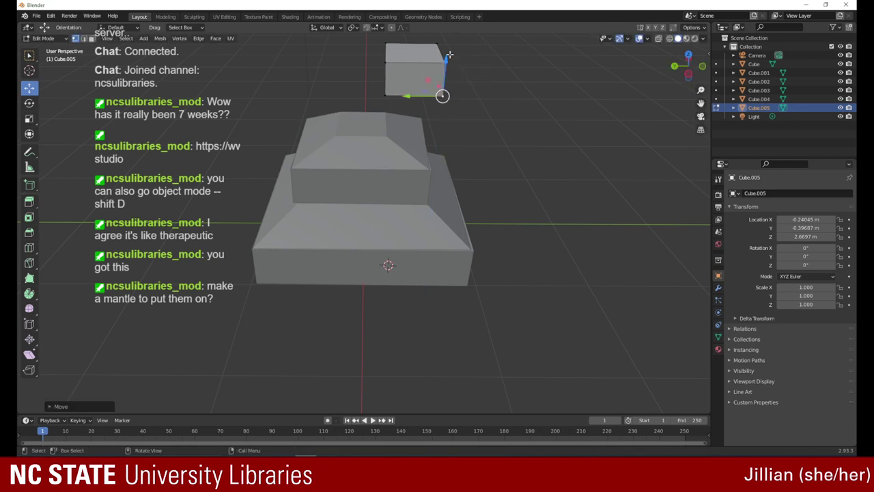
- Raise the lower corner at the far end of the block's next side in small Z increments to level the bottom edge
drag(693, 71, 599, 61)
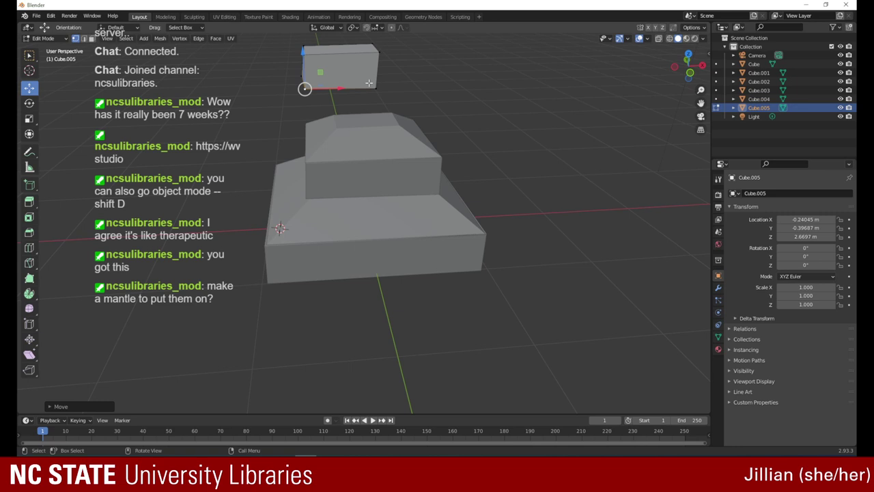
drag(688, 69, 626, 69)
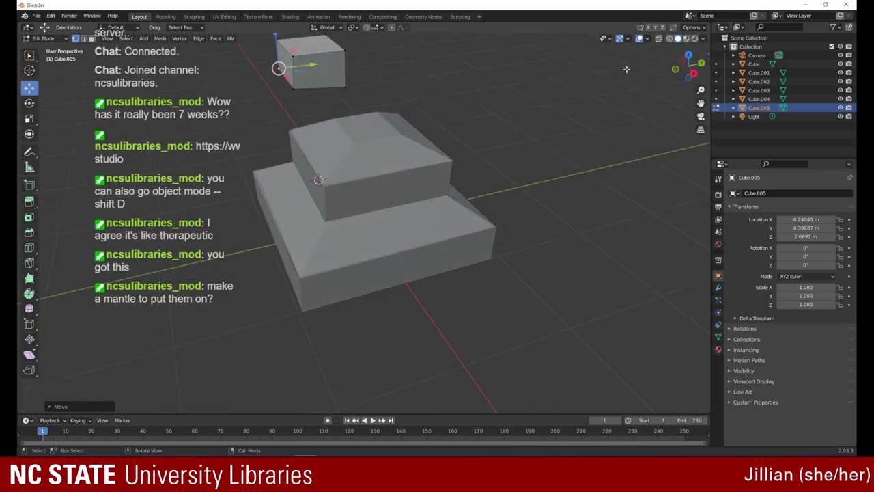
drag(700, 90, 692, 110)
click(346, 115)
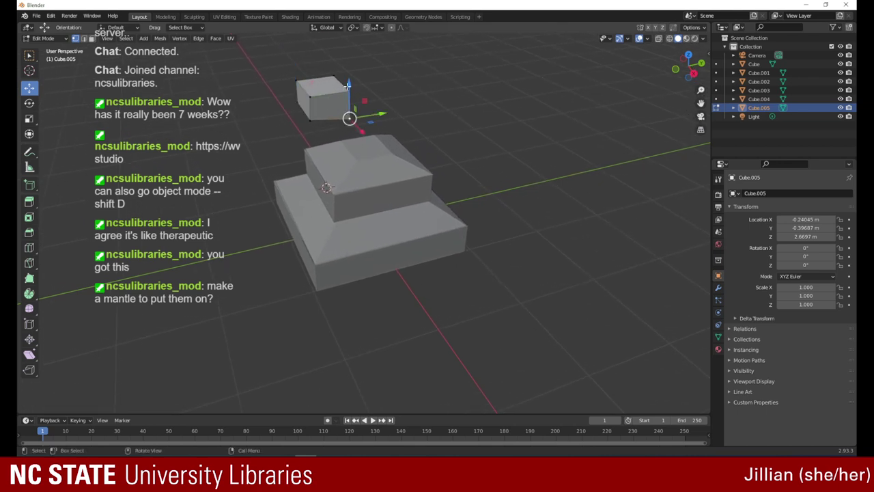
drag(347, 83, 343, 75)
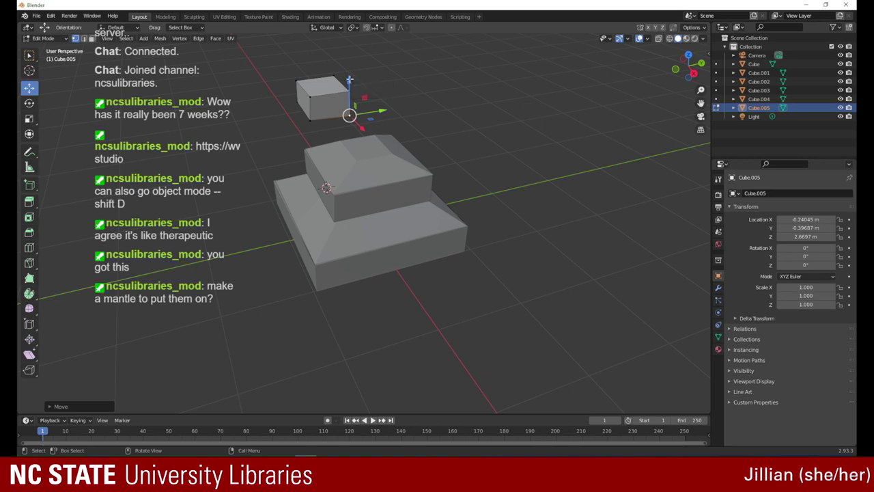
drag(349, 75, 350, 72)
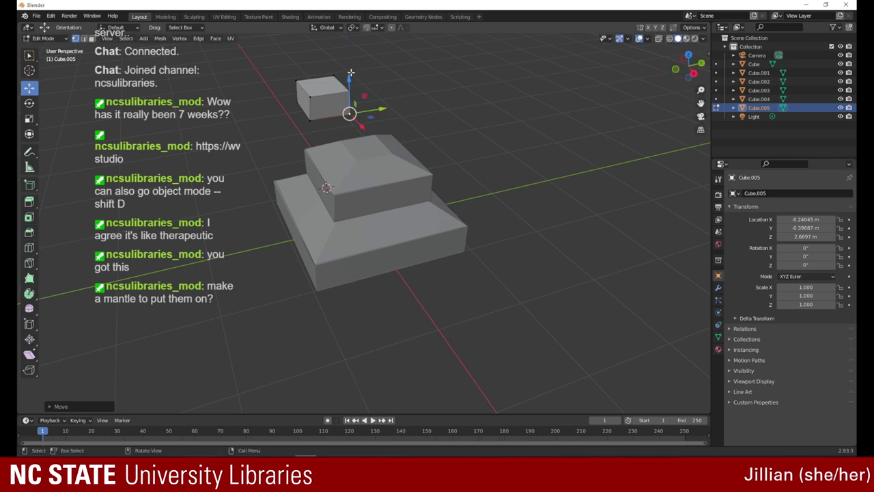
- From the back, nudge the selected lower corner inward along X, and fine-tune its height along Z from the adjacent side
drag(691, 67, 571, 53)
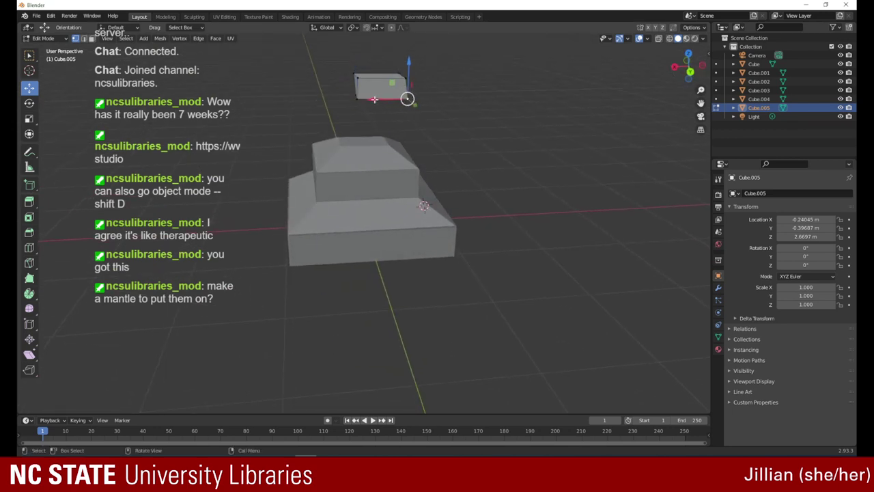
drag(375, 100, 372, 100)
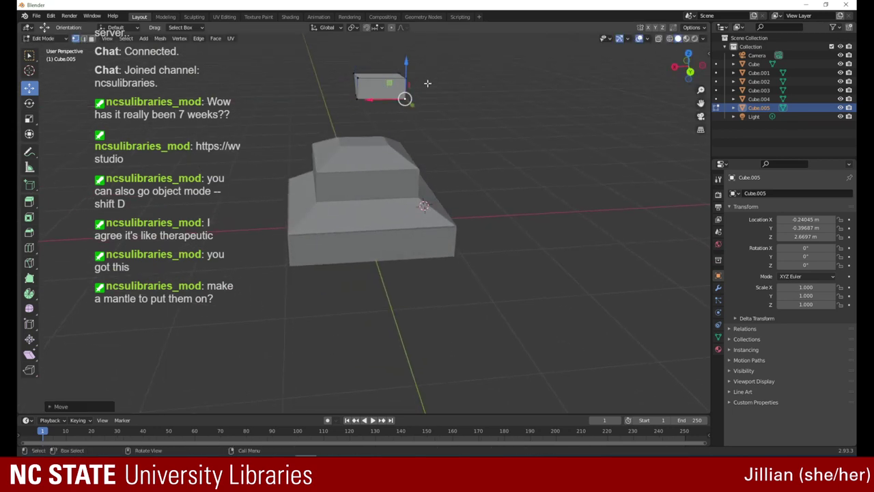
drag(692, 54, 576, 49)
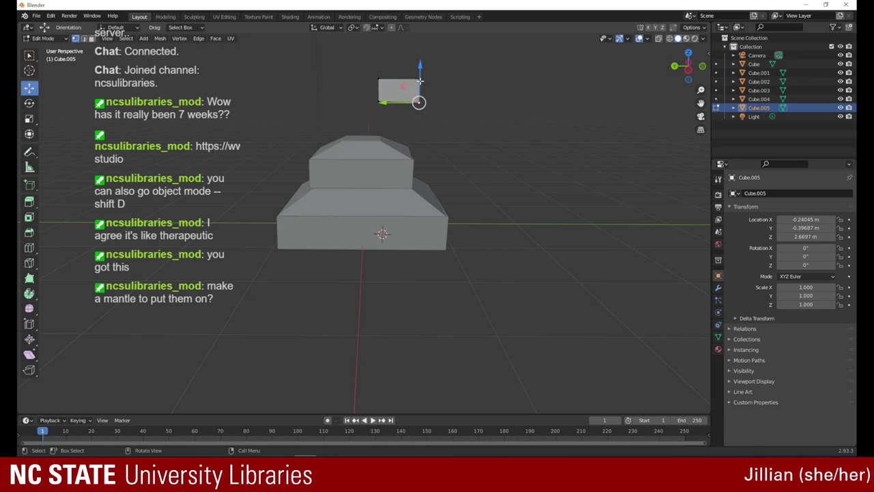
drag(420, 81, 421, 69)
- From the front, select the near lower corner and fine-tune its height and X position to square the block's face
middle_drag(478, 55, 553, 57)
click(362, 91)
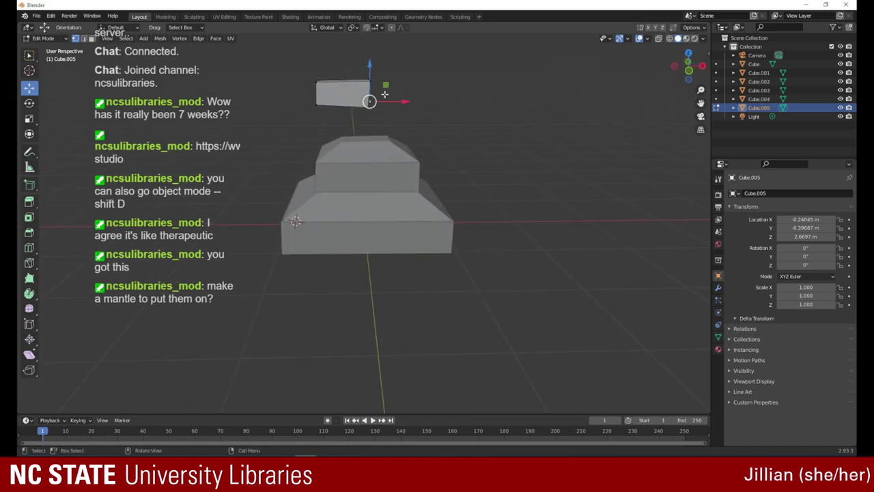
drag(387, 104, 408, 104)
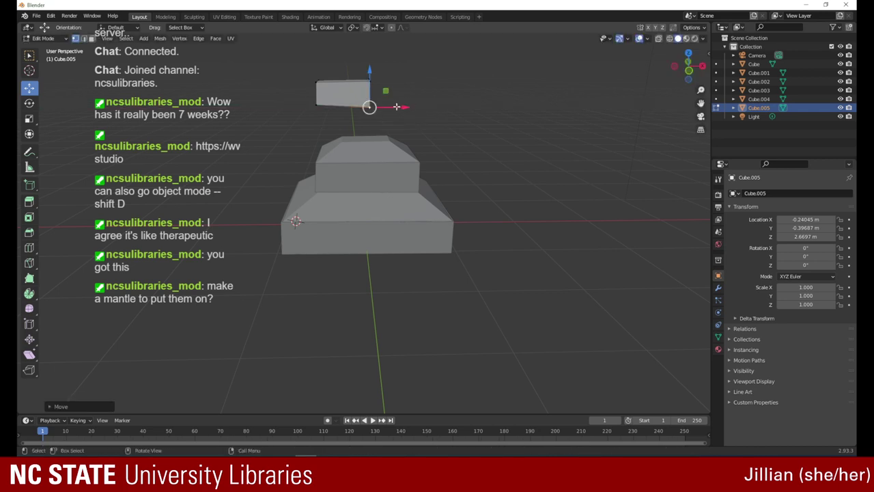
drag(369, 71, 370, 65)
drag(402, 104, 407, 103)
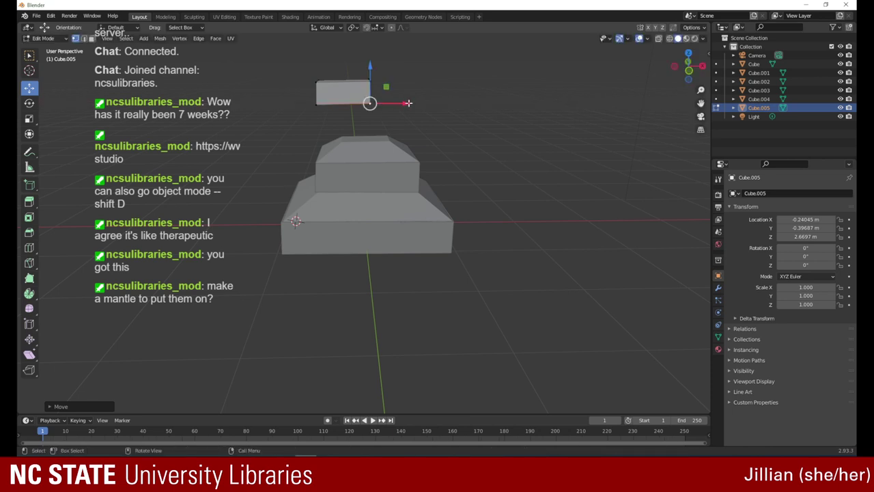
- Examine the top block from above and from all sides for uneven corners and edges
drag(677, 79, 600, 68)
drag(686, 74, 676, 81)
drag(675, 113, 557, 81)
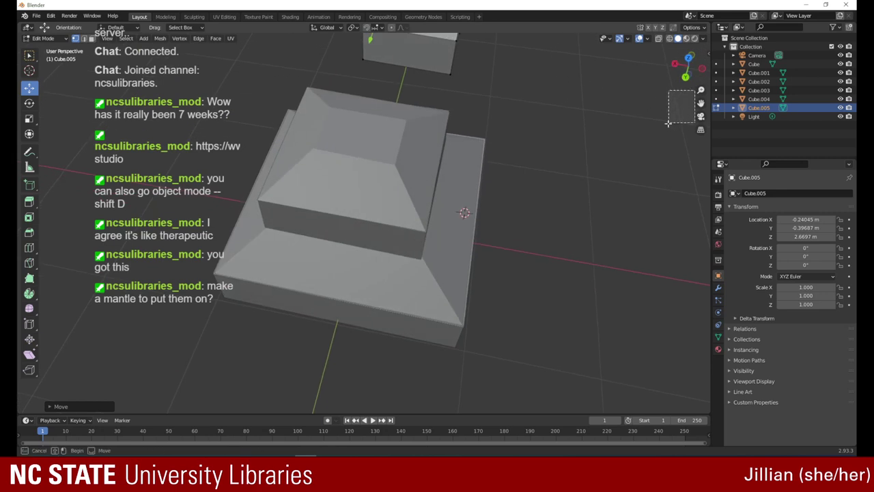
drag(700, 89, 691, 136)
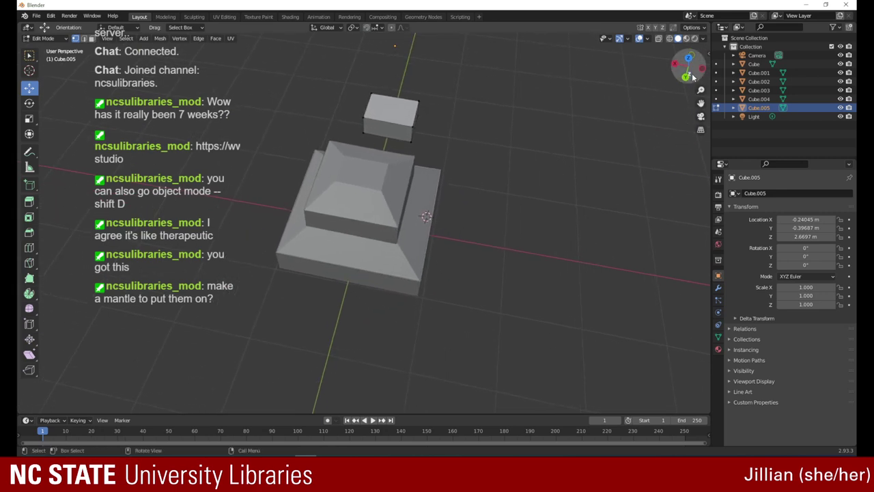
drag(691, 68, 592, 57)
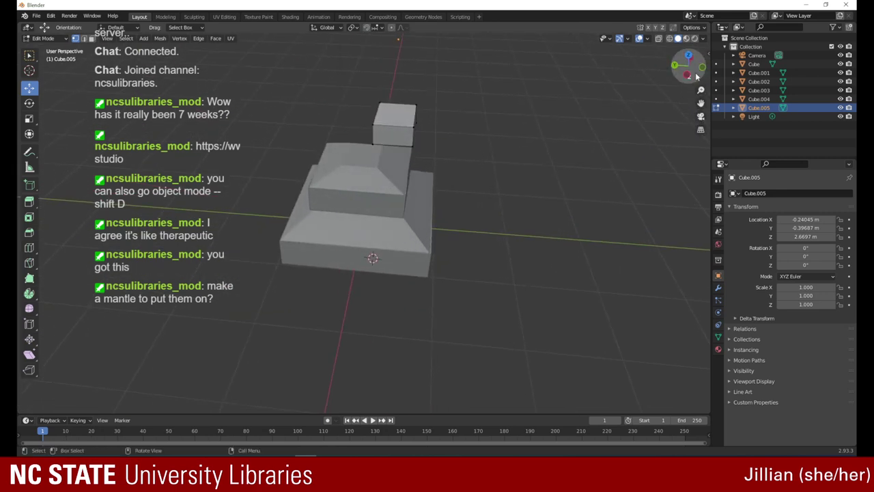
drag(700, 90, 645, 75)
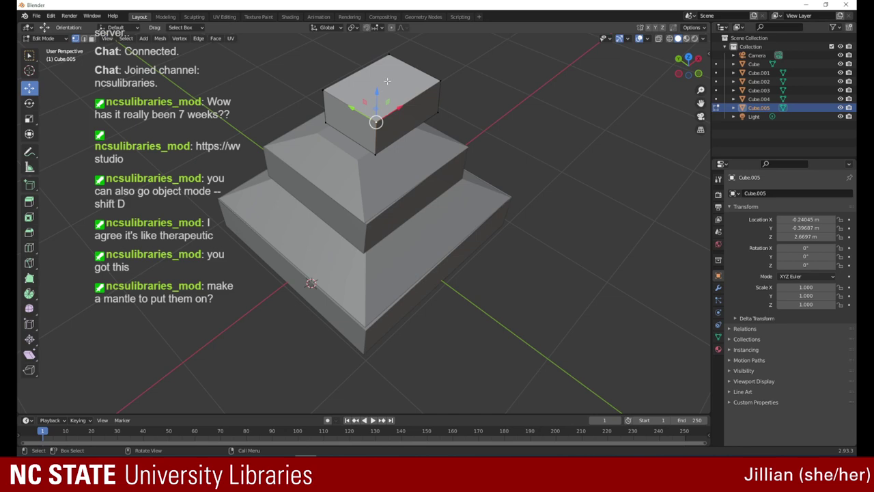
middle_drag(387, 81, 638, 78)
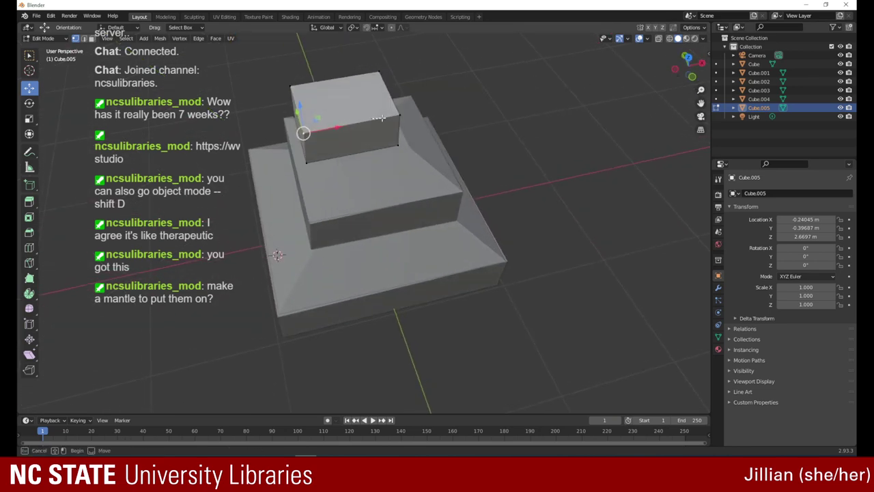
drag(688, 66, 592, 86)
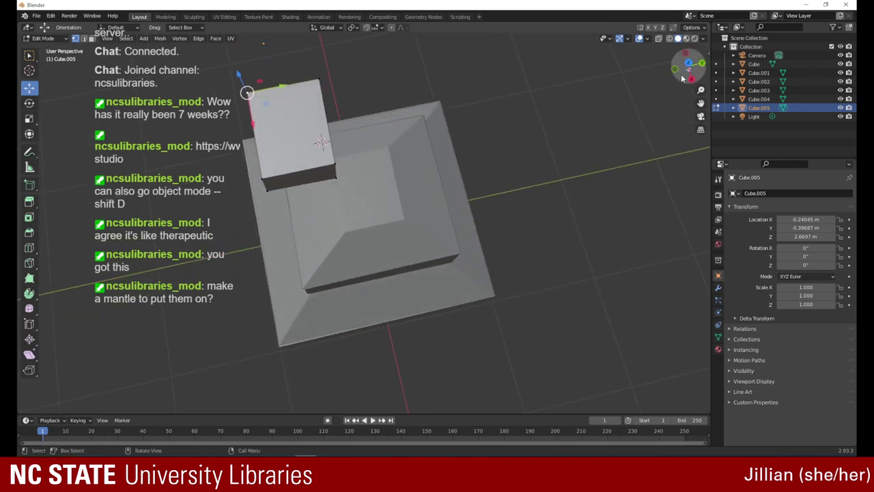
drag(691, 79, 487, 68)
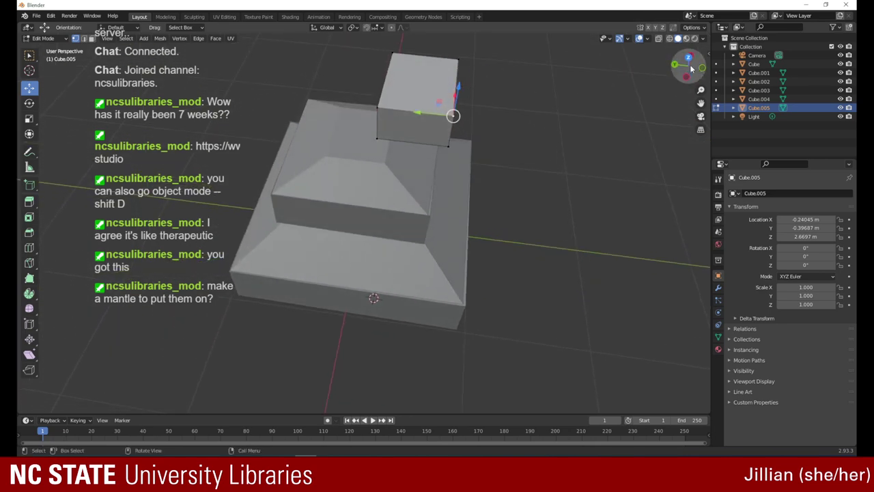
drag(700, 89, 697, 99)
drag(687, 68, 608, 61)
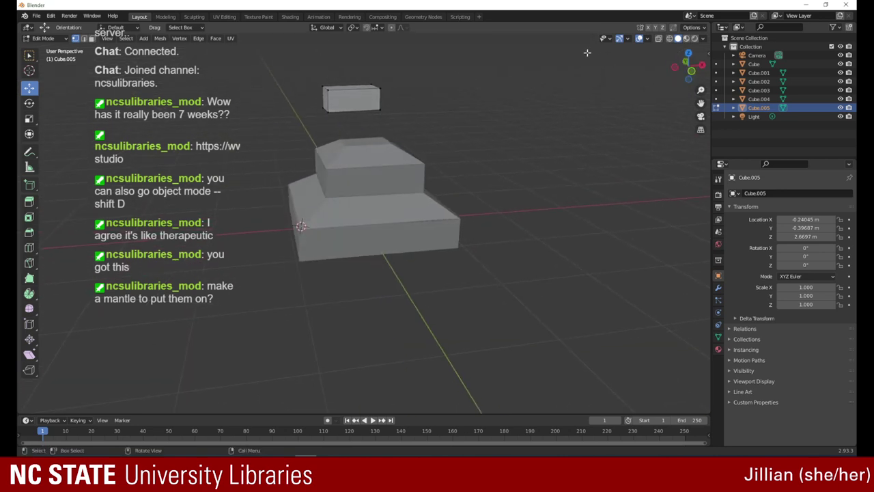
- Nudge the block's upper front corner along X, and raise a lower corner on the next side about 0.03 m along Z
click(346, 92)
drag(366, 91, 371, 87)
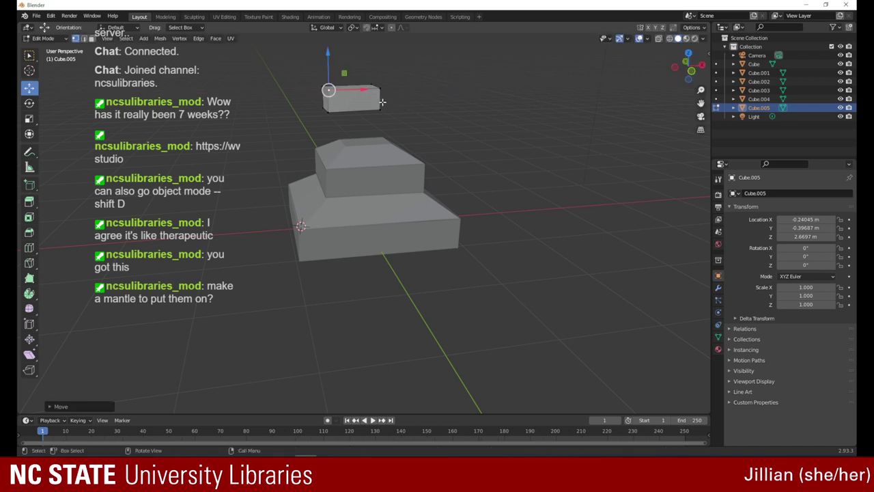
drag(684, 66, 456, 68)
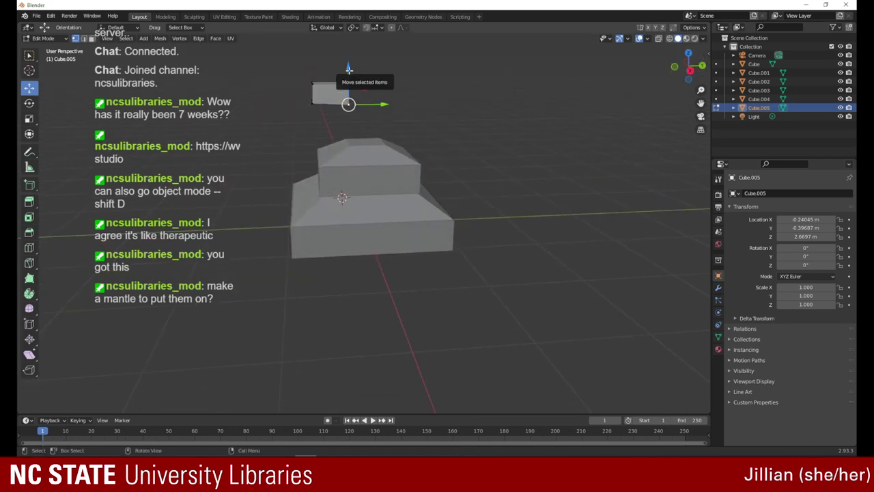
drag(348, 86, 349, 64)
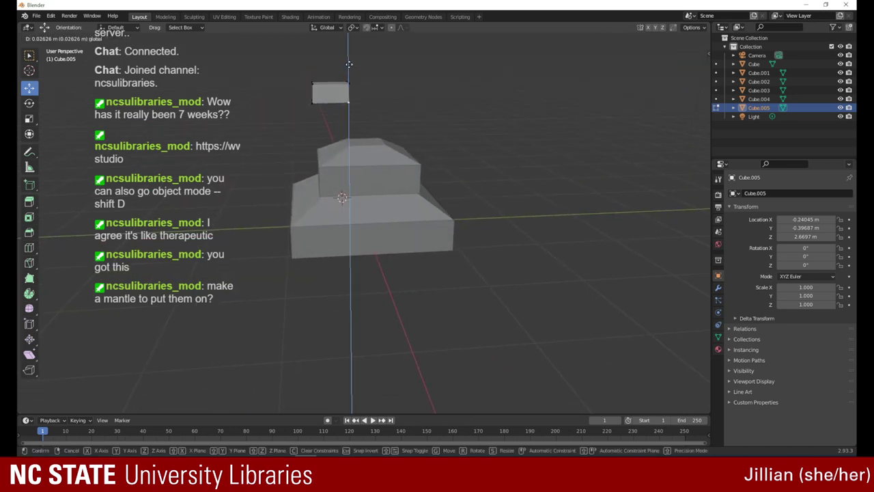
drag(348, 64, 349, 62)
key(Tab)
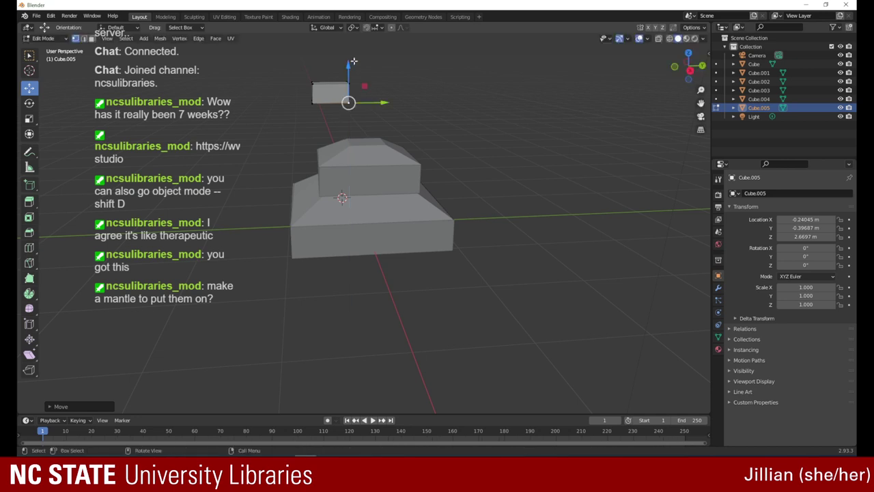
- Fine-tune the height of an upper corner from the back, and raise the lower corner slightly from the adjacent side
drag(669, 57, 582, 62)
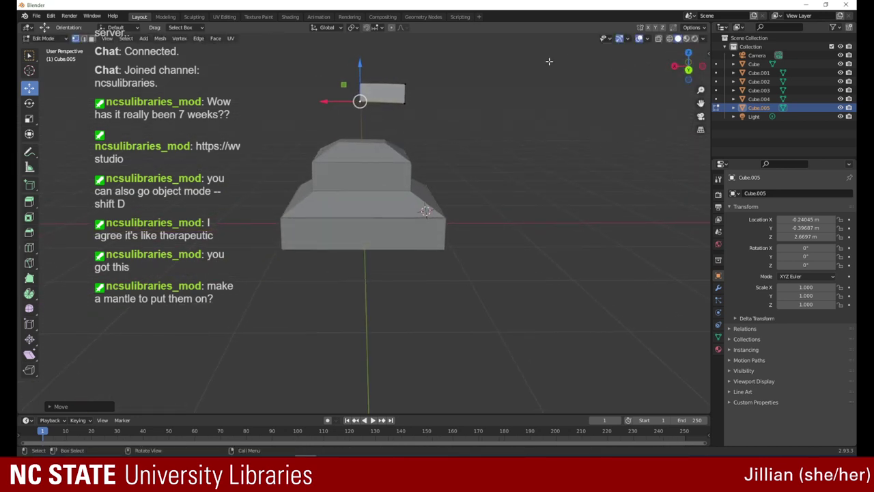
drag(405, 68, 405, 62)
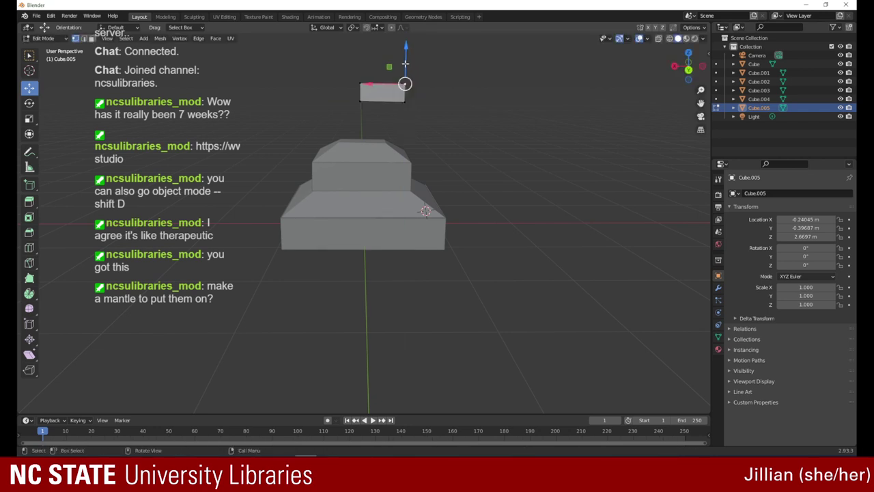
drag(405, 63, 408, 69)
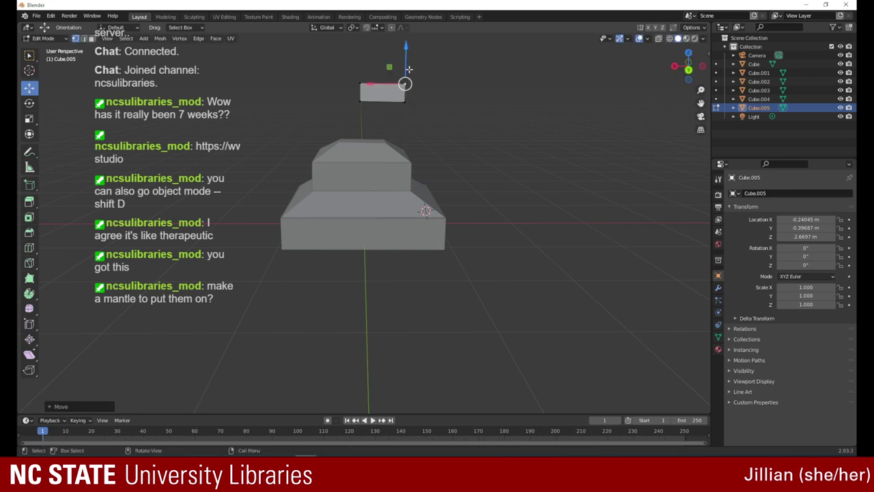
drag(673, 68, 585, 61)
click(416, 101)
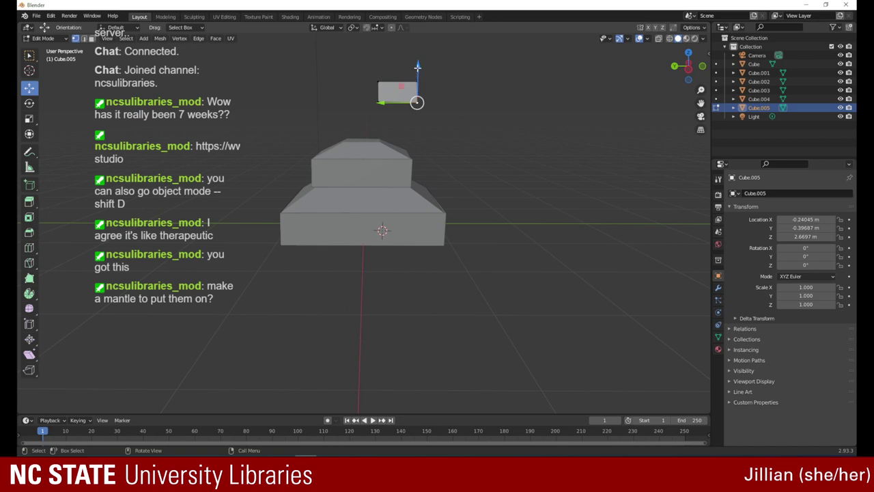
drag(418, 65, 418, 60)
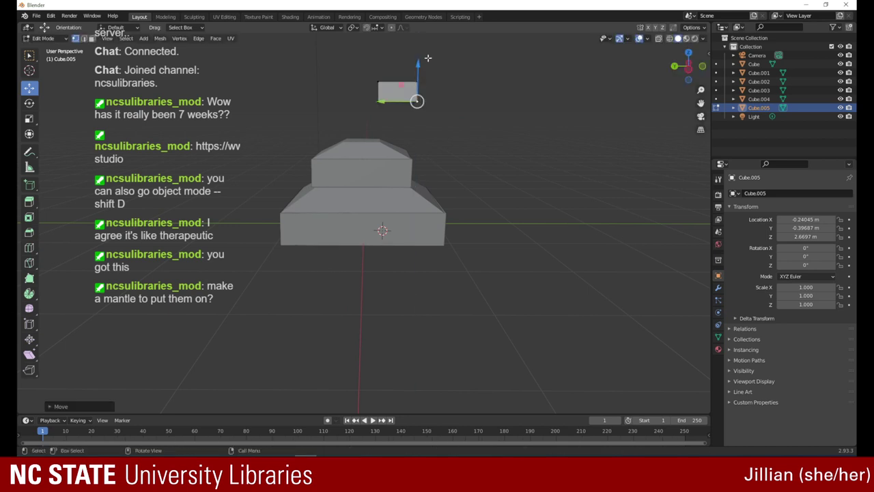
- Check the straightened block from above and from the side, and switch from Edit Mode back to Object Mode
drag(683, 68, 590, 136)
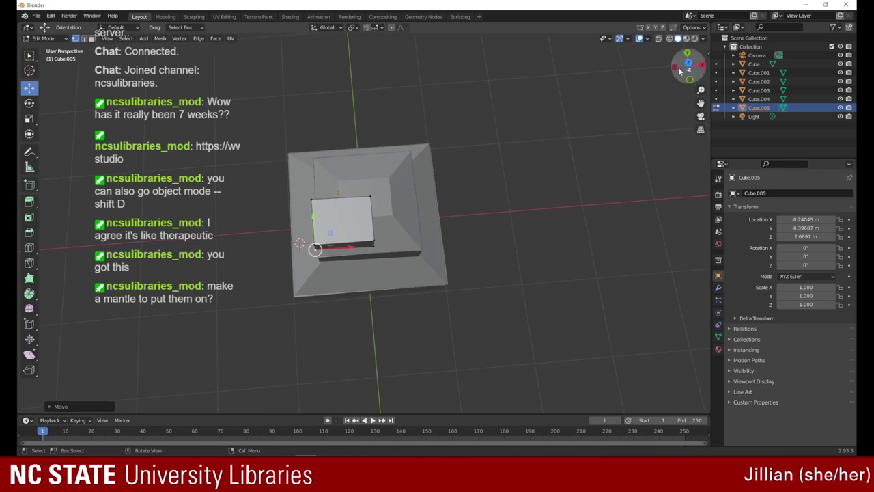
drag(687, 75, 573, 66)
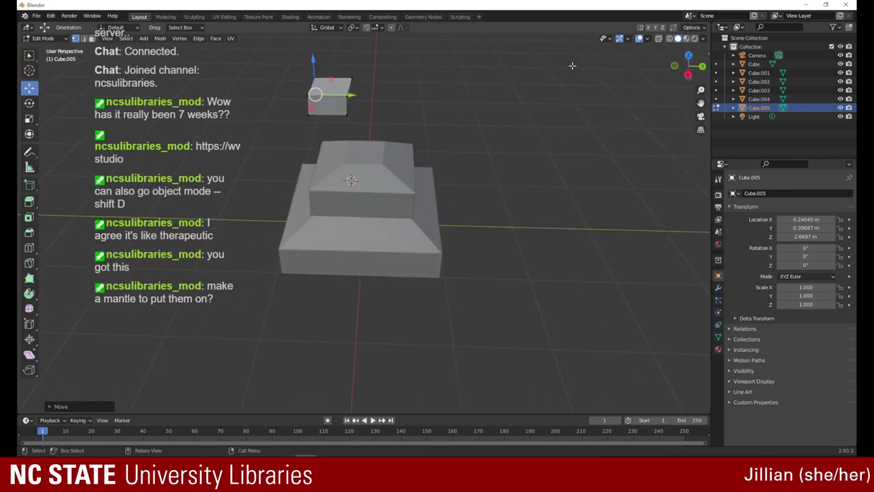
click(46, 39)
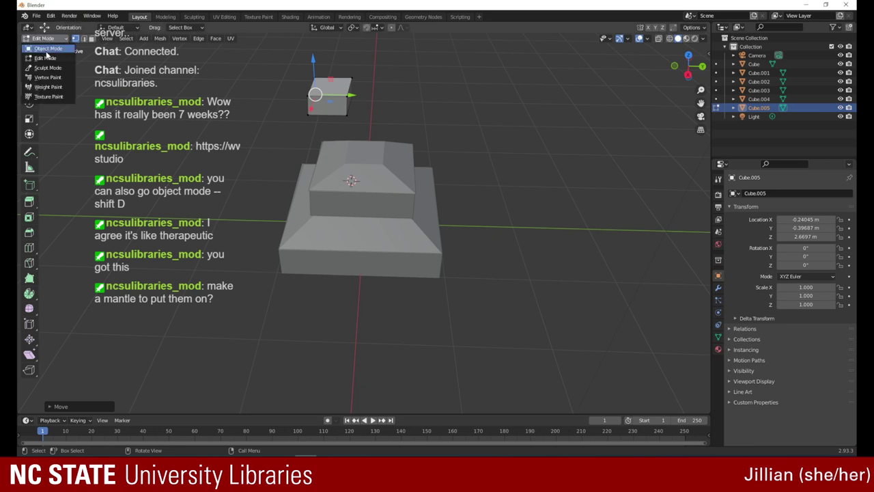
click(46, 45)
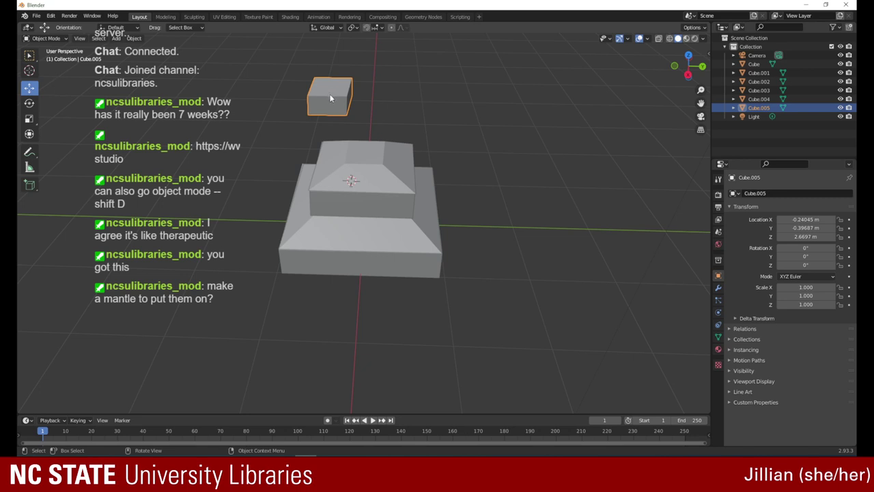
- Move the small duplicated block over the middle of the upper roof and lower it onto the roof's top
scroll(343, 75, down, 4)
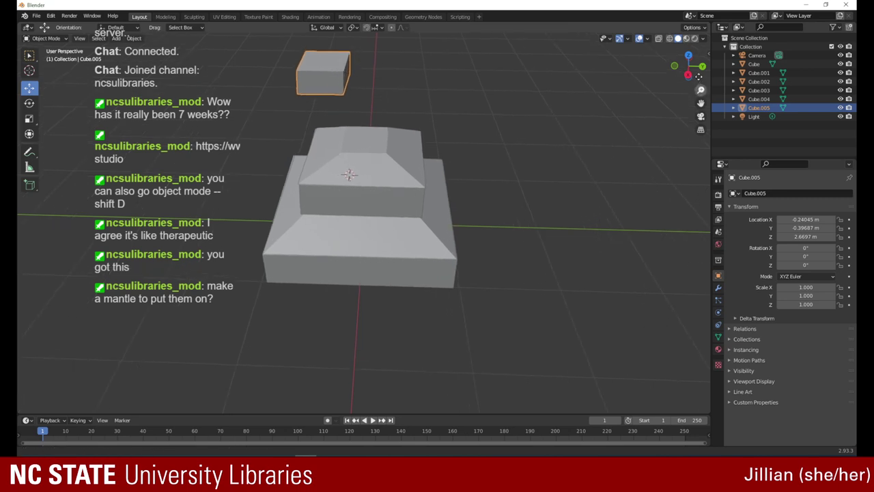
drag(343, 66, 401, 131)
drag(364, 137, 364, 147)
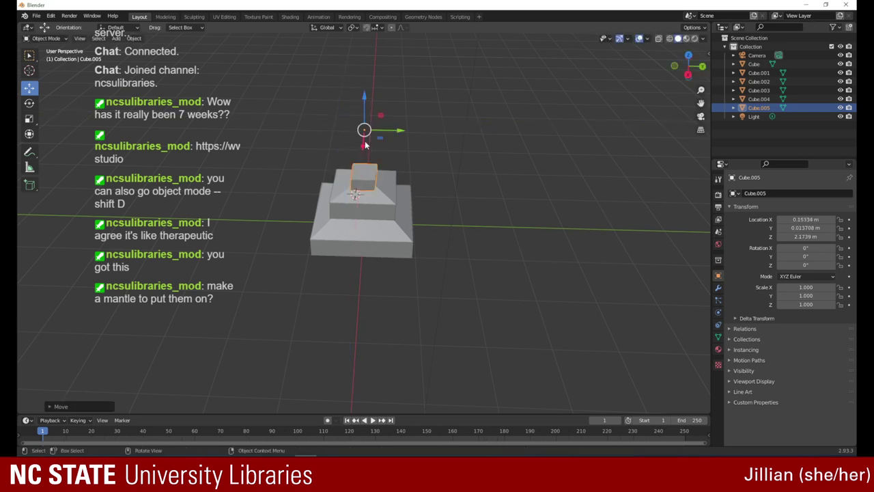
drag(368, 117, 362, 153)
key(g)
- Centre the small block on the roof along X, with its location at about X 0.02 m and Z 2.18 m
drag(688, 66, 581, 60)
drag(361, 101, 360, 96)
drag(327, 118, 340, 113)
click(340, 113)
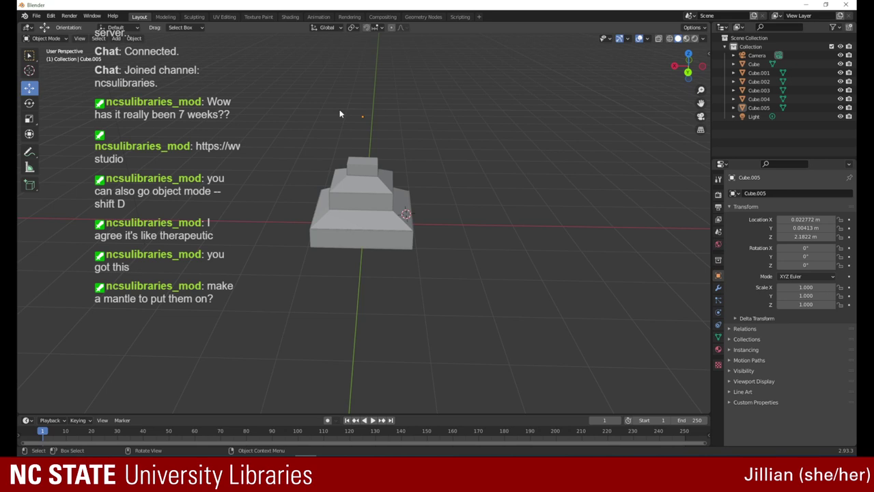
- Stretch the top block upward with the Scale Cage tool, to a scale of about 8.83 in X and Z
drag(688, 67, 695, 45)
drag(700, 91, 672, 126)
click(363, 180)
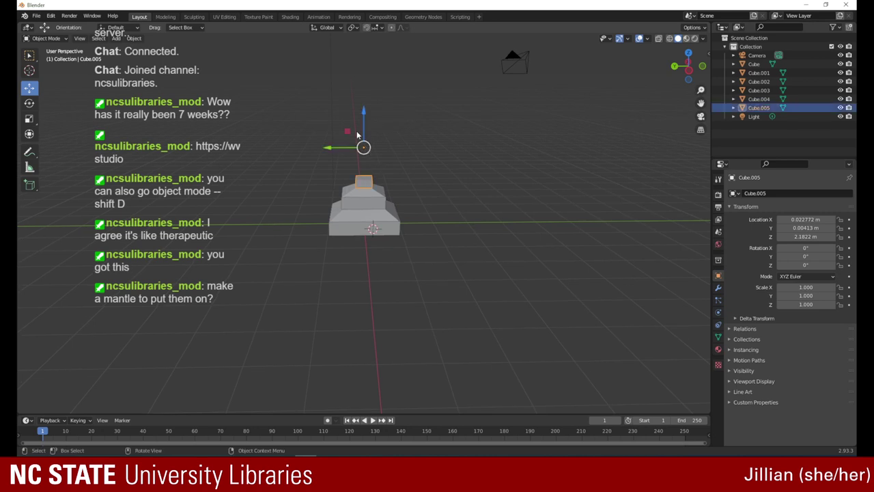
click(29, 119)
click(34, 122)
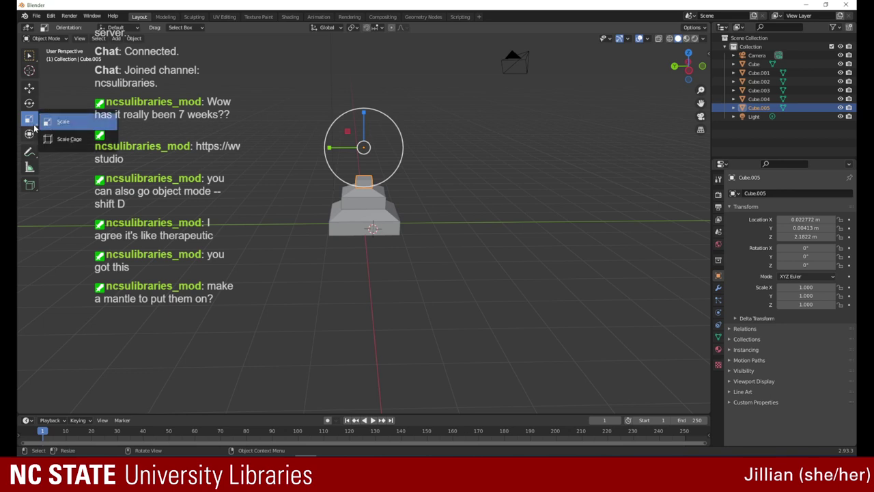
click(33, 127)
click(33, 127)
click(34, 127)
drag(36, 128, 54, 139)
drag(364, 179, 366, 107)
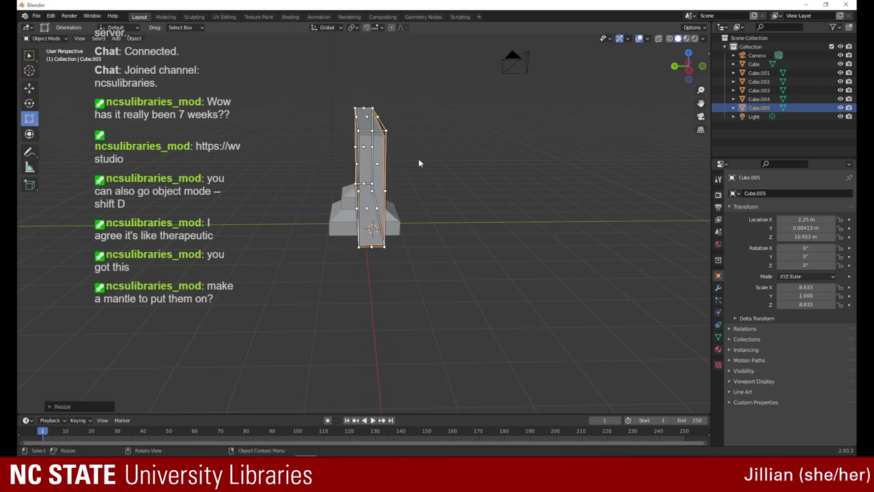
- Narrow the stretched block horizontally to a scale of about 1.39 in X and 0.46 in Y, keeping its height
drag(690, 79, 607, 65)
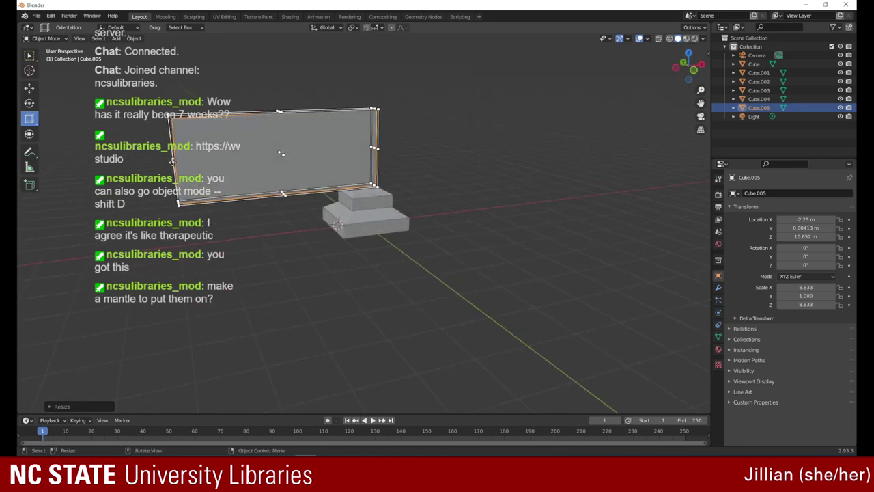
key(s)
key(shift+z)
drag(342, 158, 374, 160)
click(371, 157)
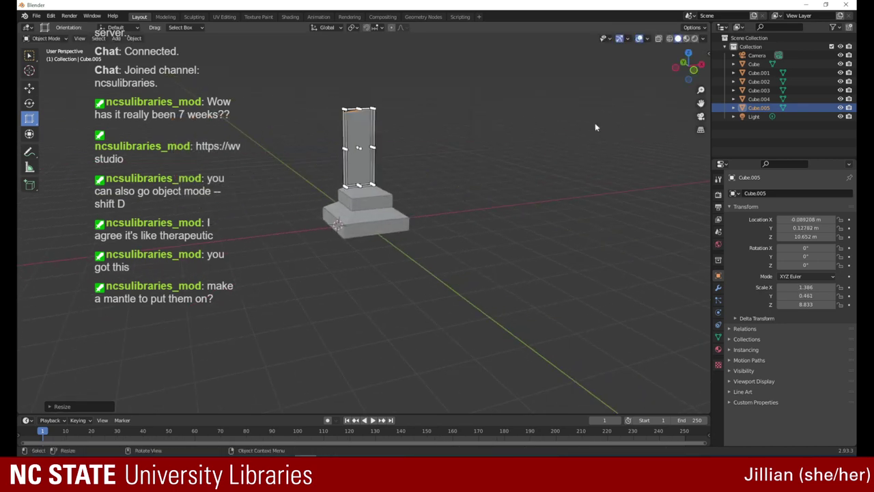
- Widen the tall block with the scale cage to a scale of about 2.4 in X and 0.8 in Y
drag(683, 76, 749, 68)
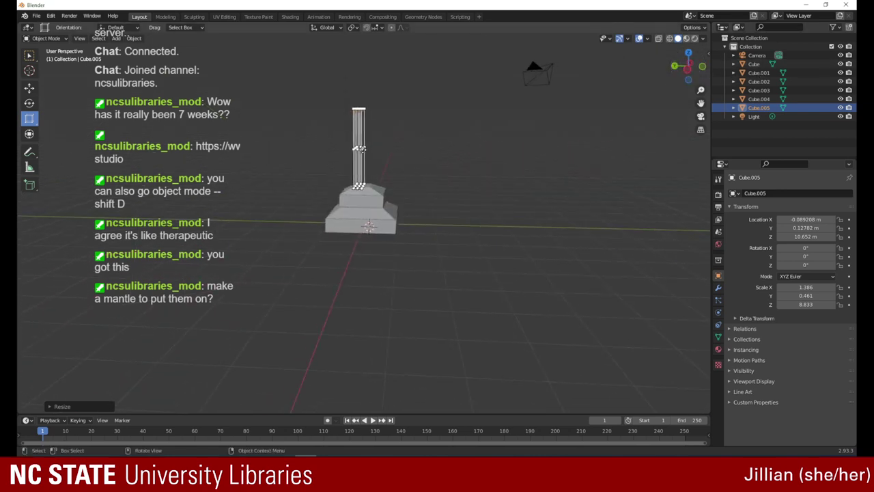
drag(363, 149, 373, 151)
click(360, 186)
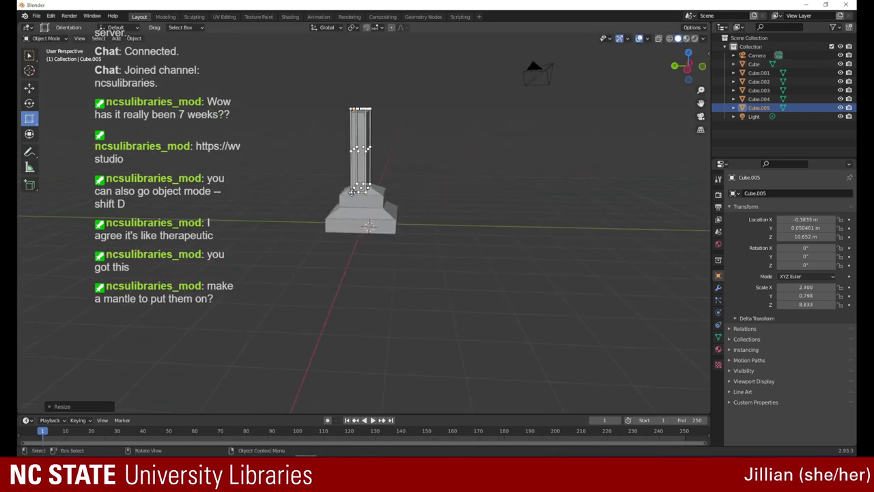
click(357, 185)
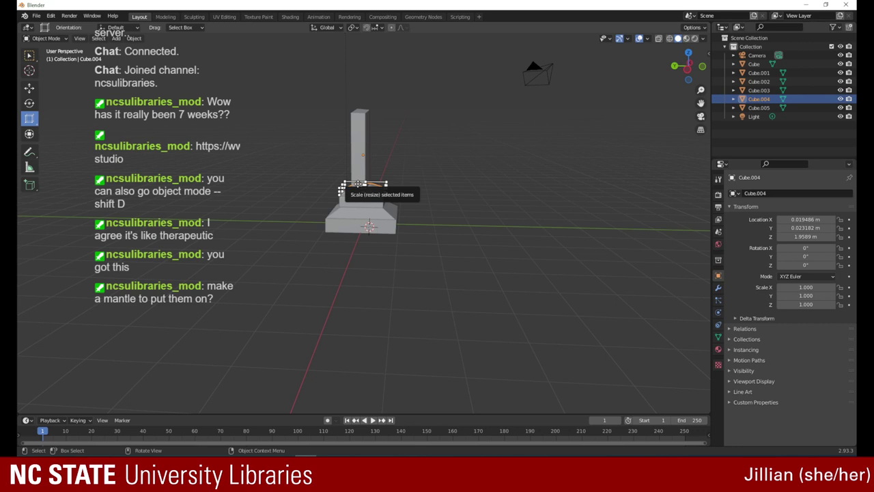
drag(686, 68, 605, 69)
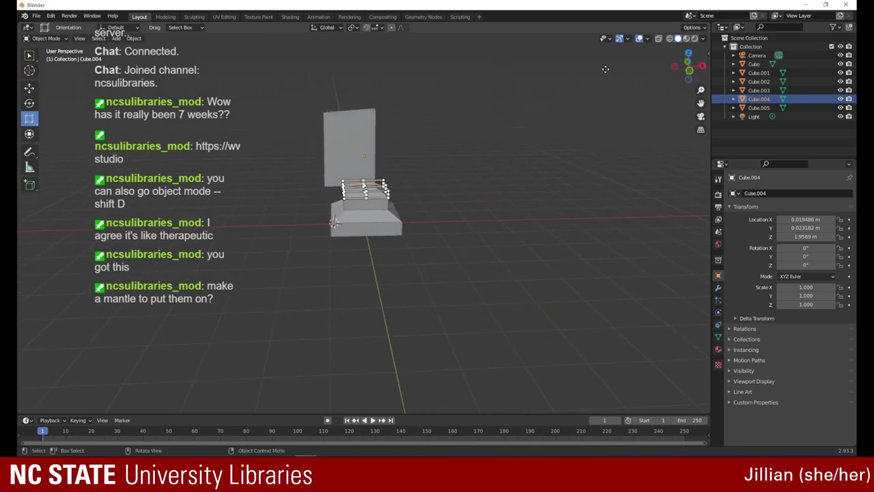
click(362, 146)
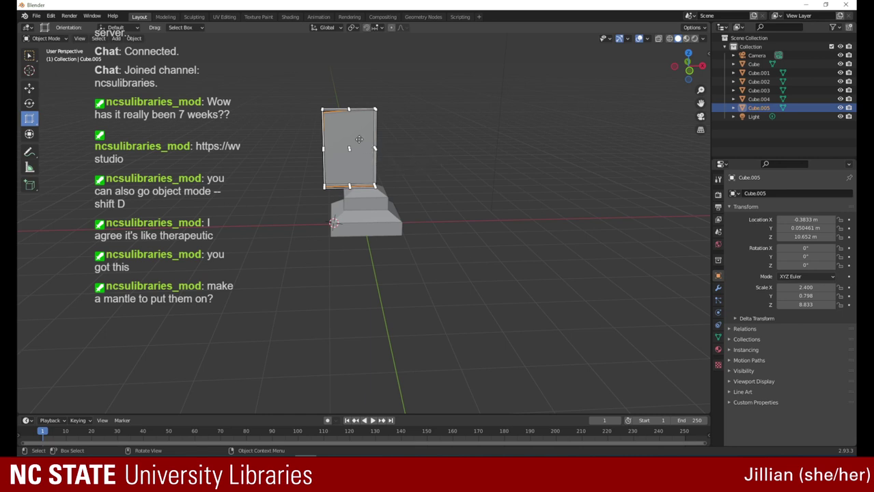
click(30, 88)
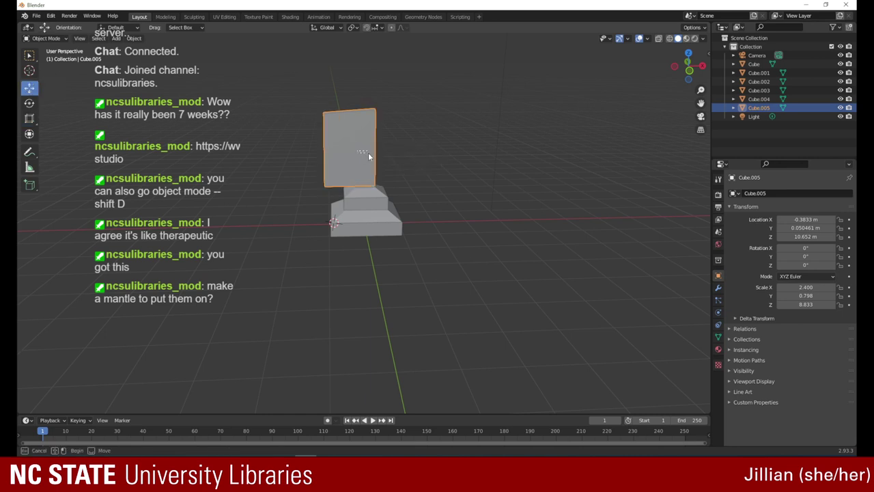
drag(679, 71, 698, 144)
click(694, 92)
click(361, 168)
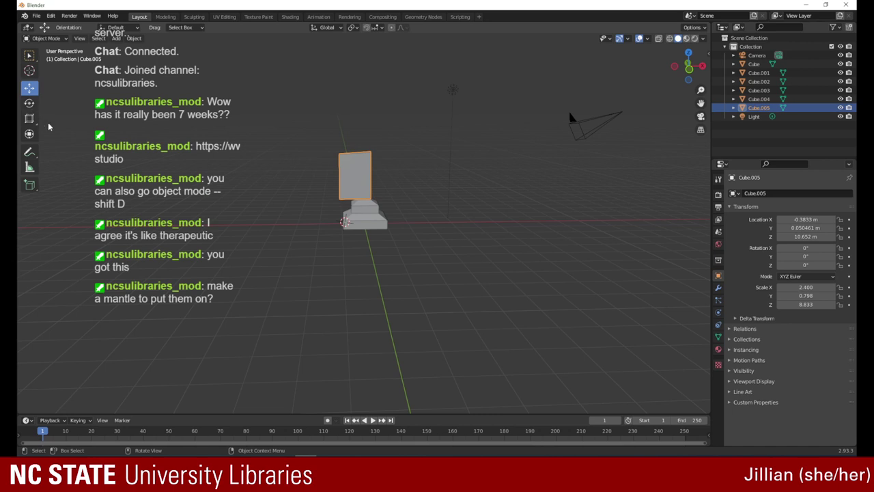
click(31, 70)
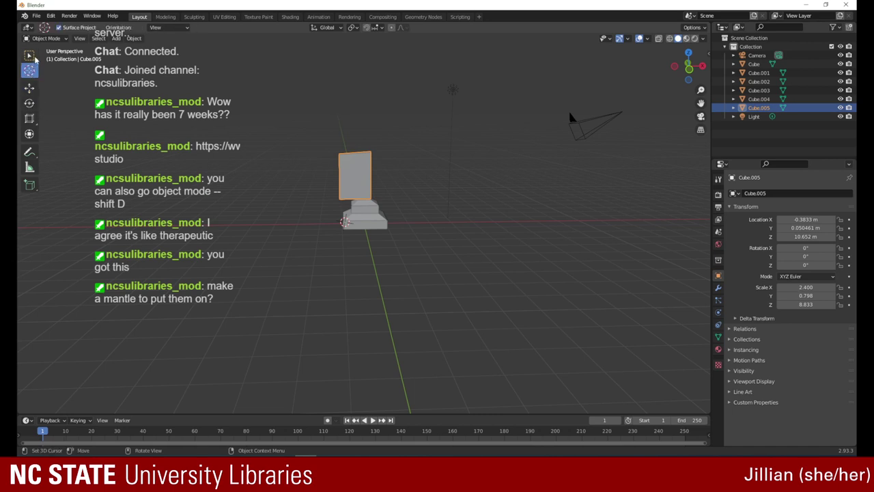
click(29, 55)
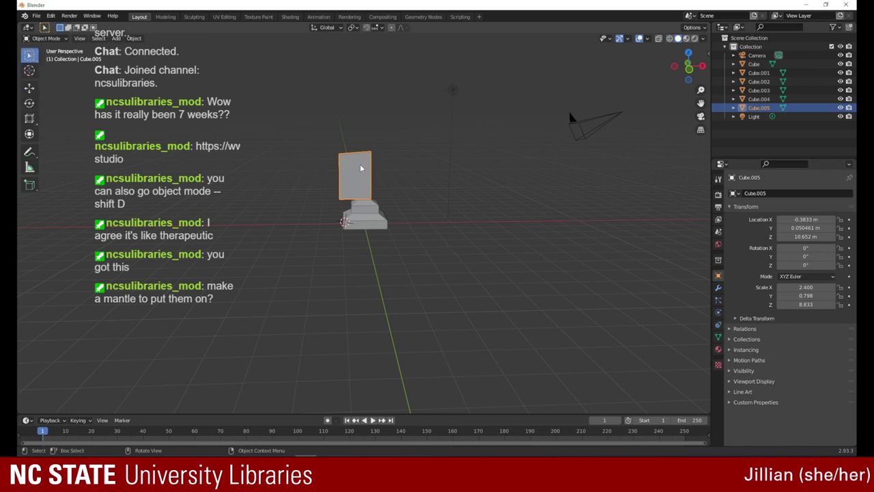
click(30, 87)
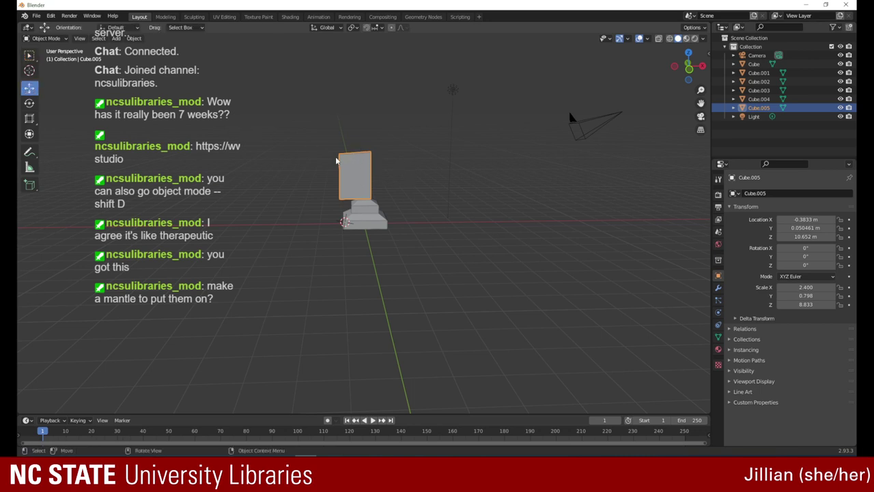
- Switch the tall block to Edit Mode and nudge its selected lower corner slightly inward along X
click(44, 38)
click(54, 53)
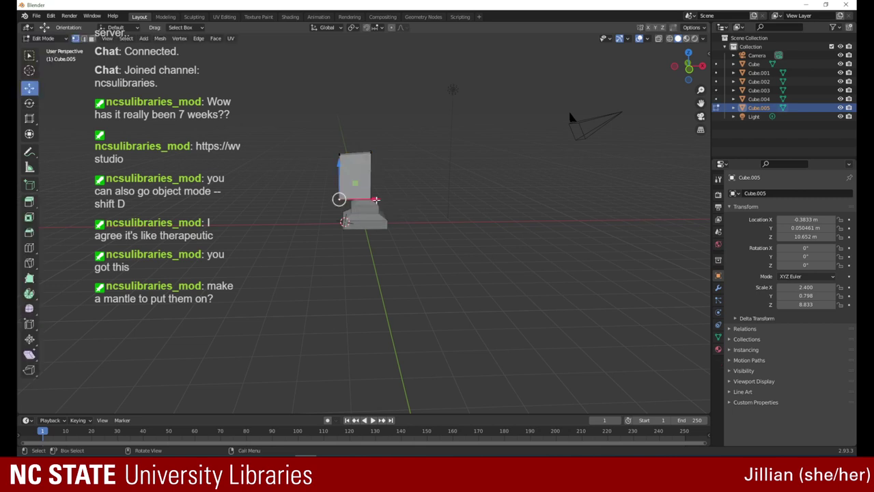
drag(376, 199, 345, 179)
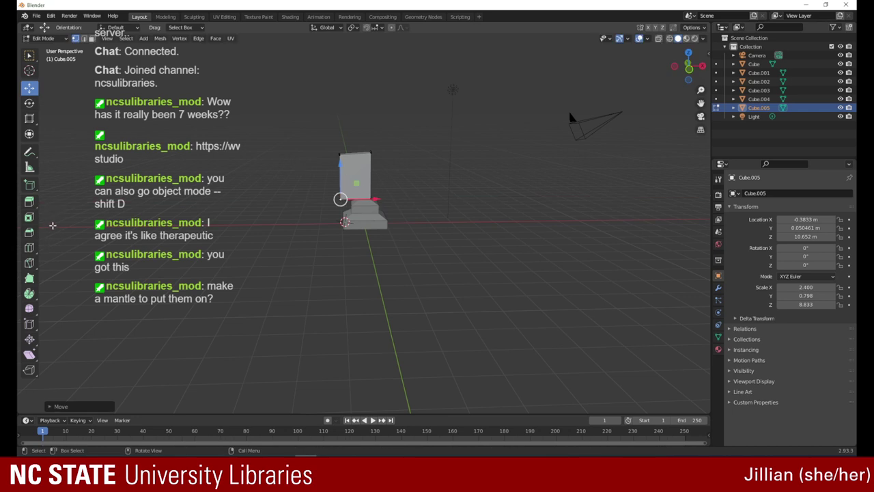
- Try to scale a lower corner vertex of the tall block along Z, and select the upper corner above it
click(30, 202)
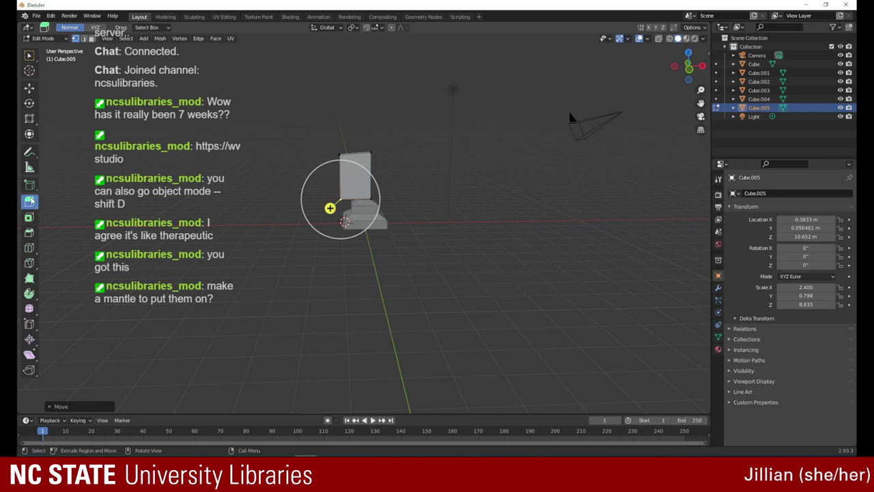
click(30, 133)
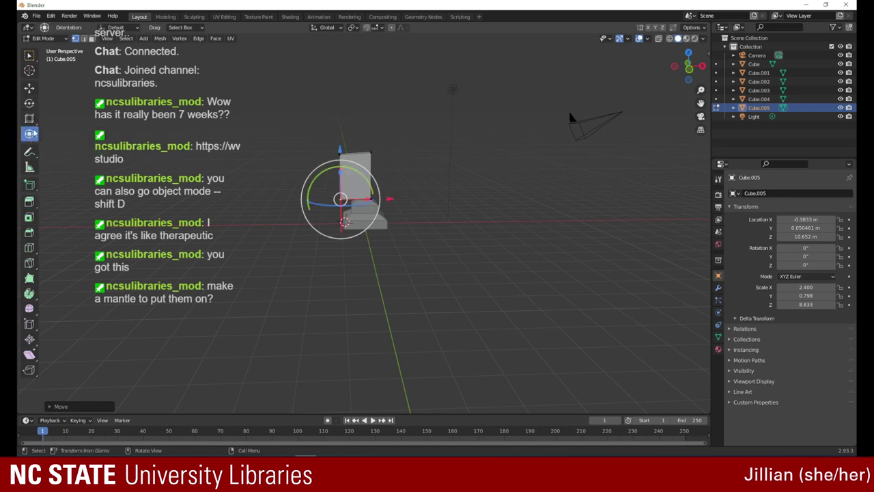
click(27, 121)
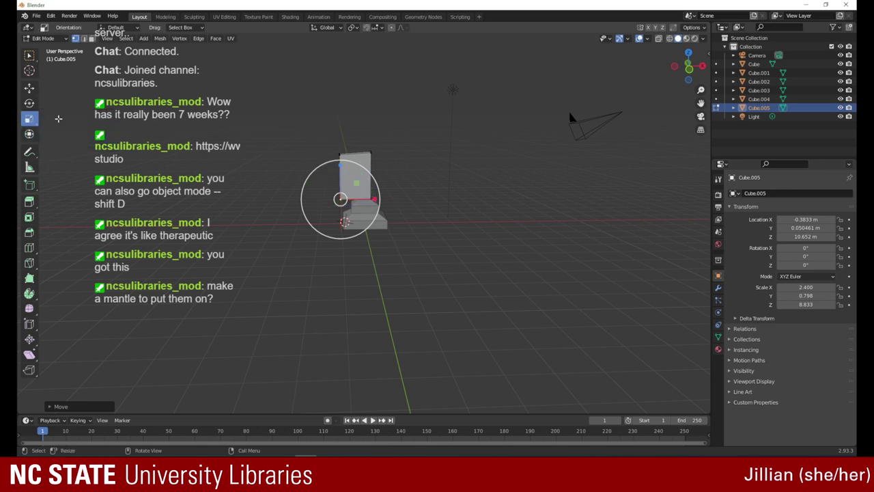
click(371, 199)
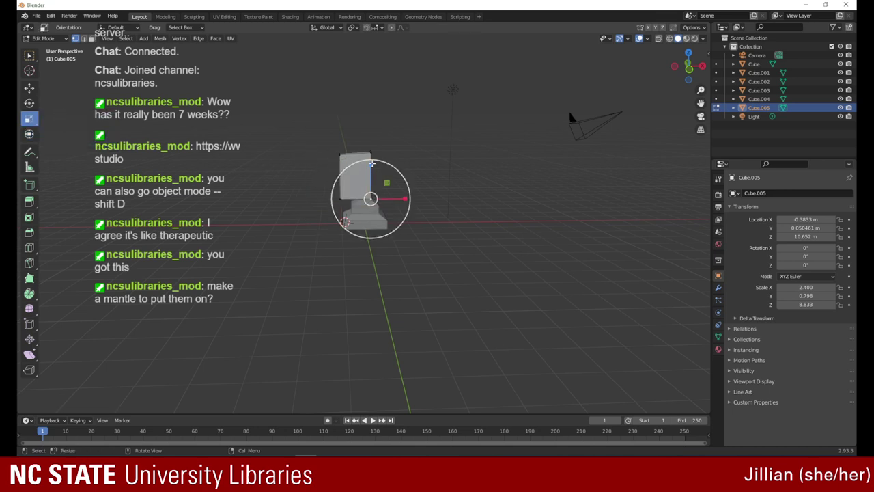
drag(371, 165, 371, 87)
click(371, 152)
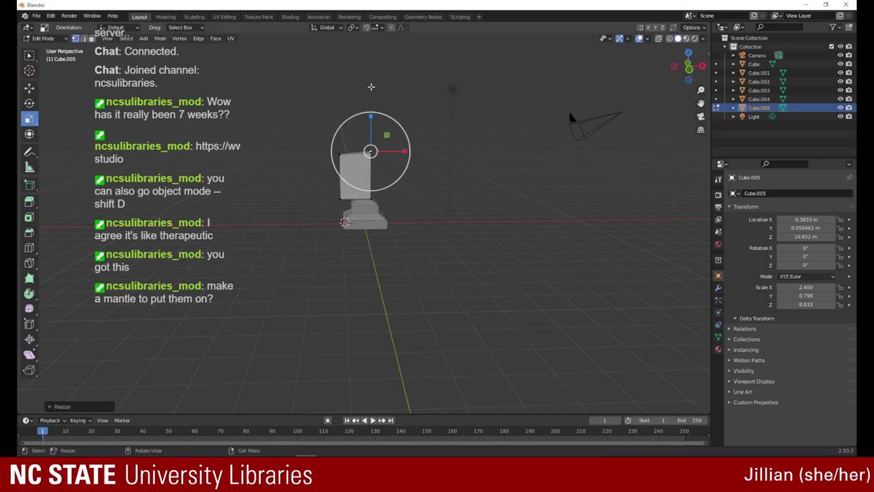
- Try to scale individual upper and lower corner vertices of the tall block from the adjacent sides
drag(689, 68, 568, 83)
drag(367, 126, 416, 165)
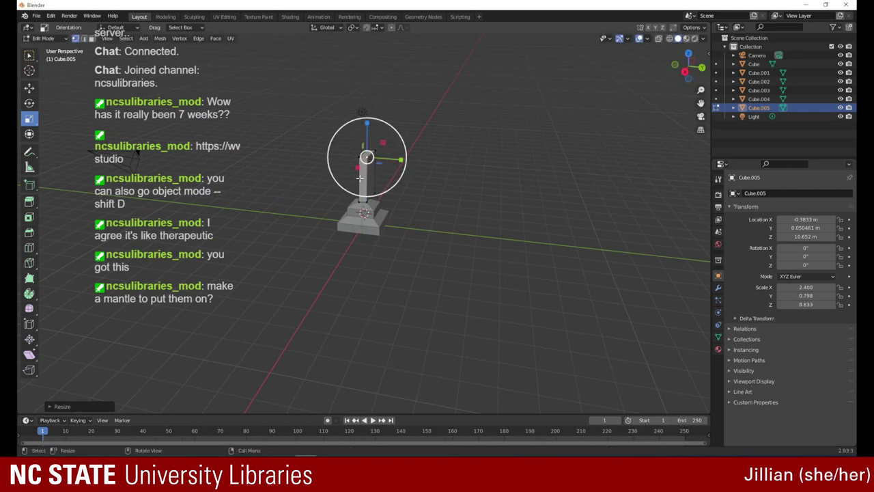
click(366, 179)
drag(396, 197, 393, 196)
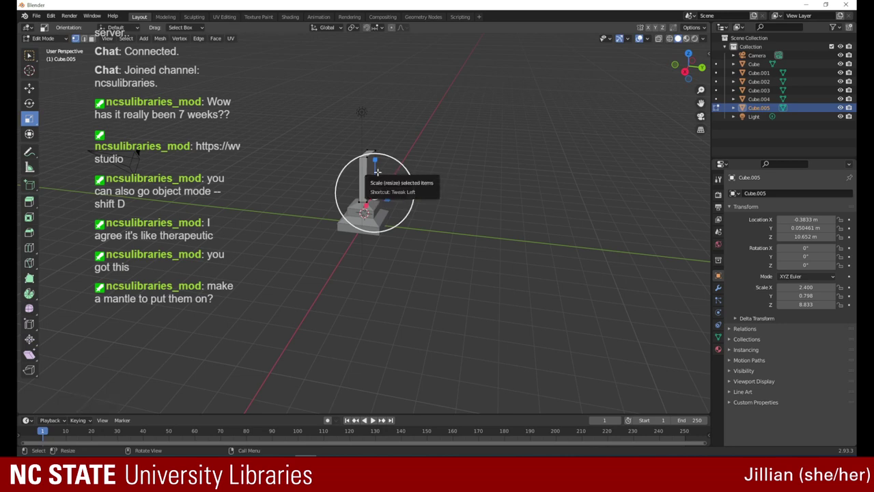
drag(683, 71, 594, 68)
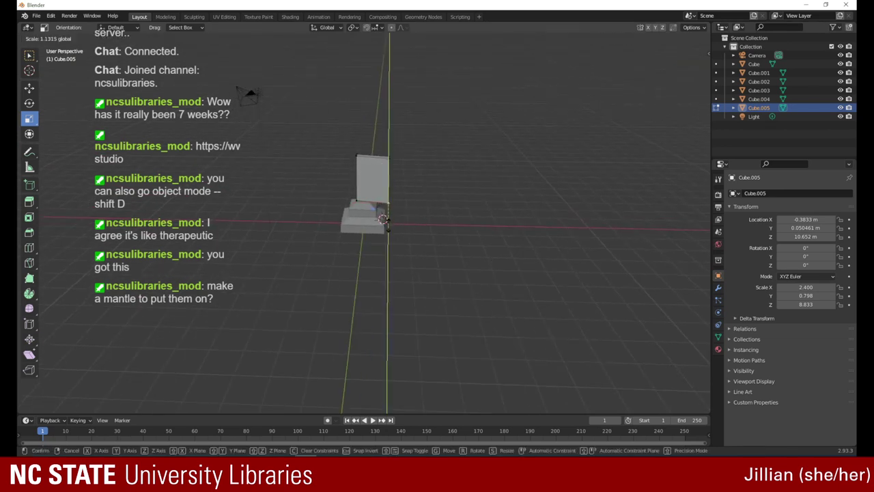
click(373, 157)
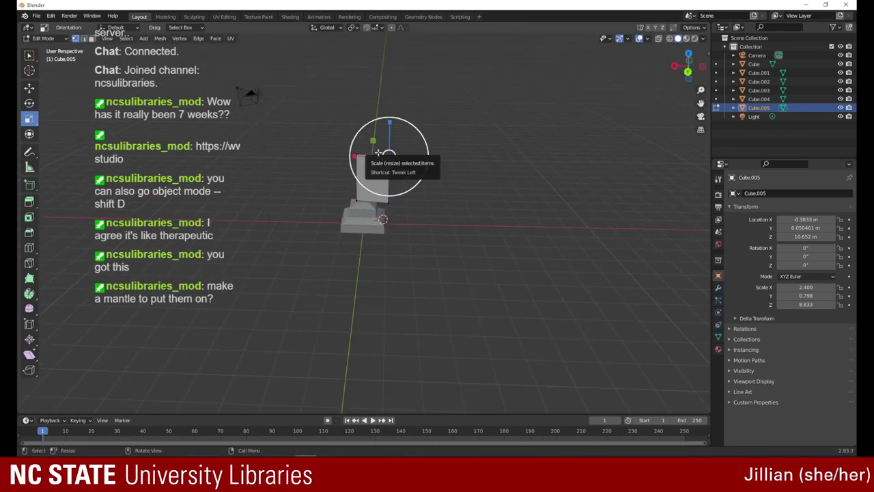
- Move the selected upper corner of the tall block outward along X past the opposite edge, and return to Object Mode
click(29, 87)
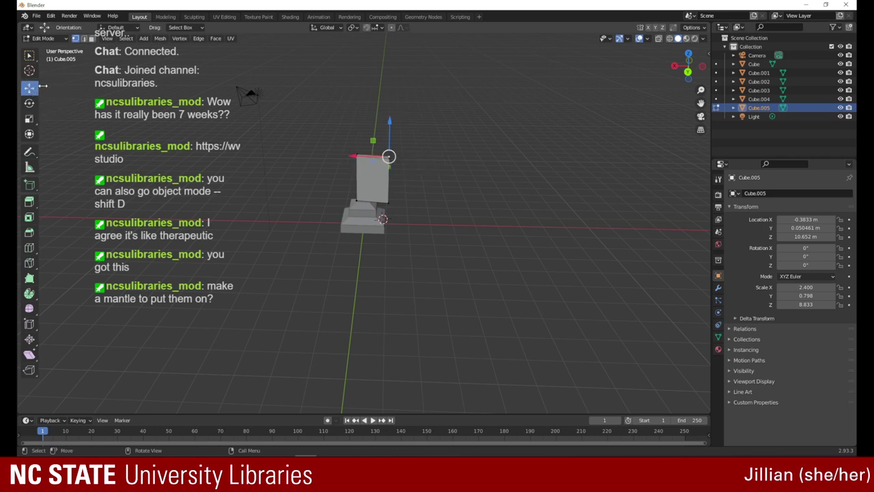
drag(361, 156, 341, 156)
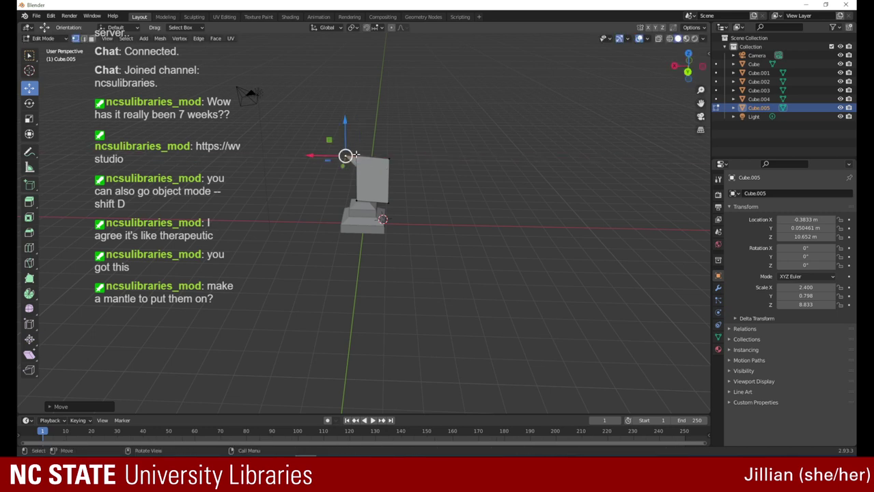
click(44, 38)
click(50, 48)
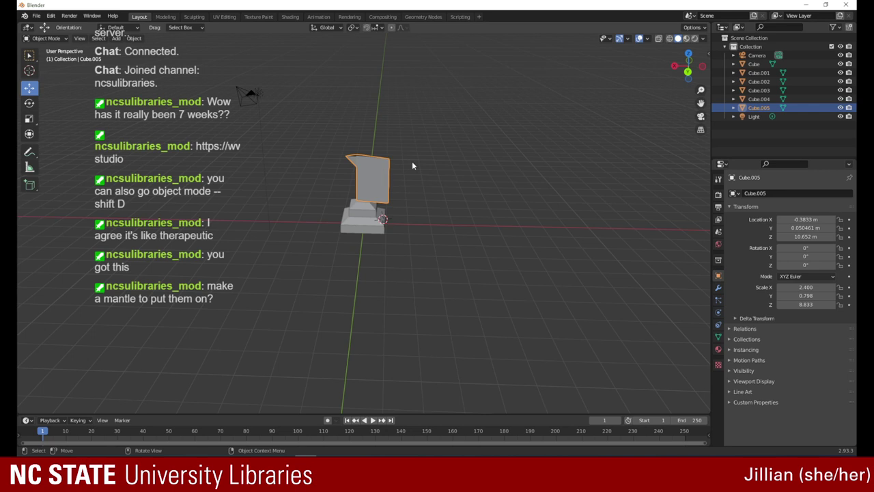
- Shift the tall block along X to about 0.09 m to centre it over the base, and check it from the adjacent side
drag(697, 91, 690, 184)
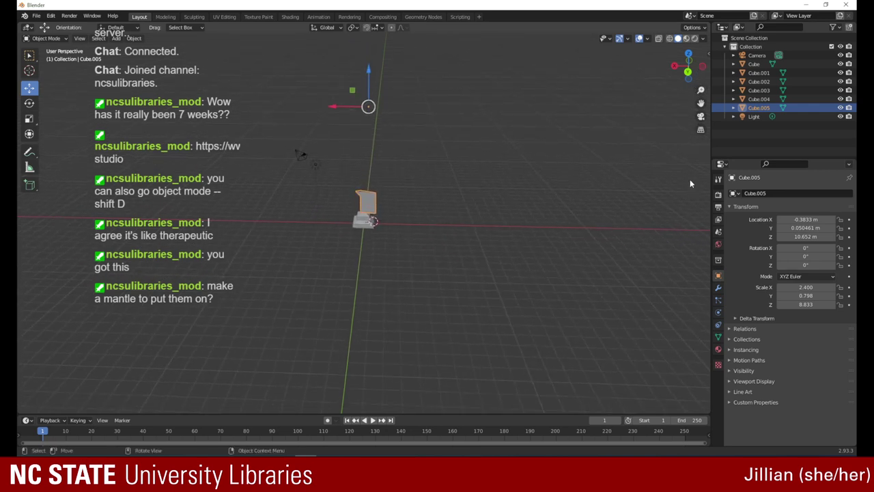
mouse_move(336, 113)
mouse_down()
mouse_move(322, 103)
mouse_move(330, 106)
mouse_up()
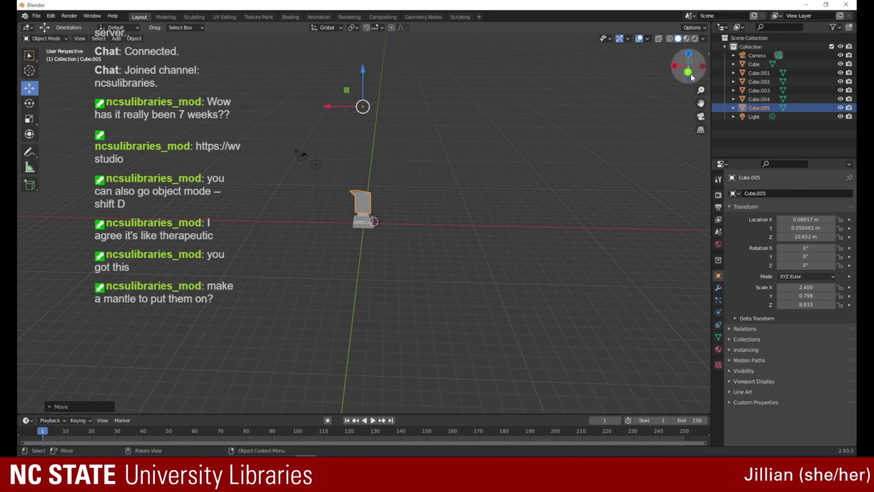
drag(689, 66, 599, 62)
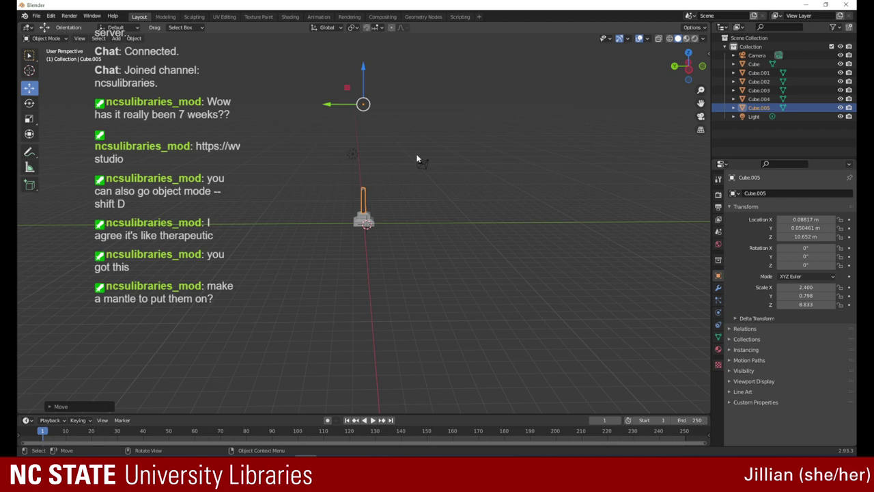
- Stretch the tall block upward with the Scale Cage to a Z scale of about 16.6
drag(699, 90, 585, 83)
click(29, 119)
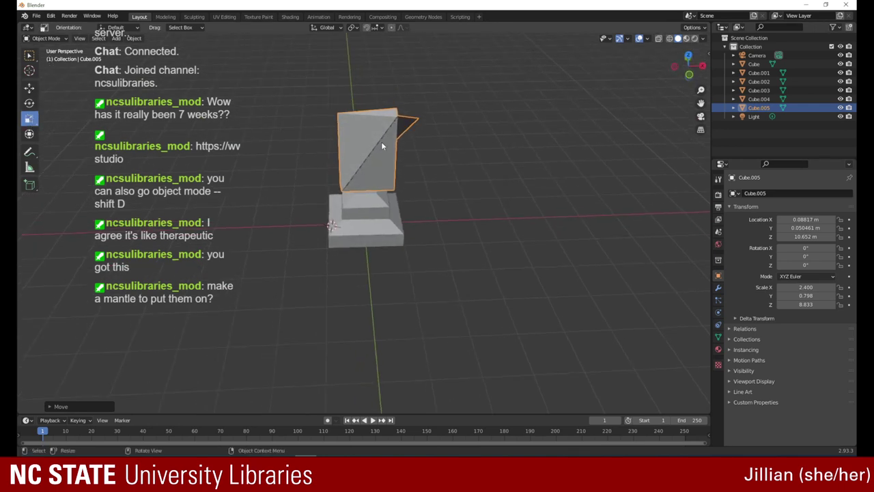
drag(34, 122, 72, 130)
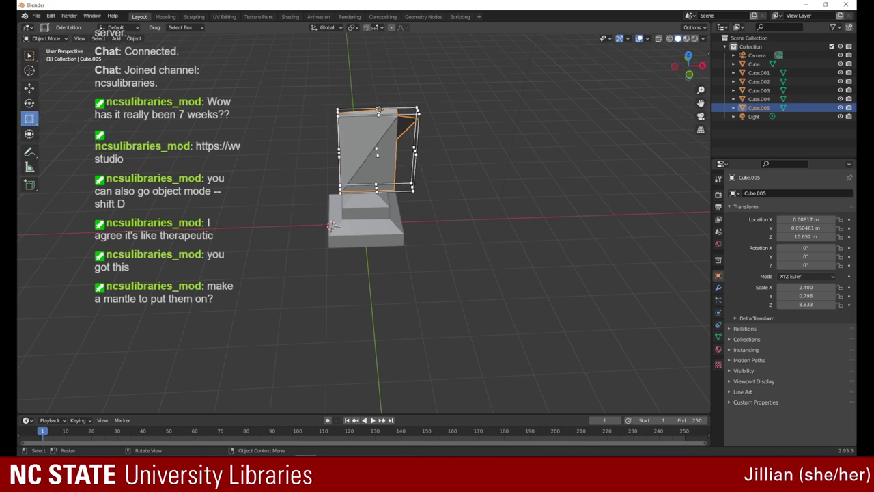
drag(379, 110, 379, 39)
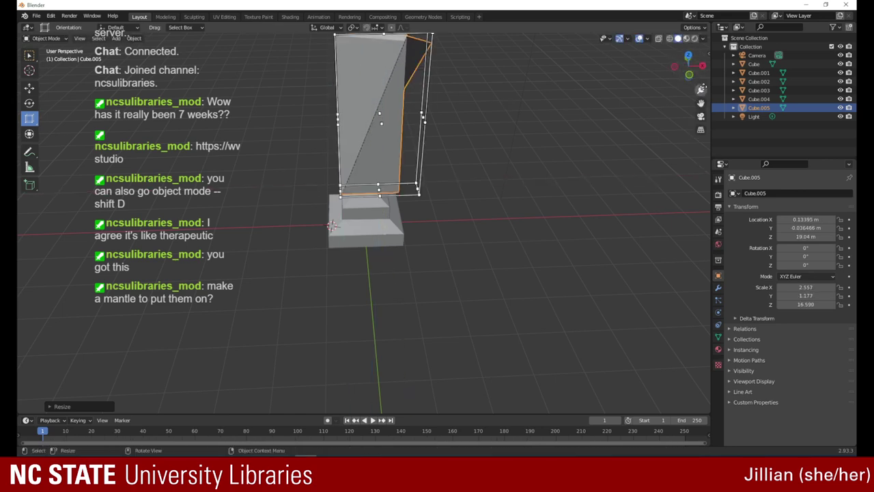
- Widen the tall block along Y to a scale of about 1.65, narrow it along X to about 2.14, and raise its lower end
drag(686, 69, 587, 82)
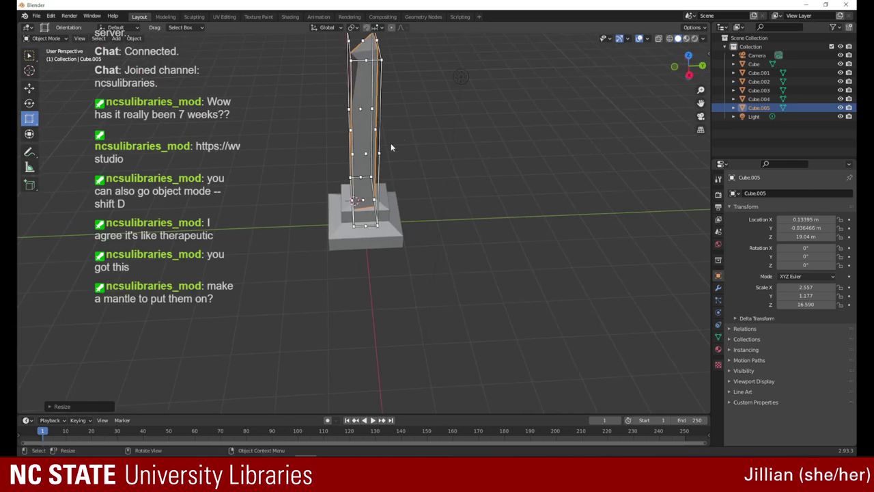
drag(383, 153, 390, 154)
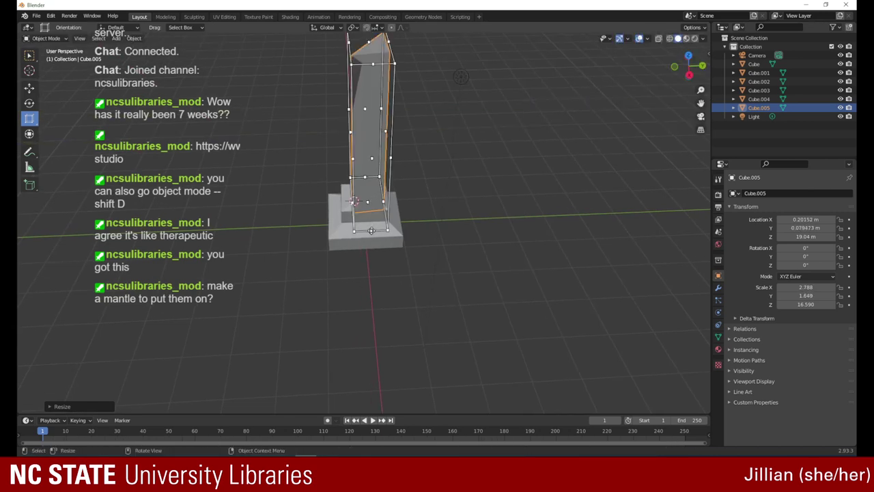
drag(371, 230, 366, 216)
drag(671, 77, 592, 61)
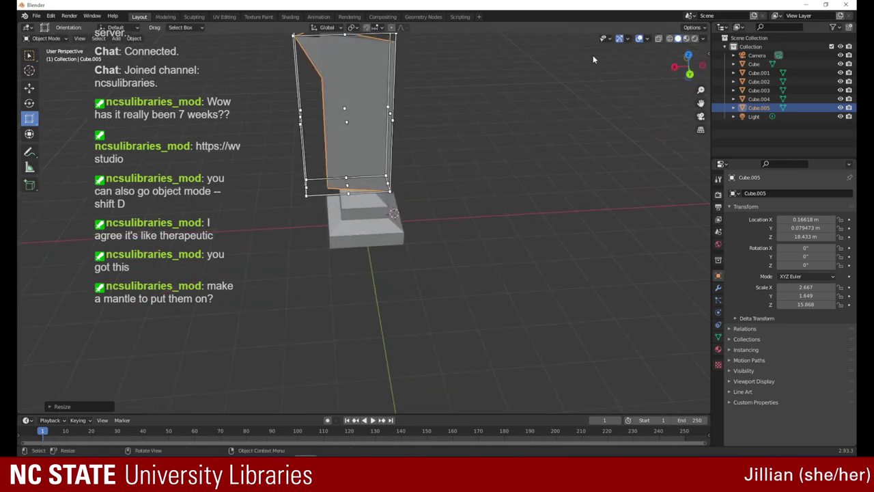
drag(303, 118, 321, 118)
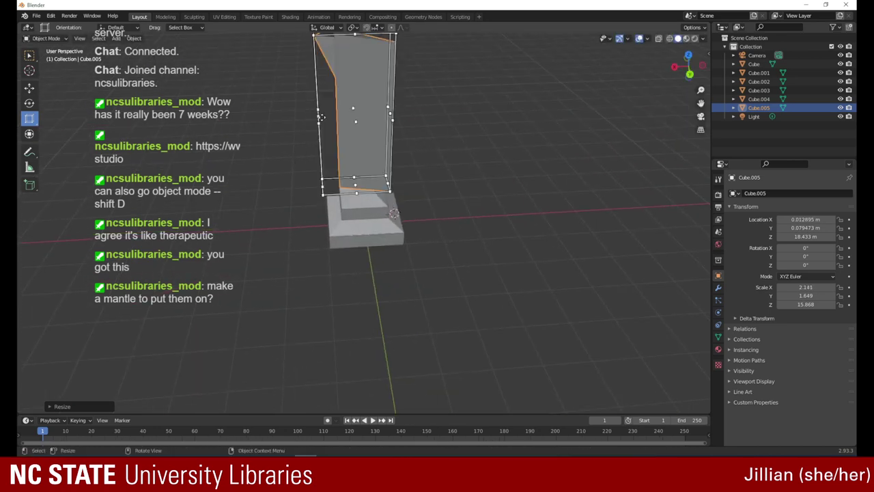
mouse_move(356, 193)
mouse_down()
mouse_move(321, 188)
mouse_move(326, 178)
mouse_move(377, 182)
mouse_move(366, 183)
mouse_up()
- Resize the tall block from the remaining sides and from above to scales of about 1.17, 1.91 and 13.1
middle_drag(505, 102, 576, 53)
drag(363, 174, 408, 159)
middle_drag(662, 79, 673, 150)
drag(358, 183, 358, 202)
drag(358, 269, 369, 254)
drag(381, 225, 389, 228)
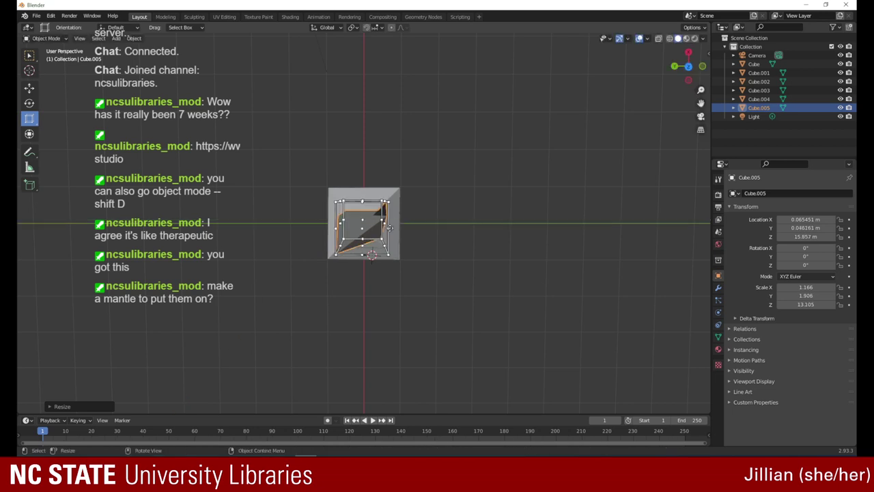
- Enter Edit Mode and move the tall block's inset lower corner vertex outward in the top view to square its footprint
click(44, 38)
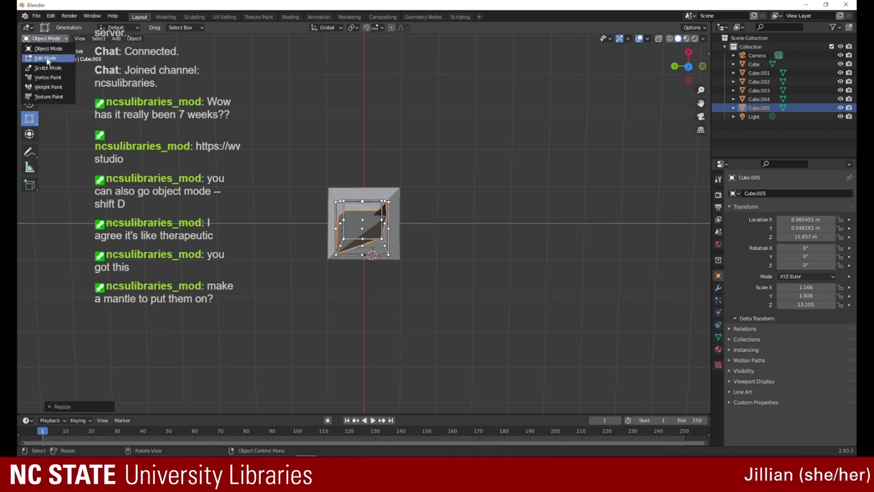
click(49, 59)
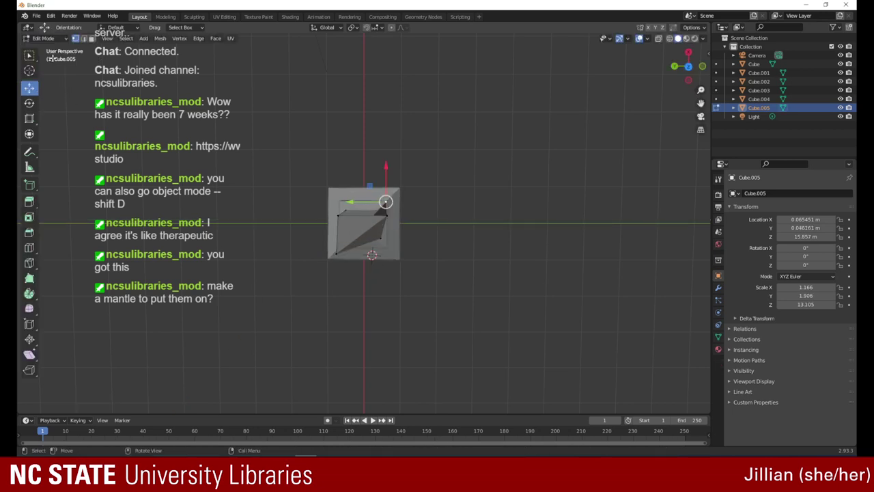
click(380, 237)
key(g)
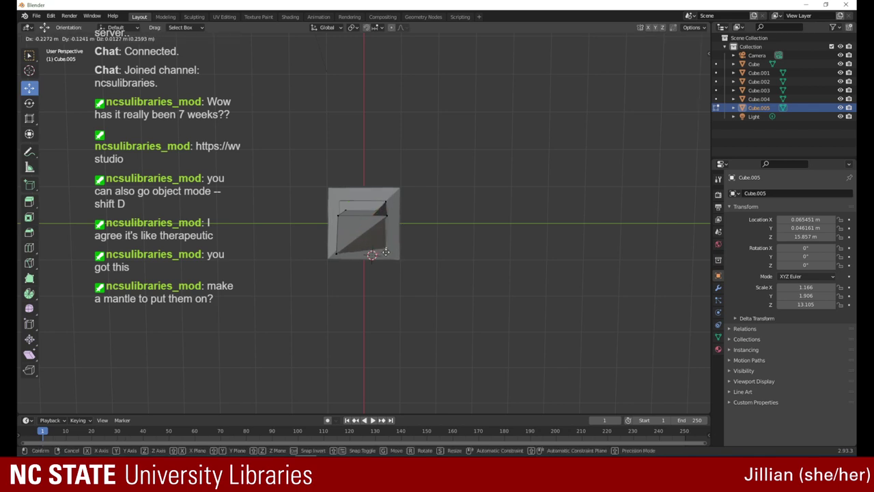
click(385, 253)
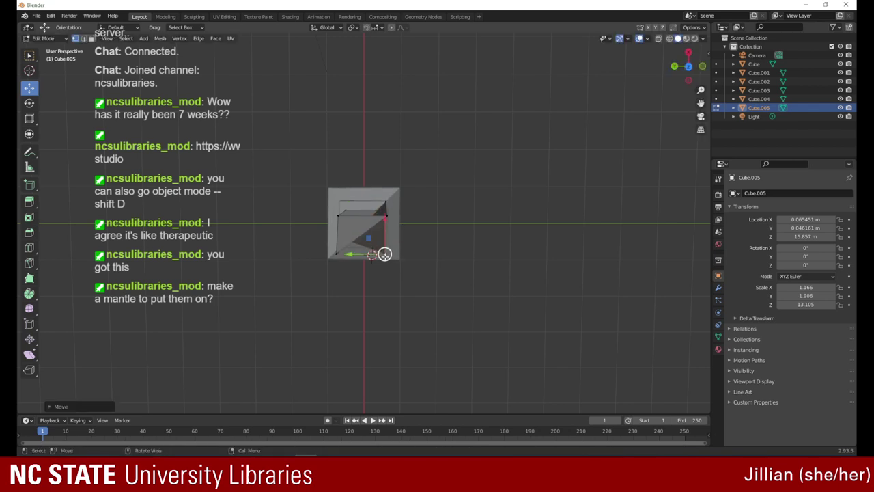
- Move the misplaced upper vertex of the tall block across to the open front corner to square off the top face
drag(683, 78, 605, 50)
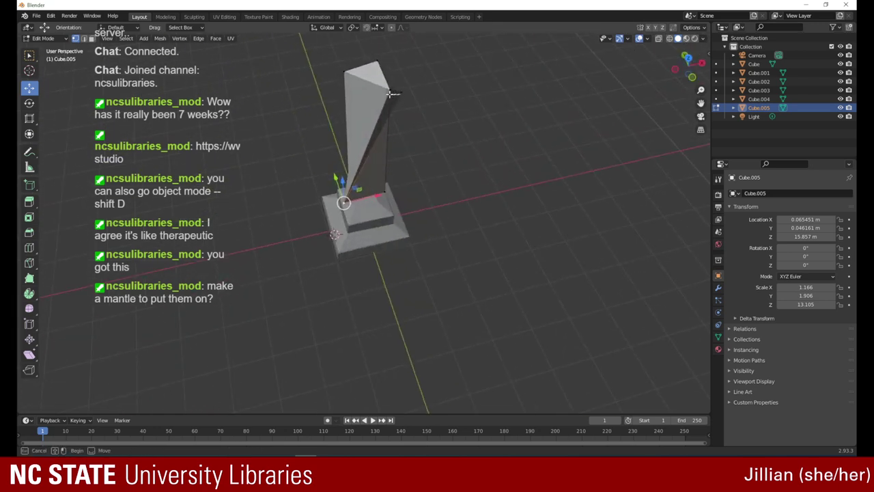
click(391, 93)
drag(400, 92, 351, 95)
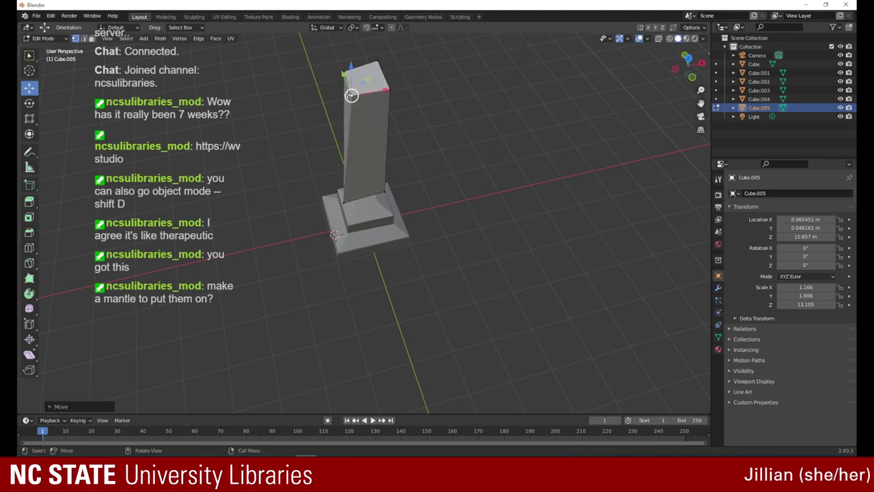
- Move the two bottom corner vertices on the tall block's front side down onto the roof beneath
click(346, 205)
key(g)
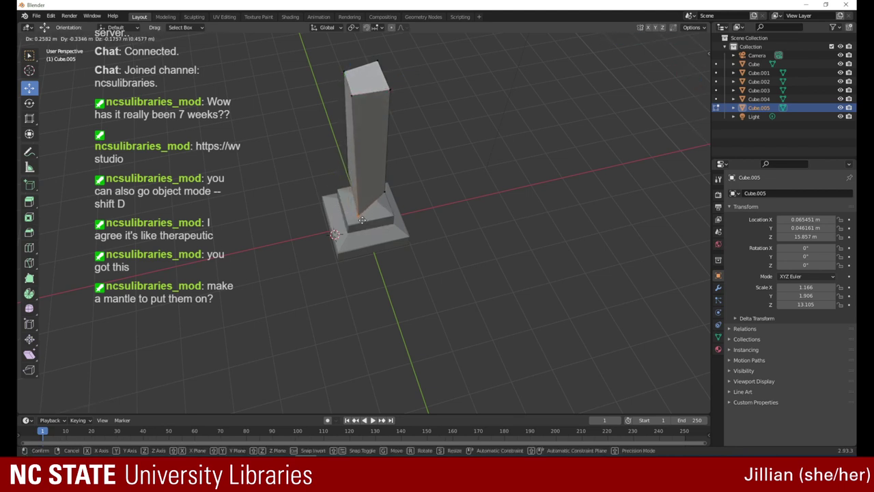
click(354, 219)
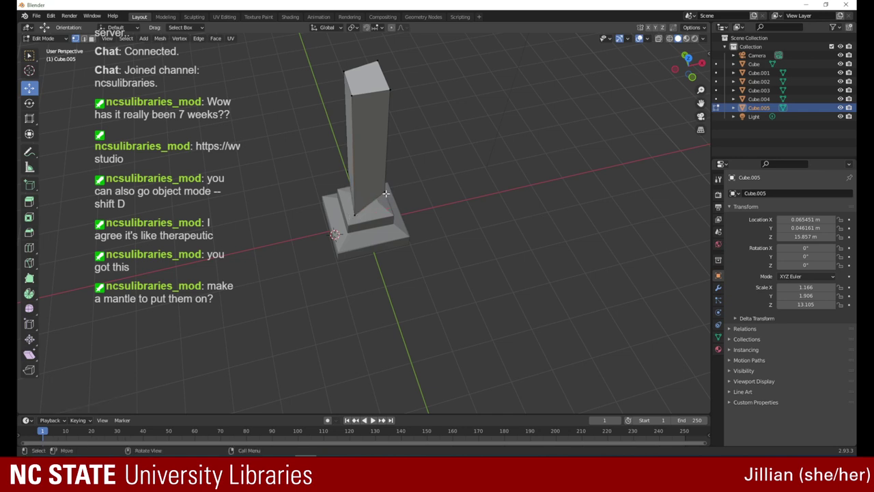
click(386, 194)
key(g)
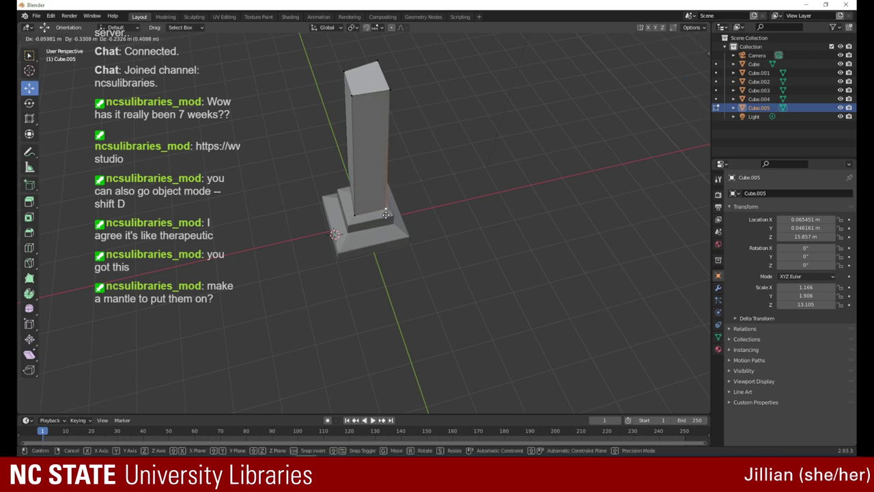
click(386, 209)
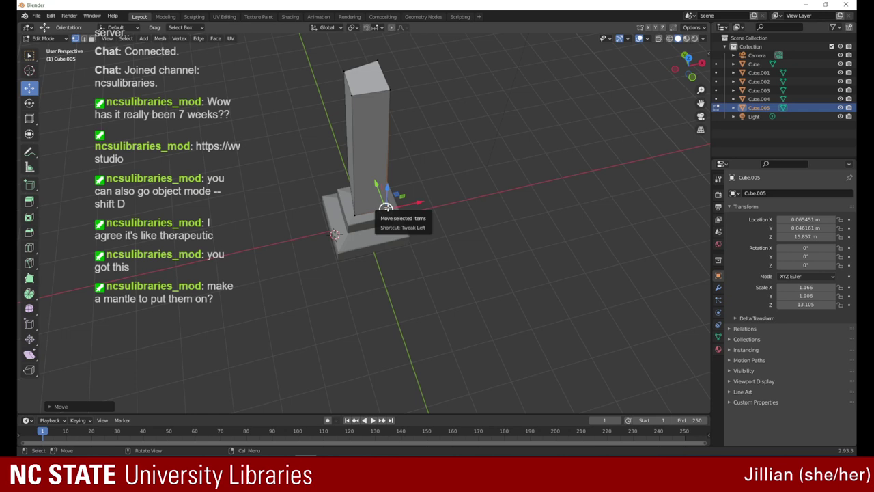
- Lower the raised bottom corners of the tall block toward the roof beneath, working from the adjacent side
drag(694, 65, 567, 29)
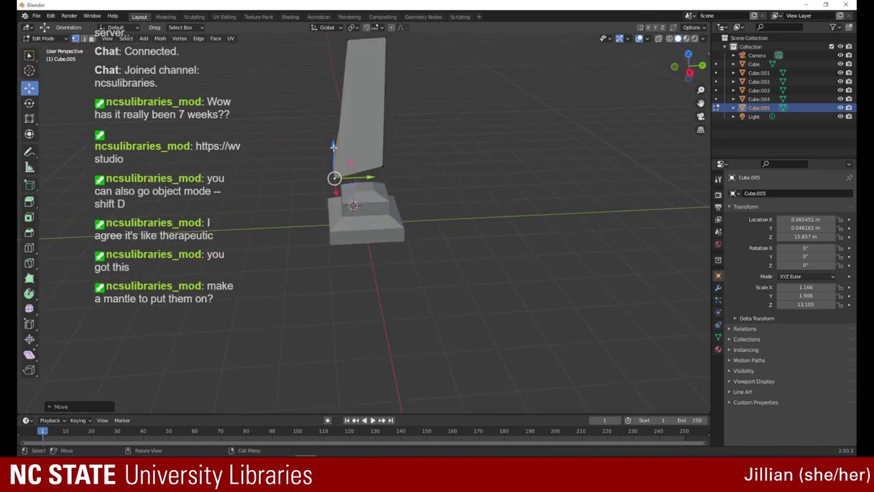
drag(334, 146, 378, 192)
click(383, 165)
click(335, 196)
click(381, 191)
- Move the remaining high bottom corner down to the roof and shift its neighbouring corner inward to level the lower edge
drag(698, 65, 610, 56)
click(377, 162)
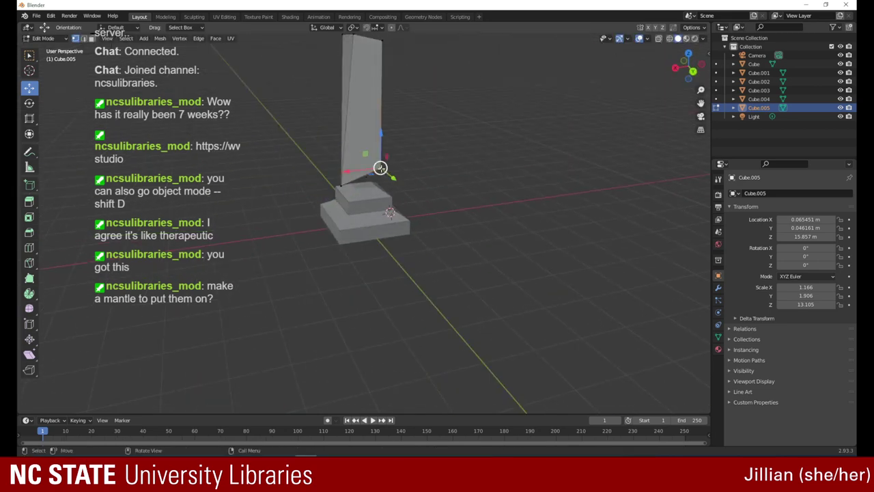
key(g)
click(376, 188)
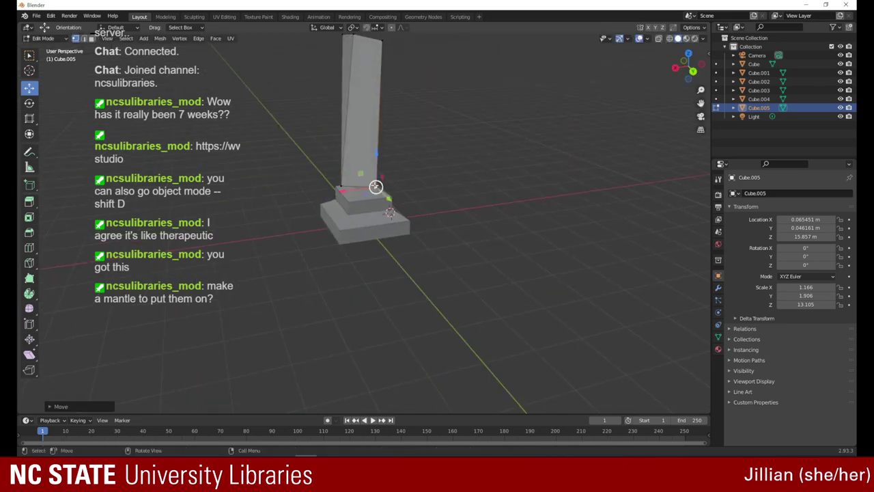
click(345, 181)
key(g)
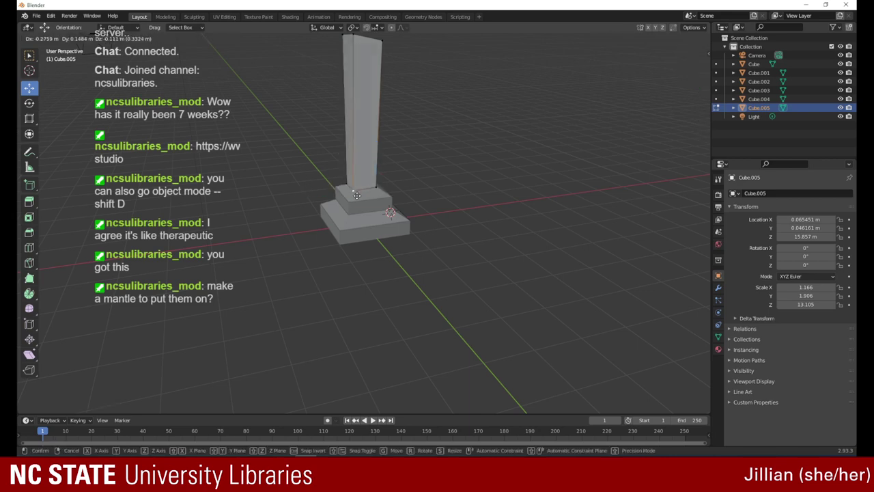
click(358, 196)
- Move both bottom corners on the following side of the tall block down and inward onto the roof's upper edge
drag(691, 67, 562, 74)
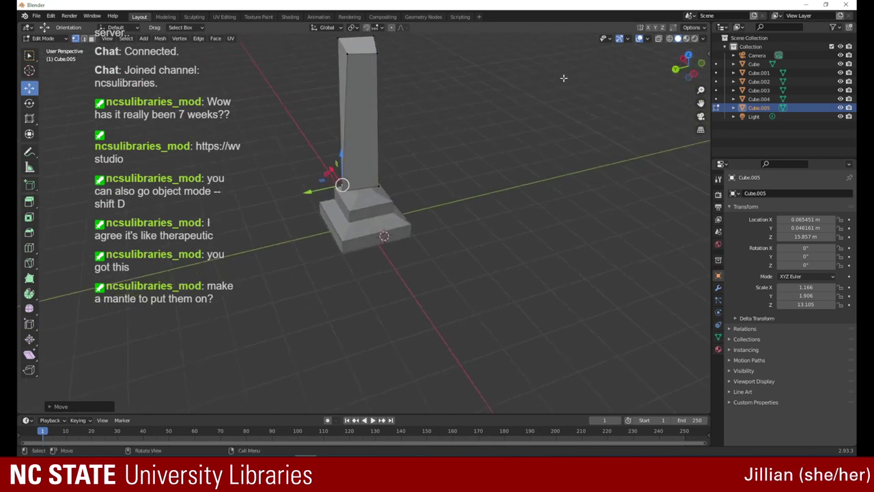
click(348, 184)
drag(342, 191, 354, 200)
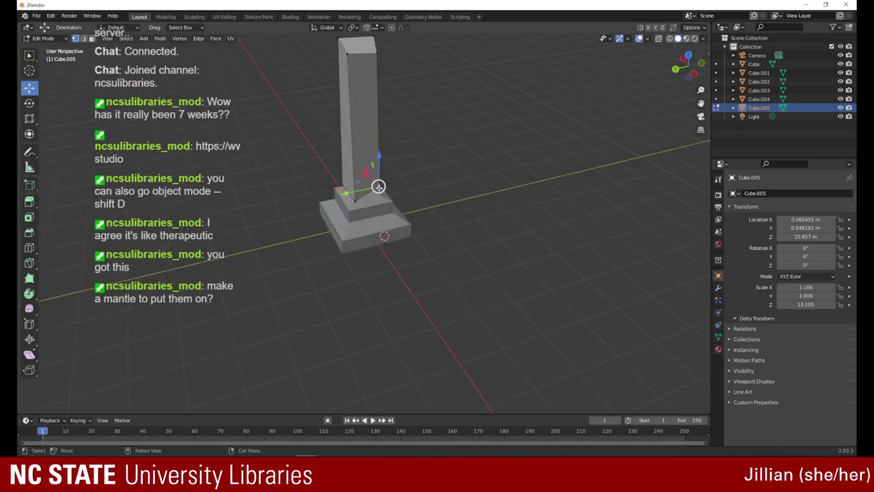
key(g)
click(377, 206)
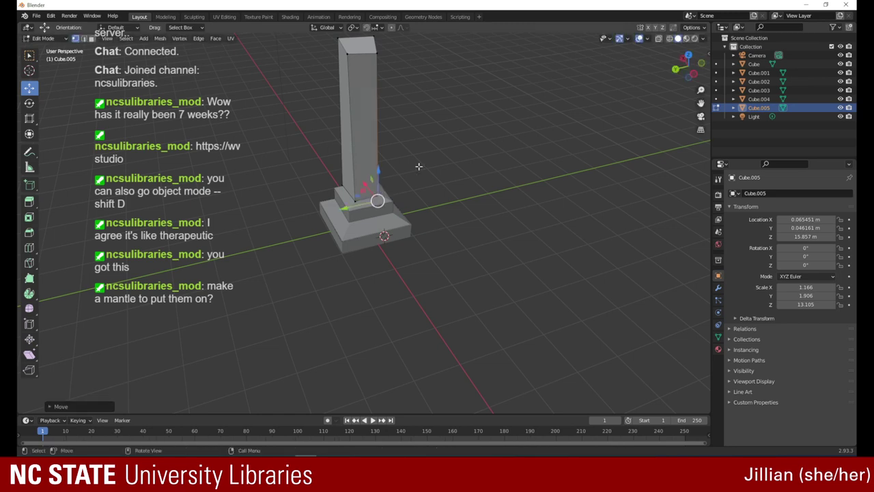
- Bring the two bottom corners closer together along Y so the tall block narrows toward its foot
drag(684, 74, 486, 95)
click(351, 201)
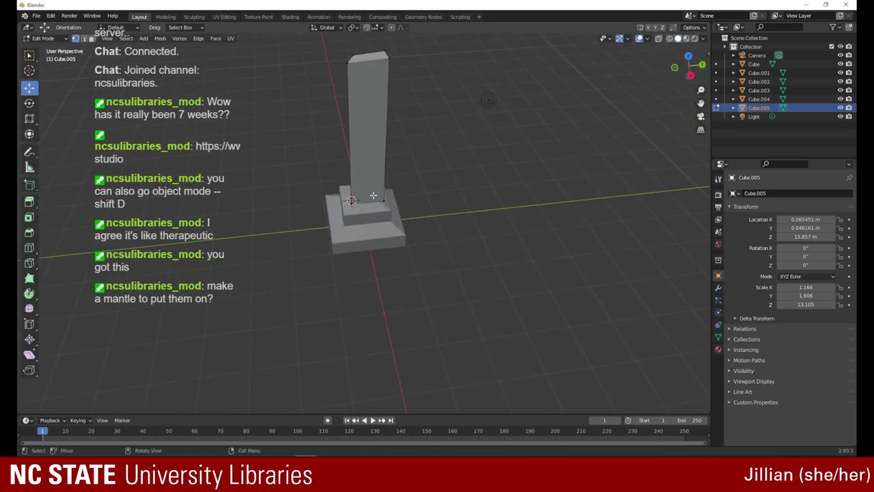
click(384, 201)
drag(384, 200, 354, 199)
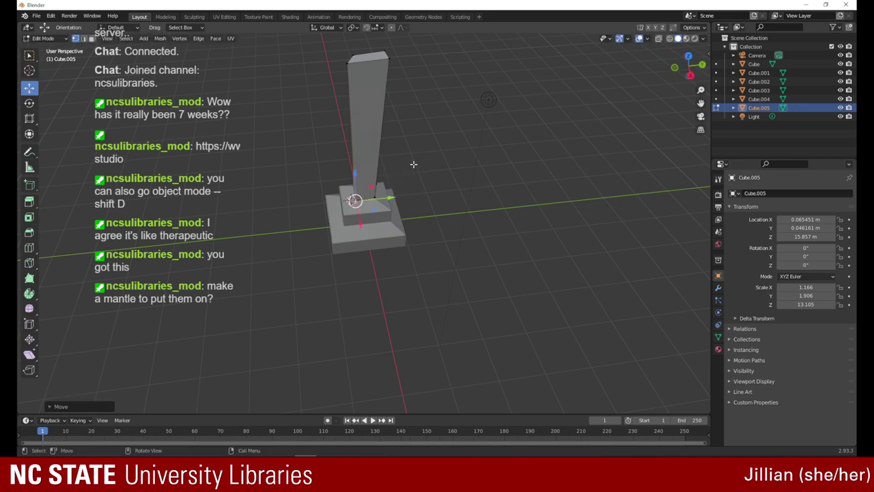
- Reposition the bottom corners on the X-facing side of the tall block to even out its slanted lower edge
drag(686, 67, 575, 60)
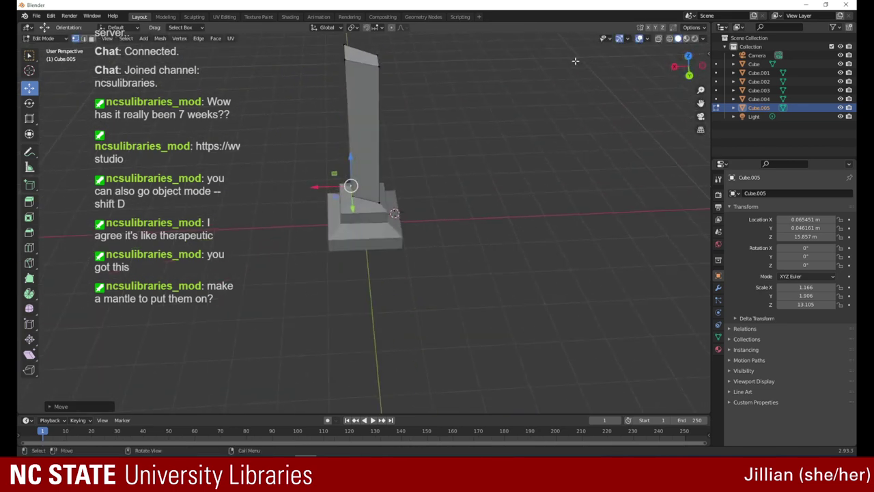
click(379, 202)
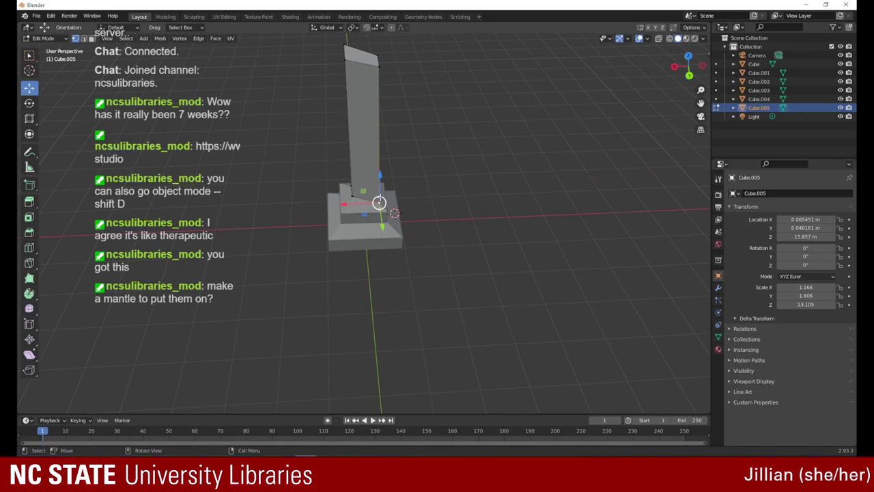
drag(379, 202, 349, 196)
click(377, 191)
drag(349, 192, 340, 192)
- Move the far upper corner vertex inward from above to narrow the tall block's top face
drag(676, 77, 602, 93)
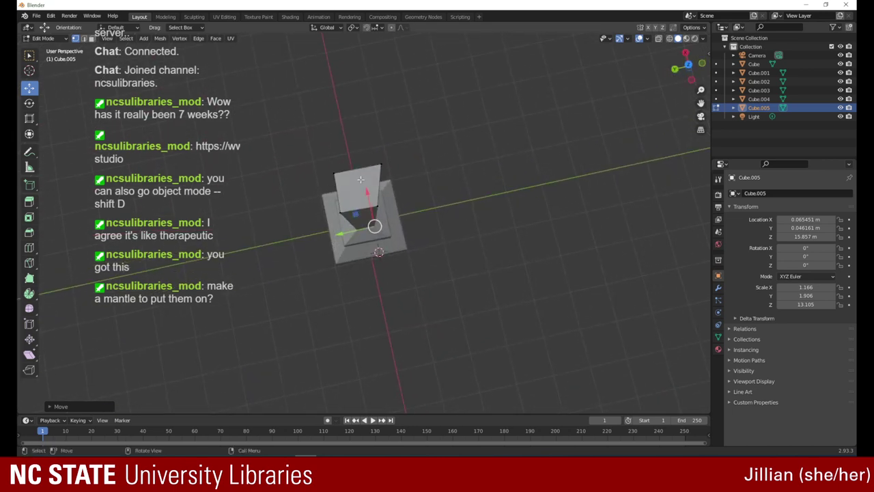
click(379, 166)
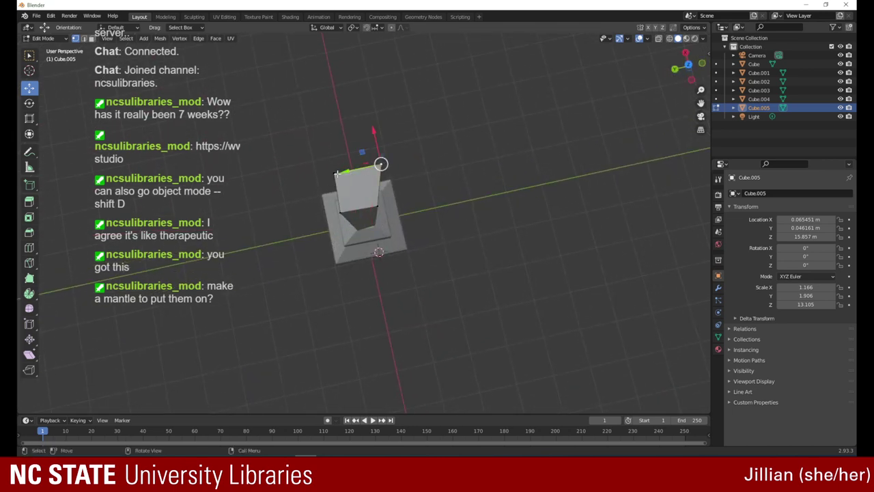
key(g)
click(338, 205)
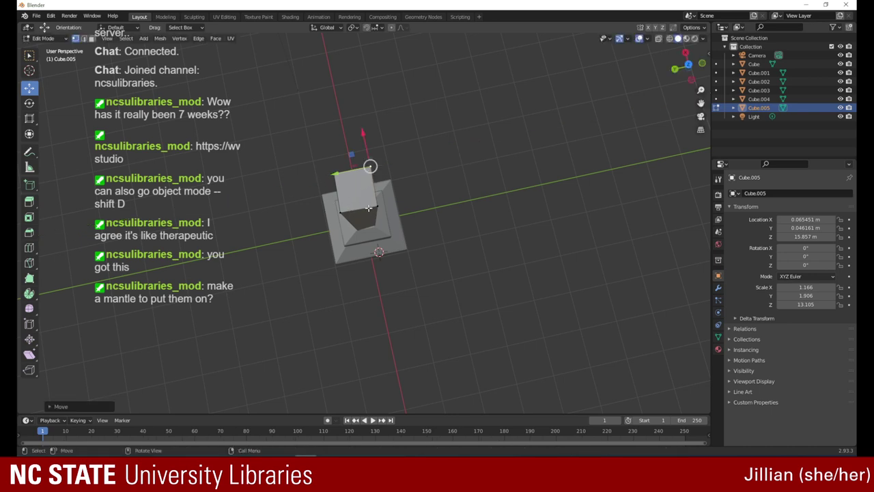
- Shift the tall block's near bottom corner slightly along X, and check the tower from the side
key(g)
key(x)
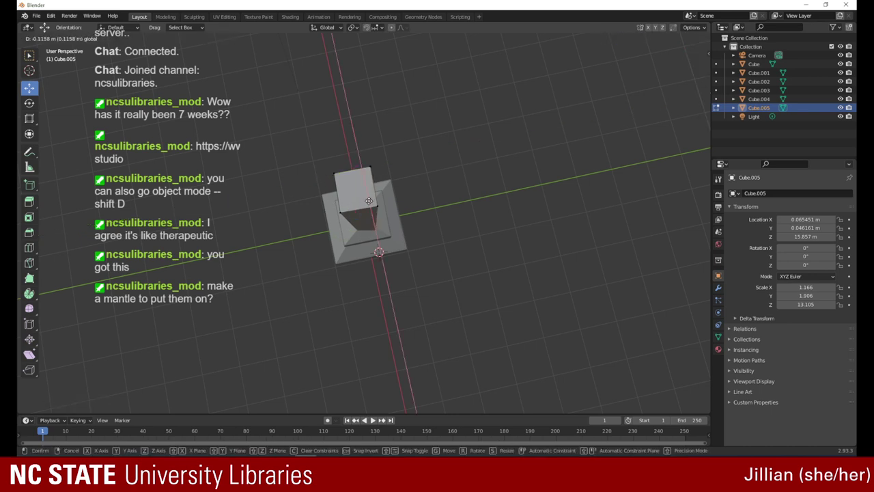
click(368, 199)
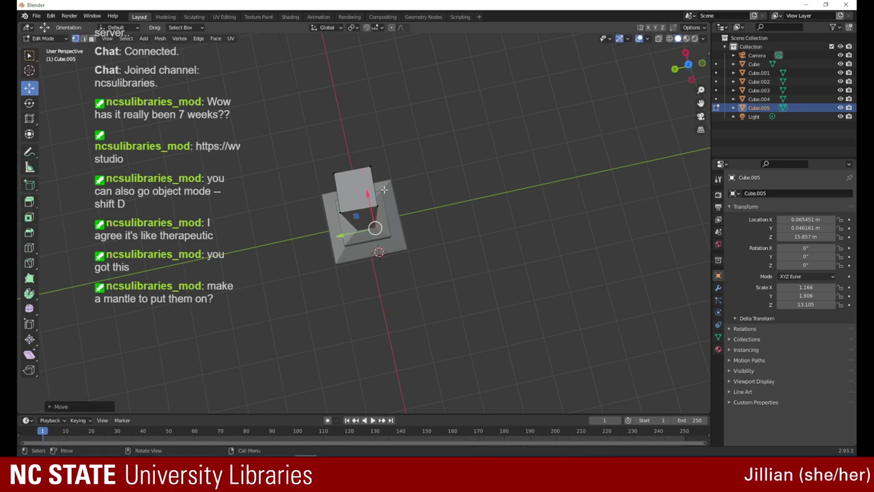
drag(691, 68, 585, 68)
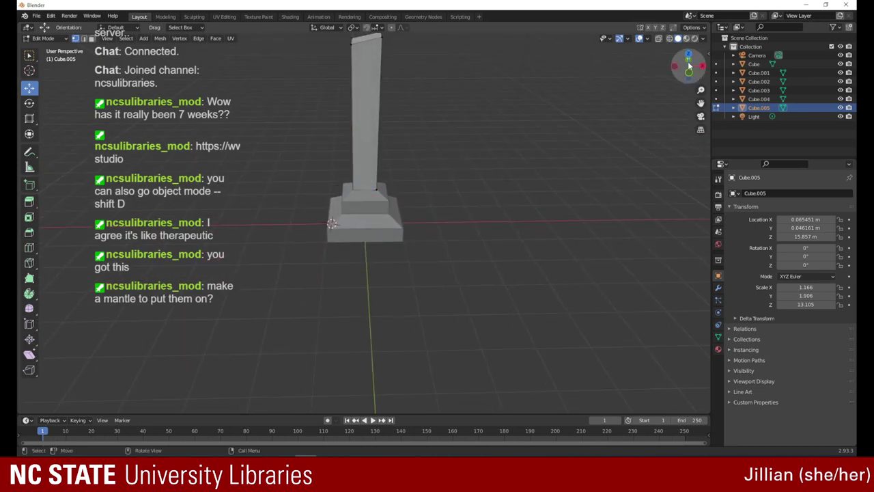
- In the side view, move the tall block's upper corner on the +Y side slightly inward along Y
drag(689, 65, 648, 64)
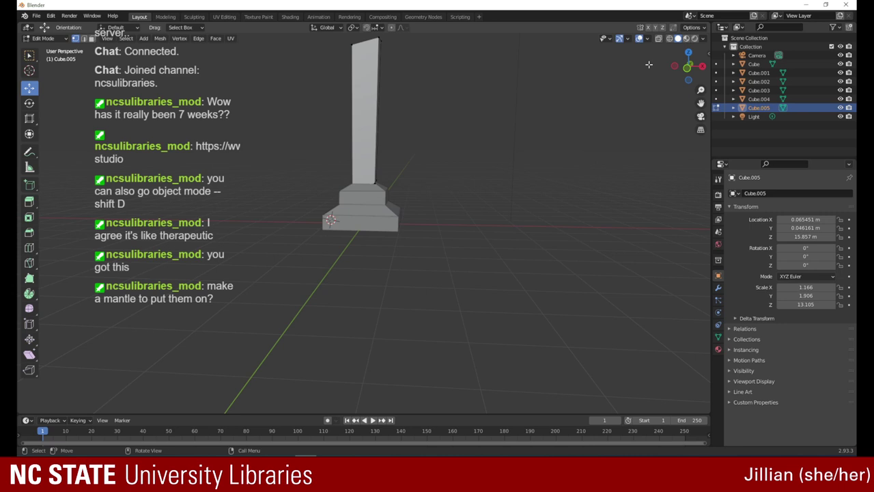
drag(700, 90, 688, 108)
drag(687, 62, 581, 80)
drag(688, 66, 617, 52)
click(696, 71)
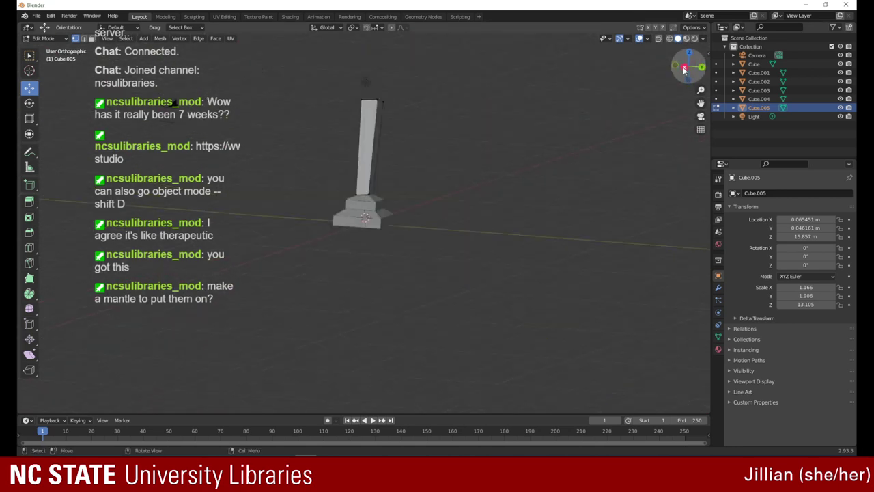
key(b)
click(373, 120)
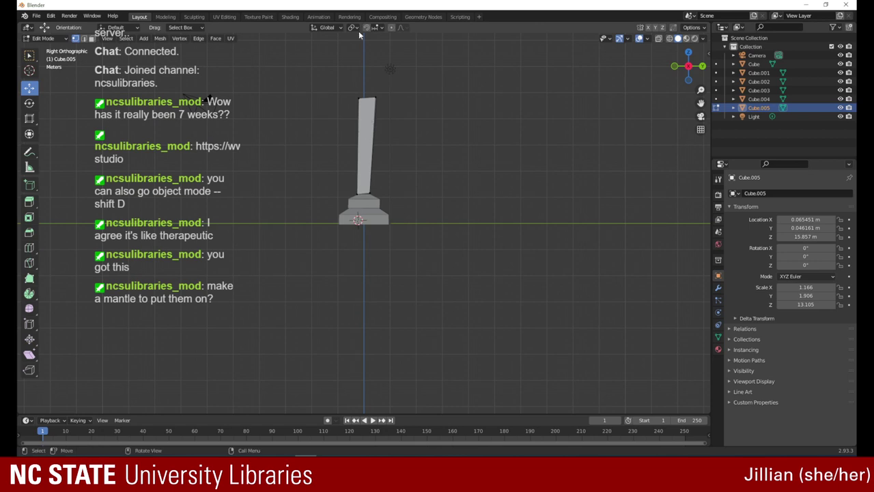
click(375, 97)
drag(409, 98, 372, 73)
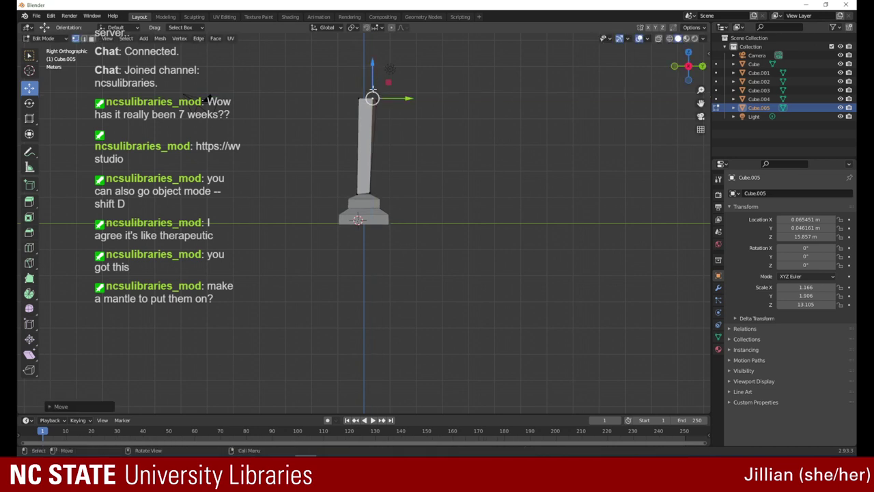
- Pull the upper corner behind it inward along Y to line up with the corner in front
click(369, 184)
drag(371, 158, 373, 161)
click(374, 104)
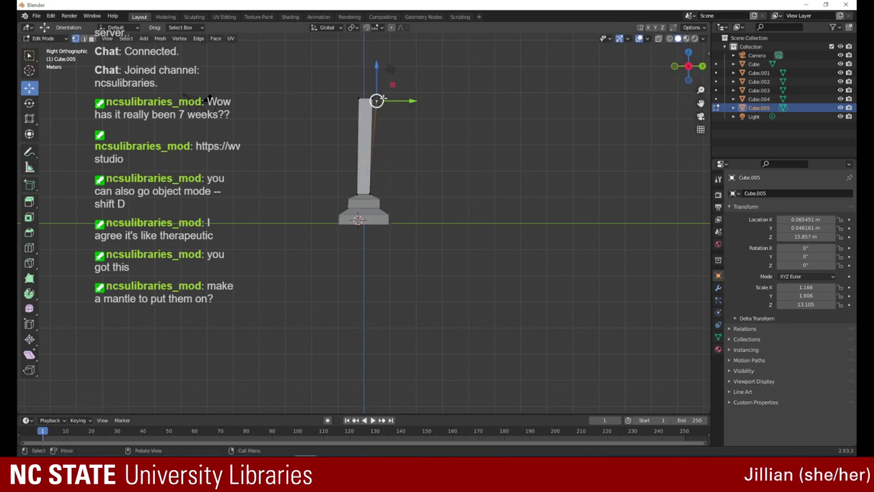
drag(407, 100, 404, 101)
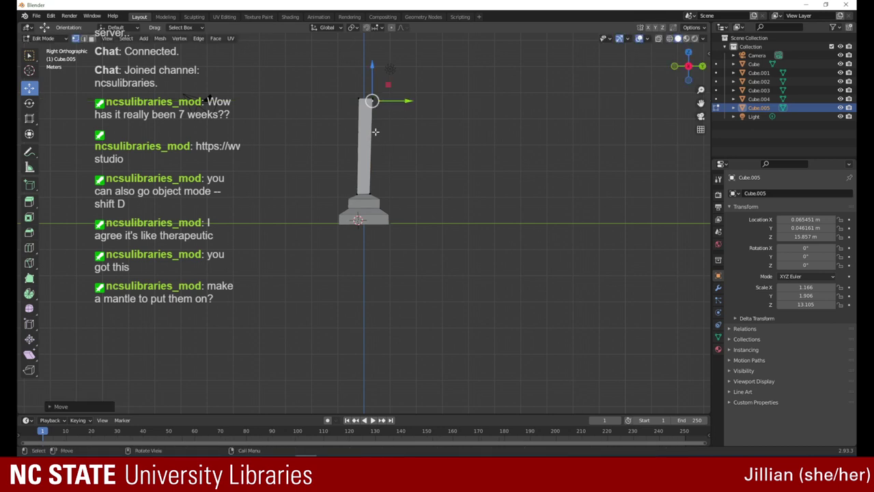
- Lower the raised upper corners on the tall block's +Y side along Z to level the top edge
drag(686, 68, 584, 70)
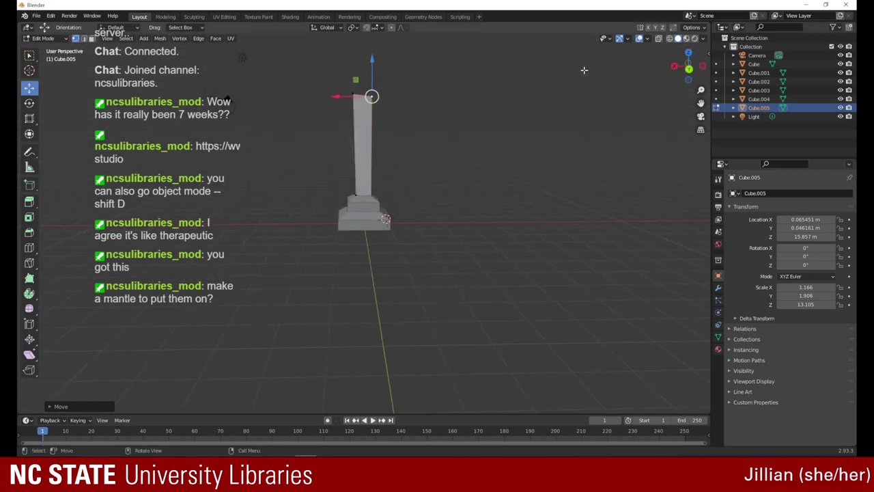
click(350, 106)
click(353, 93)
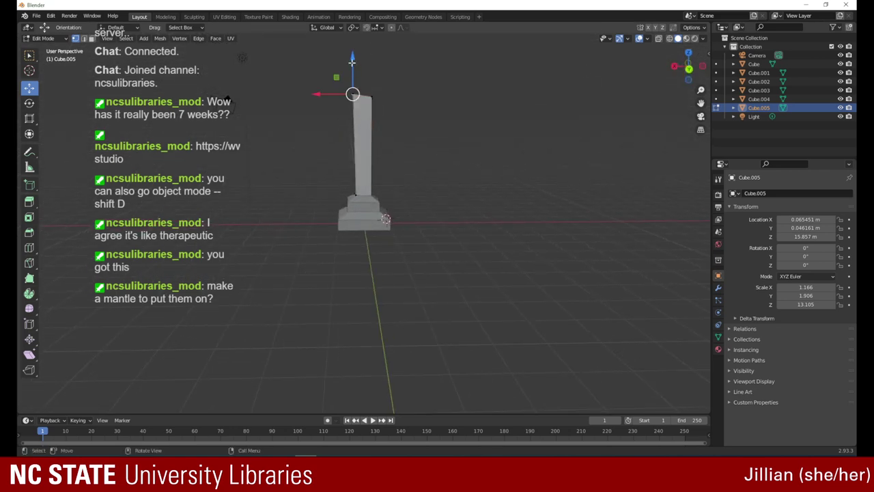
drag(352, 62, 356, 67)
click(355, 96)
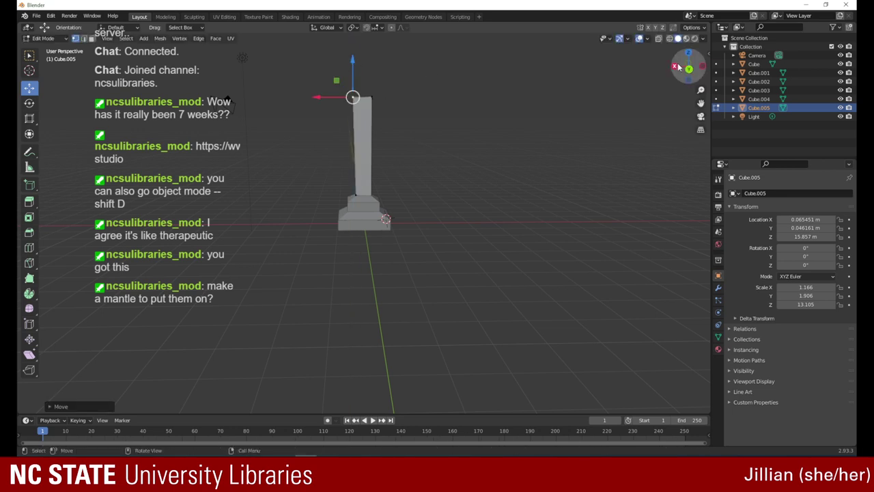
drag(686, 68, 422, 103)
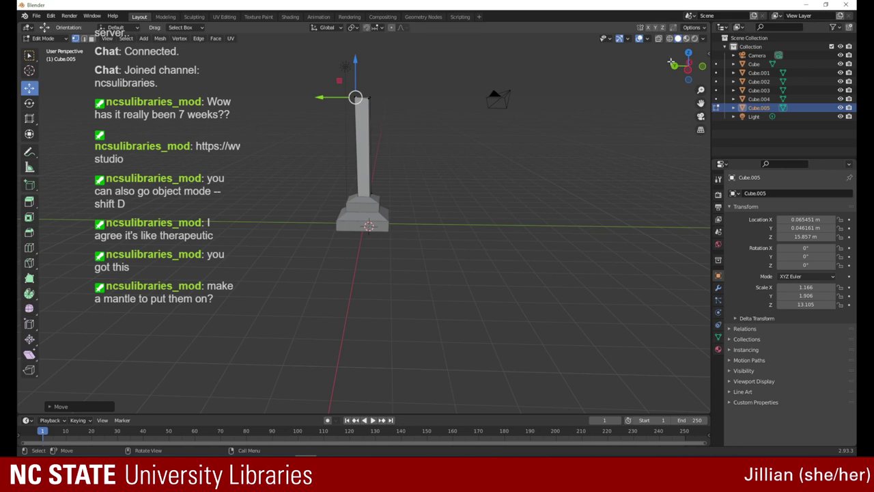
drag(685, 71, 624, 72)
drag(356, 72, 355, 82)
click(358, 114)
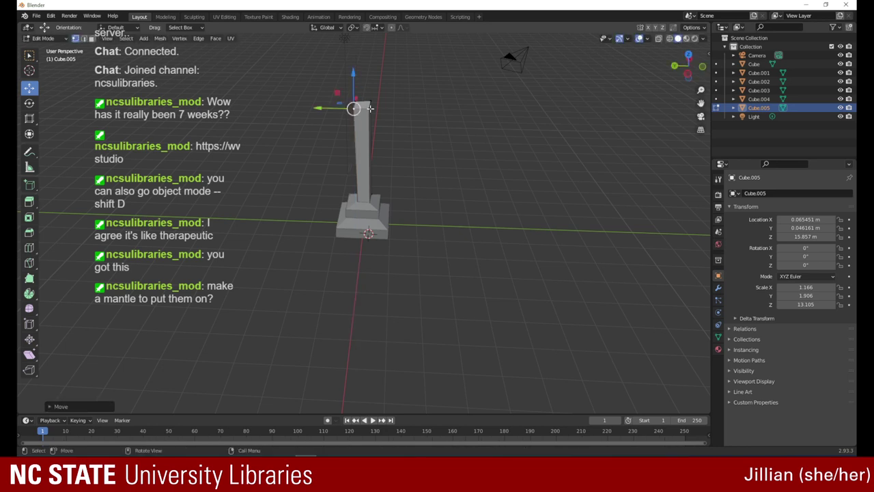
- From above, nudge the two upper corners on the tall block's -Y side slightly along X
drag(685, 65, 680, 116)
click(365, 212)
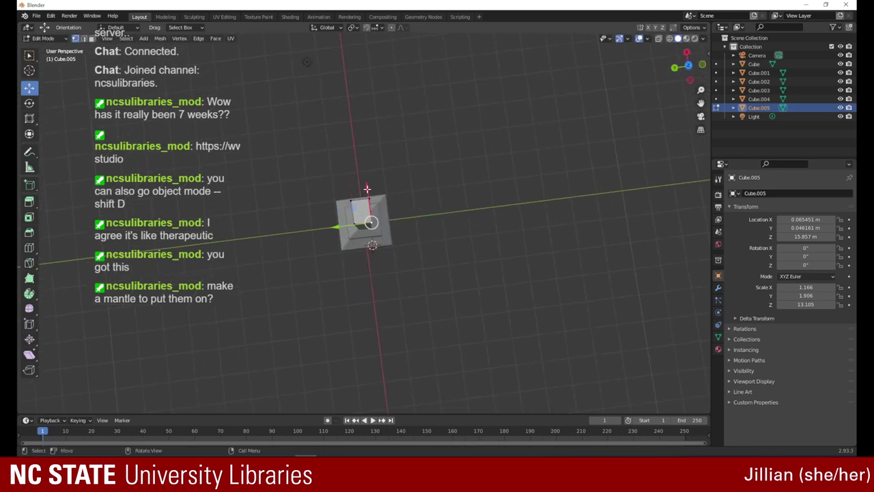
drag(366, 189, 366, 203)
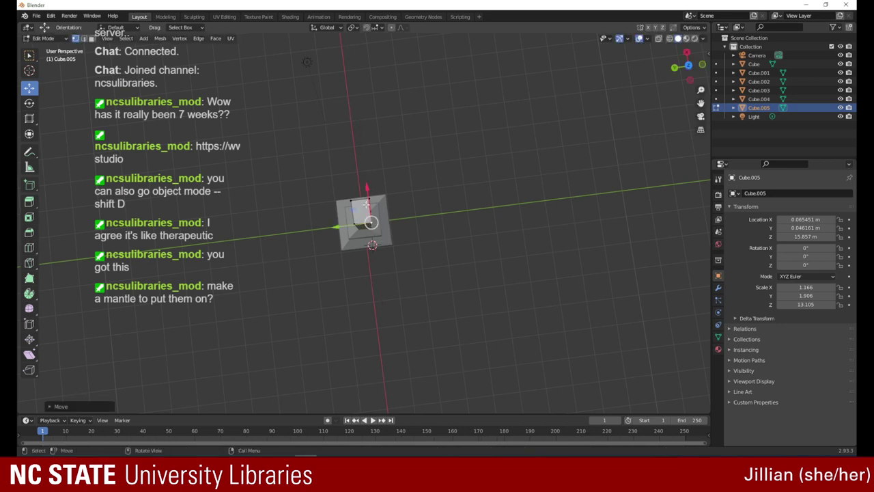
click(367, 203)
drag(363, 165, 365, 170)
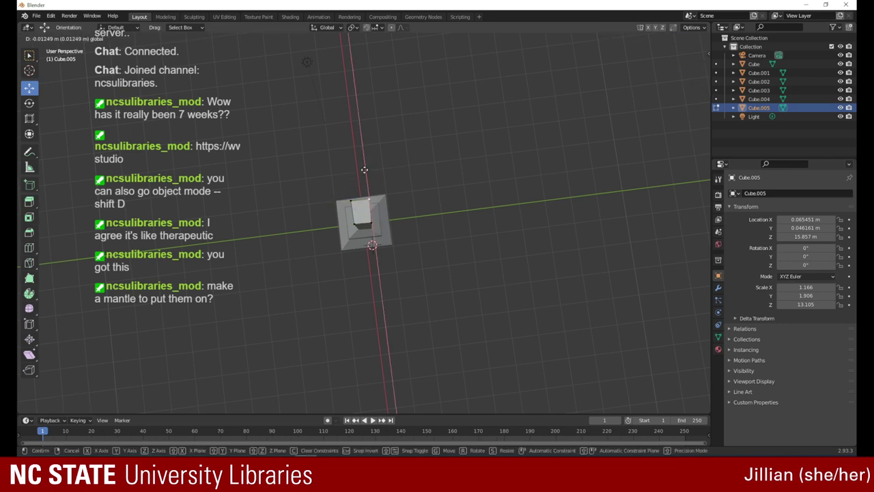
click(364, 169)
- Lower the +X, -Y upper corner slightly along Z to even out the tall block's top
drag(686, 67, 568, 25)
drag(679, 73, 578, 28)
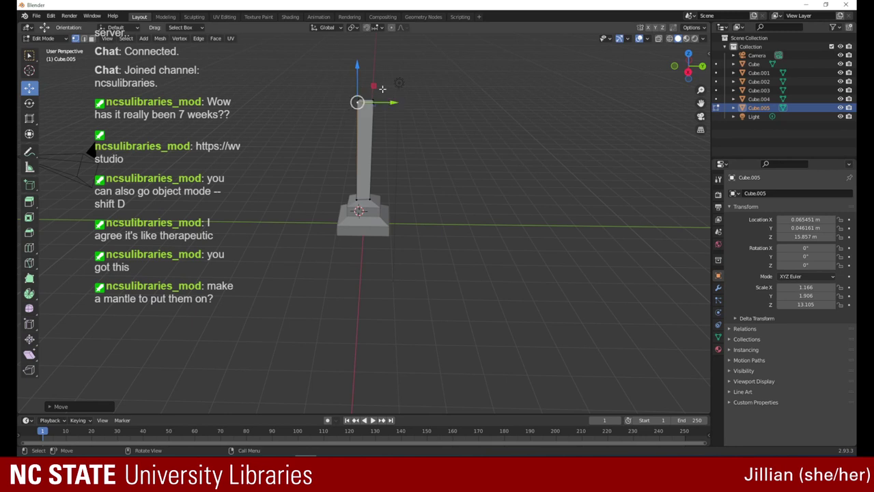
drag(689, 67, 669, 59)
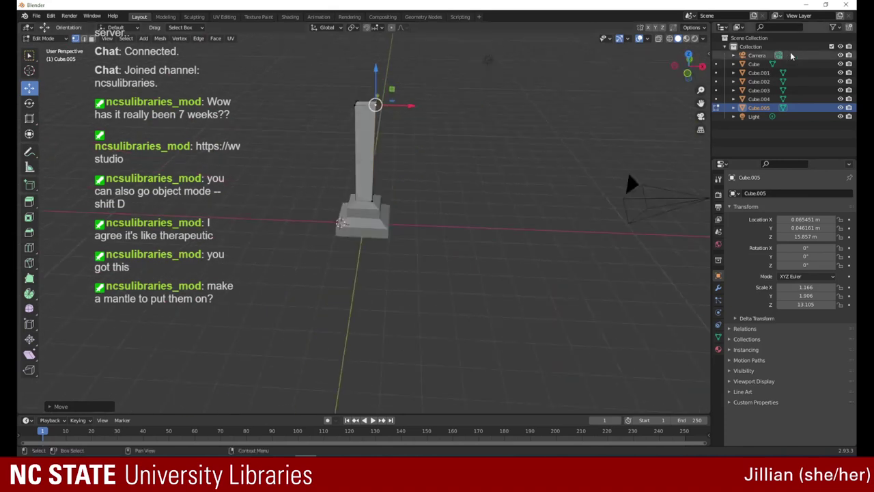
drag(375, 71, 383, 81)
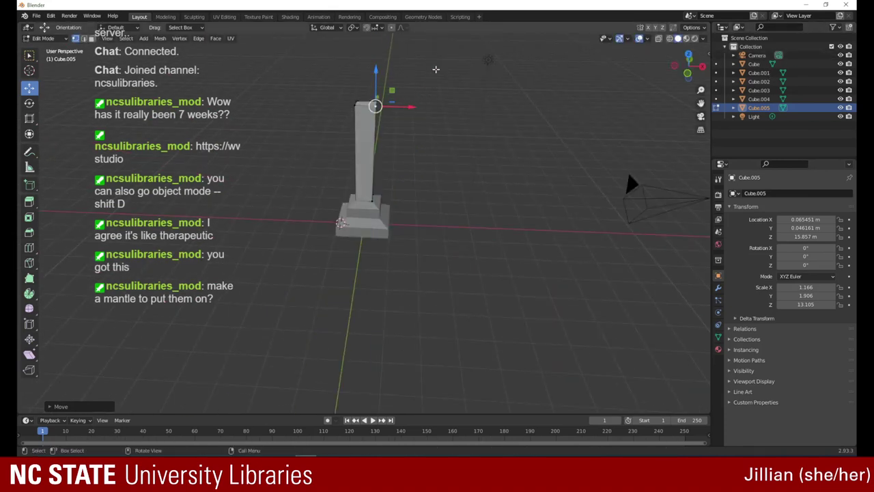
- Move the +X, +Y upper corner of the tall block slightly inward along Y from above
drag(686, 67, 569, 56)
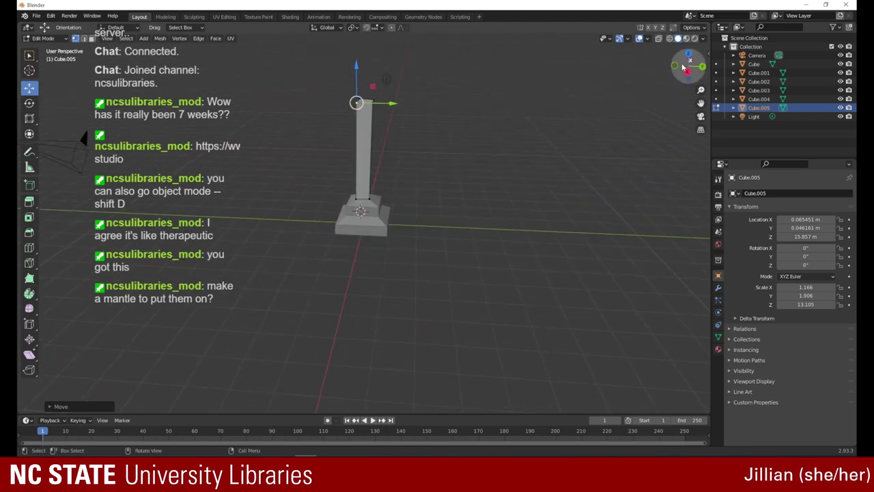
drag(683, 67, 604, 69)
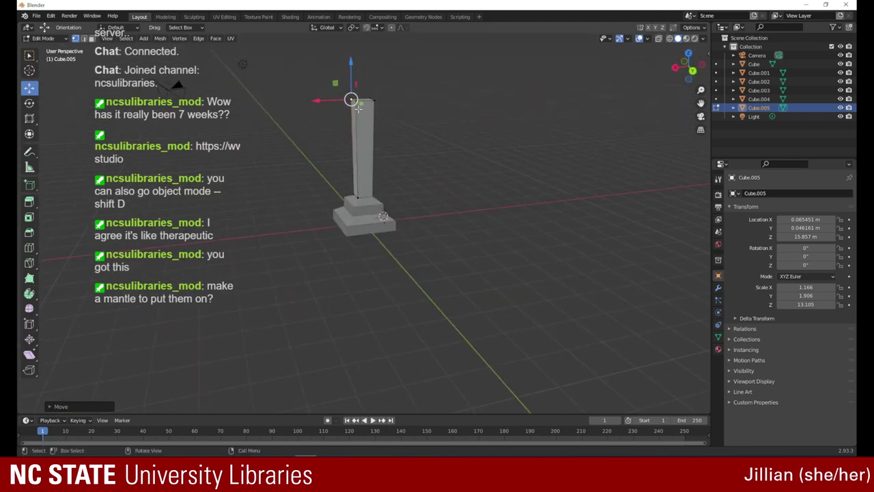
click(363, 108)
click(356, 101)
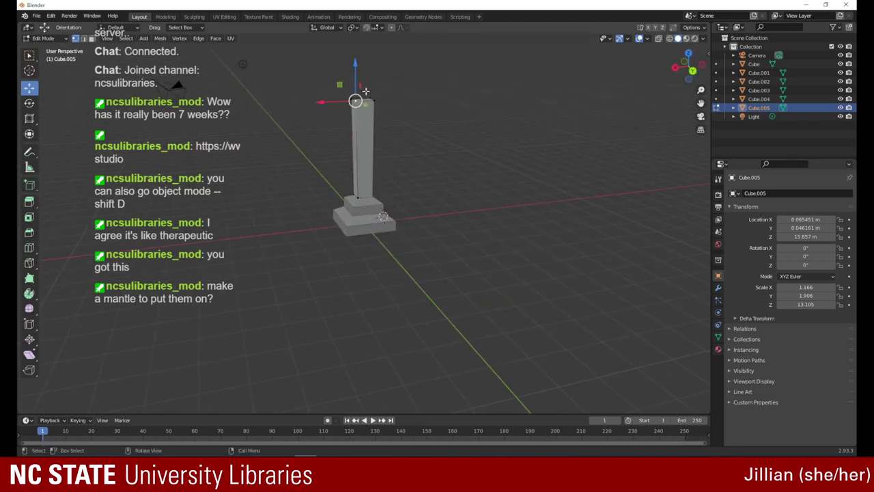
drag(687, 67, 758, 125)
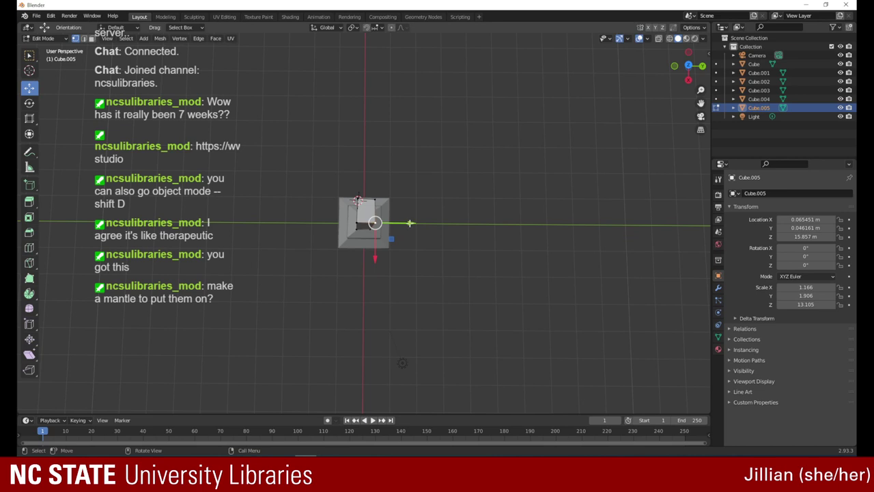
drag(408, 223, 396, 229)
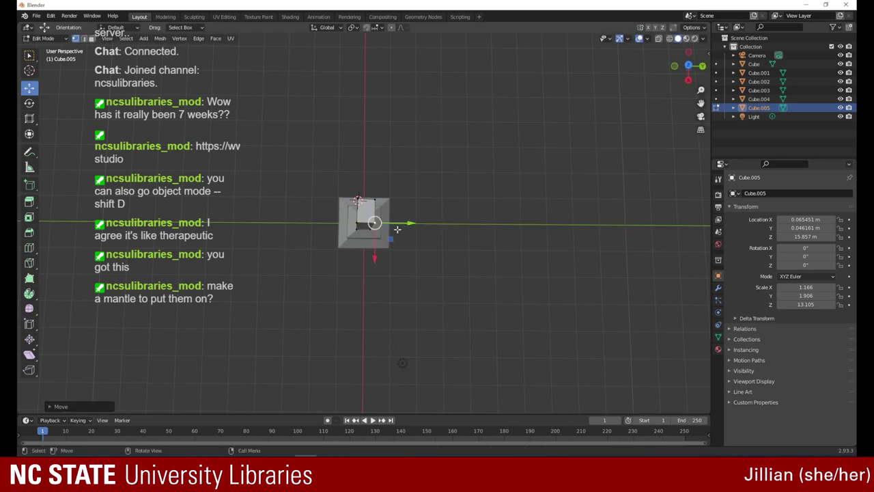
- Move the two upper corners on the -X side inward, adjusting along X and Y to shrink the top face
drag(675, 73, 656, 75)
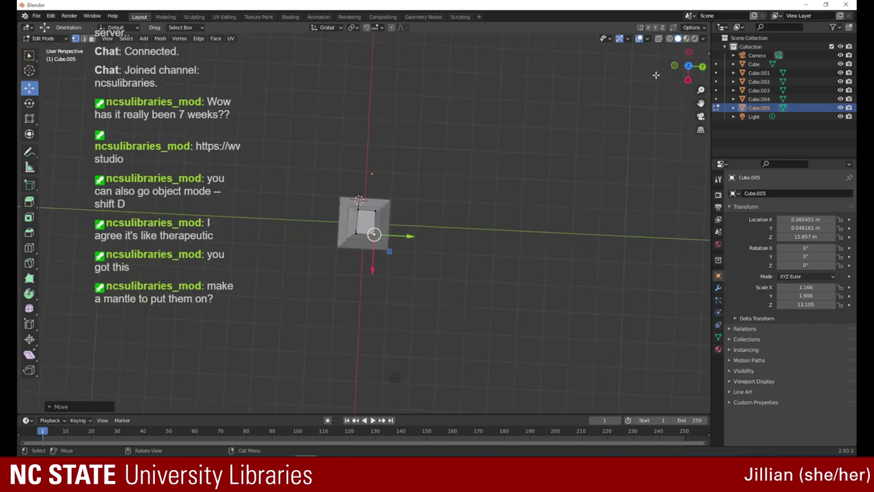
click(360, 225)
click(358, 209)
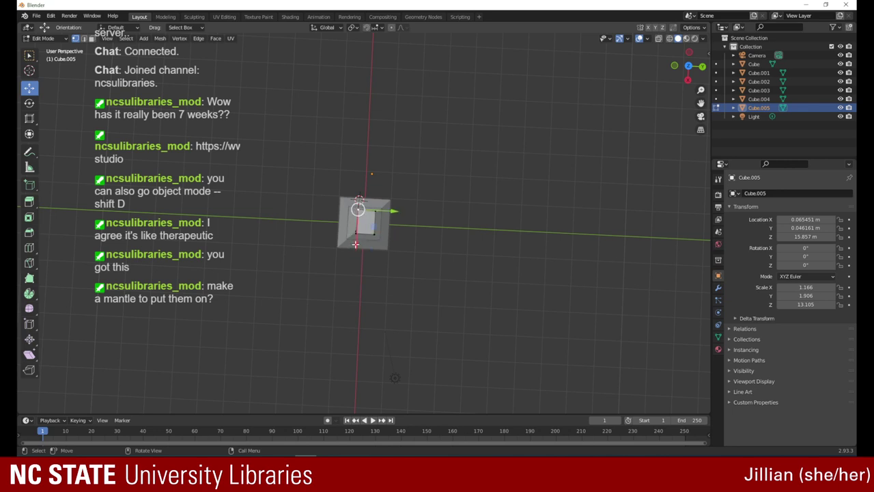
drag(355, 243, 358, 220)
key(Tab)
drag(373, 246, 371, 254)
drag(409, 217, 356, 262)
- Adjust the two upper corners on the +X side along Y and X to square the top face
click(369, 241)
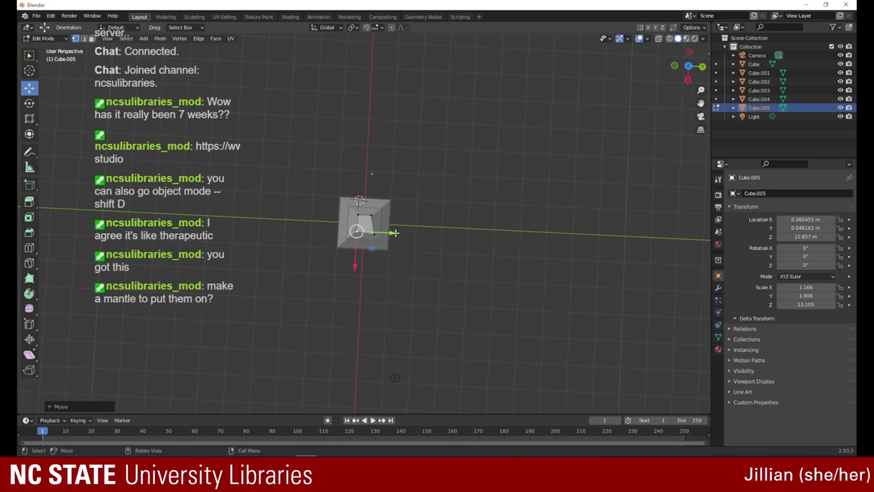
drag(395, 233, 398, 233)
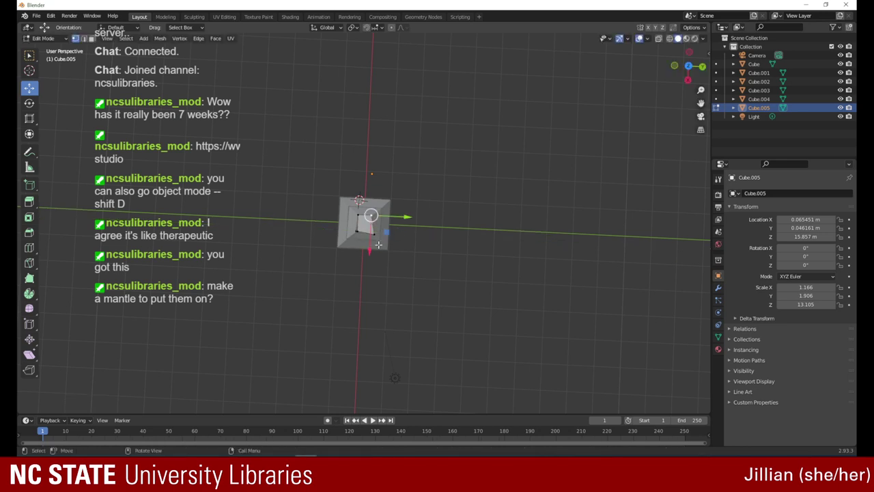
click(373, 234)
drag(397, 236, 399, 235)
mouse_move(368, 265)
mouse_down()
mouse_move(364, 257)
mouse_move(355, 264)
mouse_up()
click(358, 228)
- Shift the two bottom corners on the tall block's +X side slightly along Y to fit the upper roof
drag(691, 68, 593, 97)
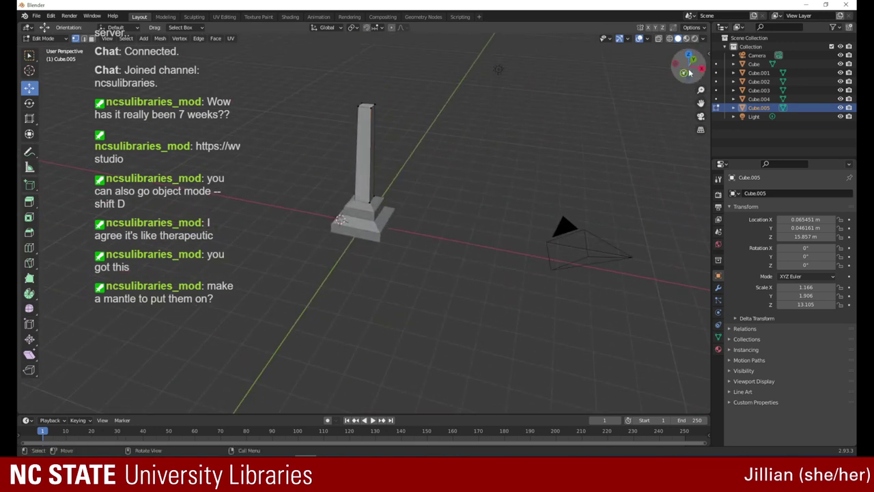
drag(700, 90, 673, 35)
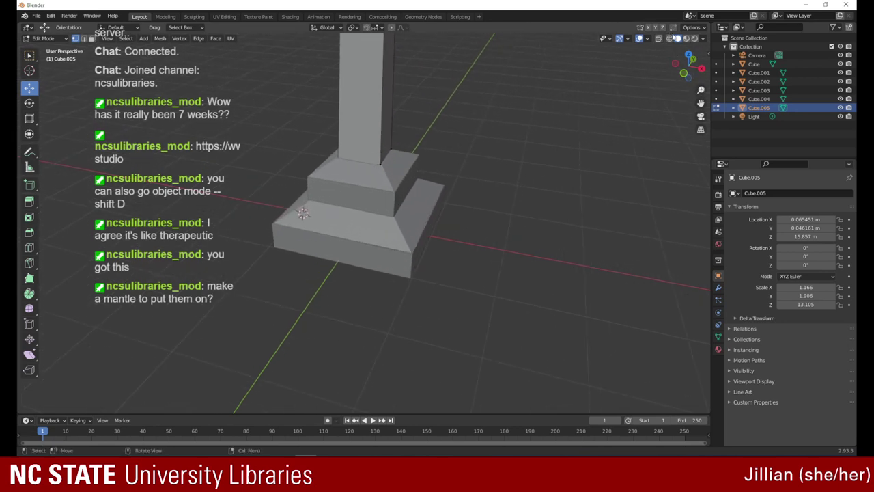
drag(688, 64, 600, 81)
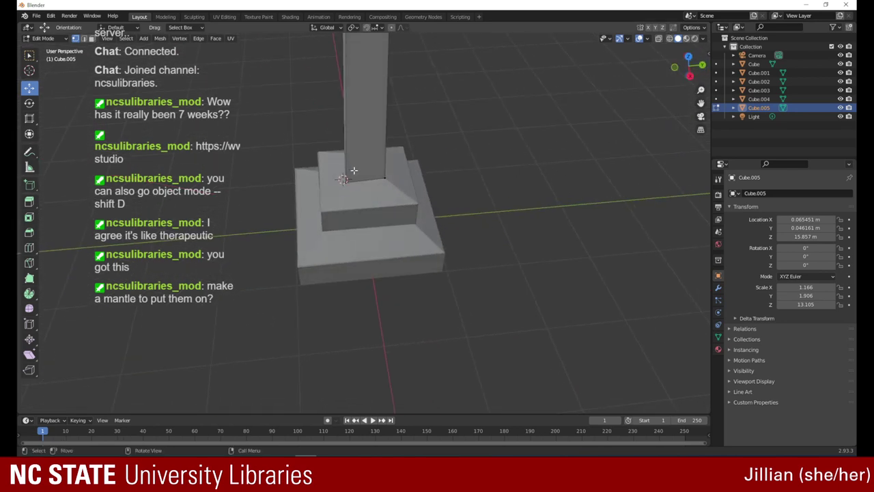
drag(676, 66, 704, 67)
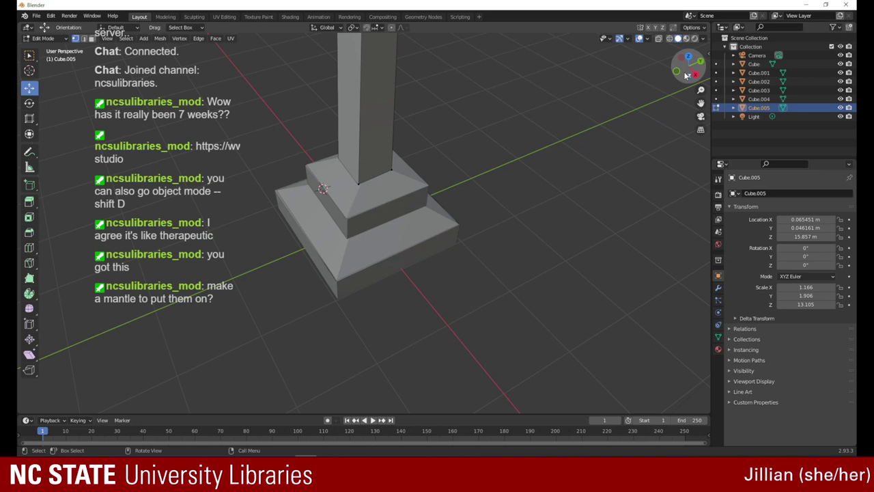
click(358, 183)
drag(387, 172, 359, 190)
click(341, 162)
click(390, 170)
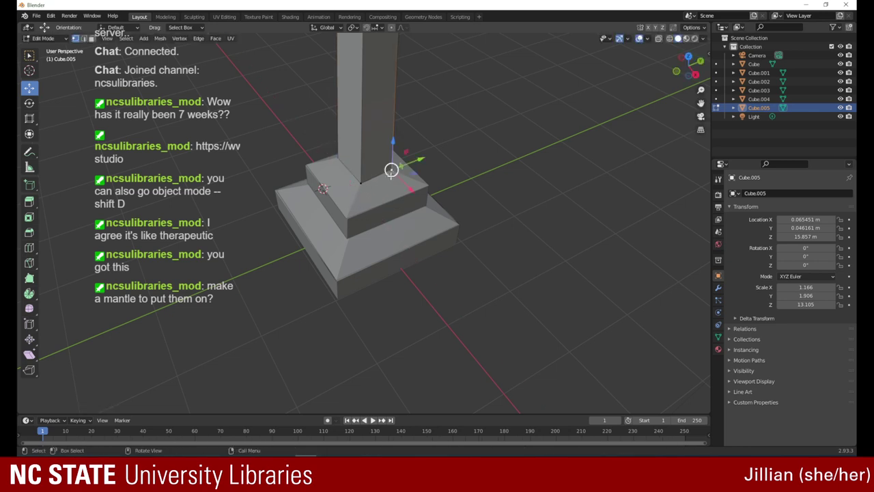
drag(418, 162, 415, 163)
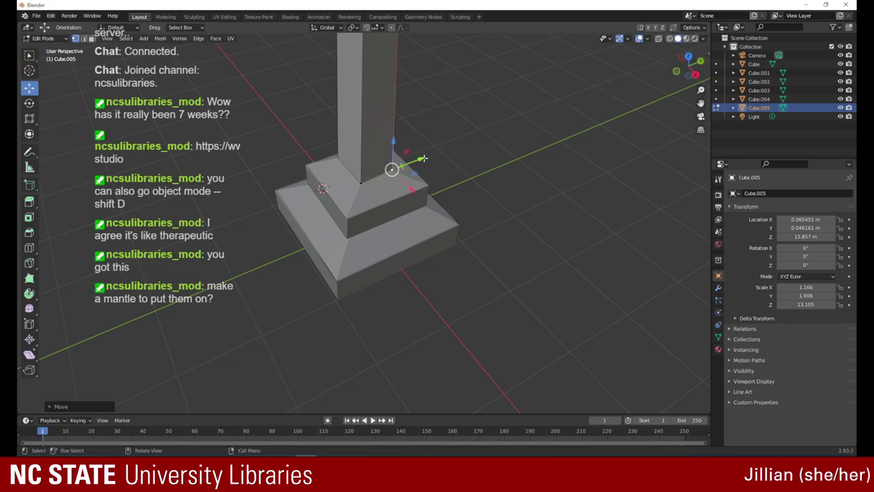
- Move the -X, +Y bottom corner of the tall block slightly outward along Y on the roof
drag(687, 68, 481, 83)
click(383, 170)
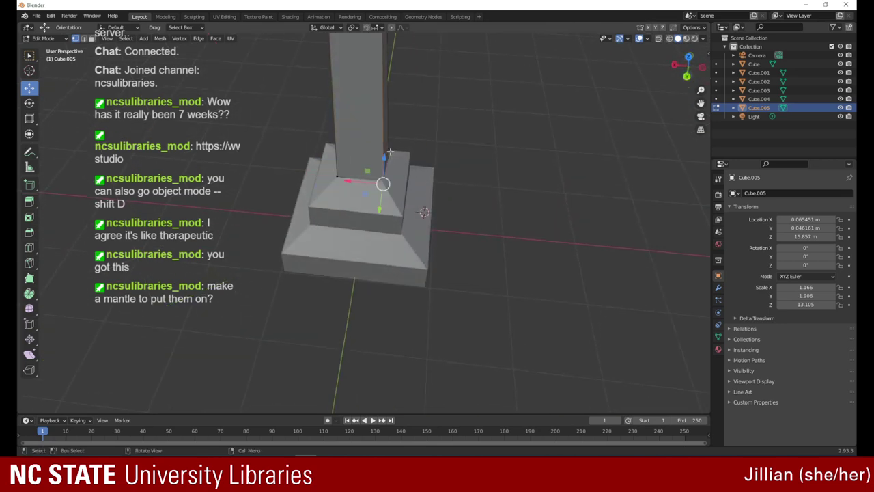
drag(379, 211, 380, 200)
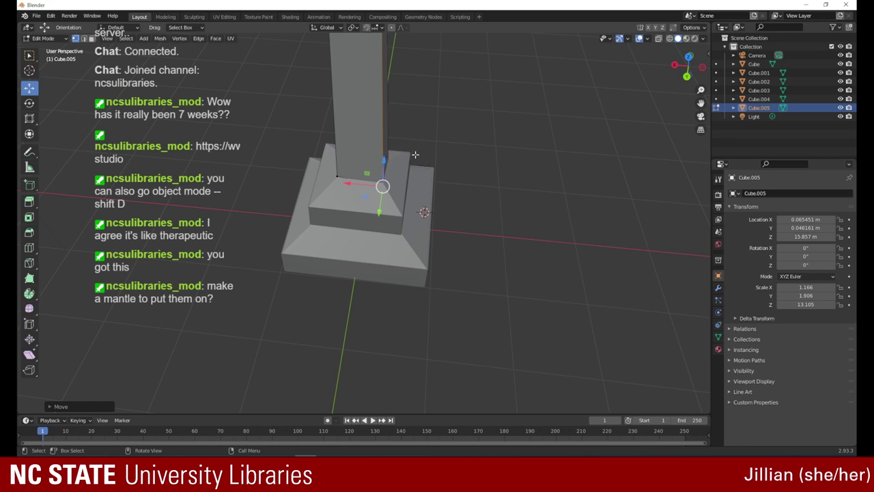
middle_drag(613, 66, 590, 57)
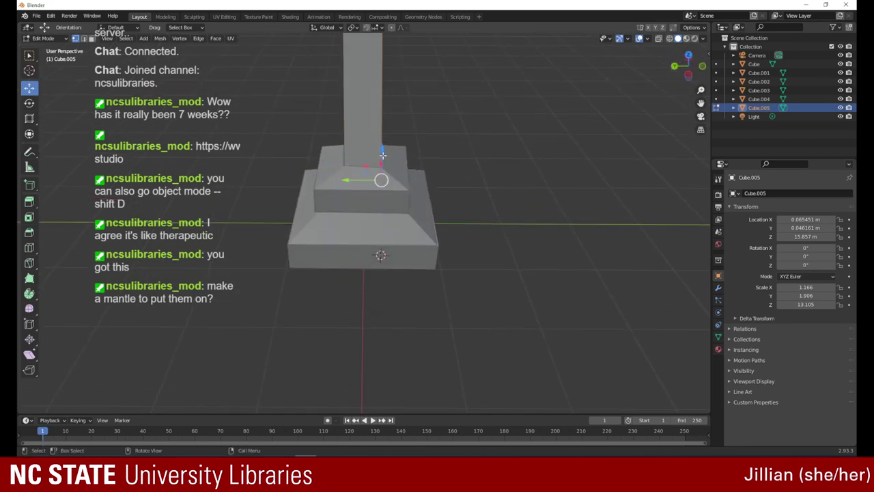
- Adjust the height of the tall block's -X, -Y bottom corner along Z to fit the upper roof
drag(381, 180, 380, 164)
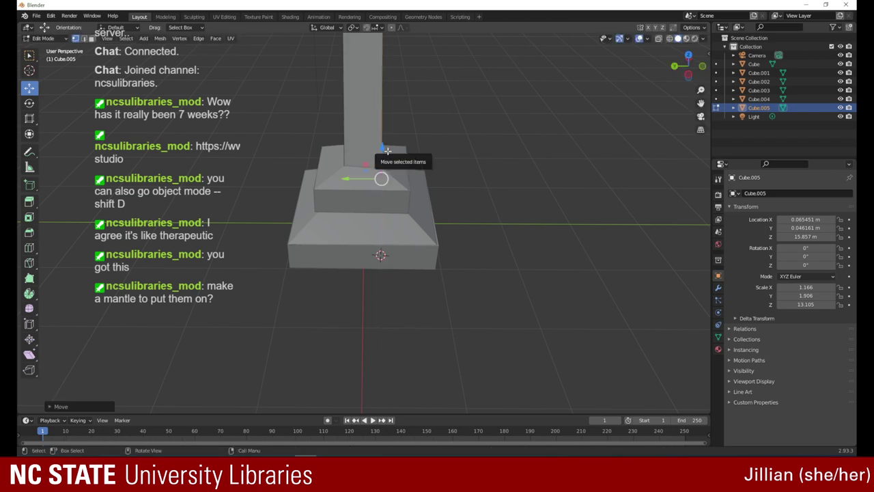
drag(687, 66, 592, 61)
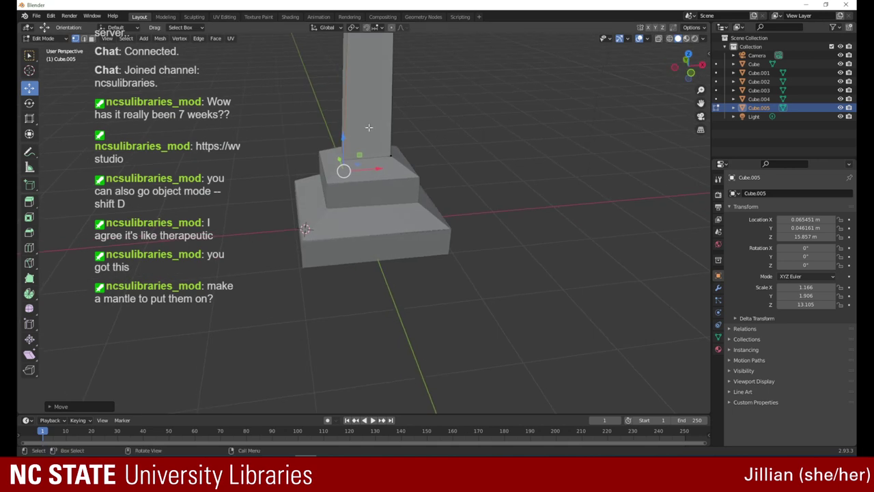
click(368, 128)
click(356, 155)
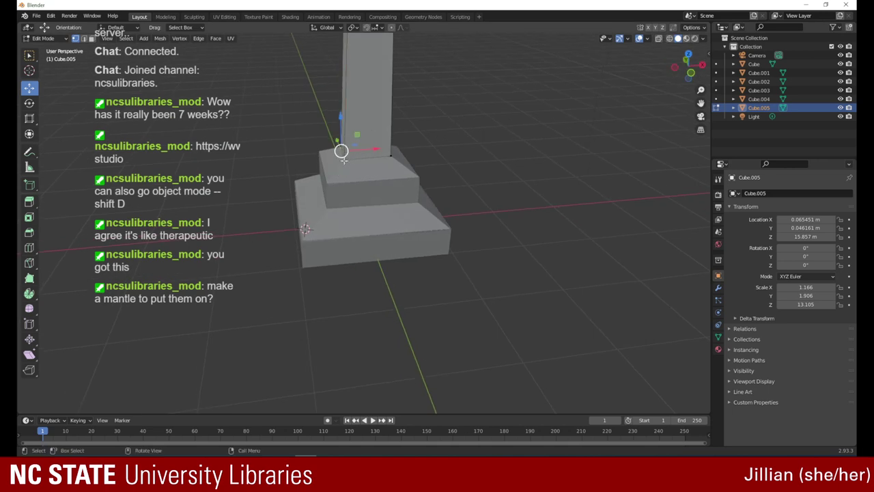
click(345, 162)
drag(358, 155, 343, 124)
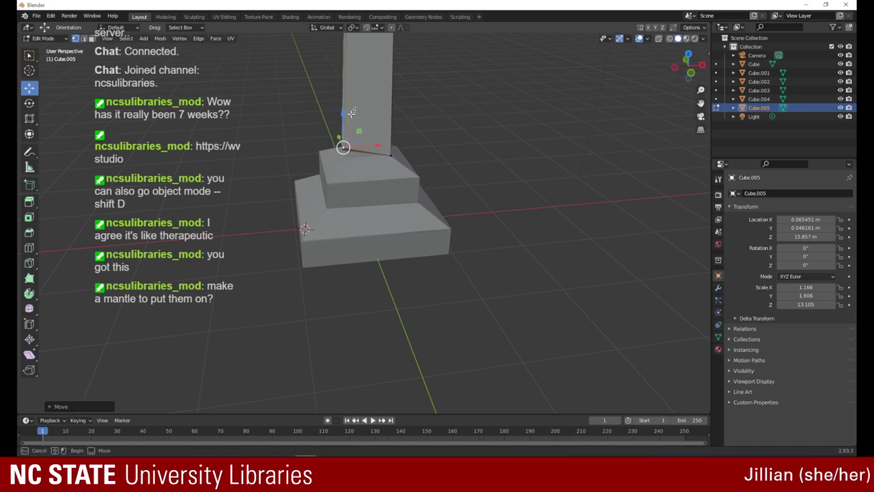
click(332, 86)
click(358, 142)
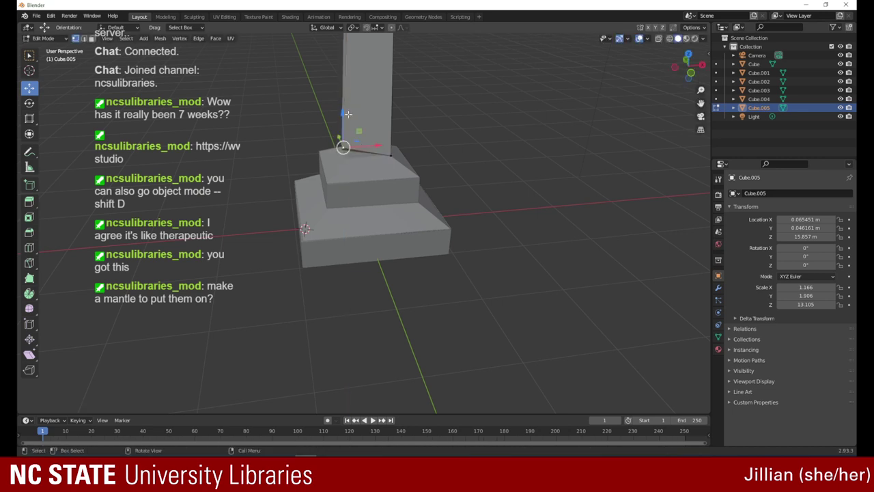
drag(344, 113, 346, 129)
- Adjust the heights of the two bottom corners on the tall block's +X side to sit on the roof
drag(701, 68, 610, 56)
click(388, 149)
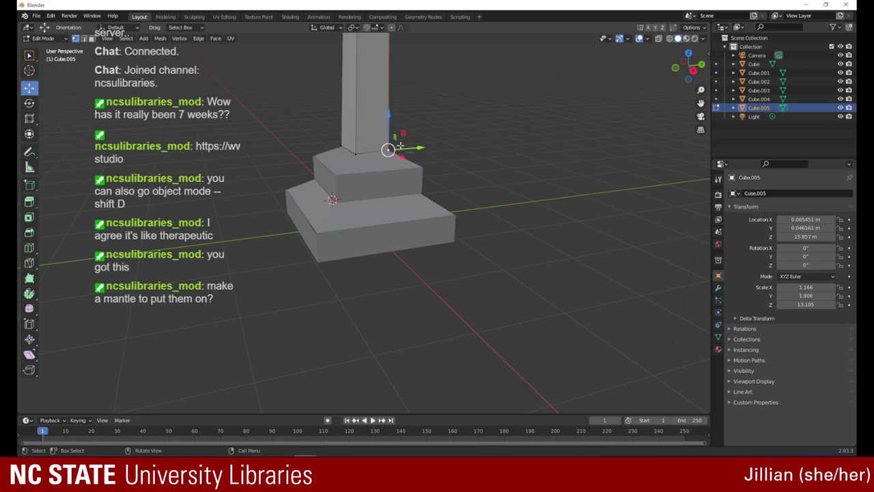
drag(388, 112, 389, 119)
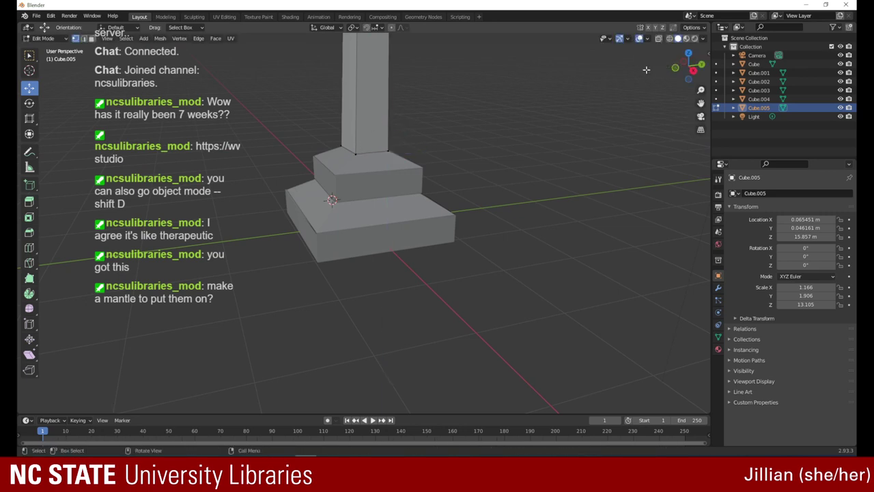
drag(688, 66, 768, 80)
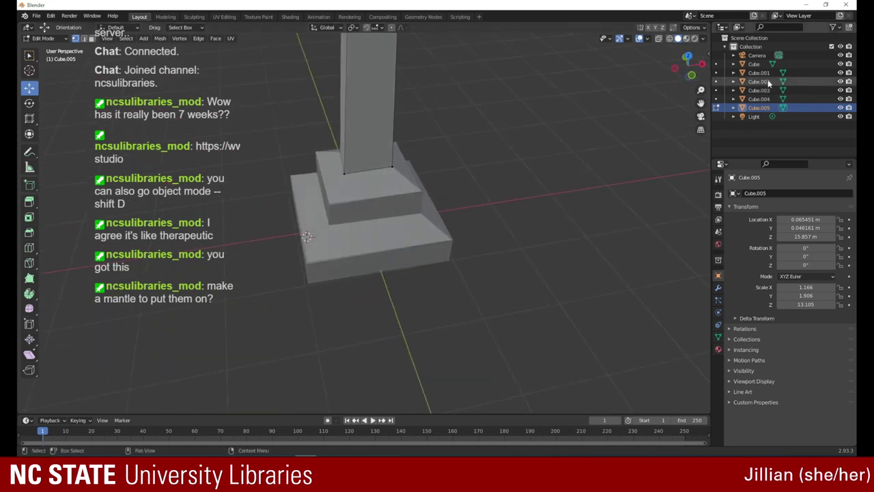
drag(697, 87, 692, 47)
drag(353, 127, 413, 113)
click(414, 118)
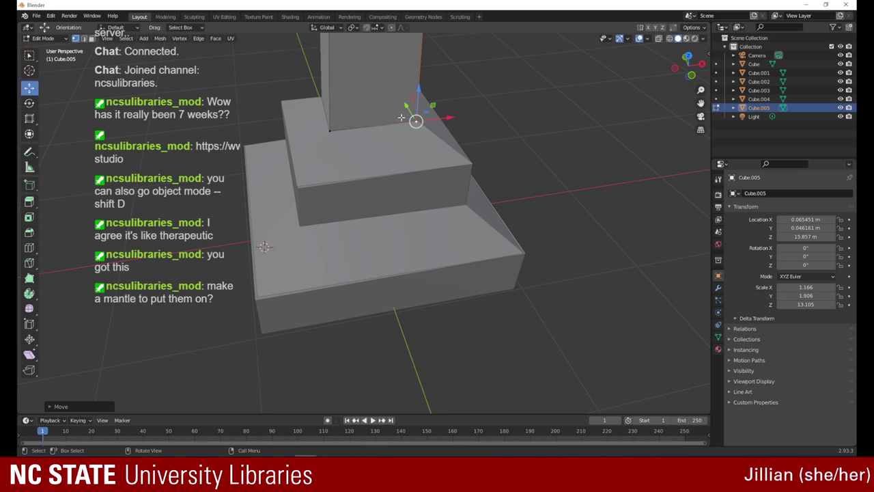
- Raise the tall block's -X, +Y bottom corner along Z to meet the top of the roof
drag(681, 61, 420, 77)
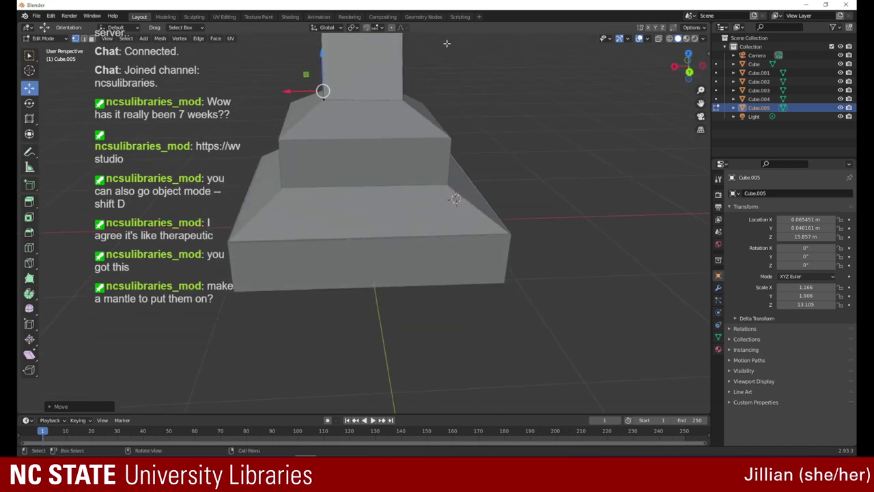
click(400, 80)
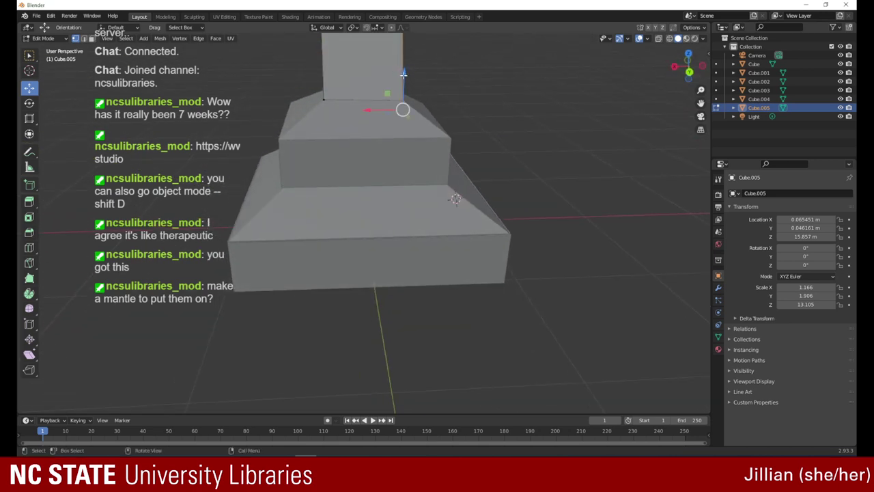
drag(404, 71, 406, 60)
- Raise the tall block's -X, -Y bottom corner slightly along Z and shift it inward along Y
drag(676, 70, 661, 73)
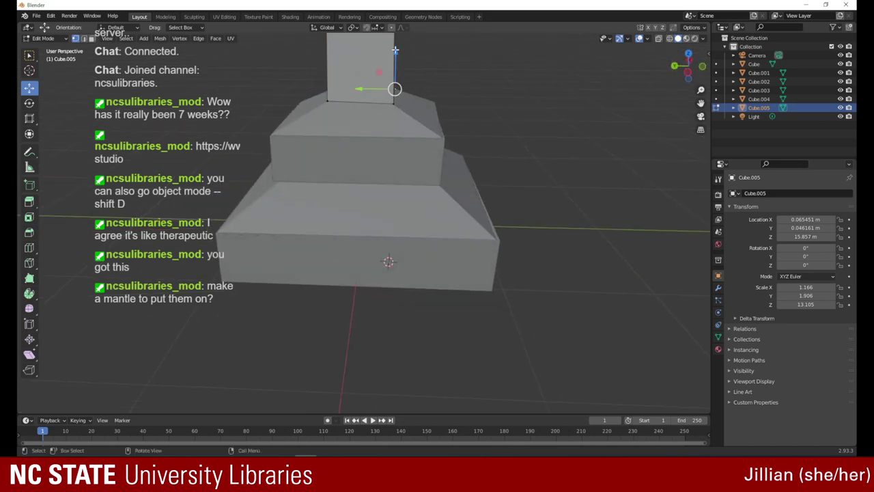
click(394, 103)
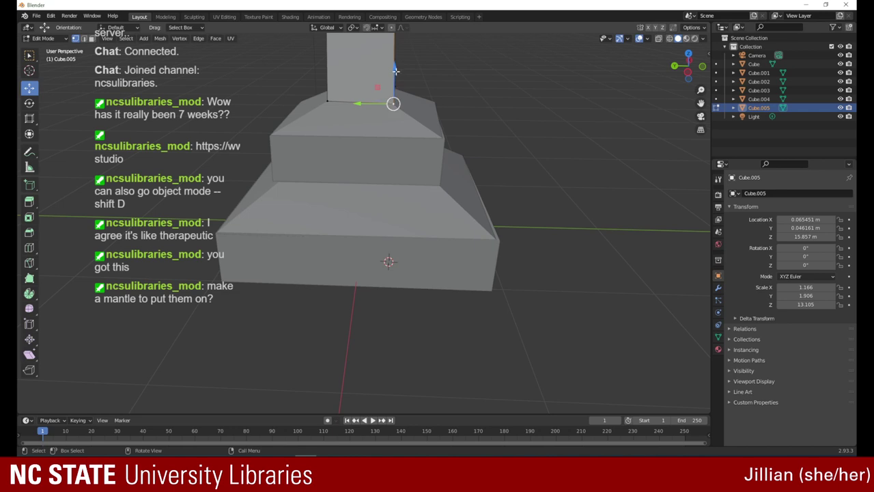
drag(396, 71, 395, 69)
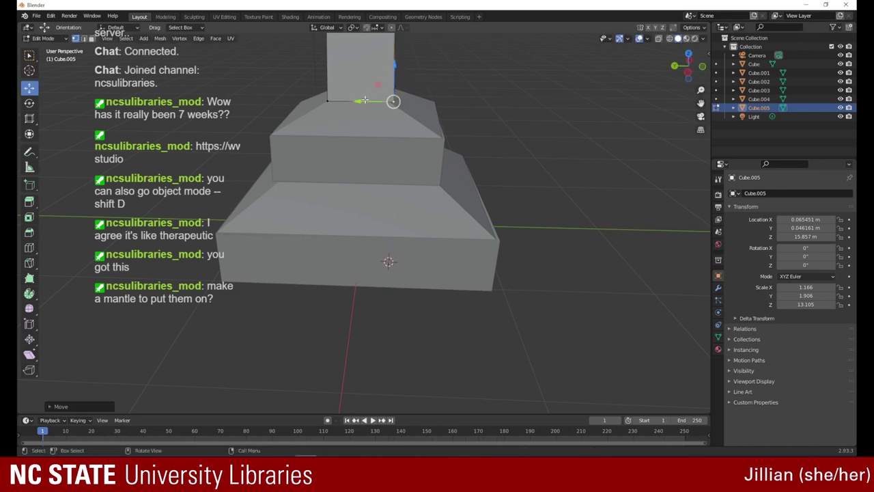
drag(355, 102, 352, 102)
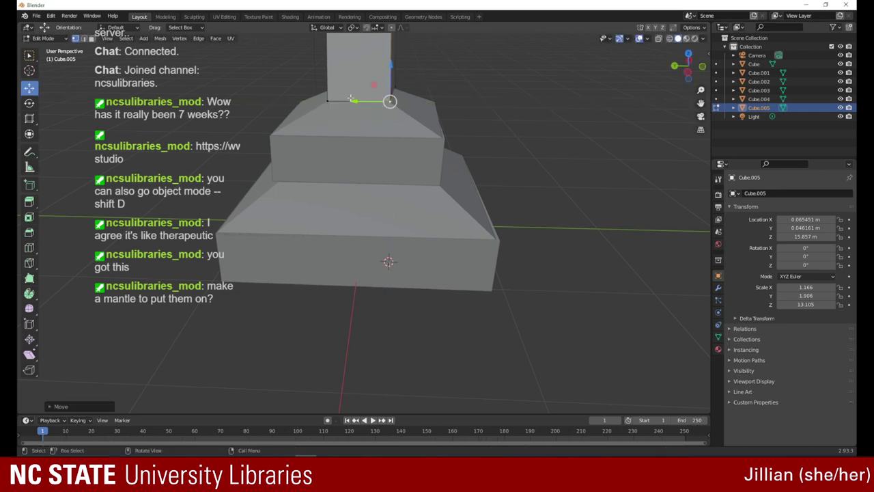
- Move the tall block's +X, -Y bottom corner slightly inward along X and Y to square the base
drag(676, 63, 560, 67)
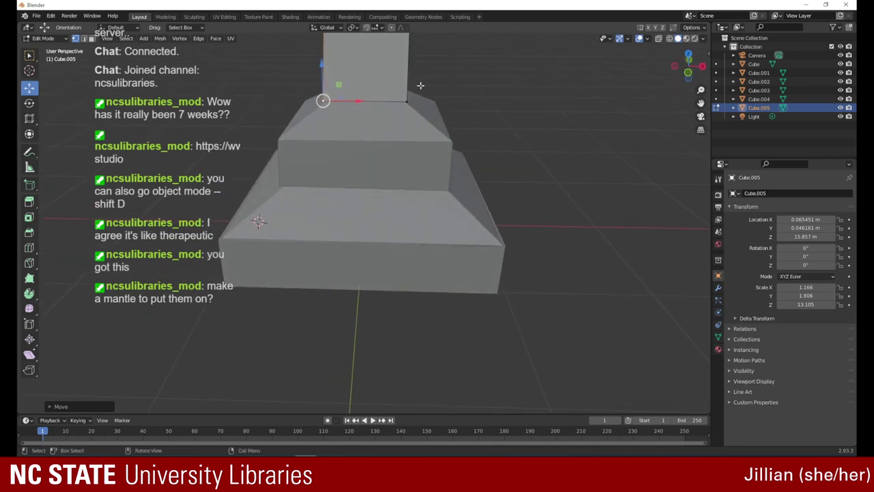
drag(437, 101, 432, 100)
drag(679, 66, 521, 71)
drag(361, 110, 372, 110)
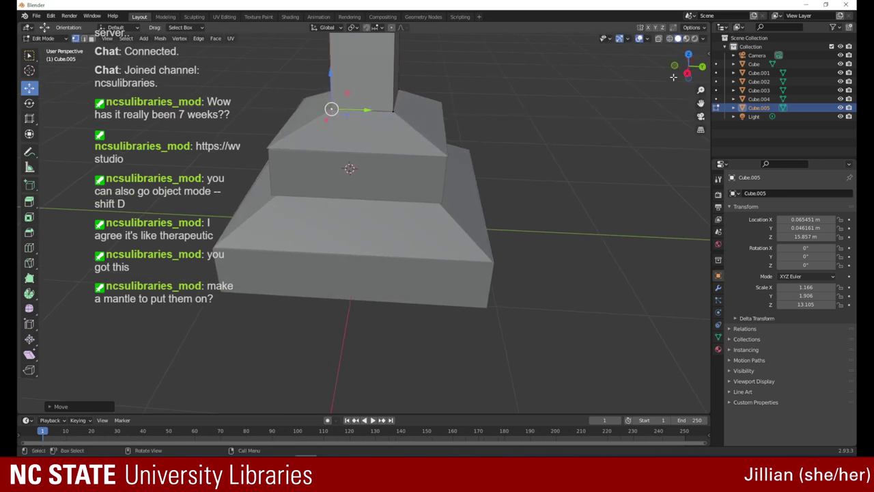
drag(674, 76, 453, 65)
click(356, 154)
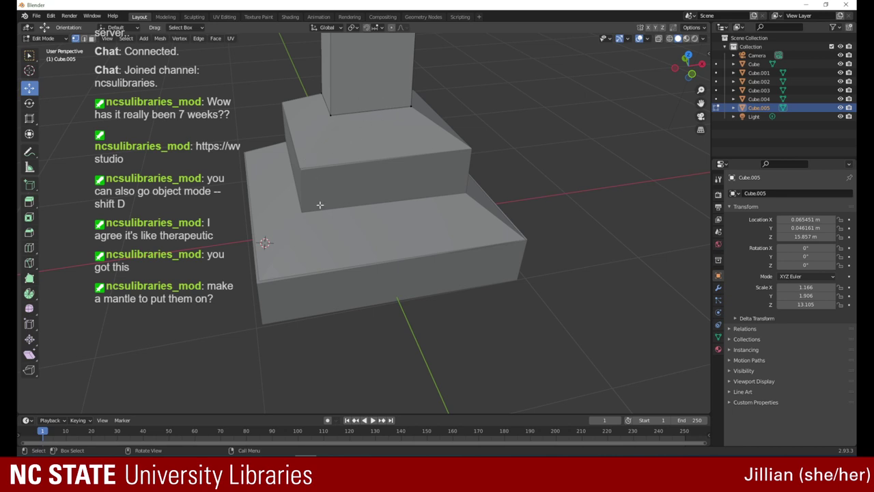
- Edit the upper roof and nudge its lower -X, -Y corner slightly inward to line up with the block below
click(43, 38)
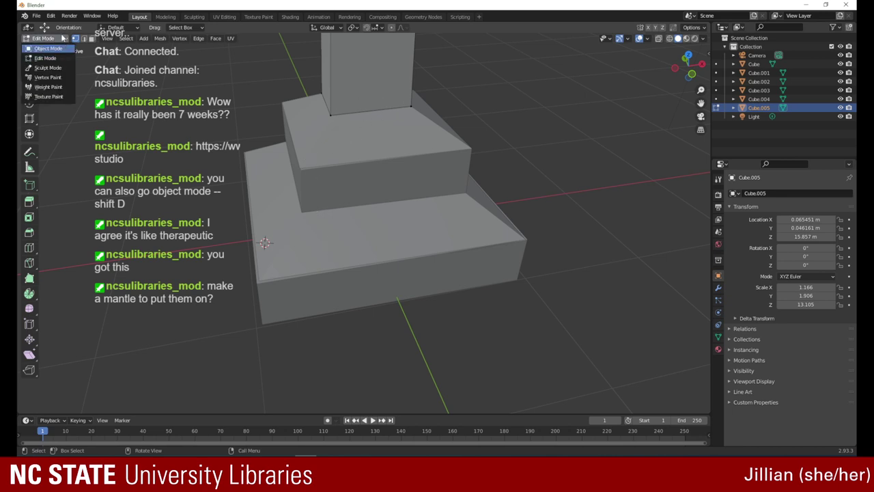
click(53, 49)
click(316, 158)
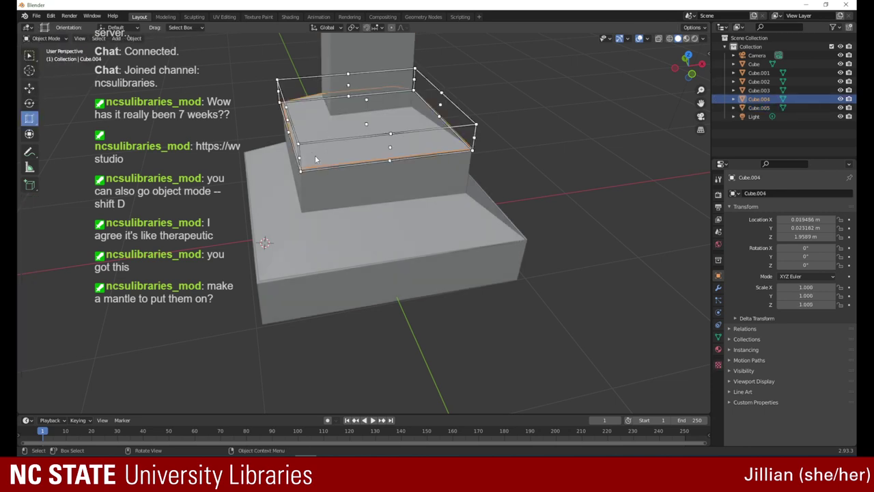
click(43, 38)
click(49, 59)
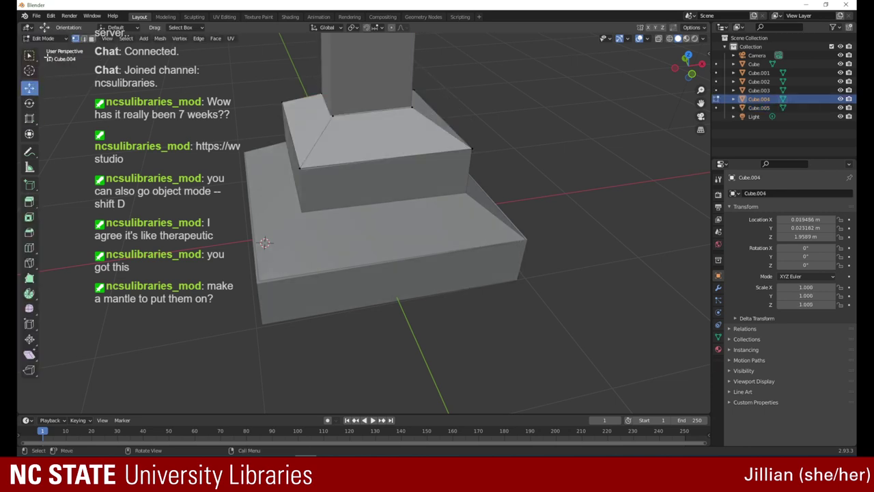
click(301, 169)
key(g)
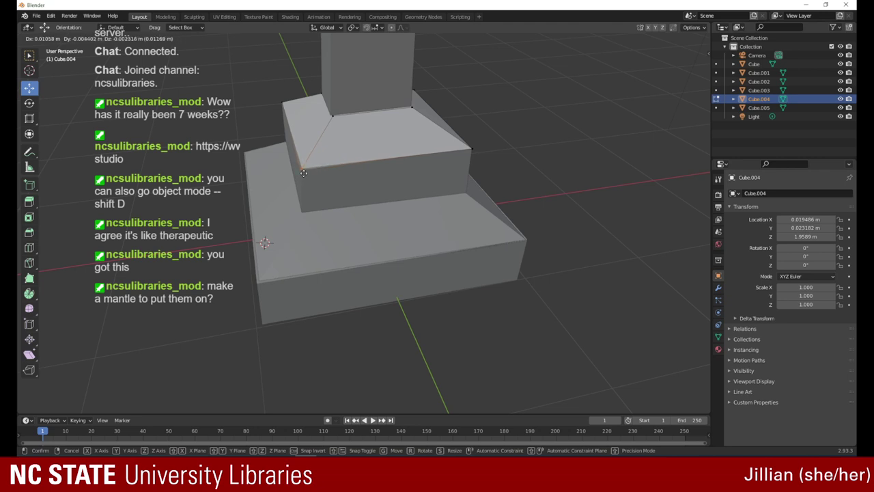
click(303, 173)
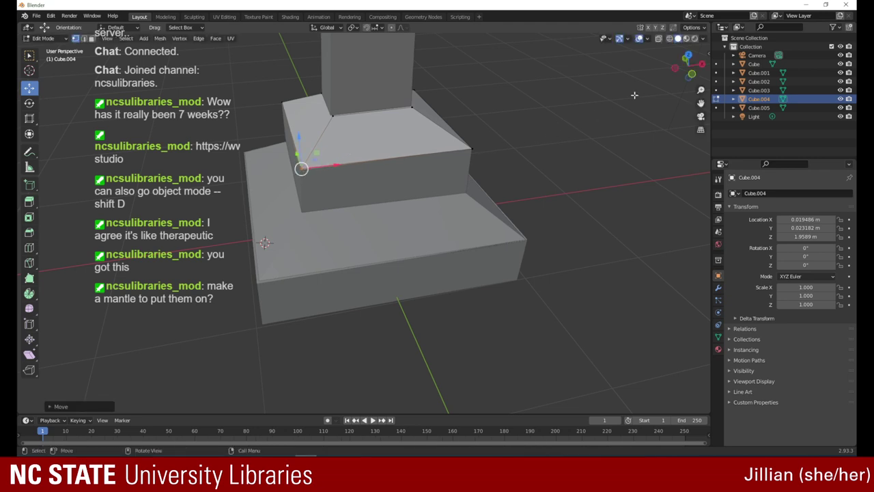
click(368, 80)
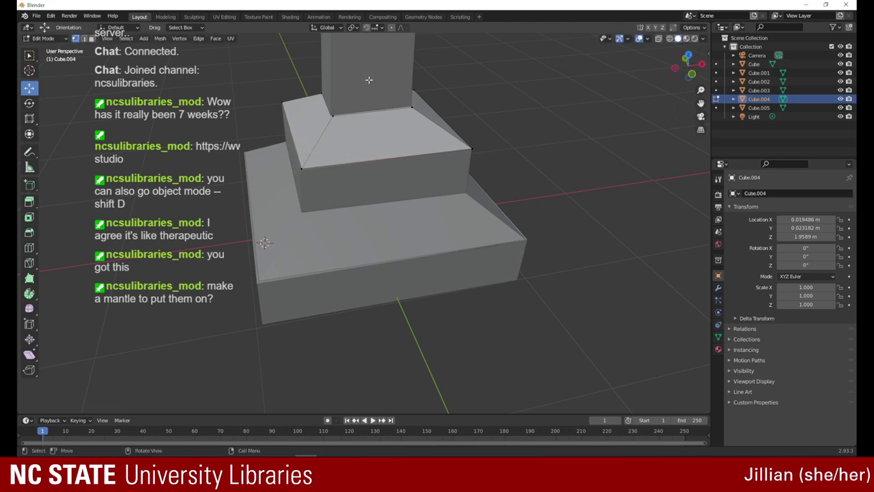
- Finish editing the upper roof and return to editing the tall block's vertices
click(45, 38)
click(54, 41)
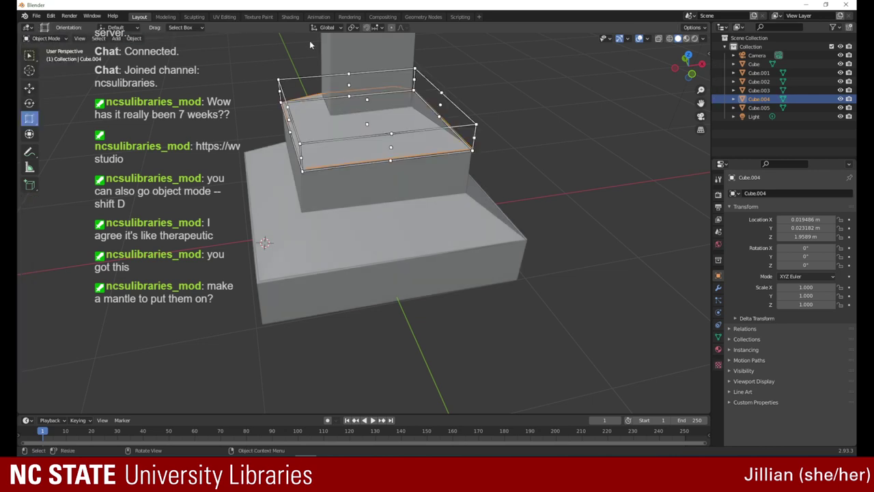
click(366, 37)
click(58, 46)
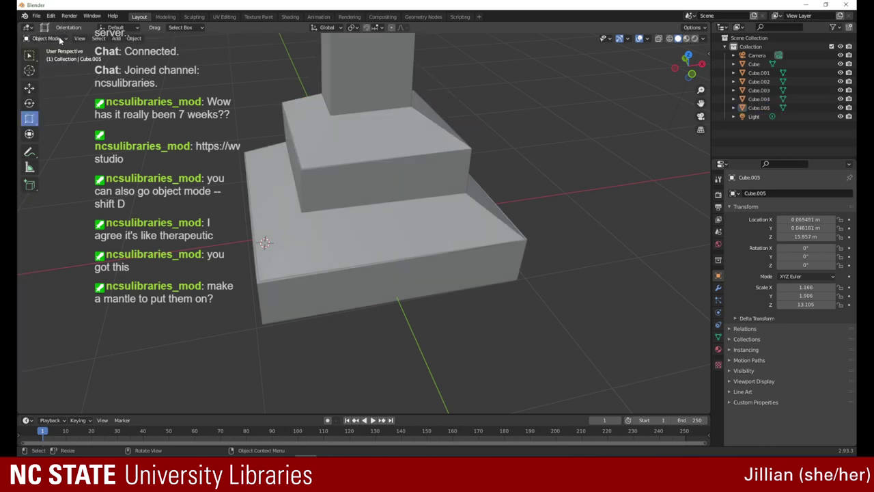
click(61, 39)
click(47, 59)
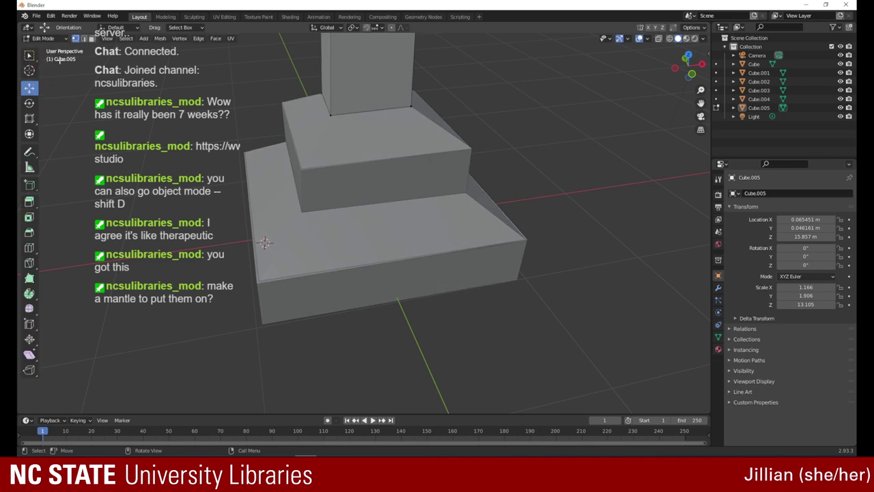
- Lower the two upper corners on the tall block's +Y side to slant its top
drag(682, 69, 570, 71)
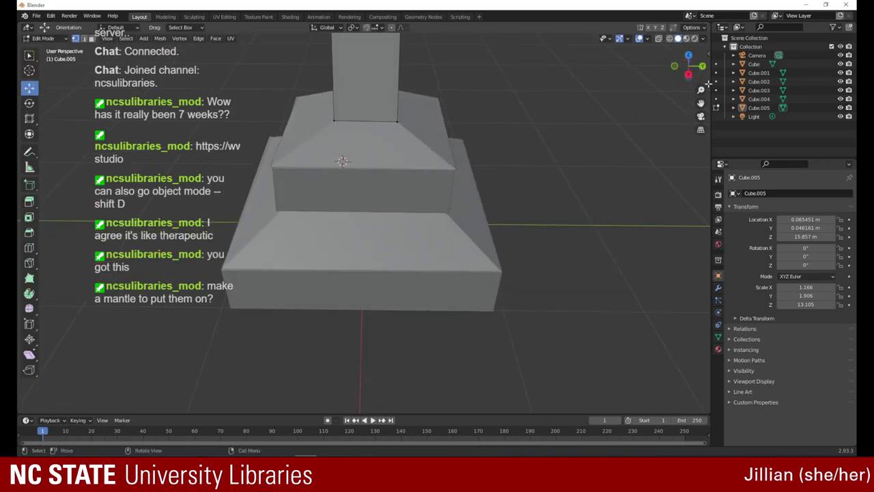
drag(700, 91, 702, 275)
drag(685, 62, 591, 69)
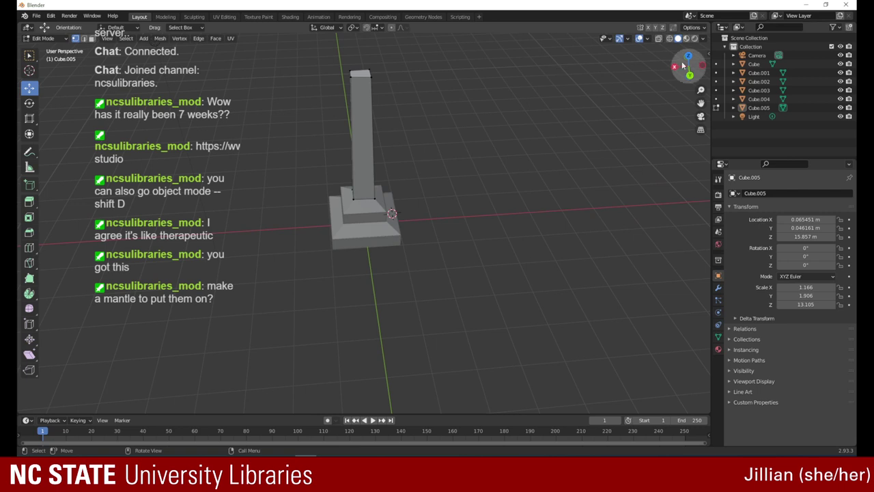
drag(687, 78, 671, 49)
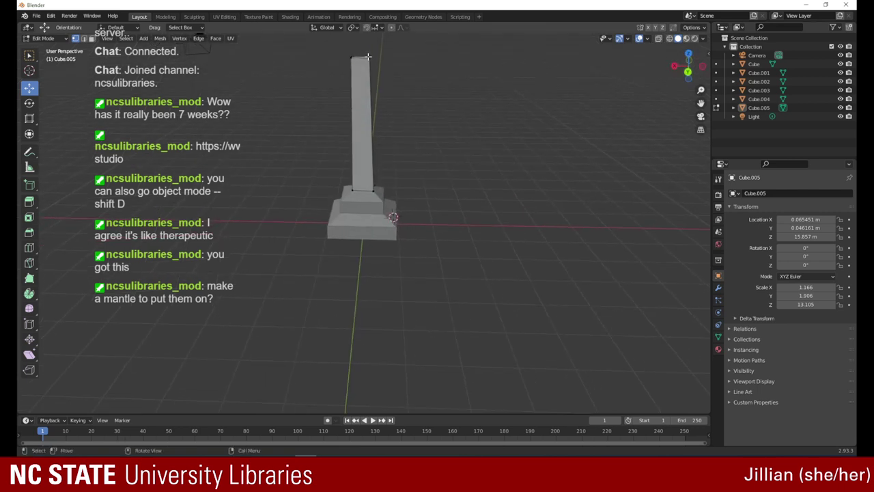
drag(677, 77, 669, 71)
click(355, 59)
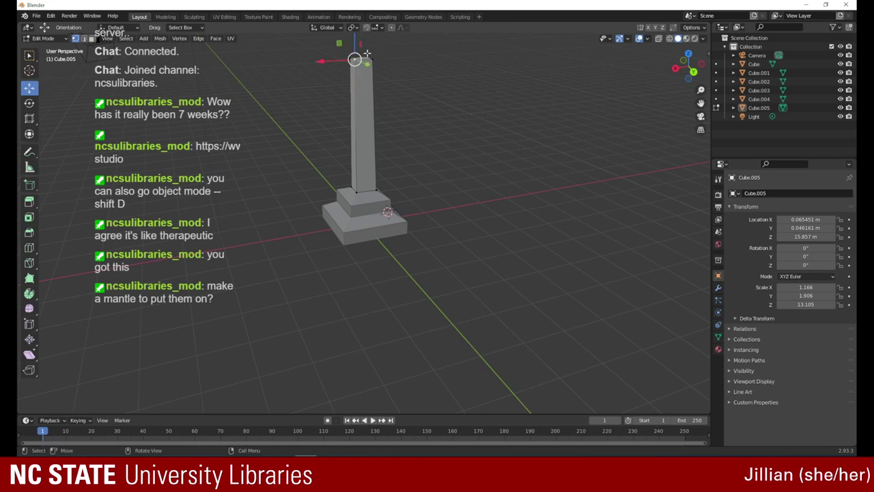
drag(695, 91, 697, 88)
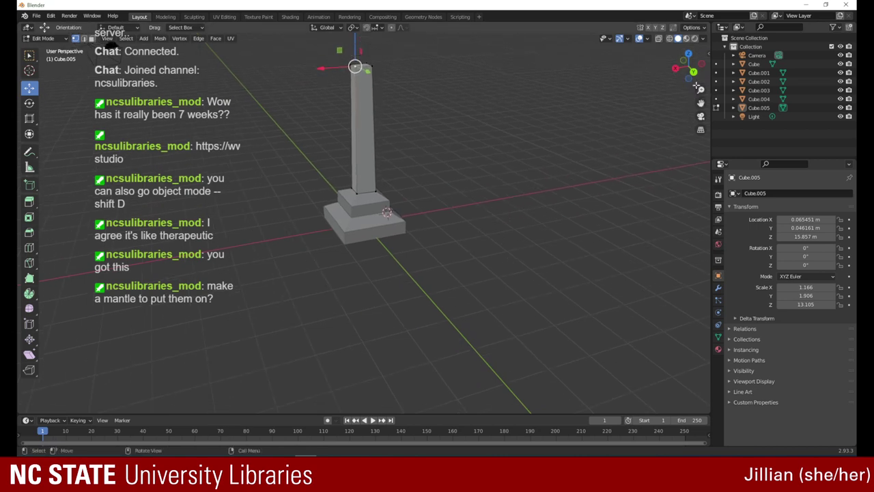
drag(355, 66, 371, 91)
click(372, 67)
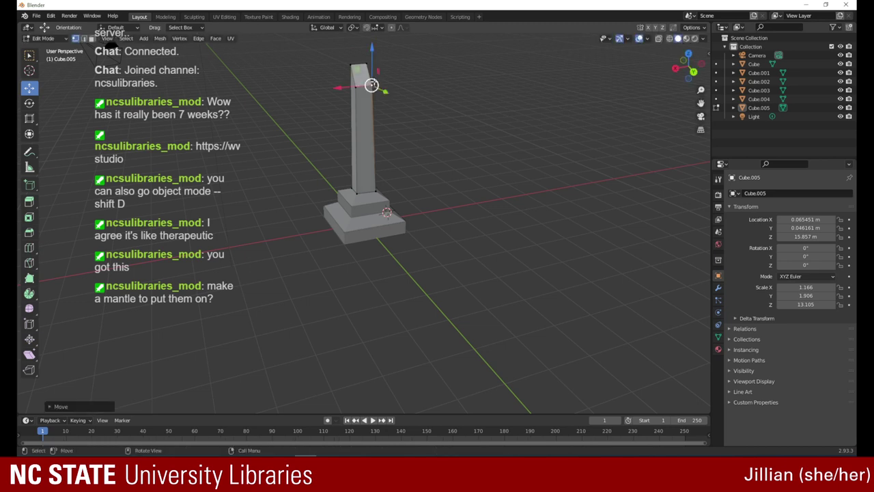
- Move the lowered upper corner on the +Y side inward along Y to straighten the tower's side
drag(689, 73, 757, 74)
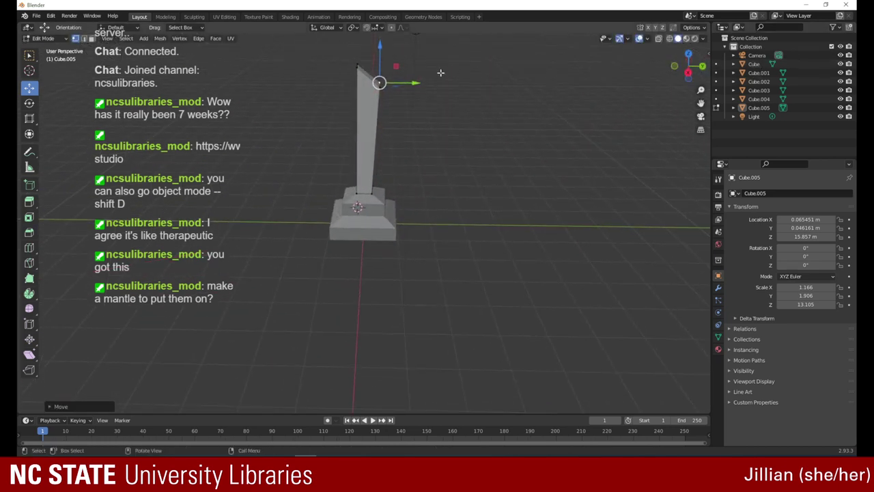
drag(684, 73, 684, 64)
mouse_move(412, 80)
mouse_down()
mouse_move(375, 79)
mouse_move(401, 81)
mouse_up()
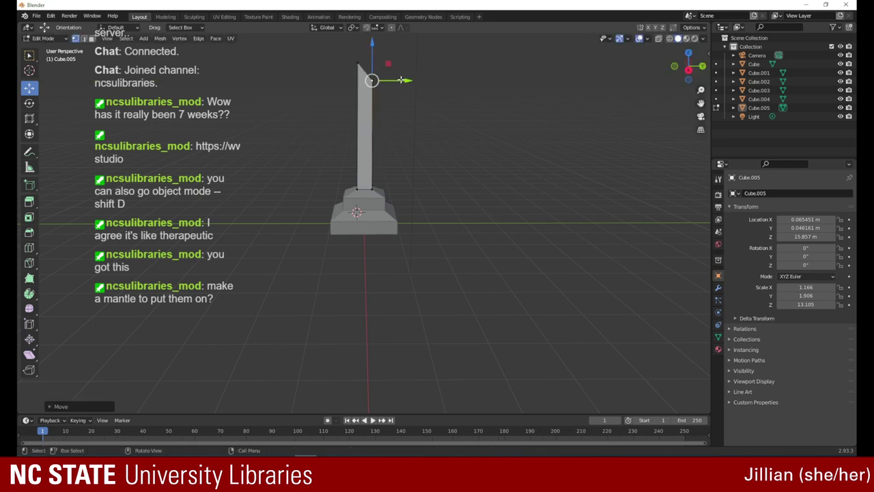
- Lower the raised top corner vertex of the pillar along the Z axis until it is level with the adjacent corner
key(g)
key(z)
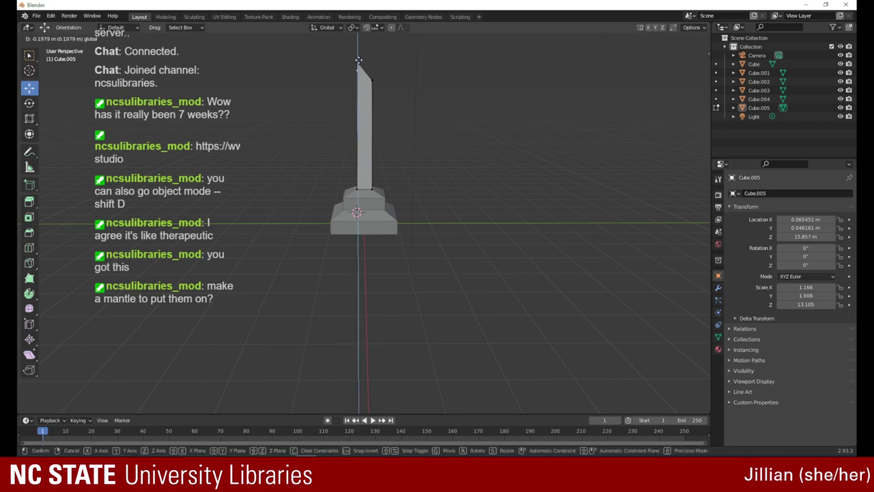
click(360, 66)
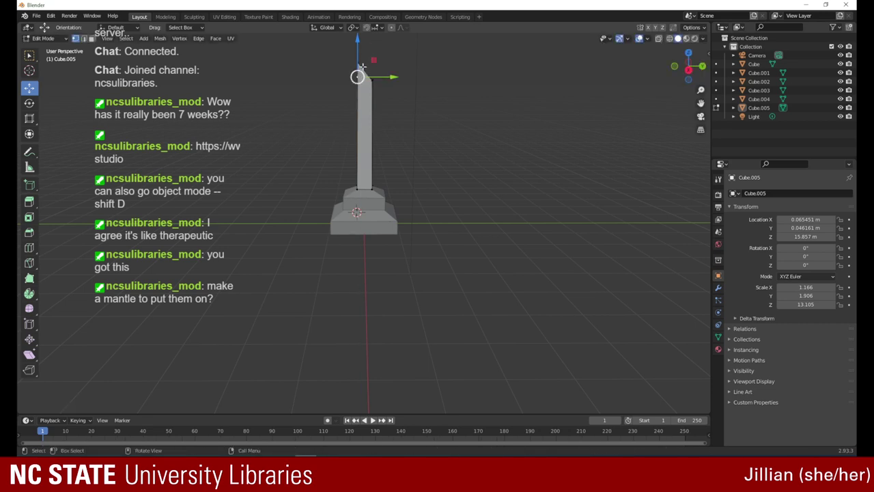
drag(358, 47, 359, 56)
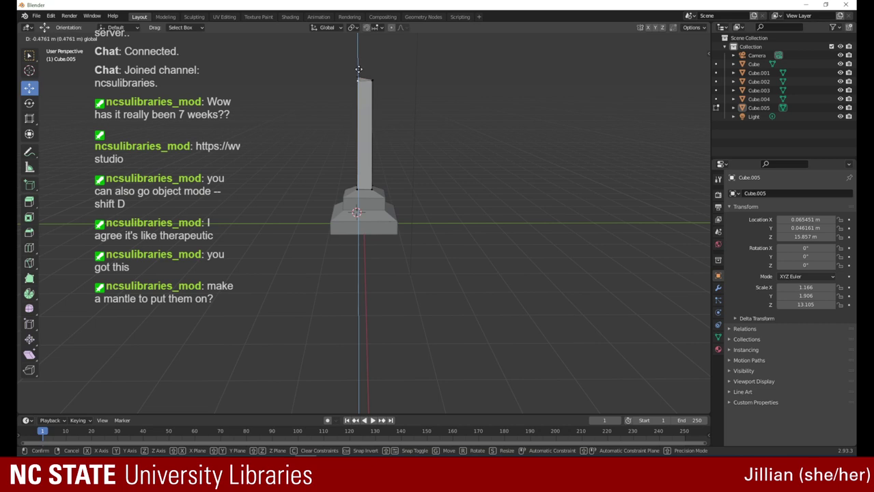
drag(358, 69, 360, 51)
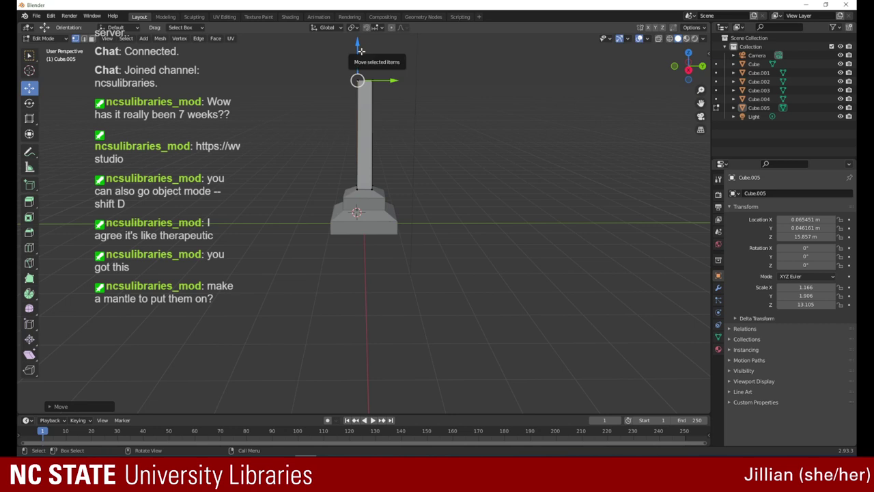
- Lower the top corner vertices on the pillar's opposite side along the Z axis to shorten that side
drag(686, 68, 594, 81)
click(369, 84)
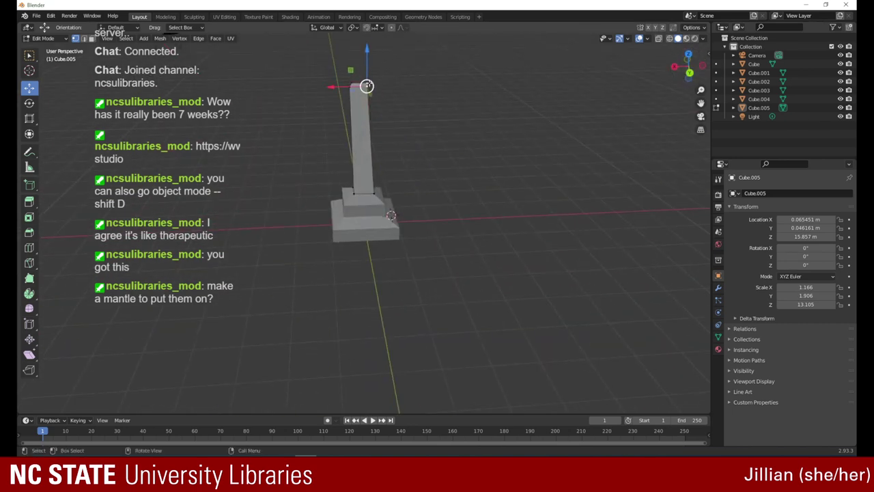
drag(365, 58, 351, 115)
click(353, 84)
drag(351, 82, 368, 82)
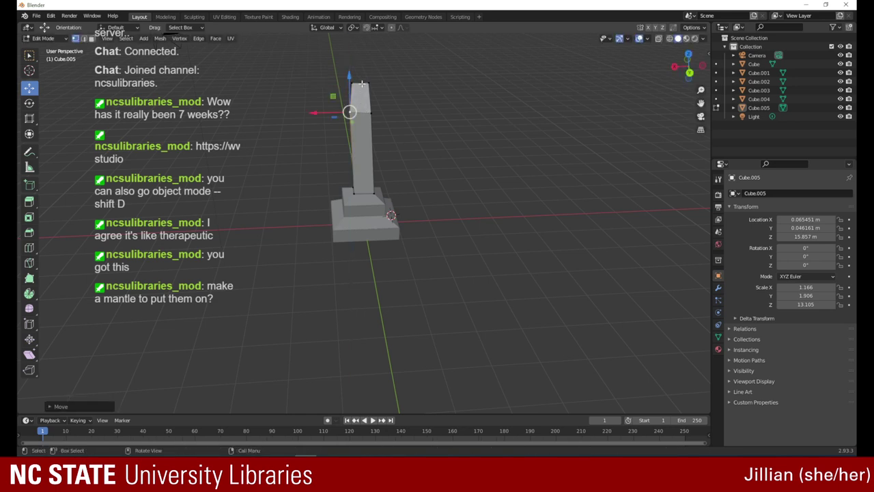
drag(329, 114, 338, 113)
- Lower the corner vertex that still sticks up along the Z axis to the height of the shortened side
drag(680, 71, 546, 55)
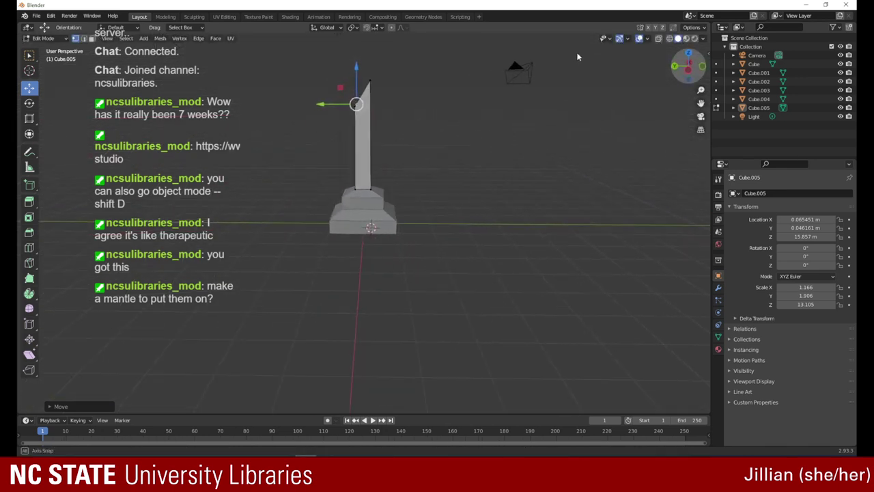
click(355, 107)
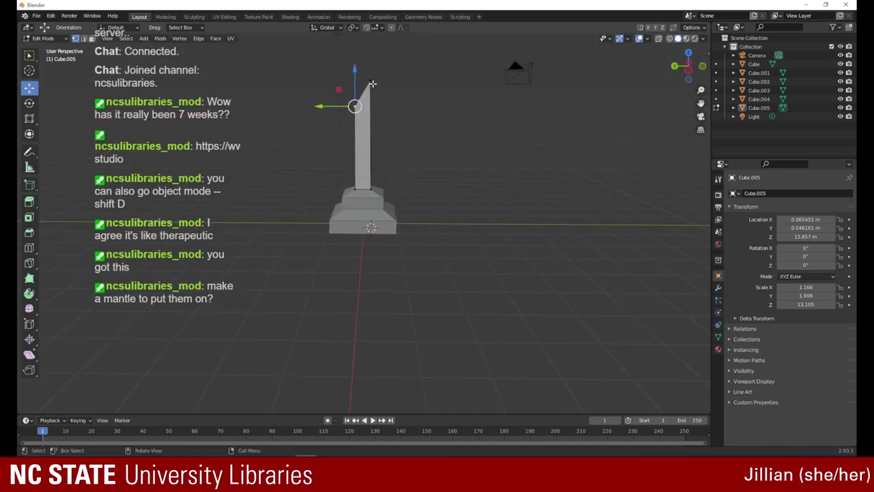
key(g)
key(z)
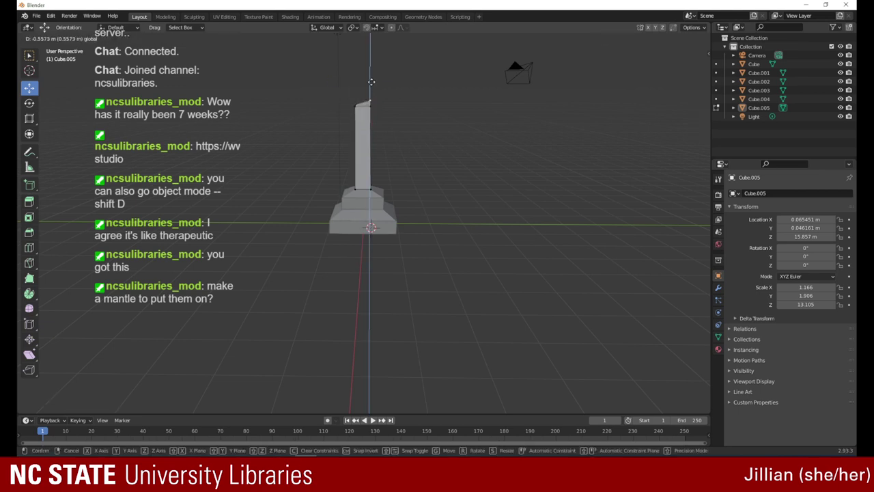
click(371, 85)
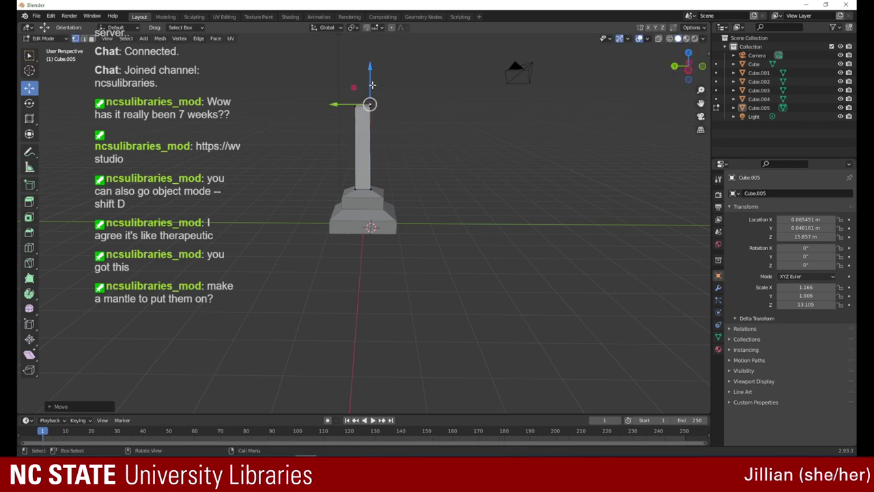
- Lower the last raised top corner vertex about 0.06 m along the Z axis to flatten the pillar's top
drag(678, 66, 691, 81)
drag(678, 63, 682, 88)
drag(386, 62, 385, 63)
key(z)
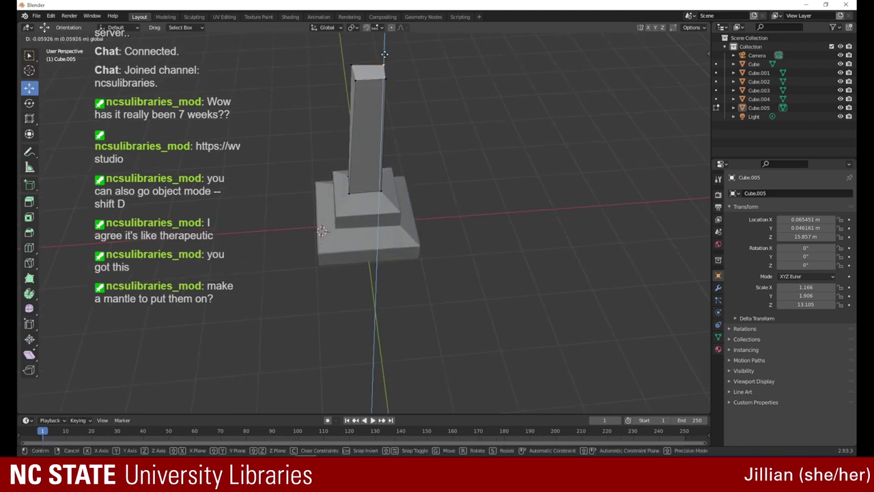
click(384, 53)
- Lower the pillar's back top corner vertex slightly along the Z axis and adjust the height of the neighbouring front corner
drag(676, 73, 567, 49)
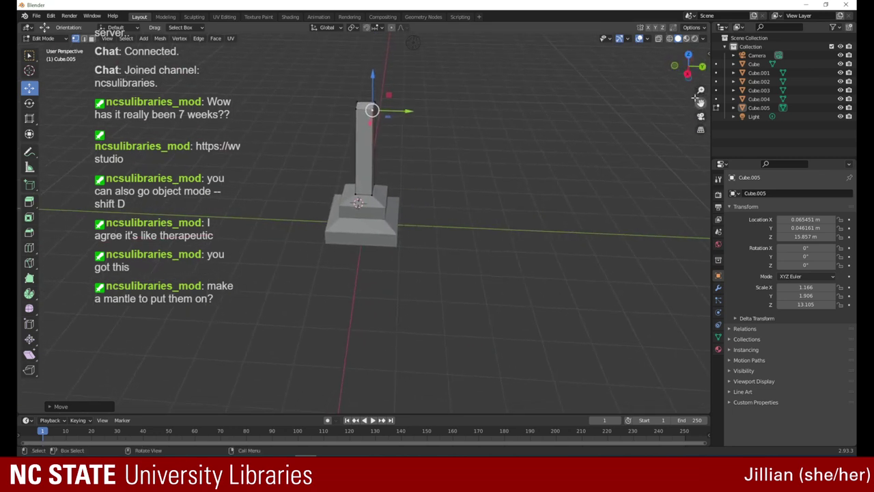
drag(688, 65, 605, 63)
drag(700, 90, 688, 77)
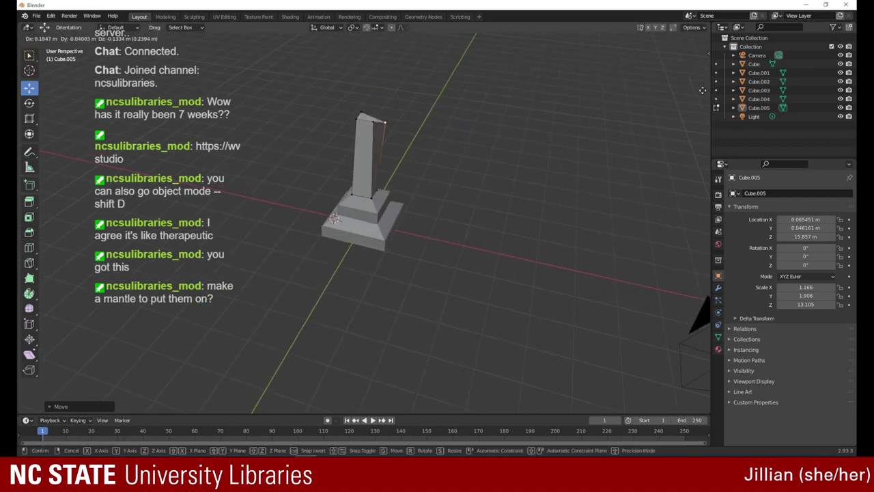
drag(703, 88, 684, 63)
click(364, 62)
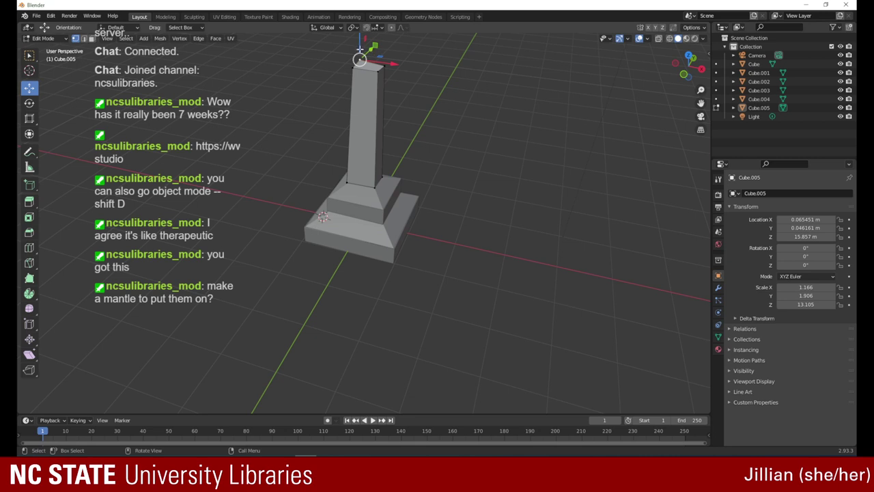
drag(360, 50, 360, 58)
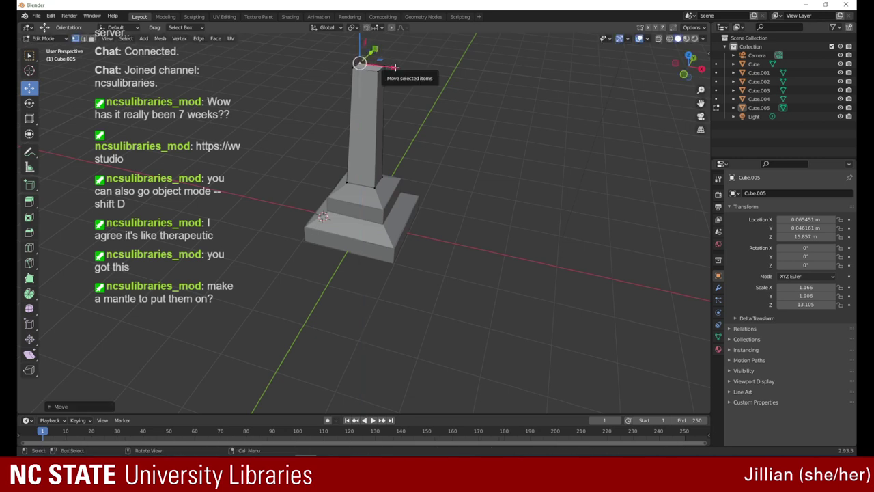
click(353, 69)
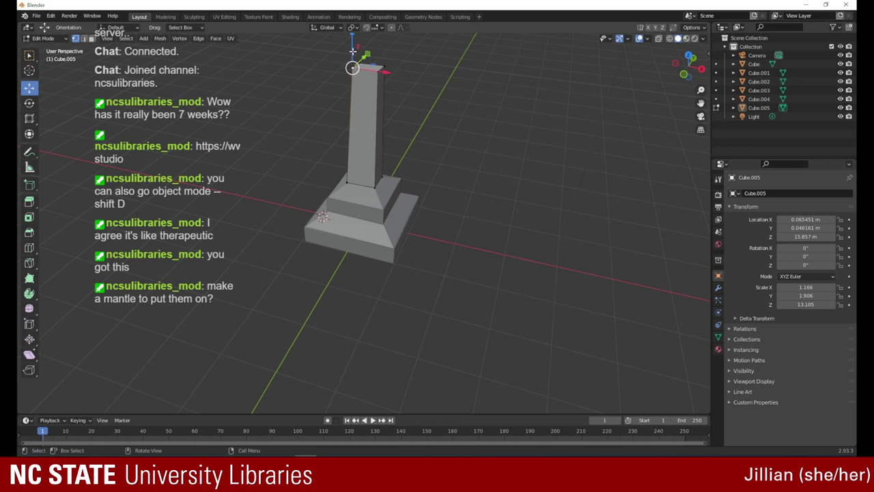
drag(353, 51, 378, 54)
- Move the pillar's far top corner vertex slightly inward along the Y axis to straighten the side edge
click(379, 71)
drag(695, 73, 616, 84)
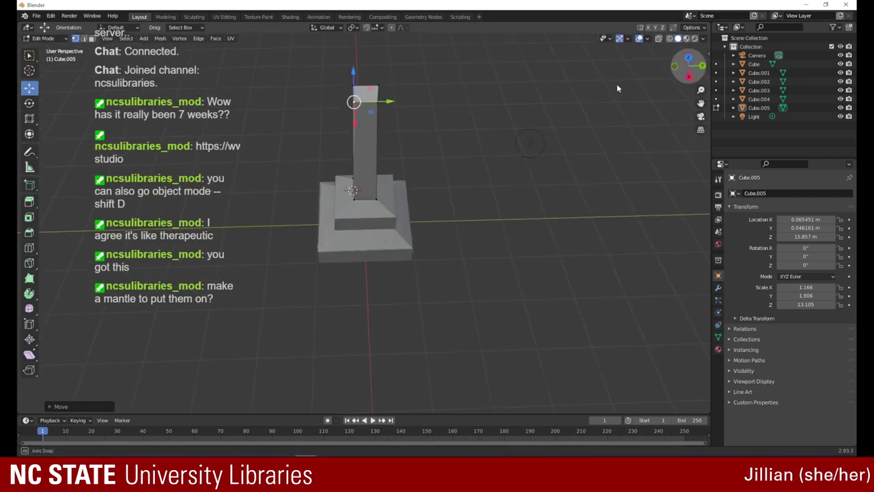
click(377, 84)
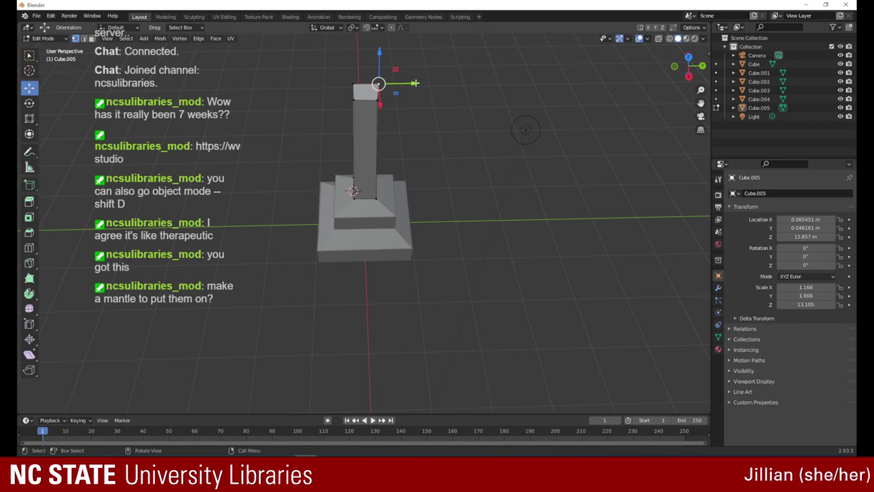
drag(414, 83, 409, 83)
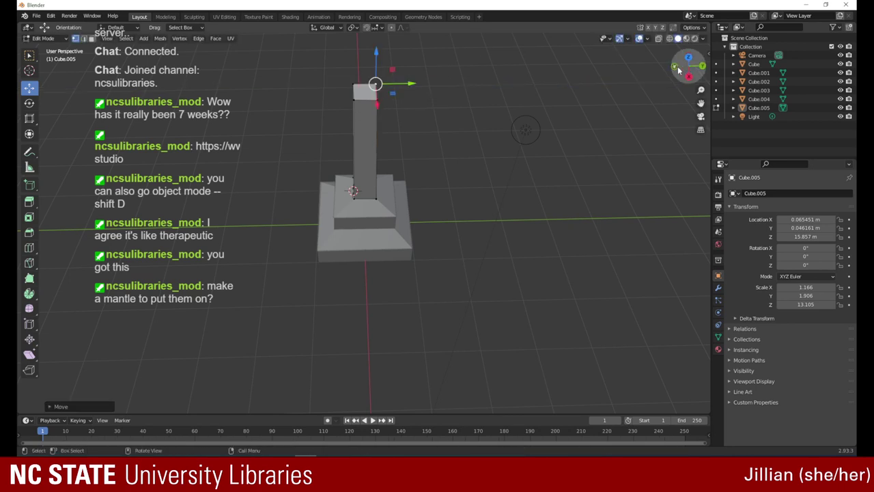
- Raise two top corner vertices of the pillar slightly along the Z axis to level the top edges
drag(686, 68, 764, 46)
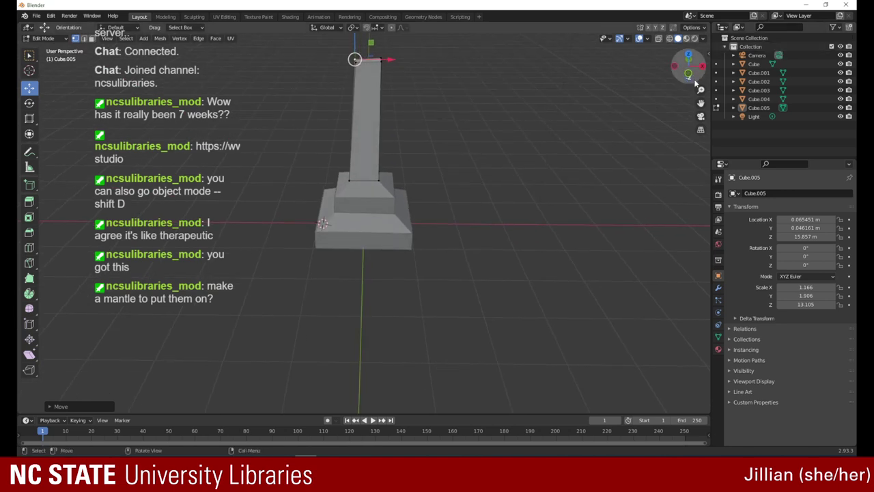
drag(700, 90, 596, 59)
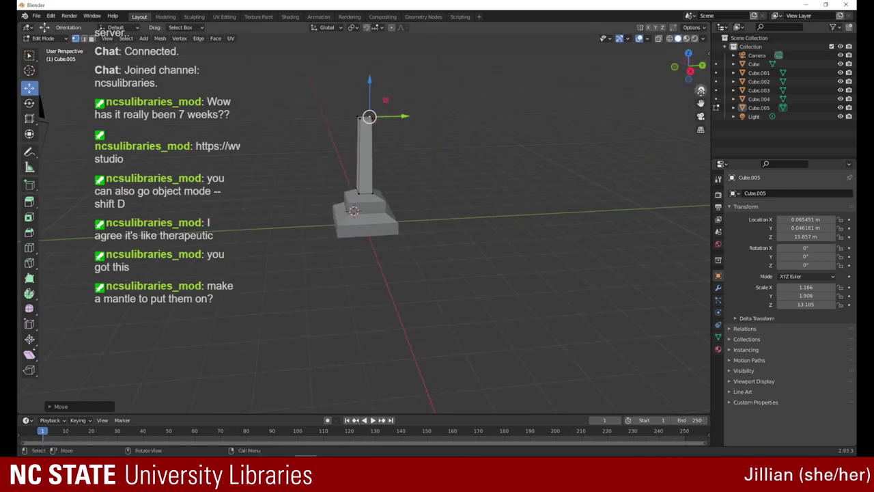
drag(701, 90, 558, 67)
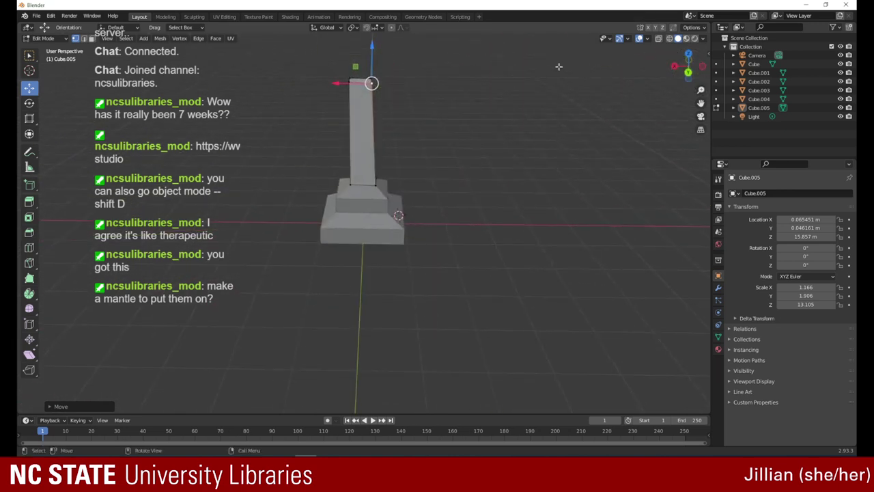
click(360, 97)
click(350, 84)
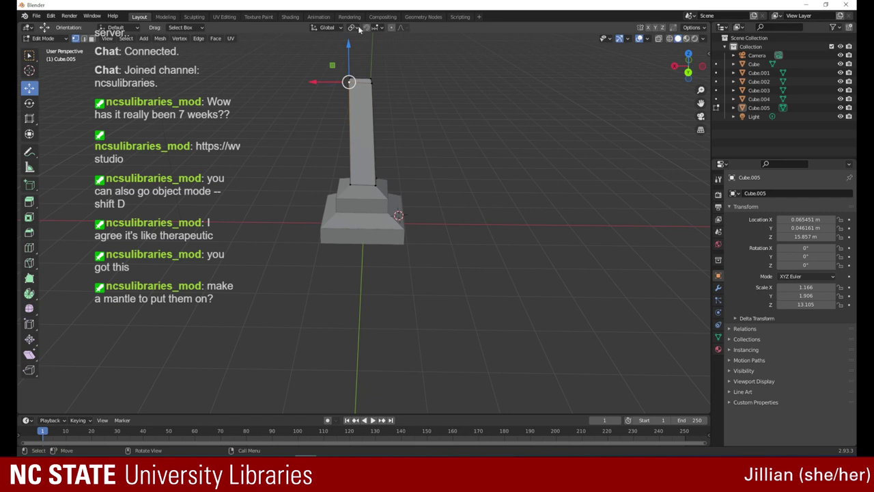
drag(349, 43, 351, 54)
click(348, 78)
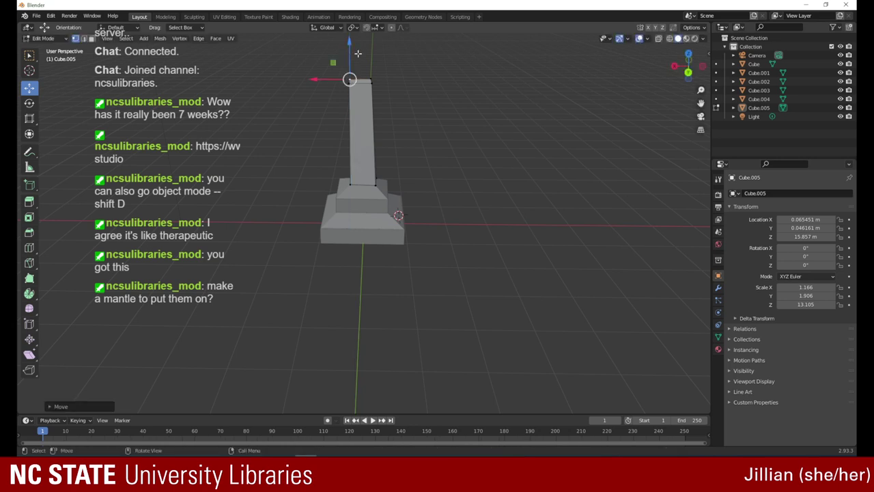
drag(689, 69, 583, 65)
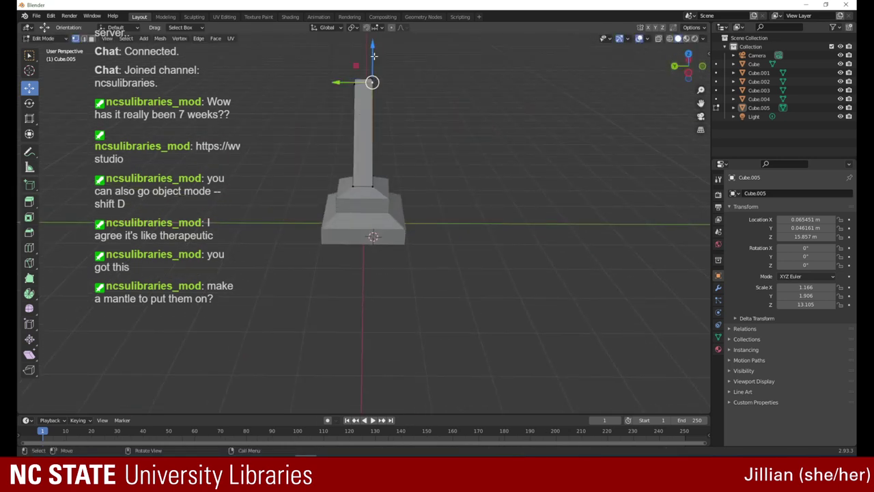
mouse_move(371, 81)
mouse_down()
mouse_move(374, 64)
mouse_move(372, 72)
mouse_up()
- Nudge a top corner vertex of the pillar slightly along the X axis and raise it about 0.03 m along Z
drag(688, 65, 614, 53)
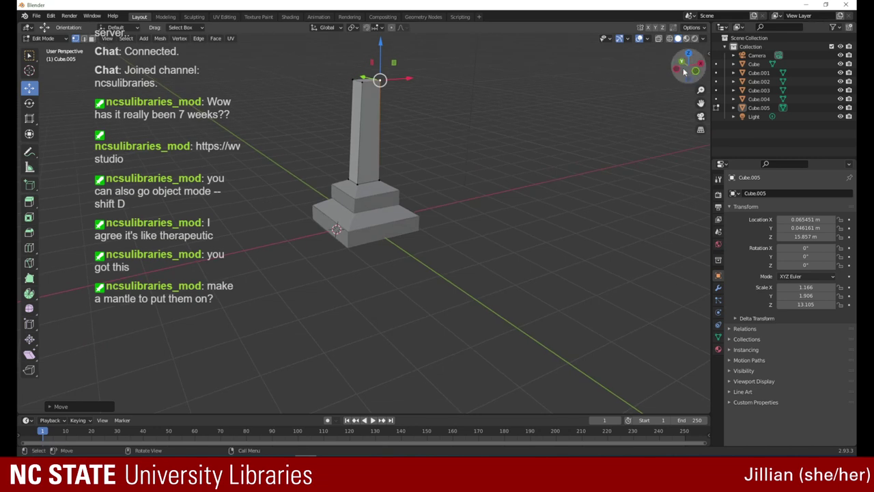
drag(686, 68, 786, 63)
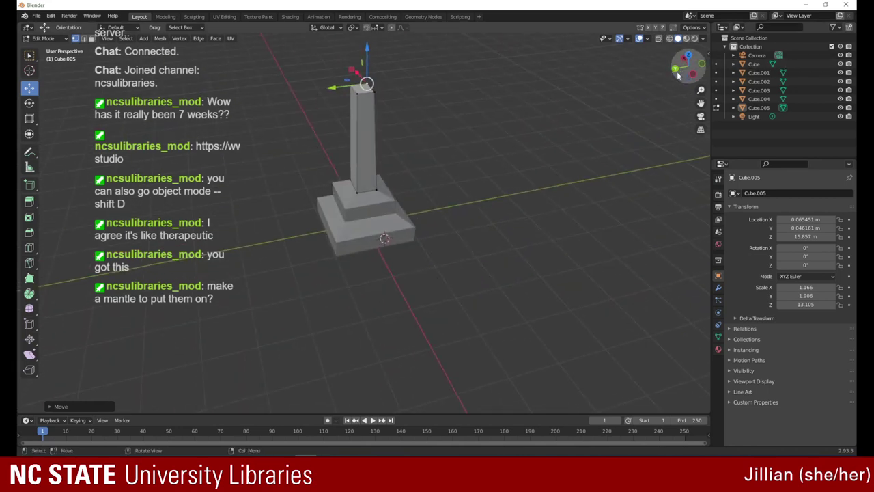
drag(691, 72, 748, 59)
click(370, 129)
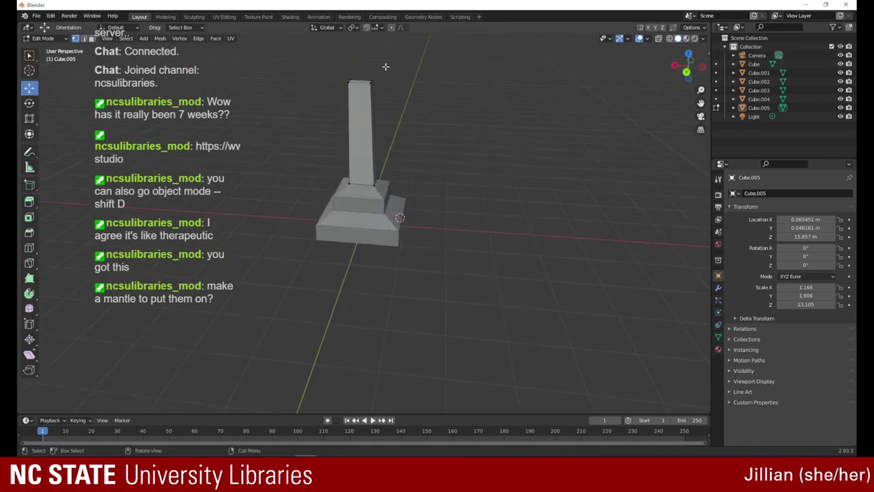
click(370, 84)
drag(371, 82, 372, 82)
click(352, 80)
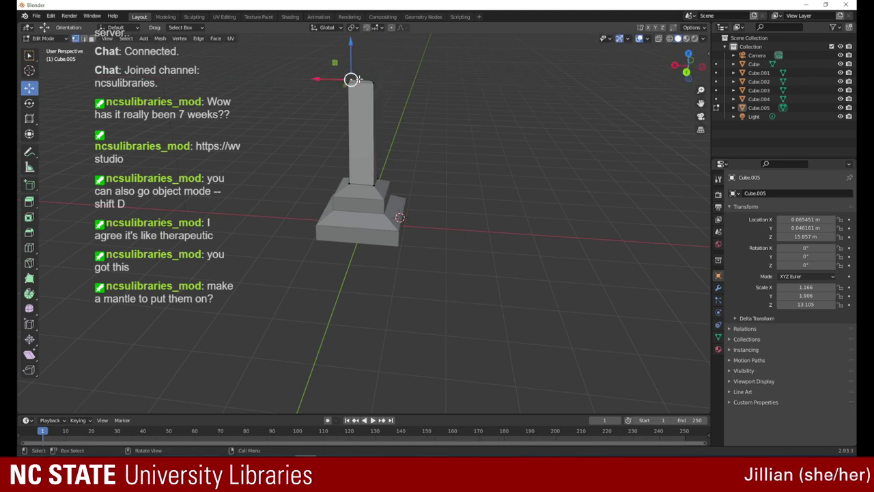
click(369, 81)
drag(339, 81, 343, 80)
drag(668, 64, 586, 55)
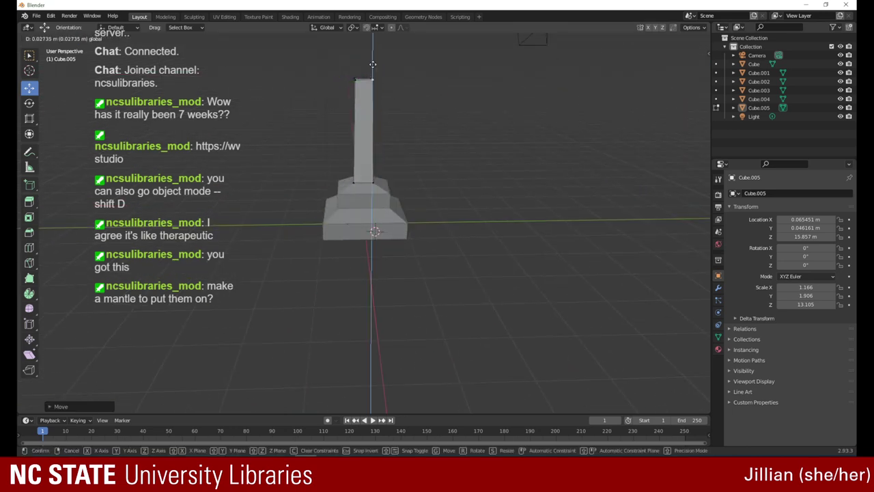
- Viewing the pillar from above, adjust a corner vertex of its top face slightly along the Y axis
drag(687, 69, 683, 142)
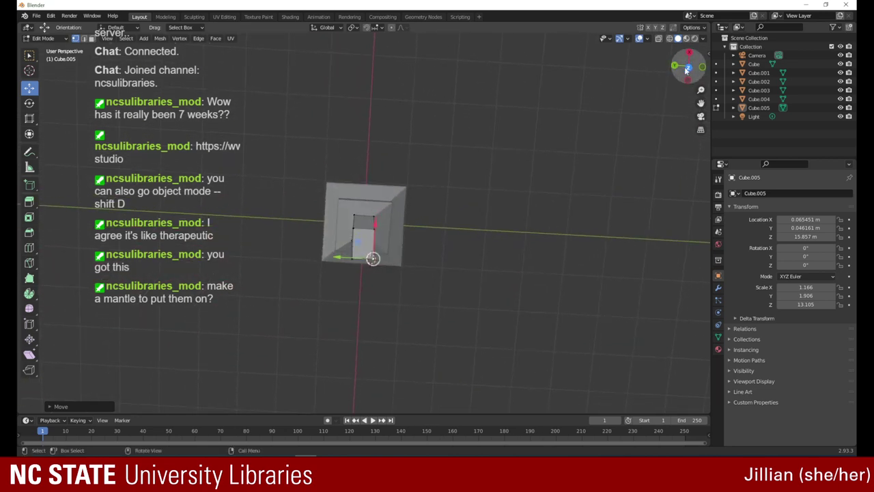
drag(689, 68, 582, 55)
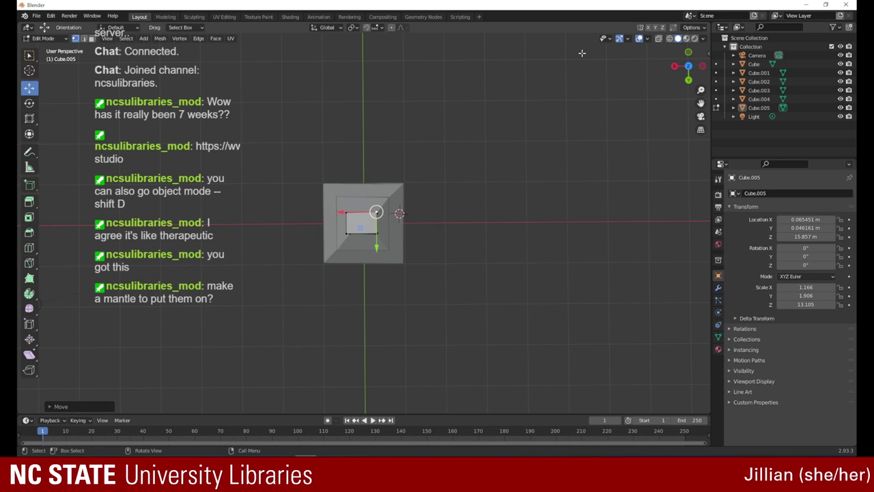
click(358, 213)
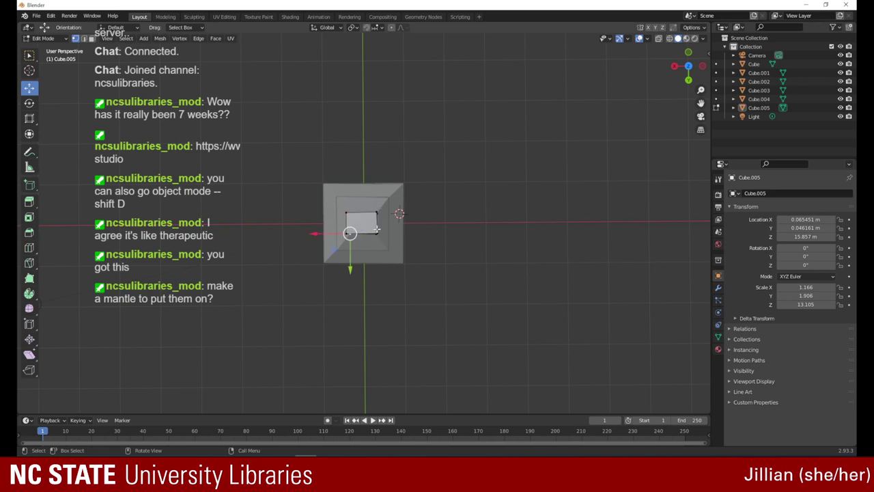
click(377, 230)
click(378, 269)
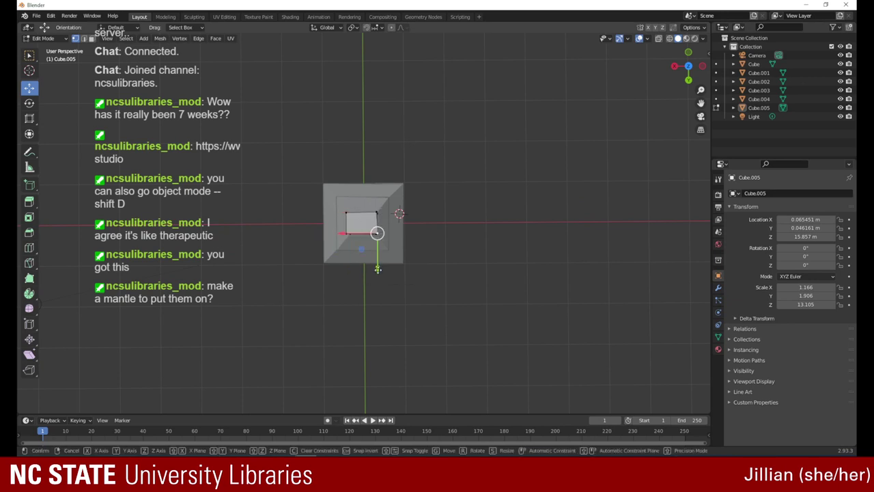
drag(378, 268, 377, 270)
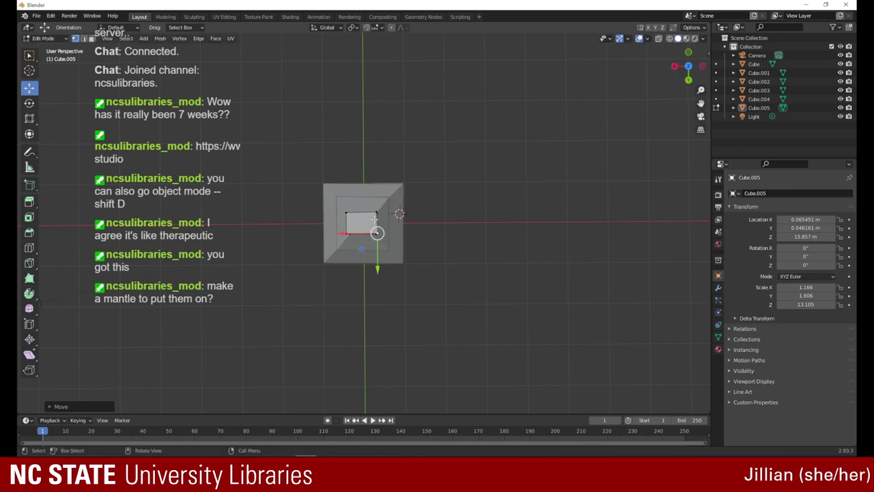
- Viewing the pillar from above, nudge one top corner vertex slightly along X and the adjacent corner slightly along Y
click(376, 213)
click(377, 211)
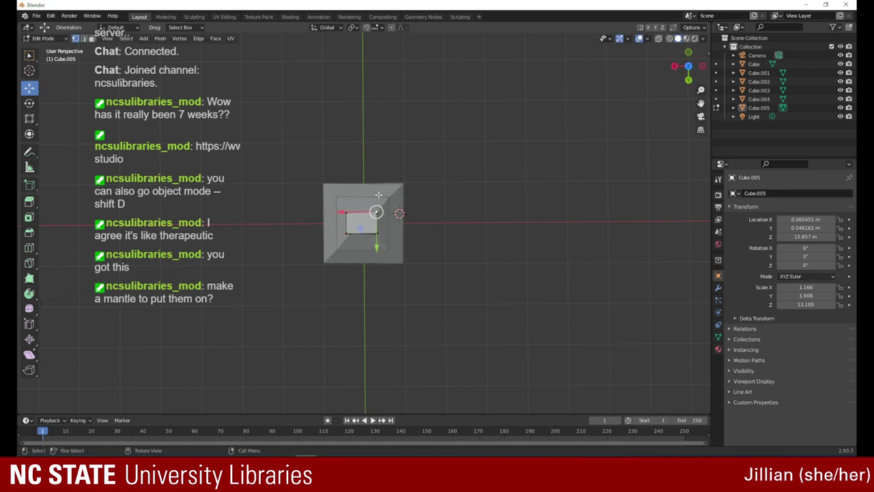
key(g)
key(x)
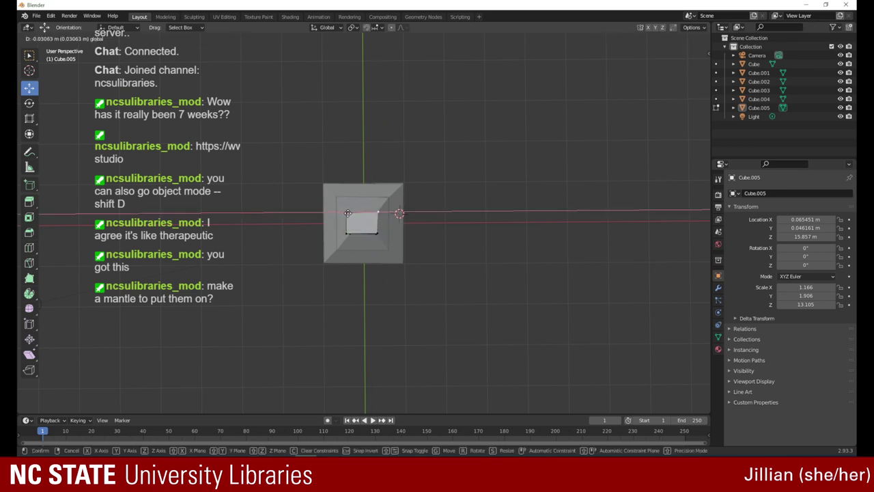
click(347, 214)
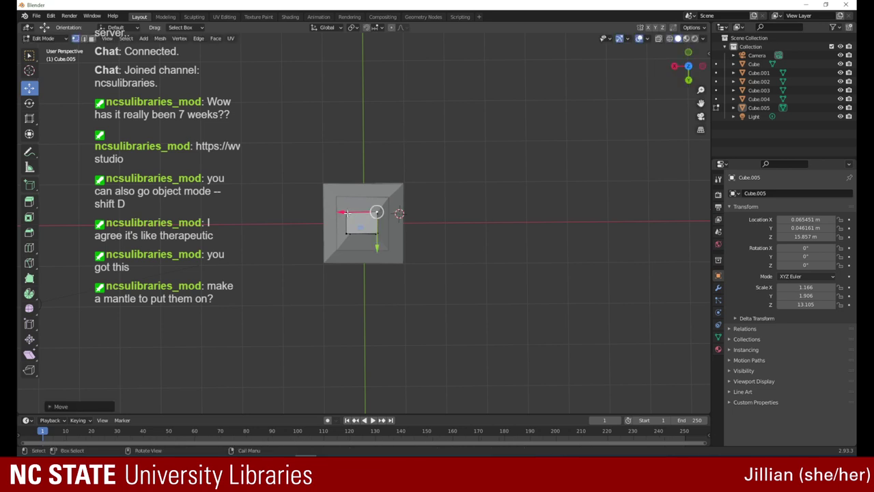
click(346, 213)
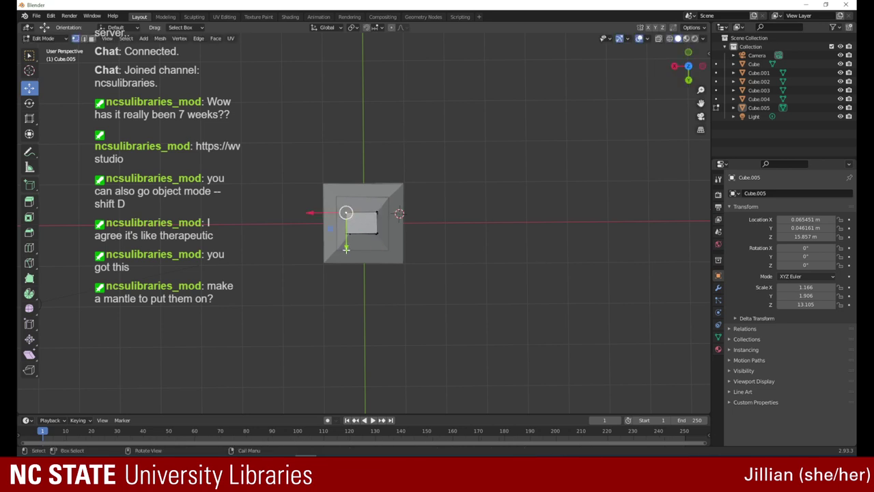
drag(346, 245, 348, 238)
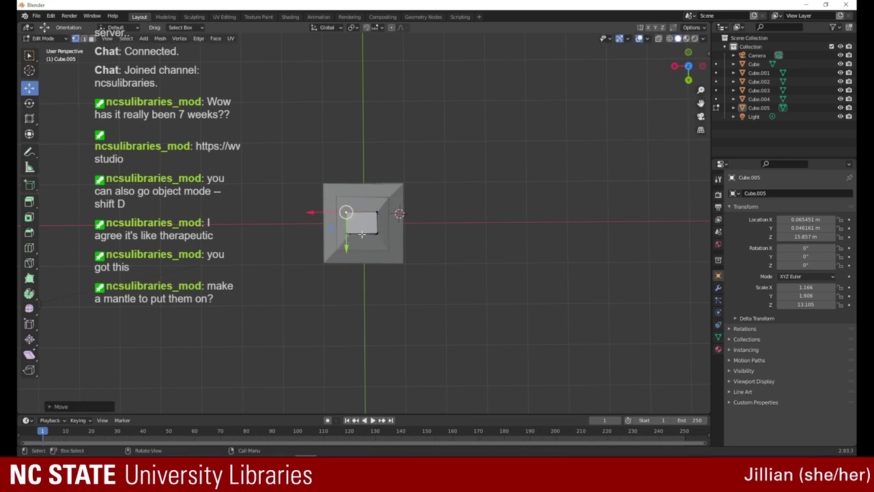
- Adjust the height of two top corner vertices of the pillar slightly along the Z axis to level the top
drag(682, 71, 634, 39)
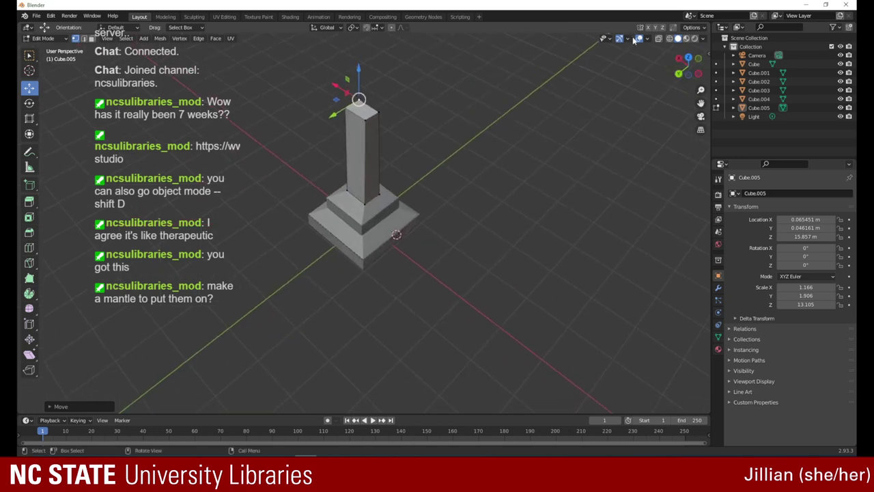
drag(676, 65, 607, 55)
click(354, 67)
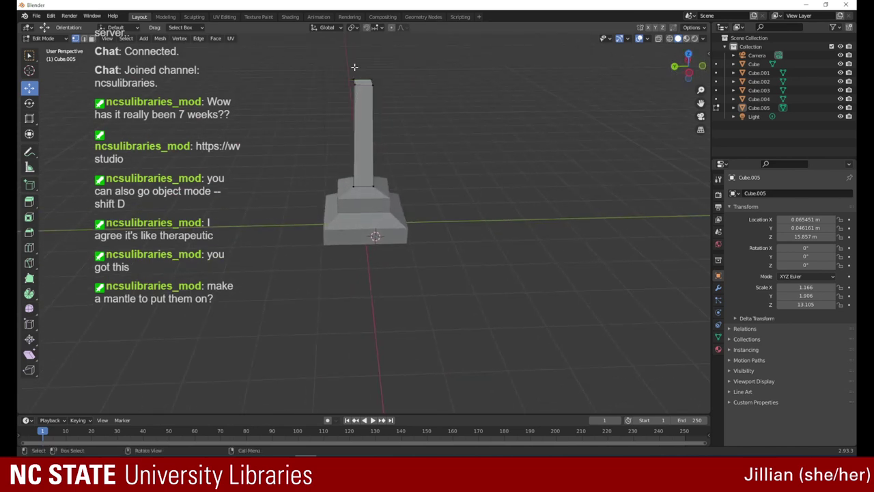
click(362, 86)
drag(354, 69, 354, 71)
drag(688, 68, 591, 75)
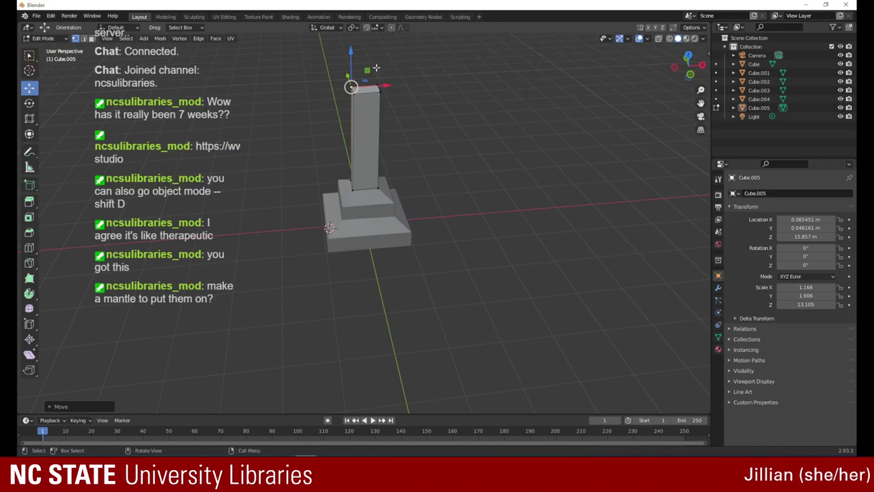
click(382, 89)
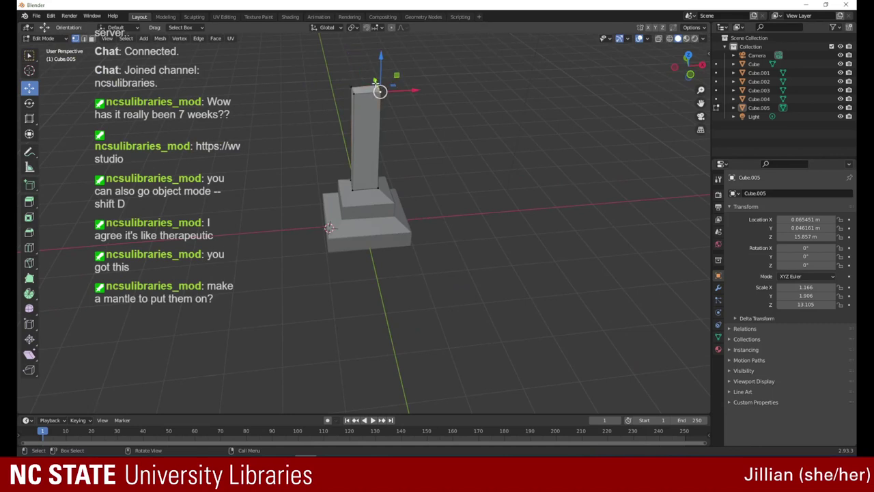
drag(379, 87, 379, 90)
- Viewing from above, shift corner vertices of the pillar's top face slightly along the X axis to straighten its short edges
drag(681, 64, 578, 63)
drag(578, 63, 583, 104)
drag(687, 66, 691, 128)
click(378, 191)
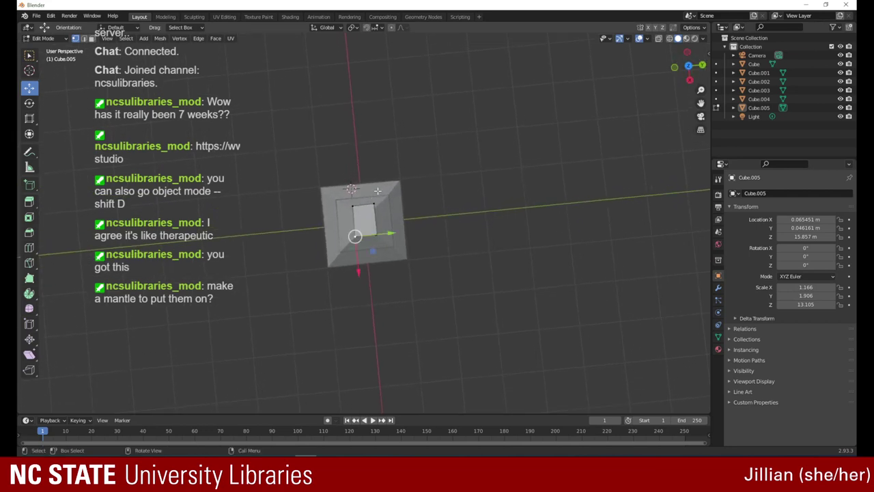
click(374, 204)
drag(376, 239, 355, 250)
click(352, 206)
click(375, 233)
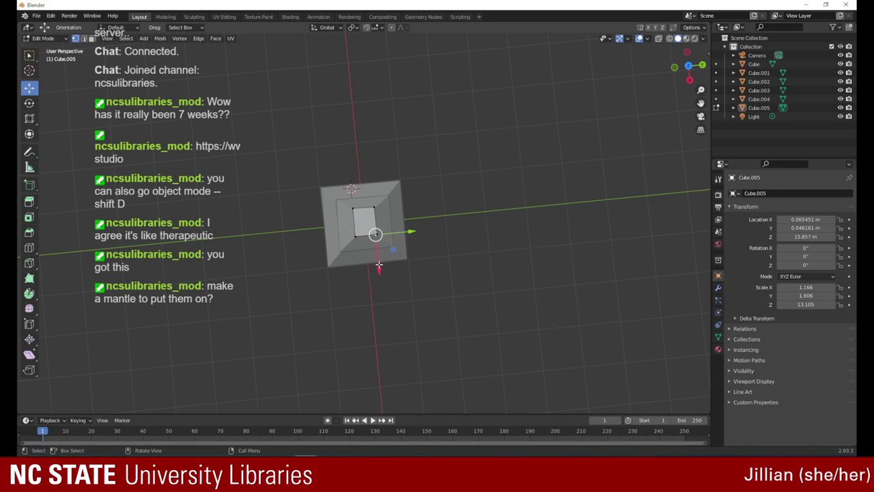
drag(379, 264, 378, 267)
click(376, 233)
- Viewing the pillar's wide side, move the two top vertices above its leaning edge along the X axis to make the edge vertical
drag(689, 69, 787, 33)
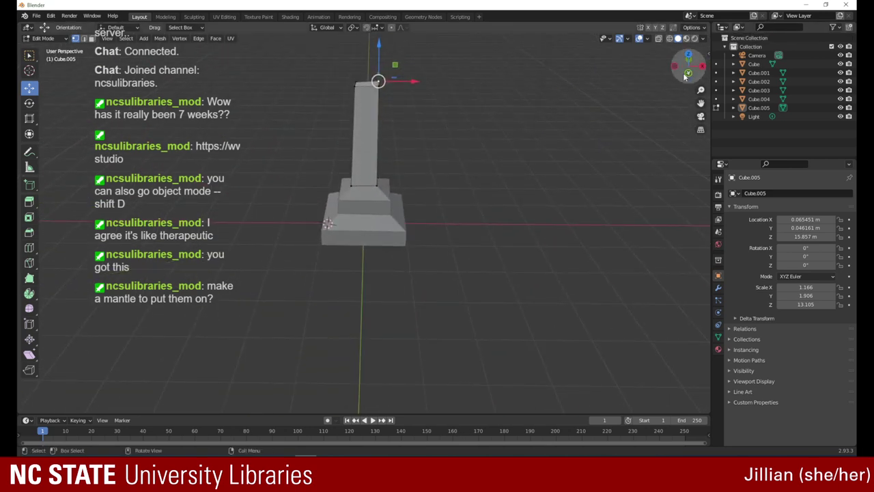
drag(683, 76, 685, 65)
click(369, 123)
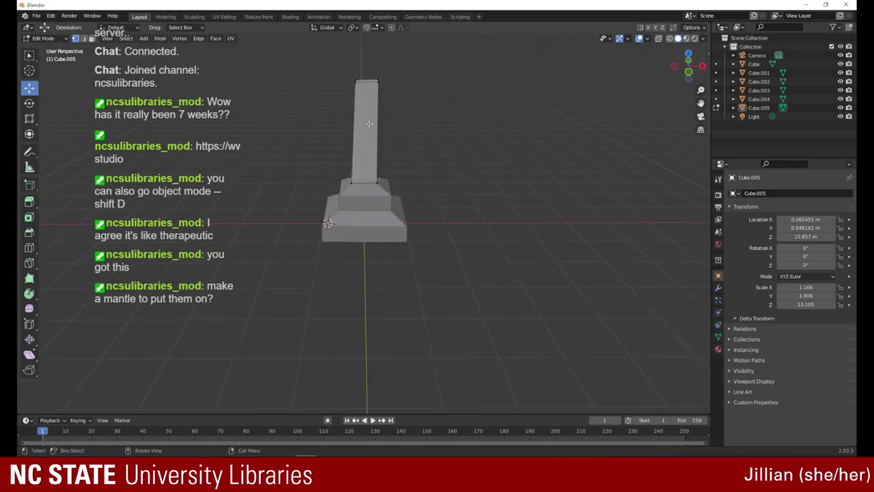
click(356, 83)
drag(385, 82, 377, 85)
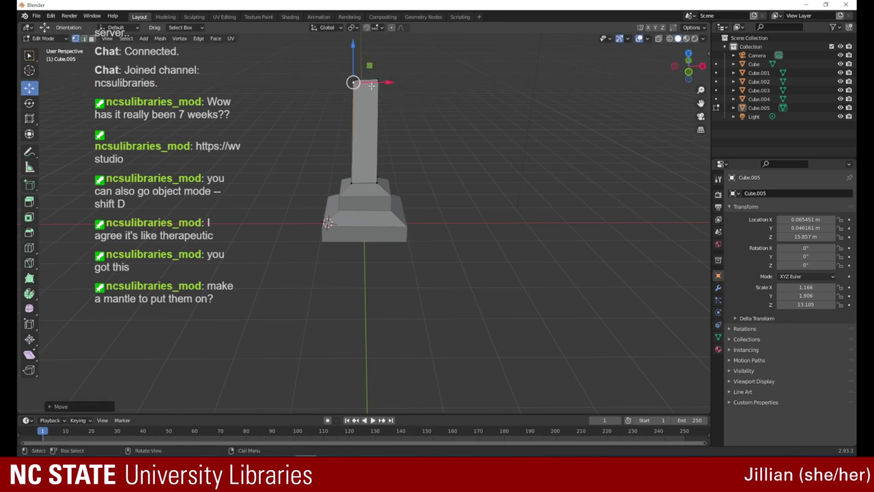
click(377, 80)
click(356, 79)
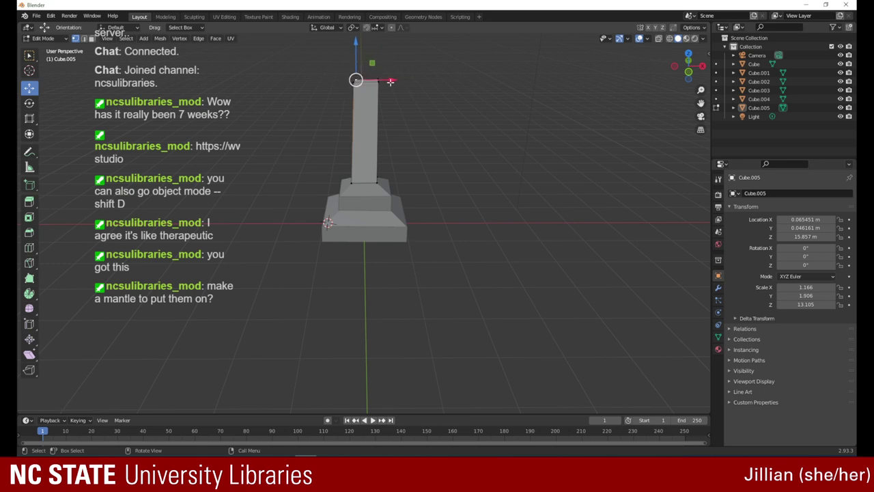
drag(387, 80, 382, 80)
- Move the top vertex at the opposite end of the wide side slightly inward along X and lower it slightly along Z
click(379, 82)
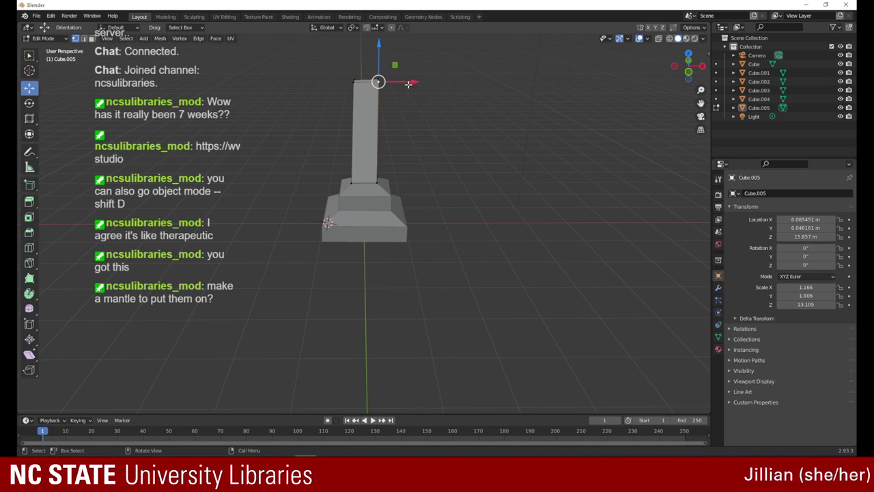
drag(409, 83, 382, 67)
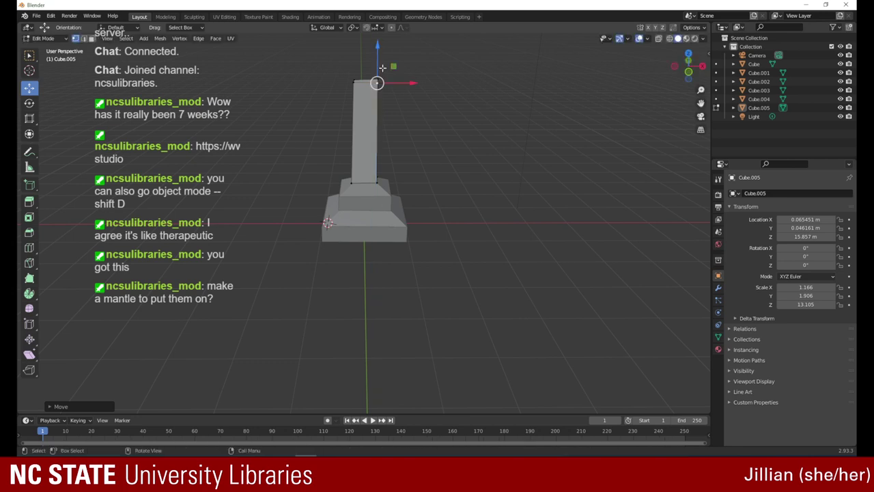
click(376, 80)
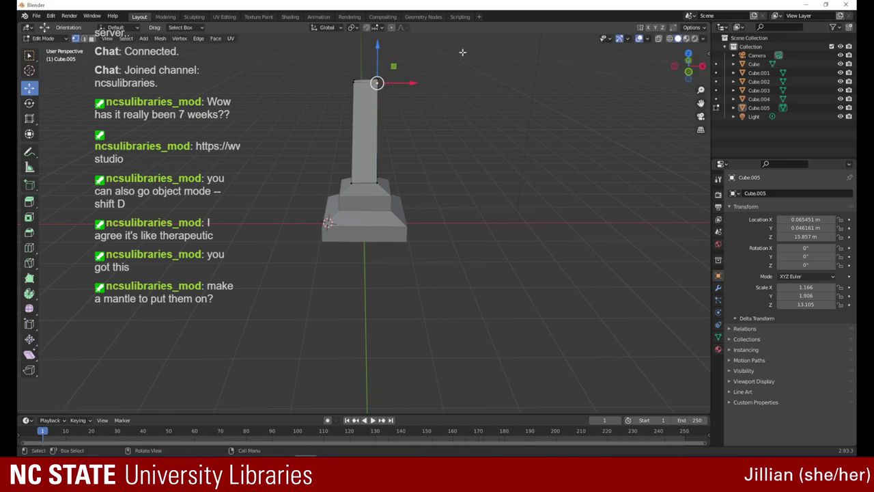
- Viewing the pillar's narrow side, adjust the neighbouring top corner vertex slightly along the Z axis to level the edge
click(688, 71)
drag(688, 71, 586, 100)
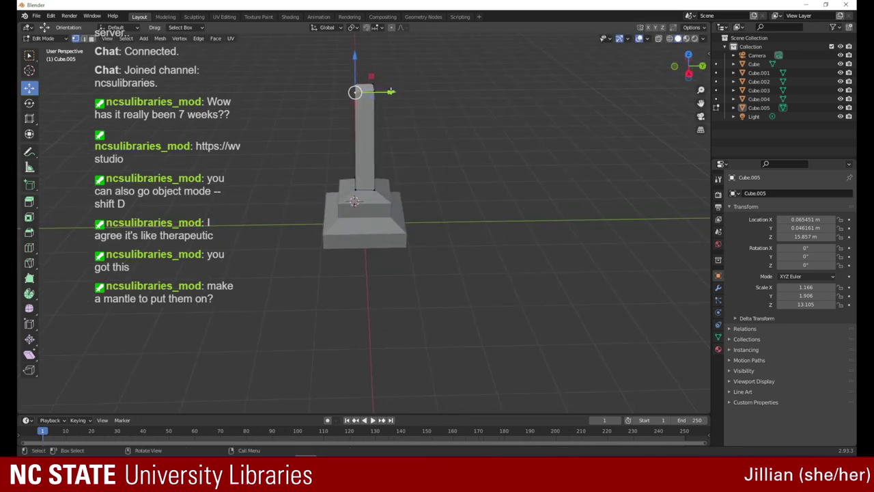
drag(374, 90, 375, 69)
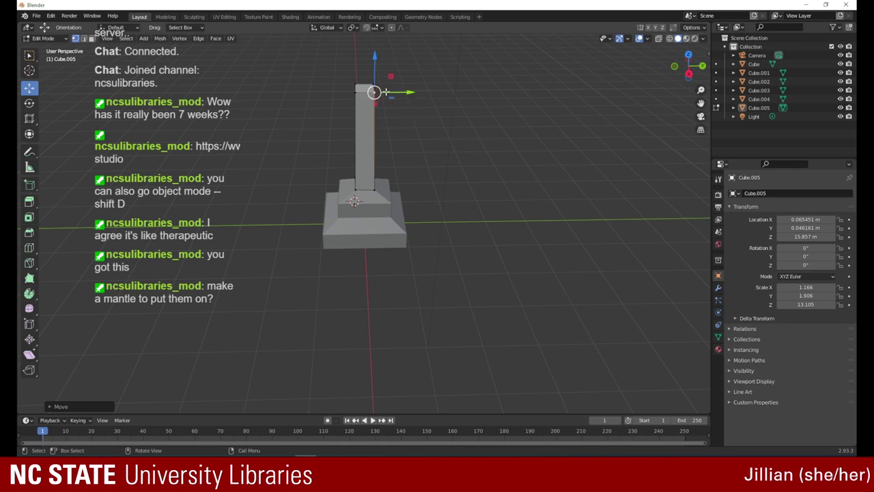
- From the opposite wide side, move a top corner vertex slightly outward along X and fine-tune its height along Z
middle_drag(588, 84, 584, 47)
click(371, 110)
click(373, 80)
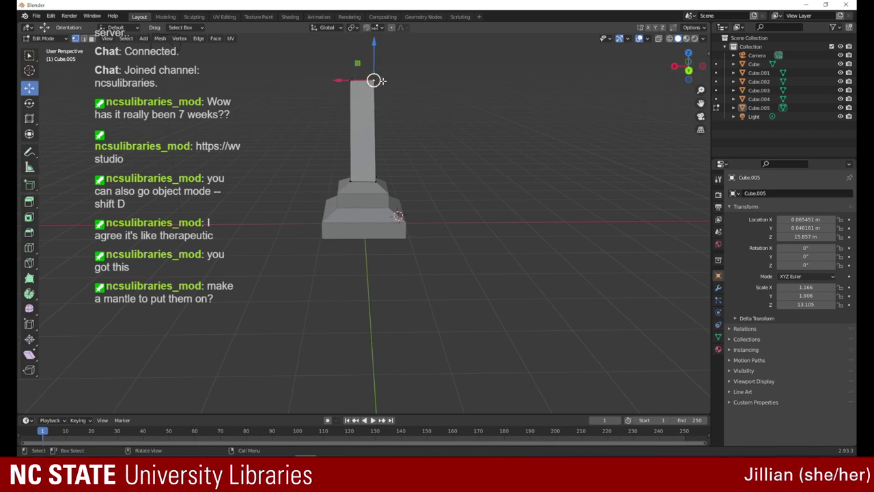
drag(336, 81, 345, 81)
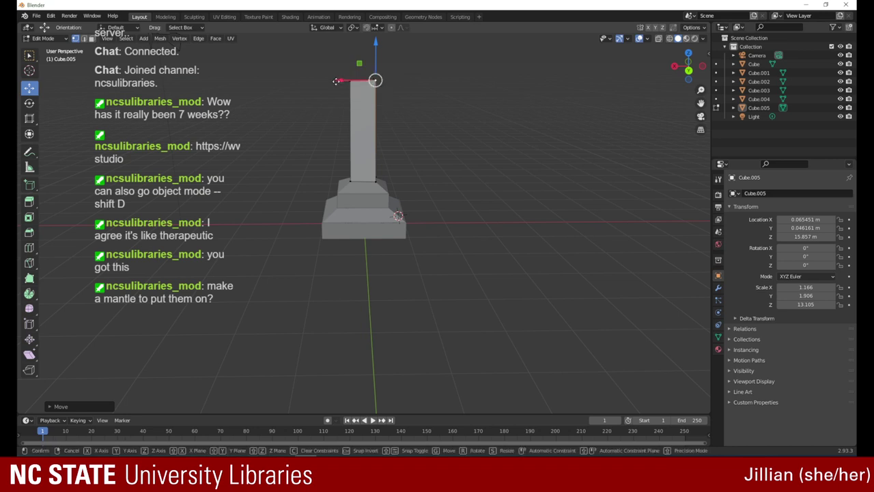
drag(336, 81, 335, 82)
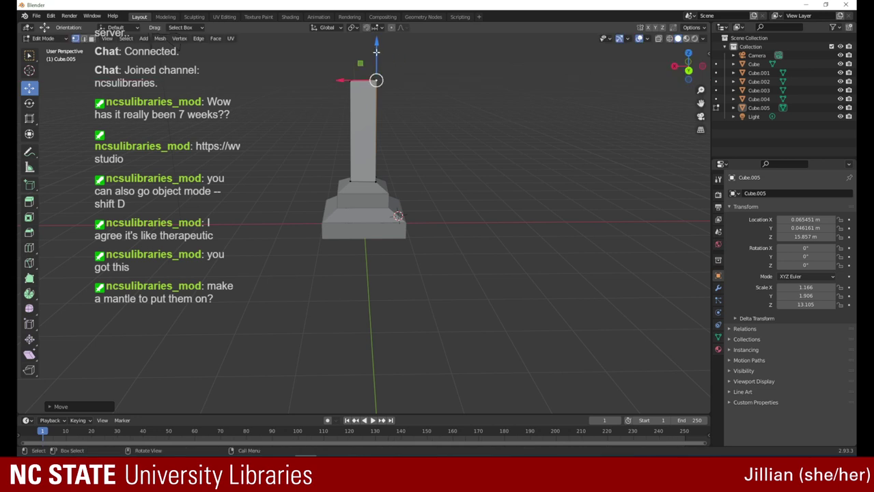
drag(376, 42, 380, 48)
- Nudge the selected top corner vertex along the X axis, and lower the vertex at the other end of the wide side slightly along Z
drag(687, 68, 579, 121)
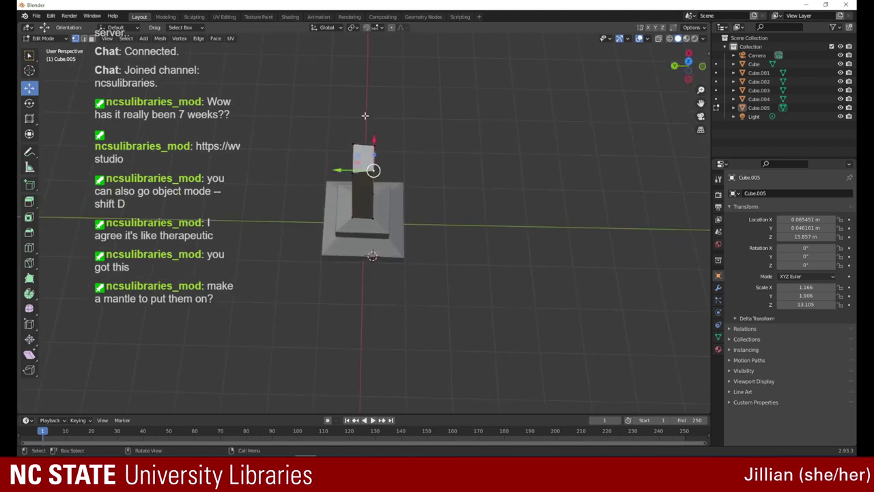
drag(373, 140, 374, 149)
drag(687, 66, 465, 53)
click(350, 81)
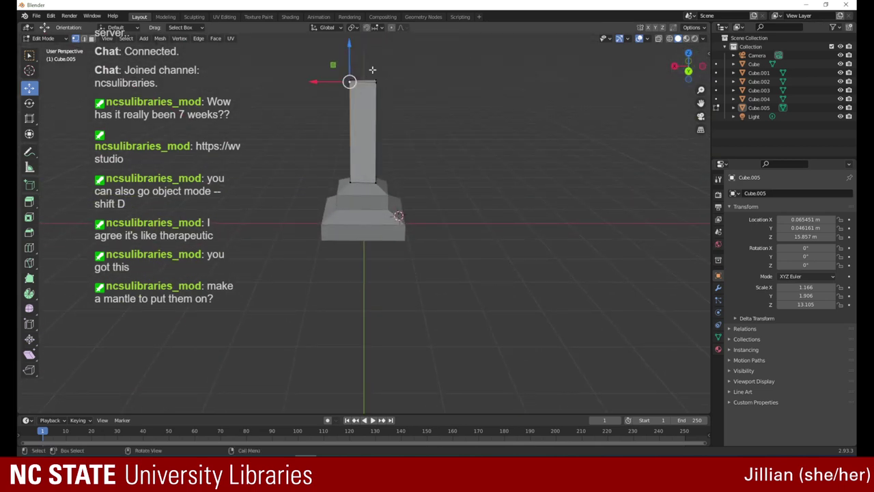
drag(349, 51, 349, 55)
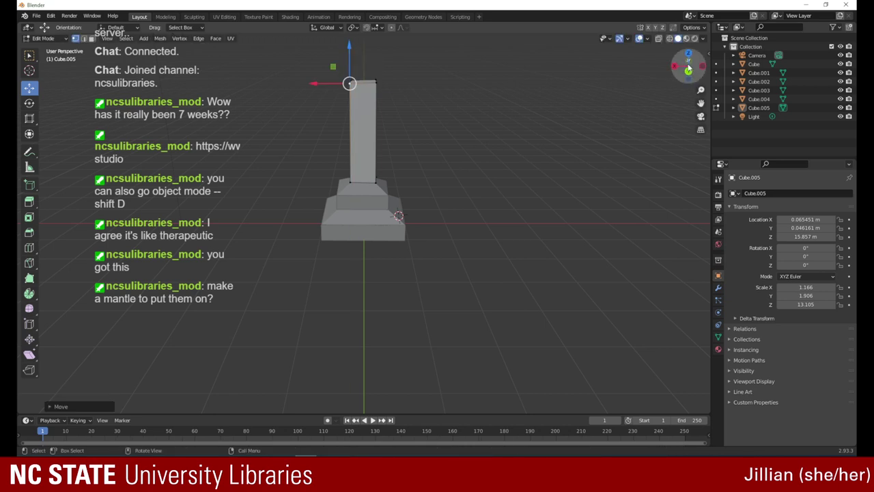
- Viewing from above, move the corner vertices of the pillar's top face along the X axis to square the face
drag(689, 66, 587, 142)
click(374, 239)
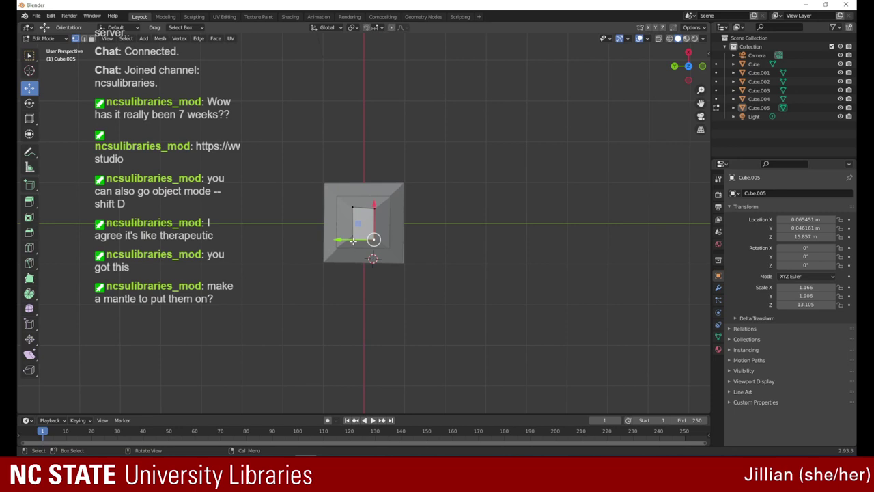
click(353, 238)
drag(352, 203, 375, 177)
click(375, 228)
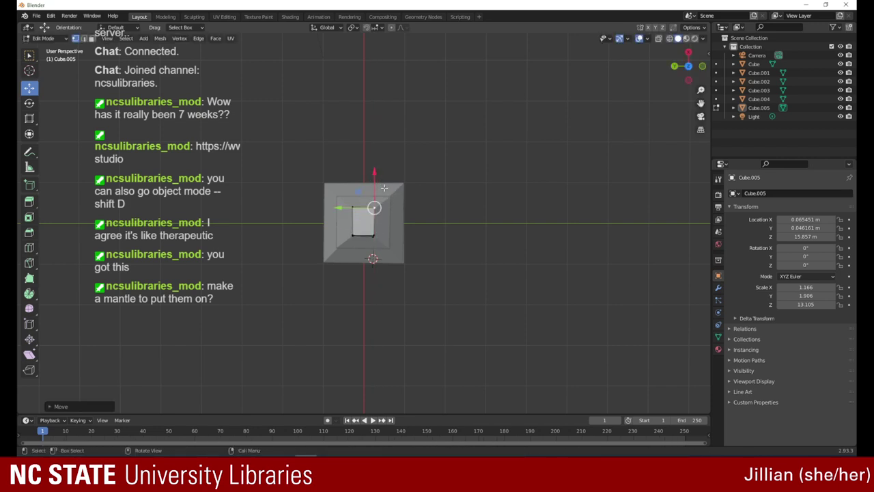
- From the wide side, lower the inward-leaning top corner vertex slightly along Z and move it slightly outward along X
mouse_move(688, 68)
mouse_down()
mouse_move(710, 58)
mouse_move(688, 66)
mouse_up()
click(681, 70)
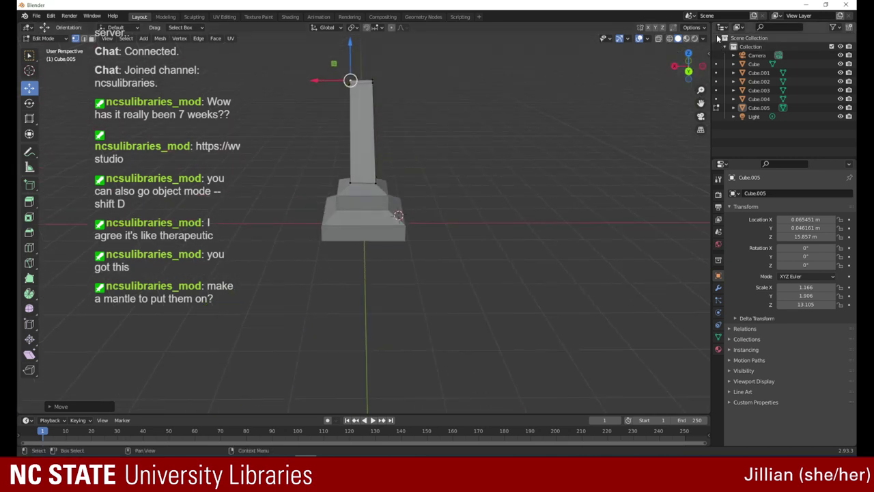
click(369, 89)
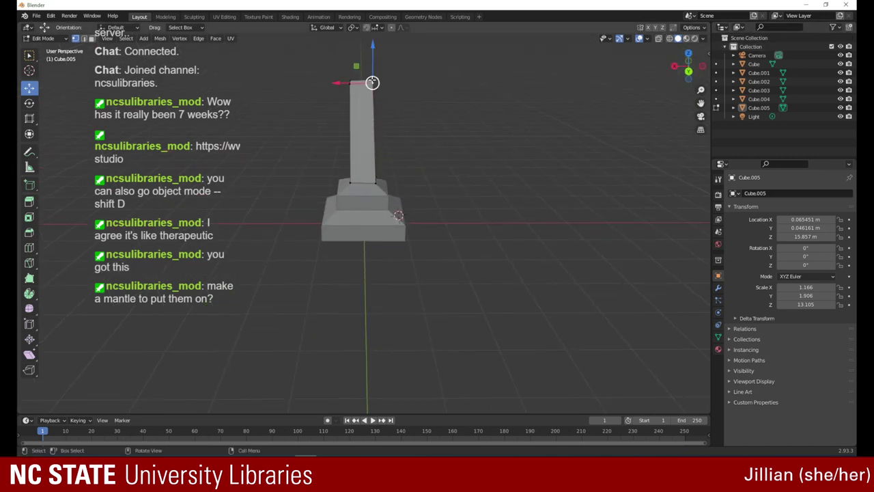
drag(371, 55, 374, 47)
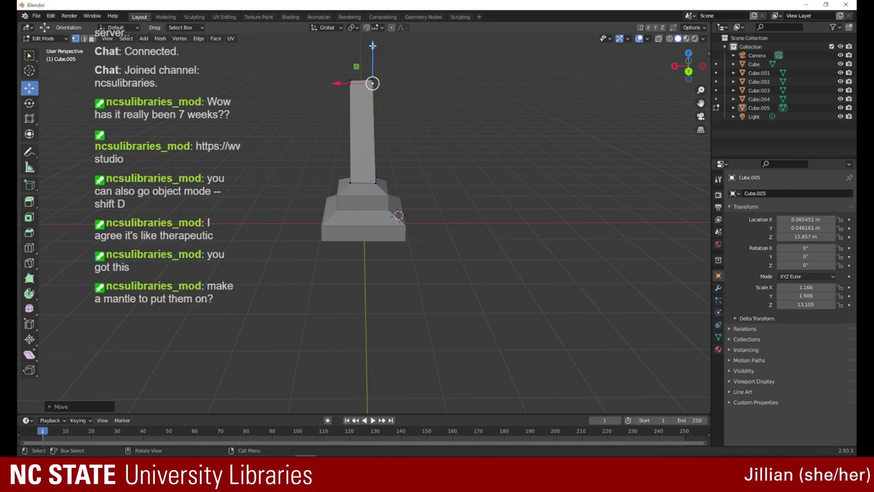
drag(337, 83, 342, 83)
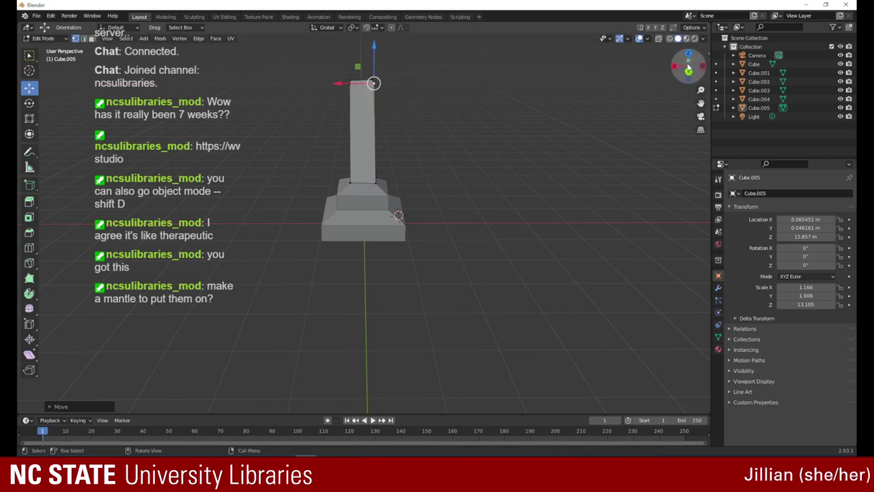
- Viewing the narrow side, lower the adjacent top corner vertex slightly along the Z axis to level the top edge
drag(688, 66, 590, 71)
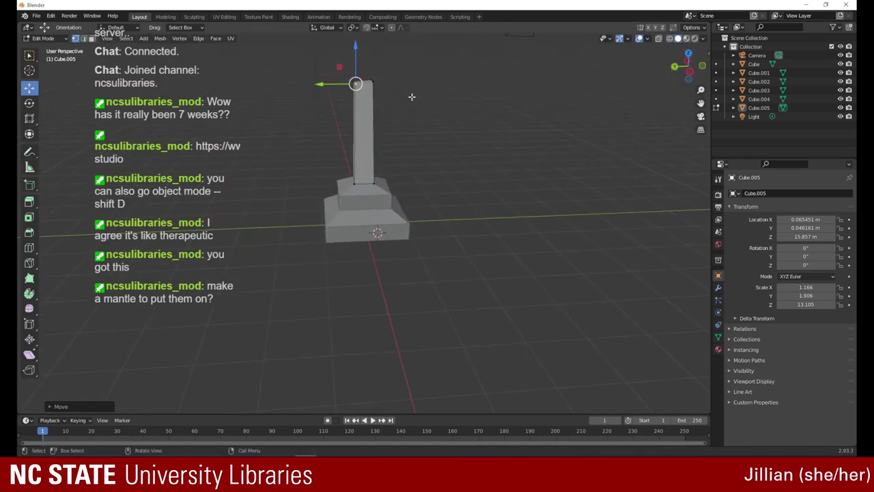
click(370, 105)
click(371, 83)
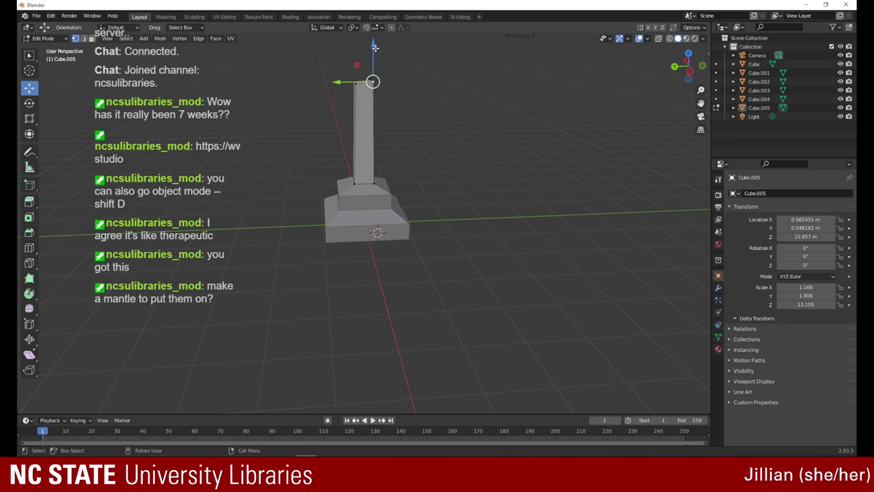
drag(373, 48, 375, 52)
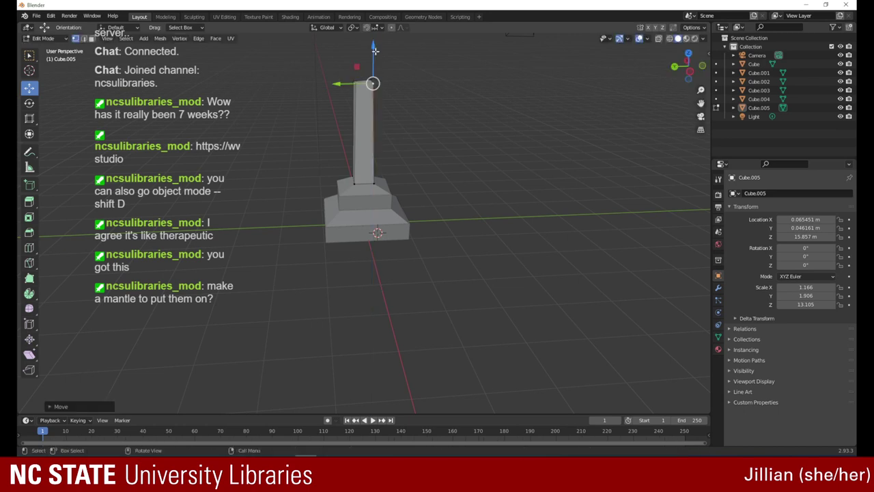
- Nudge the selected top corner vertex of the pillar outward, first along the Y axis and then slightly along X
drag(339, 85, 343, 85)
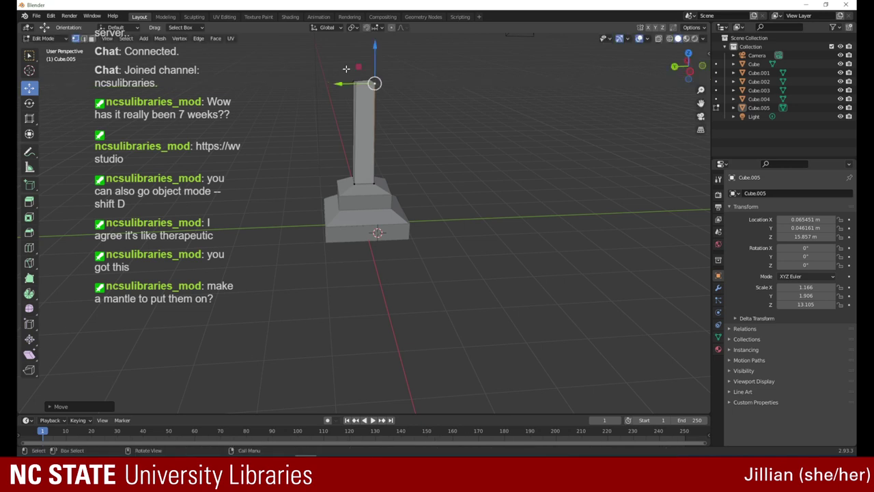
drag(686, 65, 572, 60)
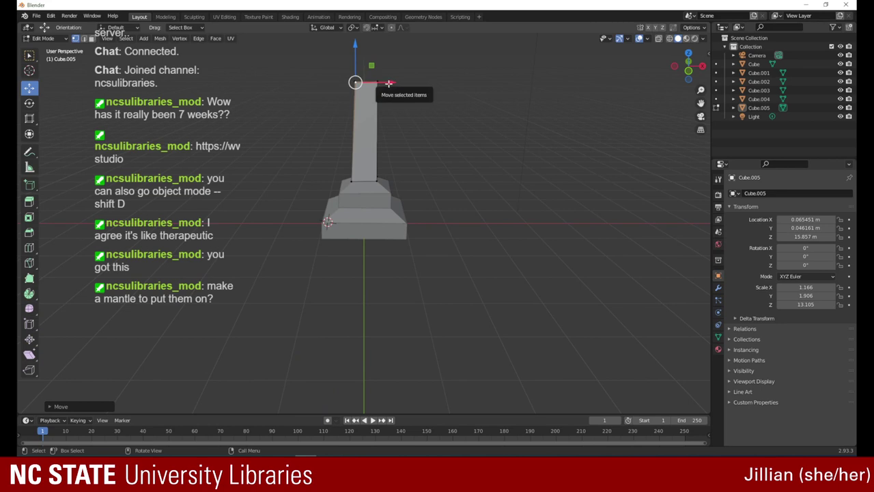
drag(387, 82, 386, 93)
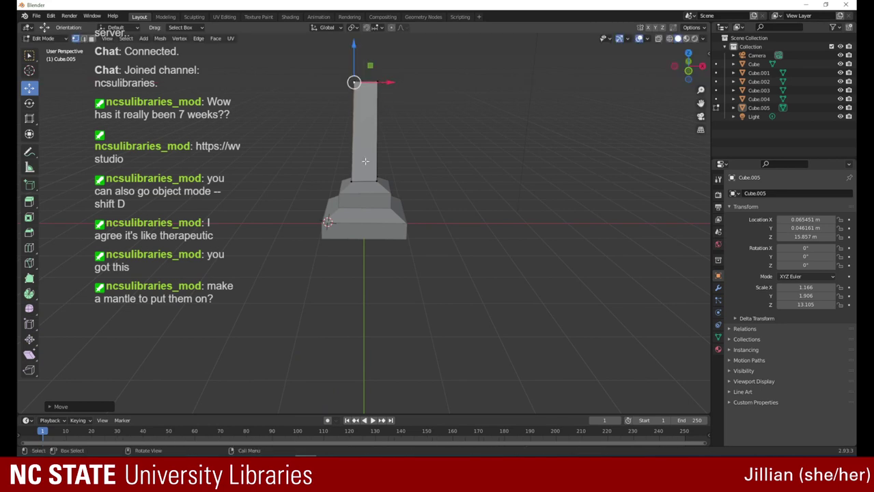
- Move the two bottom corner vertices on this side of the pillar slightly inward along the X axis
click(357, 176)
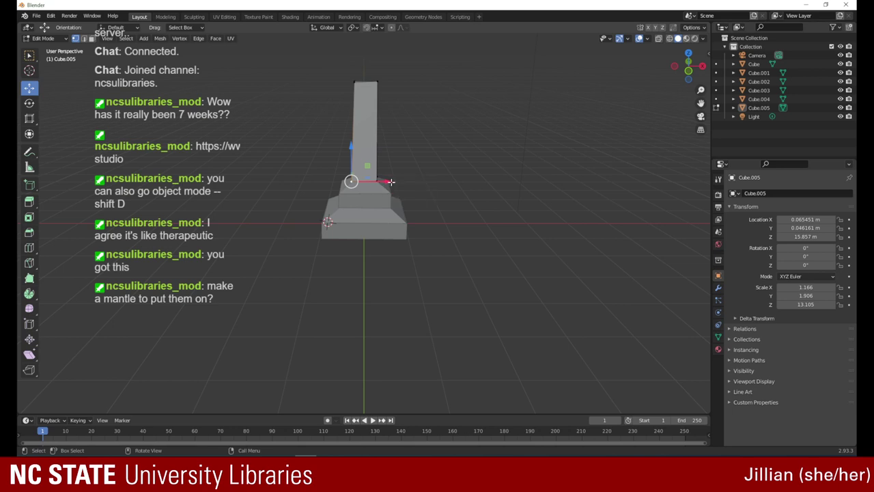
drag(390, 180, 390, 183)
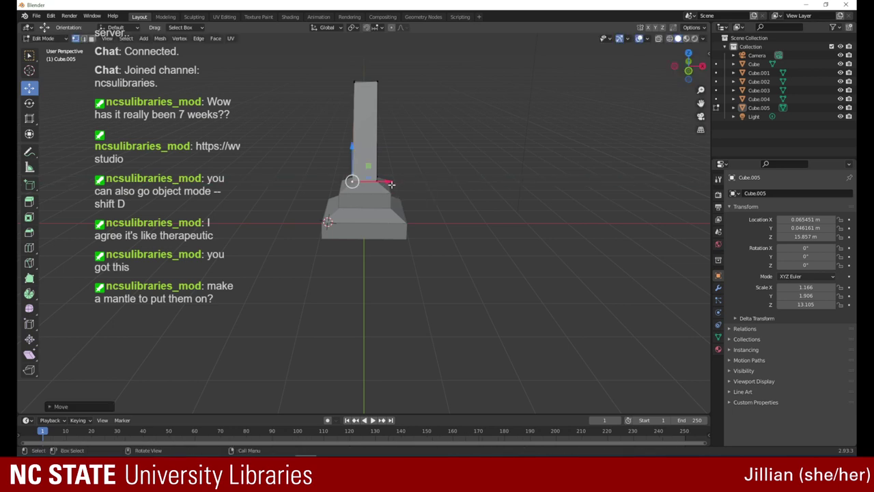
click(374, 139)
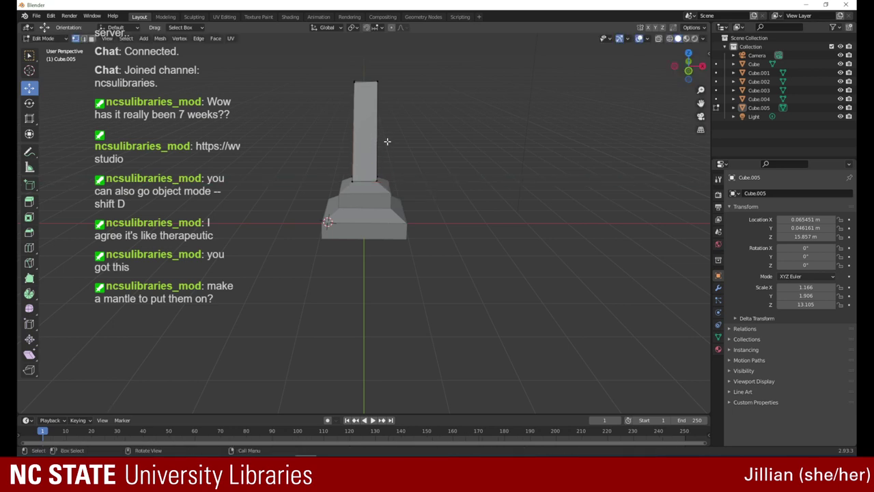
click(377, 179)
drag(409, 181, 404, 179)
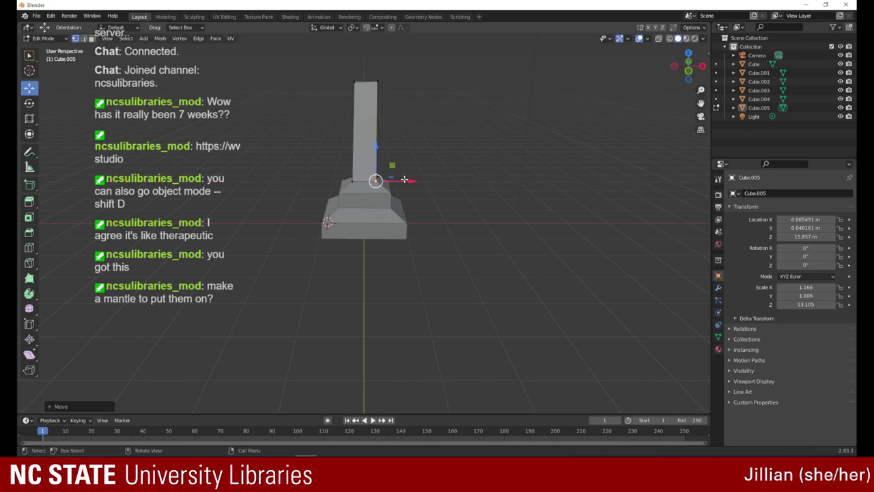
- Viewing from above, shift the pillar's corner vertices slightly along the X and Y axes to square its outline
middle_drag(575, 85, 577, 114)
click(355, 202)
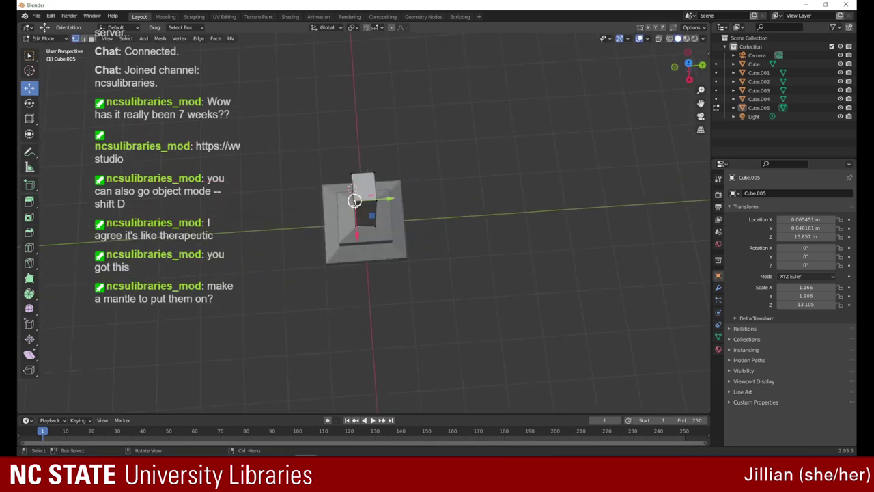
drag(689, 67, 686, 86)
drag(389, 238, 385, 240)
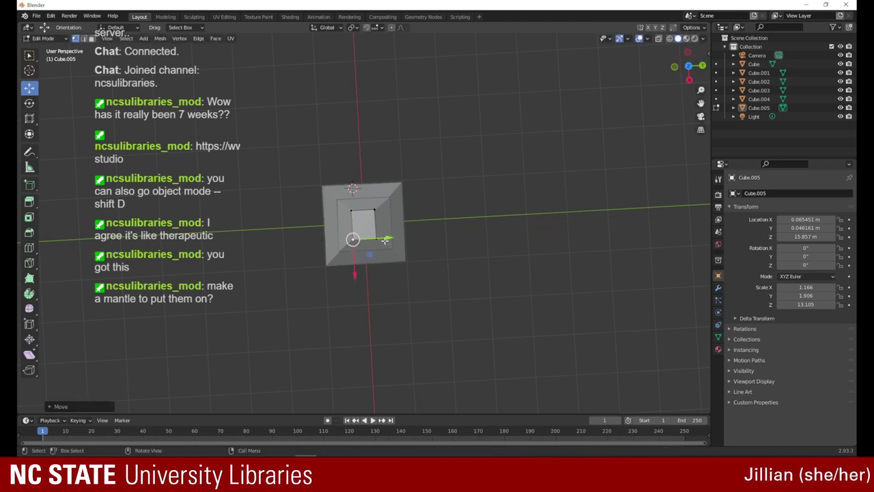
click(375, 212)
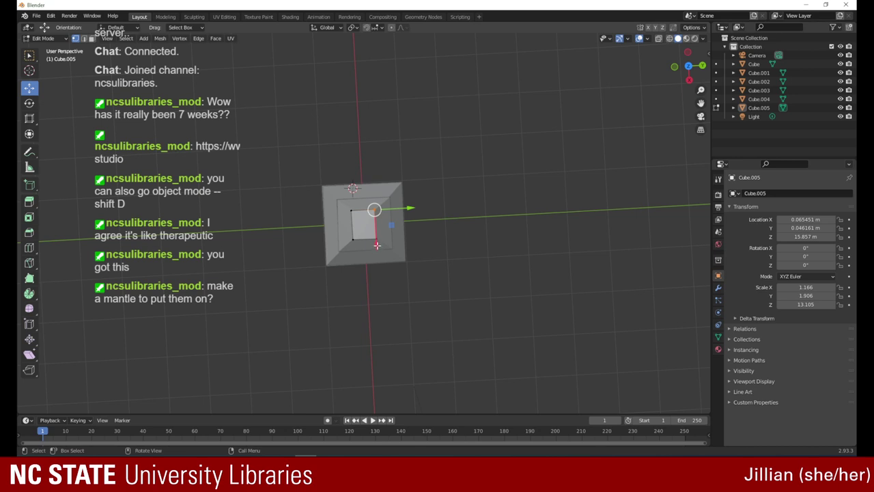
drag(377, 244, 356, 253)
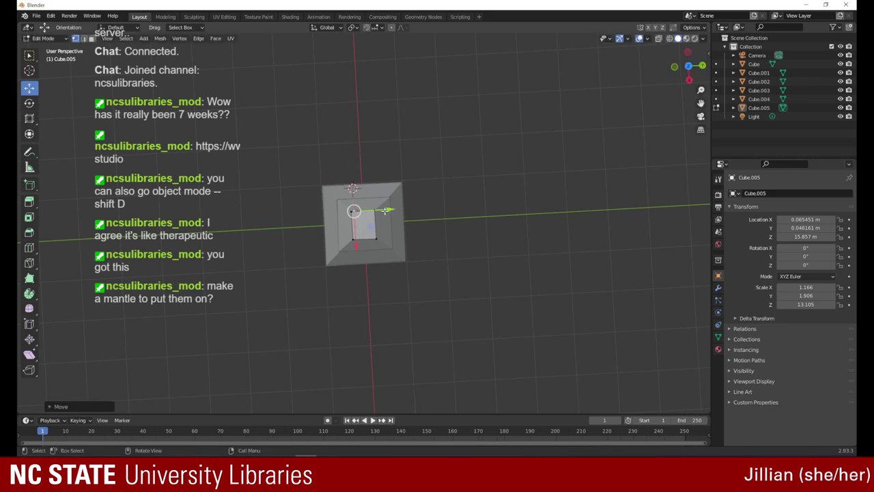
drag(385, 210, 385, 209)
drag(352, 250, 353, 252)
- Move the pillar's inset bottom corner vertex outward along Y and nudge the top corner above it to straighten that edge
drag(684, 76, 750, 7)
click(818, 8)
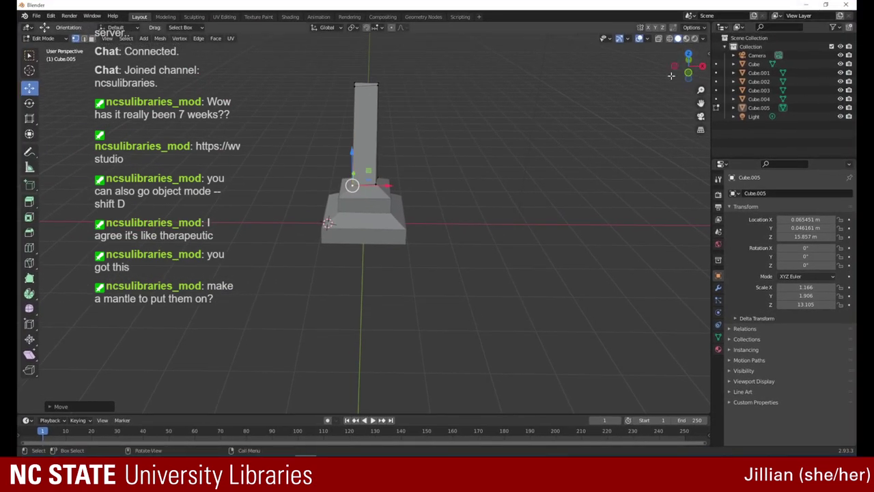
drag(687, 67, 594, 54)
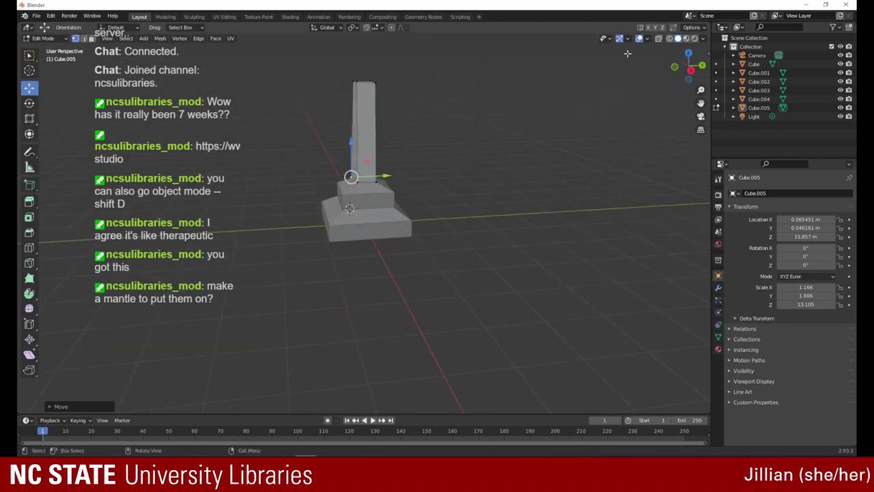
mouse_move(676, 65)
mouse_down()
mouse_move(635, 88)
mouse_move(787, 66)
mouse_move(786, 86)
mouse_move(691, 67)
mouse_up()
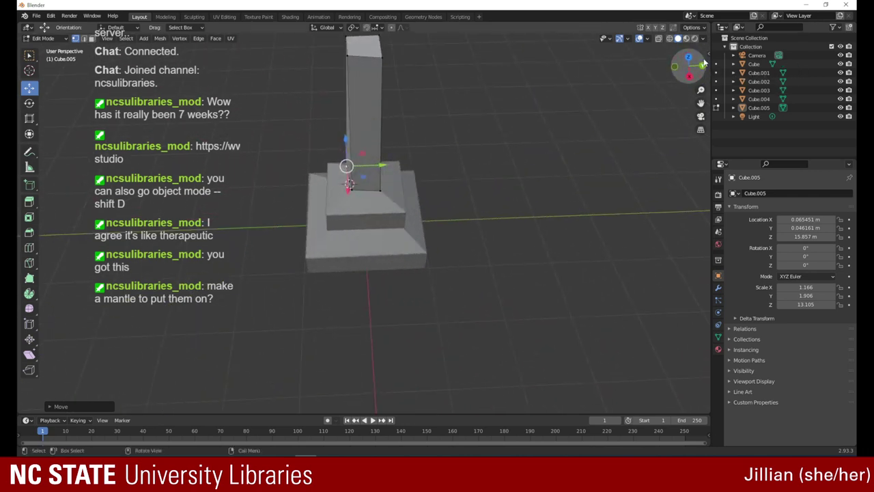
click(348, 55)
drag(347, 39, 382, 43)
click(381, 57)
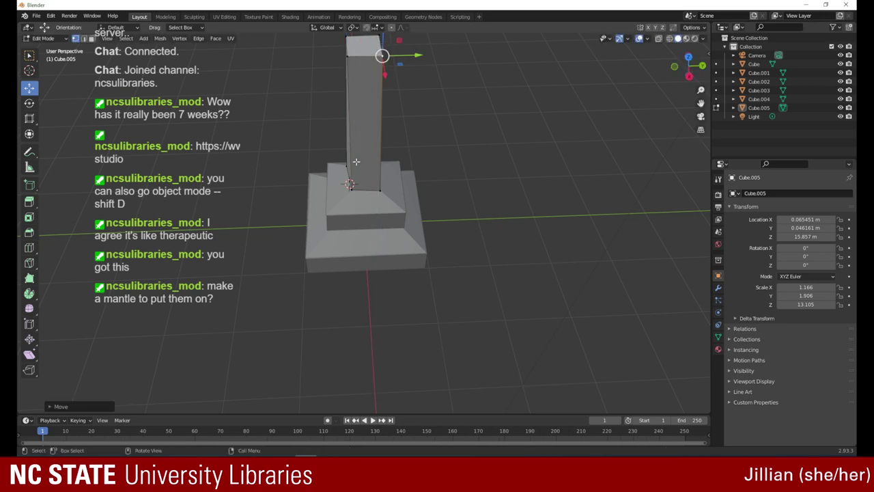
click(350, 184)
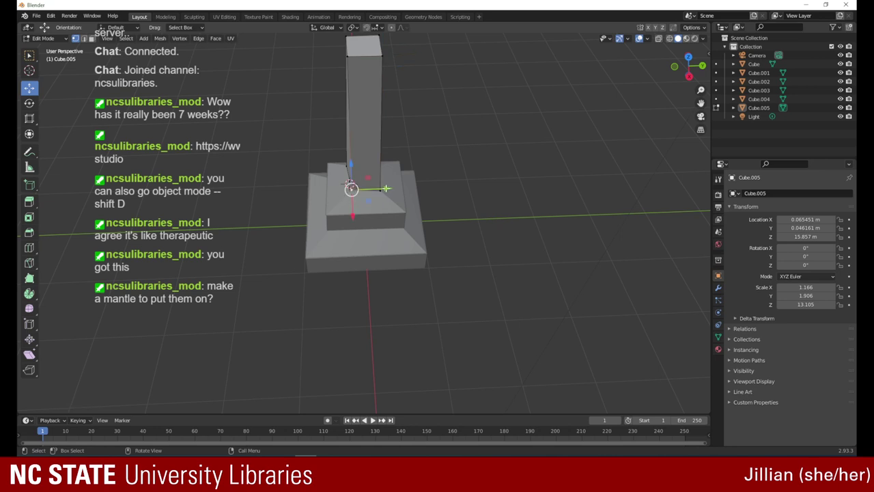
drag(386, 188, 376, 186)
click(355, 62)
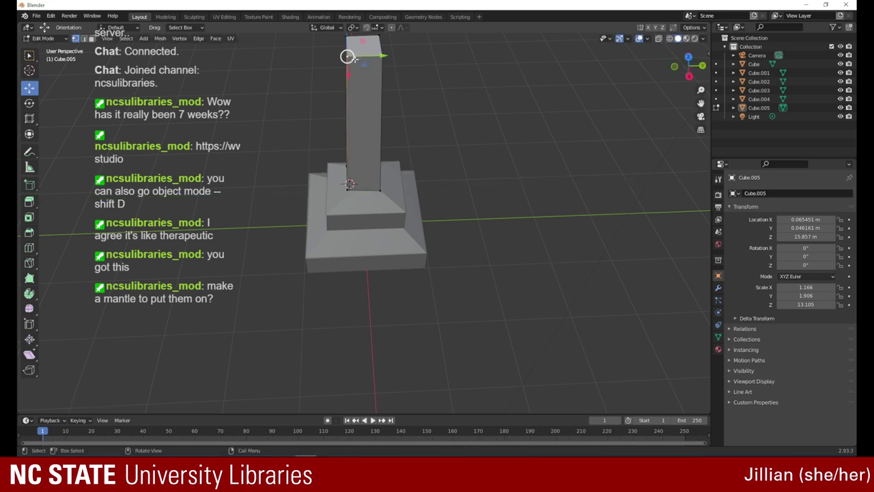
drag(381, 57, 380, 56)
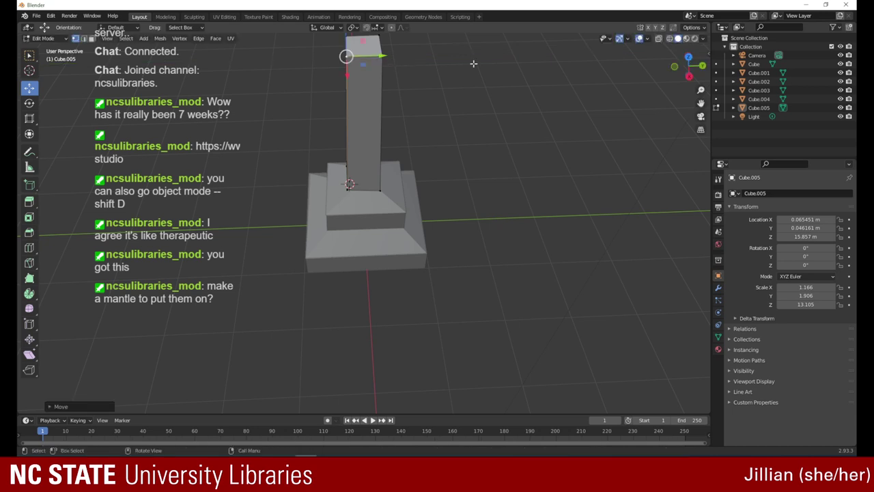
- In the right orthographic view, move the inward-leaning top corner vertex outward along Y by about 0.07 m
drag(685, 61, 699, 50)
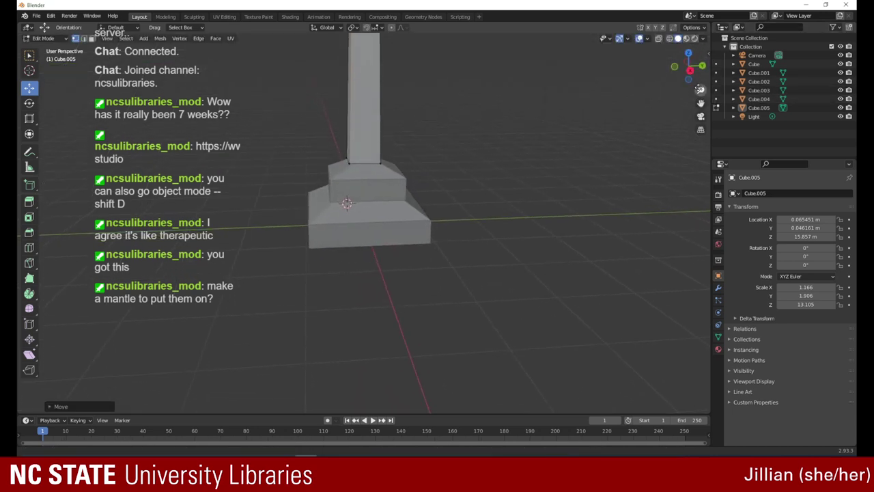
drag(701, 90, 700, 130)
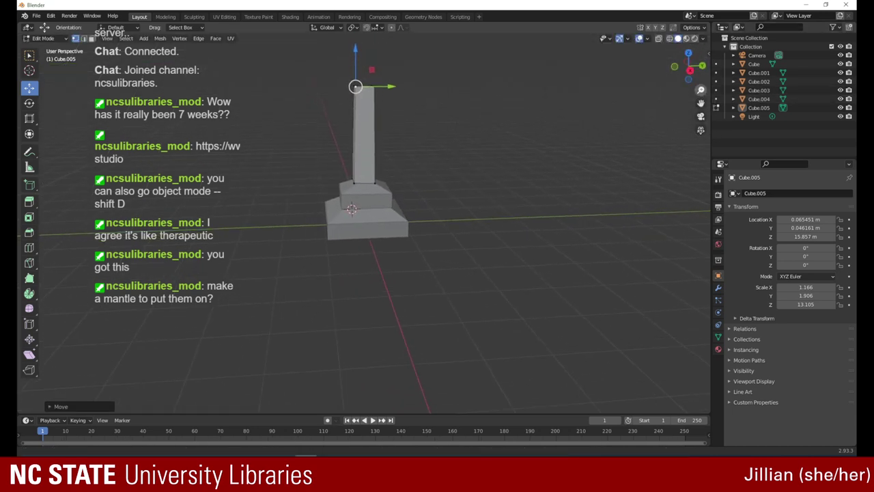
click(690, 70)
click(370, 125)
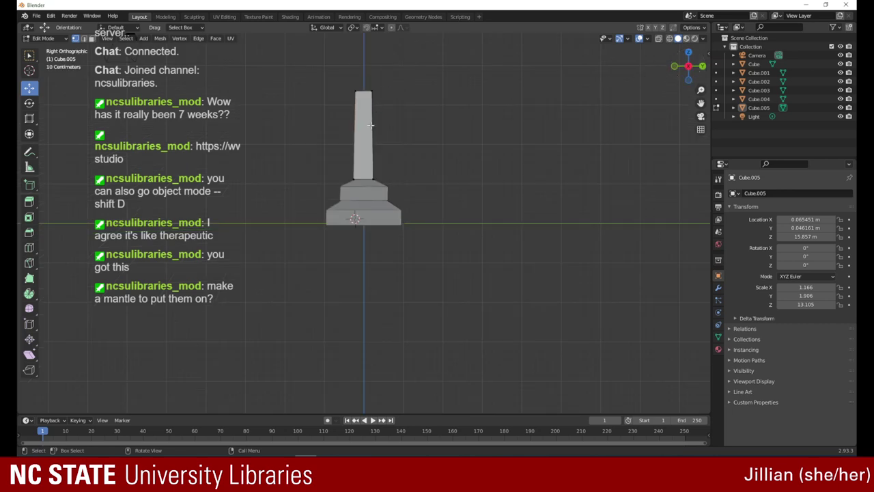
click(374, 93)
drag(411, 91, 414, 93)
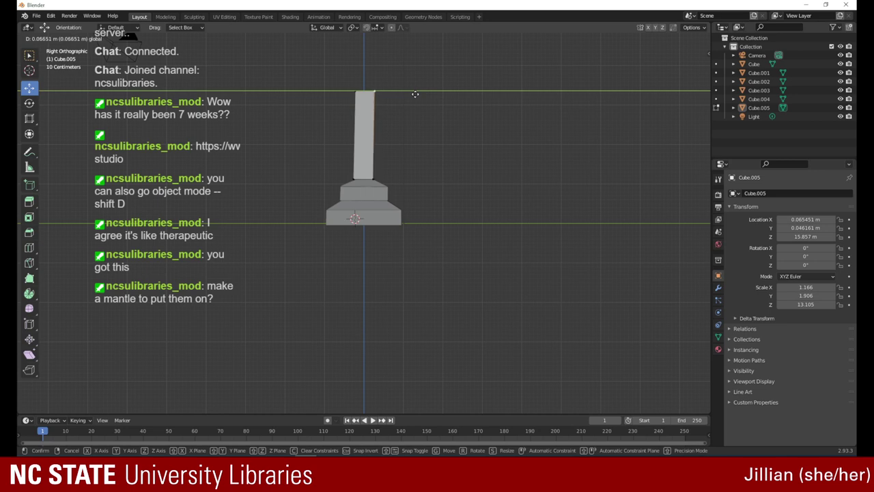
click(416, 94)
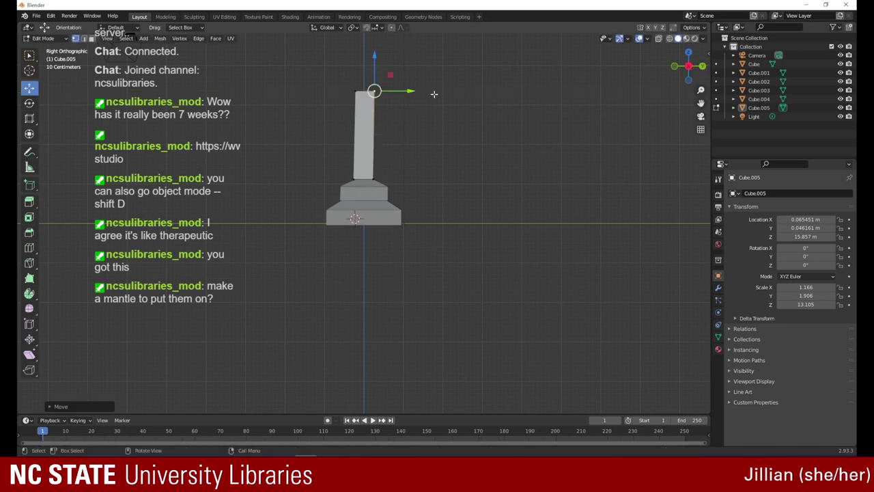
- In the front orthographic view, move the pillar's bottom corner vertex along X and raise it slightly along Z
click(676, 68)
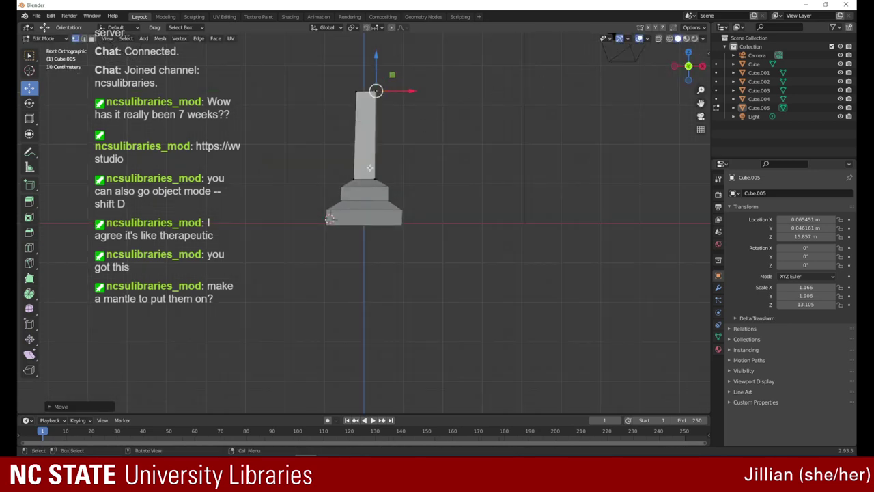
key(shift+d)
key(x)
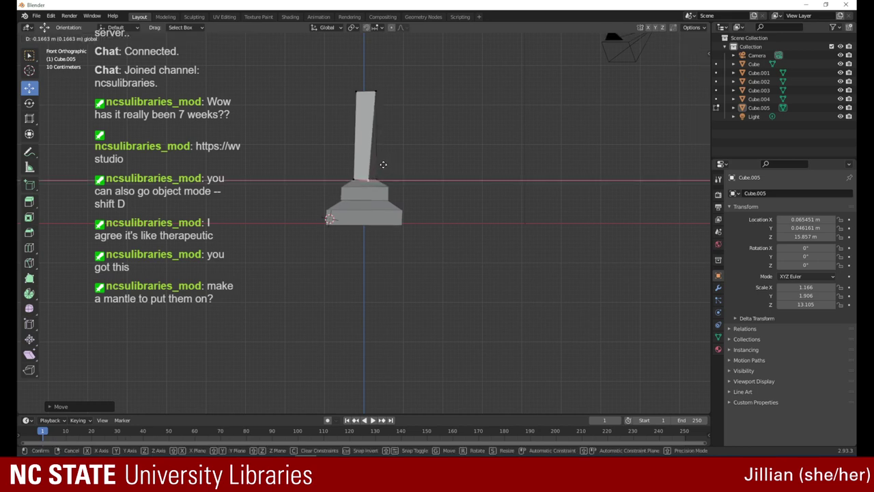
click(391, 163)
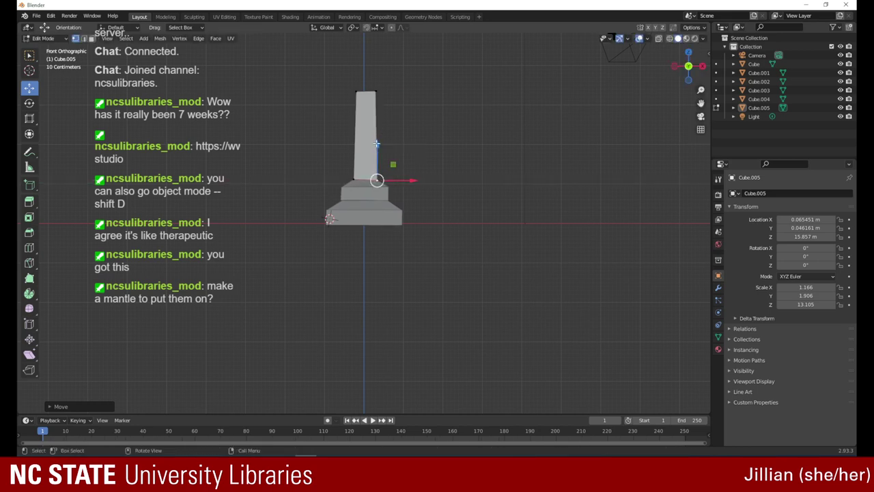
drag(377, 144, 377, 143)
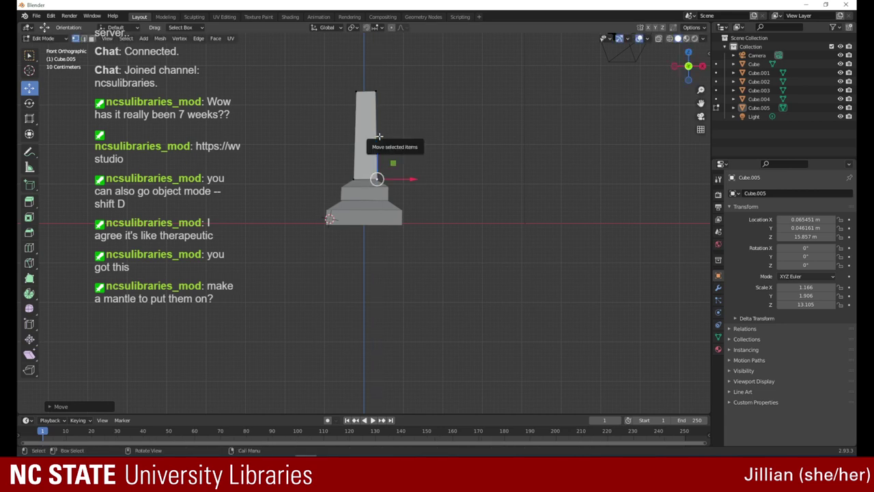
- Move the pillar's two front bottom corner vertices slightly inward along X to narrow its foot
click(355, 176)
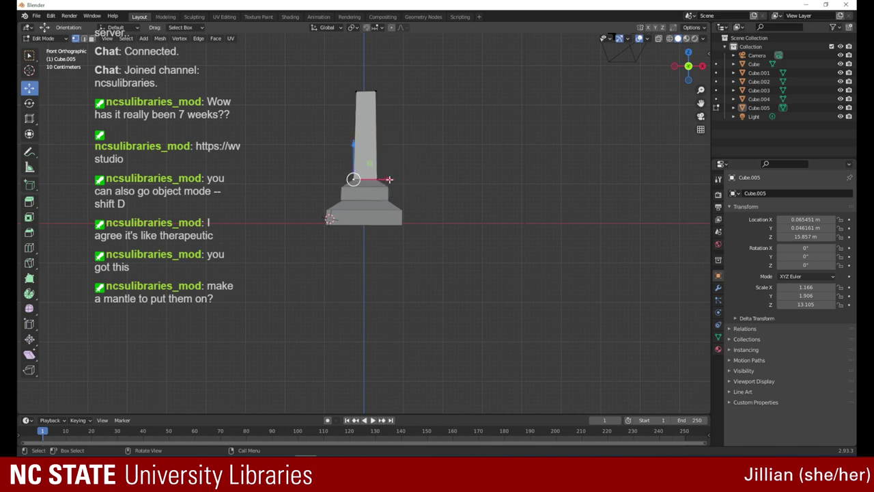
drag(388, 179, 406, 180)
click(376, 179)
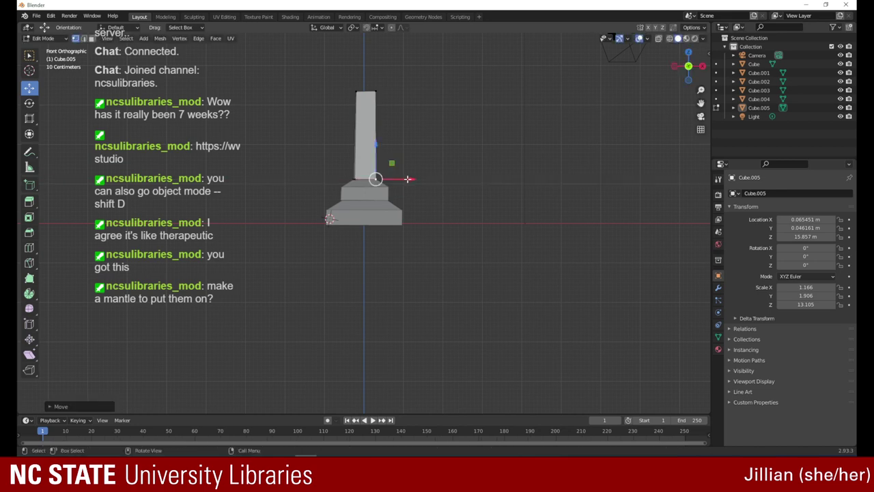
- Undo the stray free move of the pillar's bottom corner vertex
key(ctrl+z)
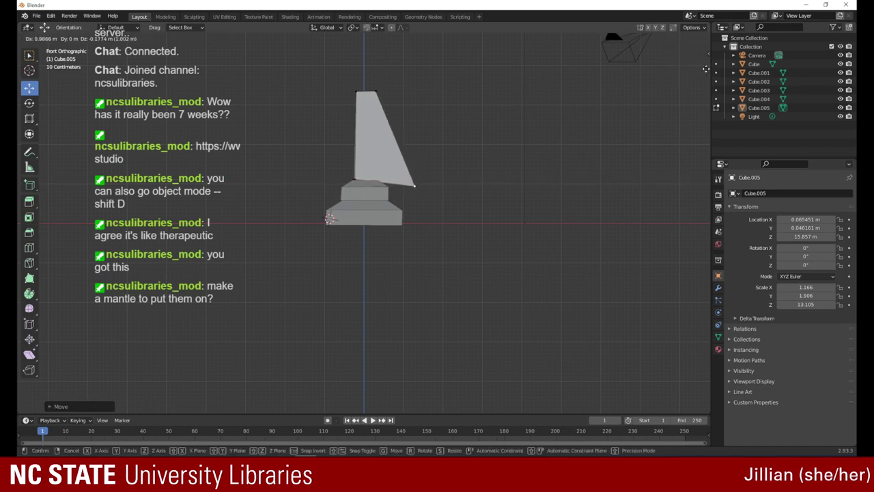
click(51, 16)
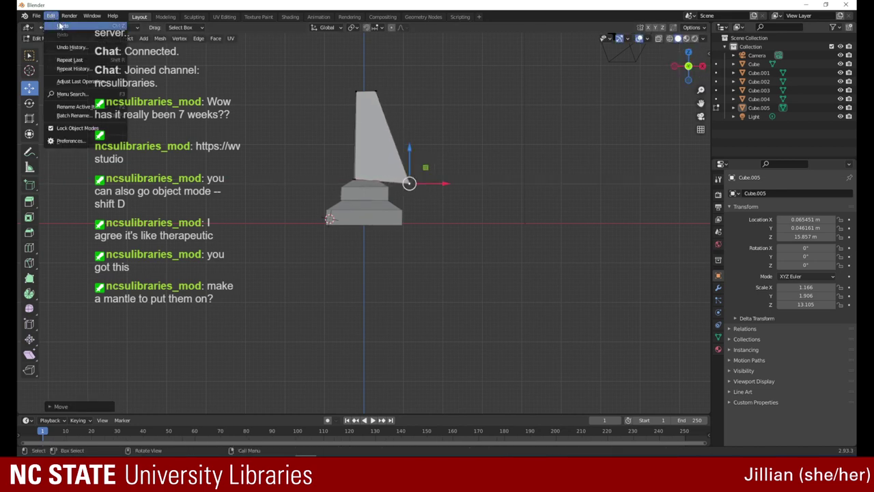
click(58, 26)
- Nudge the pillar's selected bottom corner vertex along Y, then slightly along X from the adjacent side
drag(689, 66, 572, 84)
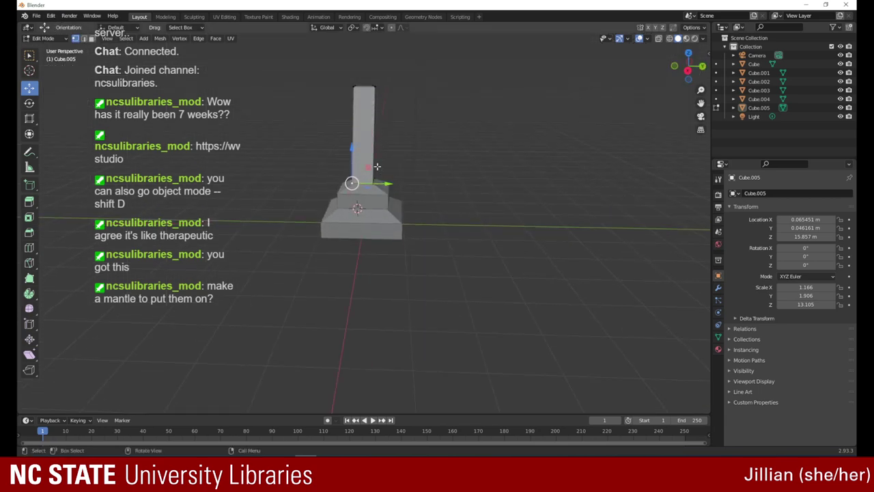
drag(393, 183, 396, 184)
drag(675, 74, 578, 69)
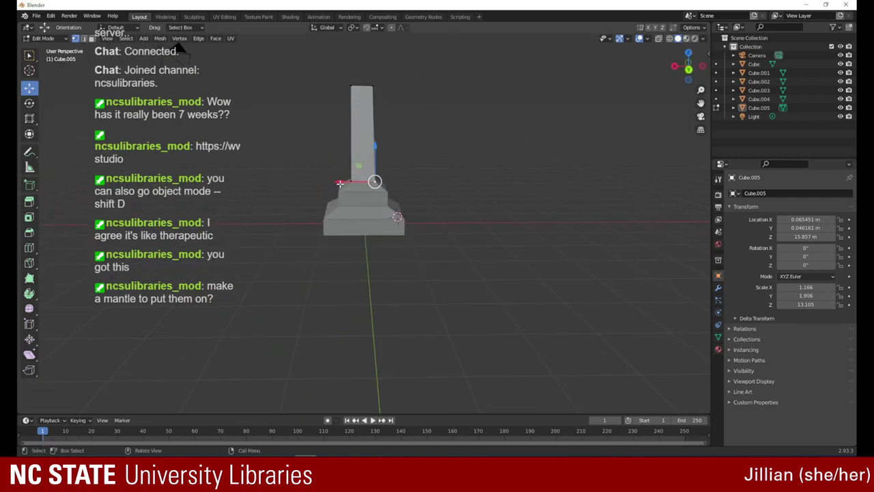
drag(339, 183, 337, 177)
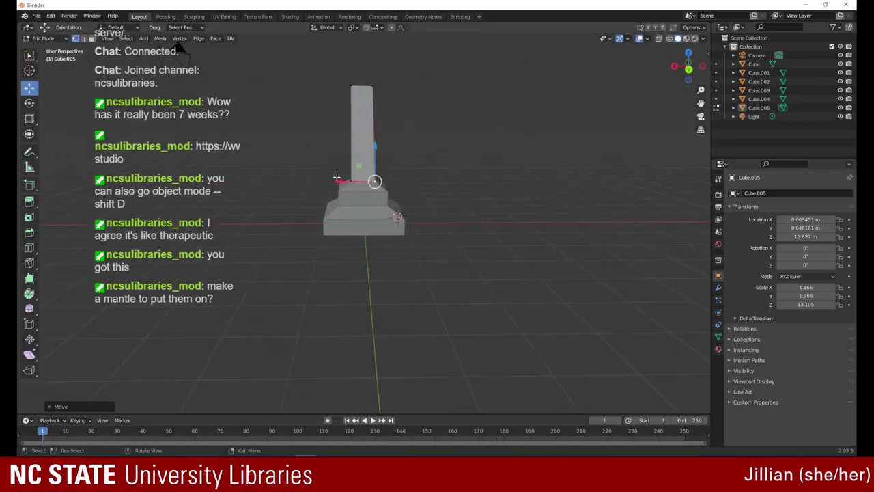
drag(690, 65, 594, 74)
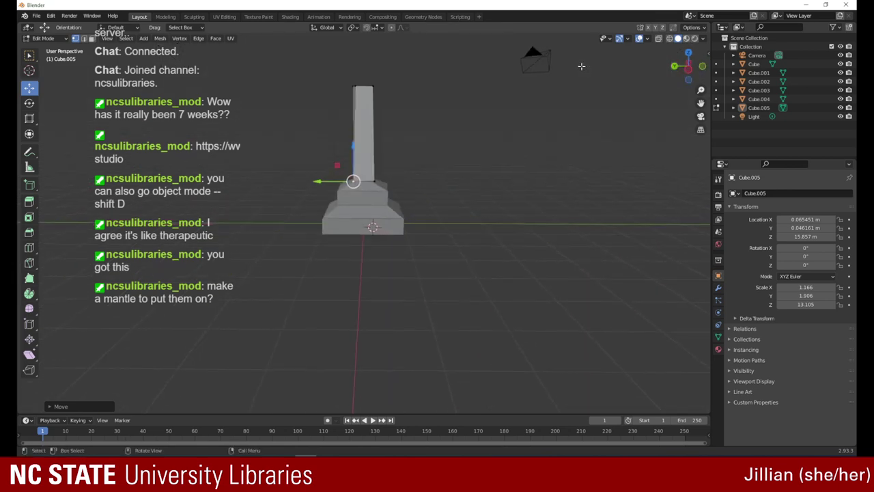
- Shift the pillar's bottom corner vertex slightly along Y on one side and slightly inward along X on the adjacent side
click(369, 173)
drag(335, 182, 332, 182)
drag(686, 66, 574, 65)
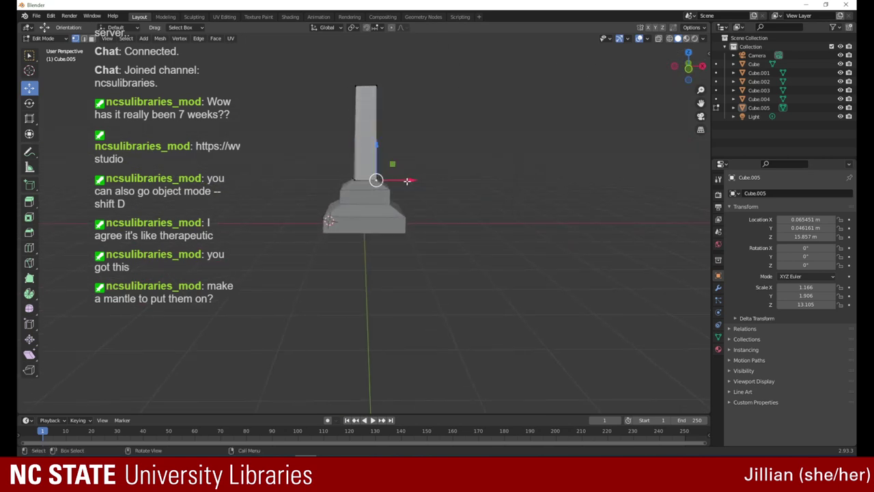
drag(411, 180, 408, 180)
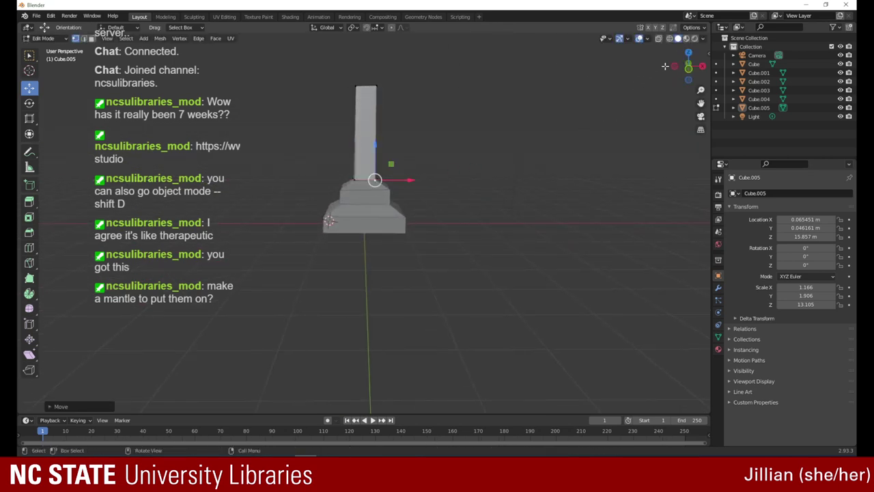
- Select the pillar's front top corner vertex and move it inward along X
drag(682, 66, 775, 90)
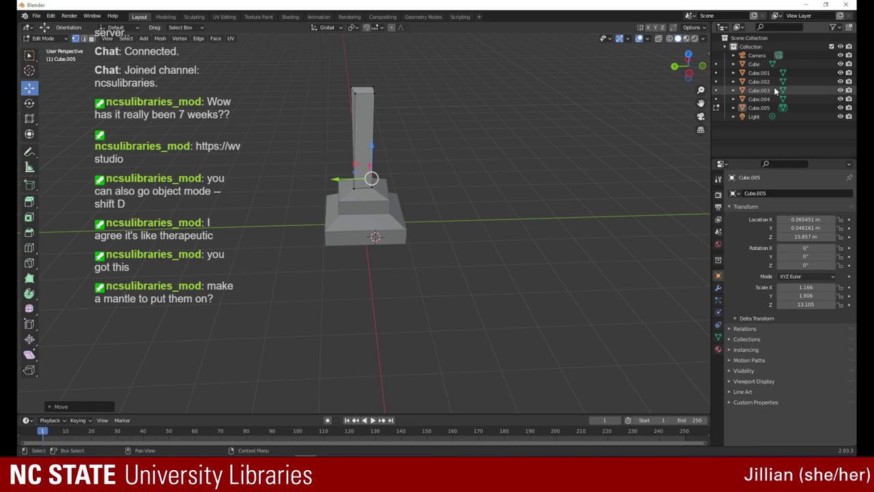
click(371, 95)
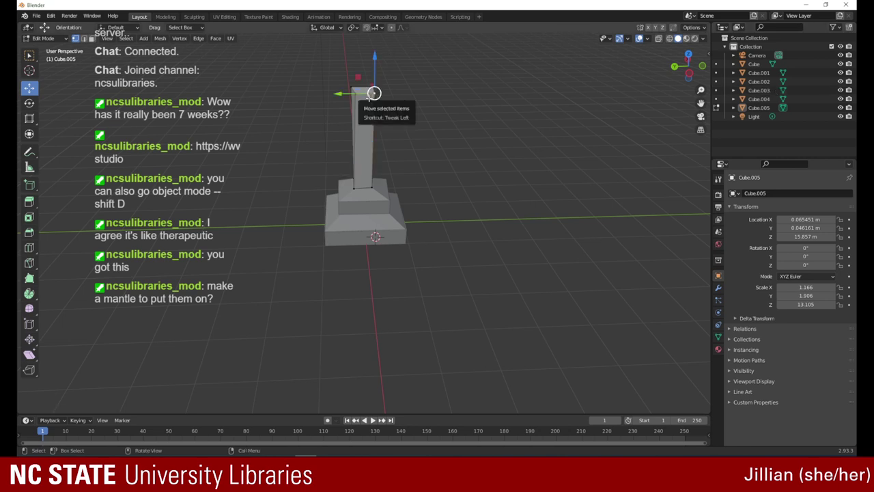
drag(679, 66, 597, 66)
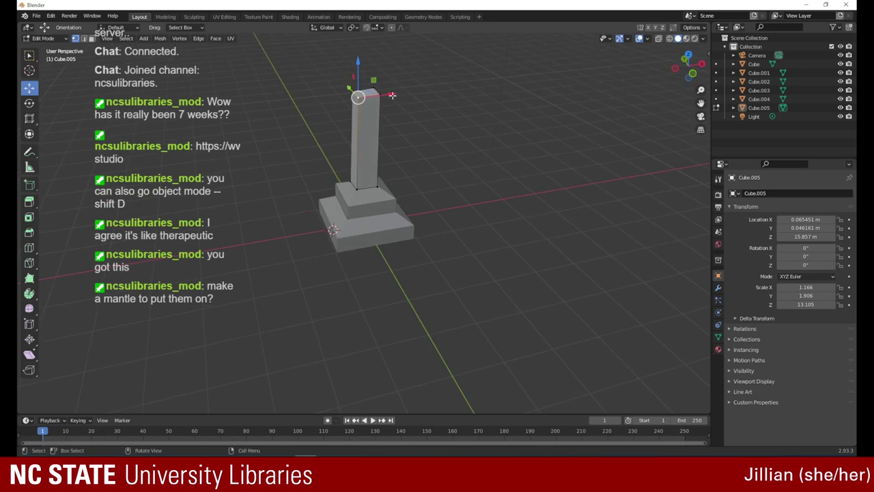
drag(394, 94, 407, 97)
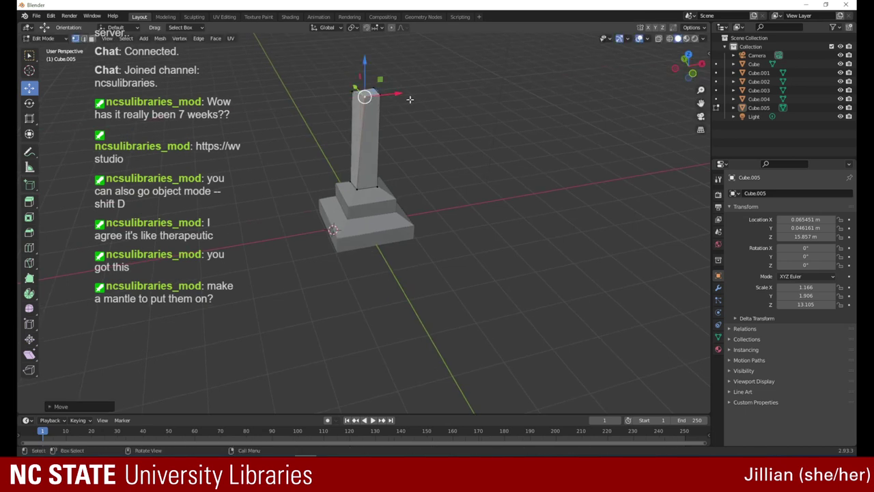
- From a steep overhead view, select the pillar's bottom corner vertex and nudge it slightly along Z
drag(688, 73, 726, 135)
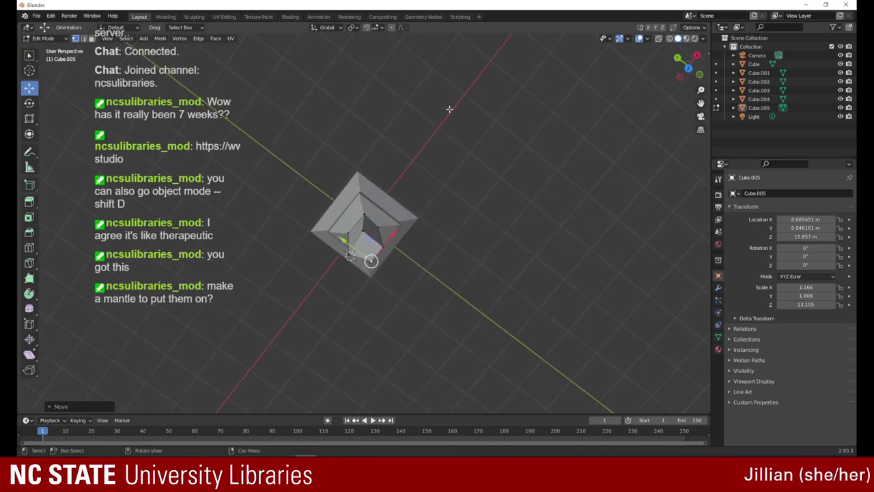
drag(364, 213, 364, 211)
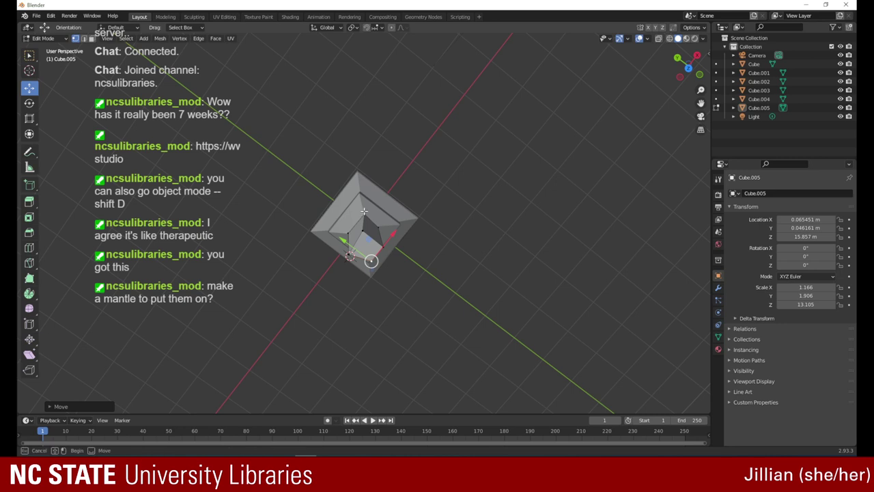
click(364, 210)
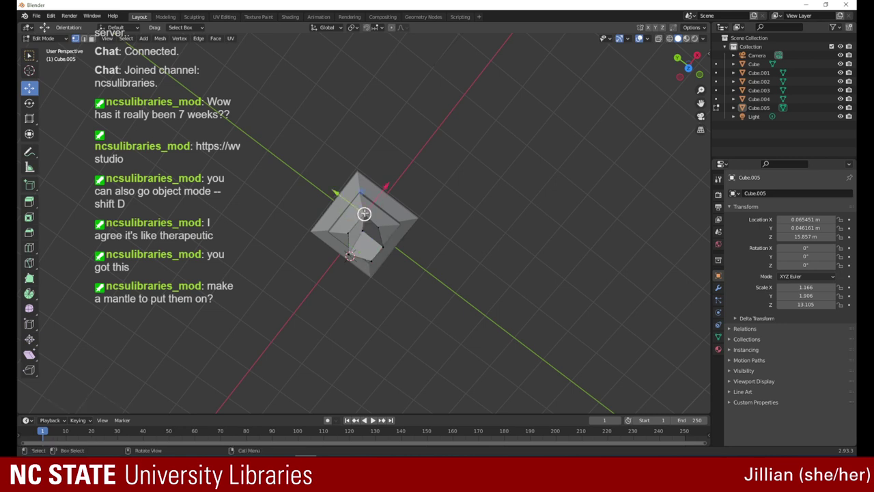
key(g)
key(z)
click(369, 198)
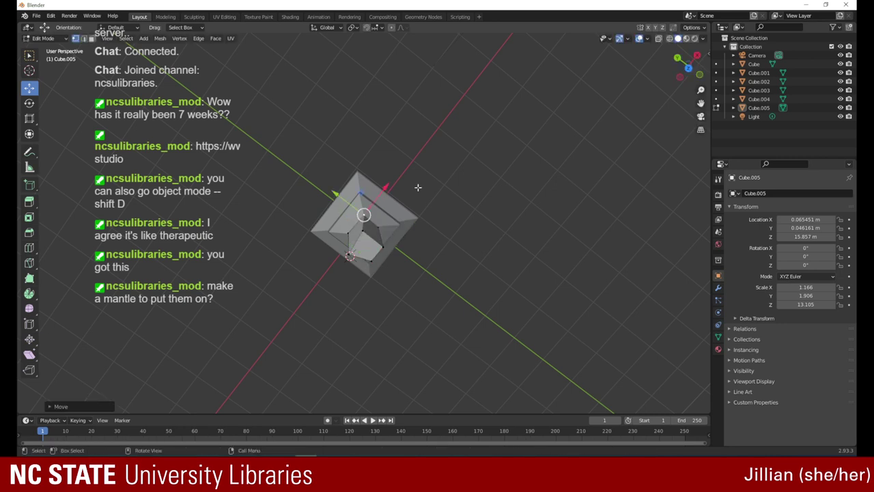
- Check the bottom corner vertex from the side, and move it slightly outward on the base's upper tier
drag(691, 69, 713, 30)
click(685, 67)
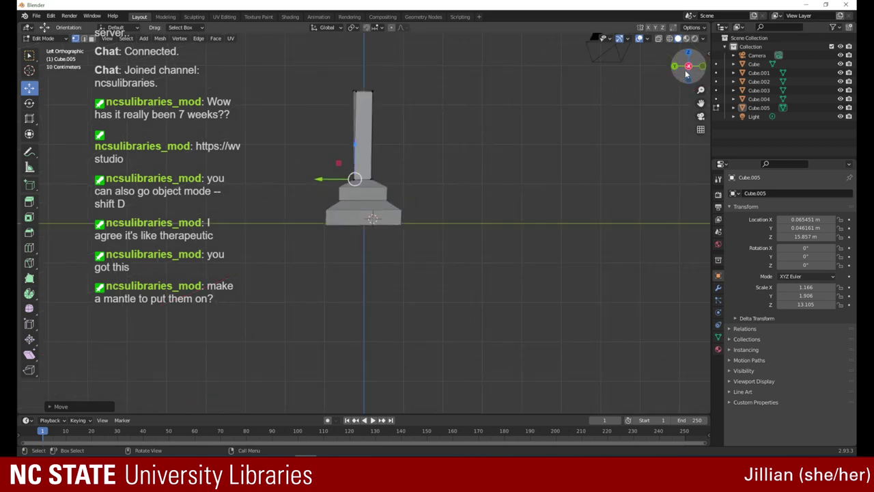
drag(688, 63, 665, 123)
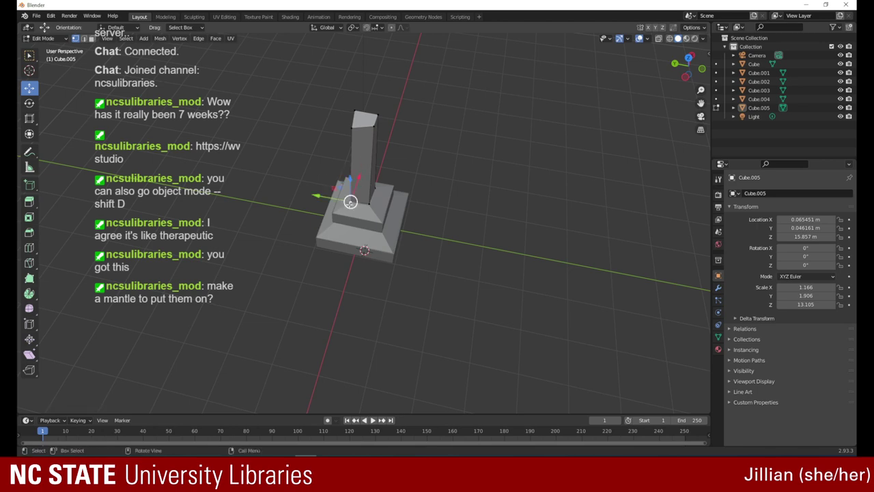
key(shift+d)
click(344, 207)
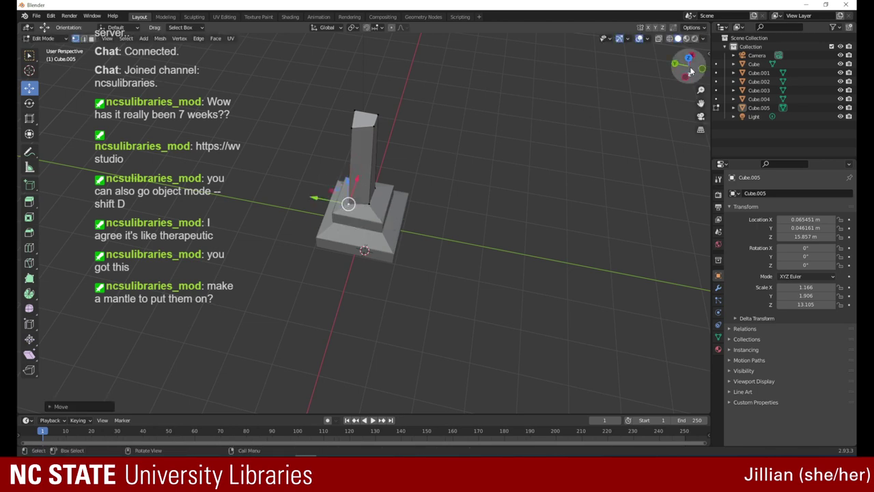
- Select the other front top corner vertex of the pillar and move it inward along X and Y
drag(688, 66, 592, 96)
click(376, 222)
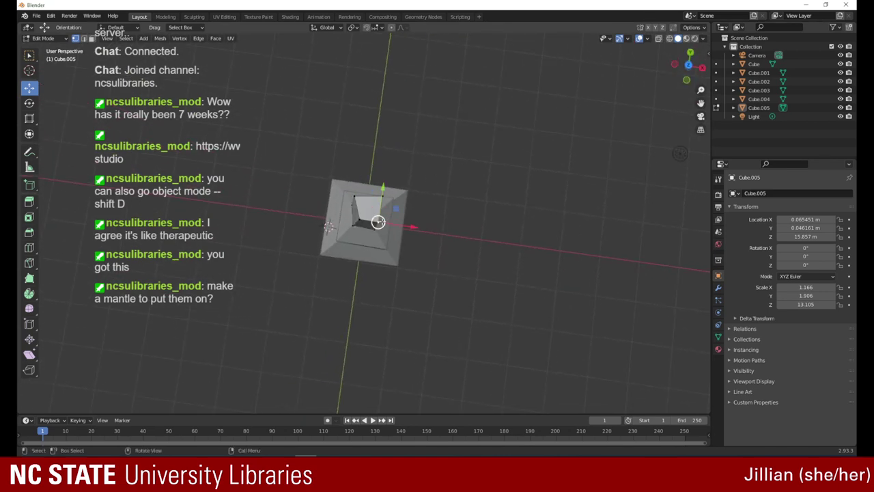
drag(411, 229, 405, 225)
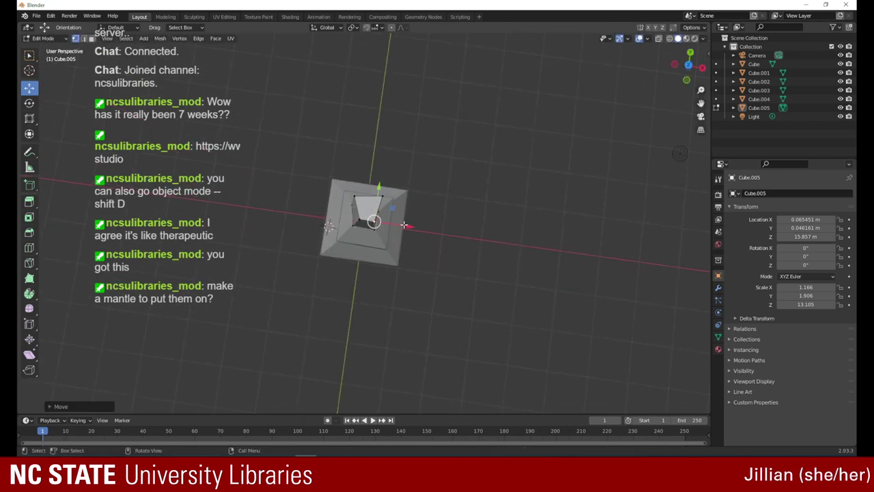
drag(379, 189, 378, 178)
drag(410, 220, 399, 217)
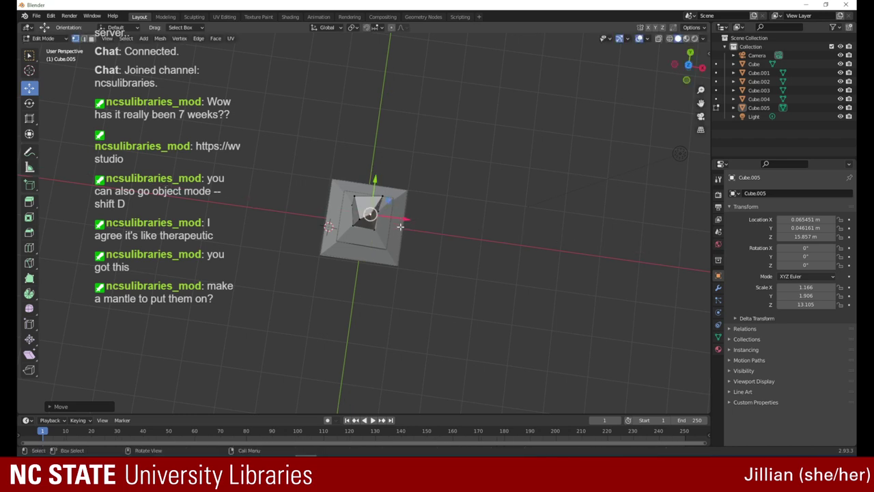
drag(682, 71, 706, 34)
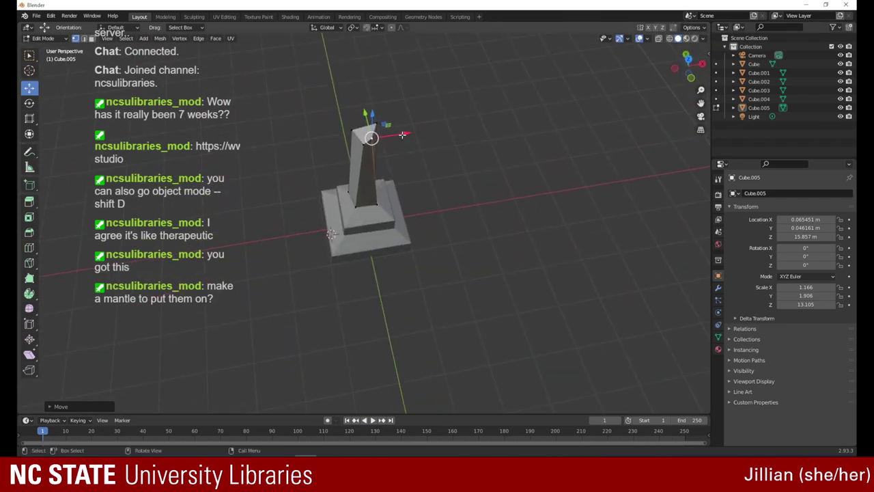
drag(403, 135, 370, 121)
drag(688, 67, 779, 26)
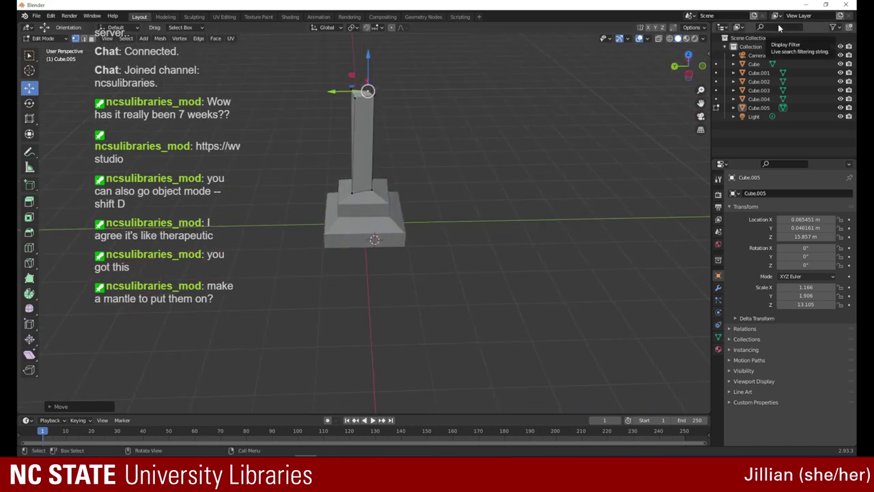
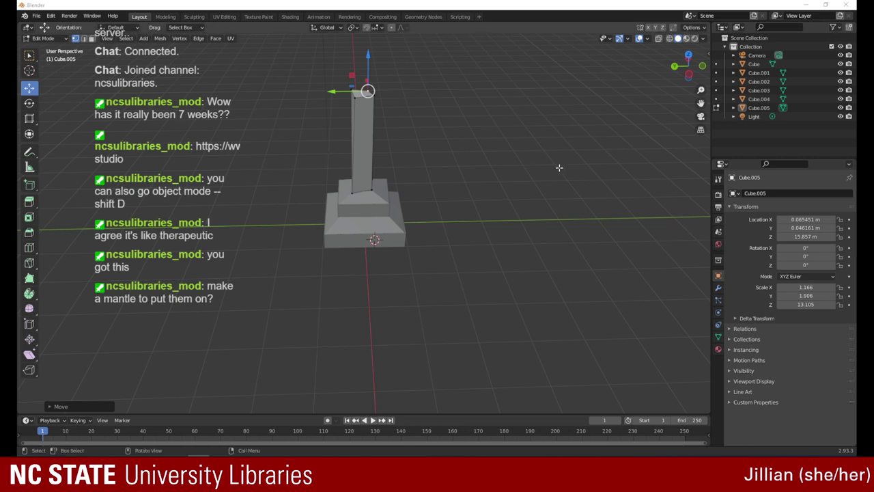
click(703, 73)
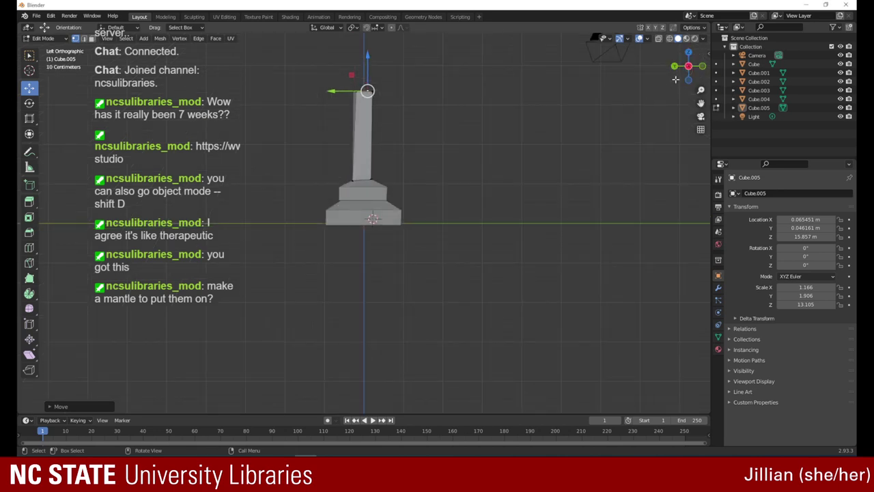
drag(675, 79, 563, 123)
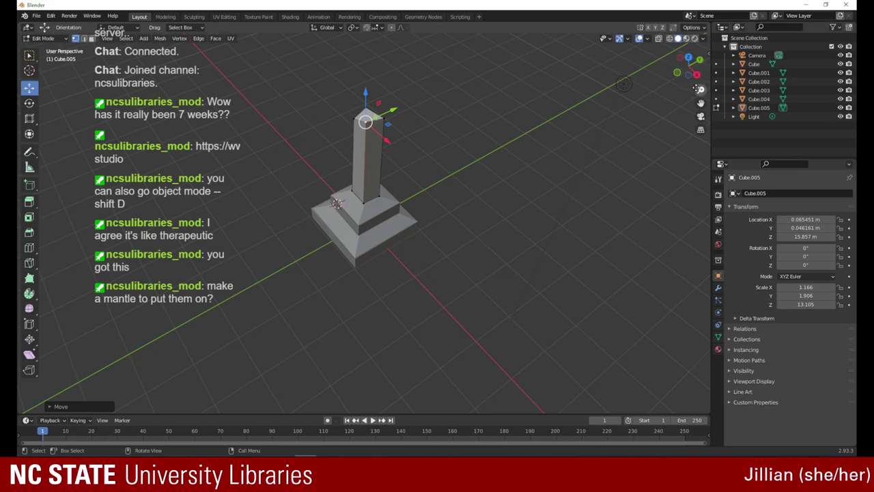
drag(690, 69, 629, 45)
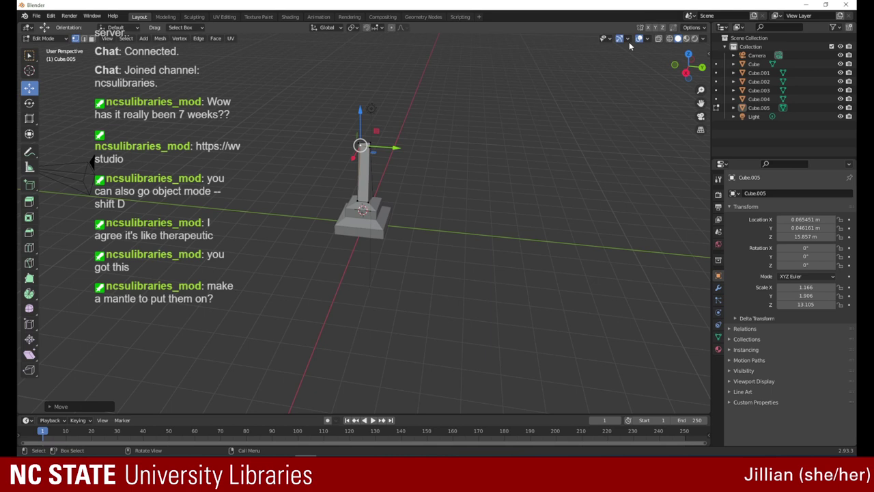
click(51, 37)
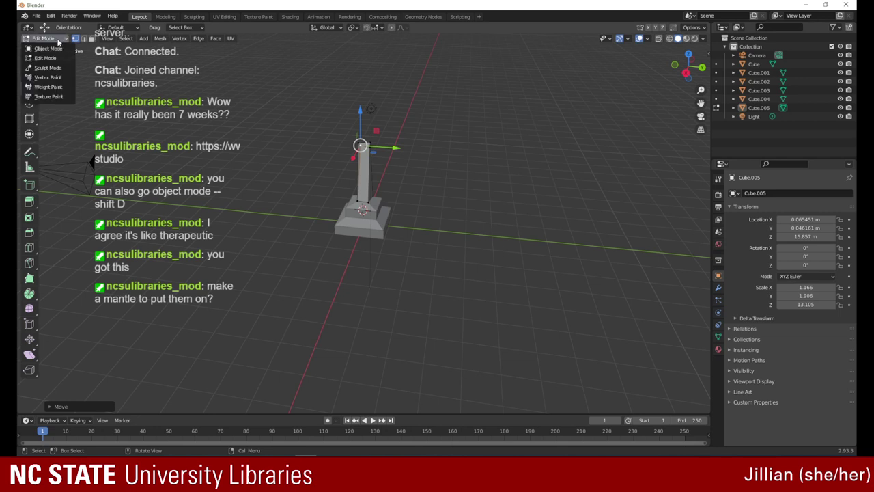
click(54, 46)
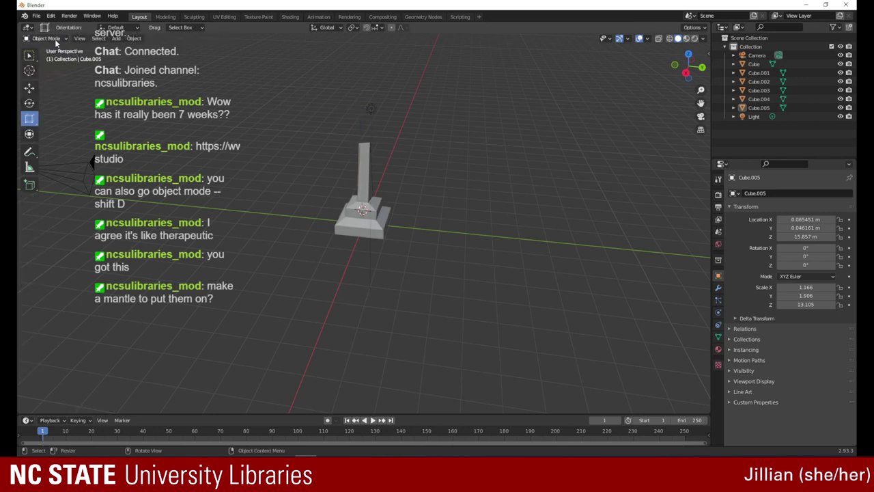
click(55, 39)
click(51, 56)
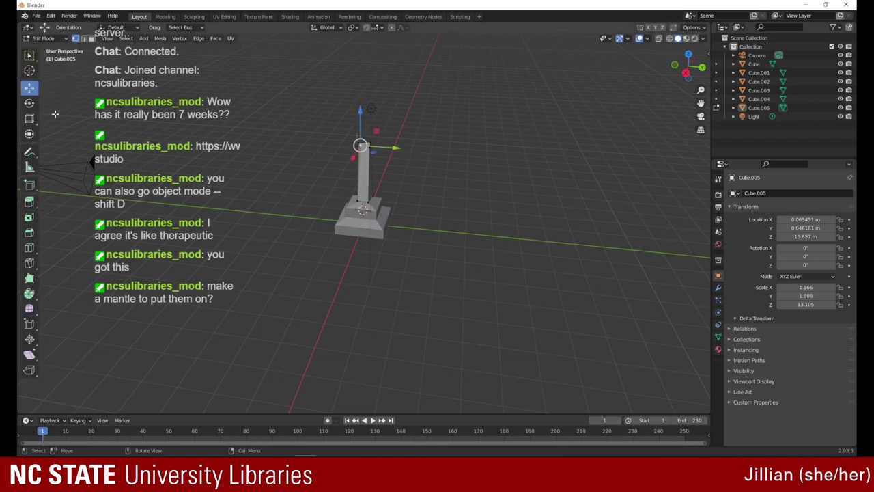
- Add a 32-vertex cylinder with N-Gon caps just above the pillar's top using the Add Cylinder tool
click(29, 204)
click(30, 188)
drag(30, 191, 85, 222)
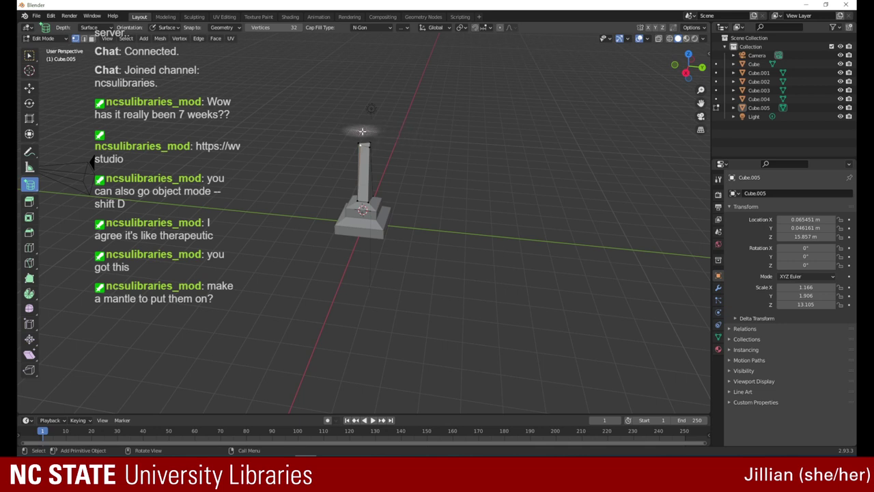
drag(364, 130, 372, 144)
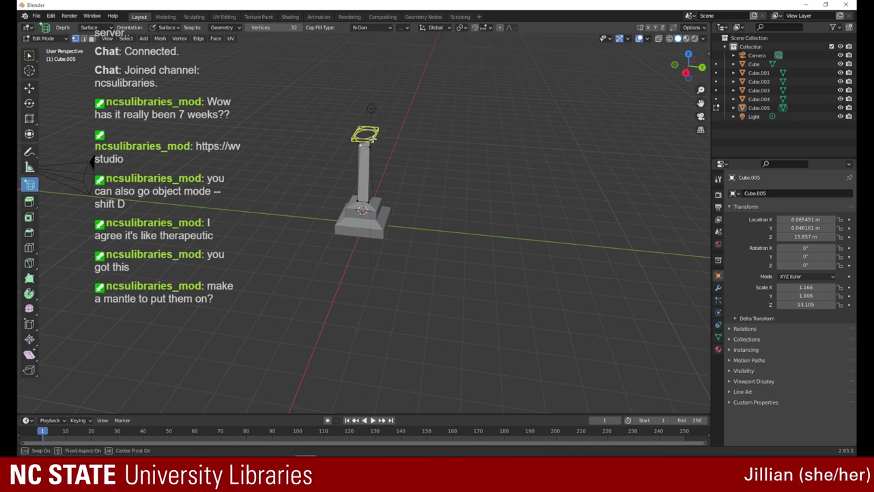
click(376, 132)
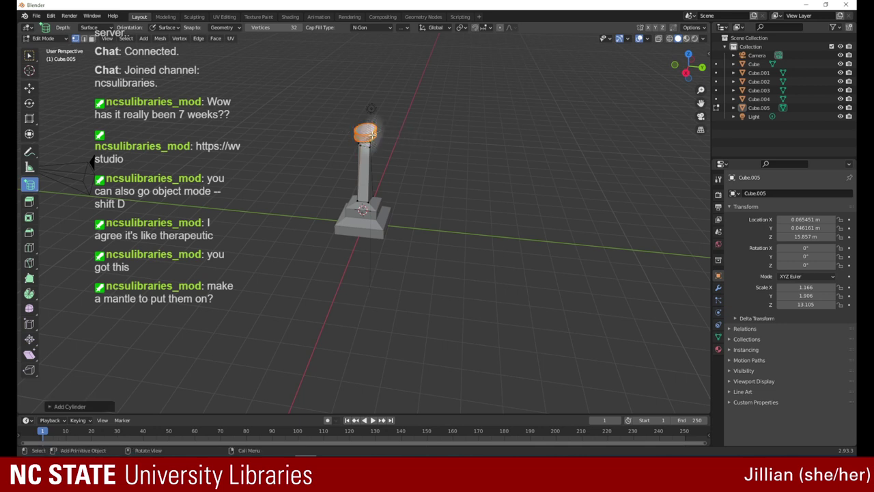
- In Object Mode, select the pillar with its cylinder, check the cylinder's placement from another side, and clear the selection
click(45, 38)
click(51, 30)
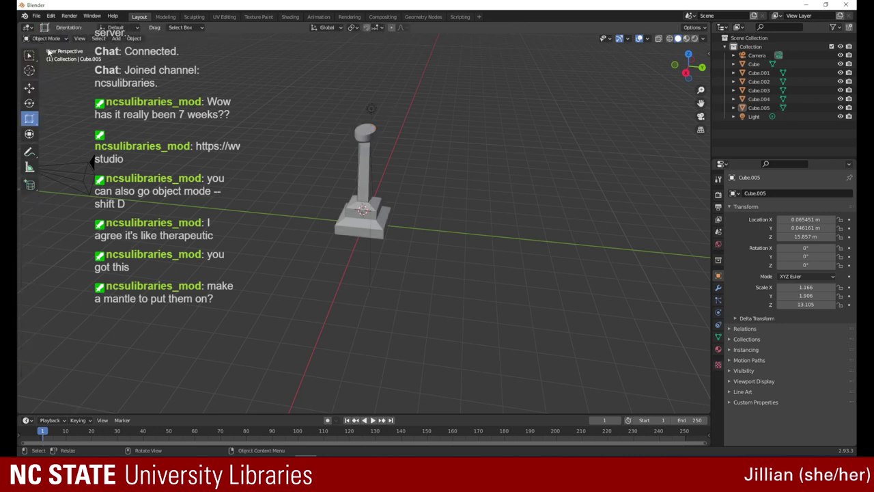
click(29, 87)
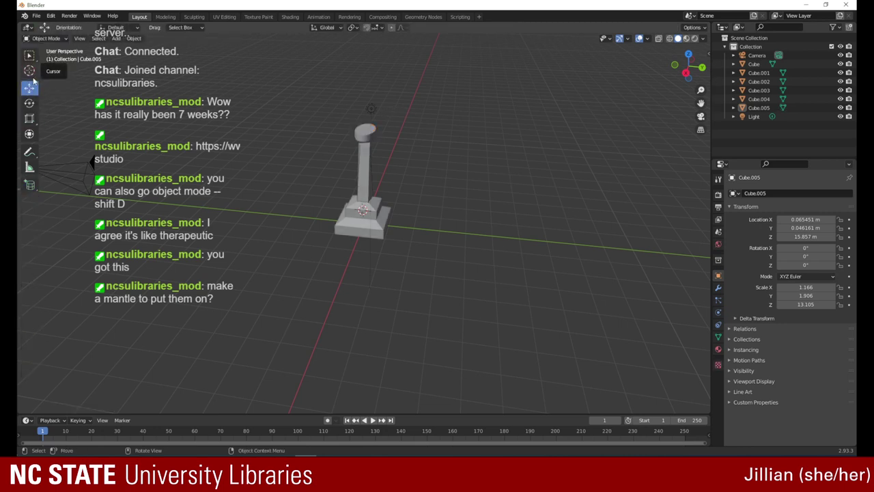
click(370, 131)
drag(686, 67, 778, 62)
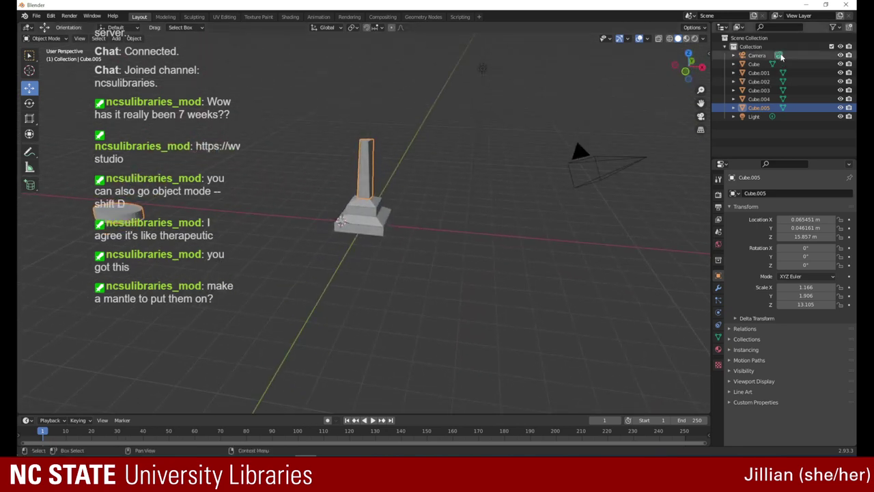
click(174, 199)
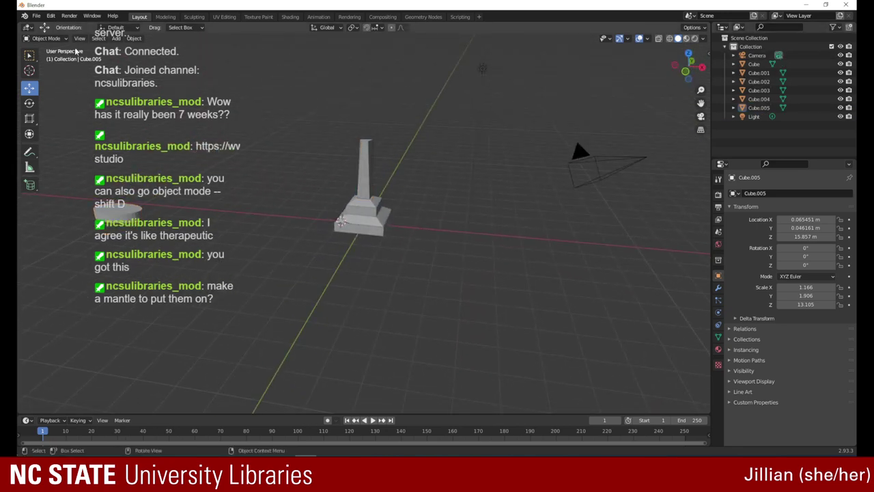
- In Edit Mode, box-select the cylinder's vertices after orbiting to see it beside the pillar
click(45, 39)
click(55, 58)
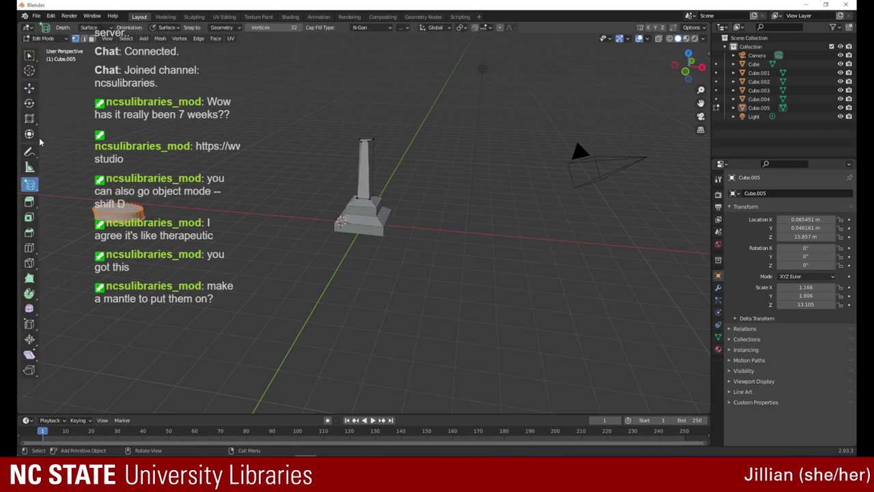
click(29, 277)
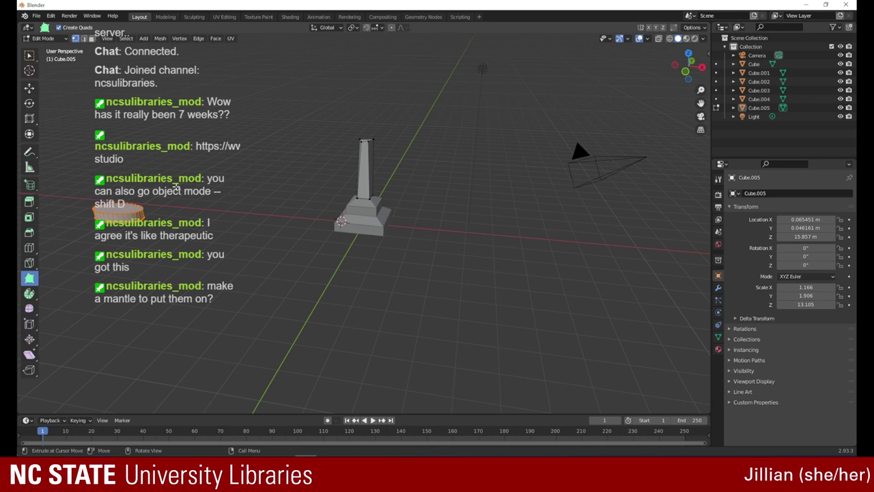
scroll(691, 101, up, 3)
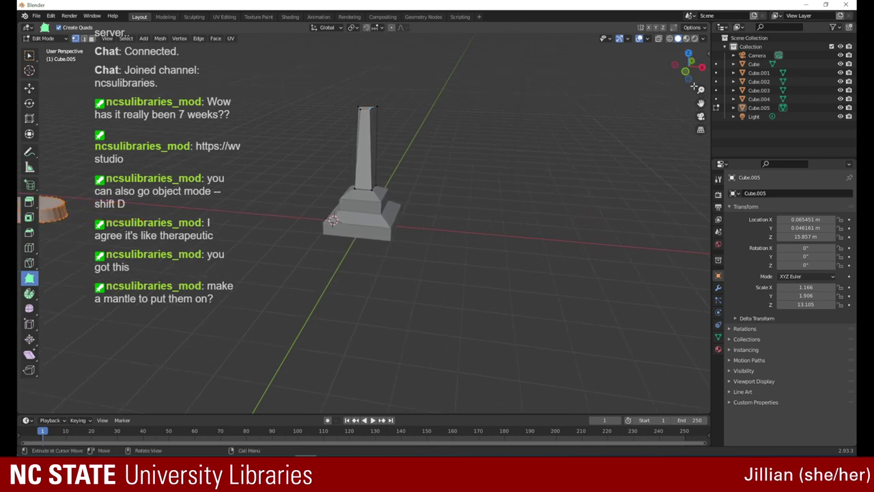
drag(692, 81, 624, 61)
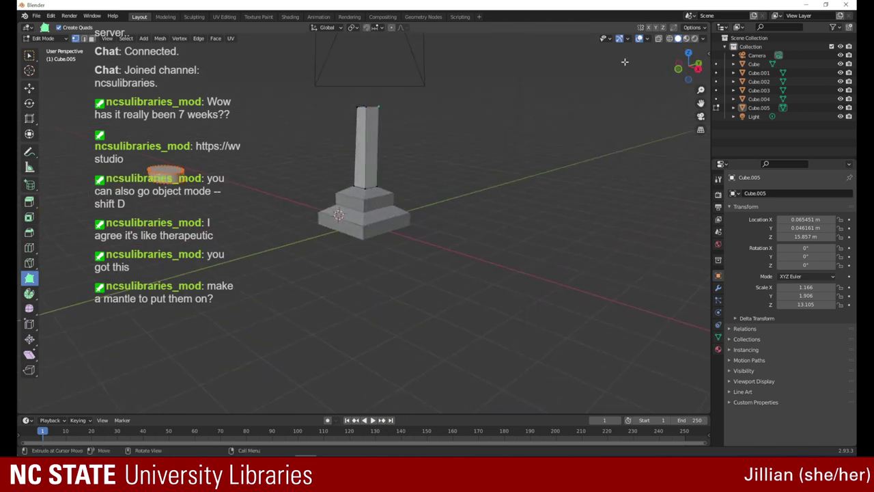
click(30, 54)
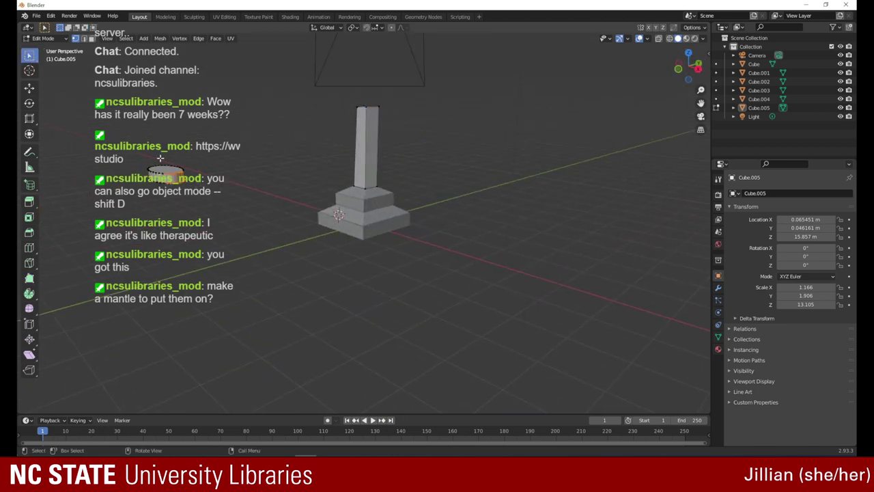
drag(142, 164, 185, 179)
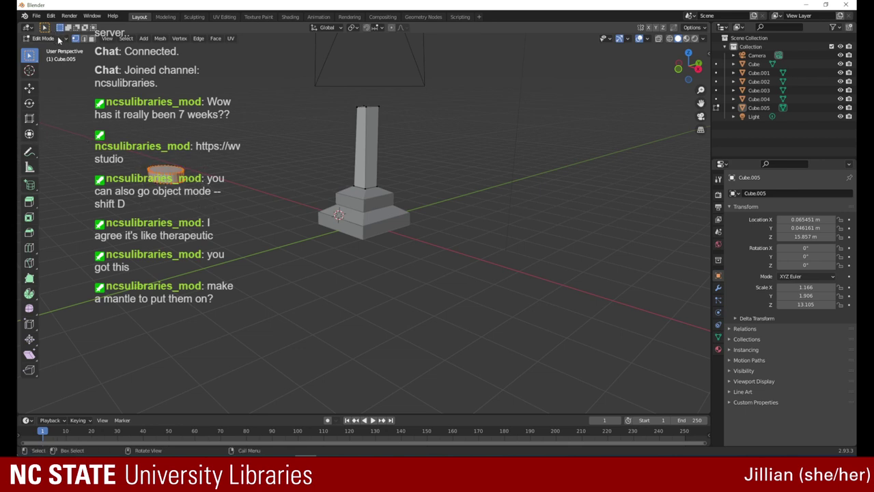
- Return to Object Mode and select the pillar together with its cylinder
click(59, 40)
click(60, 52)
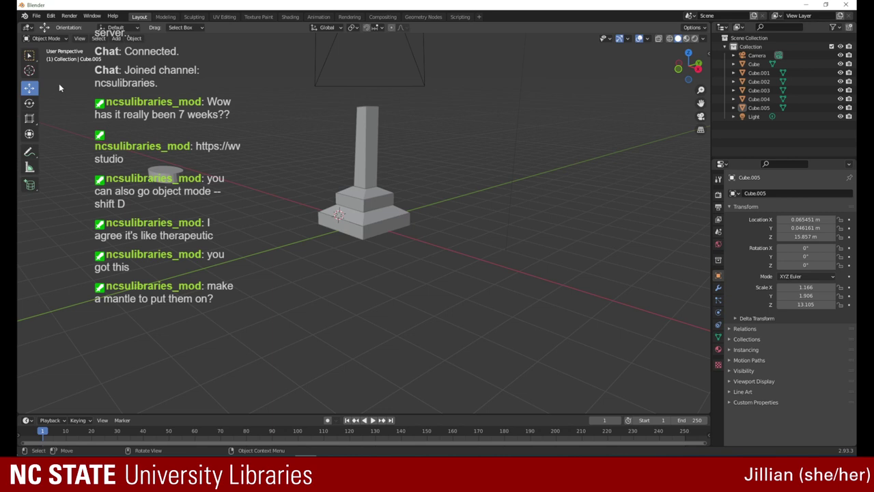
click(166, 177)
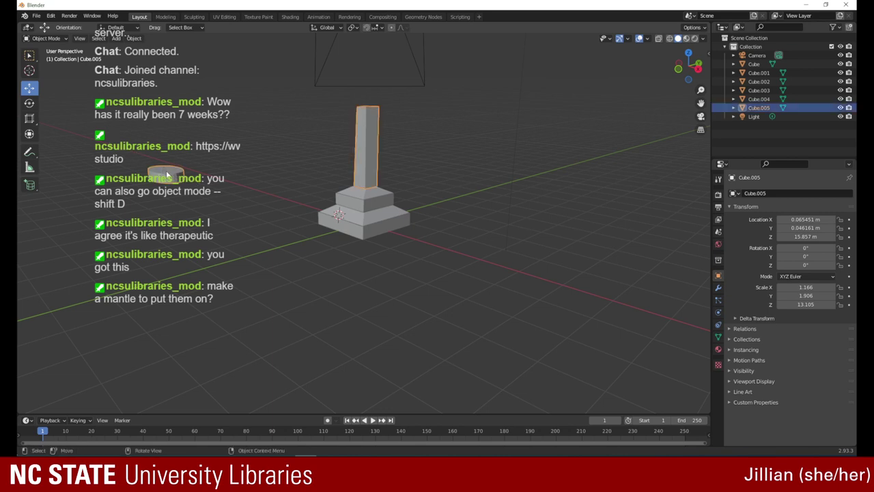
- Undo the recent selections and mode changes back through the addition of the cylinder
click(51, 16)
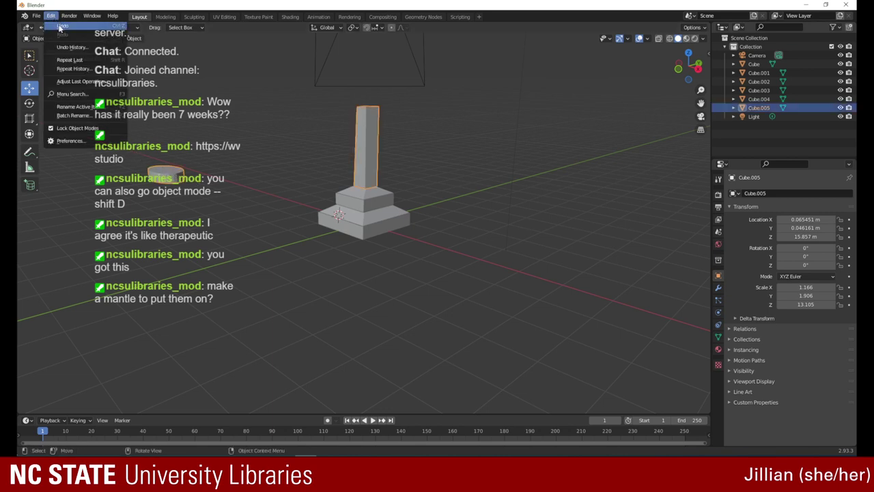
click(63, 27)
click(45, 38)
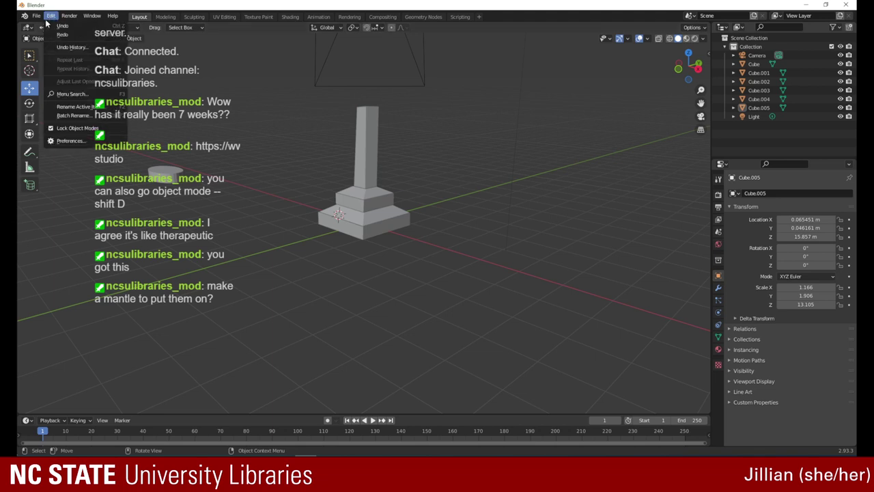
click(49, 63)
click(50, 17)
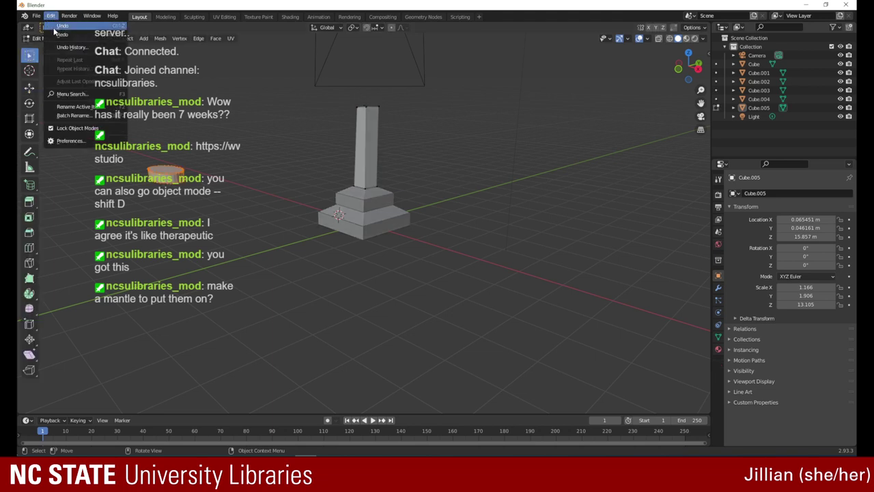
click(50, 16)
click(50, 16)
click(61, 26)
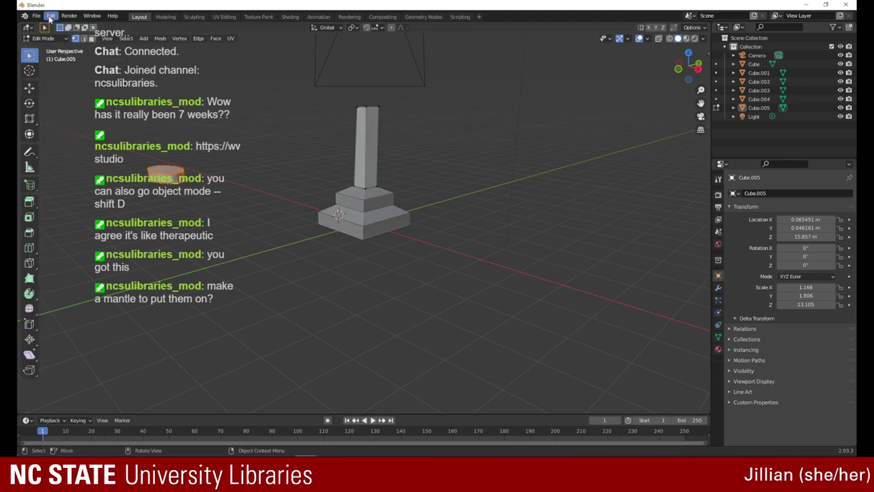
click(52, 18)
click(60, 26)
click(53, 16)
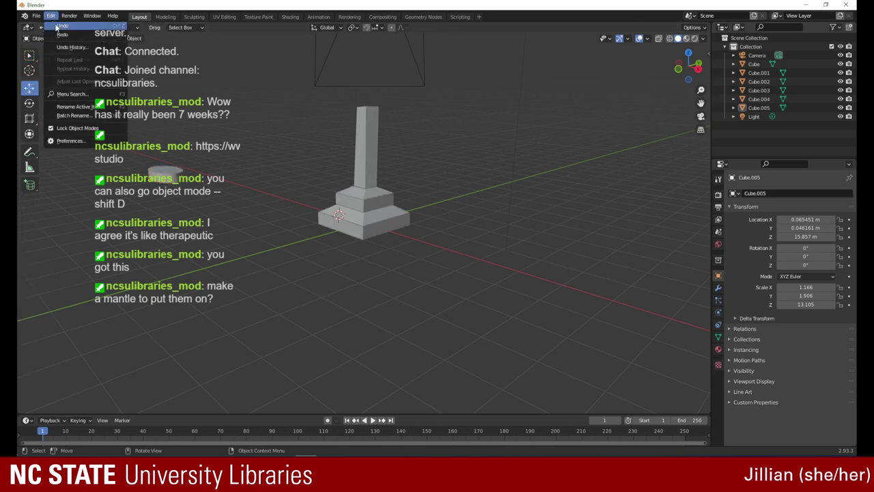
click(60, 26)
click(52, 17)
click(51, 17)
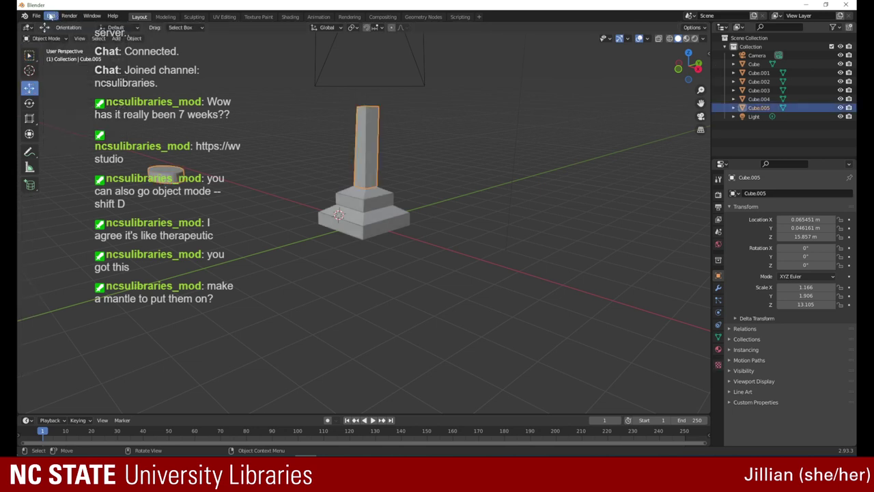
click(52, 17)
click(55, 25)
click(52, 17)
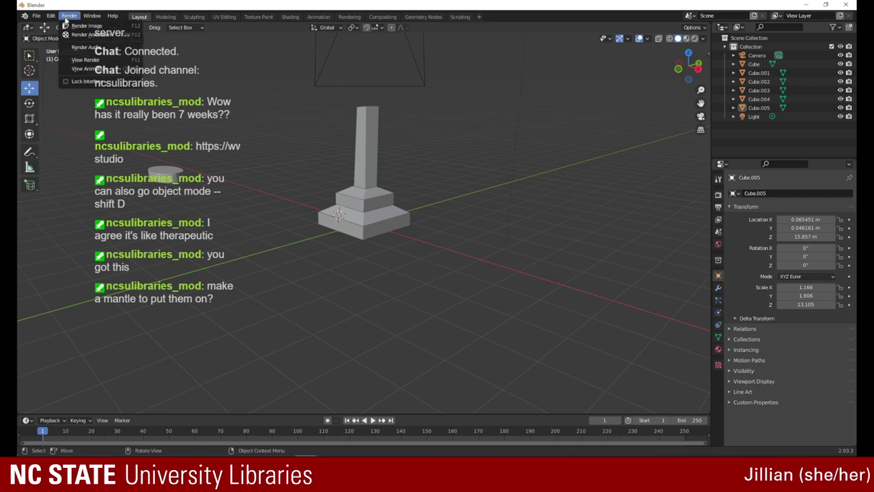
click(57, 26)
click(52, 17)
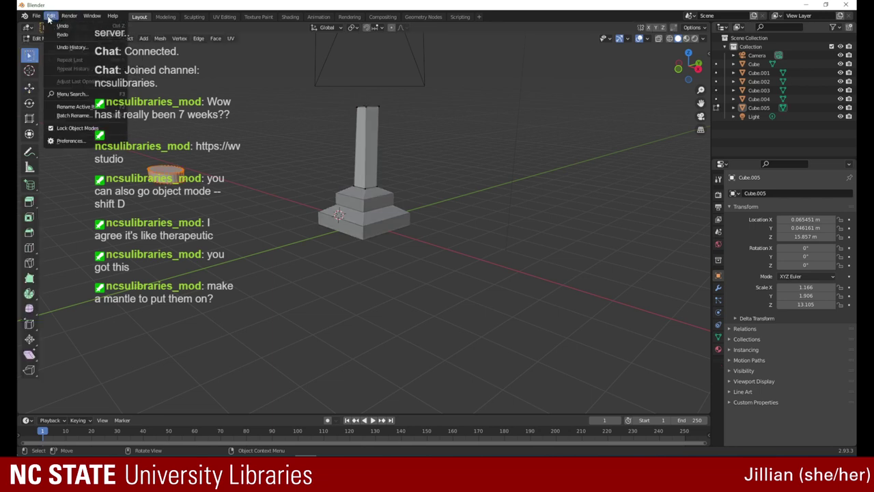
click(58, 26)
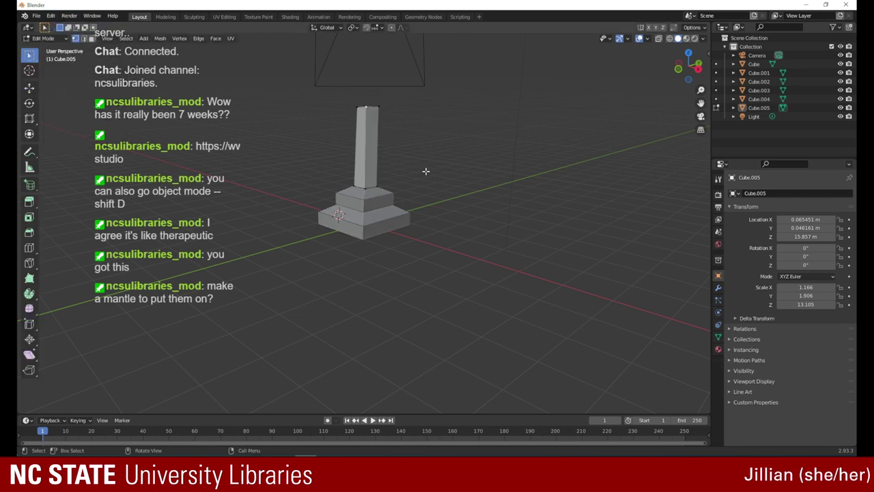
- Return to Object Mode and check the pillar and its stepped base from a higher angle
click(43, 39)
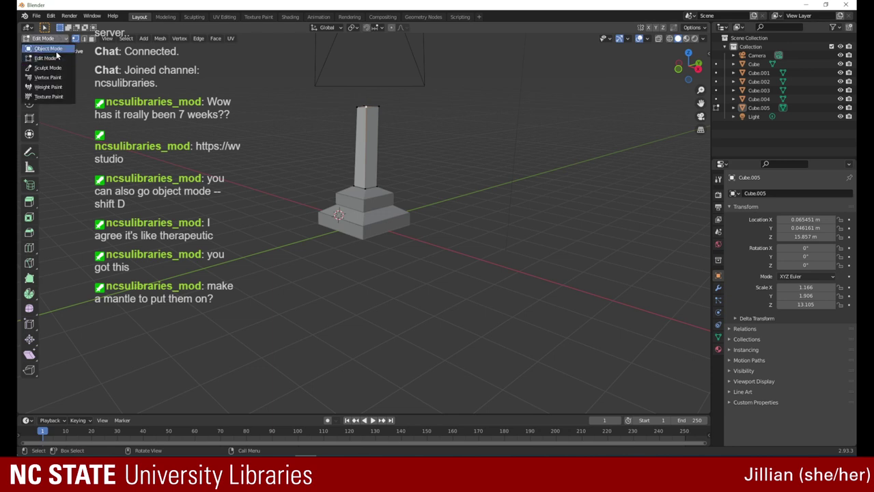
click(58, 46)
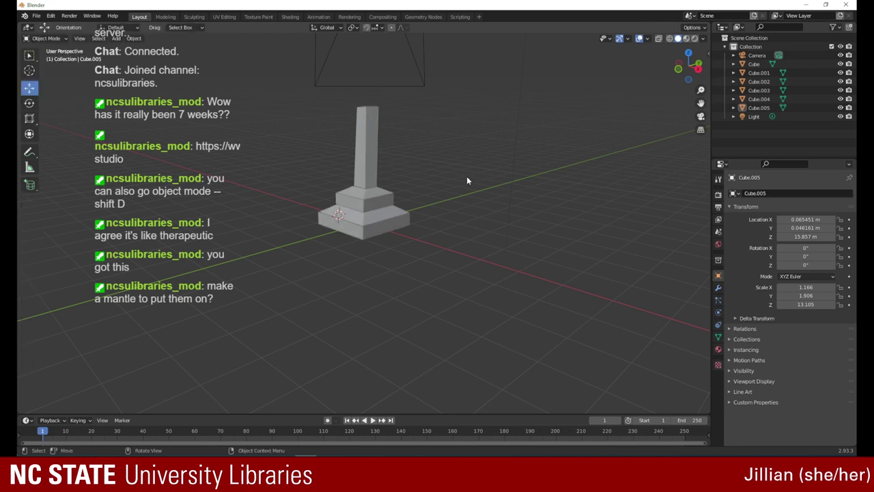
drag(683, 67, 667, 99)
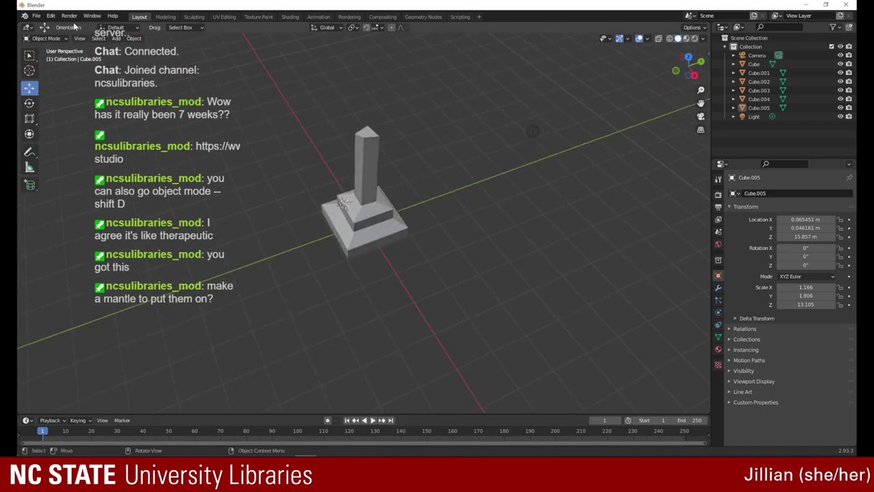
- In Edit Mode, duplicate the pillar's selected vertex, place the copy well away from the pillar, and check its position from other angles
click(46, 38)
click(53, 58)
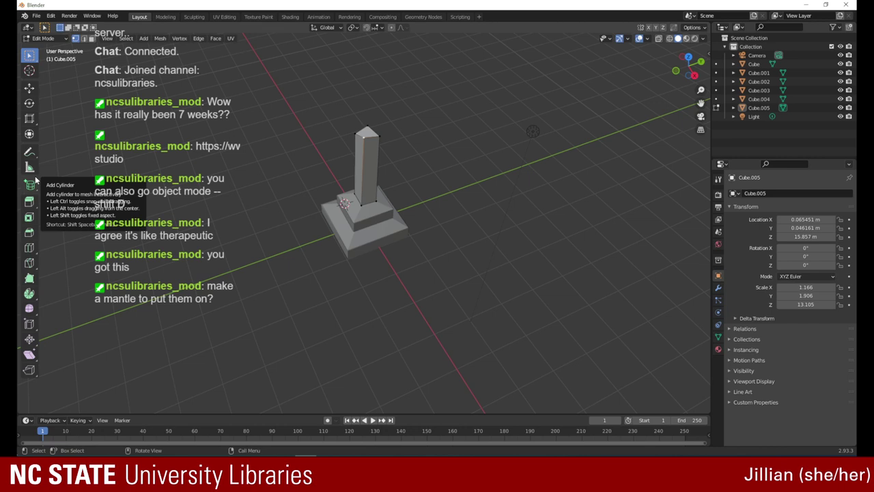
key(shift+d)
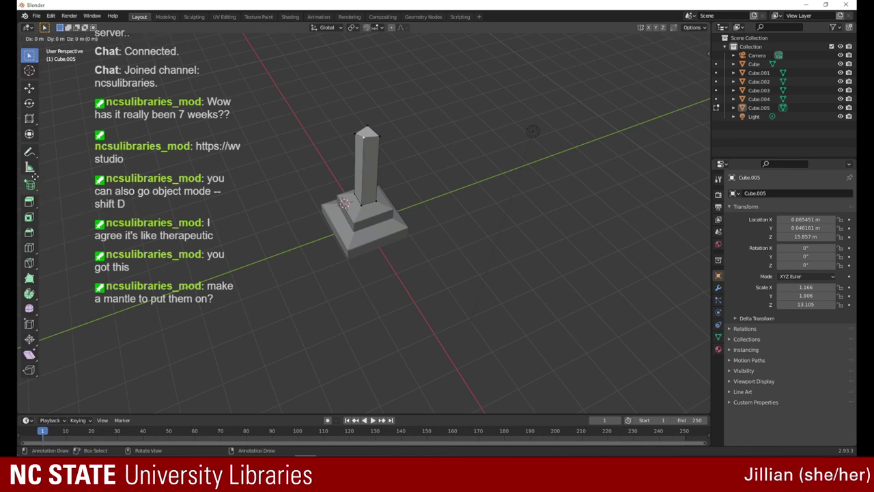
click(601, 117)
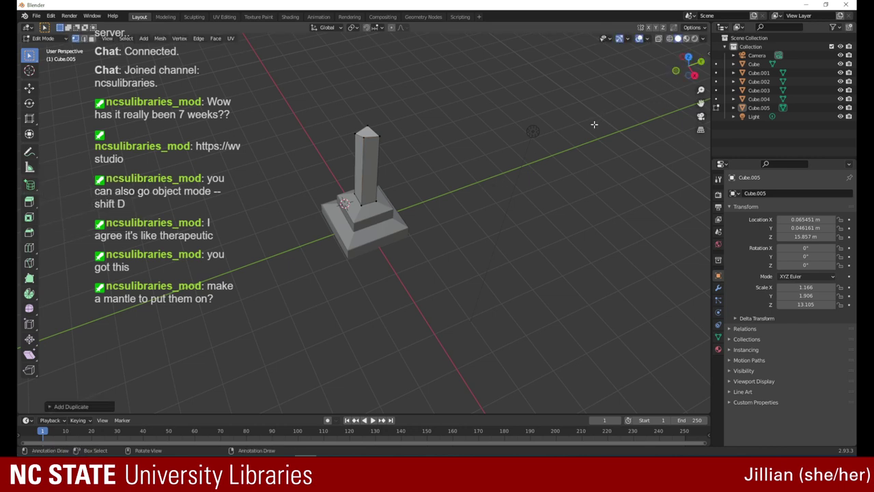
drag(688, 80, 696, 109)
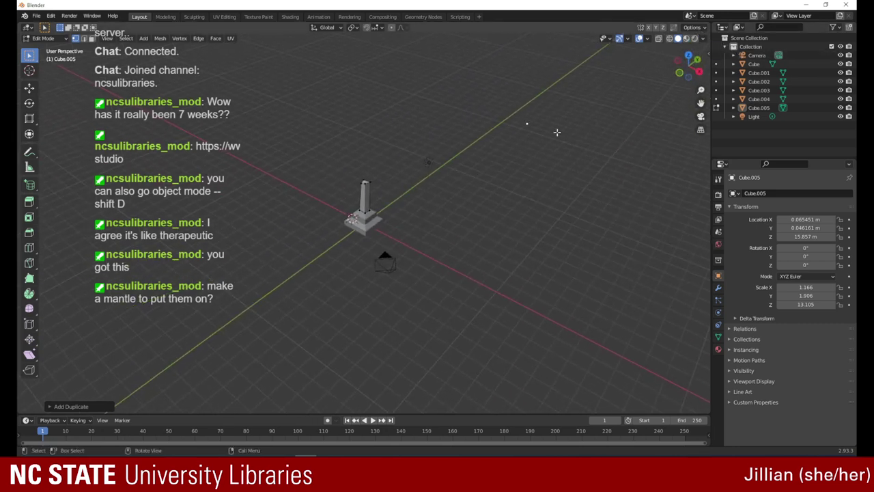
click(525, 126)
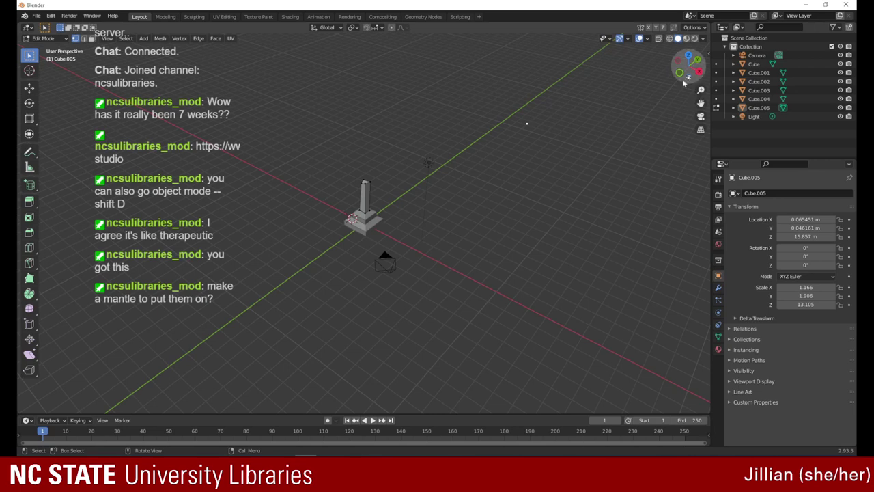
drag(691, 69, 566, 202)
drag(688, 68, 756, 72)
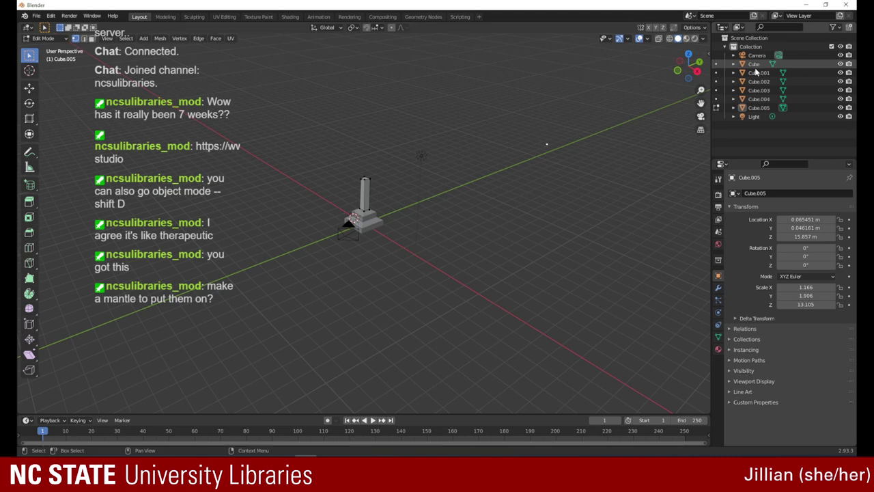
- Duplicate the loose vertex once more, place the copy farther from the pillar with the Add Cylinder tool active, and clear the selection
click(30, 184)
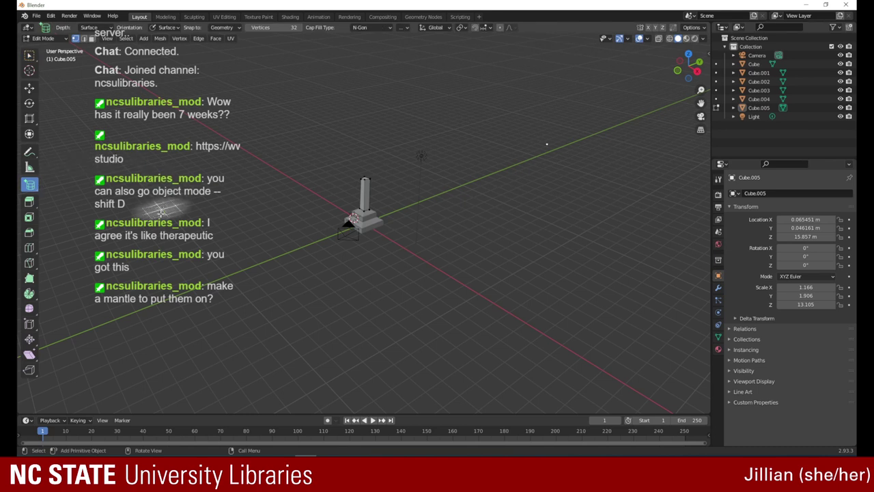
click(220, 226)
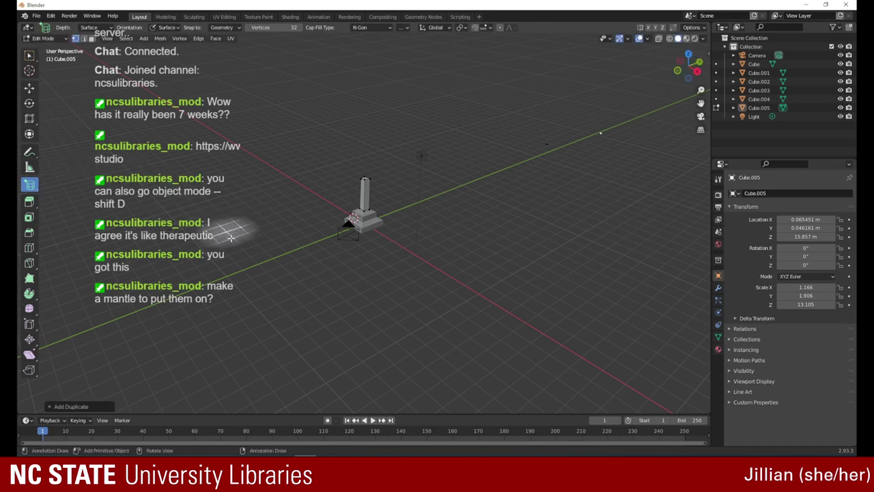
click(289, 271)
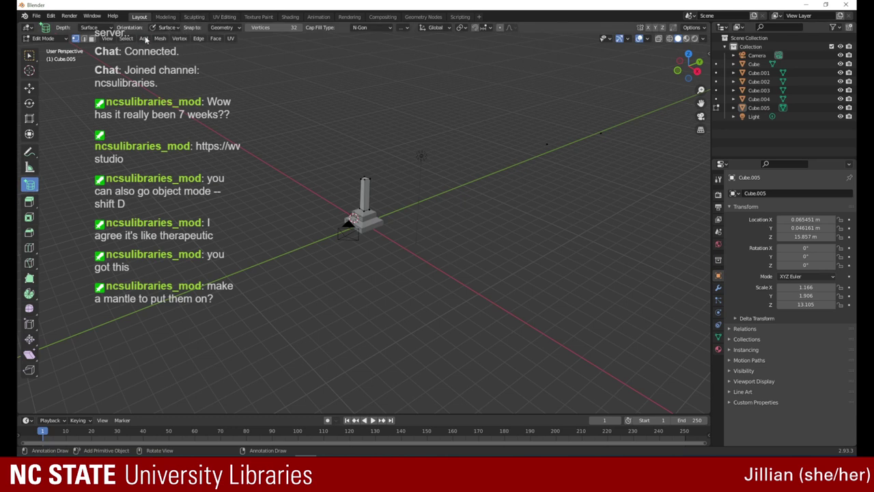
- Draw a low 32-vertex cylinder with N-Gon caps in empty space away from the pillar, and return to Object Mode
click(27, 27)
click(45, 25)
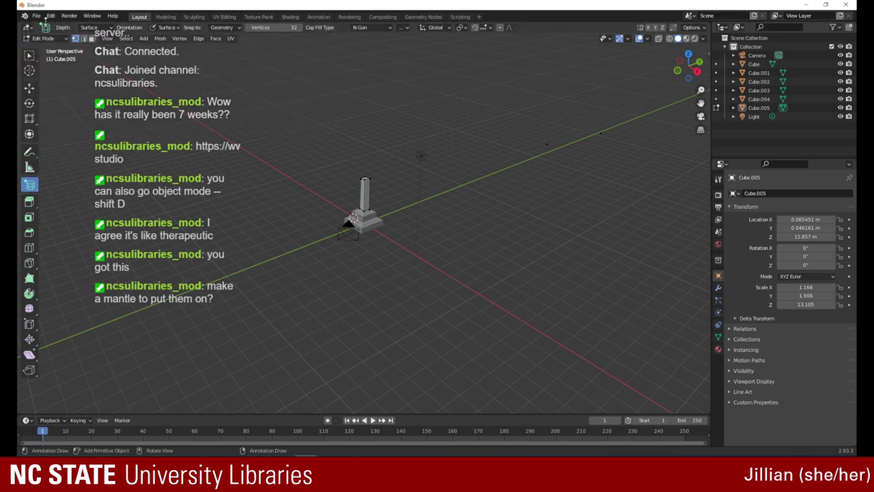
click(94, 27)
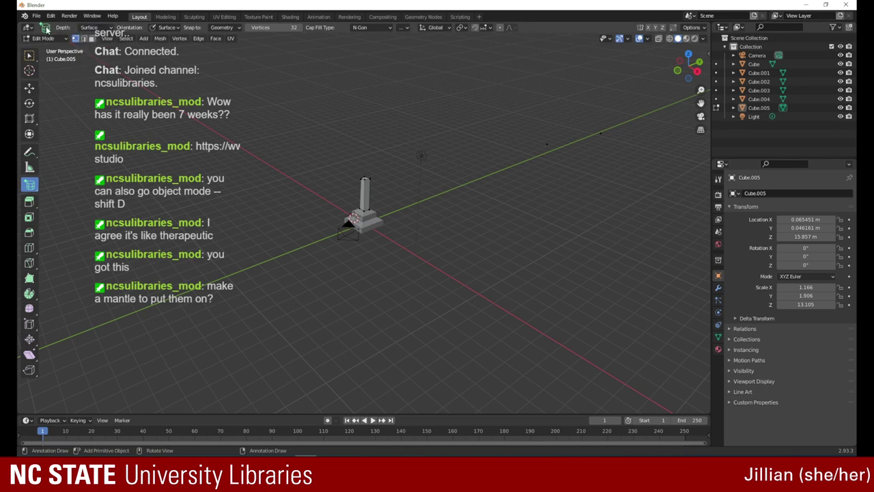
mouse_move(117, 190)
mouse_down()
mouse_move(184, 223)
mouse_move(182, 214)
mouse_up()
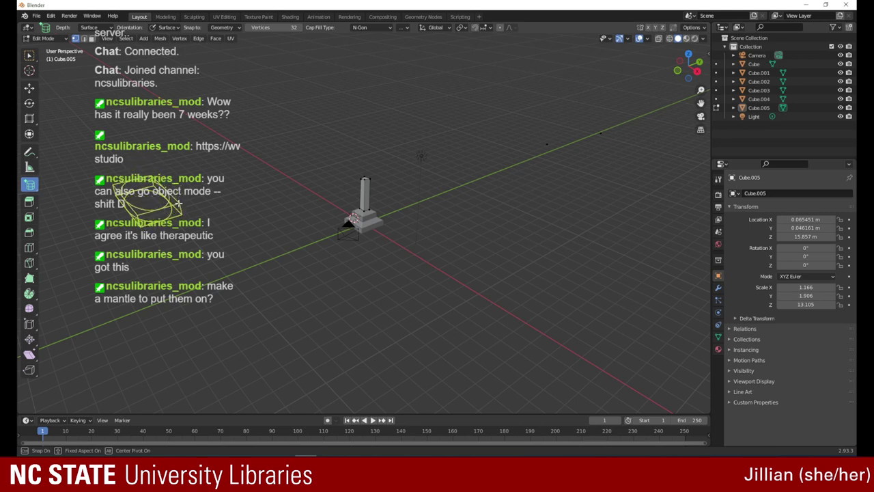
click(165, 203)
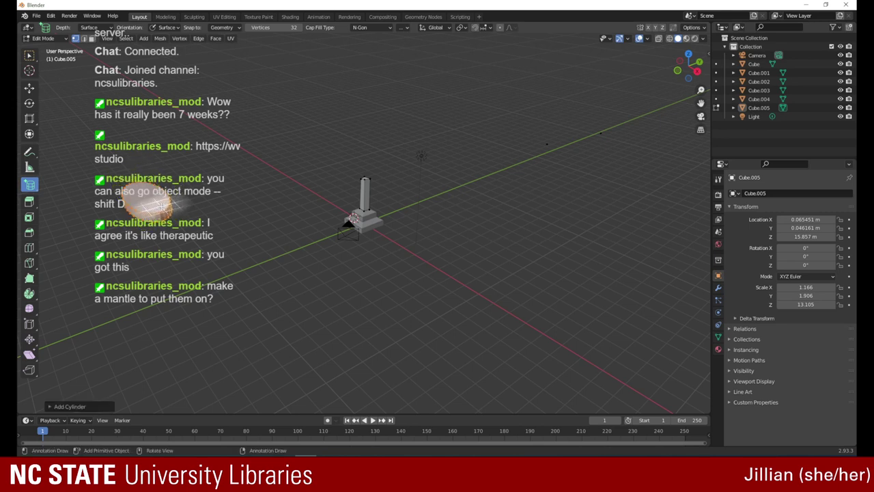
click(32, 55)
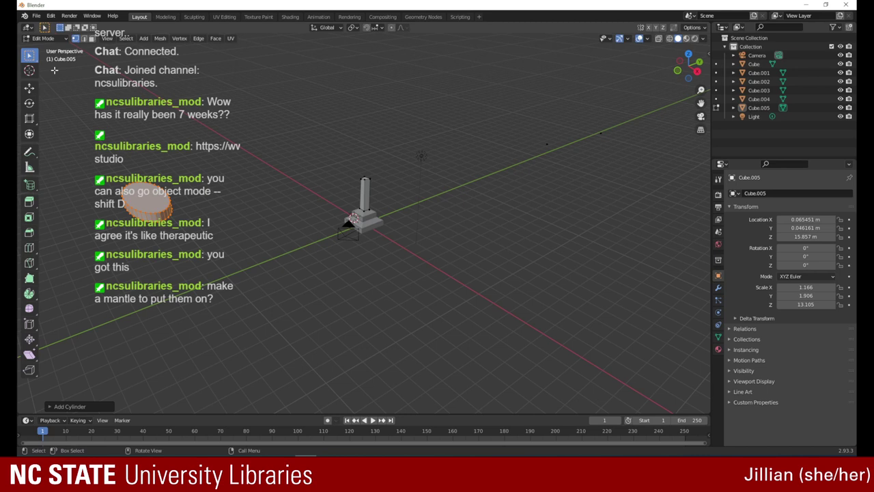
click(57, 38)
click(61, 54)
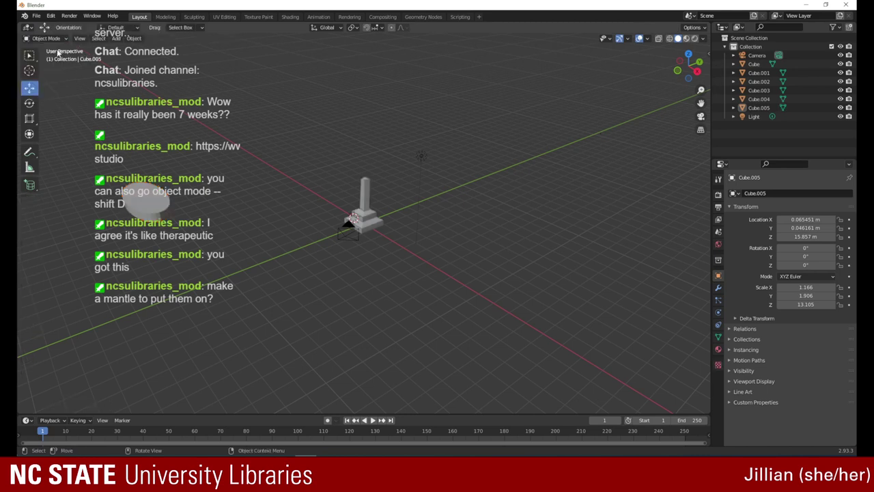
- Undo the recent edits until the low cylinder drawn within the pillar's mesh is removed
click(114, 217)
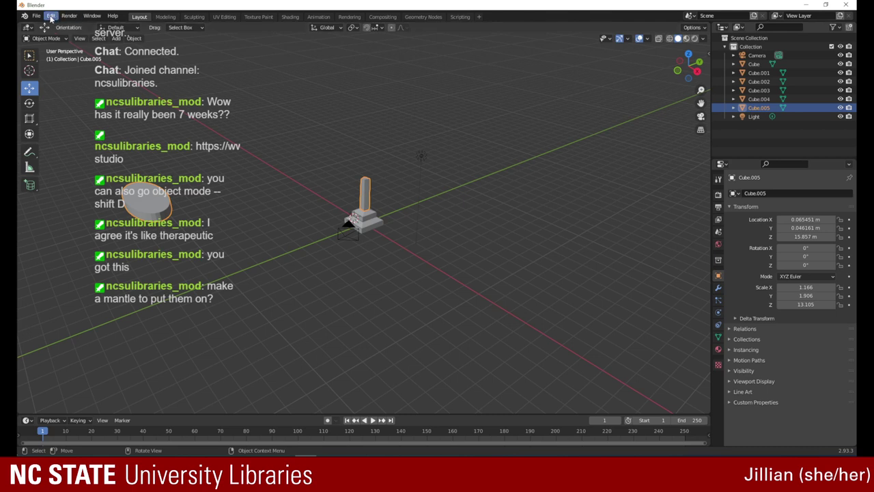
click(51, 15)
click(62, 25)
click(51, 16)
click(56, 26)
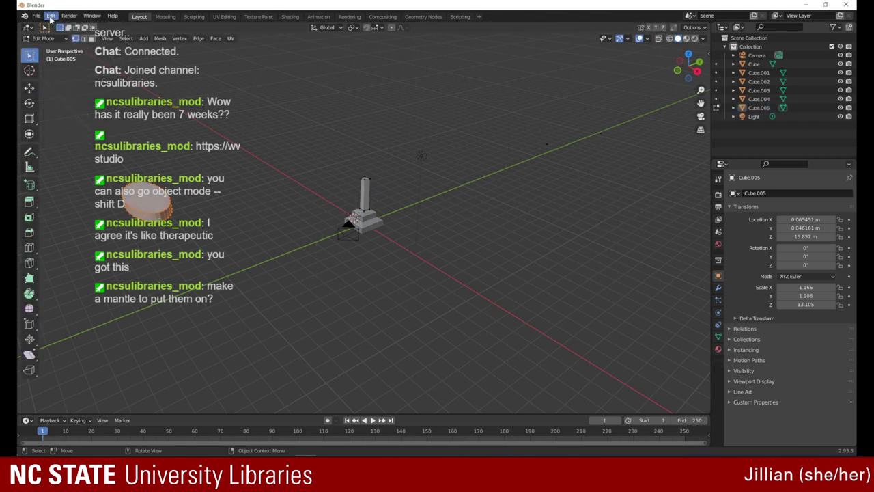
click(51, 15)
click(60, 26)
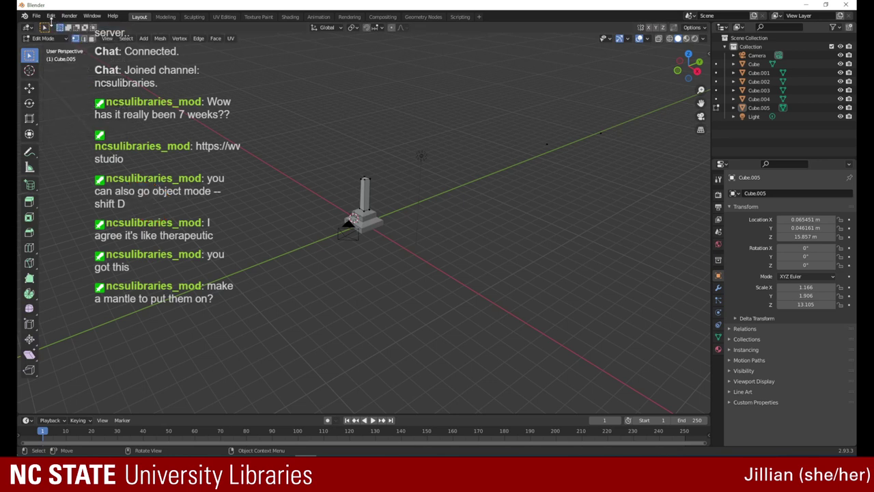
- Activate the Move tool and leave the pillar's Edit Mode for Object Mode
mouse_move(686, 67)
mouse_down()
mouse_move(767, 71)
mouse_move(682, 81)
mouse_move(701, 84)
mouse_move(701, 75)
mouse_up()
drag(654, 39, 633, 30)
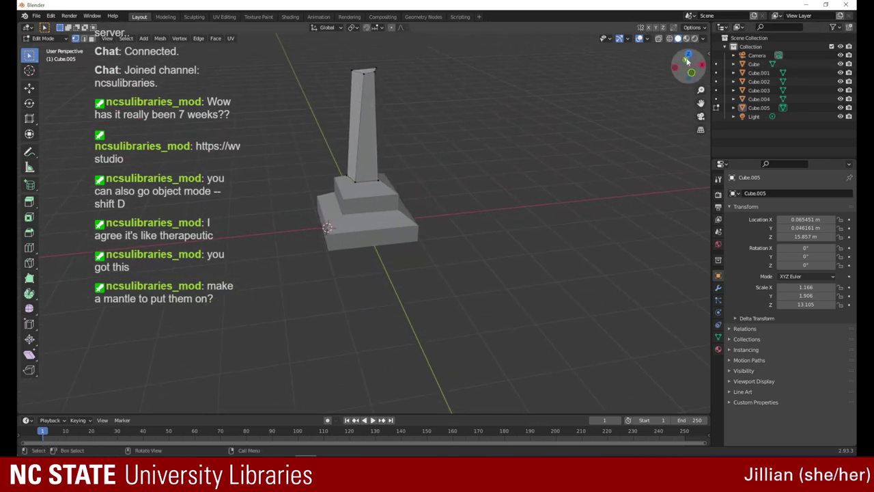
drag(687, 60, 589, 94)
drag(700, 91, 703, 130)
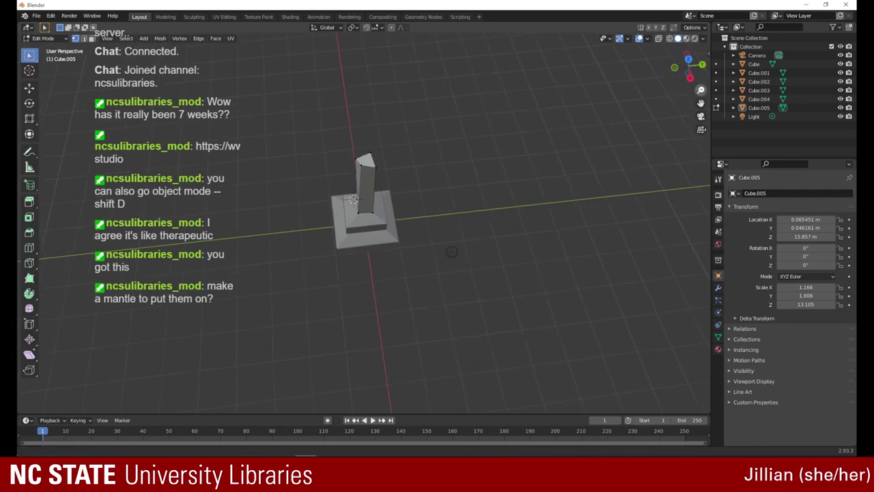
drag(687, 72, 683, 26)
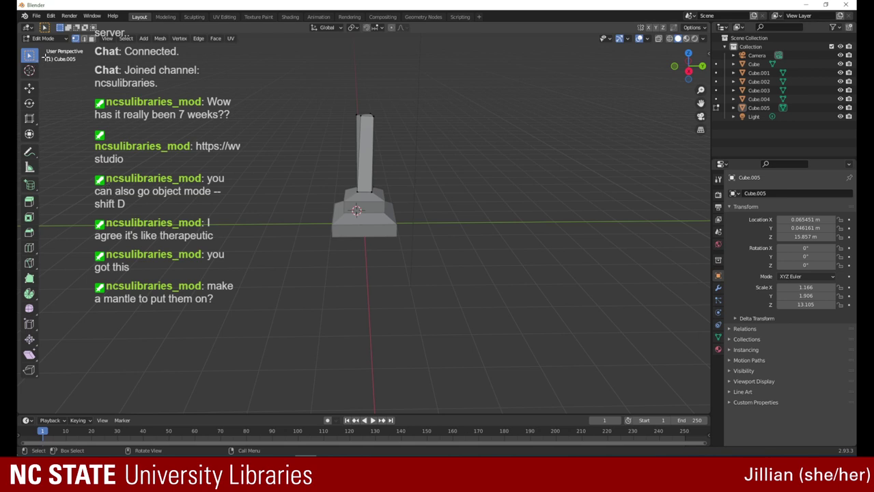
click(29, 87)
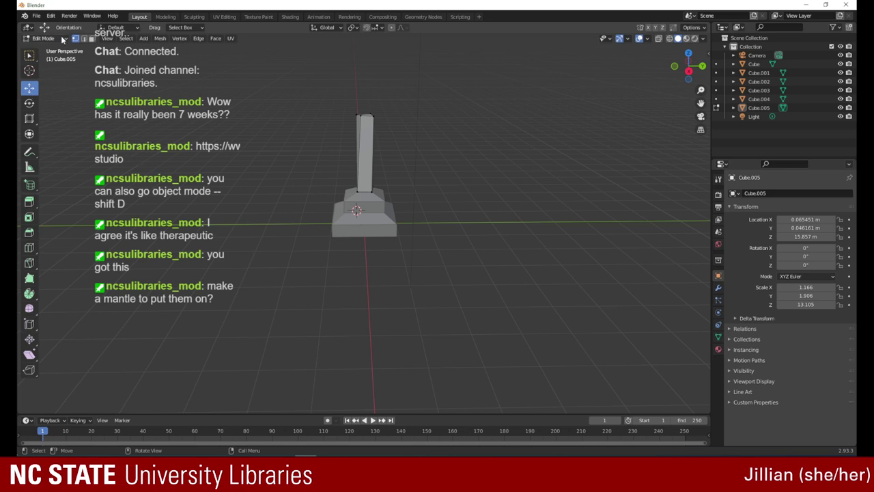
click(42, 39)
click(63, 47)
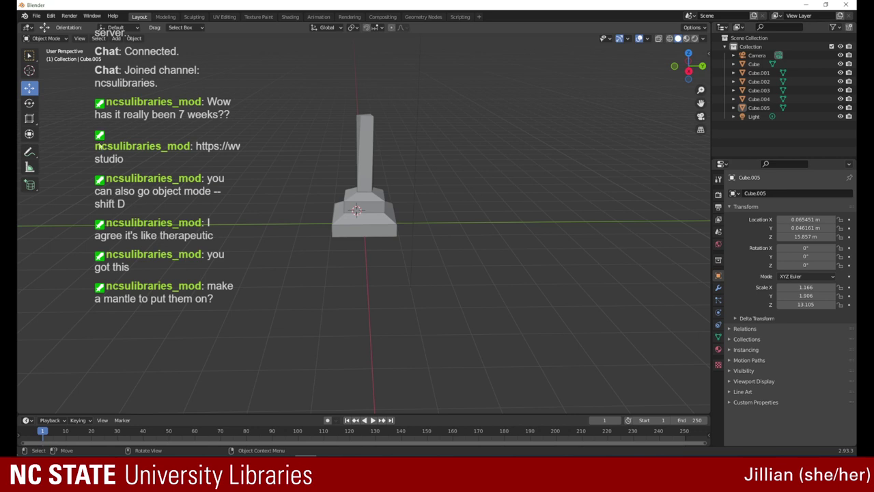
- Deselect the pillar and base pieces and make the main Collection active
click(366, 129)
click(376, 203)
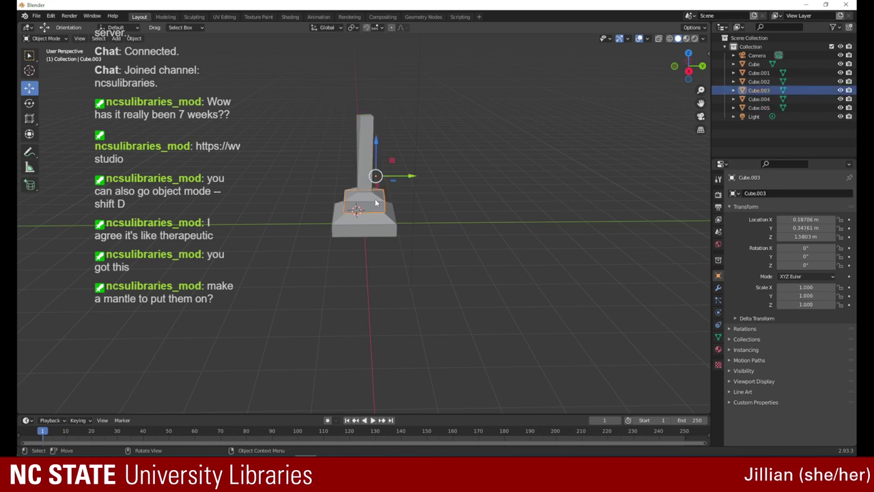
click(410, 209)
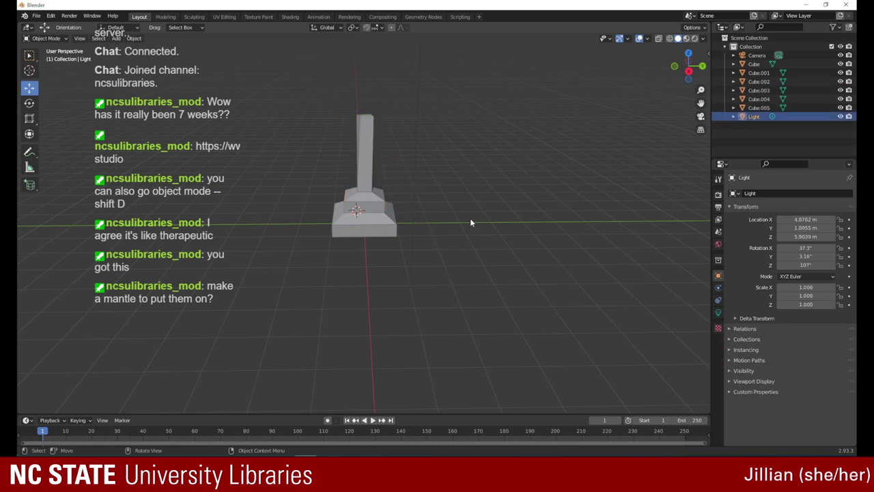
click(797, 47)
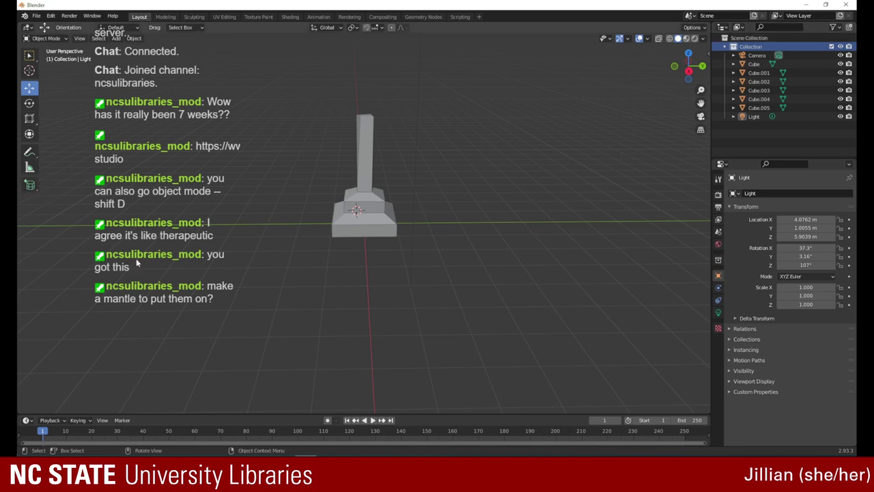
drag(149, 289, 206, 312)
- Draw a small low 32-vertex cylinder with N-Gon caps as a separate object on the floor away from the pillar
click(30, 185)
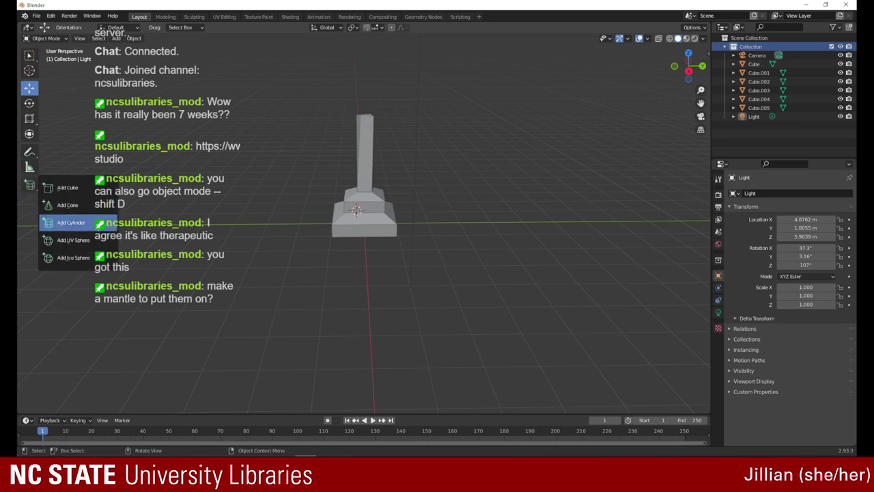
click(97, 229)
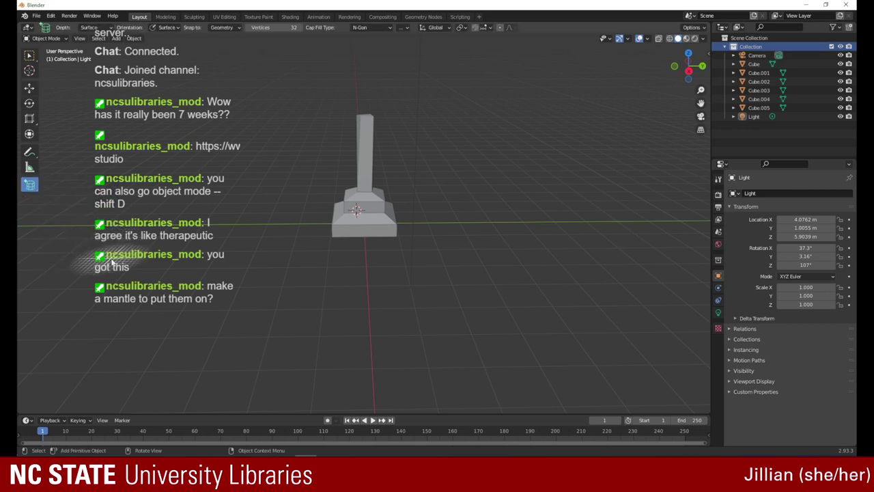
drag(111, 260, 132, 267)
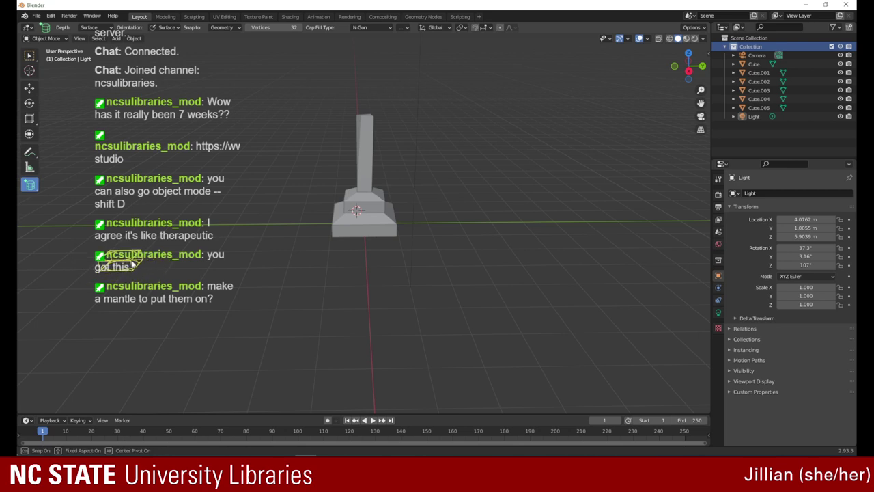
click(132, 260)
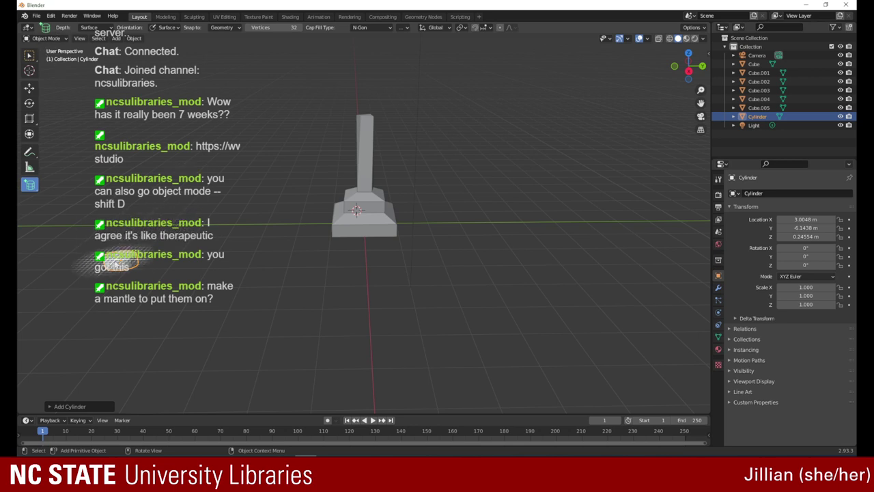
click(35, 55)
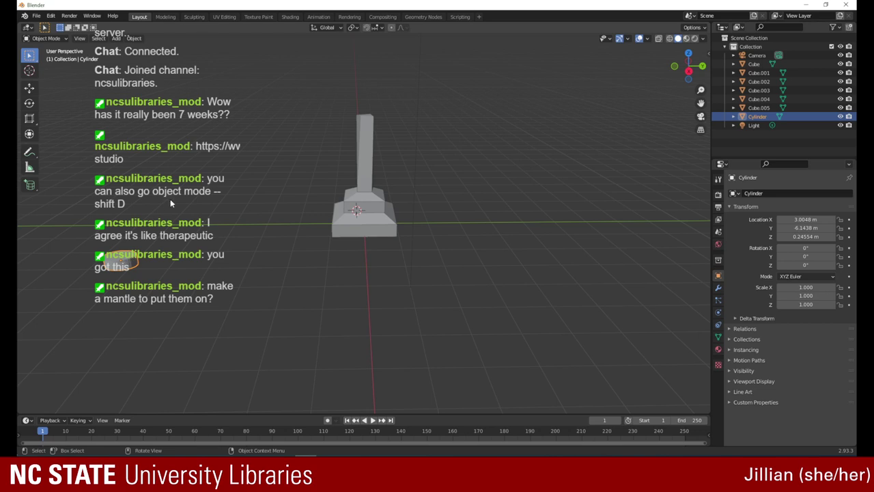
- Raise the cylinder to about Z 4.41 m and move it across toward the pillar, to about X 1.70 m and Y 0.60 m
drag(688, 67, 687, 137)
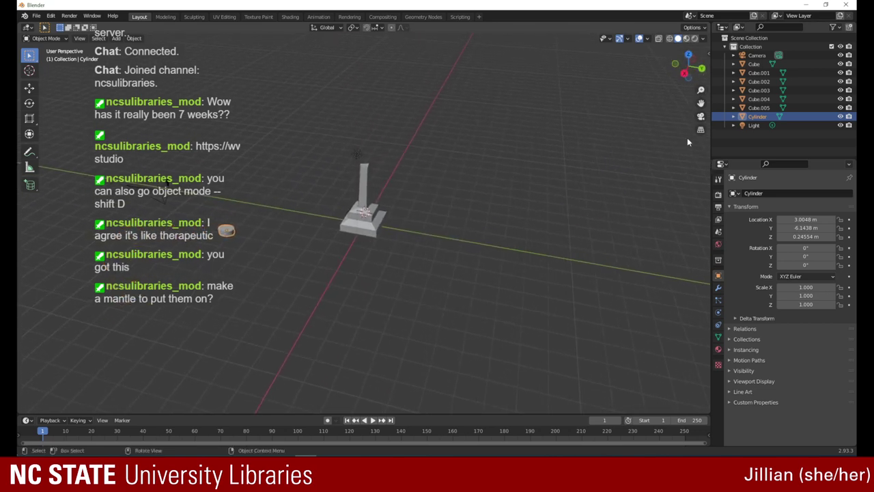
click(236, 232)
click(29, 88)
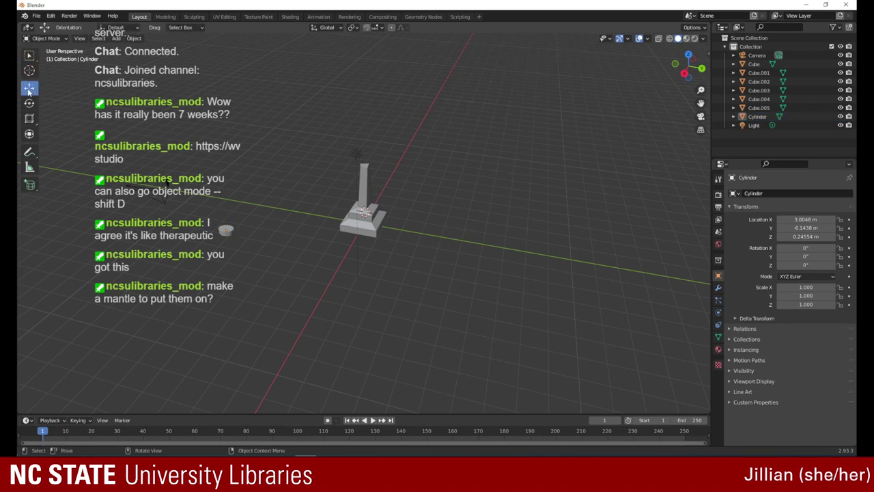
click(226, 230)
drag(223, 204, 217, 168)
drag(247, 198, 321, 155)
drag(299, 185, 389, 164)
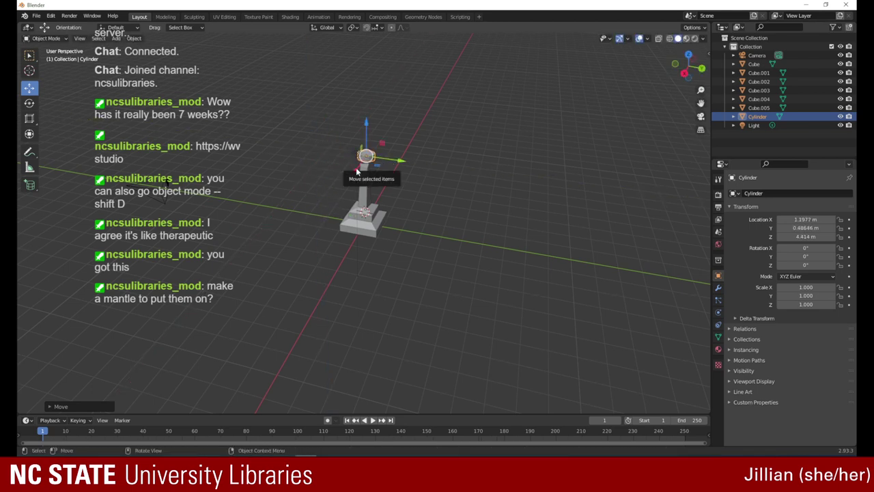
drag(355, 171, 406, 167)
- Center the raised cylinder over the pillar, close to X 0 m and at about Y 0.02 m
drag(689, 71, 665, 56)
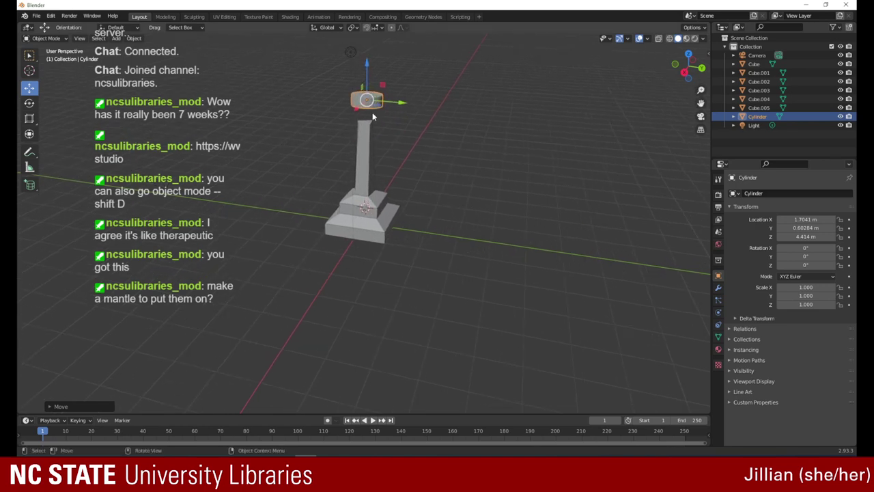
drag(405, 104, 402, 104)
drag(686, 68, 588, 65)
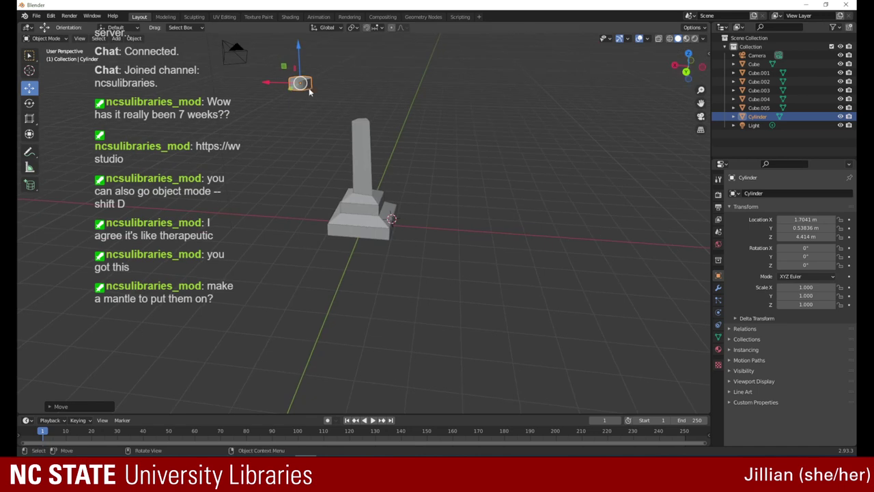
drag(266, 87, 326, 87)
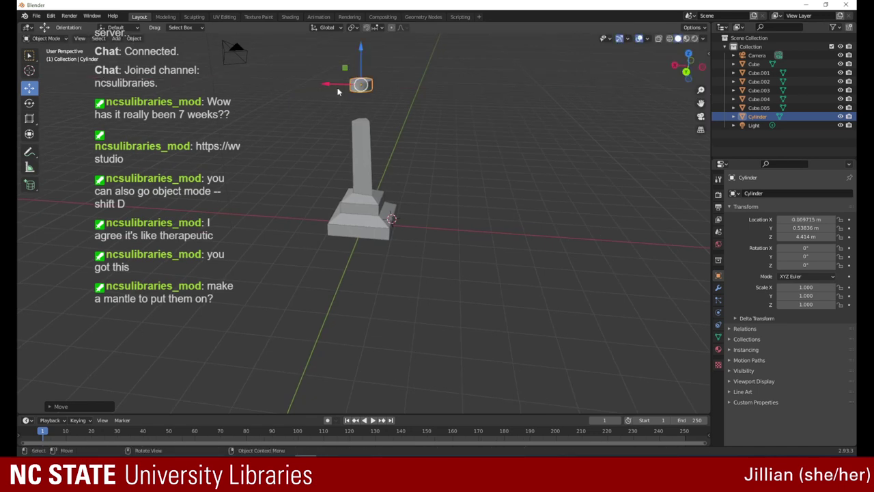
drag(686, 71, 547, 70)
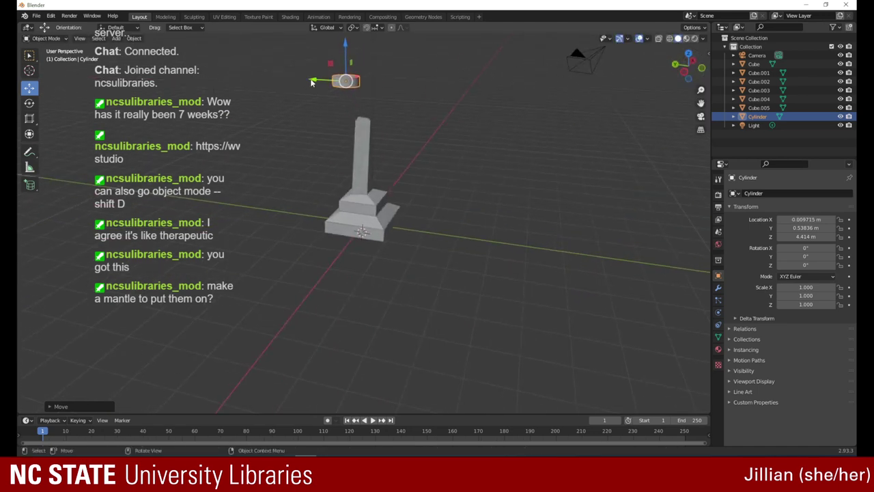
drag(316, 84, 333, 85)
- Lower the cylinder onto the pillar's top at about Z 3.54 m and nudge it along X to about 0.04 m
drag(686, 66, 594, 51)
drag(363, 47, 369, 91)
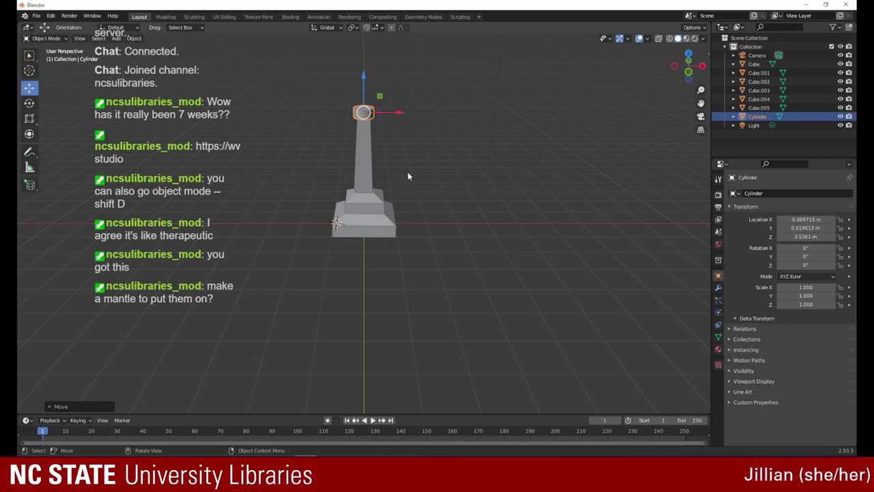
drag(400, 114, 404, 113)
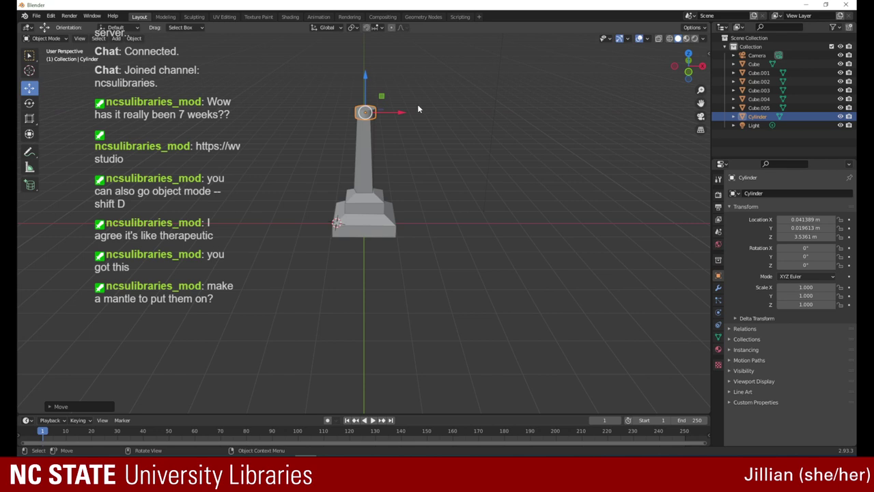
- Scale the cylinder down with the scale cage to about 0.690 in X and 0.588 in Y to suit the pillar's top
click(31, 118)
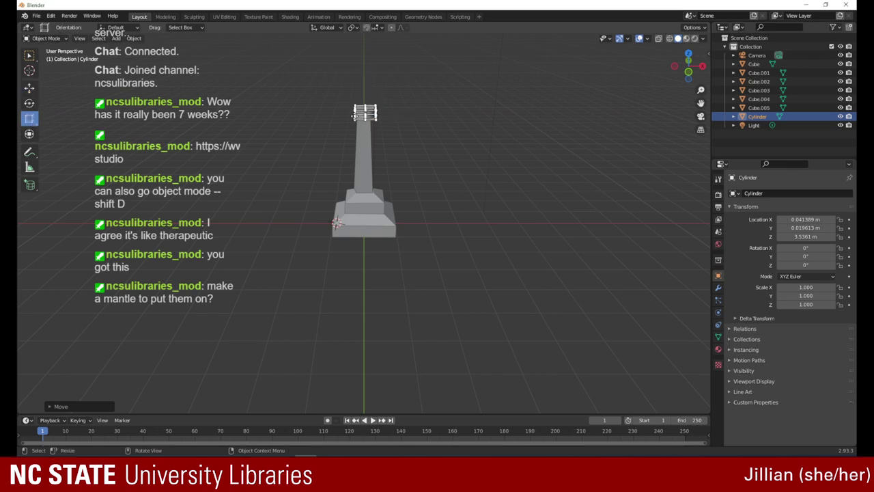
drag(360, 116, 375, 110)
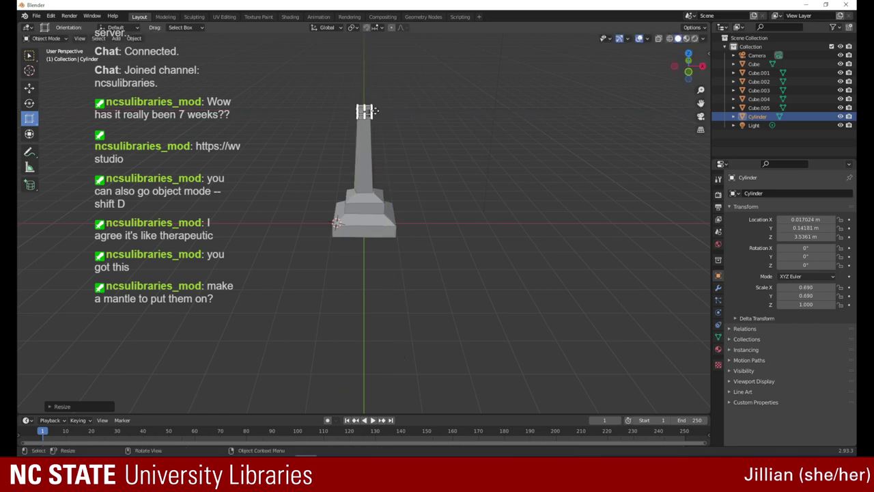
drag(682, 65, 579, 116)
drag(377, 178, 374, 177)
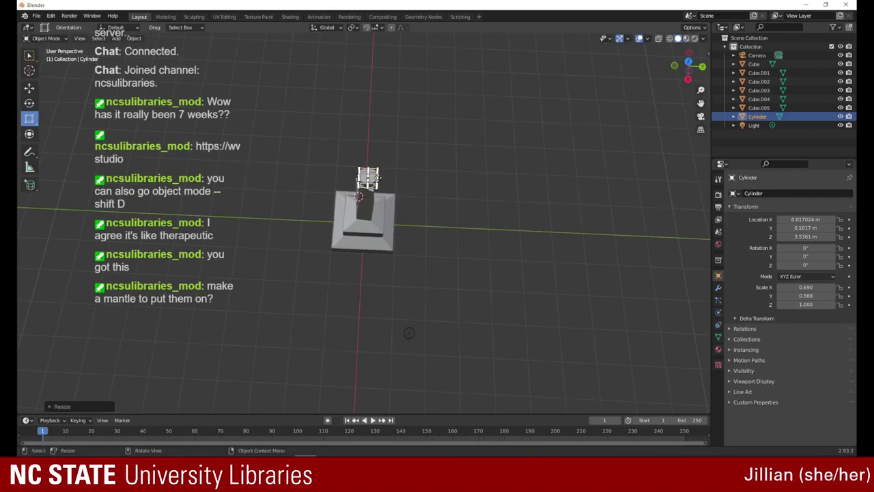
- In Edit Mode, nudge the cylinder's whole mesh along X, Y and Z to center it on the pillar's top
click(63, 39)
click(62, 59)
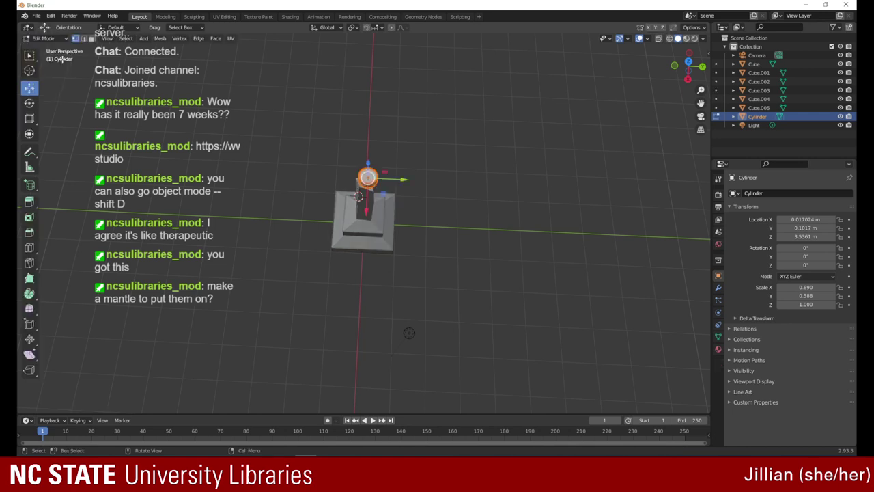
drag(366, 210, 367, 214)
drag(403, 183, 399, 183)
drag(689, 78, 698, 20)
drag(366, 79, 367, 80)
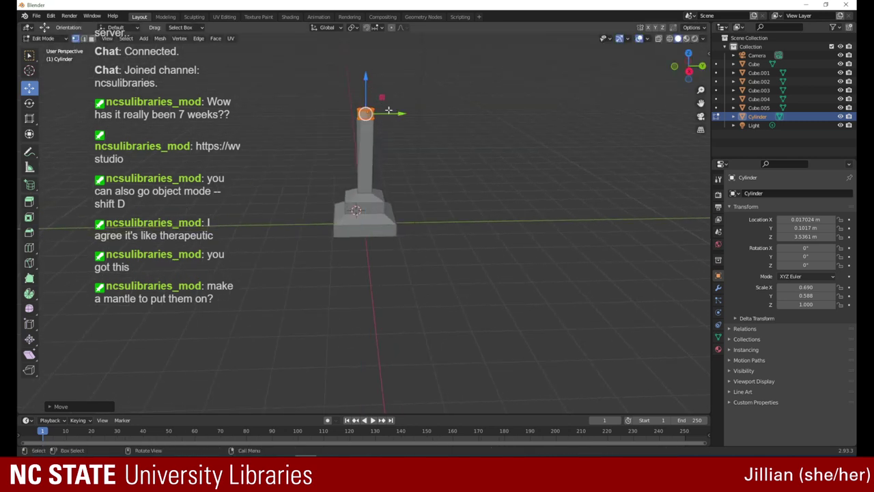
drag(689, 65, 587, 143)
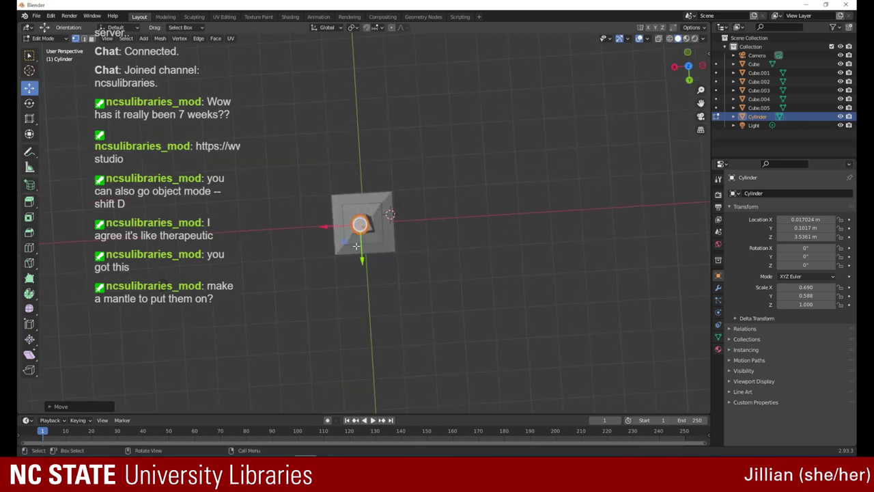
drag(327, 226, 333, 226)
key(g)
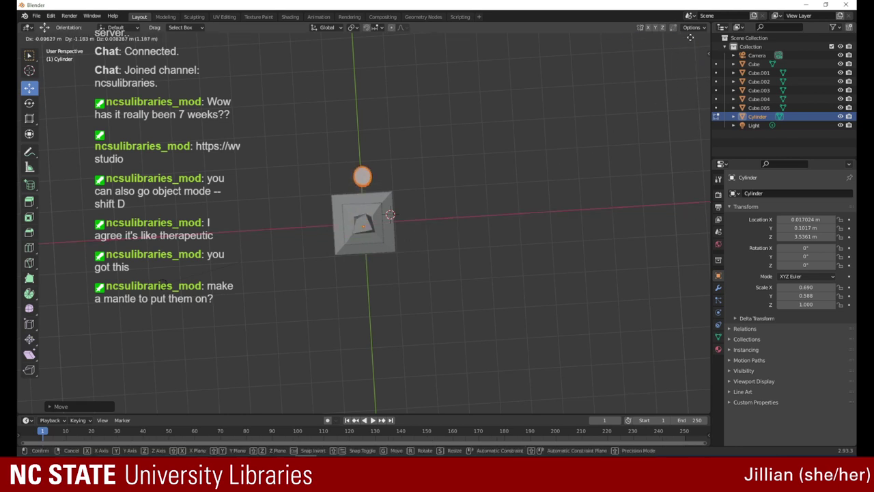
click(665, 53)
click(50, 16)
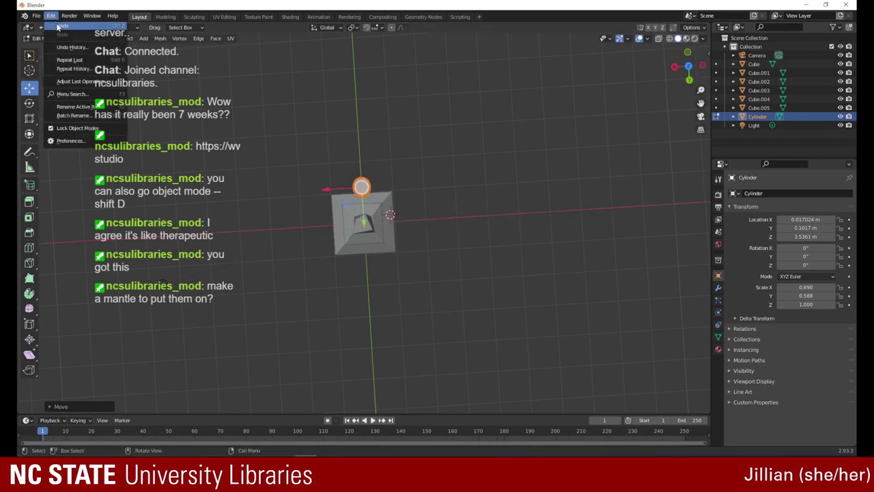
click(60, 28)
- Check the cylinder's seating on the pillar from the front and side
drag(687, 77, 589, 9)
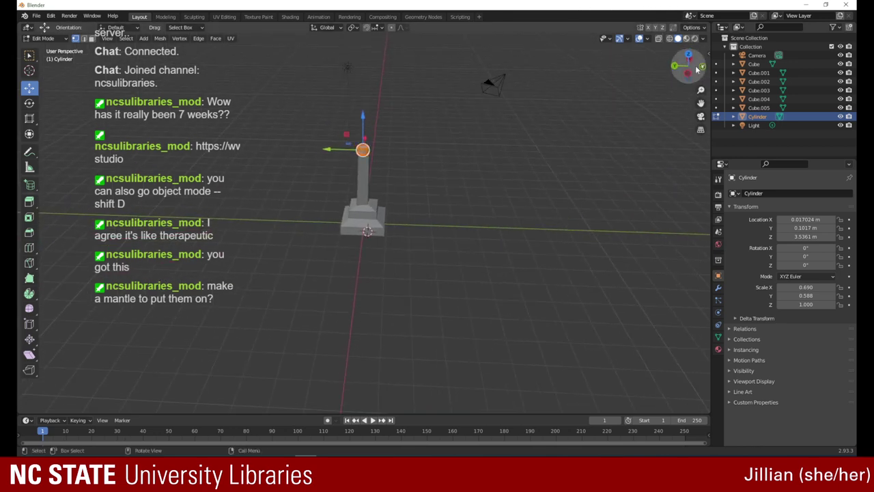
drag(690, 68, 597, 54)
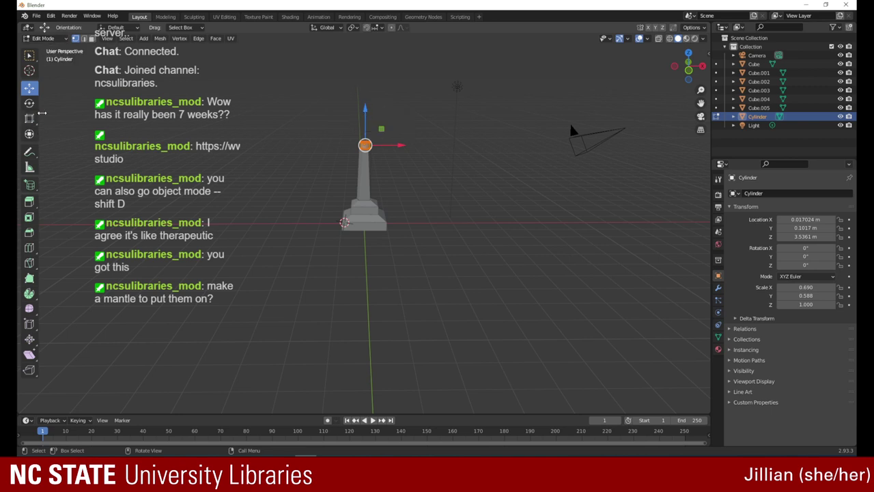
- Resize the cylinder's mesh with the scale cage and narrow it along Y to suit the width of the pillar's top
click(29, 118)
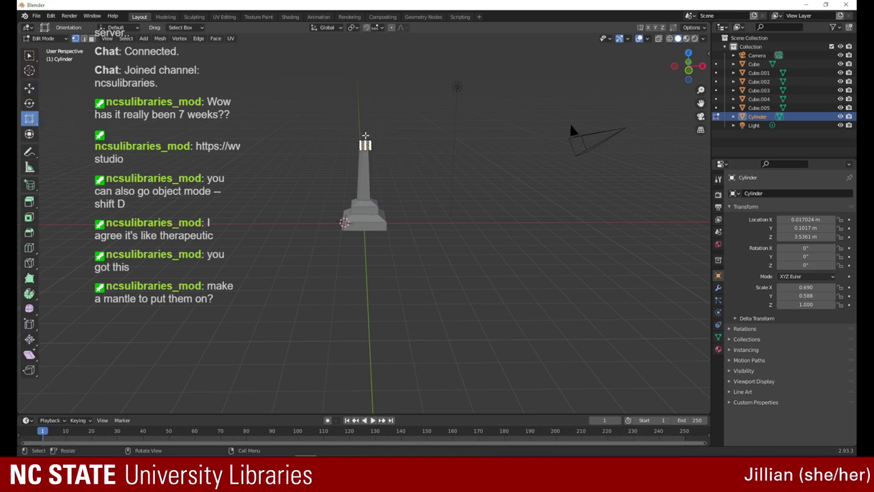
drag(365, 144, 367, 99)
drag(689, 66, 550, 66)
middle_drag(550, 66, 589, 116)
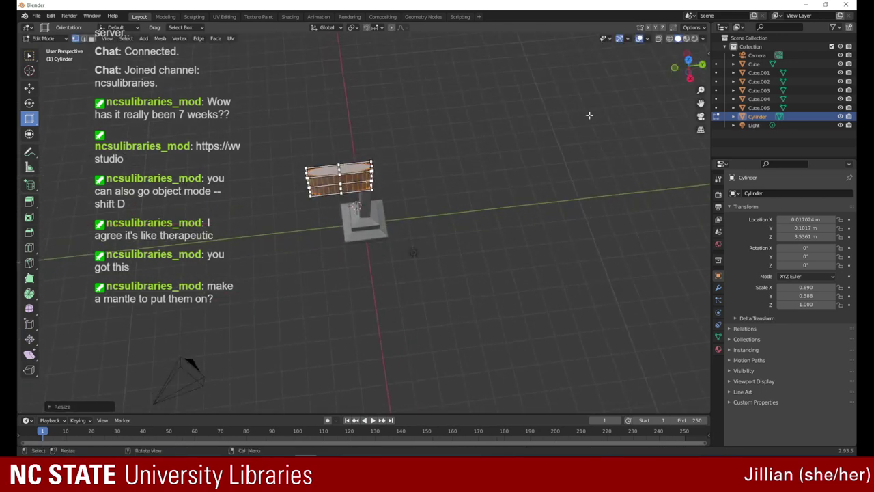
mouse_move(309, 183)
mouse_down()
mouse_move(334, 178)
mouse_move(322, 179)
mouse_up()
key(s)
key(y)
click(367, 180)
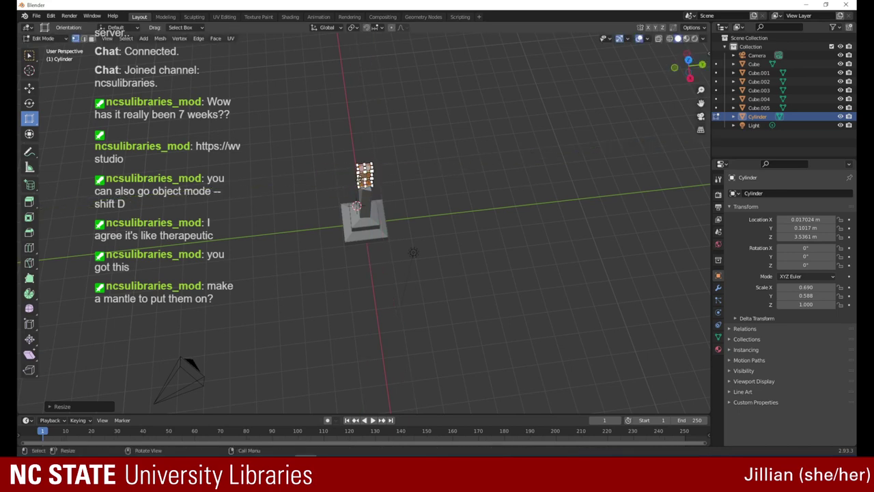
drag(691, 78, 582, 80)
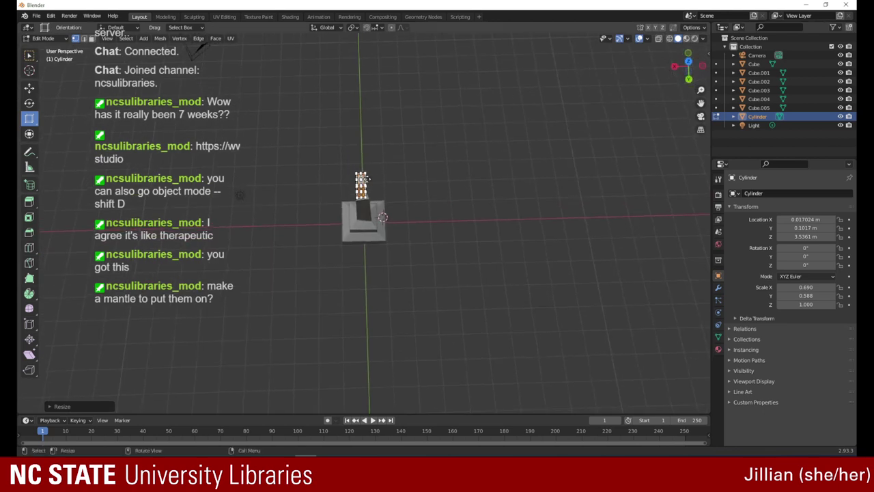
mouse_move(368, 179)
mouse_down()
mouse_move(375, 180)
mouse_move(363, 175)
mouse_move(362, 185)
mouse_up()
click(362, 185)
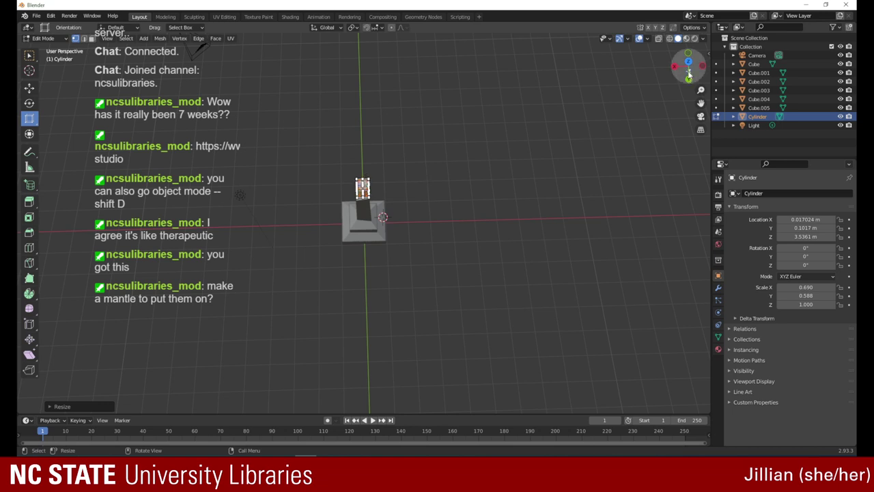
- Stretch the cylinder's mesh along Z into a tall column above the pillar
drag(687, 74, 600, 37)
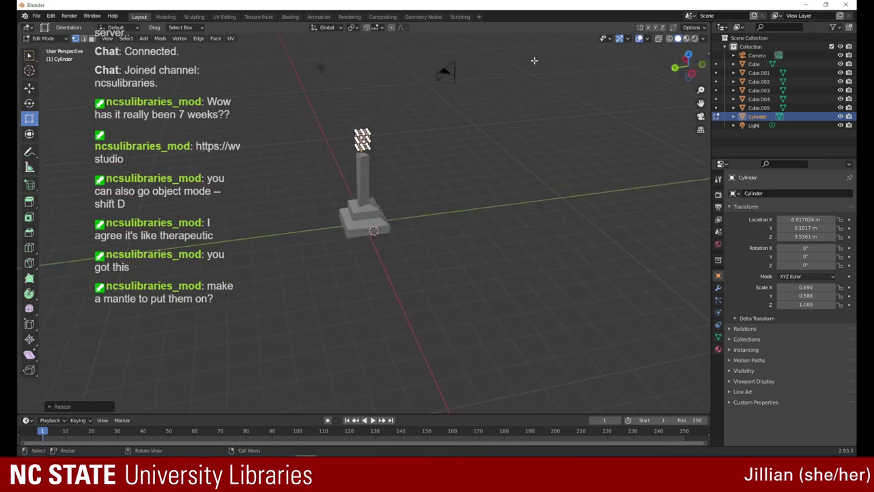
key(s)
key(z)
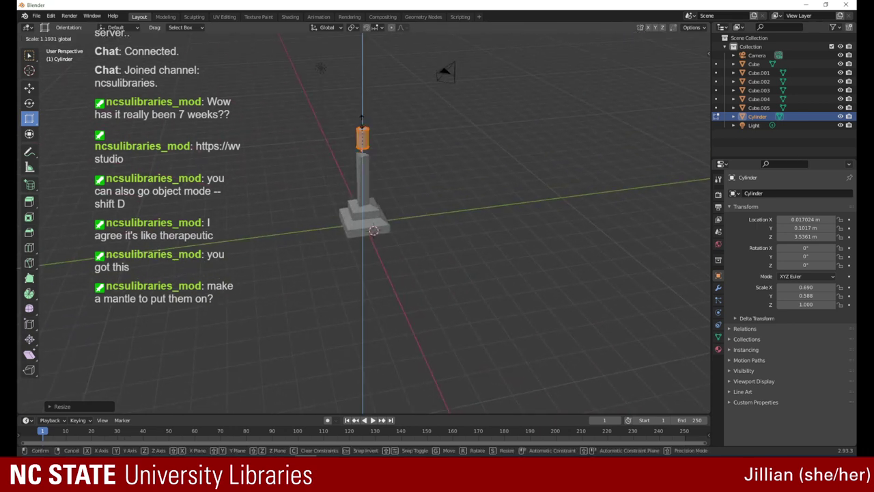
click(361, 99)
key(Tab)
key(s)
key(z)
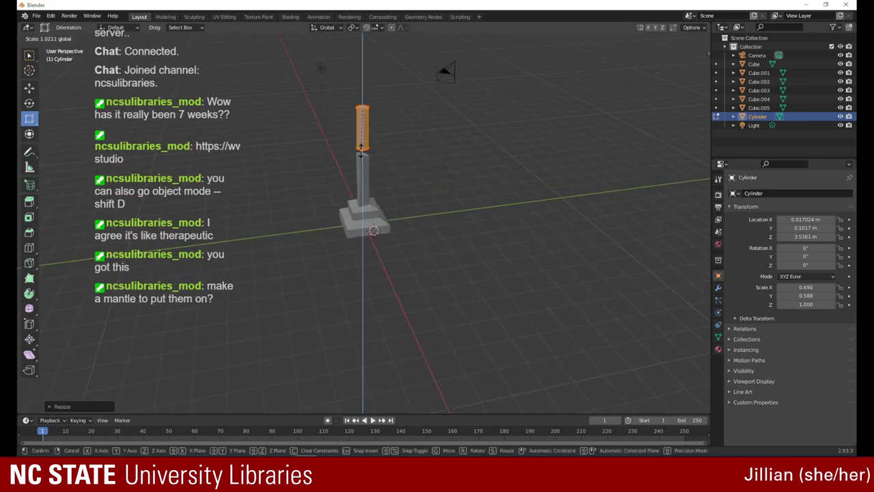
click(361, 156)
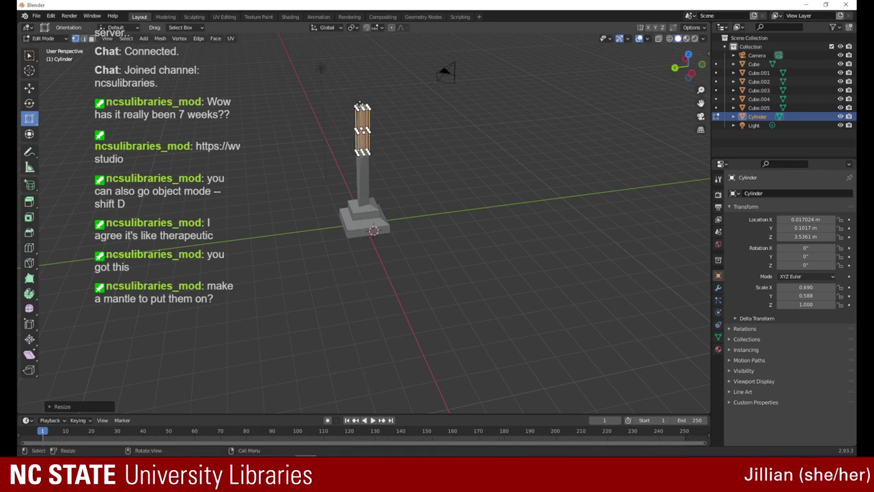
- Scale the cylinder's mesh along Z again to shorten it slightly
drag(685, 65, 581, 63)
drag(700, 90, 592, 66)
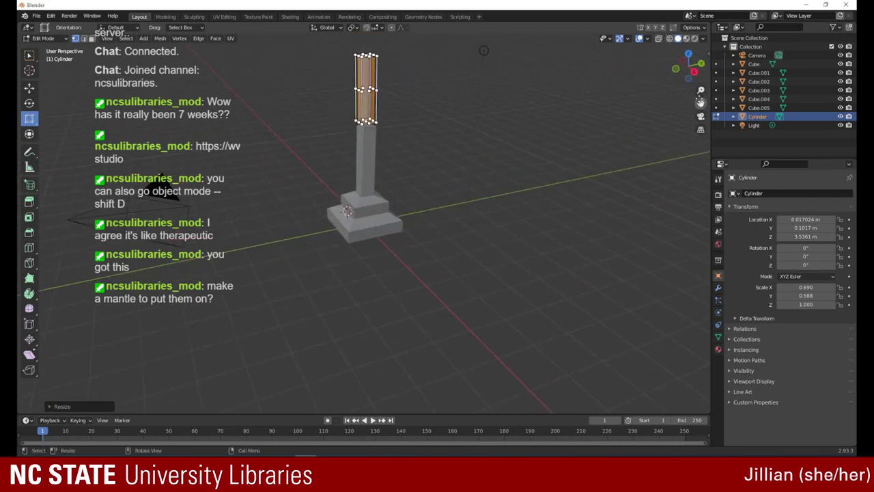
drag(700, 91, 416, 92)
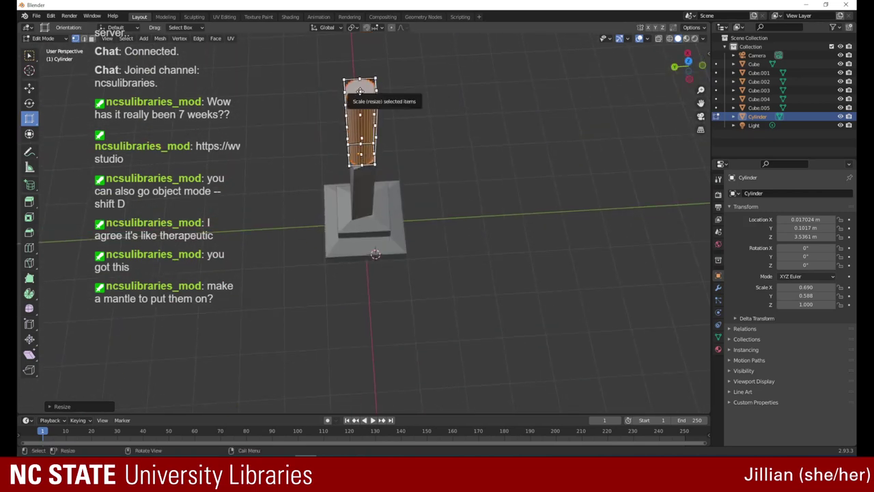
key(s)
key(z)
key(Return)
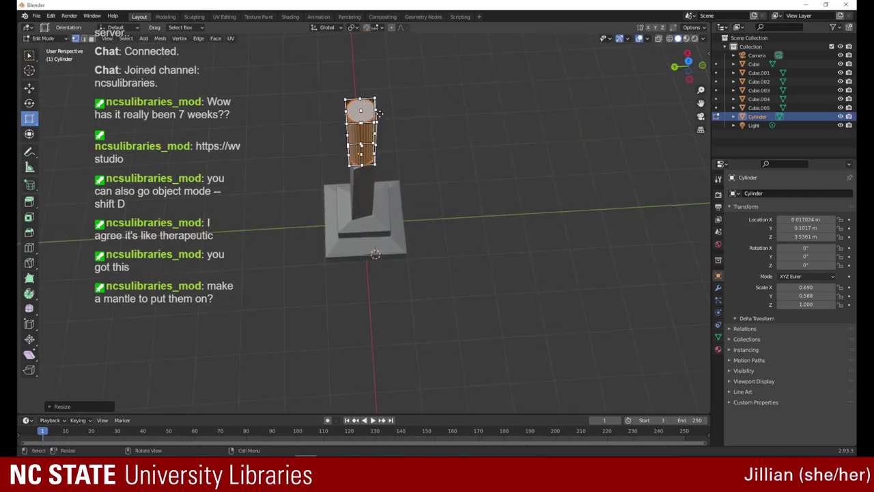
- Try extruding geometry from the cylinder's top rim with the Poly Build tool and undo the extrusion
drag(684, 80, 581, 42)
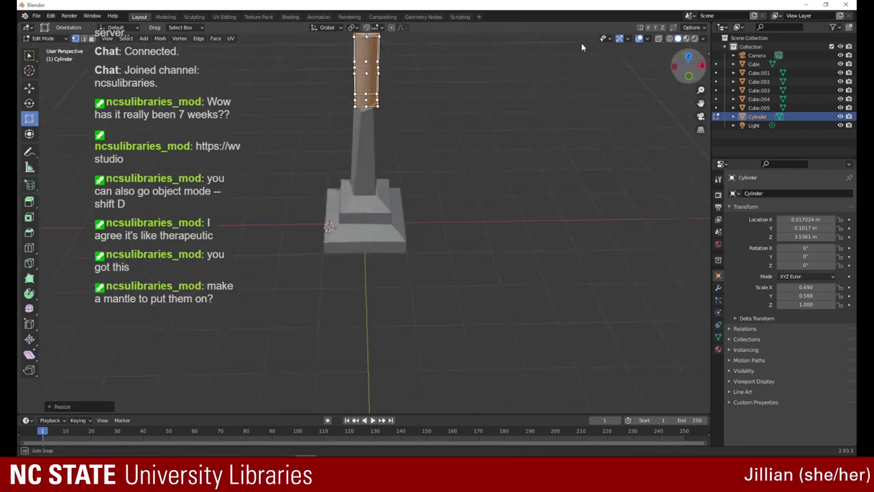
drag(681, 74, 642, 47)
drag(700, 90, 700, 116)
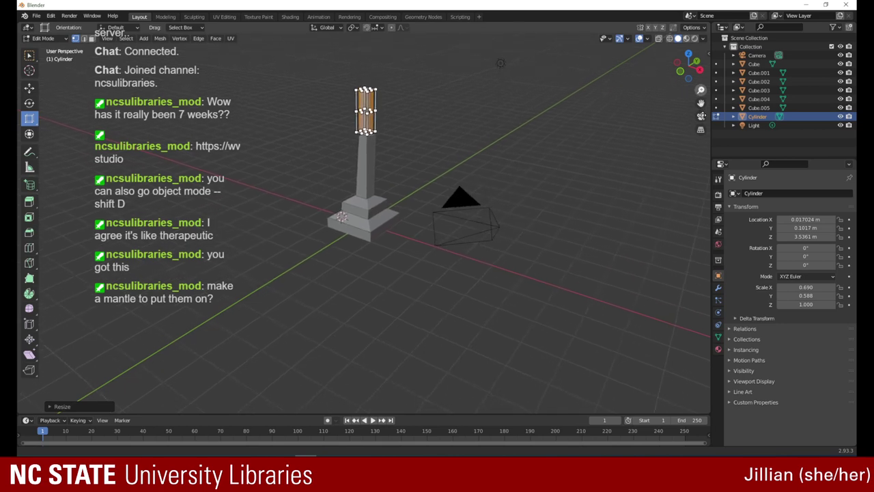
drag(683, 76, 522, 84)
drag(691, 84, 517, 93)
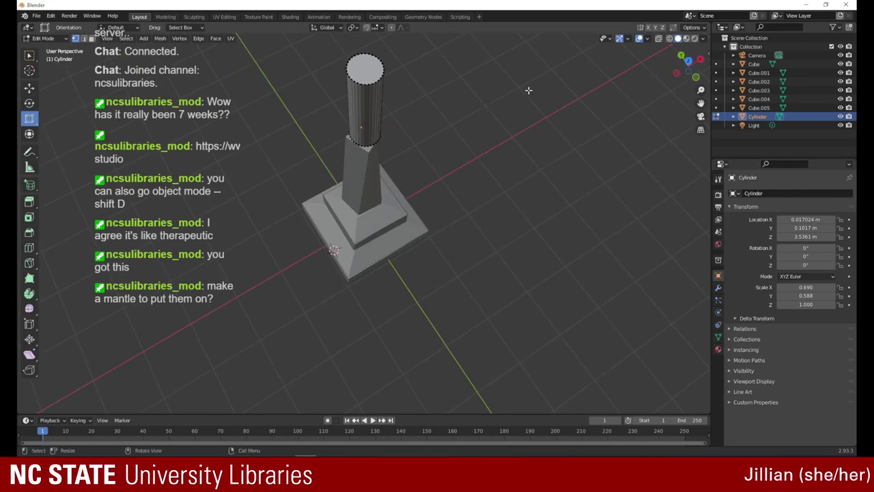
click(28, 278)
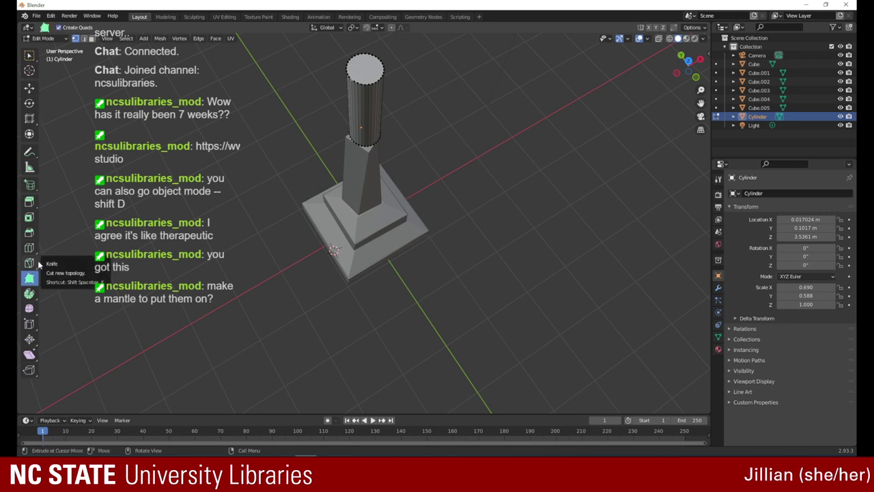
click(361, 85)
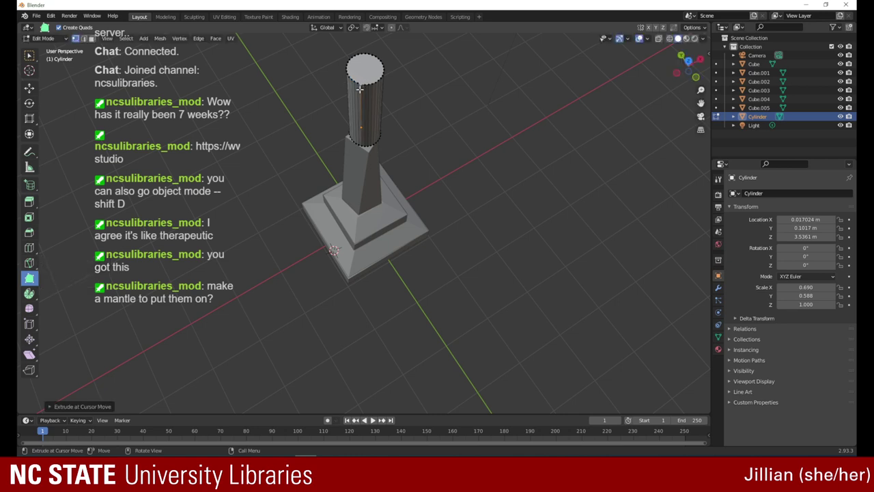
mouse_move(359, 84)
mouse_down()
mouse_move(361, 92)
mouse_move(366, 83)
mouse_up()
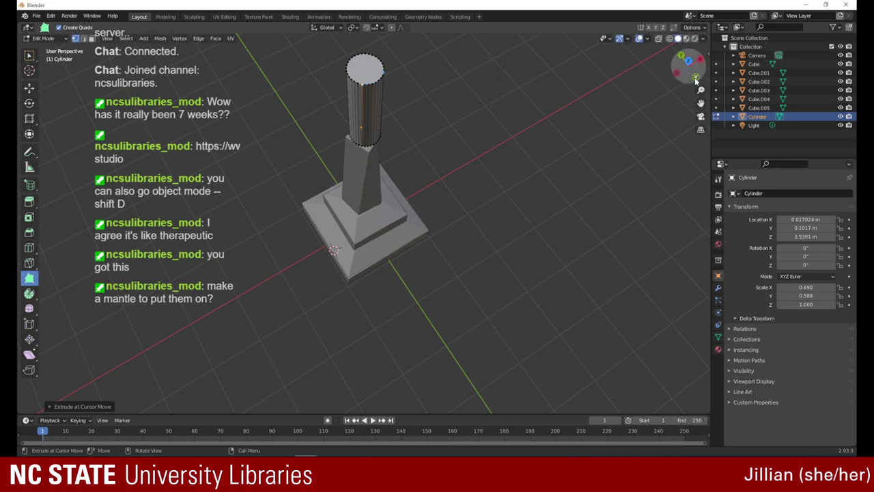
drag(694, 78, 687, 73)
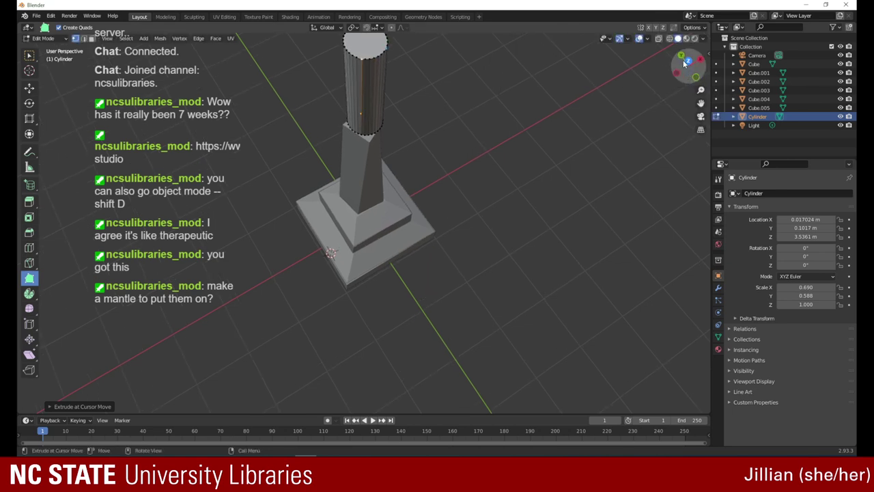
click(685, 63)
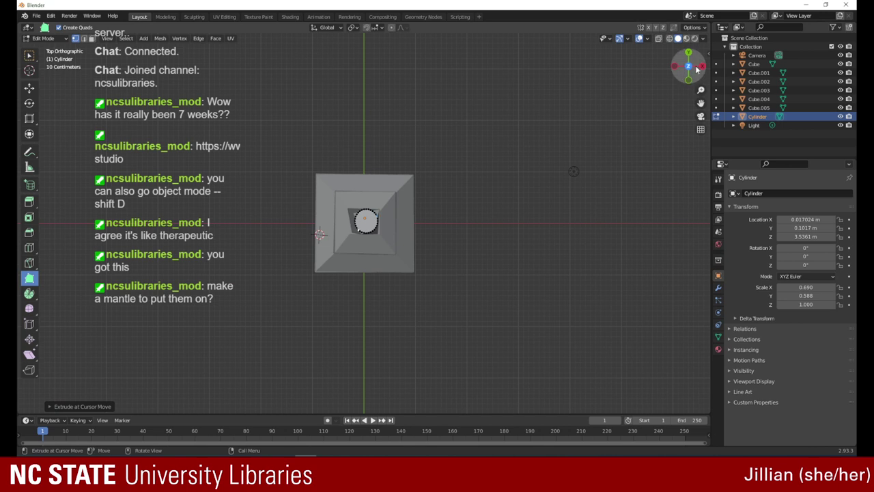
click(687, 81)
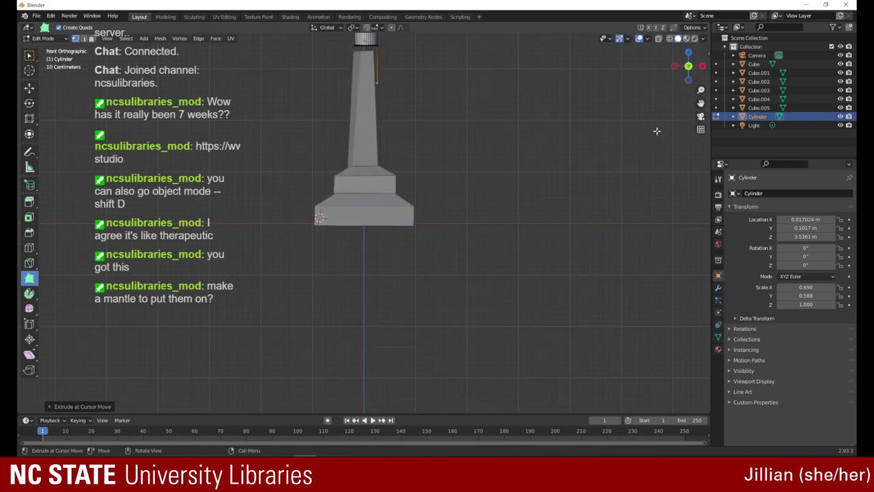
click(52, 16)
click(63, 28)
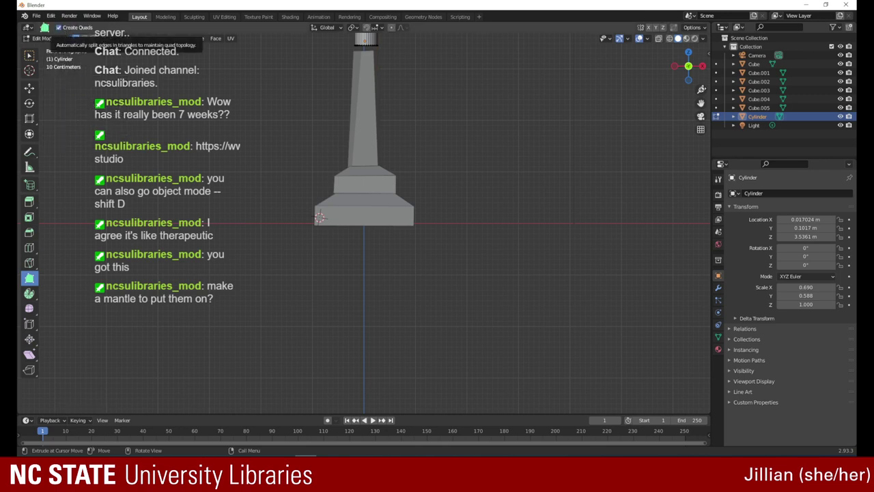
- Start smoothing individual vertices on the −X side of the cylinder's top rim with the Smooth tool
drag(700, 91, 683, 168)
drag(683, 78, 498, 116)
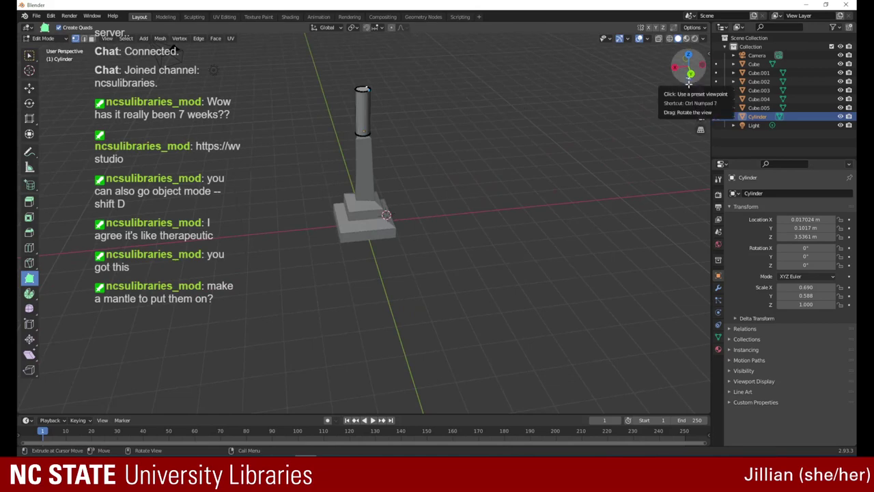
mouse_move(680, 79)
mouse_down()
mouse_move(662, 105)
mouse_move(606, 96)
mouse_move(640, 91)
mouse_move(640, 76)
mouse_move(659, 85)
mouse_move(701, 81)
mouse_move(614, 66)
mouse_move(537, 69)
mouse_move(583, 84)
mouse_move(687, 86)
mouse_up()
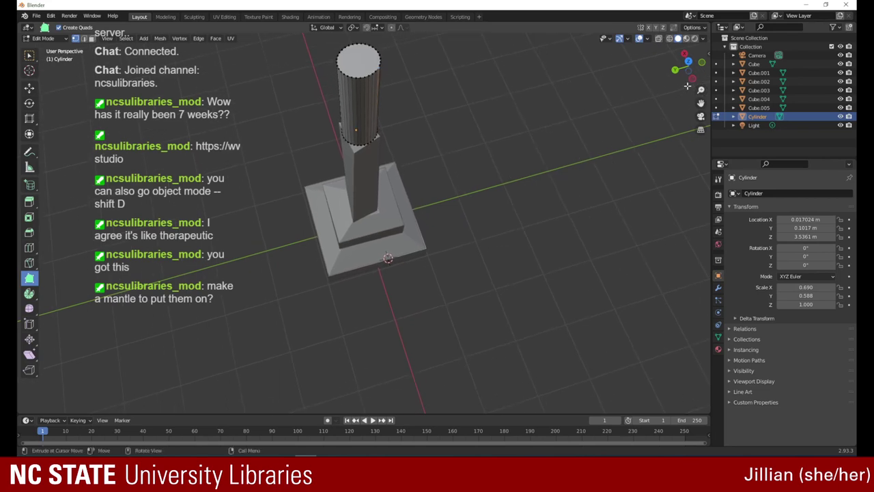
click(369, 51)
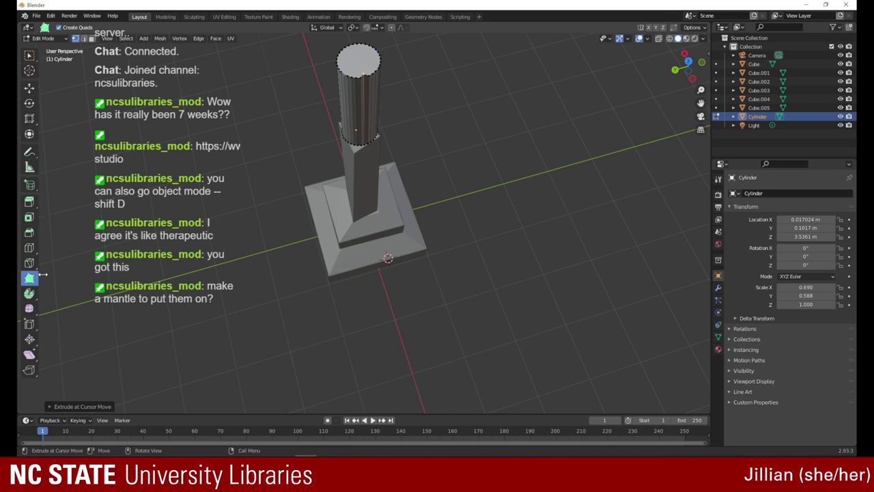
click(29, 308)
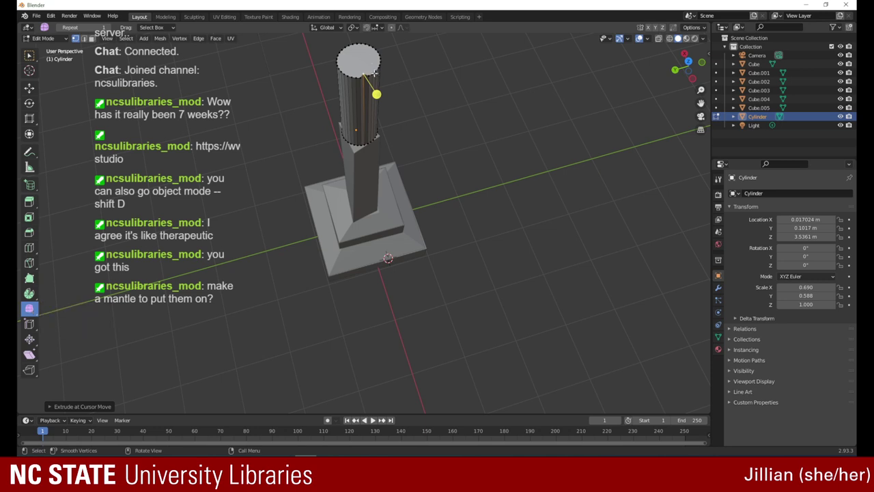
drag(374, 72, 357, 88)
click(373, 74)
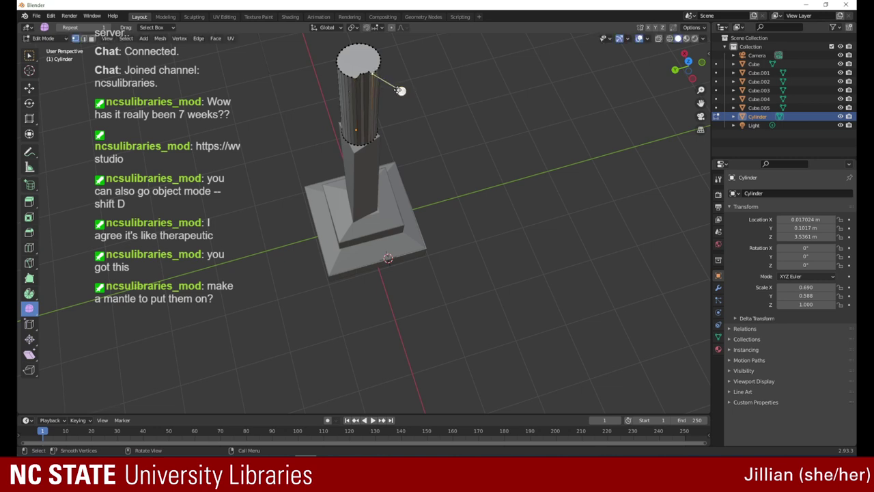
drag(399, 89, 353, 110)
- Smooth more neighbouring vertices along the −X side of the top rim toward its +Y end to make the edge uneven
drag(321, 87, 294, 123)
click(348, 74)
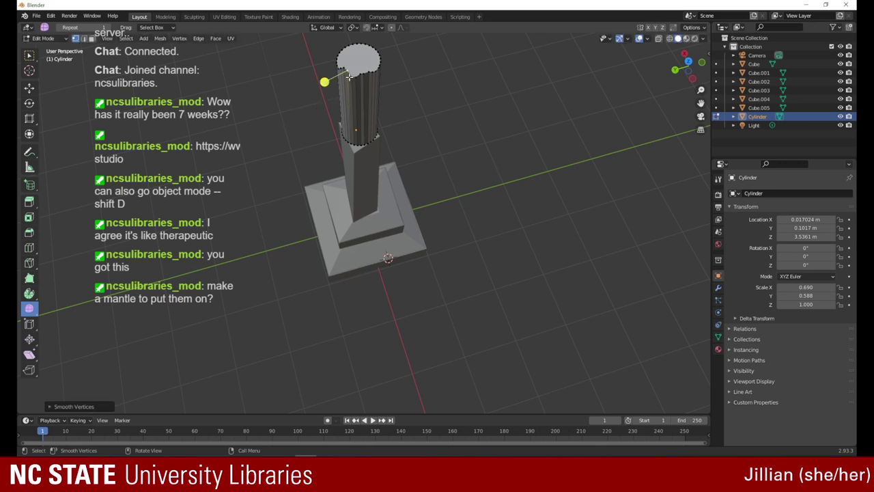
click(351, 77)
drag(337, 104, 308, 121)
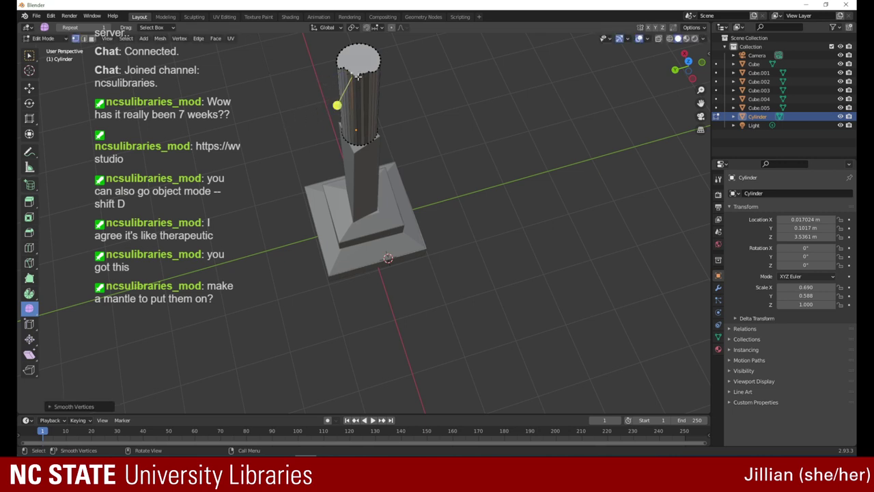
drag(357, 77, 343, 124)
- Smooth several vertices around the −Y side of the cylinder's top rim
drag(378, 51, 420, 33)
drag(698, 90, 655, 102)
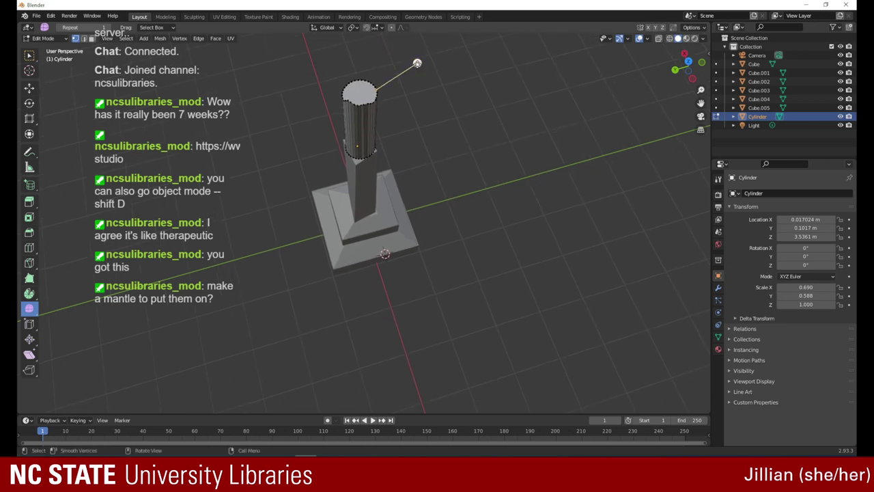
drag(417, 63, 475, 88)
drag(419, 97, 482, 113)
drag(417, 100, 444, 100)
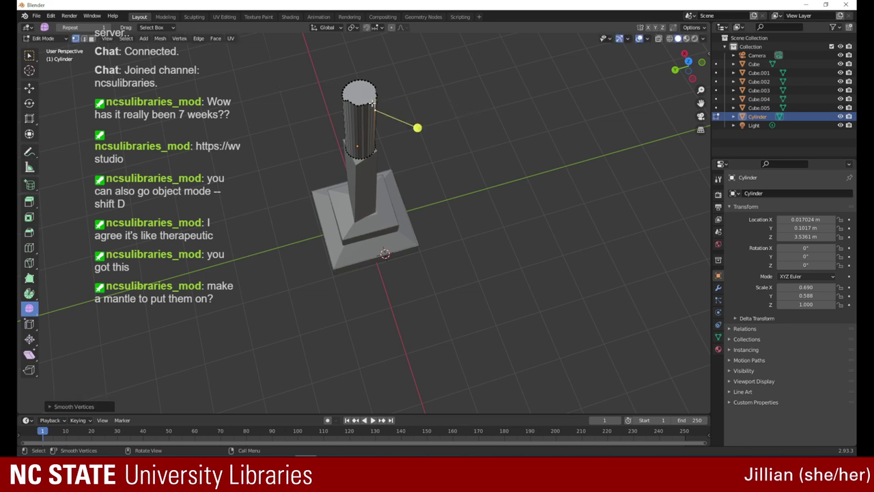
- Smooth vertices on the far +X side of the cylinder's top rim
click(355, 80)
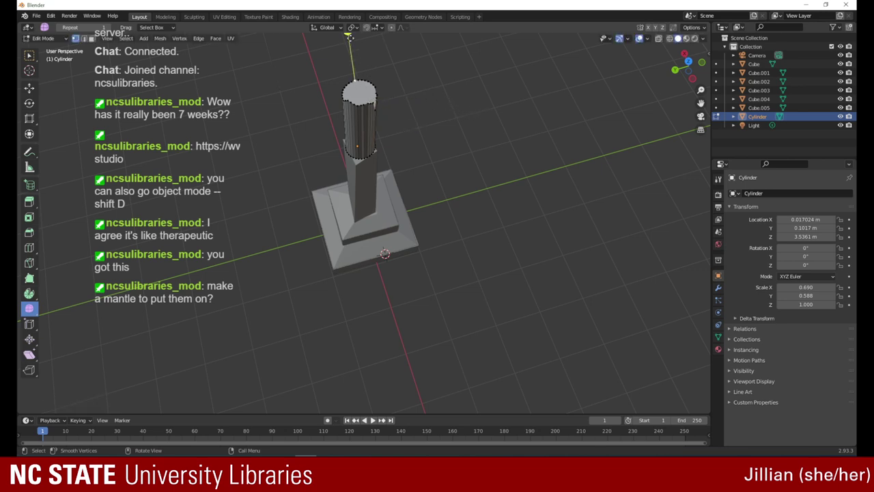
drag(350, 38, 356, 74)
click(353, 82)
drag(338, 35, 360, 82)
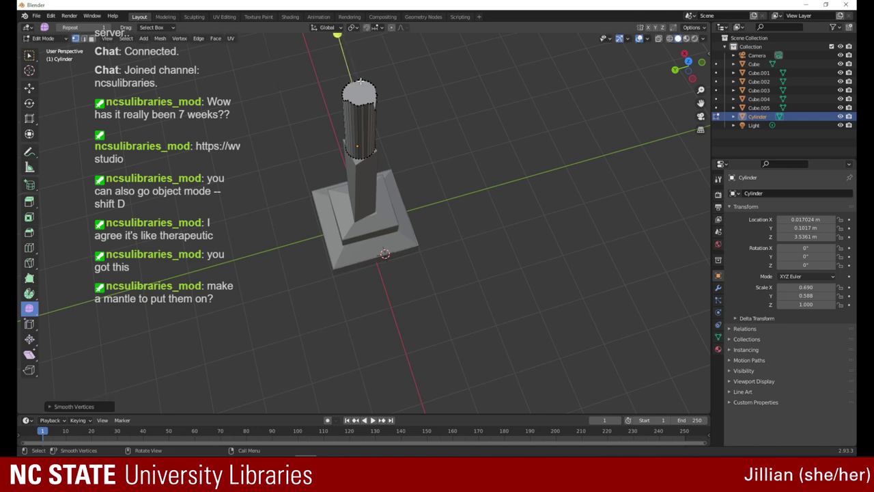
- Smooth more vertices on the −Y side of the cylinder's top rim, continuing toward its +X end
drag(686, 65, 490, 55)
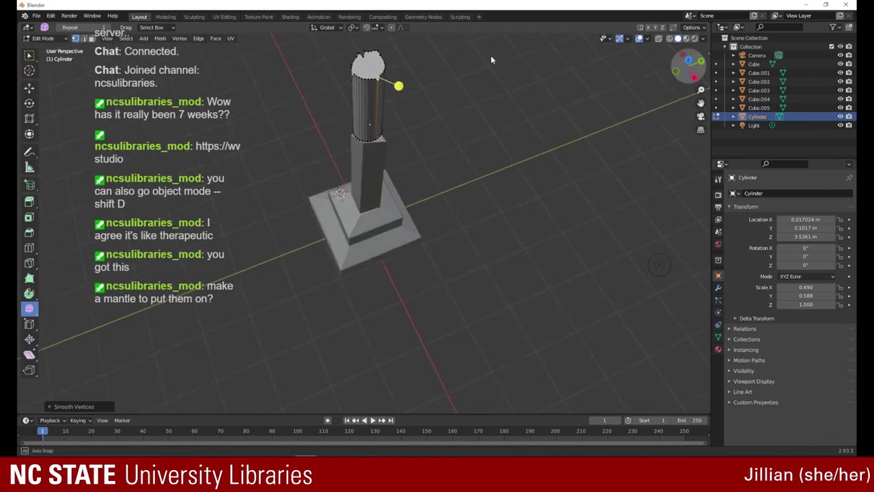
drag(686, 66, 786, 71)
click(371, 76)
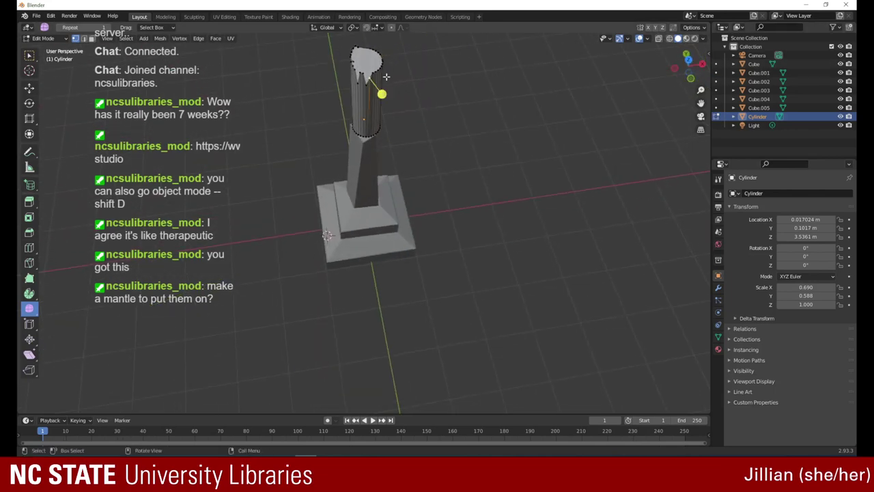
click(381, 93)
click(368, 76)
drag(381, 94, 444, 45)
click(380, 69)
click(383, 63)
click(381, 65)
drag(386, 63, 435, 66)
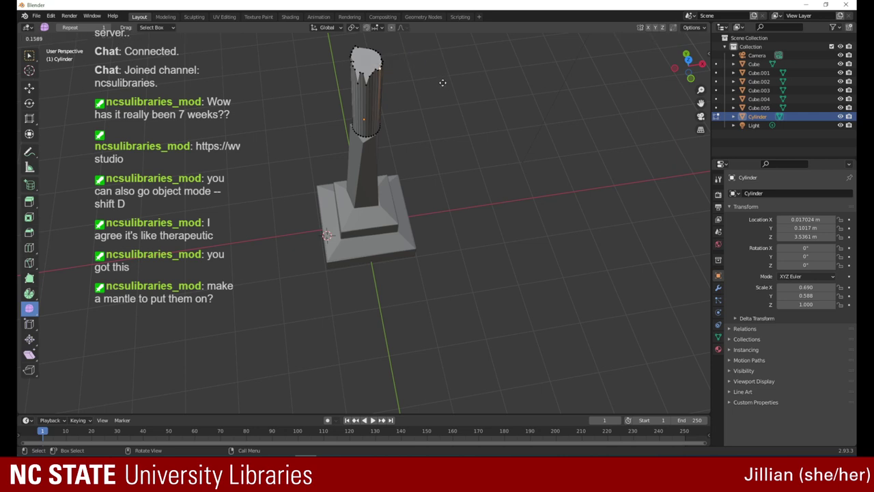
drag(442, 99, 442, 99)
- Smooth rim vertices on the −X side of the cylinder's top near its +Y end
drag(679, 63, 369, 71)
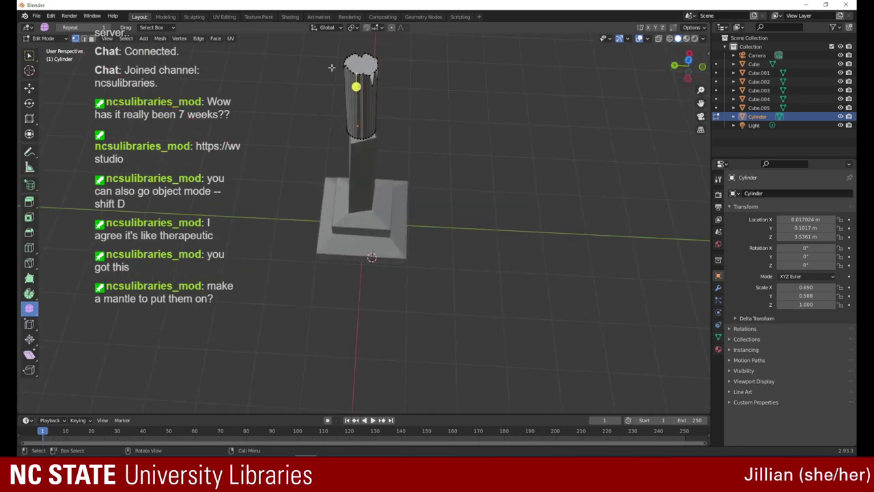
click(346, 71)
drag(317, 68, 364, 38)
click(351, 72)
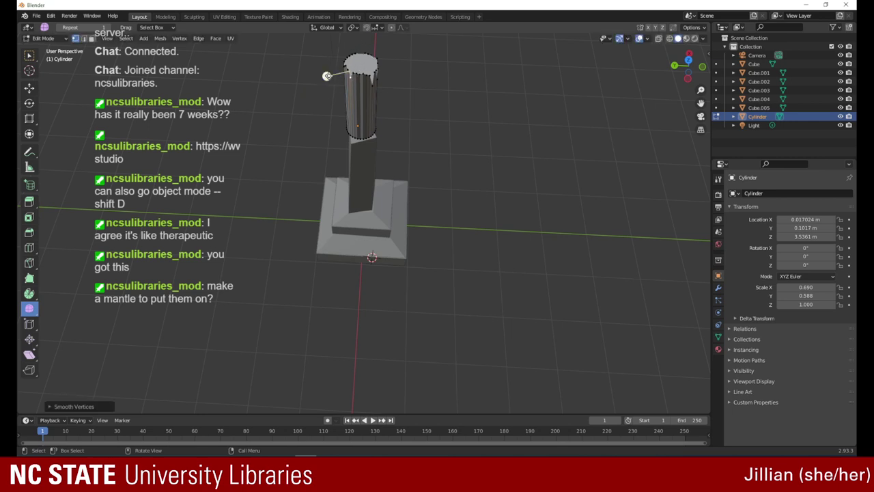
drag(328, 76, 351, 69)
drag(363, 68, 366, 69)
- From above, smooth remaining rim vertices on the −X edge and at the +X/−Y corner of the cylinder top
drag(675, 66, 478, 83)
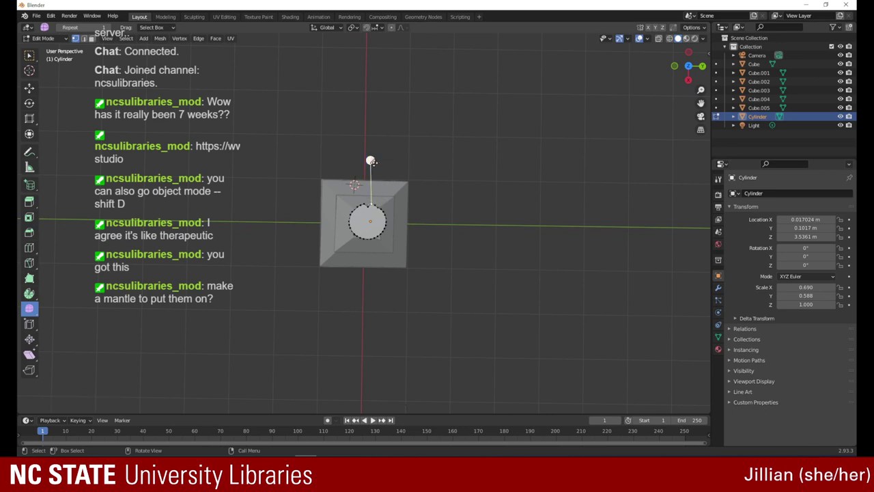
click(370, 160)
drag(370, 161, 421, 127)
drag(388, 165, 478, 66)
click(353, 234)
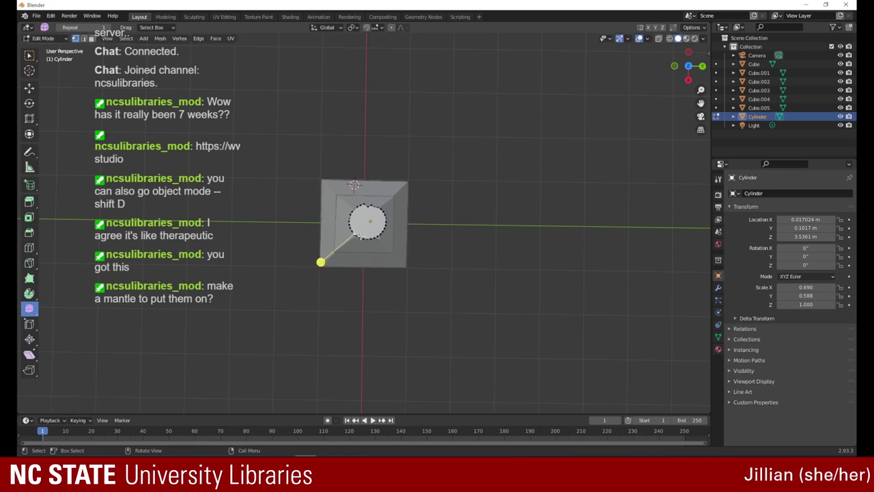
drag(321, 261, 354, 231)
- Reshape the cylinder's top rim with the Poly Build tool, shifting vertices along its −Y and +X edges as seen from above
click(30, 278)
drag(354, 232, 357, 212)
drag(353, 212, 355, 213)
drag(354, 212, 364, 238)
drag(363, 237, 362, 237)
drag(364, 237, 372, 238)
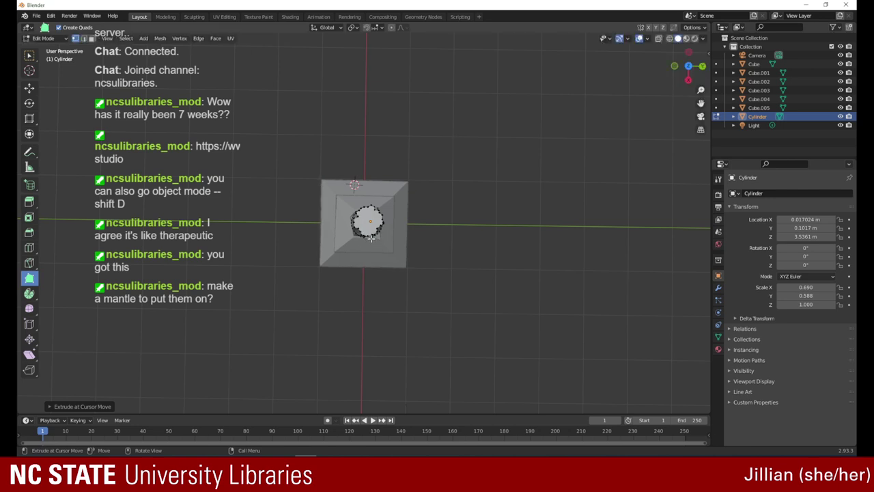
- Pull further top-rim vertices with Poly Build, including one on the −X side moved across toward +X, to sharpen the jagged edge
drag(683, 67, 527, 53)
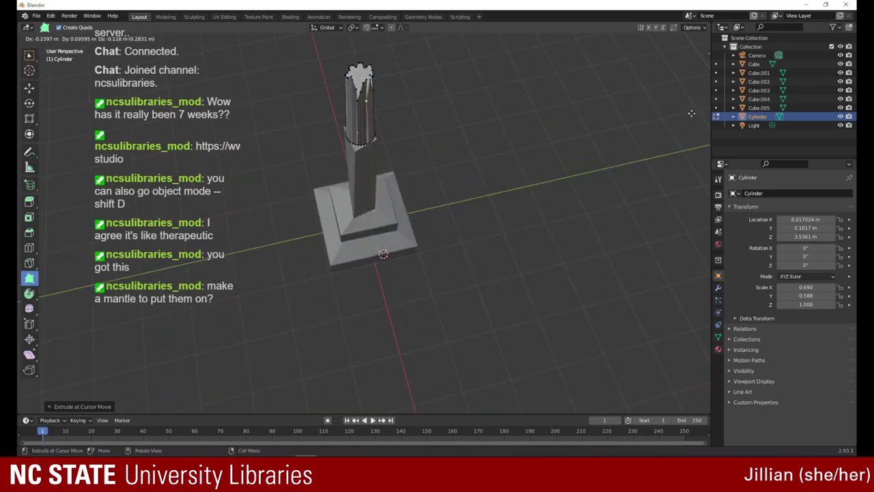
drag(701, 92, 700, 107)
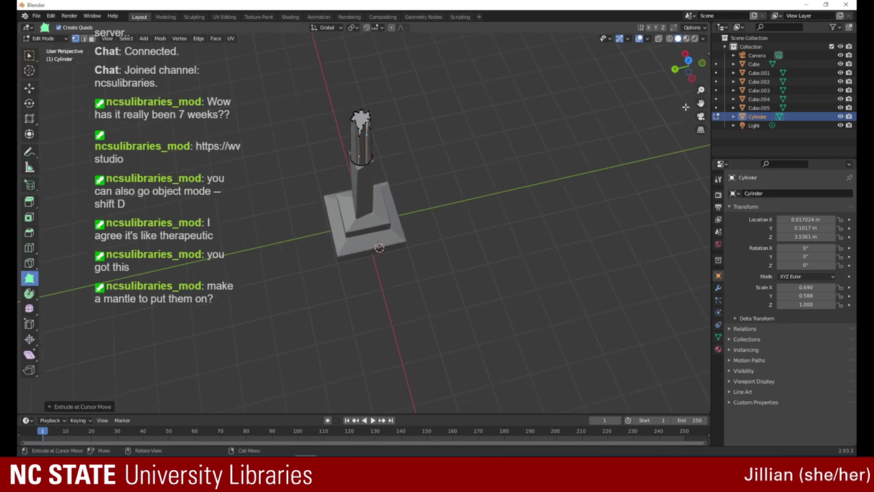
drag(687, 67, 593, 49)
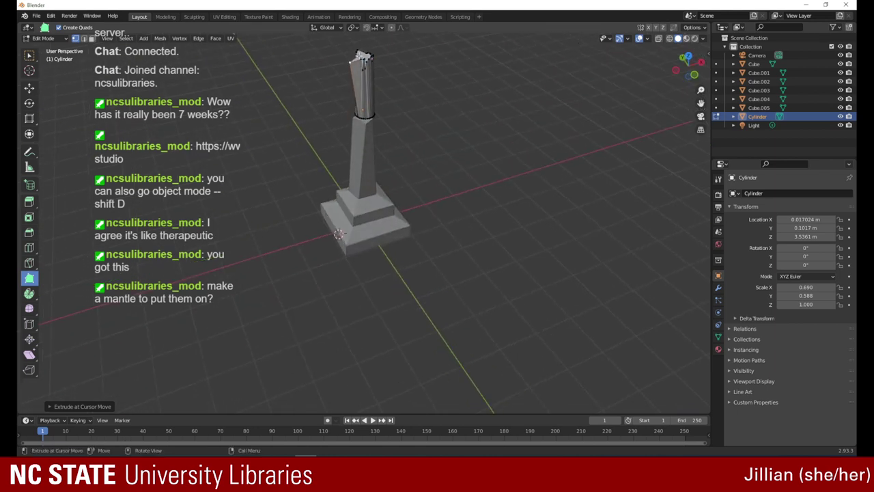
drag(349, 62, 372, 59)
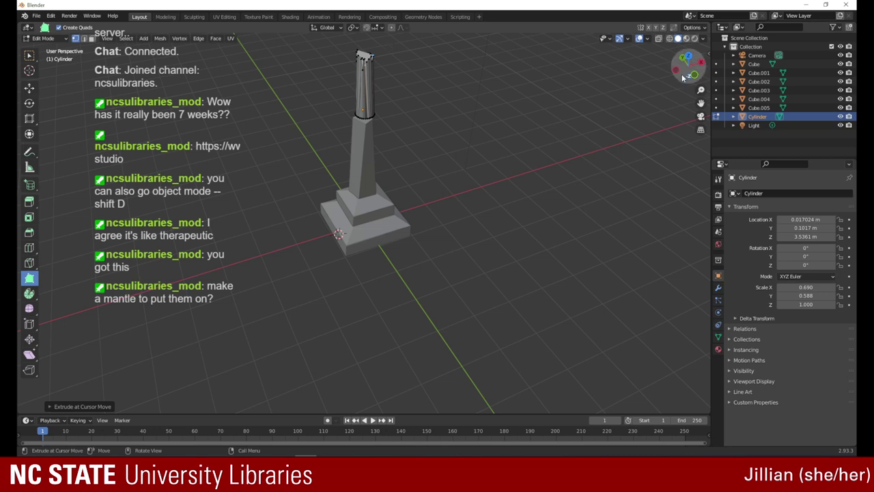
drag(690, 68, 621, 75)
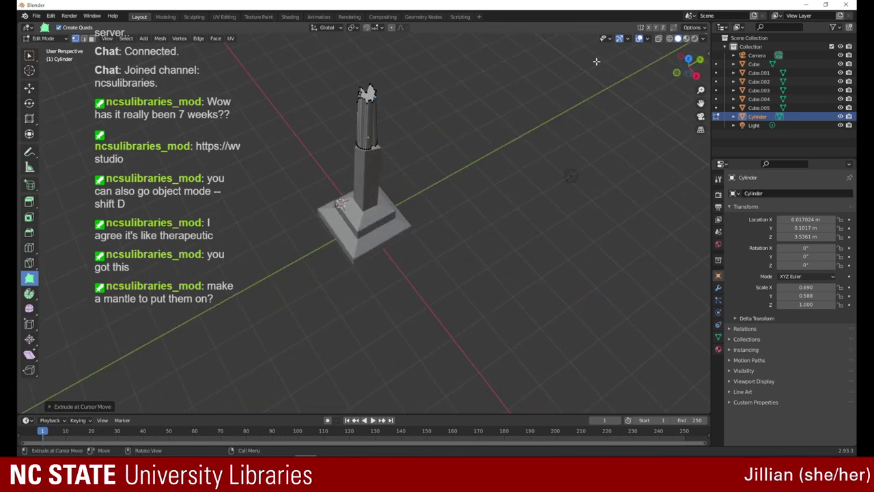
- Switch the cylinder to Object Mode and clear the selection
click(44, 38)
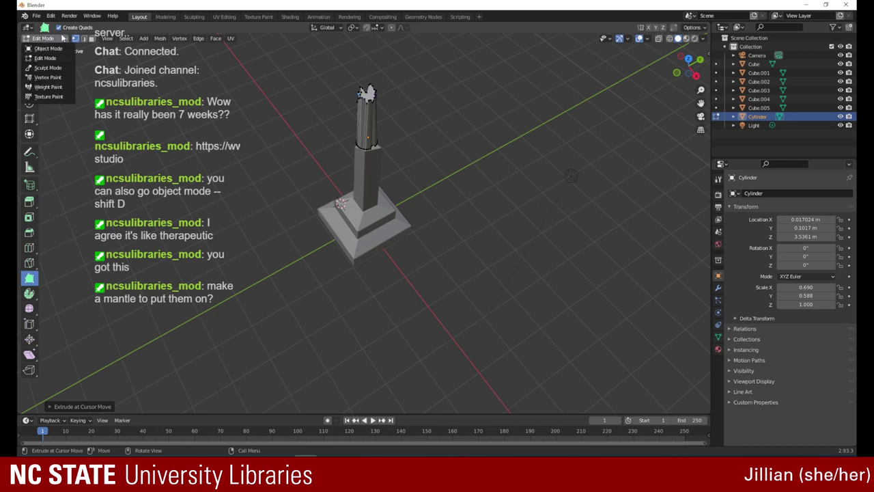
click(60, 49)
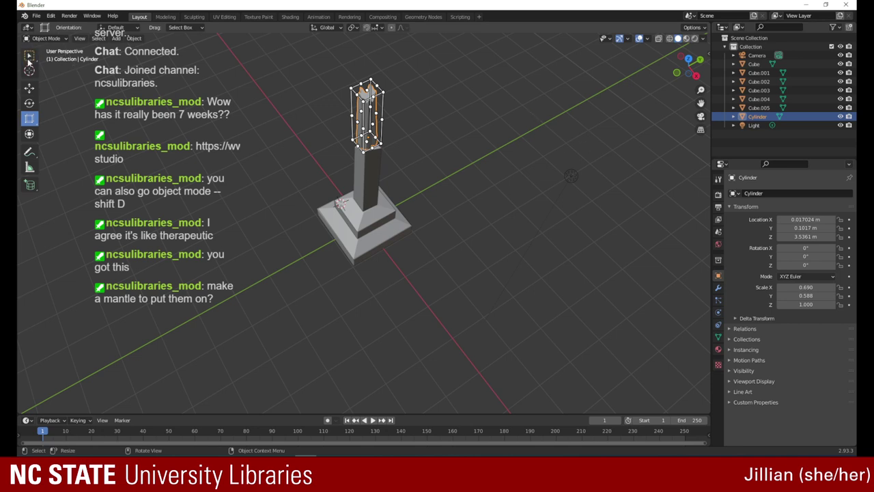
click(131, 88)
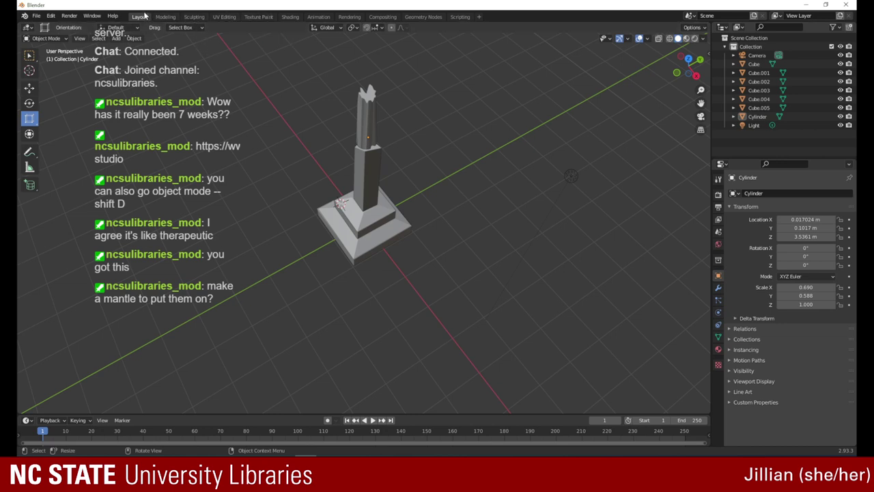
- Try adding a second mesh cylinder at the 3D cursor, and undo the addition
click(116, 39)
mouse_move(127, 46)
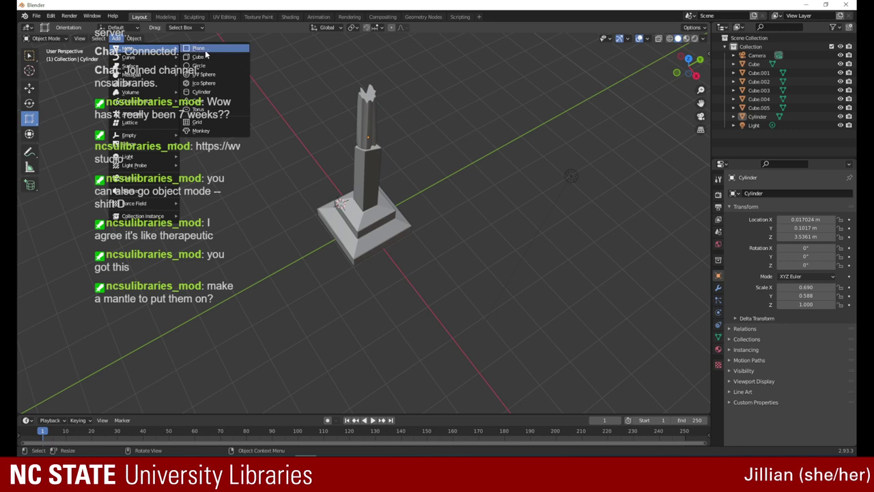
click(203, 92)
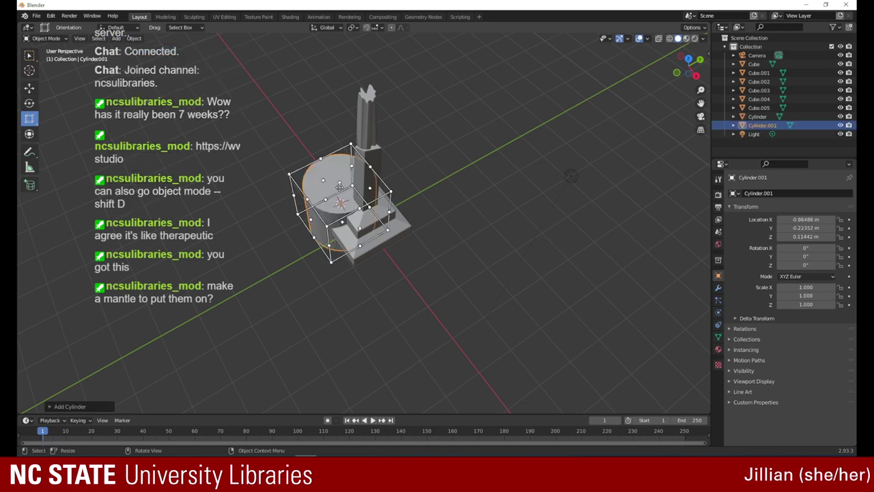
click(51, 16)
click(60, 25)
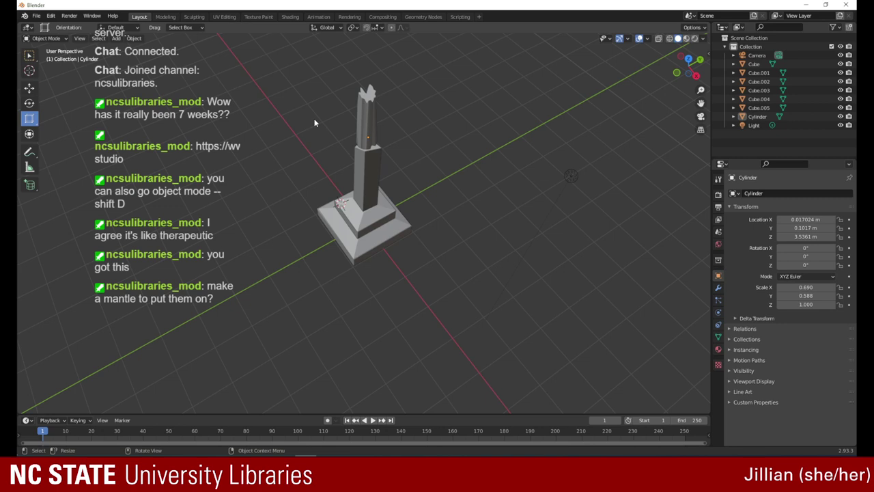
- Try adding a mesh cylinder stretched along Z by about 1.39, and undo both the resize and the addition
click(116, 39)
mouse_move(123, 45)
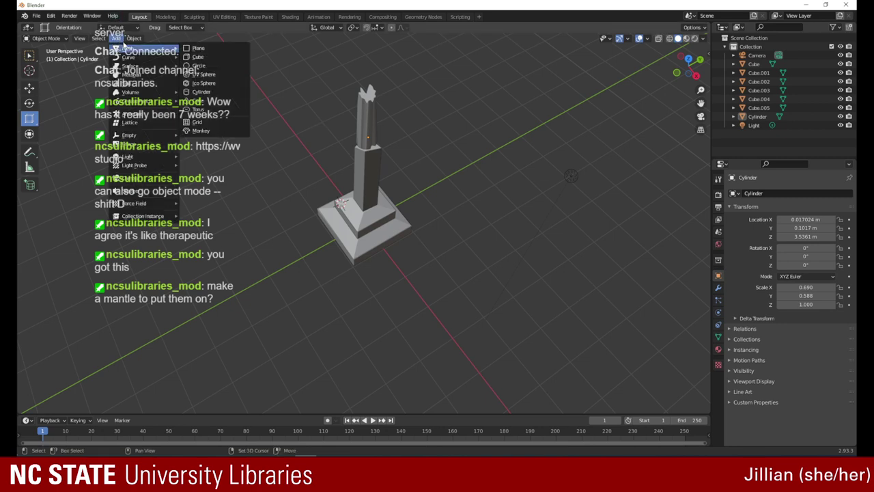
click(216, 93)
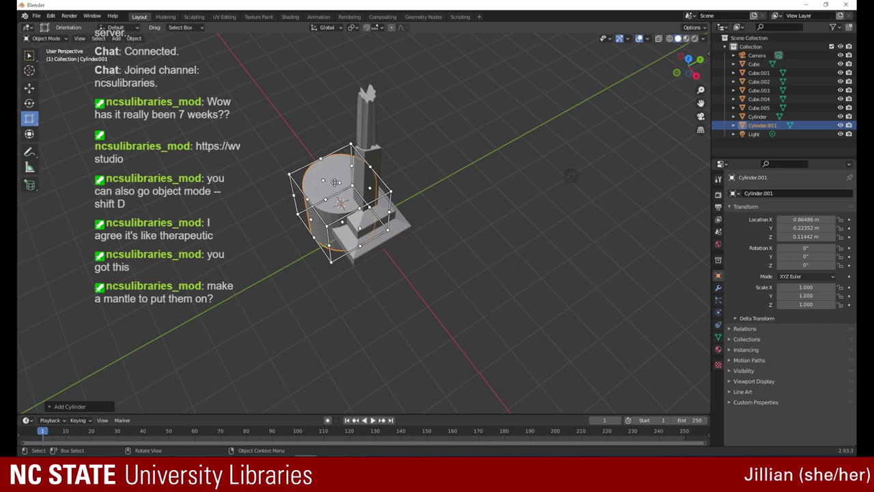
key(s)
key(z)
click(295, 193)
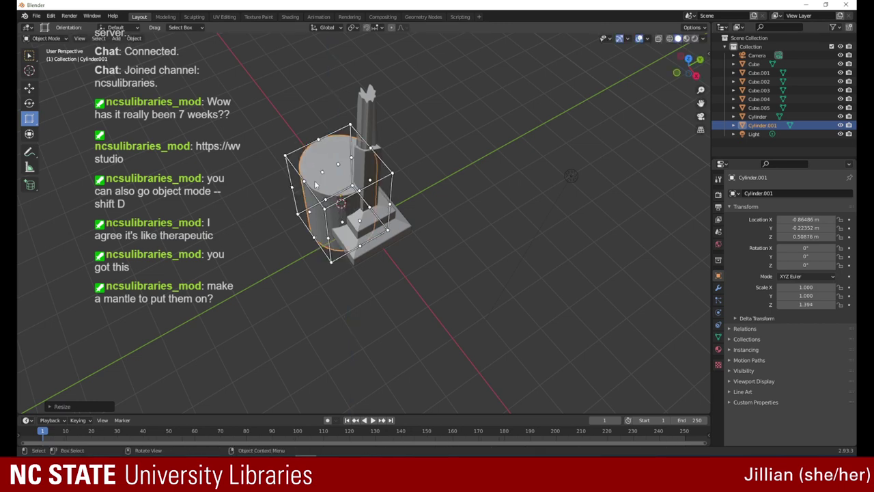
click(51, 15)
click(52, 16)
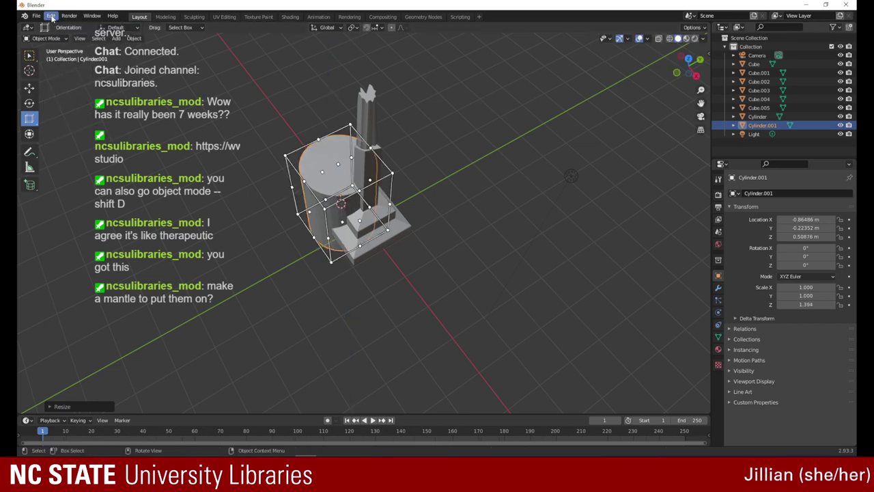
click(54, 18)
click(59, 26)
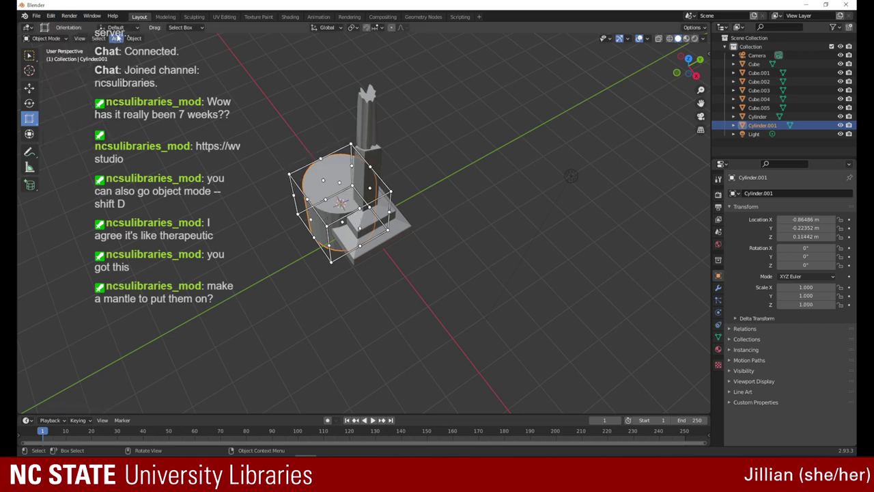
click(53, 17)
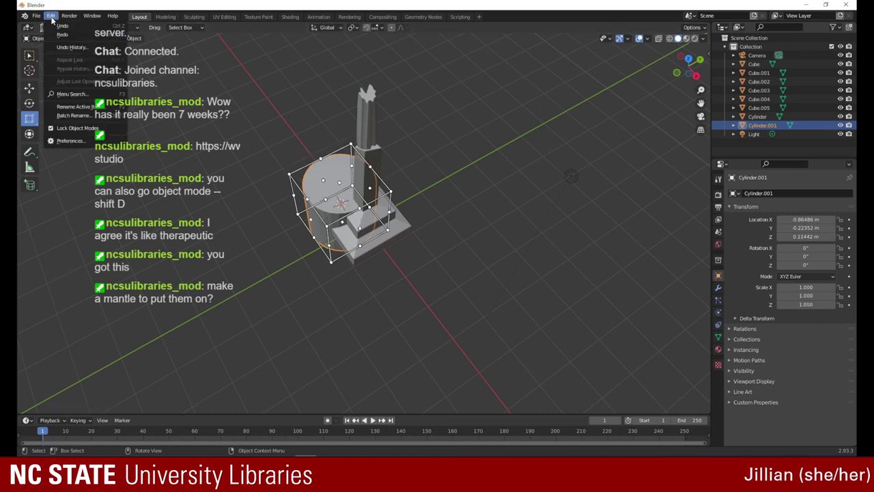
click(62, 27)
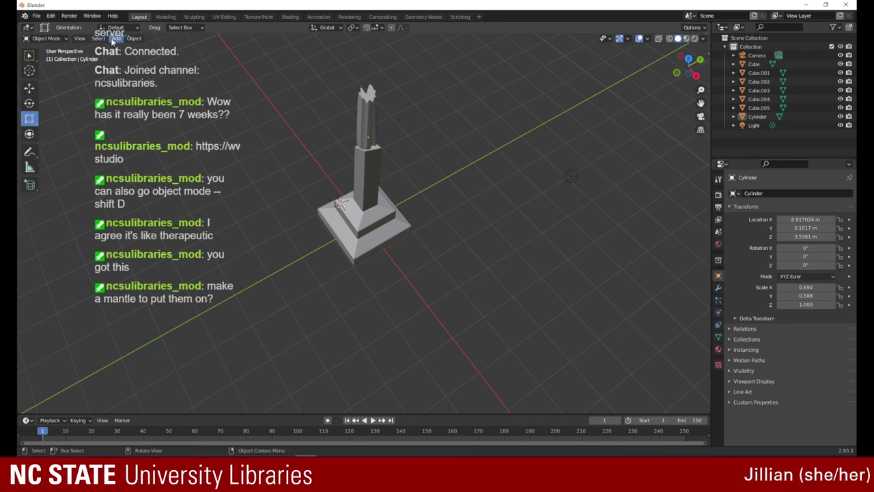
- Try adding a UV sphere at the 3D cursor, and undo the addition
click(116, 38)
mouse_move(122, 53)
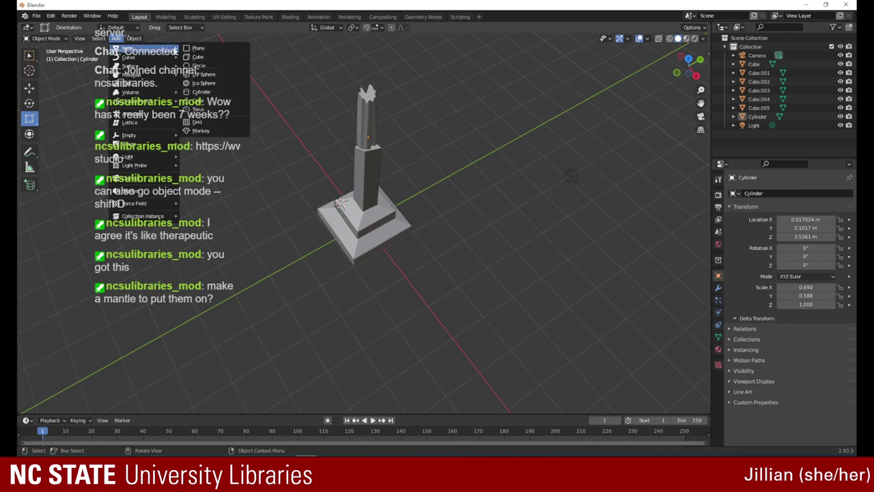
click(200, 74)
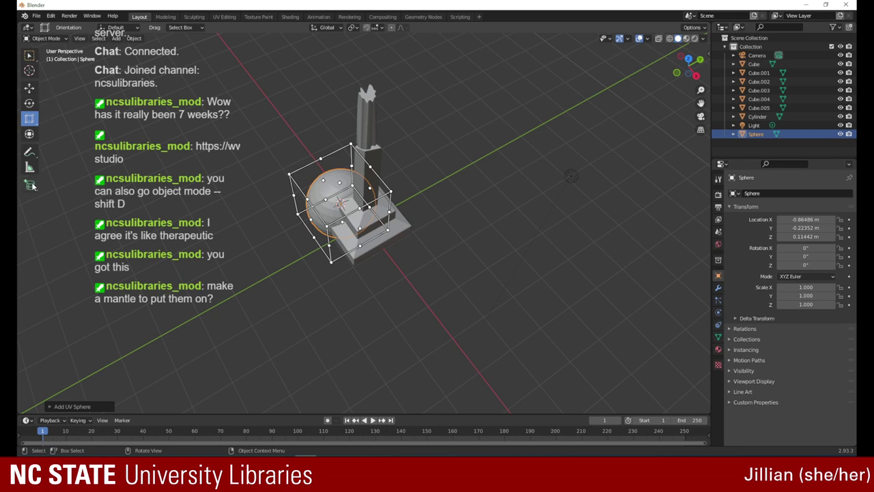
click(50, 15)
click(59, 26)
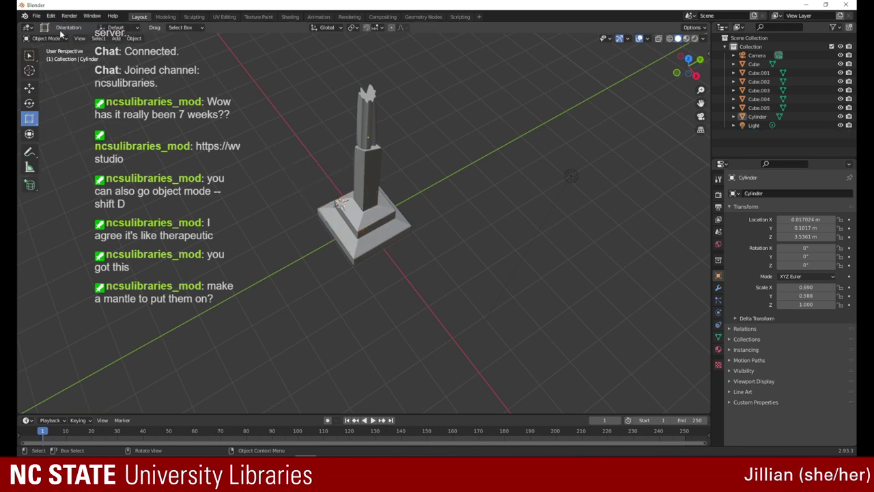
click(370, 127)
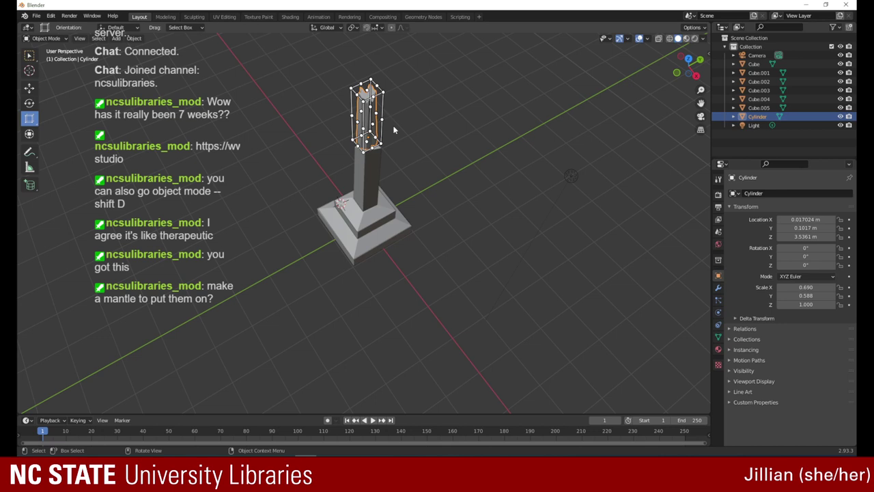
click(116, 38)
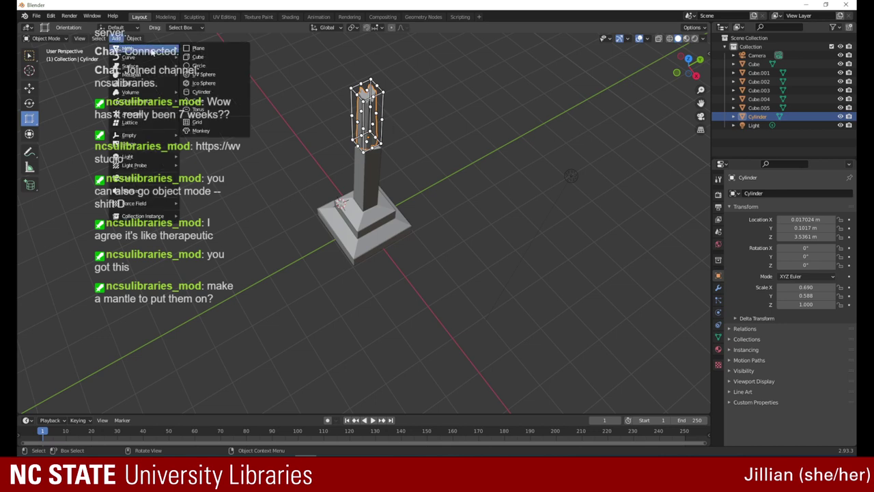
click(227, 174)
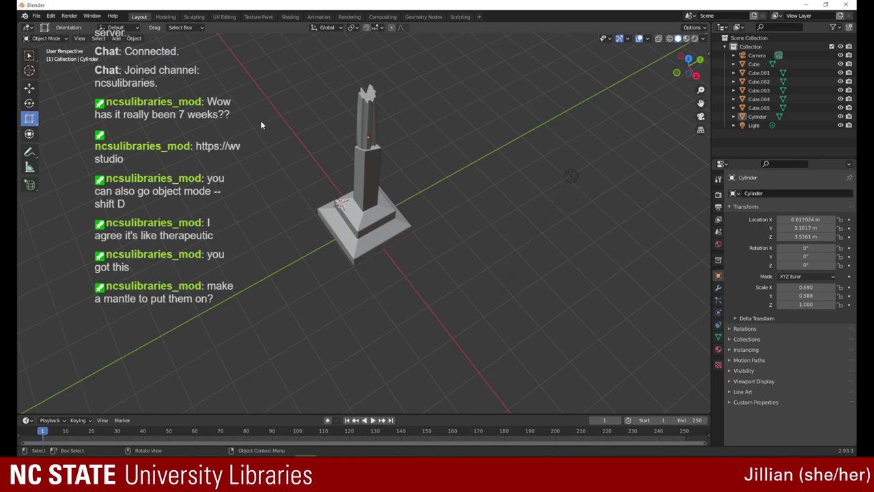
- Switch the jagged cylinder at the top of the pillar to Edit Mode
drag(688, 74, 327, 43)
drag(704, 94, 687, 112)
drag(686, 69, 443, 53)
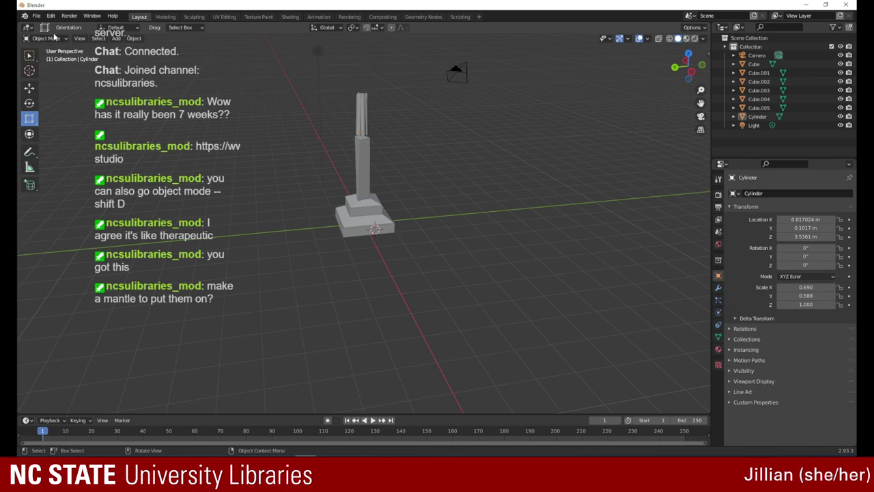
click(46, 39)
click(45, 58)
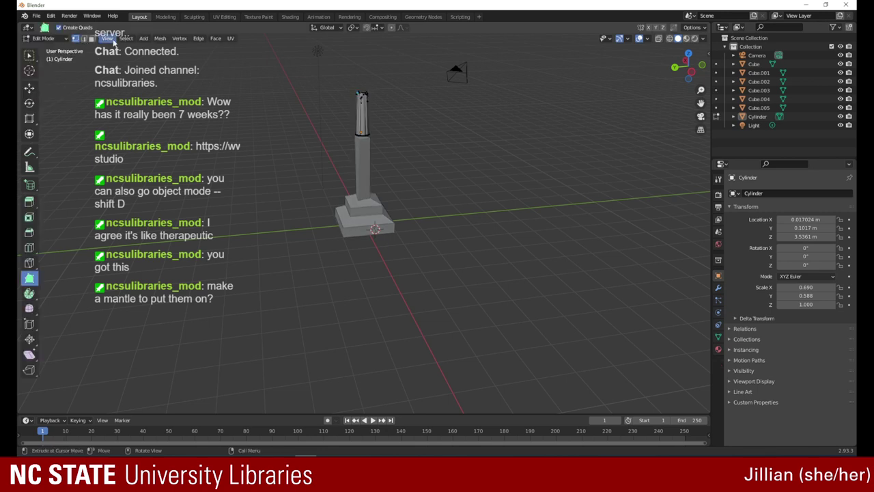
- Extrude the selected rim vertex of the cylinder far out to the side with Extrude Vertices
click(160, 38)
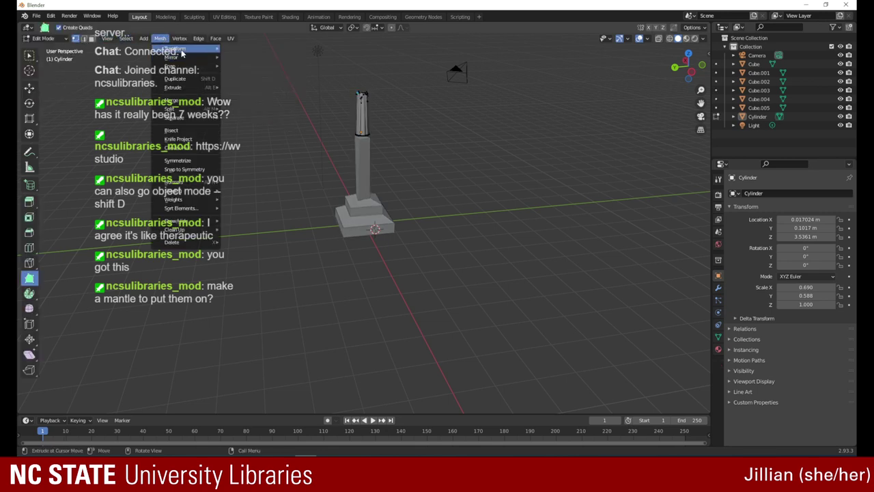
mouse_move(156, 46)
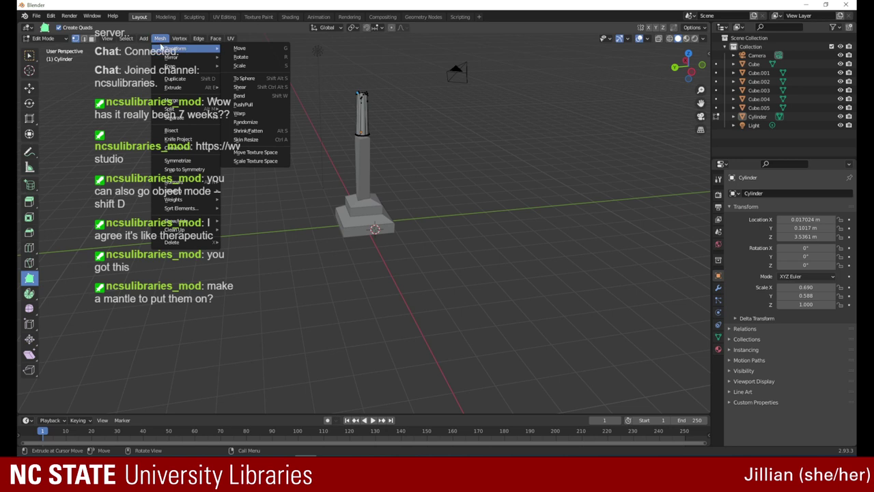
mouse_move(186, 90)
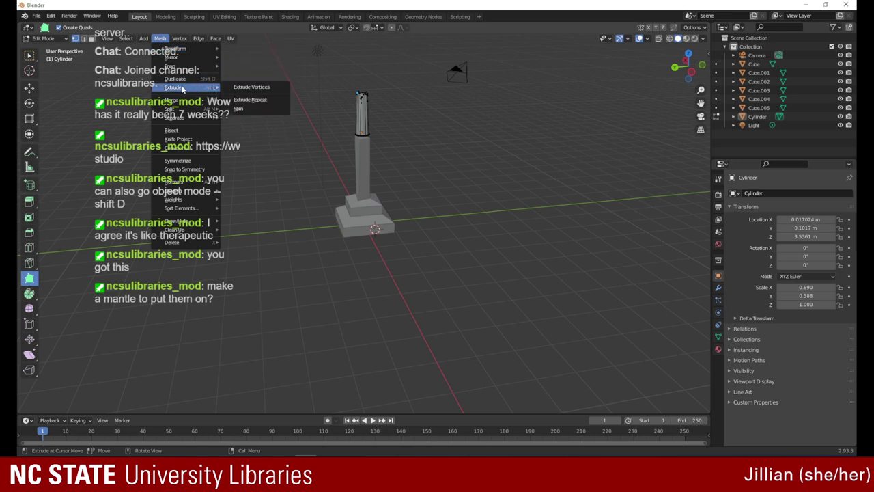
click(243, 87)
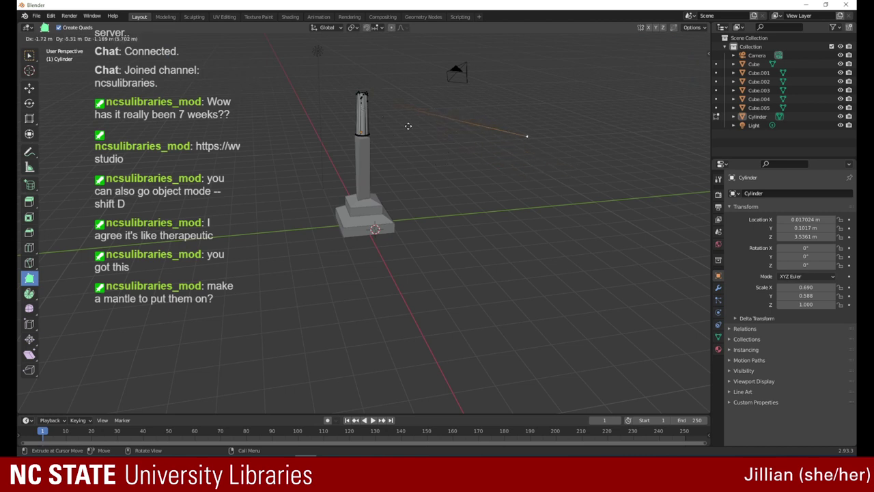
click(488, 146)
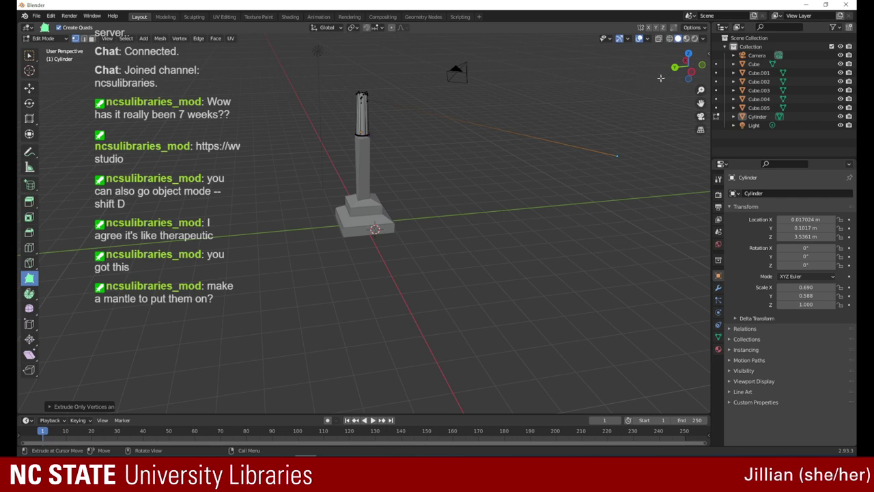
- Apply Smooth Faces shading to the current selection on the cylinder
drag(660, 78, 529, 97)
drag(698, 91, 488, 102)
drag(697, 91, 689, 67)
drag(683, 68, 446, 66)
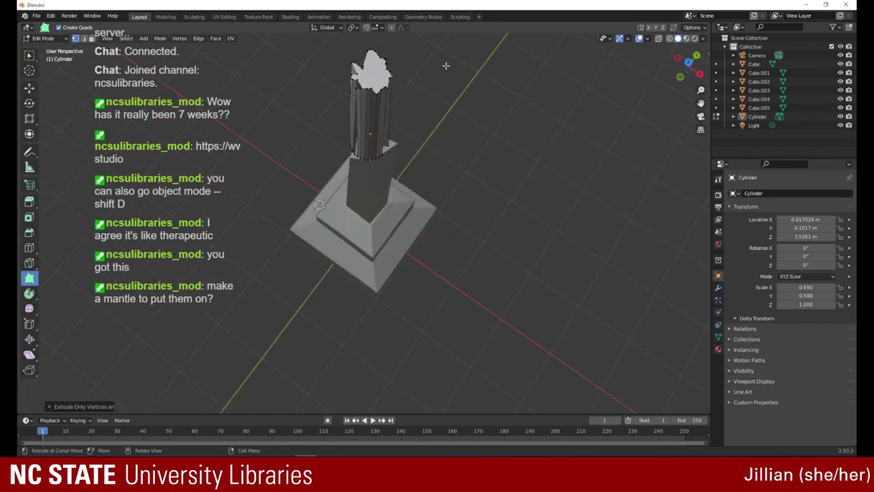
click(160, 39)
mouse_move(171, 51)
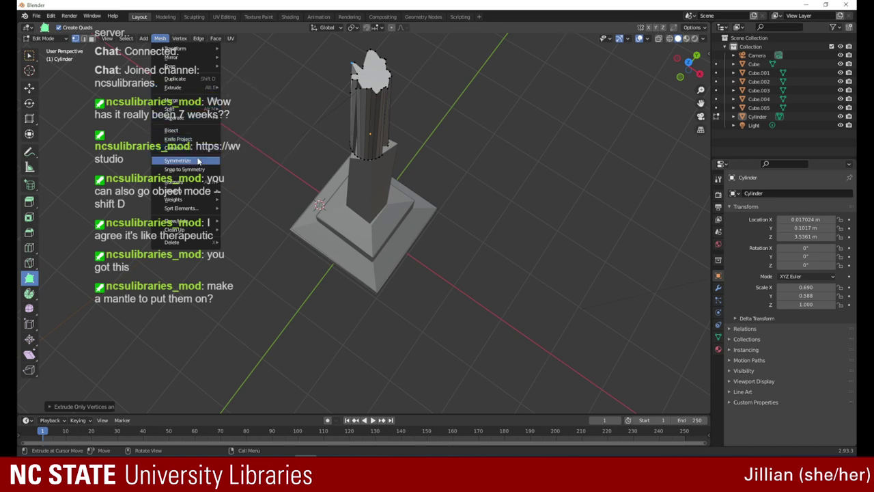
mouse_move(185, 192)
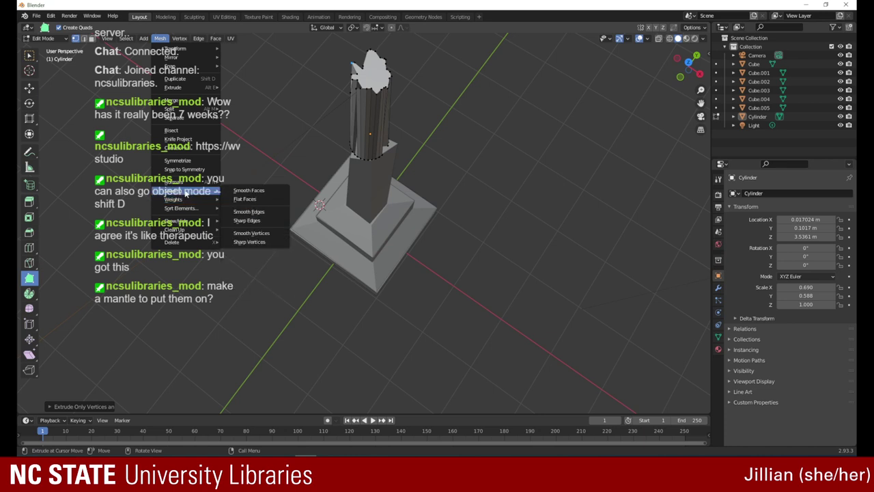
click(257, 194)
- Reshape the cylinder's jagged rim by moving its front vertices slightly and lowering its tallest peak
key(g)
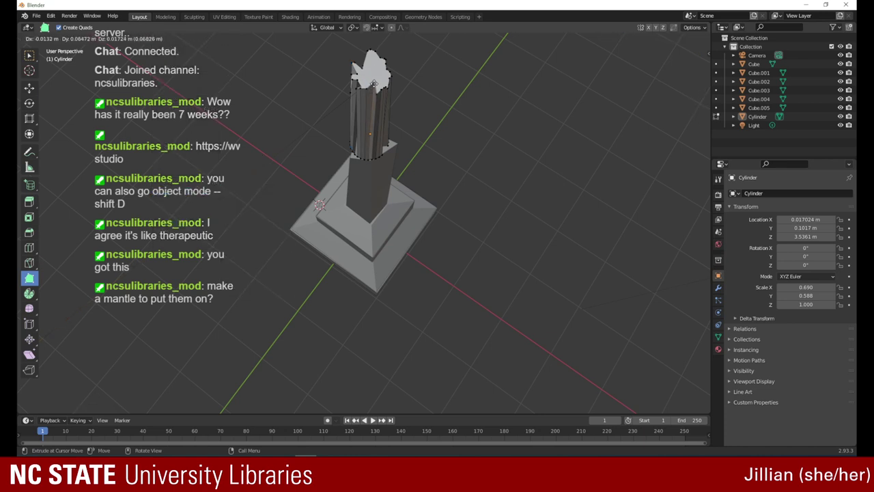
drag(374, 83, 377, 90)
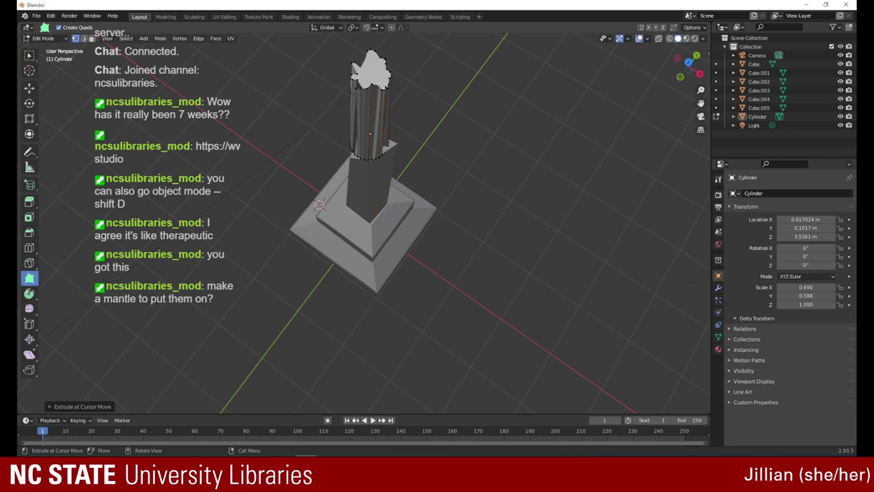
drag(386, 87, 373, 57)
mouse_move(371, 54)
mouse_down()
mouse_move(384, 64)
mouse_move(364, 65)
mouse_move(369, 58)
mouse_move(363, 68)
mouse_move(371, 55)
mouse_up()
- Smooth a vertex on the +X side of the cylinder's rim with the Smooth tool, undoing the first attempt
click(28, 309)
click(29, 312)
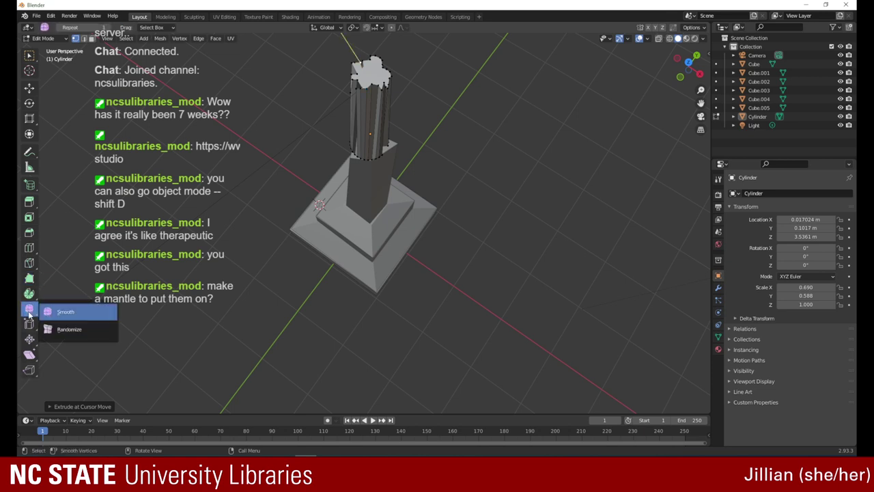
click(49, 315)
click(52, 310)
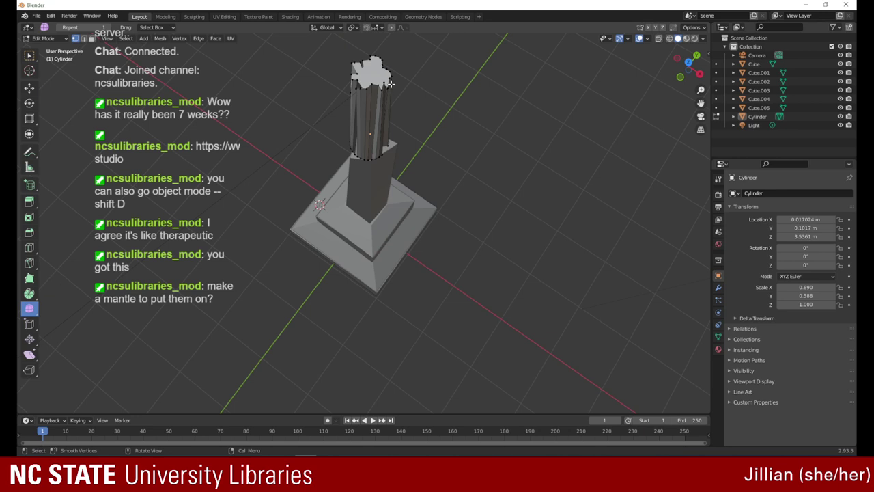
drag(380, 83, 364, 136)
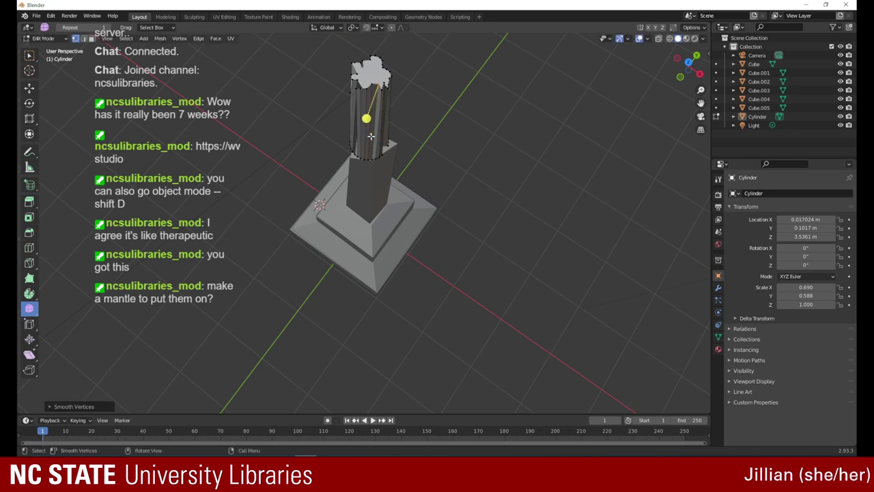
key(ctrl+z)
click(381, 92)
drag(383, 98, 377, 78)
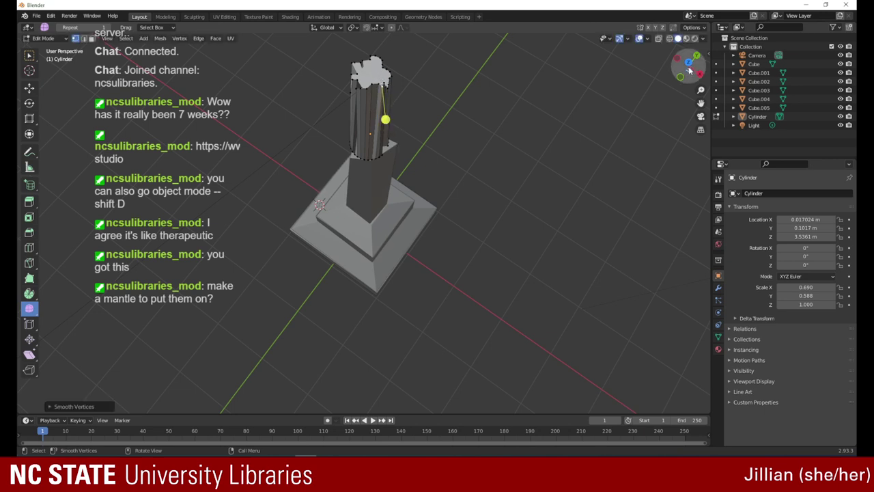
- Smooth two neighbouring vertices on the +X side of the cylinder's rim, seen from the pillar's opposite side
drag(688, 69, 541, 81)
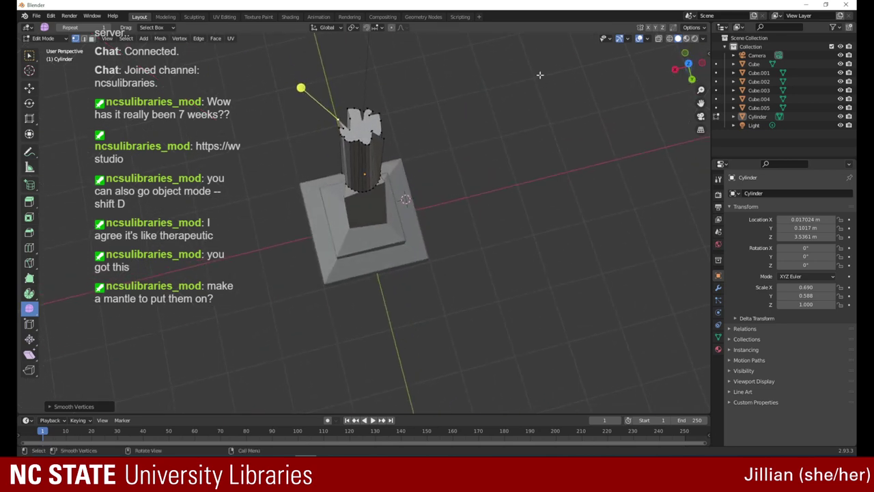
drag(302, 87, 295, 108)
click(350, 128)
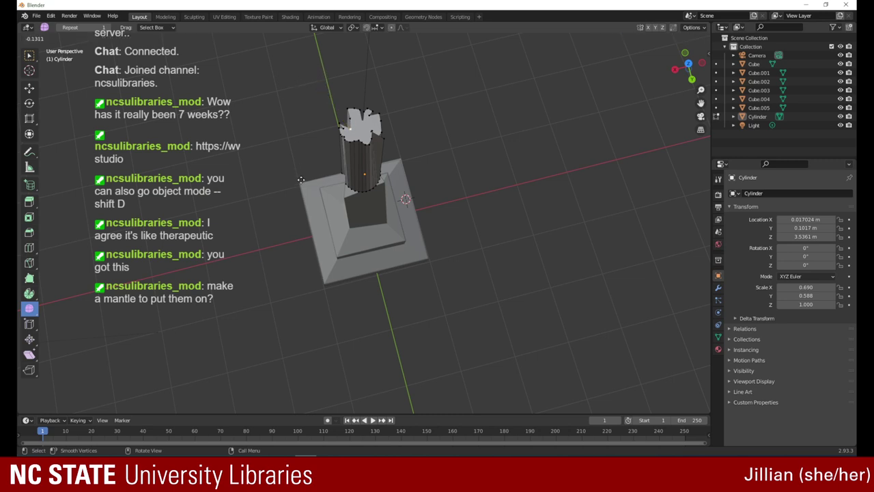
drag(301, 178, 301, 179)
mouse_move(310, 100)
mouse_down()
mouse_move(332, 100)
mouse_move(312, 104)
mouse_move(352, 129)
mouse_move(367, 129)
mouse_up()
click(350, 129)
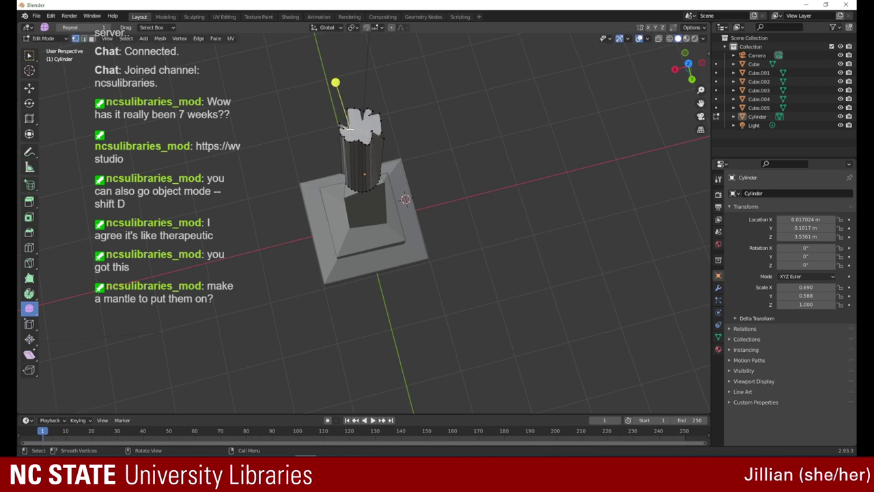
drag(345, 91, 239, 166)
click(347, 81)
- Smooth the vertices inside and just below the notch on the -X side of the cylinder's rim
click(374, 132)
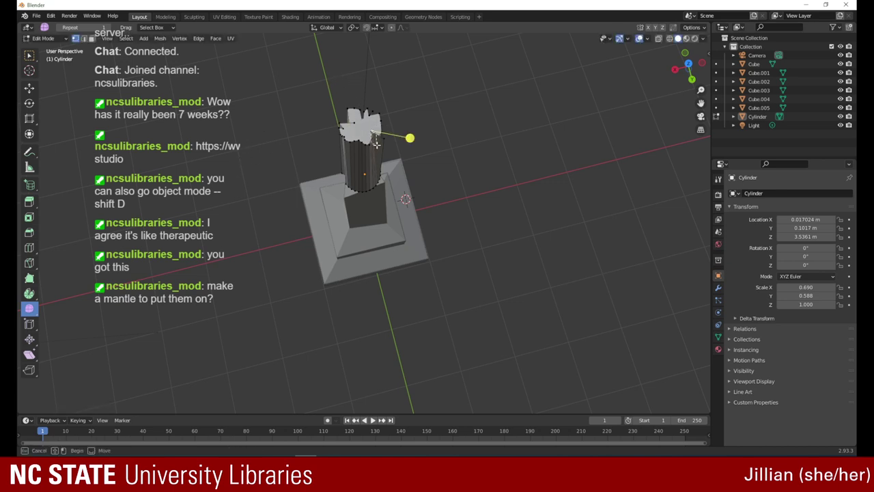
click(374, 138)
drag(407, 151, 565, 200)
click(388, 140)
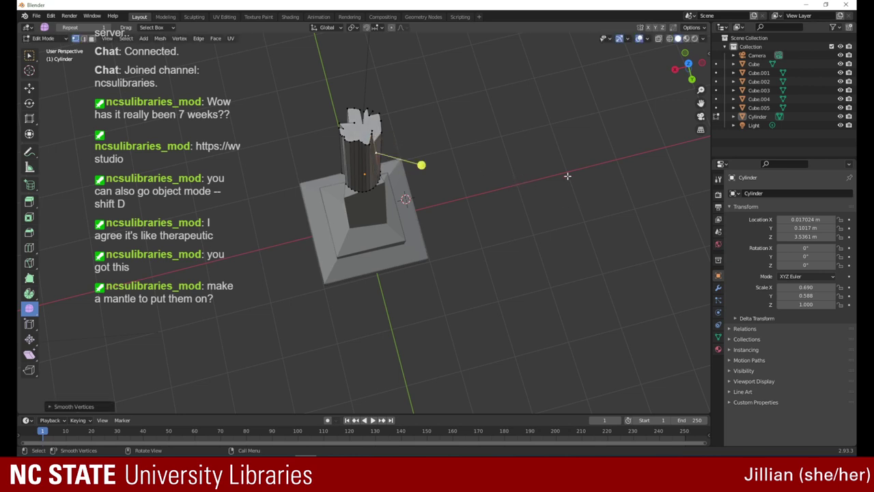
- Smooth the vertices around the deep rim notch between the cylinder's +X and -Y sides, working from above
drag(695, 73, 538, 75)
click(359, 191)
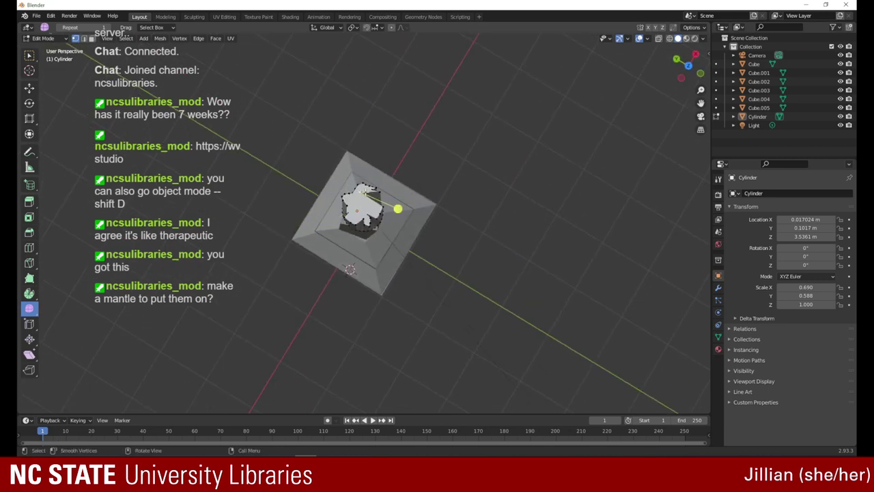
drag(398, 209, 507, 235)
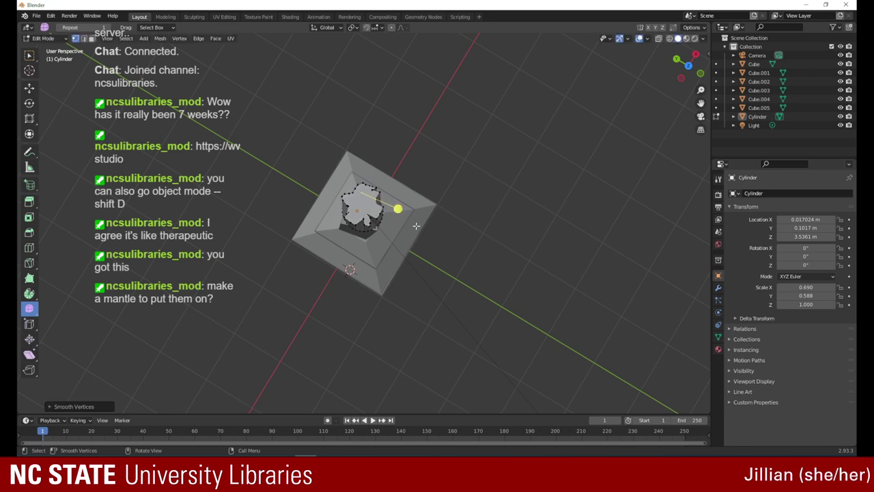
drag(414, 197, 508, 98)
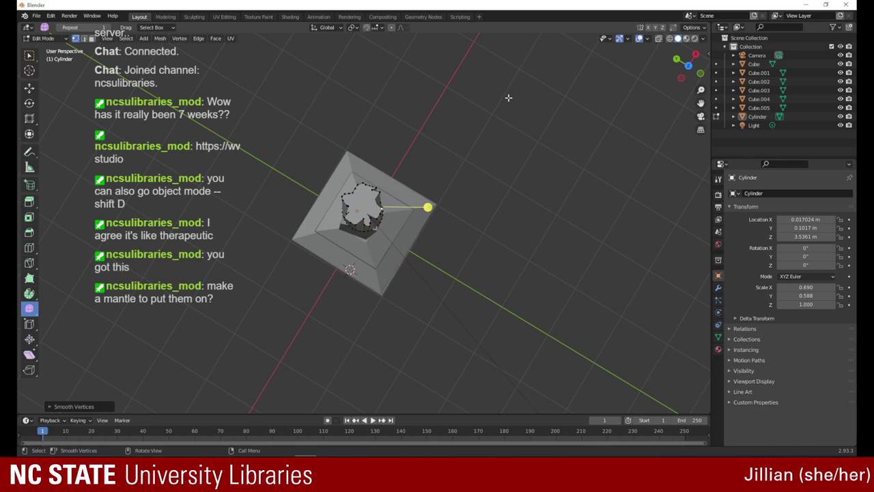
click(368, 214)
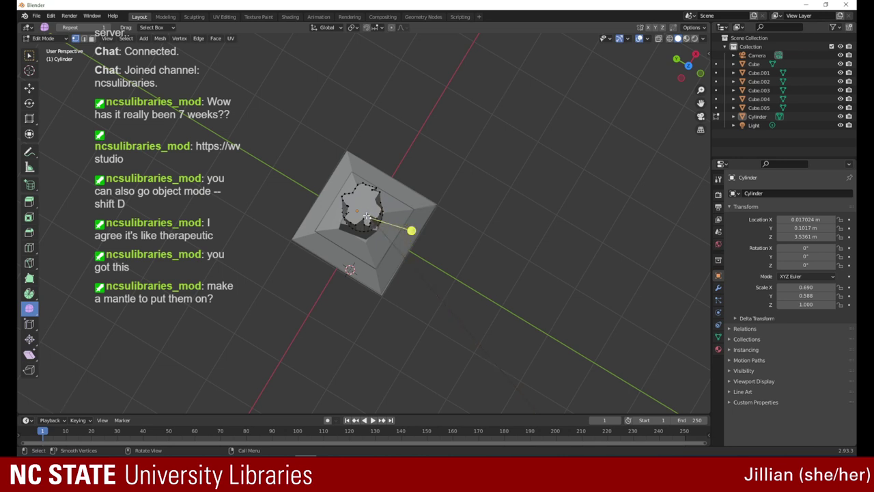
drag(406, 241, 500, 253)
- Smooth further vertices along the -Y side of the cylinder's rim to even out its remaining notches
drag(363, 265, 445, 181)
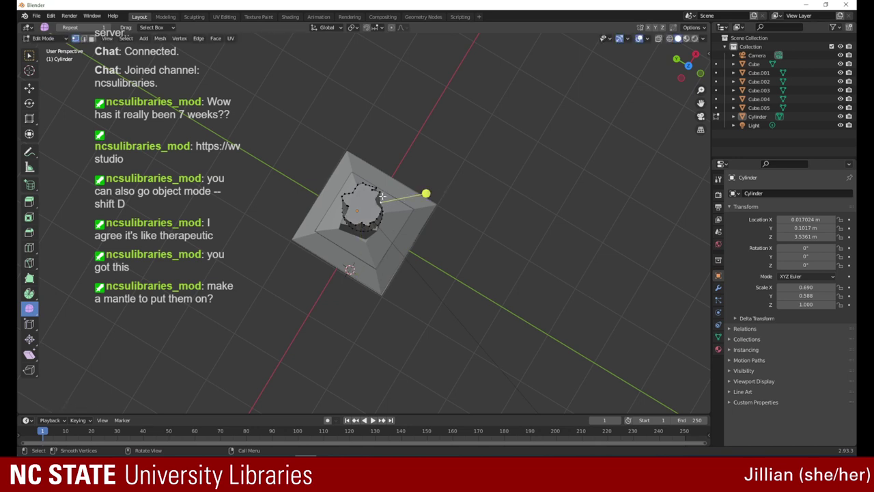
drag(420, 204, 464, 206)
drag(539, 211, 540, 212)
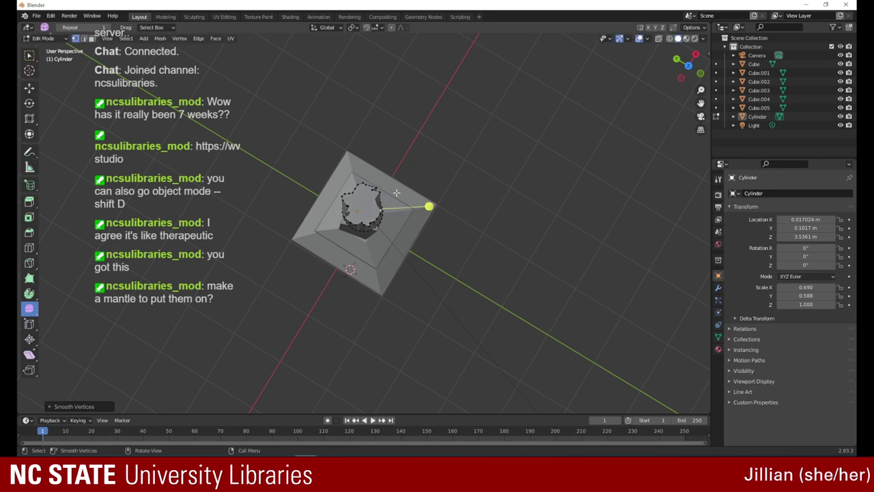
drag(409, 169, 487, 161)
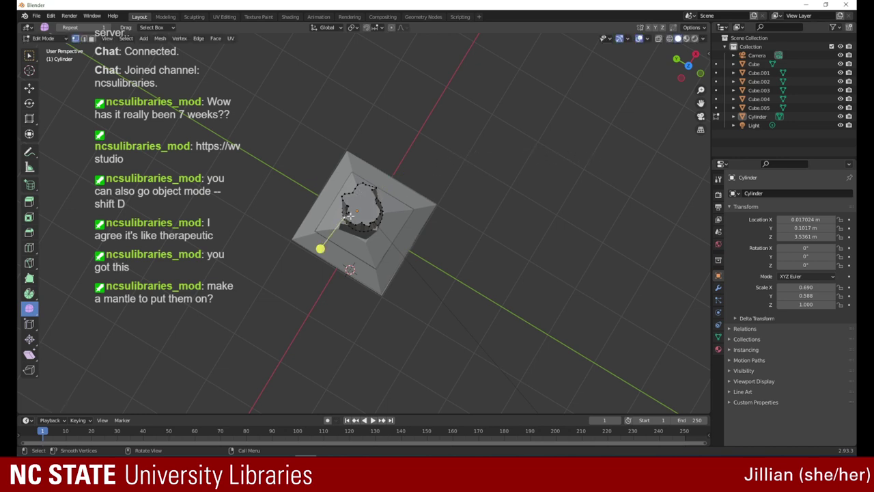
- Smooth the vertices one after another along the -X and +Y sides of the cylinder's rim
drag(328, 242, 414, 181)
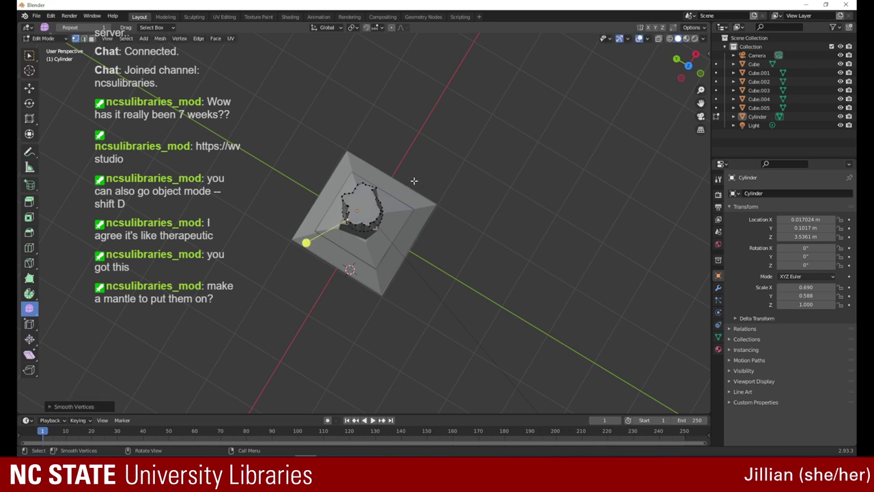
drag(307, 209, 389, 196)
click(343, 197)
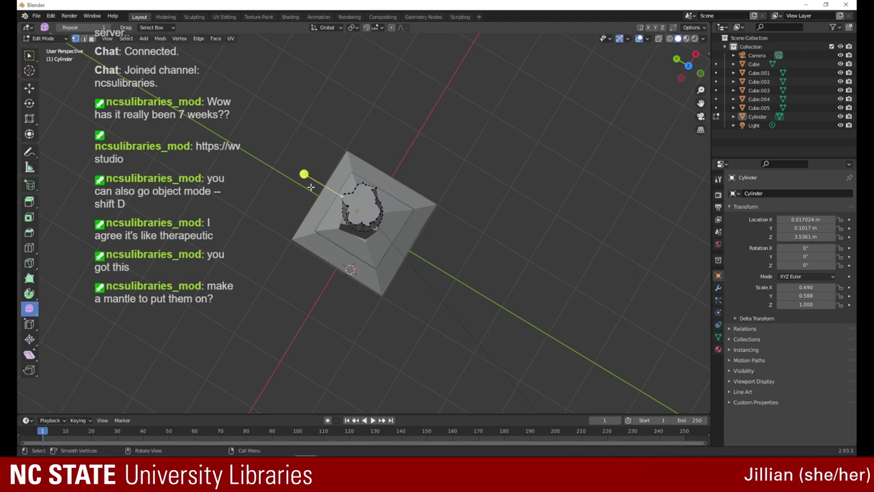
drag(307, 177, 361, 200)
click(344, 194)
drag(326, 170, 335, 178)
key(Tab)
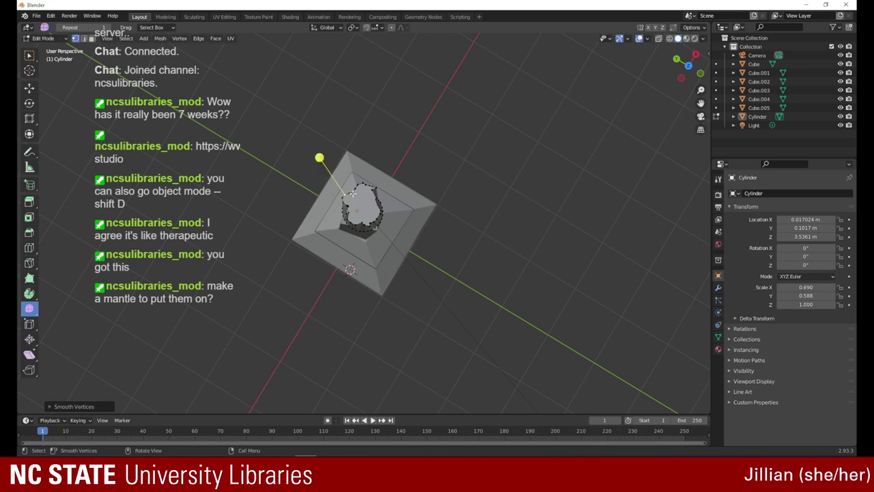
key(s)
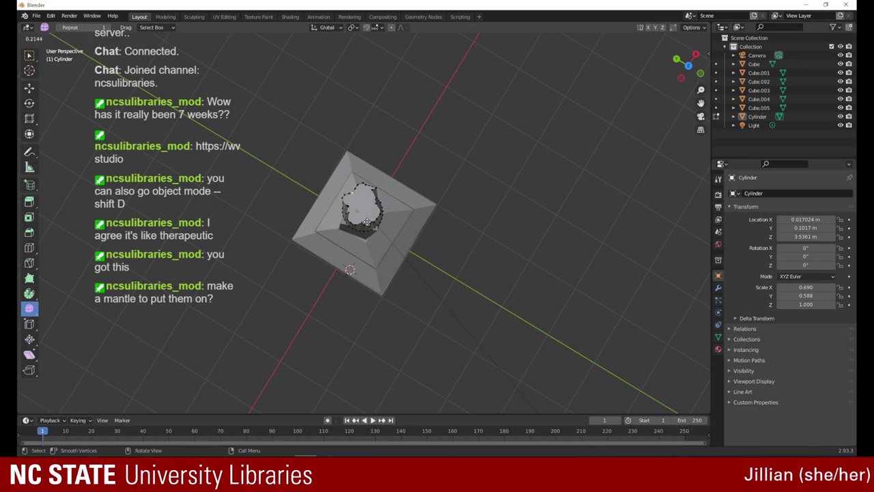
click(392, 255)
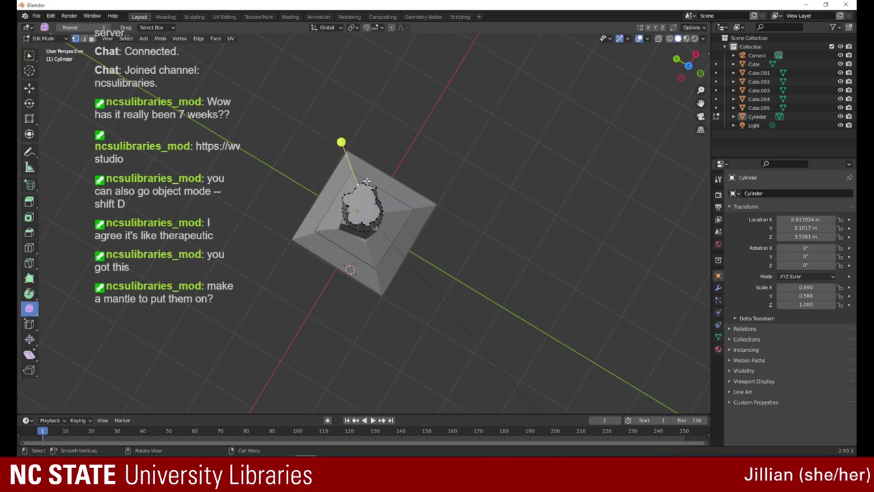
- Smooth the row of vertices along the +X edge of the cylinder's rim
drag(341, 144, 356, 176)
click(368, 184)
drag(386, 148, 373, 179)
click(363, 183)
drag(372, 139, 364, 166)
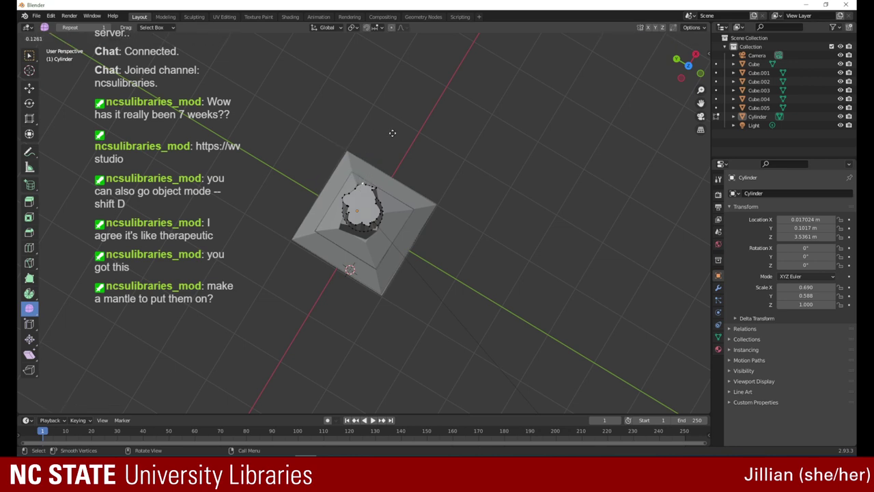
drag(392, 133, 392, 132)
drag(419, 173, 392, 184)
drag(530, 176, 498, 178)
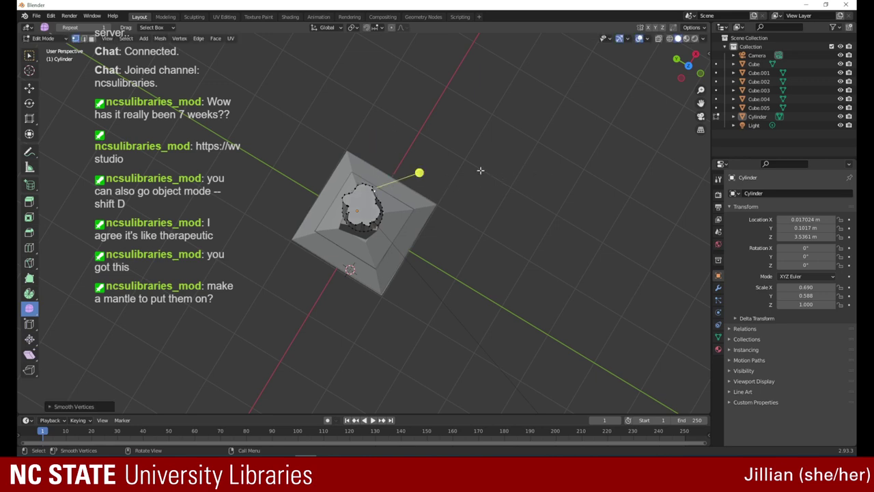
- Move individual vertices along the cylinder's jagged top rim with the Poly Build tool to reshape its peaks
middle_drag(480, 170, 476, 57)
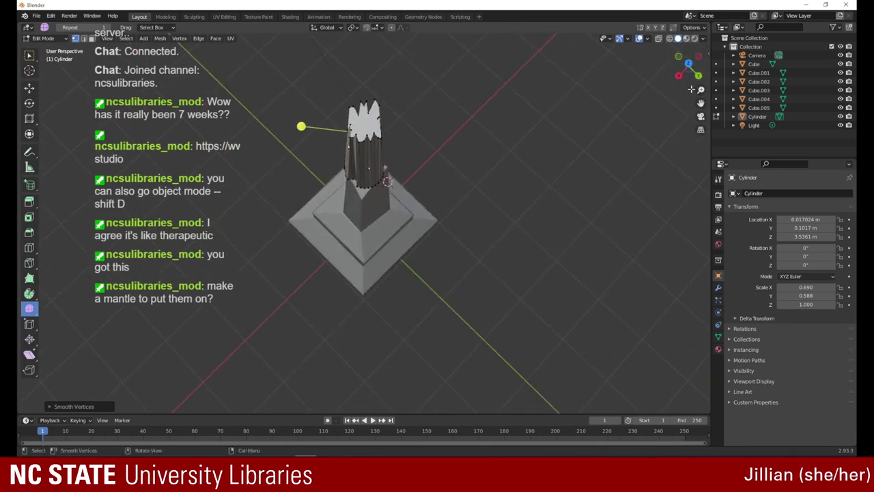
drag(691, 89, 664, 126)
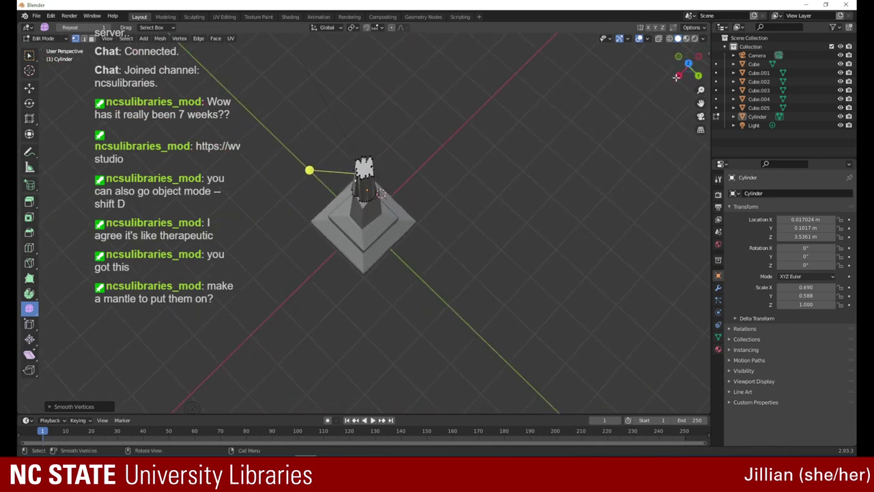
drag(676, 77, 548, 35)
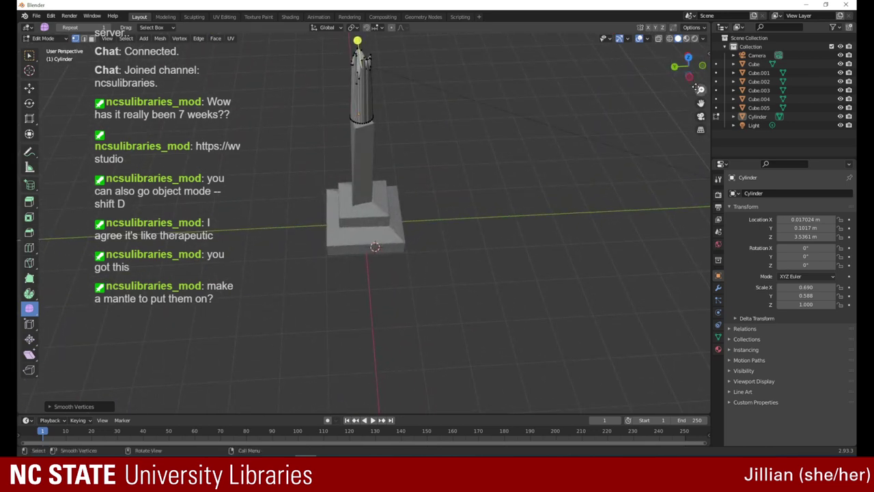
drag(699, 89, 707, 112)
drag(687, 70, 567, 64)
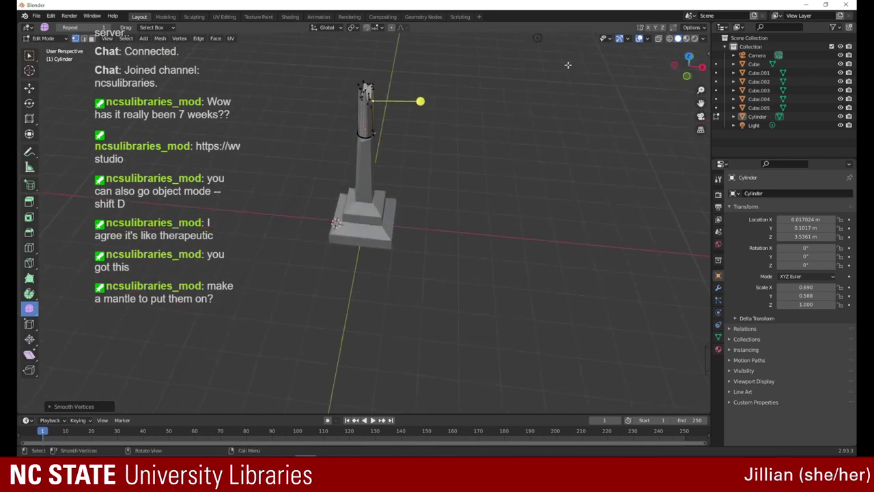
drag(703, 86, 578, 92)
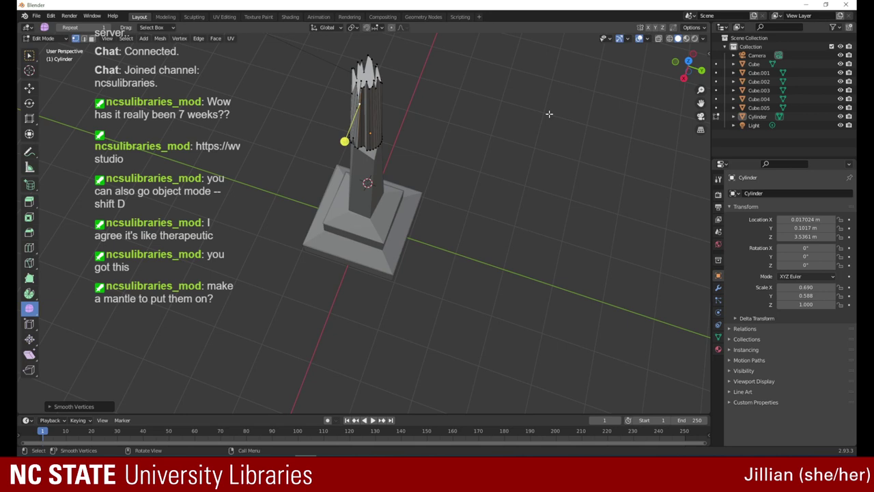
click(30, 277)
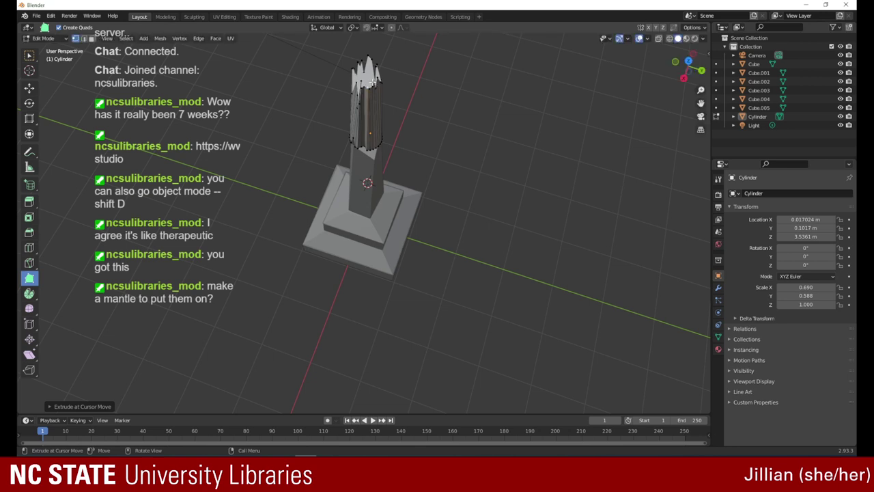
drag(371, 59, 355, 75)
drag(693, 64, 481, 49)
mouse_move(360, 56)
mouse_down()
mouse_move(362, 70)
mouse_move(371, 60)
mouse_move(357, 73)
mouse_move(353, 49)
mouse_move(348, 59)
mouse_move(359, 58)
mouse_up()
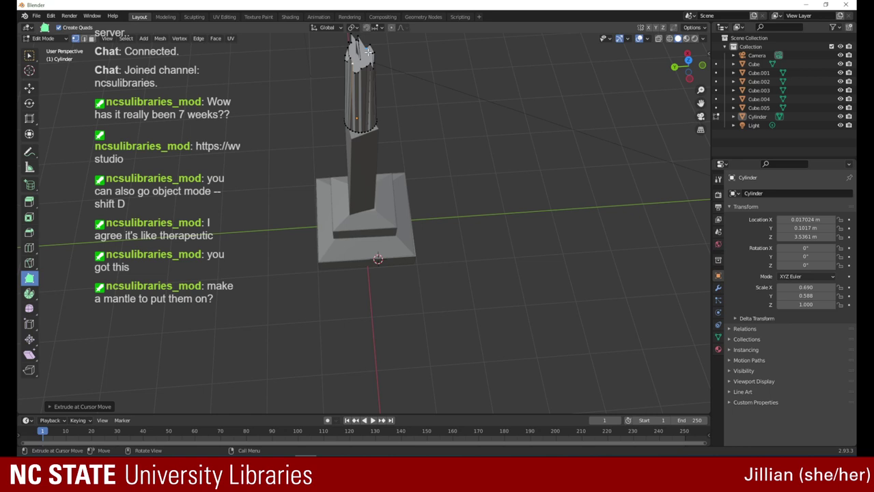
drag(687, 65, 372, 161)
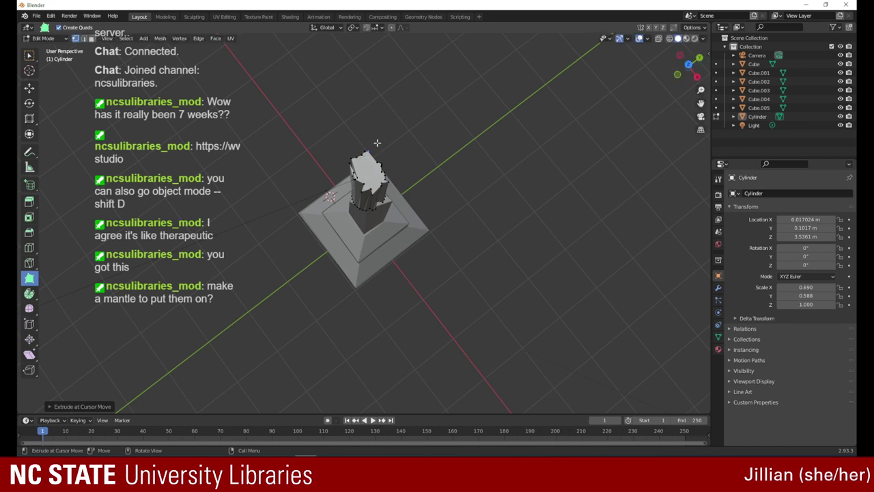
- Reposition individual vertices around the cylinder's top rim with Poly Build to give the pillar's upper end an uneven, jagged edge
drag(362, 191, 352, 162)
drag(688, 69, 510, 21)
click(681, 73)
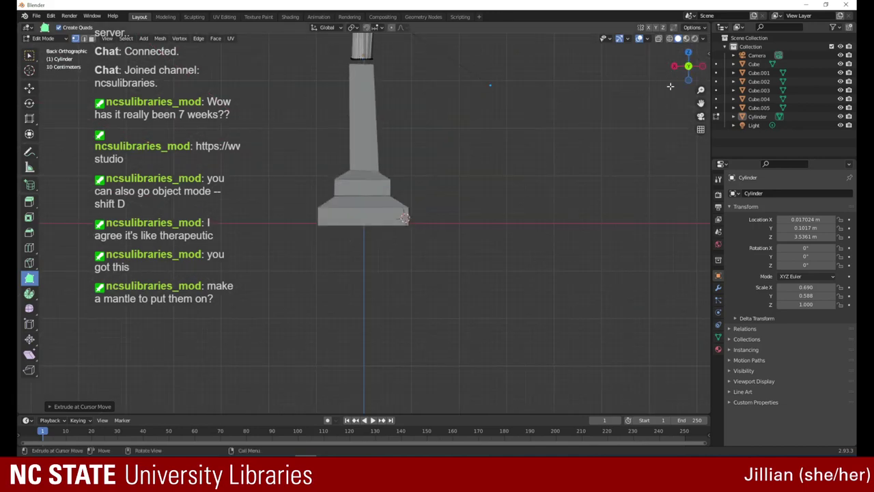
drag(702, 92, 692, 129)
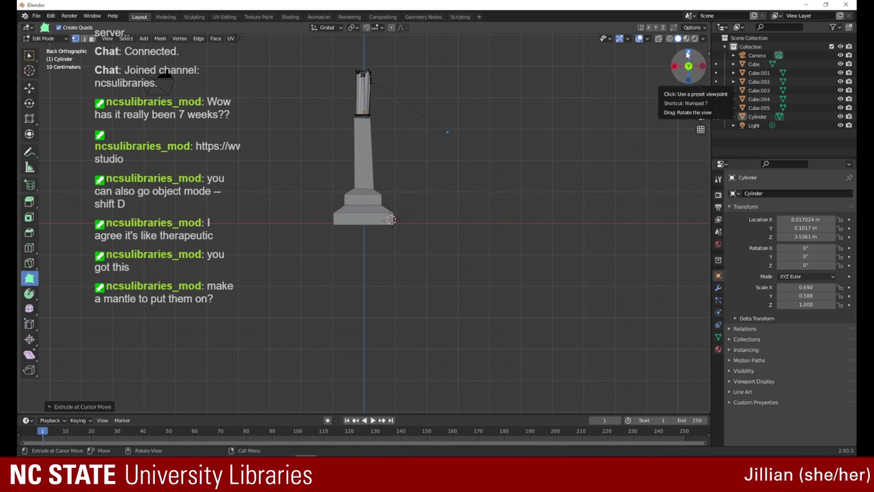
drag(685, 71, 691, 191)
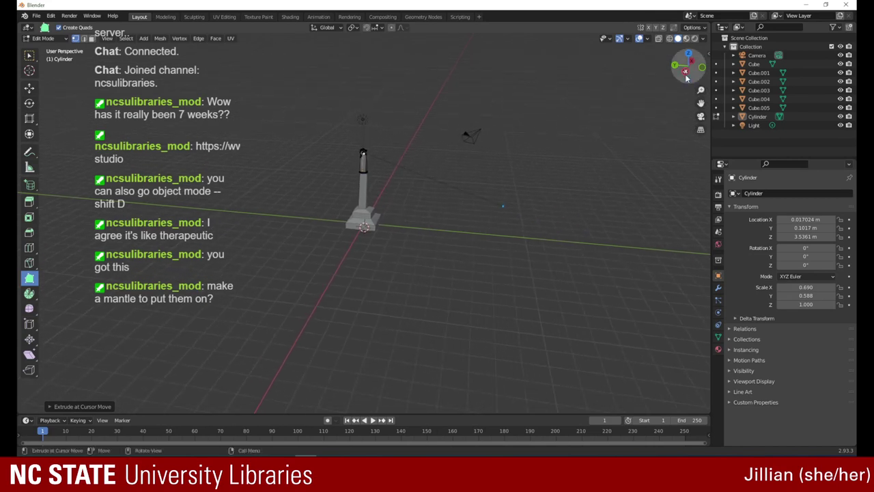
drag(687, 77, 618, 100)
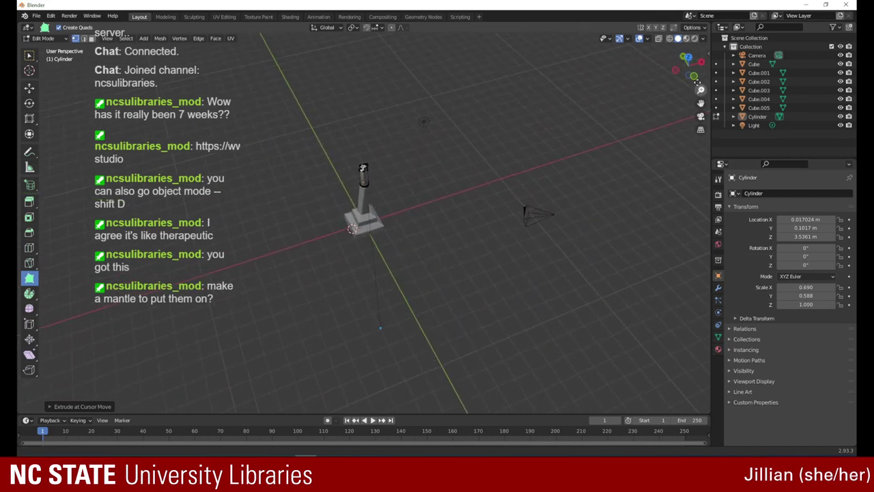
drag(700, 90, 700, 82)
drag(678, 38, 673, 27)
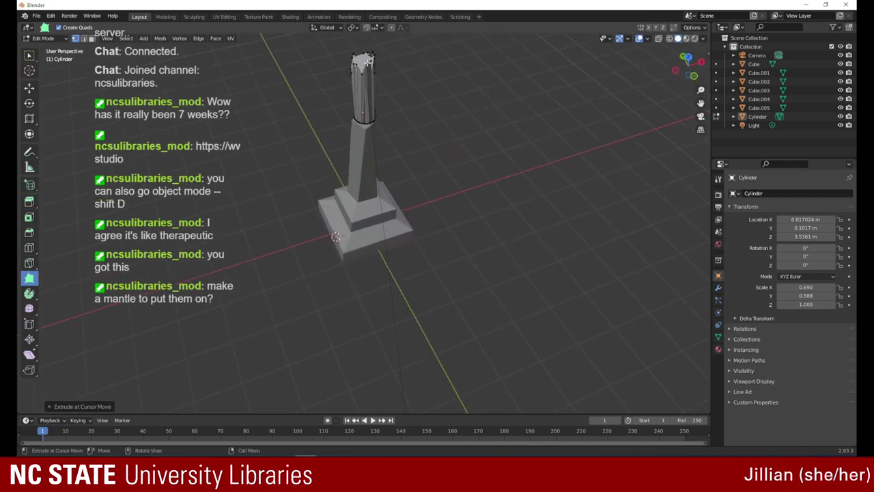
mouse_move(370, 61)
mouse_down()
mouse_move(372, 70)
mouse_move(357, 57)
mouse_move(353, 69)
mouse_move(355, 55)
mouse_move(373, 58)
mouse_move(365, 54)
mouse_up()
drag(364, 55, 368, 57)
drag(369, 58, 373, 60)
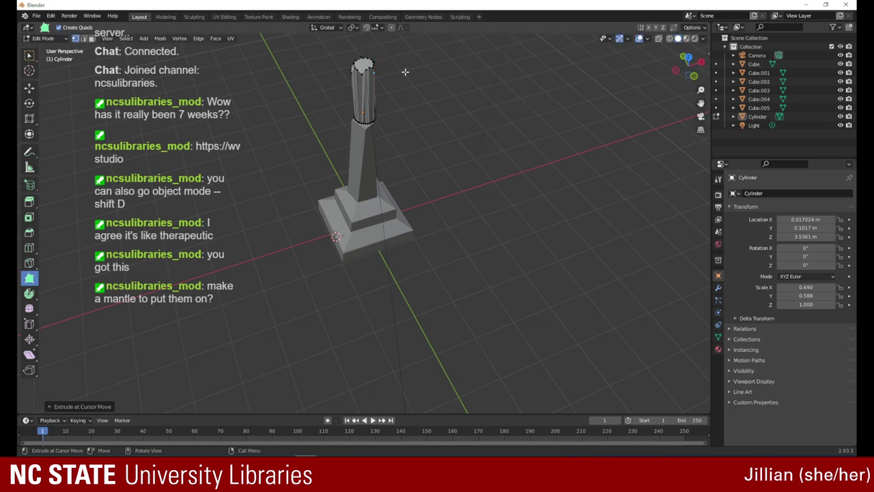
drag(684, 65, 555, 56)
drag(366, 93, 373, 79)
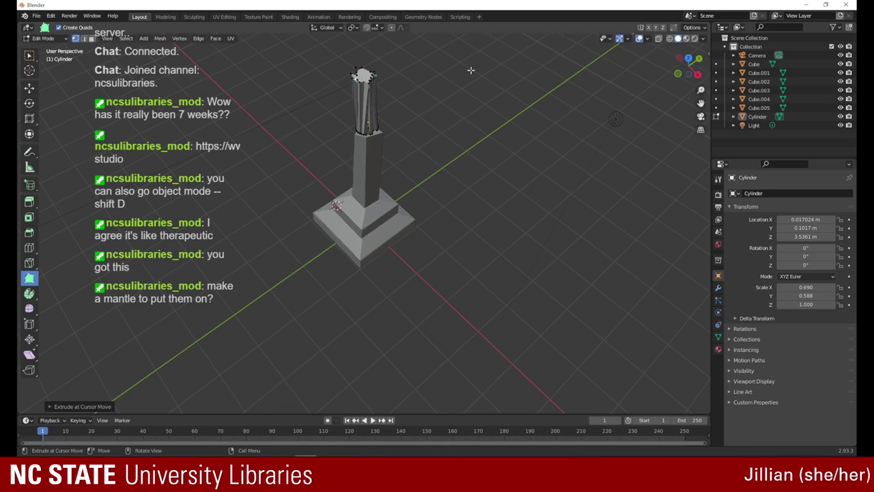
- Examine the jagged cylinder on top of the pillar from several angles, including the left orthographic view
drag(674, 65, 590, 65)
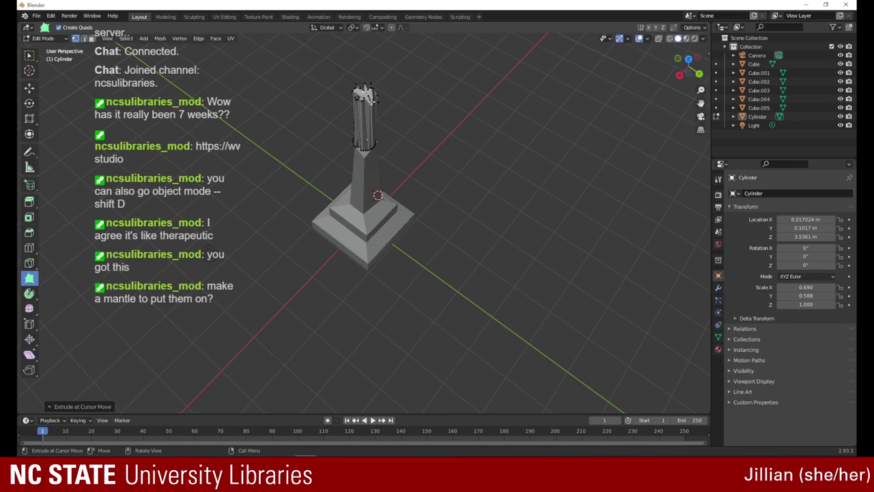
drag(683, 72, 653, 71)
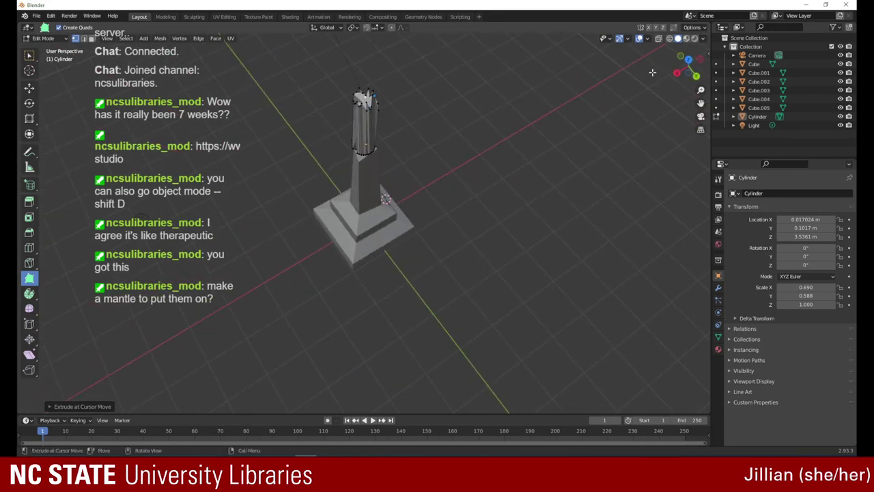
drag(676, 69, 649, 21)
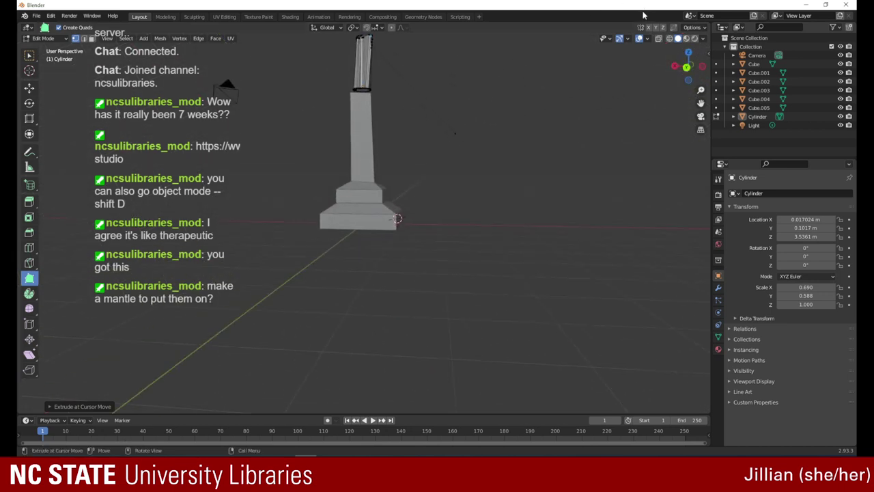
drag(700, 82, 699, 118)
scroll(697, 117, down, 2)
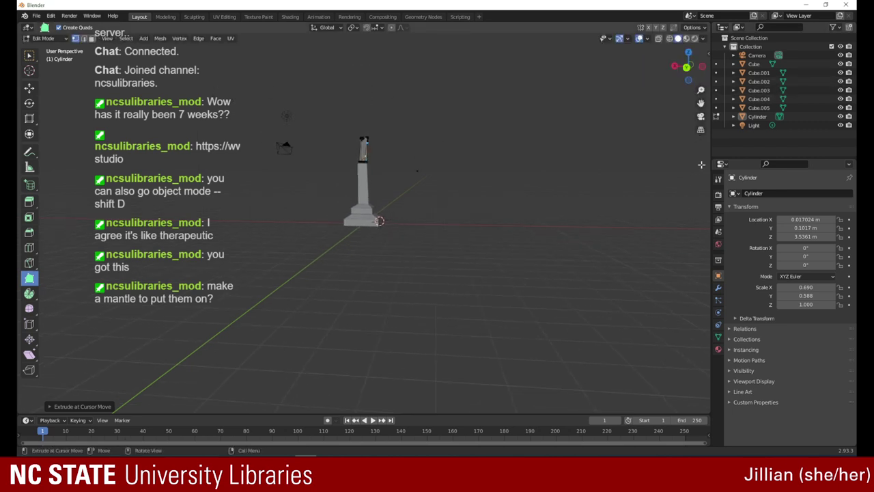
drag(686, 66, 572, 112)
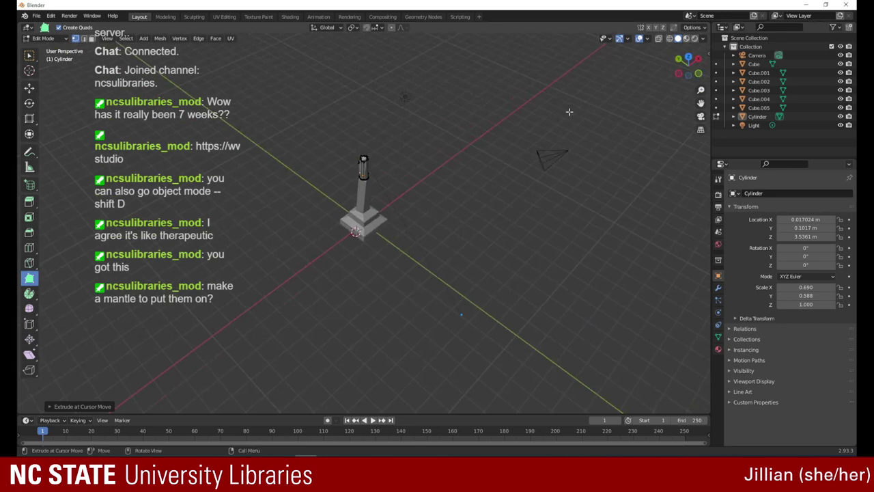
click(678, 73)
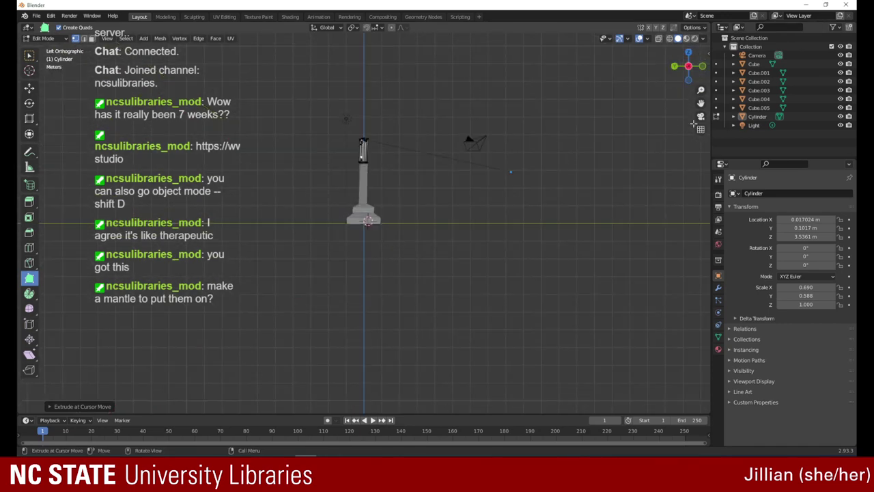
drag(700, 91, 526, 136)
- Adjust more of the cylinder's top vertices by small amounts to refine the jagged rim
key(g)
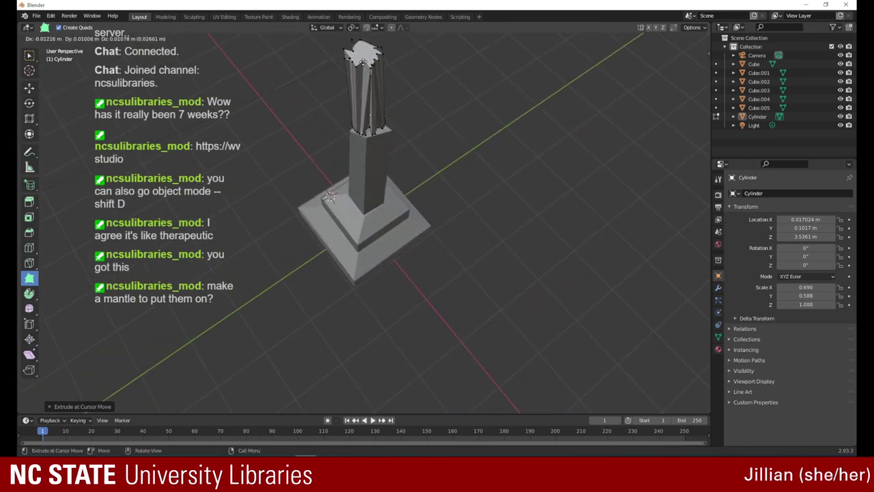
drag(363, 60, 364, 60)
key(g)
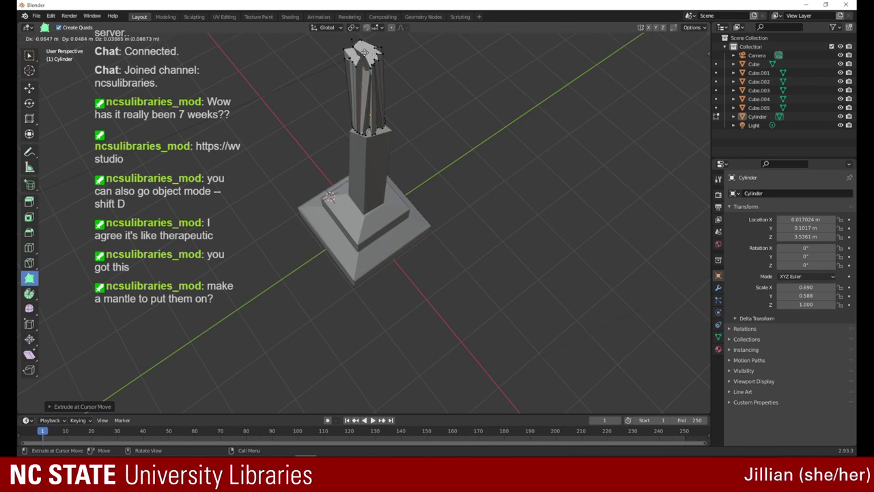
key(Escape)
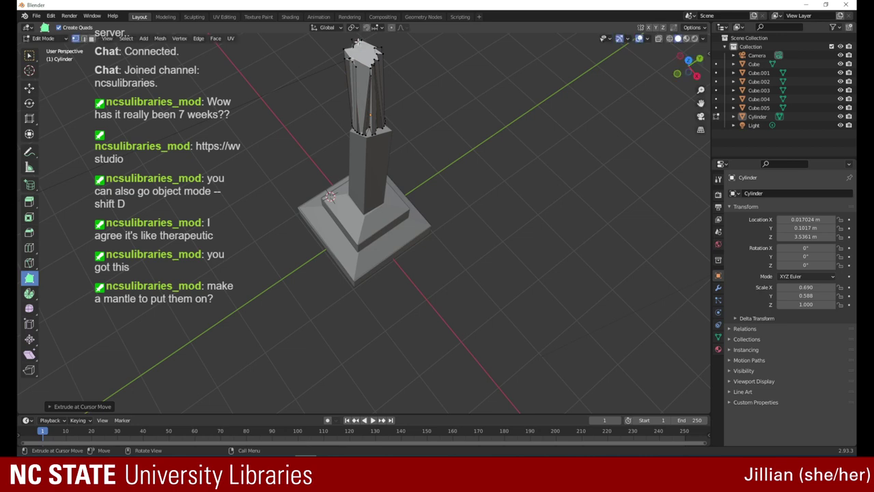
key(g)
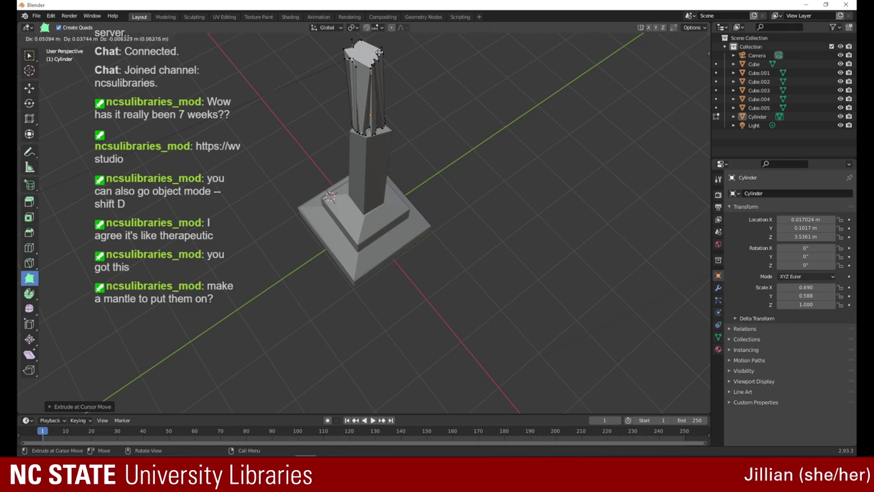
key(Escape)
drag(683, 85, 640, 72)
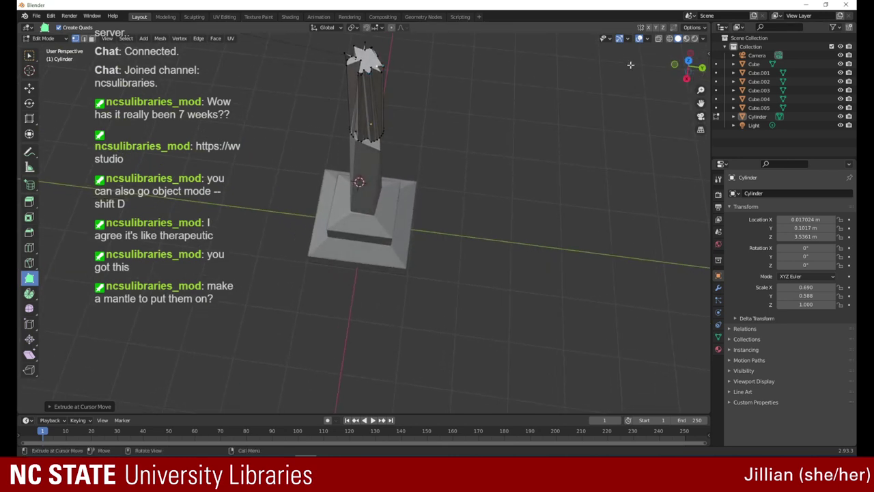
key(g)
drag(351, 69, 352, 71)
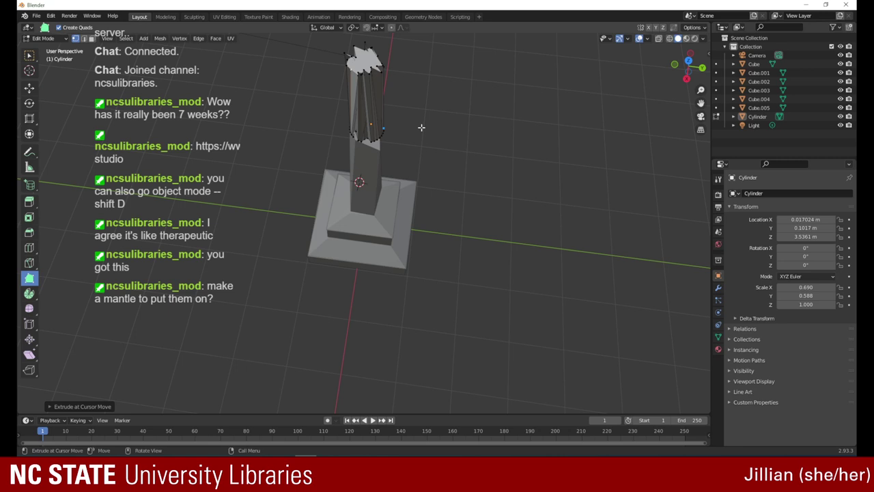
- Switch from Poly Build to the box selection tool for editing the cylinder
click(162, 40)
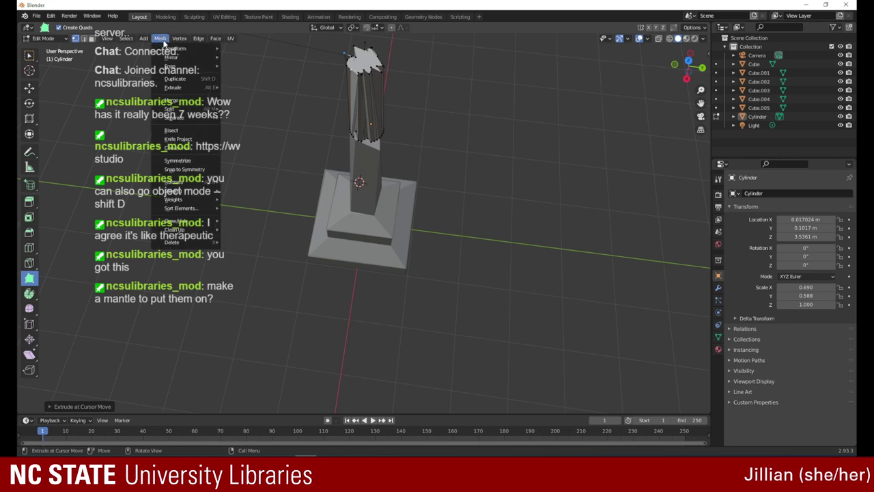
click(163, 41)
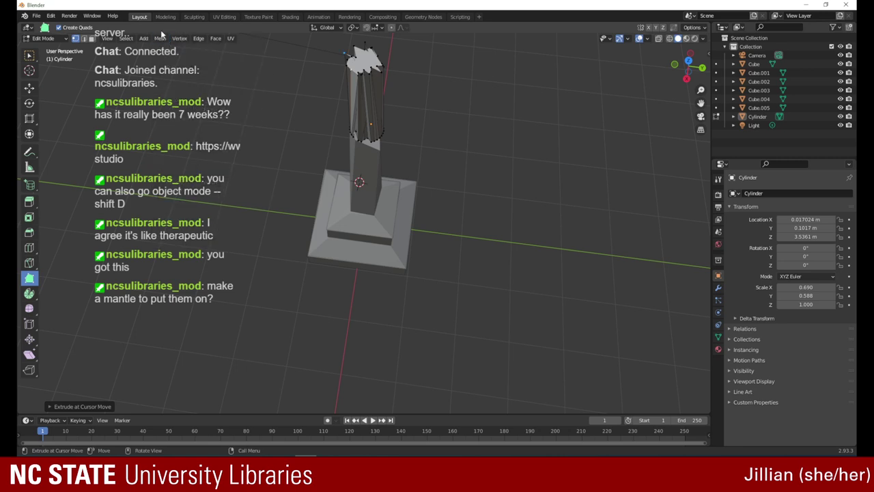
click(29, 54)
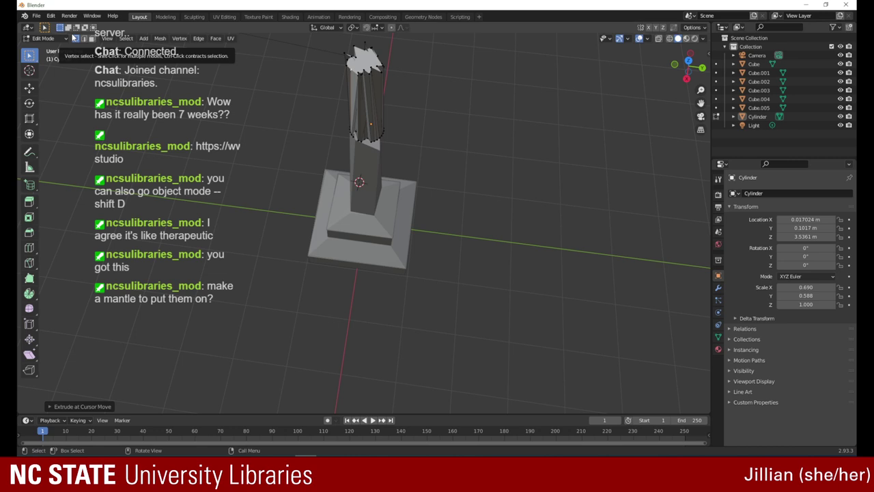
click(50, 15)
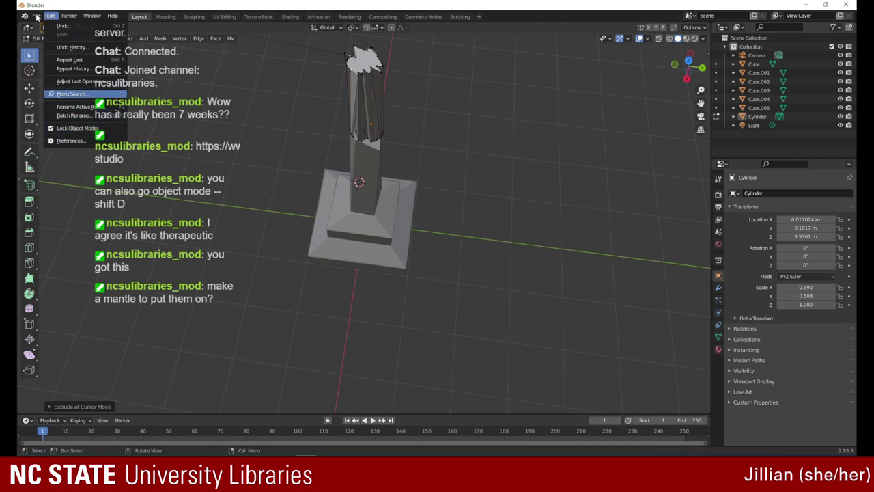
click(35, 15)
click(36, 15)
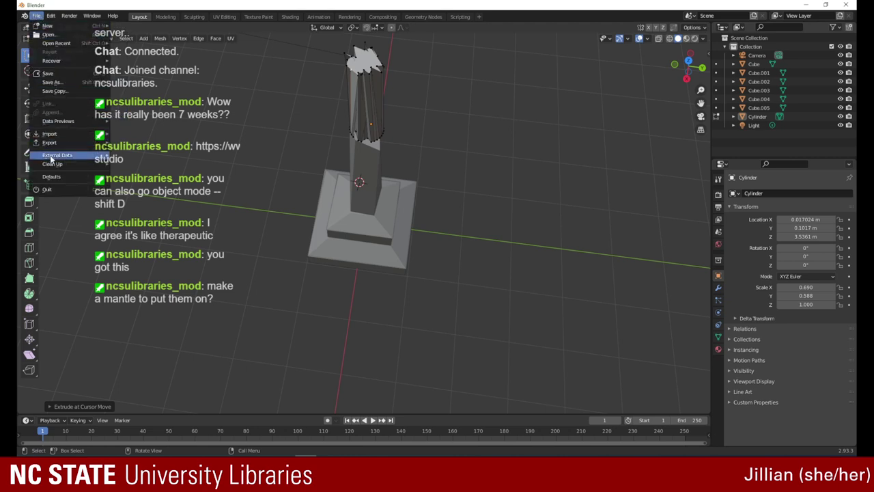
click(35, 15)
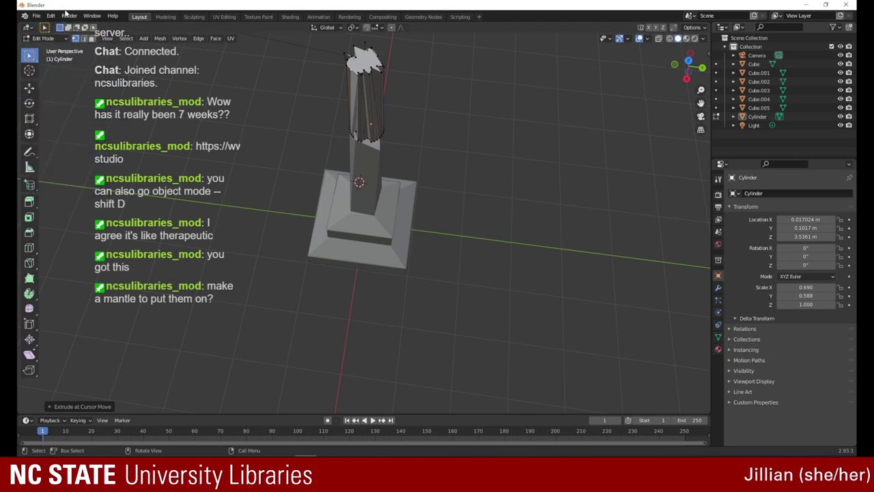
click(113, 17)
click(51, 16)
mouse_move(58, 23)
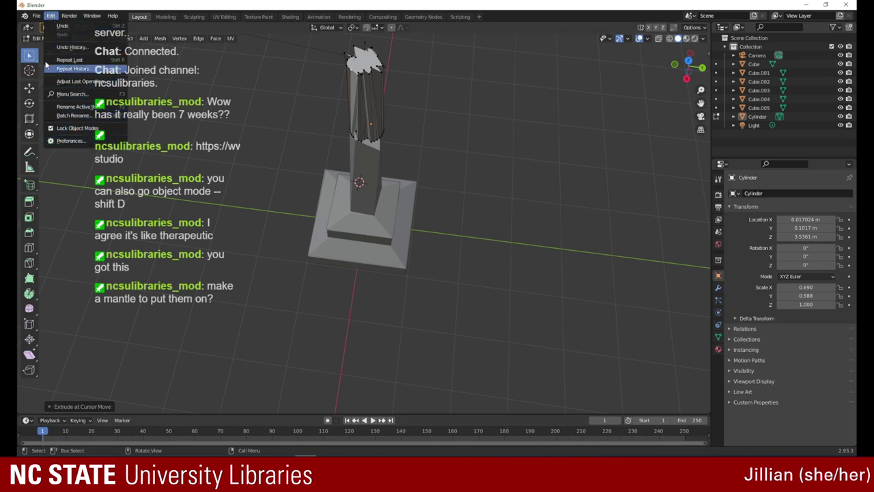
click(52, 17)
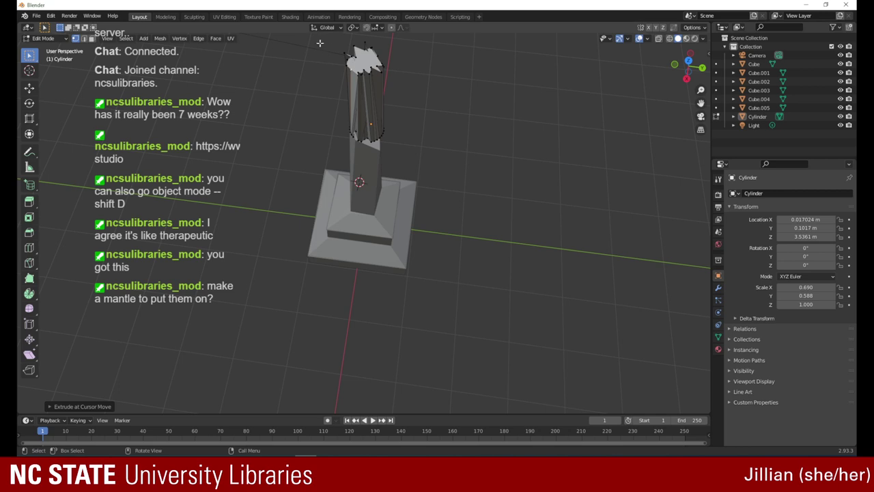
- Box-select the cylinder's vertices on the pillar's upper section, from the jagged rim down to the base ring
drag(326, 43, 416, 146)
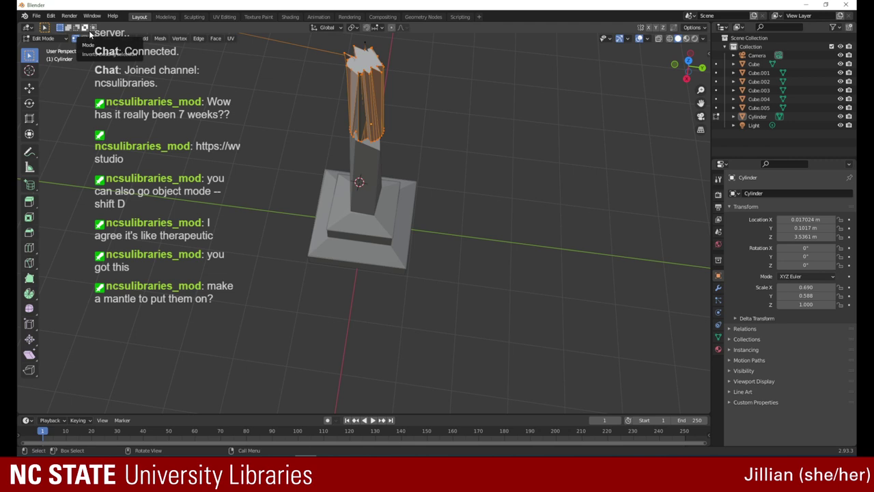
- Try the Warp transform on the selected cylinder mesh and undo it
click(161, 39)
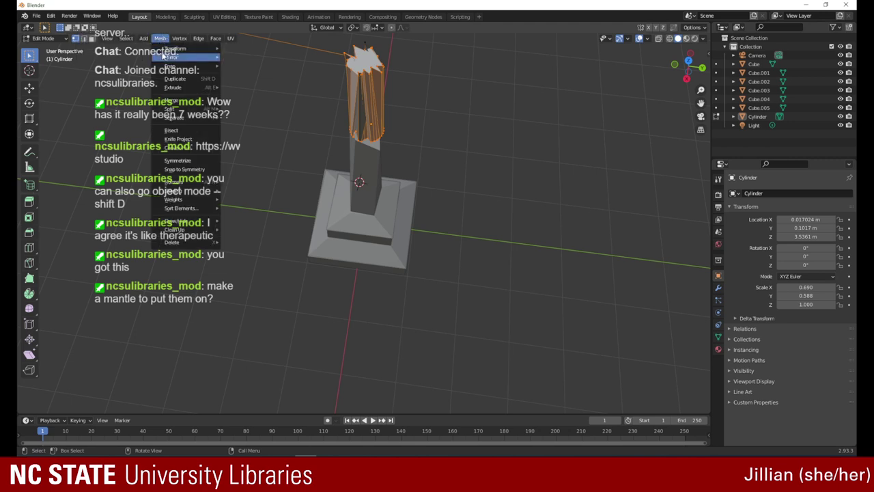
mouse_move(177, 51)
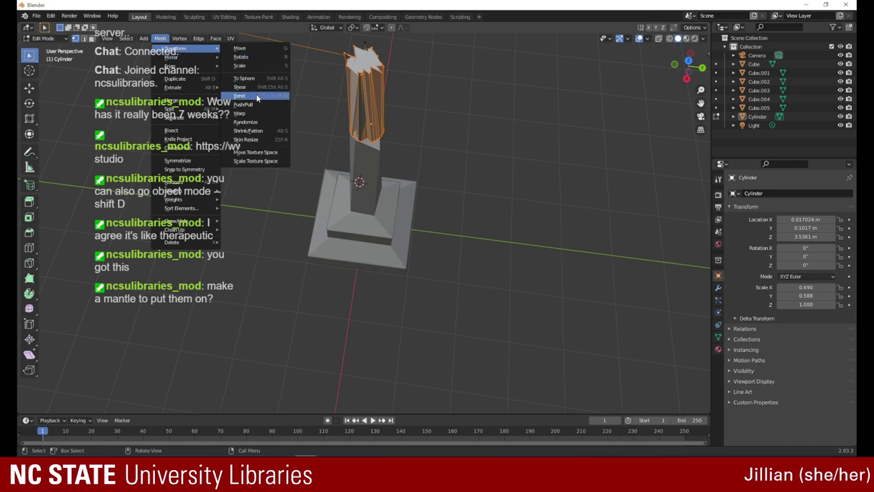
click(251, 113)
click(250, 110)
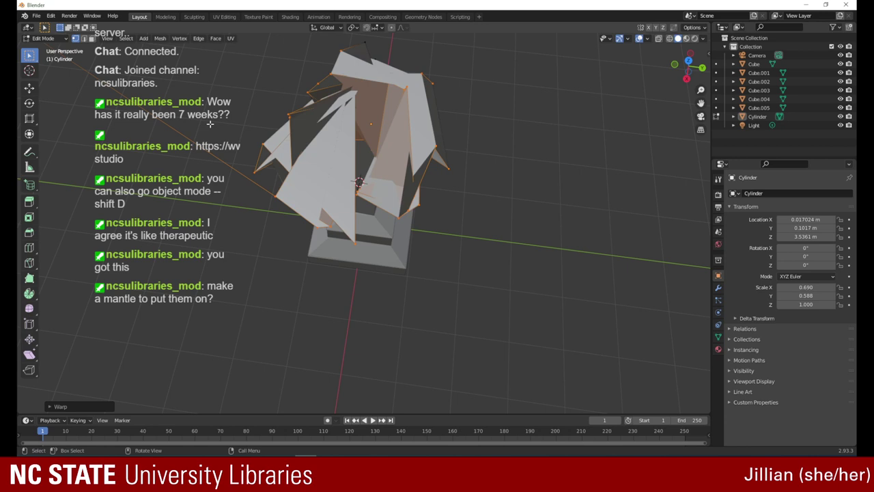
click(51, 16)
click(61, 26)
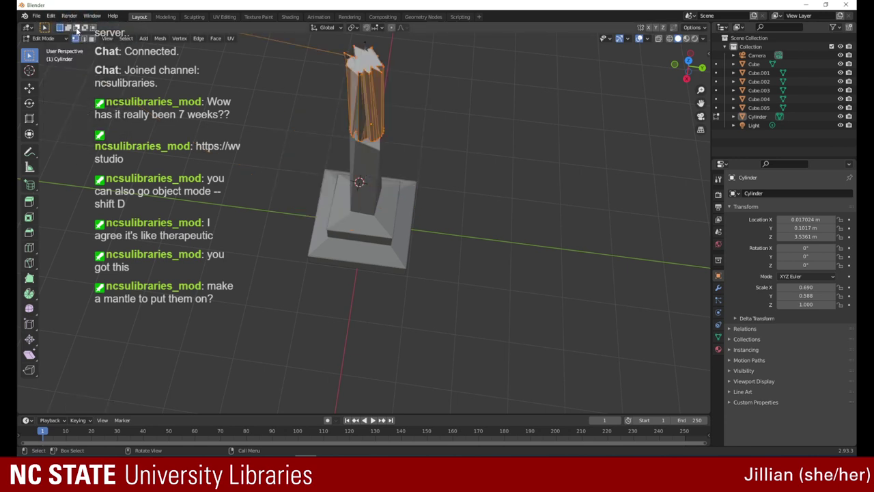
- Apply Bevel Edges to the cylinder's selected edges
click(210, 39)
mouse_move(197, 39)
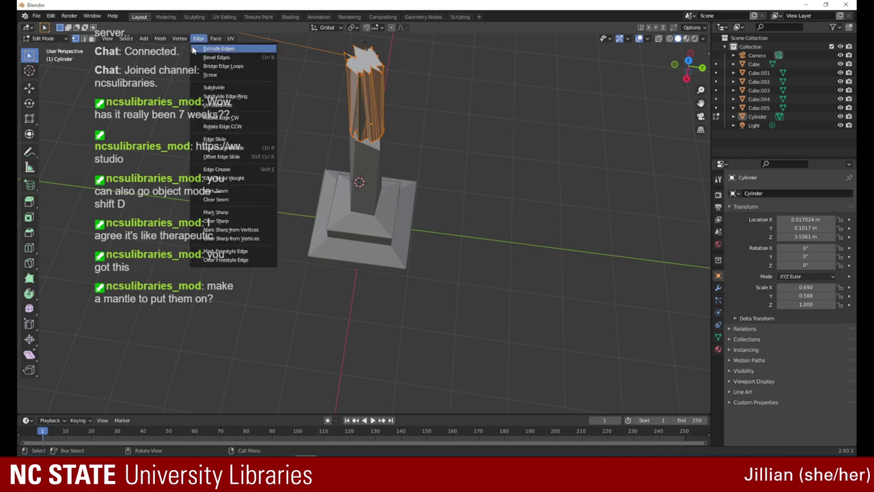
click(207, 56)
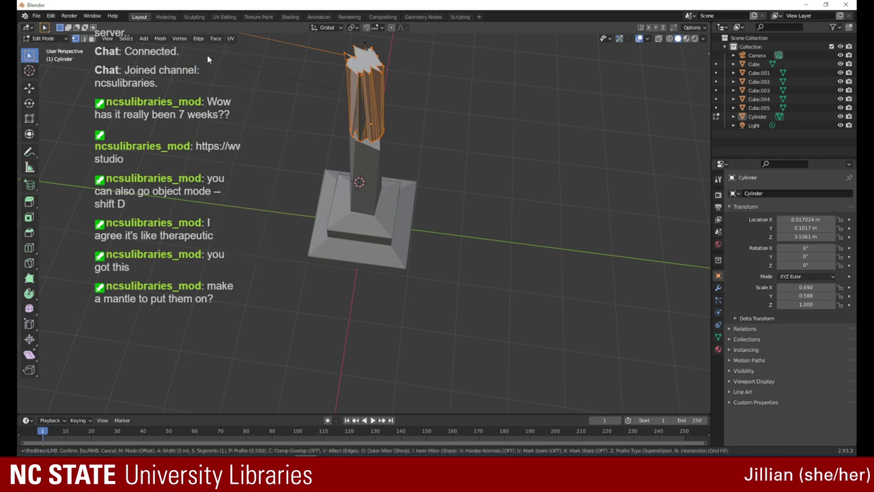
click(360, 75)
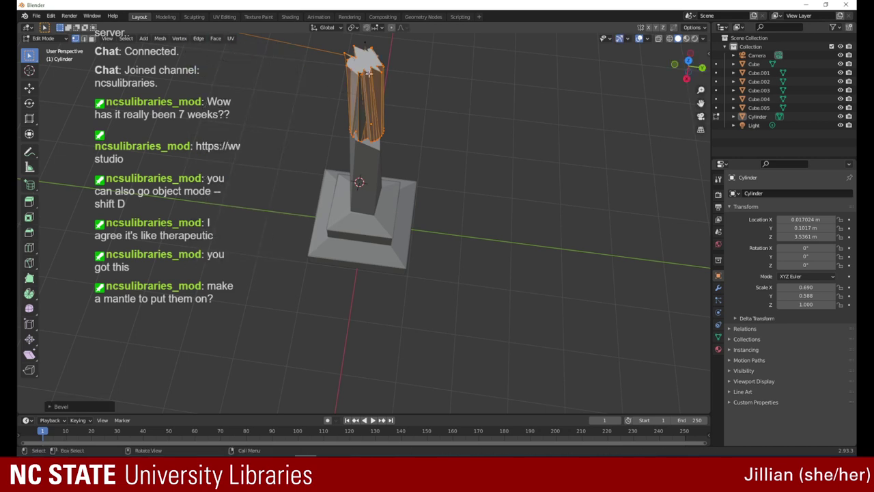
- Clear the cylinder's full selection and select individual vertices on its jagged rim
click(369, 73)
drag(355, 57, 350, 60)
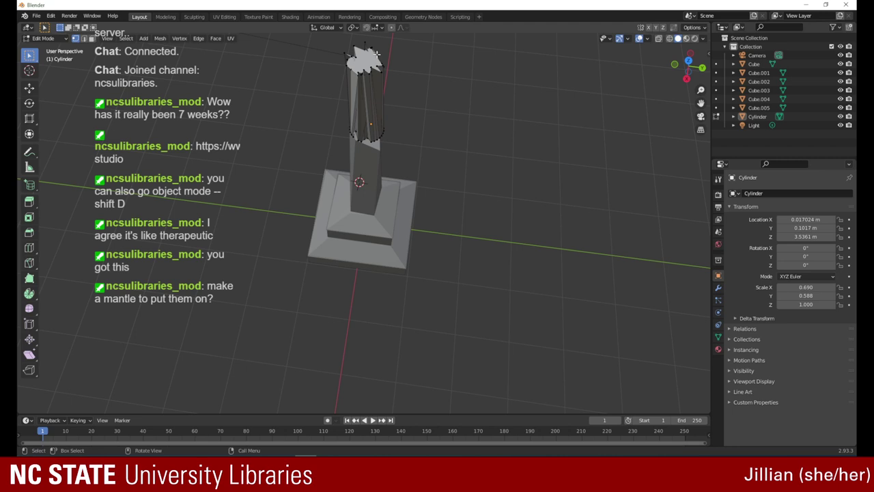
drag(686, 68, 553, 78)
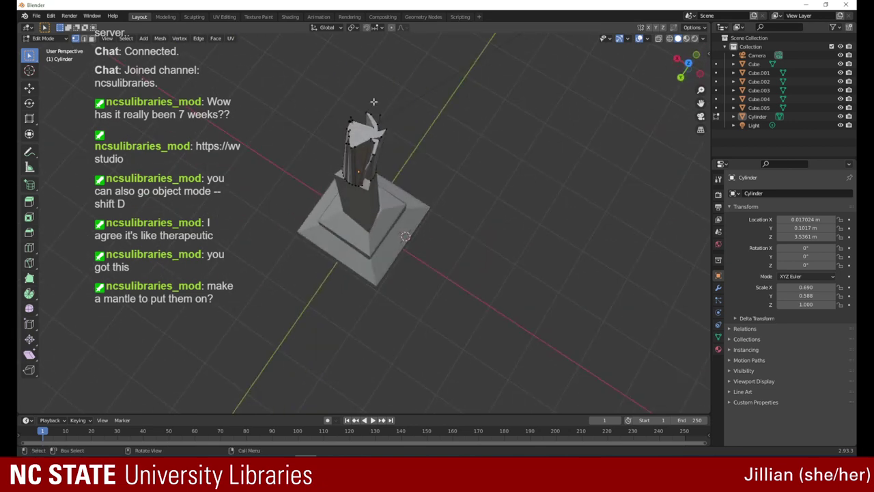
drag(374, 129, 353, 120)
drag(381, 130, 388, 127)
- Reshape the cylinder's jagged rim by displacing several of its vertices with the Randomize tool
click(30, 293)
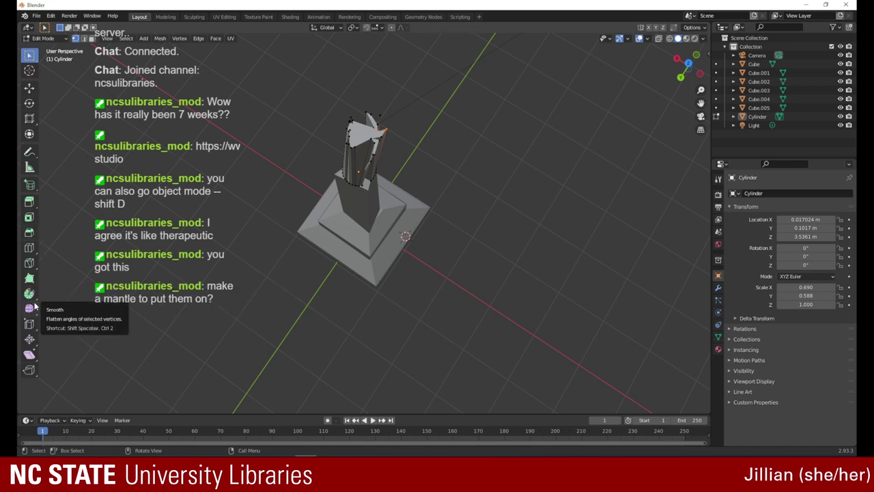
click(30, 309)
click(35, 313)
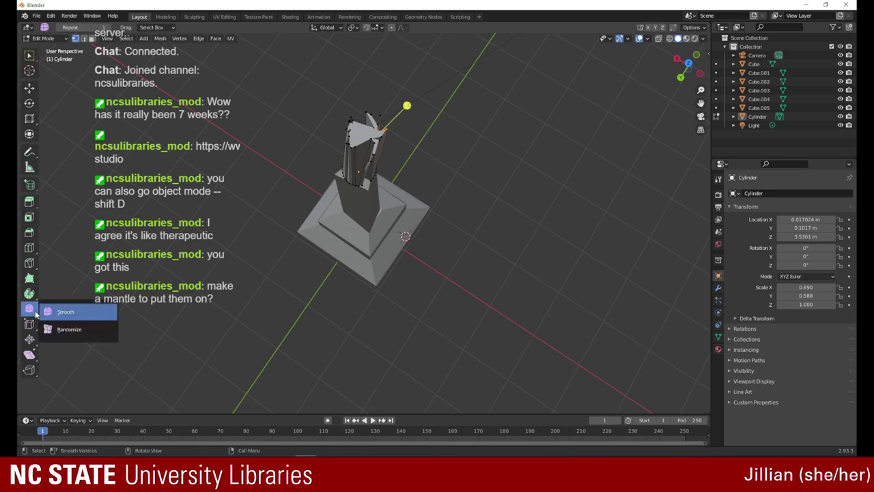
click(56, 337)
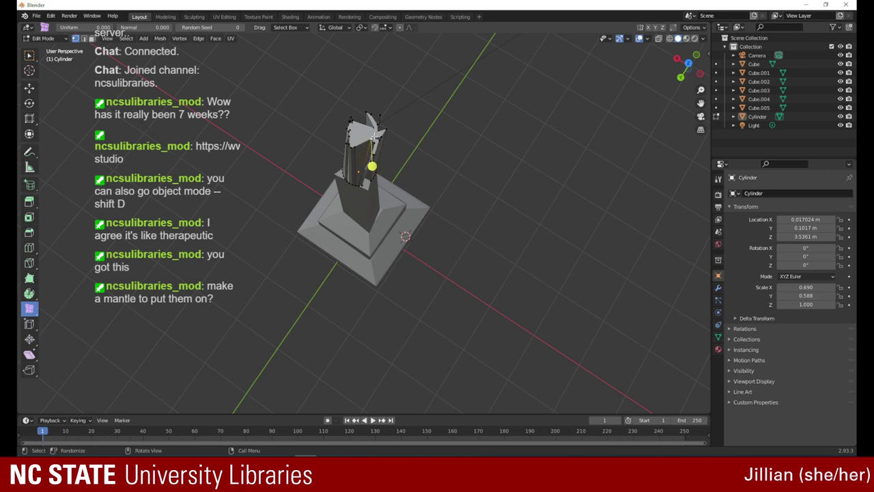
drag(368, 146, 383, 157)
click(353, 129)
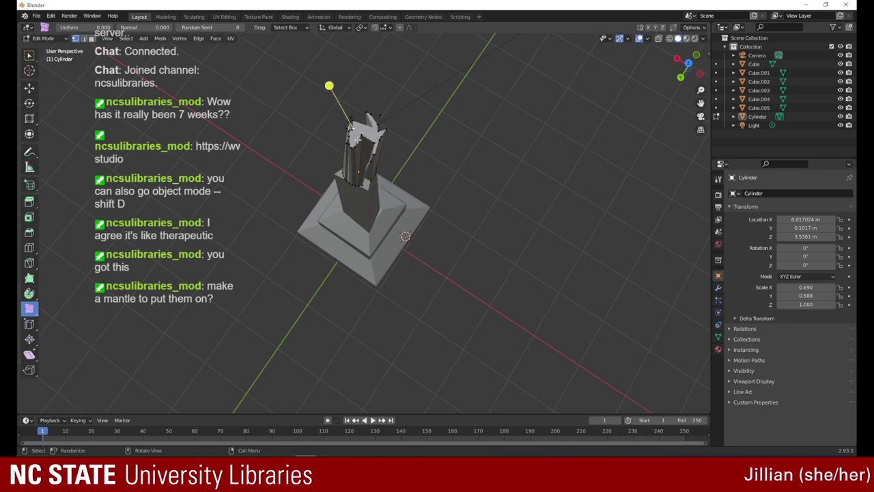
drag(330, 86, 320, 62)
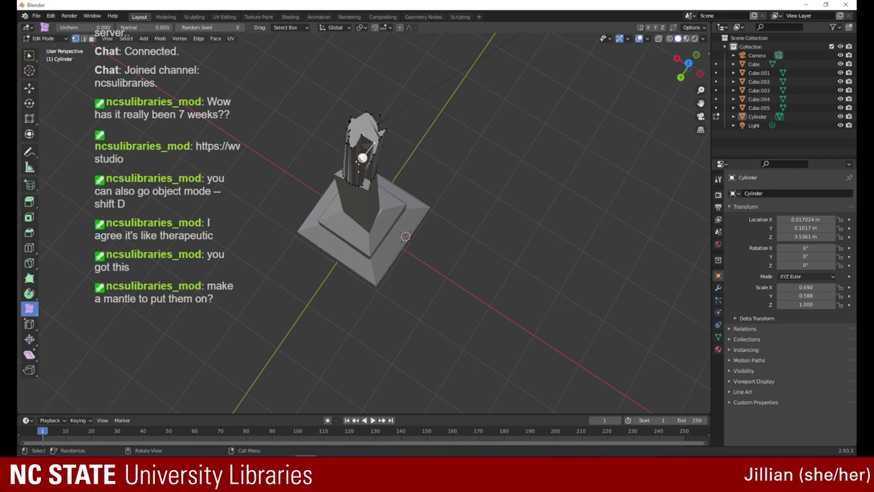
drag(358, 163, 389, 152)
- Switch to the Sculpting workspace and soften the spikes of the cylinder's rim with the Smooth brush
drag(688, 67, 679, 144)
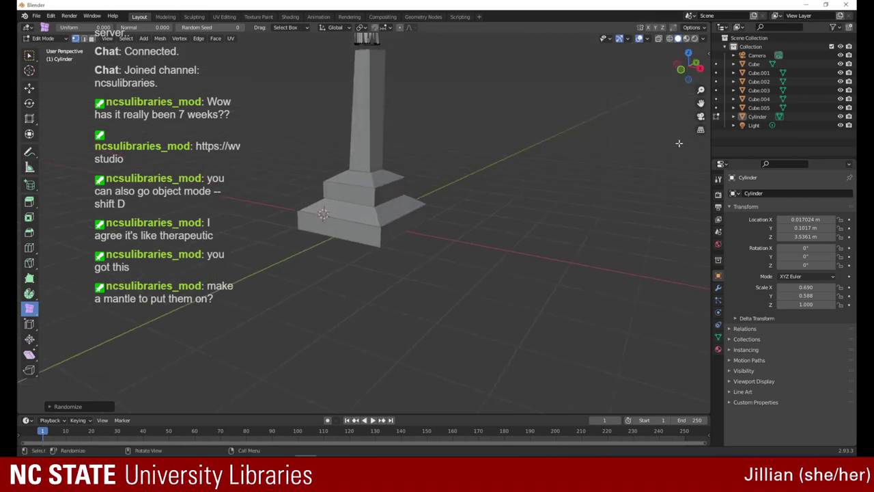
drag(698, 100, 547, 74)
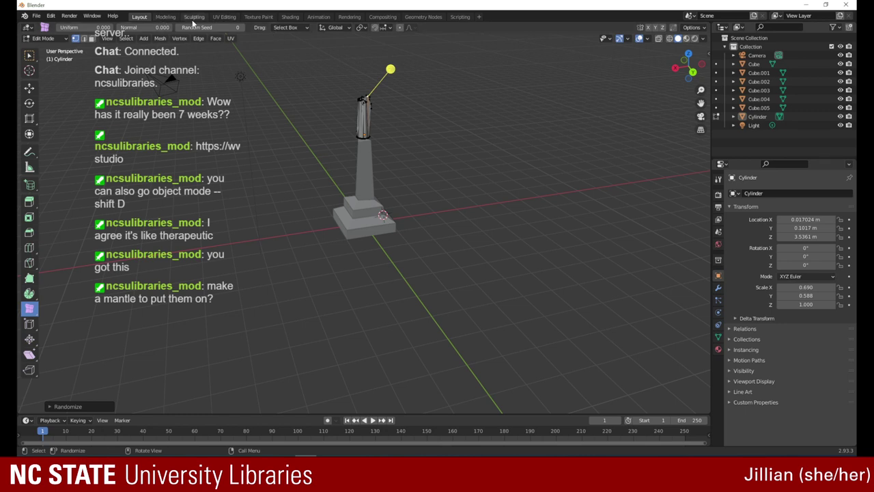
click(194, 17)
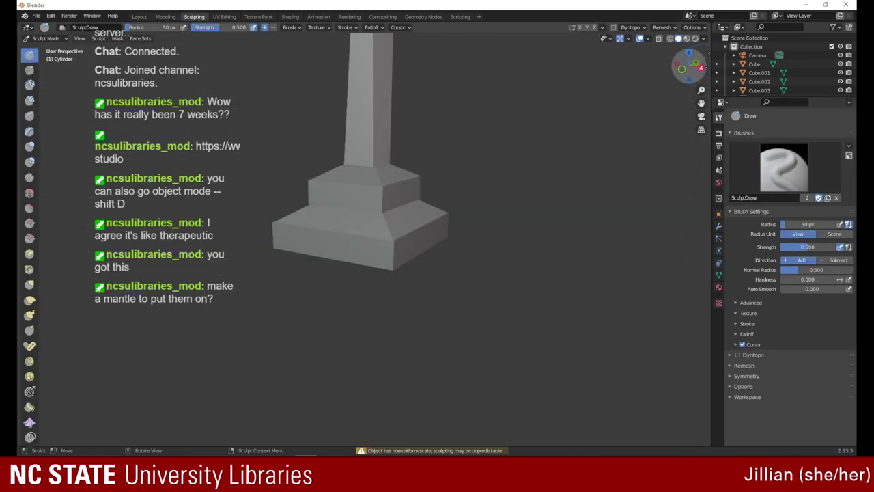
mouse_move(691, 59)
mouse_down()
mouse_move(642, 100)
mouse_move(512, 145)
mouse_move(503, 140)
mouse_up()
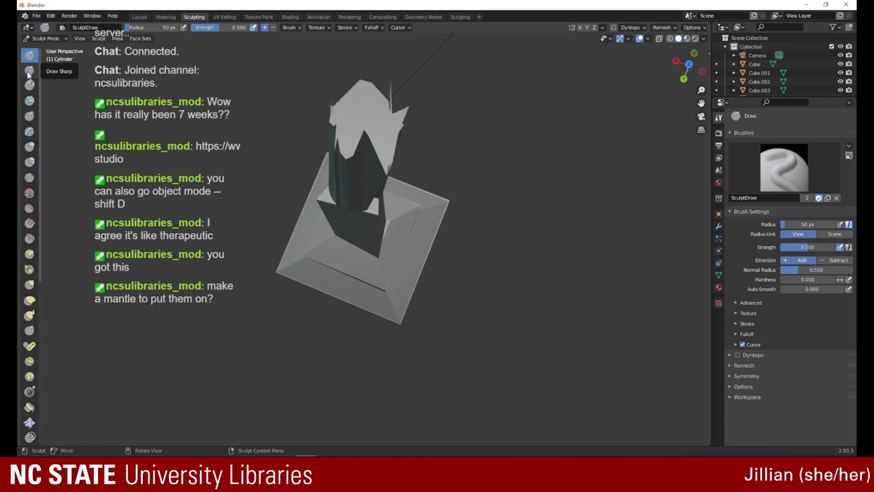
click(30, 194)
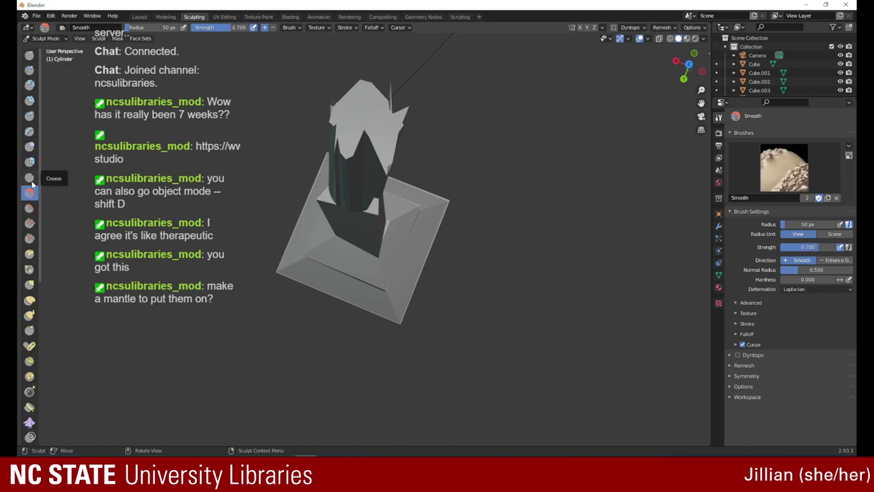
mouse_move(363, 132)
mouse_down()
mouse_move(382, 159)
mouse_move(340, 141)
mouse_move(346, 135)
mouse_up()
drag(403, 105, 390, 98)
drag(392, 101, 392, 110)
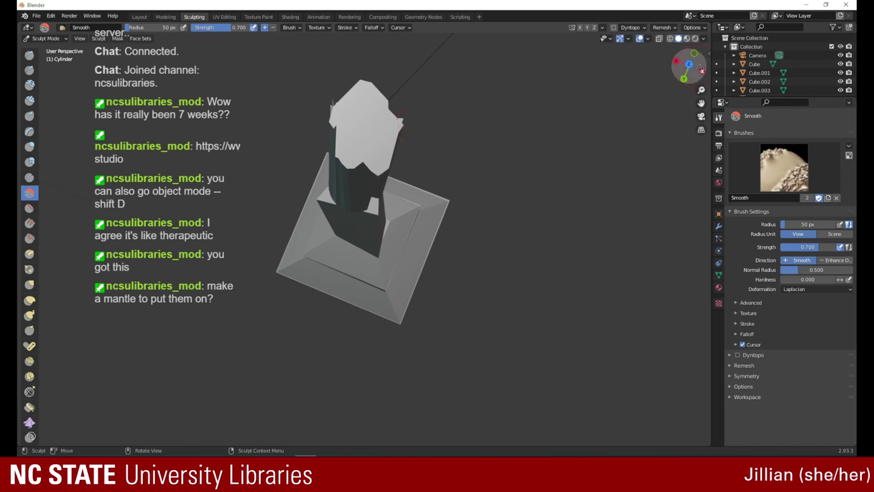
- Flatten the cylinder's side and the protruding spike on its rim with the Flatten brush
mouse_move(688, 65)
mouse_down()
mouse_move(566, 72)
mouse_move(588, 31)
mouse_up()
mouse_move(373, 49)
mouse_down()
mouse_move(370, 95)
mouse_move(364, 63)
mouse_move(368, 110)
mouse_up()
key(shift+t)
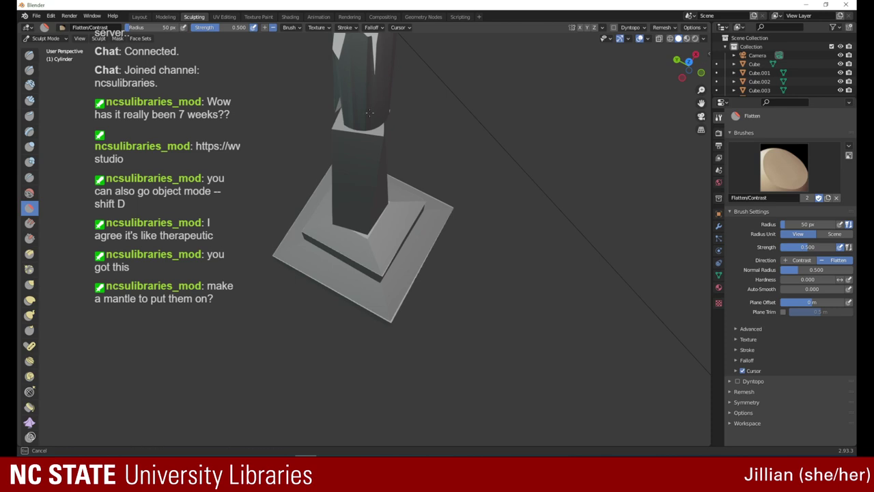
drag(683, 65, 558, 80)
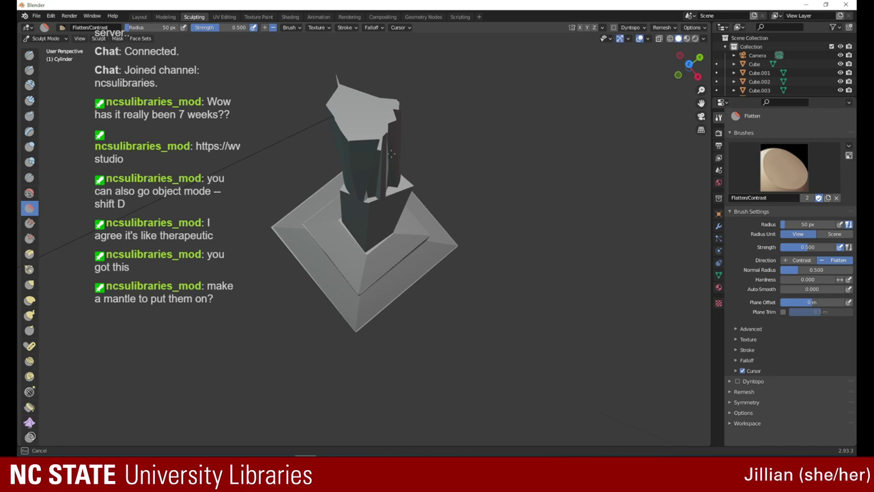
drag(391, 155, 387, 118)
mouse_move(389, 121)
mouse_down()
mouse_move(393, 129)
mouse_move(389, 118)
mouse_move(396, 122)
mouse_up()
drag(381, 165, 340, 90)
drag(339, 84, 330, 92)
drag(350, 85, 353, 75)
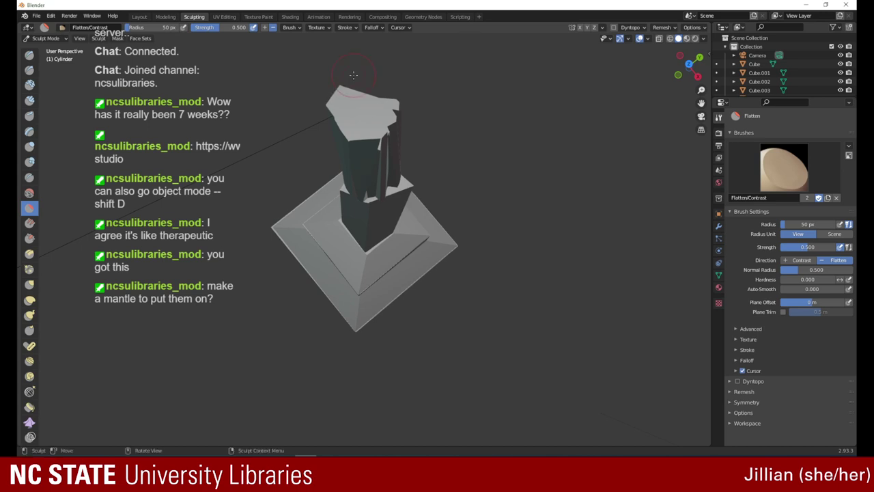
- Set the Flatten brush to a 117 px radius and strength 1.000 and flatten the cylinder's split side
drag(129, 30, 137, 28)
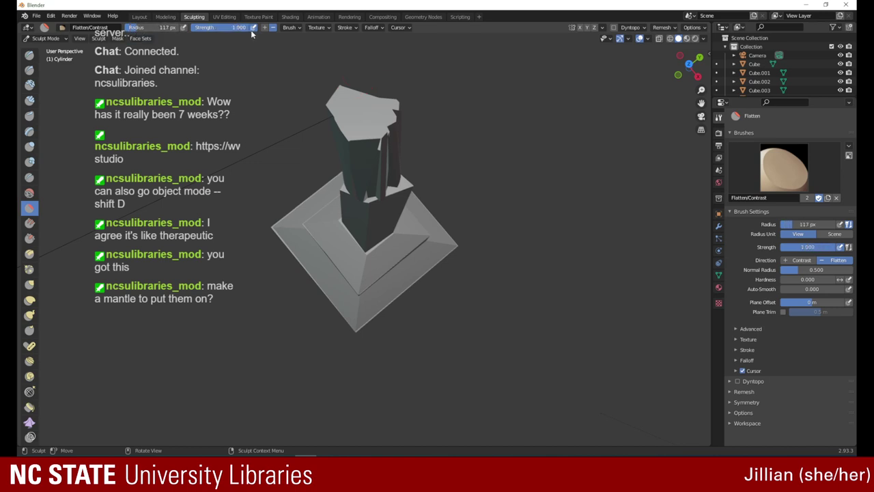
drag(376, 152, 380, 155)
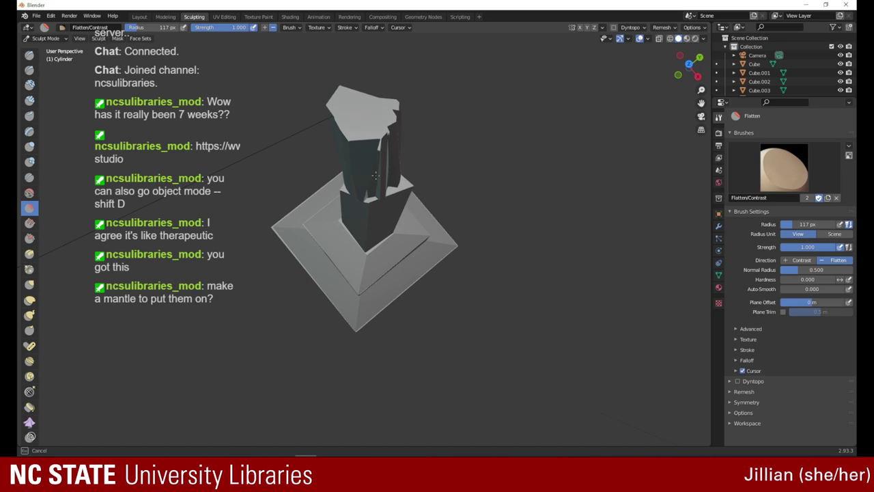
mouse_move(392, 161)
mouse_down()
mouse_move(383, 181)
mouse_move(389, 136)
mouse_up()
mouse_move(684, 65)
mouse_down()
mouse_move(553, 54)
mouse_move(614, 60)
mouse_up()
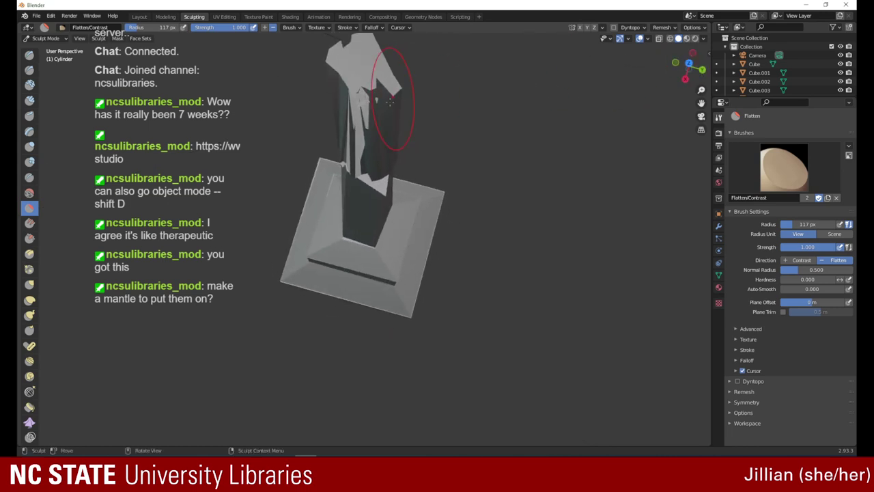
mouse_move(388, 133)
mouse_down()
mouse_move(365, 106)
mouse_move(377, 94)
mouse_move(369, 87)
mouse_move(374, 121)
mouse_up()
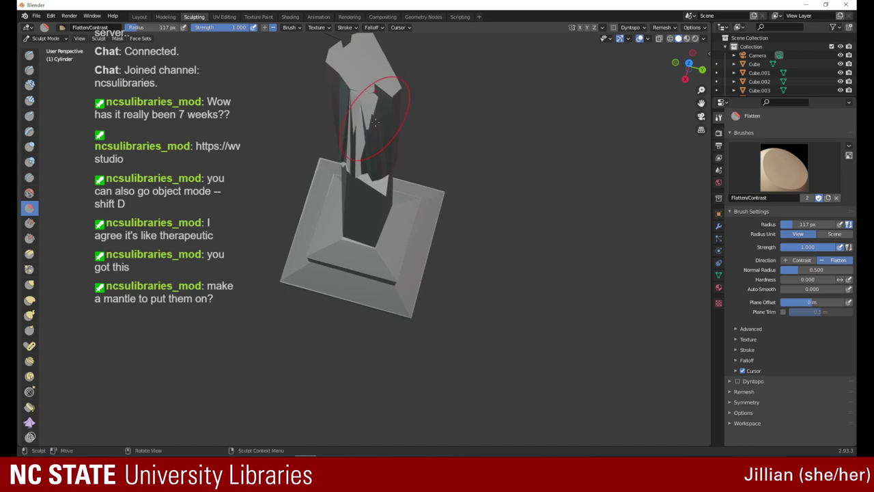
- Flatten the dark notch and uneven rim on another side of the cylinder
drag(688, 69, 628, 65)
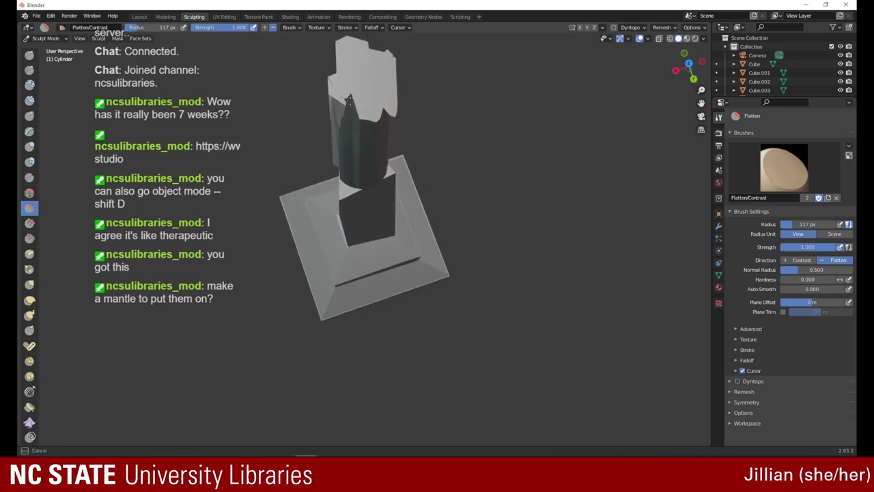
drag(360, 88, 343, 89)
mouse_move(334, 73)
mouse_down()
mouse_move(369, 82)
mouse_move(385, 112)
mouse_up()
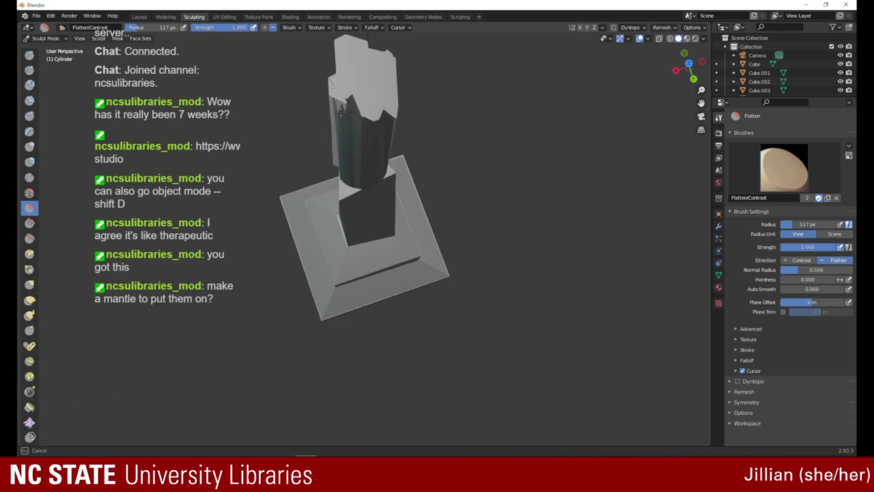
mouse_move(371, 119)
mouse_down()
mouse_move(389, 109)
mouse_move(362, 107)
mouse_move(384, 115)
mouse_move(387, 95)
mouse_up()
- Smooth the narrow, torn faces along the cylinder's split side with the Smooth brush
mouse_move(688, 66)
mouse_down()
mouse_move(652, 60)
mouse_move(548, 73)
mouse_move(589, 73)
mouse_up()
drag(700, 90, 691, 229)
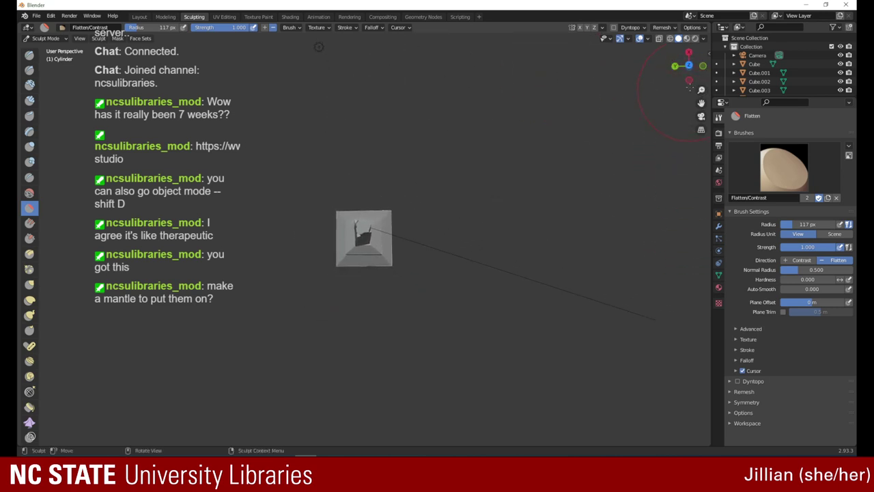
drag(689, 68, 688, 9)
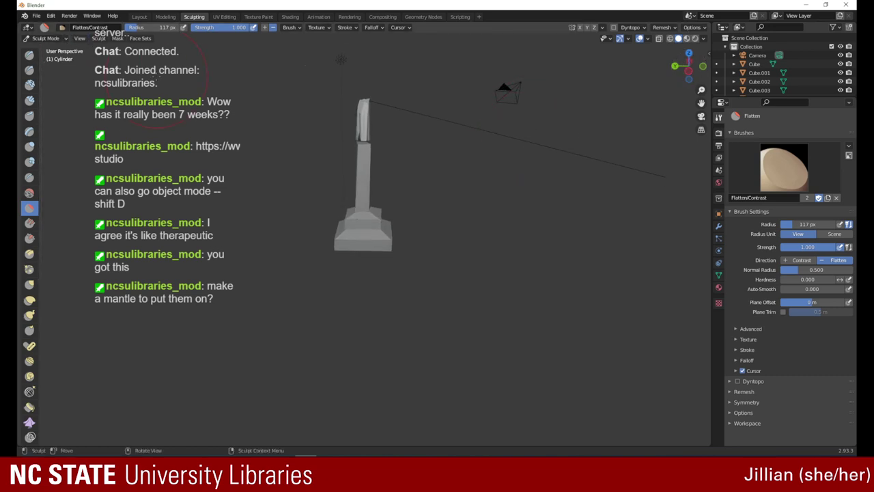
drag(688, 65, 503, 83)
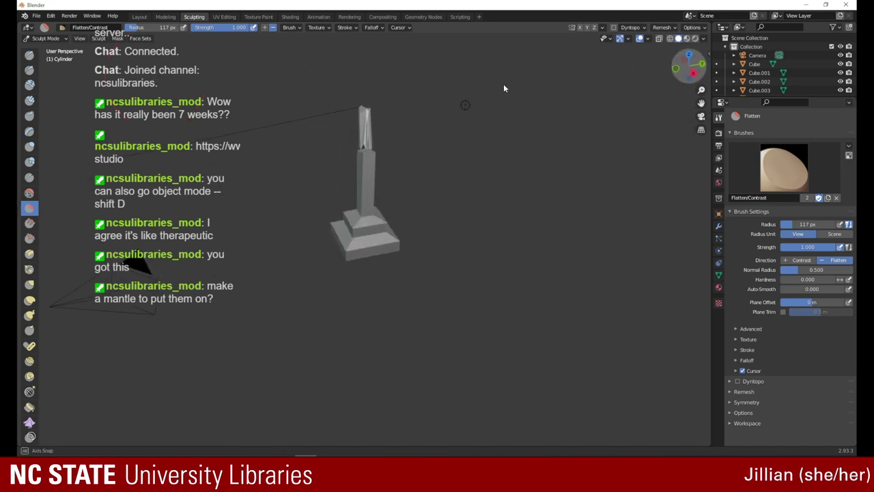
mouse_move(688, 65)
mouse_down()
mouse_move(692, 101)
mouse_move(673, 72)
mouse_move(710, 113)
mouse_move(703, 55)
mouse_move(701, 86)
mouse_move(693, 85)
mouse_move(699, 104)
mouse_move(642, 41)
mouse_move(641, 72)
mouse_move(642, 58)
mouse_move(687, 66)
mouse_move(701, 92)
mouse_move(659, 56)
mouse_up()
drag(370, 96, 371, 97)
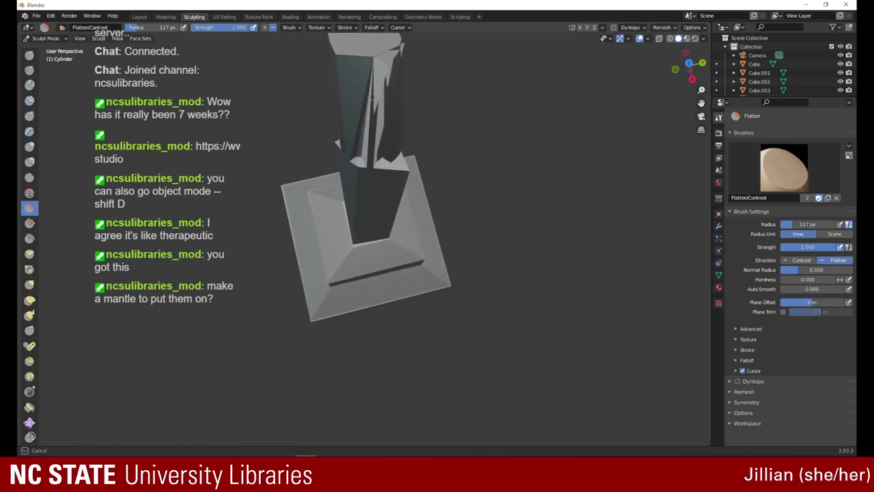
key(s)
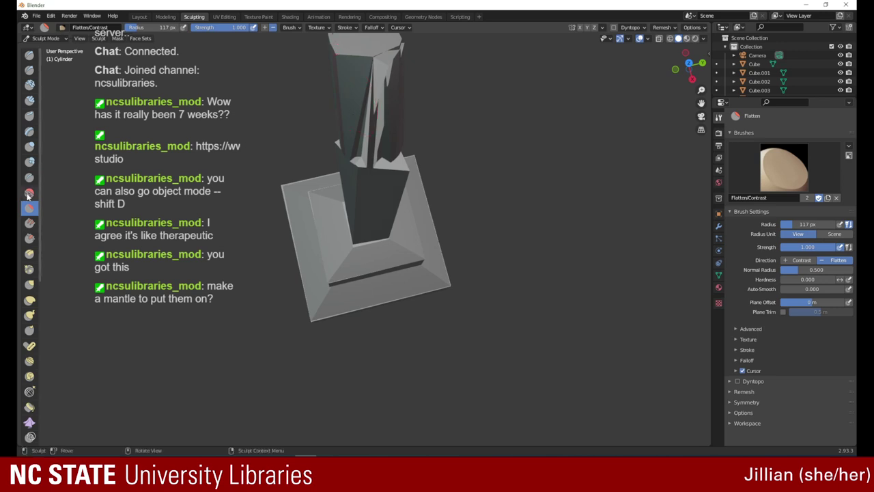
mouse_move(373, 101)
mouse_down()
mouse_move(373, 80)
mouse_move(380, 102)
mouse_move(364, 129)
mouse_move(399, 101)
mouse_up()
click(376, 75)
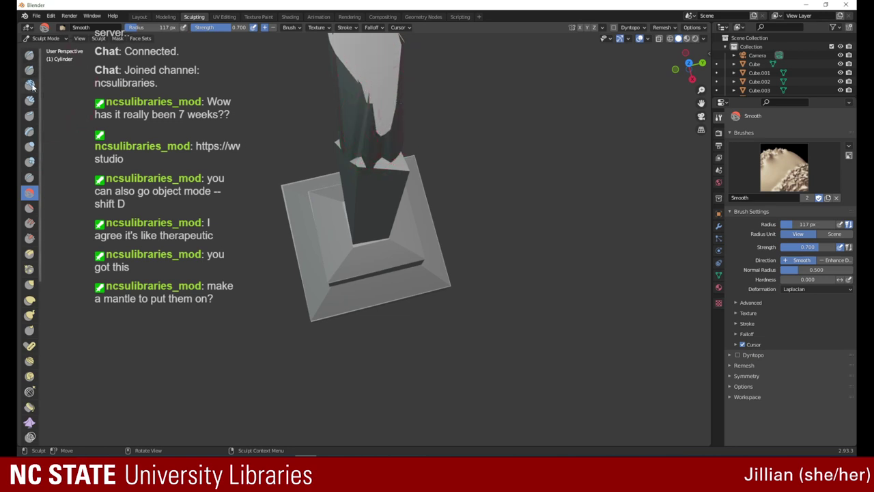
- Sculpt the cylinder's lower split side with the Clay Thumb brush and switch to the Boundary brush
click(29, 116)
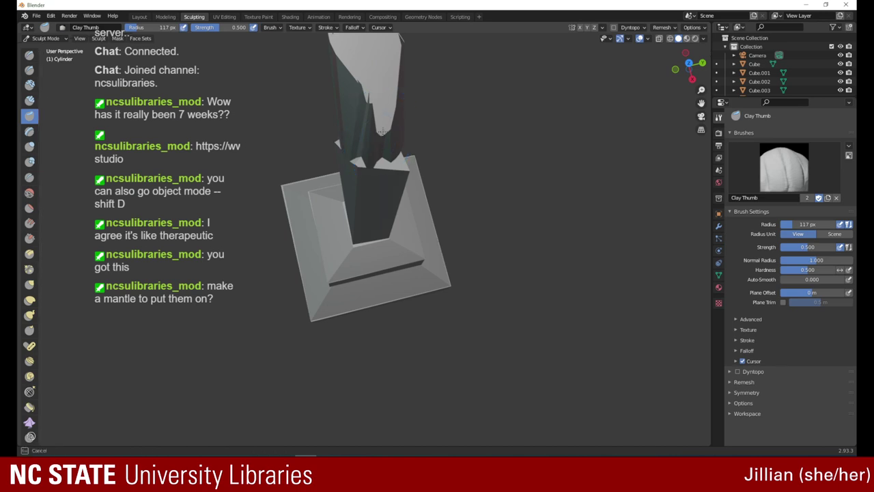
mouse_move(375, 128)
mouse_down()
mouse_move(377, 108)
mouse_move(380, 133)
mouse_move(373, 133)
mouse_up()
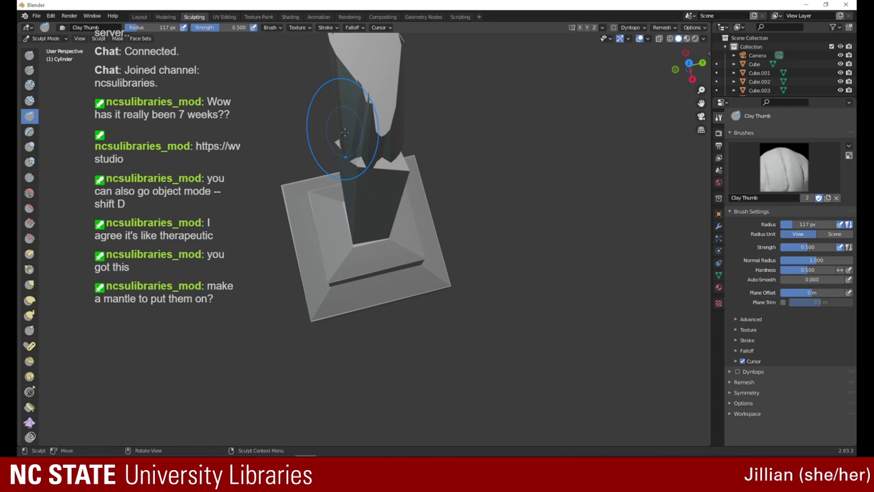
click(31, 411)
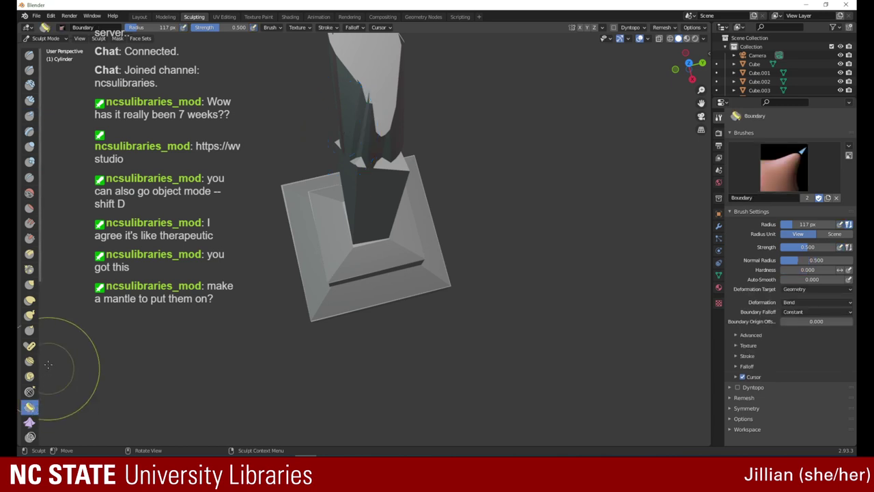
- Push the mesh around the cylinder's deep split upward toward the rim with the Thumb brush
click(30, 332)
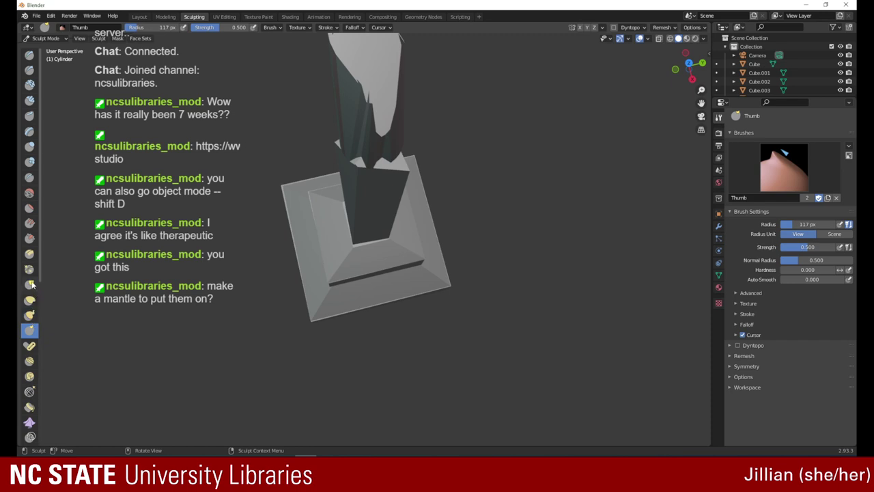
mouse_move(377, 133)
mouse_down()
mouse_move(375, 97)
mouse_move(394, 130)
mouse_up()
mouse_move(381, 89)
mouse_down()
mouse_move(382, 115)
mouse_move(369, 67)
mouse_up()
mouse_move(370, 67)
mouse_down()
mouse_move(370, 77)
mouse_move(386, 79)
mouse_up()
mouse_move(381, 45)
mouse_down()
mouse_move(369, 84)
mouse_move(390, 78)
mouse_up()
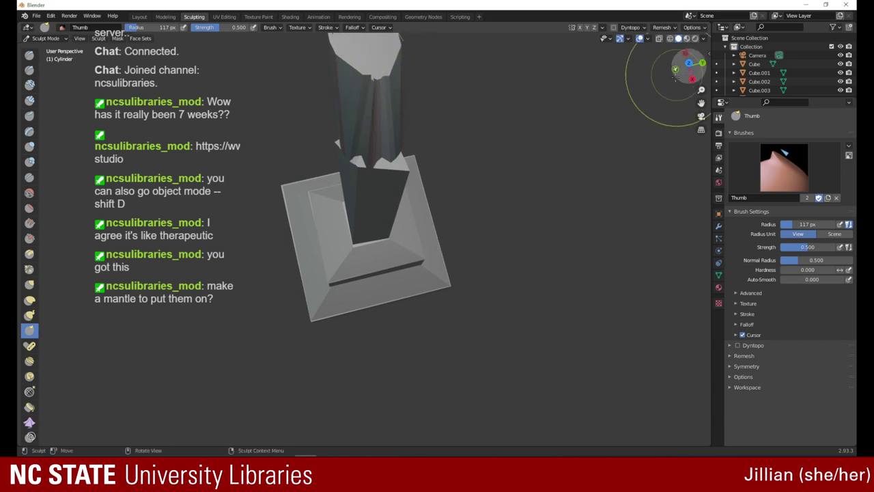
- Close the large notch in the cylinder's opposite rim with repeated Thumb brush strokes
mouse_move(689, 68)
mouse_down()
mouse_move(560, 84)
mouse_move(545, 71)
mouse_up()
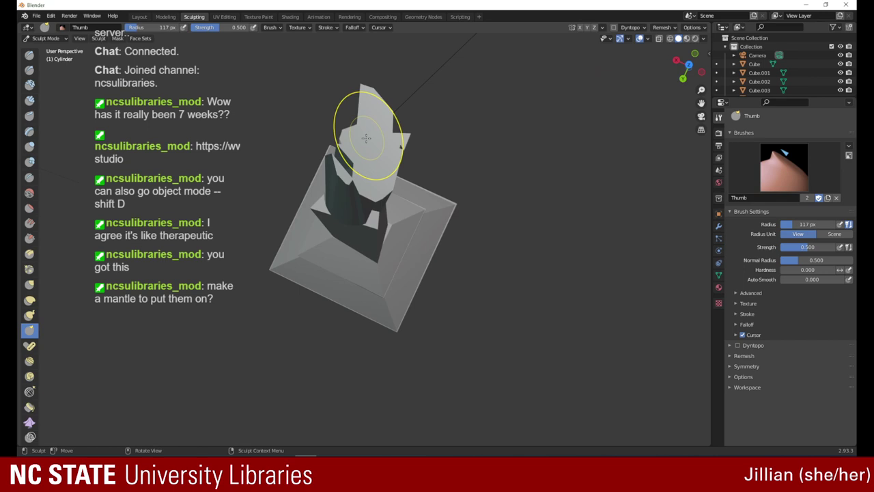
drag(359, 168, 332, 155)
drag(353, 163, 334, 156)
drag(354, 163, 333, 156)
drag(354, 162, 328, 153)
mouse_move(328, 152)
mouse_down()
mouse_move(335, 166)
mouse_move(318, 151)
mouse_move(348, 164)
mouse_move(372, 158)
mouse_move(333, 160)
mouse_move(332, 146)
mouse_move(345, 142)
mouse_up()
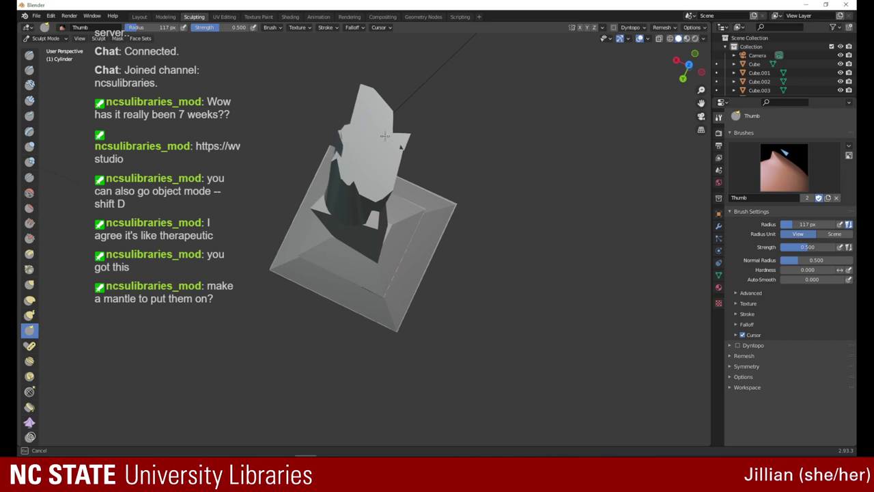
- Push the tall peak of the cylinder's rim downward and press its side edges inward with the Thumb brush
drag(424, 128, 422, 128)
drag(351, 132, 382, 121)
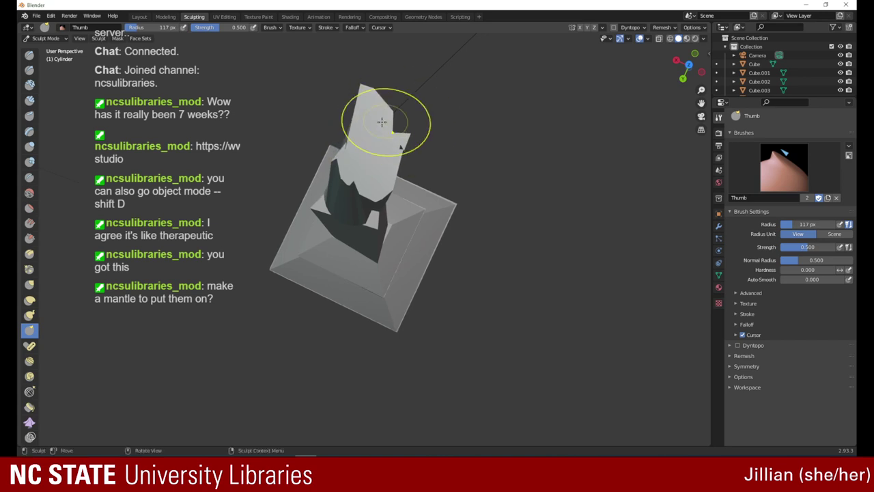
mouse_move(359, 84)
mouse_down()
mouse_move(366, 121)
mouse_move(356, 120)
mouse_up()
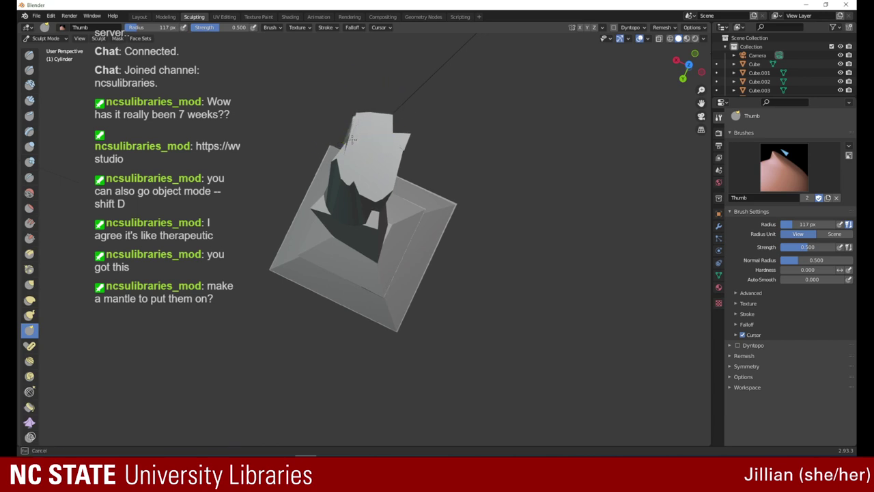
mouse_move(356, 151)
mouse_down()
mouse_move(395, 118)
mouse_move(381, 133)
mouse_move(389, 116)
mouse_move(361, 112)
mouse_move(329, 142)
mouse_up()
mouse_move(400, 143)
mouse_down()
mouse_move(359, 150)
mouse_move(400, 142)
mouse_up()
drag(384, 176, 385, 174)
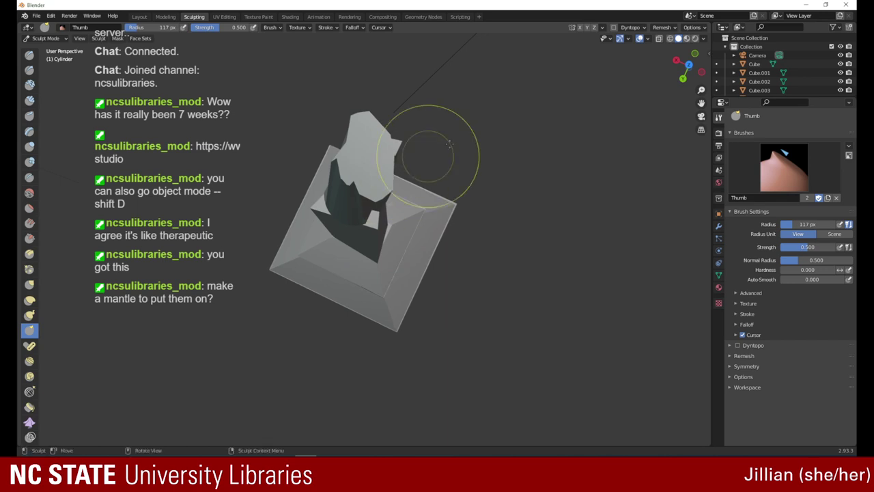
- Narrow the open splits on the cylinder's other sides with the Thumb brush
mouse_move(687, 68)
mouse_down()
mouse_move(591, 46)
mouse_move(422, 69)
mouse_move(399, 42)
mouse_up()
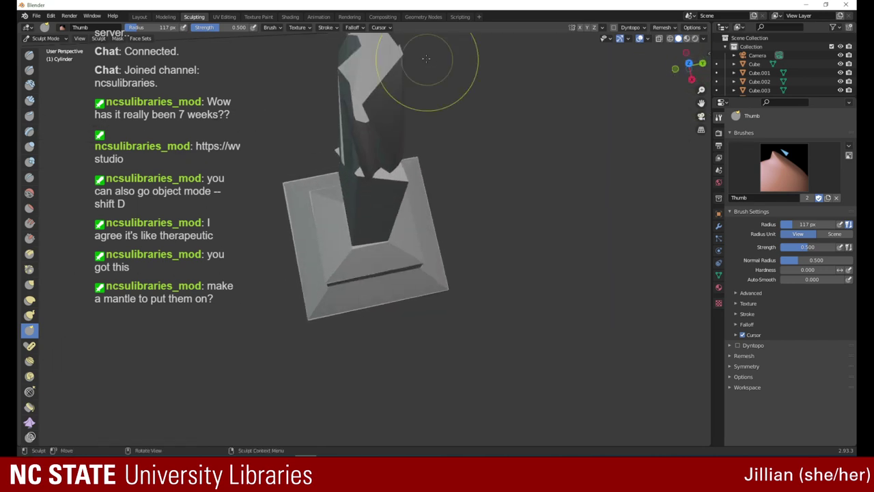
drag(372, 92, 362, 104)
mouse_move(374, 70)
mouse_down()
mouse_move(347, 104)
mouse_move(363, 75)
mouse_up()
mouse_move(357, 124)
mouse_down()
mouse_move(377, 102)
mouse_move(362, 108)
mouse_move(366, 68)
mouse_up()
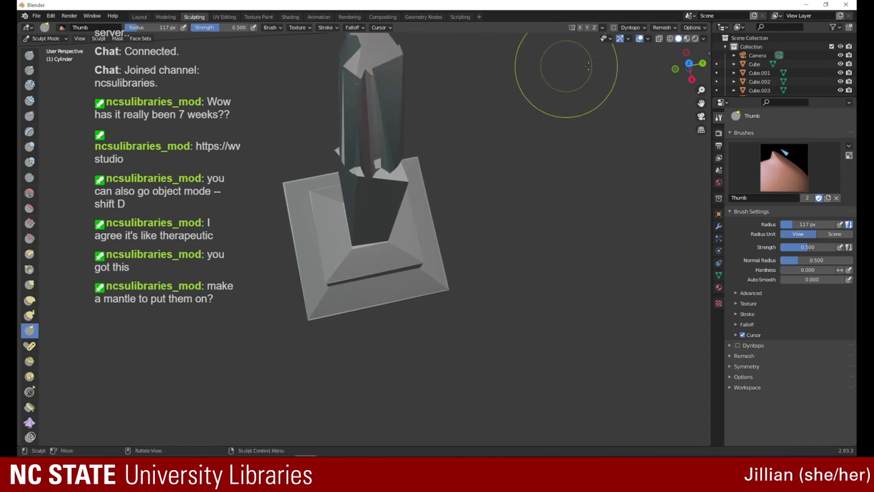
drag(676, 62, 591, 70)
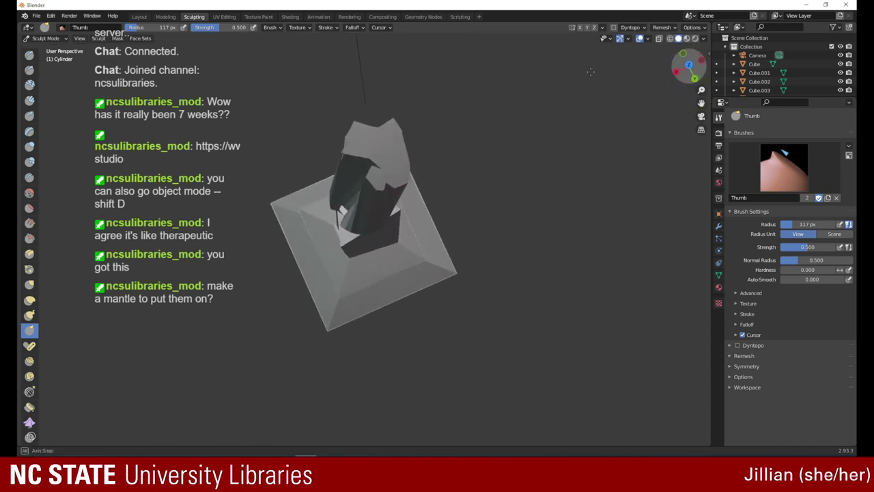
drag(384, 169, 381, 180)
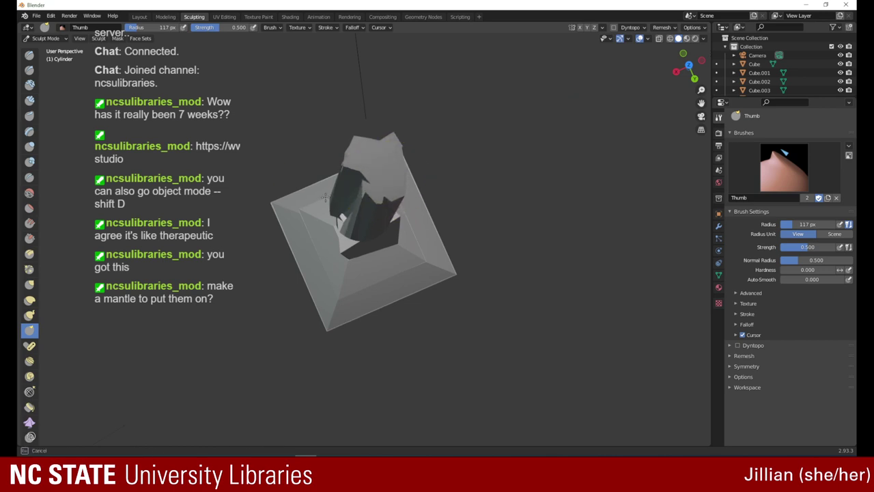
drag(325, 198, 377, 171)
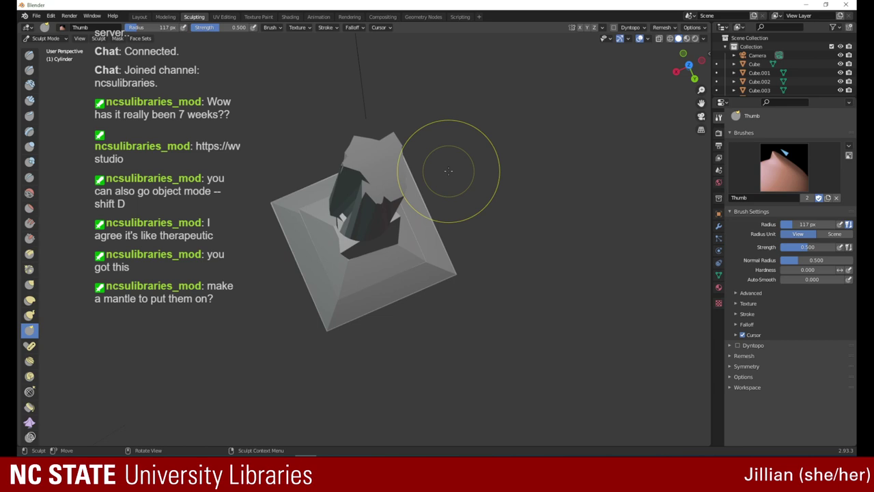
- Push the protruding upper edge of the cylinder inward with a Thumb brush stroke from a lower side angle
mouse_move(687, 69)
mouse_down()
mouse_move(595, 43)
mouse_move(506, 58)
mouse_move(493, 78)
mouse_move(478, 62)
mouse_up()
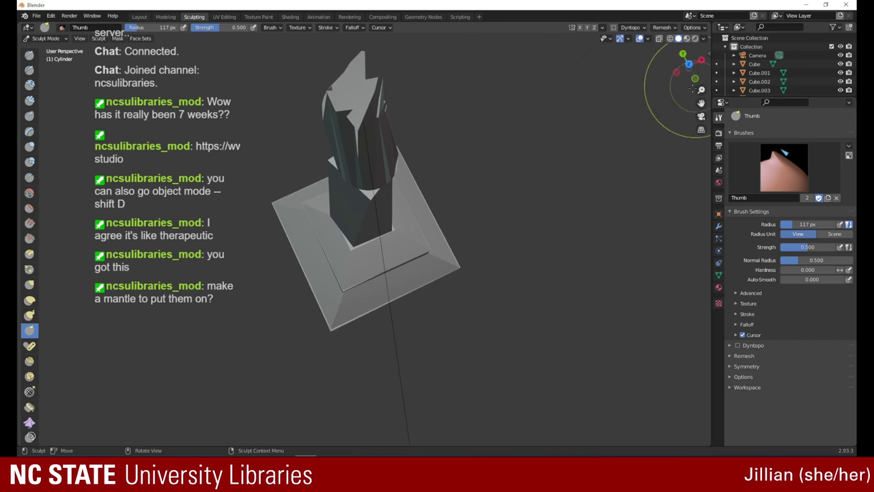
scroll(693, 90, down, 4)
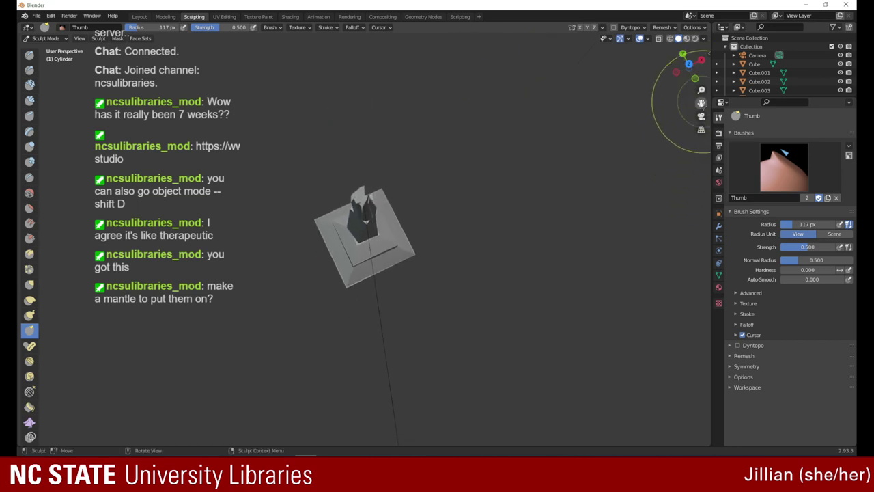
drag(701, 103, 650, 107)
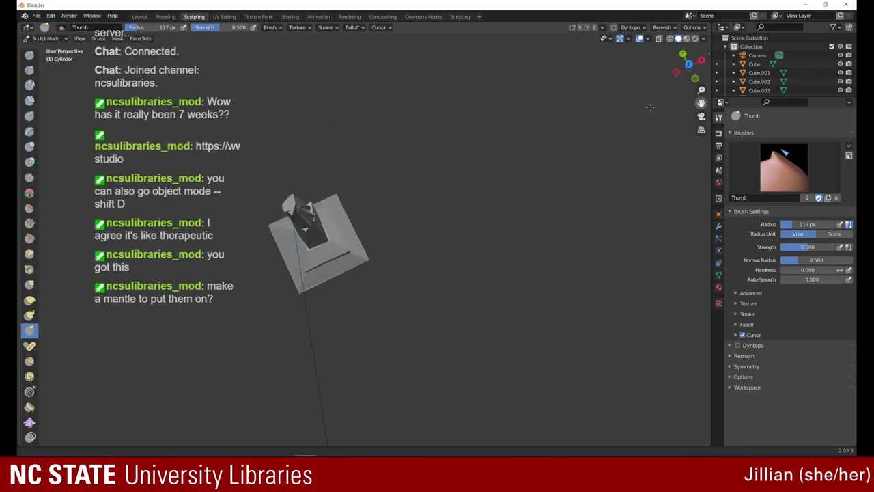
middle_drag(650, 107, 707, 85)
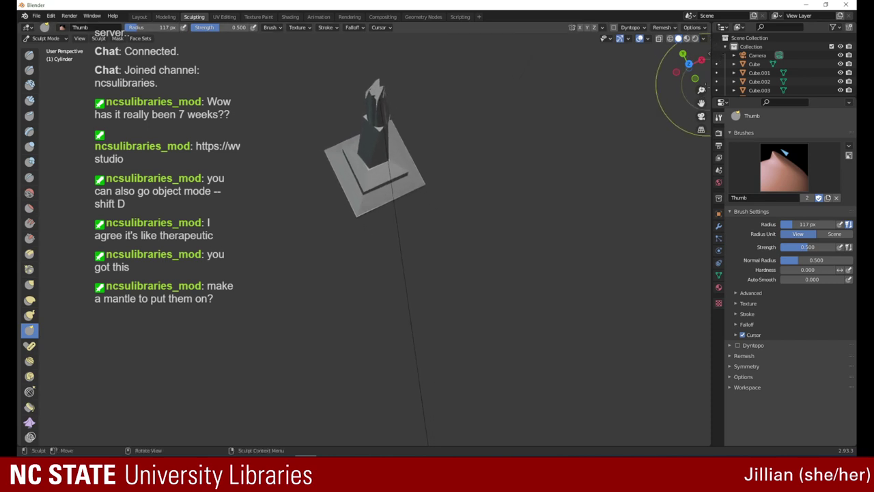
drag(701, 90, 716, 156)
drag(701, 89, 506, 22)
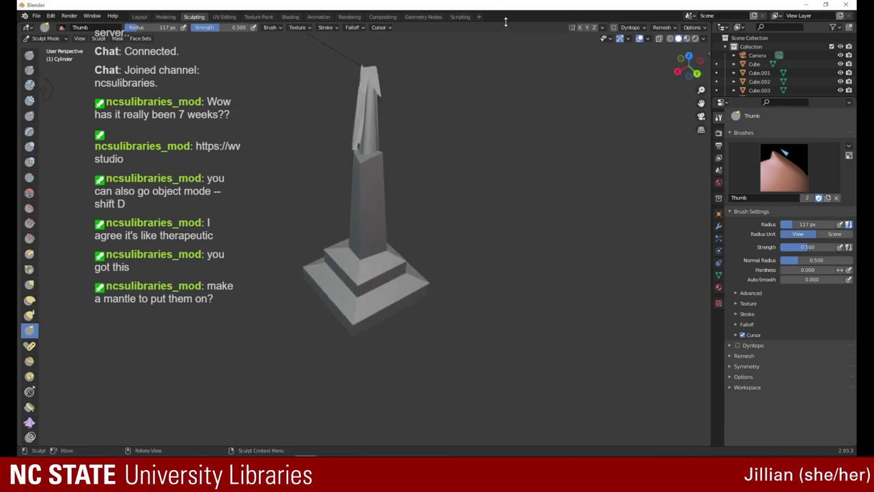
mouse_move(380, 96)
mouse_down()
mouse_move(362, 93)
mouse_move(361, 107)
mouse_move(364, 90)
mouse_up()
- Sculpt the cylinder's upper sides with the Clay Thumb brush
click(30, 115)
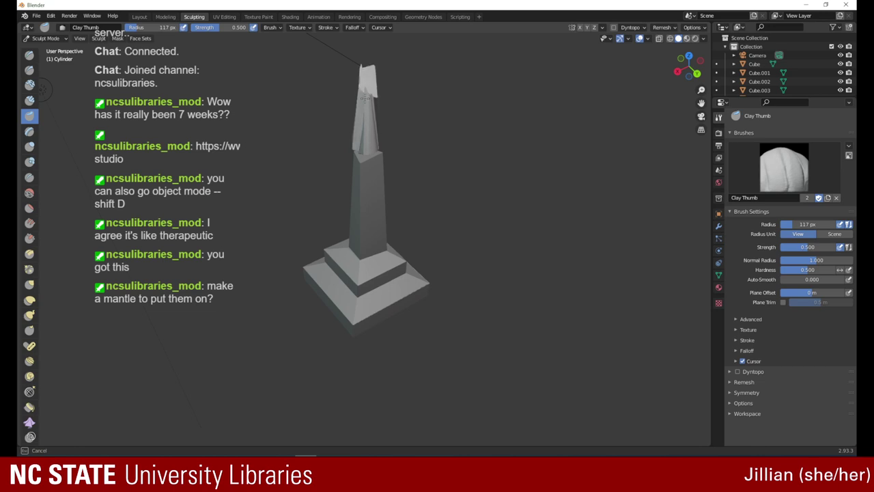
drag(367, 98, 370, 70)
mouse_move(686, 70)
mouse_down()
mouse_move(611, 67)
mouse_move(618, 92)
mouse_up()
drag(275, 123, 274, 137)
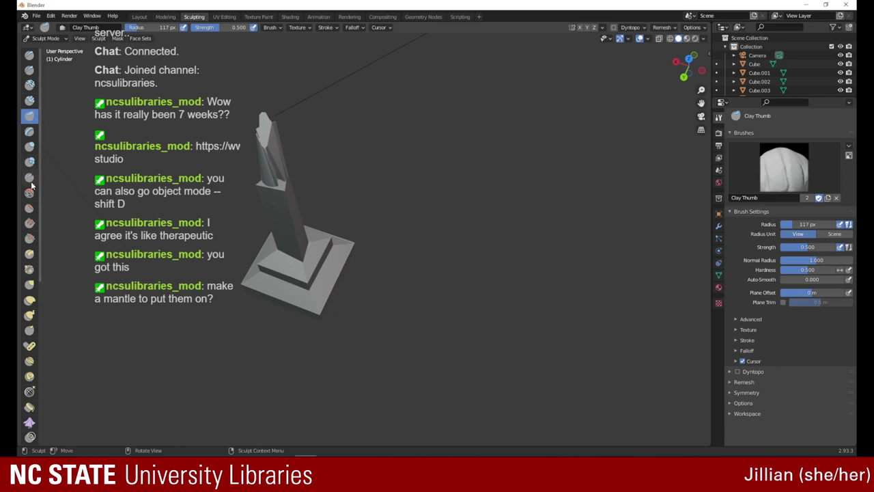
- Flatten the cylinder's jagged rim and upper sides from several angles with the Flatten brush
click(29, 208)
drag(263, 122, 264, 122)
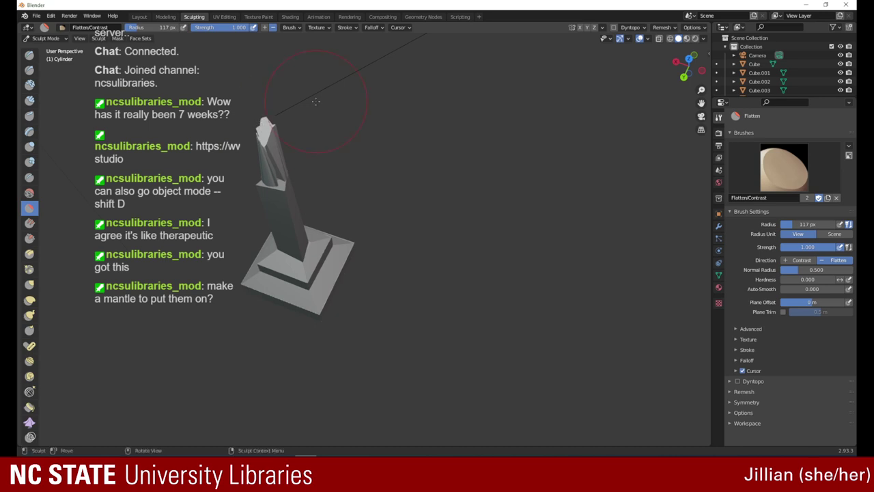
mouse_move(690, 69)
mouse_down()
mouse_move(775, 51)
mouse_move(777, 39)
mouse_up()
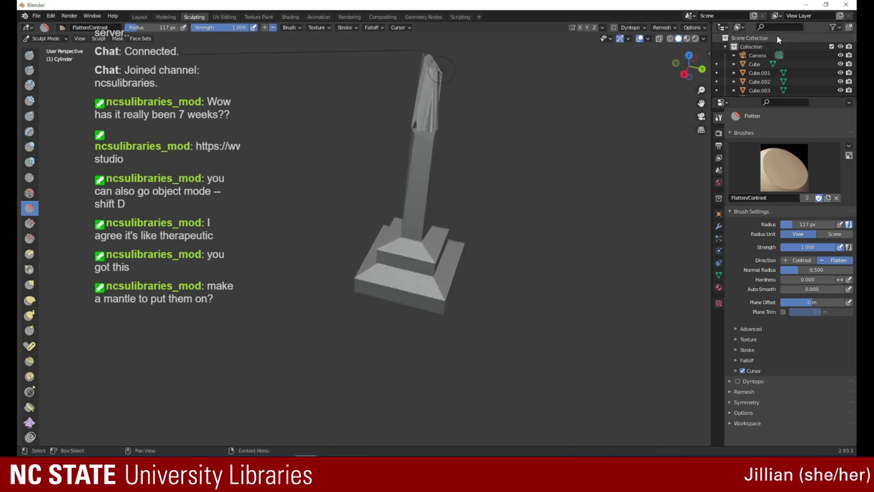
mouse_move(440, 70)
mouse_down()
mouse_move(424, 58)
mouse_move(422, 70)
mouse_up()
mouse_move(425, 72)
mouse_down()
mouse_move(429, 60)
mouse_move(437, 68)
mouse_up()
drag(688, 65, 640, 71)
drag(348, 102, 339, 118)
mouse_move(344, 109)
mouse_down()
mouse_move(334, 109)
mouse_move(357, 108)
mouse_up()
mouse_move(355, 107)
mouse_down()
mouse_move(345, 112)
mouse_move(352, 109)
mouse_up()
- Smooth the flattened cylinder's side with the Smooth brush
mouse_move(686, 65)
mouse_down()
mouse_move(635, 64)
mouse_move(652, 71)
mouse_move(600, 73)
mouse_move(468, 109)
mouse_move(632, 67)
mouse_move(680, 72)
mouse_move(700, 89)
mouse_move(700, 107)
mouse_move(685, 59)
mouse_move(588, 54)
mouse_move(641, 67)
mouse_move(618, 59)
mouse_up()
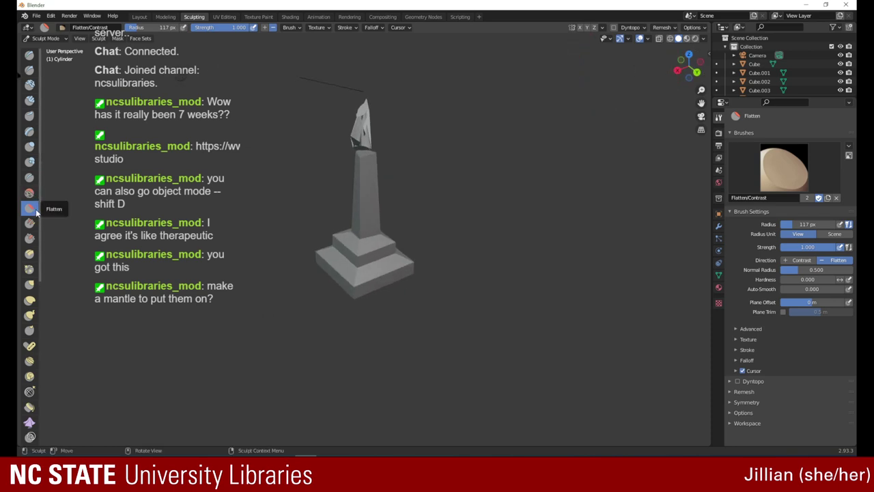
click(29, 192)
drag(356, 121, 384, 132)
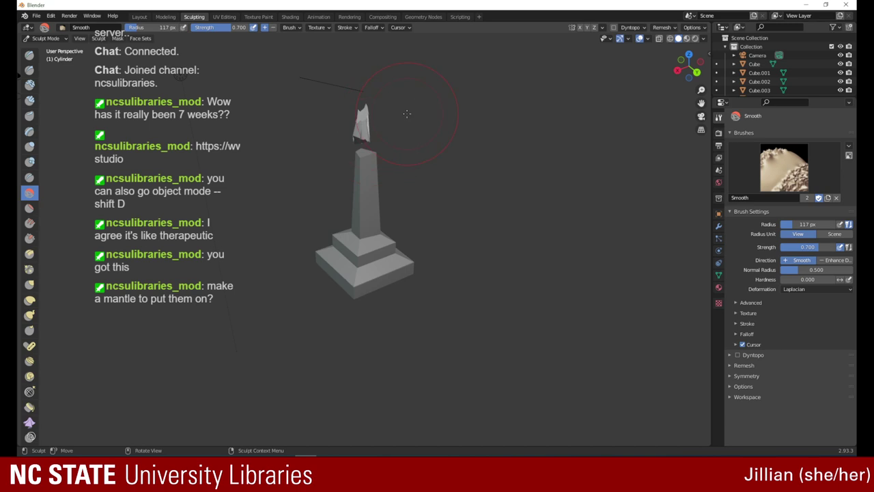
- Leave Sculpt Mode for Object Mode and display the Scale Cage around the cylinder
click(60, 35)
click(57, 54)
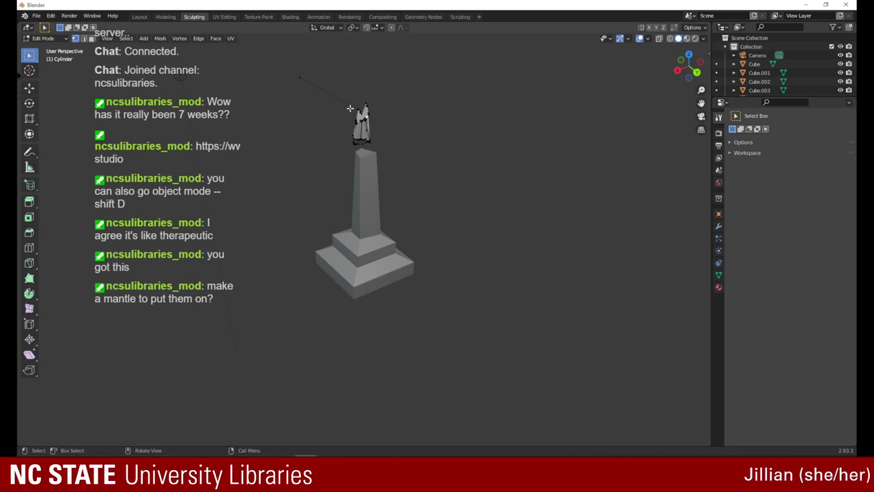
click(62, 39)
click(58, 53)
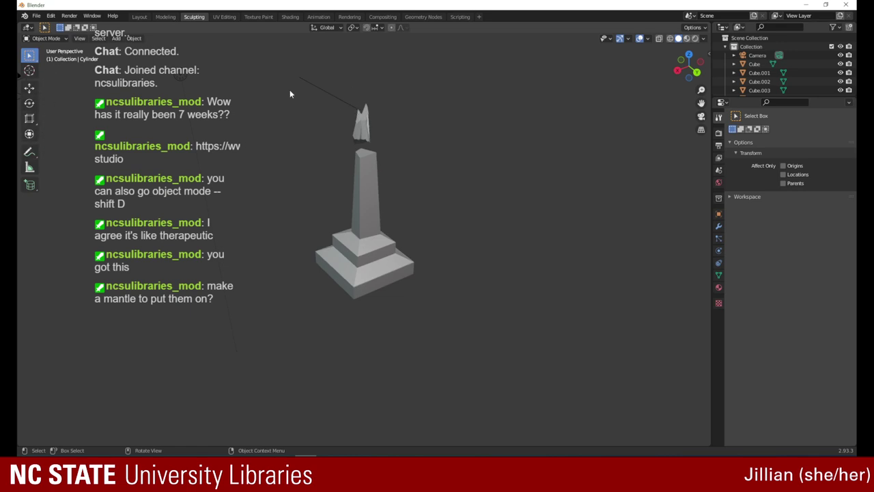
click(29, 120)
click(365, 131)
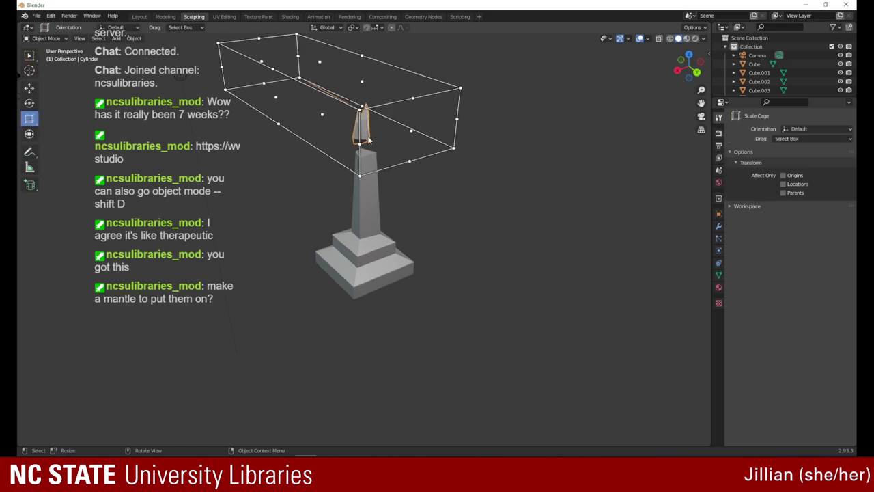
- Switch the cylinder to Edit Mode, try the Scale Cage on its mesh, and undo the last change
click(44, 38)
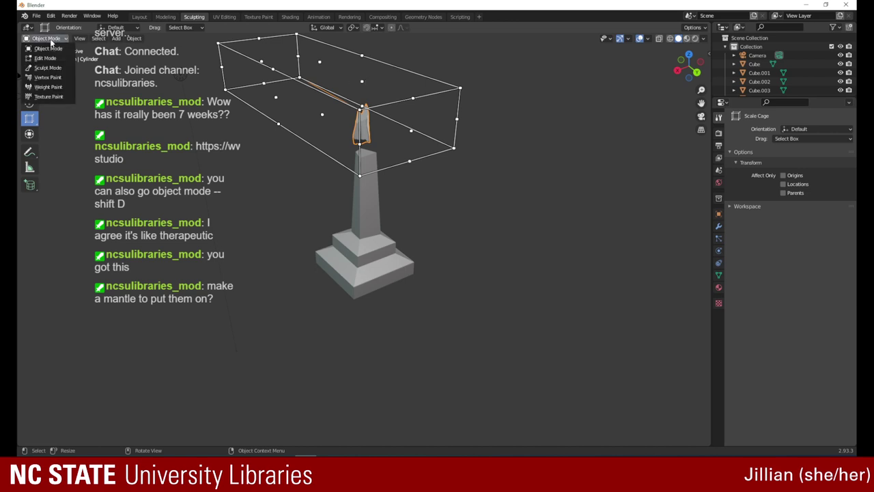
click(65, 56)
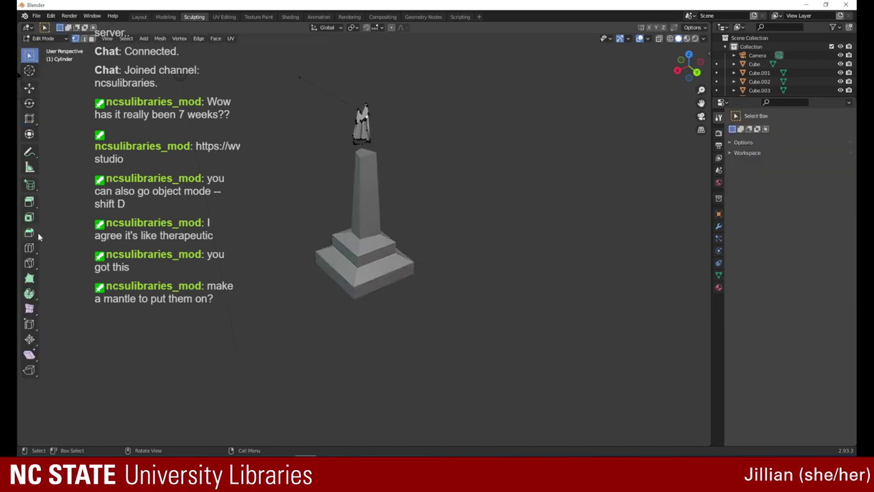
click(30, 119)
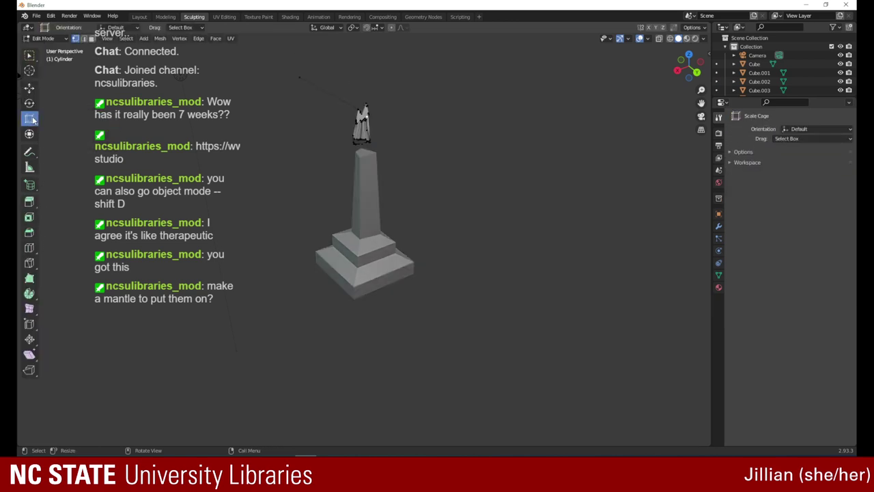
drag(37, 120, 69, 142)
click(50, 15)
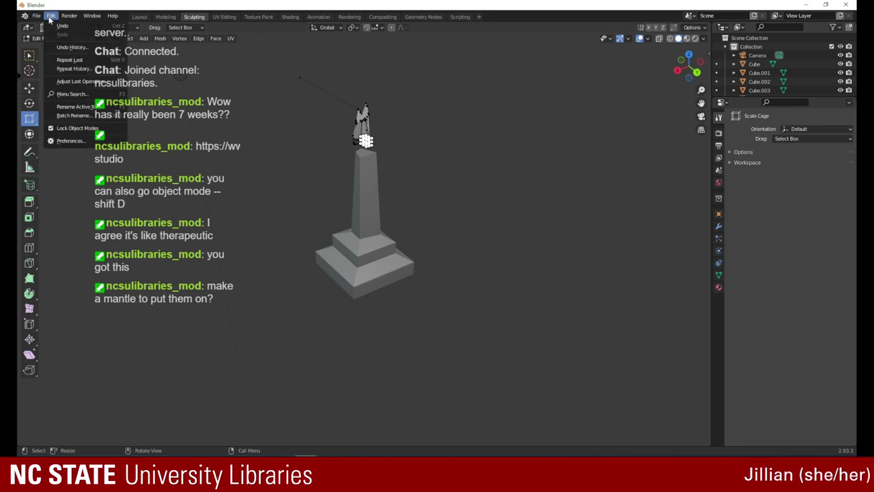
click(67, 27)
- Extend the cylinder's nearest bottom vertices down onto the pillar's top with the Poly Build tool
mouse_move(694, 72)
mouse_down()
mouse_move(640, 77)
mouse_move(720, 79)
mouse_move(725, 63)
mouse_move(715, 60)
mouse_move(701, 89)
mouse_move(685, 66)
mouse_move(672, 78)
mouse_move(616, 80)
mouse_move(683, 68)
mouse_up()
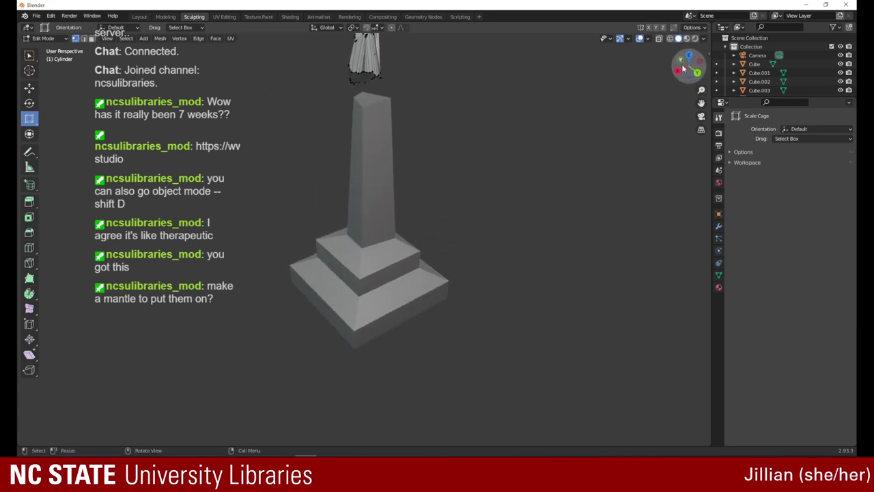
click(379, 87)
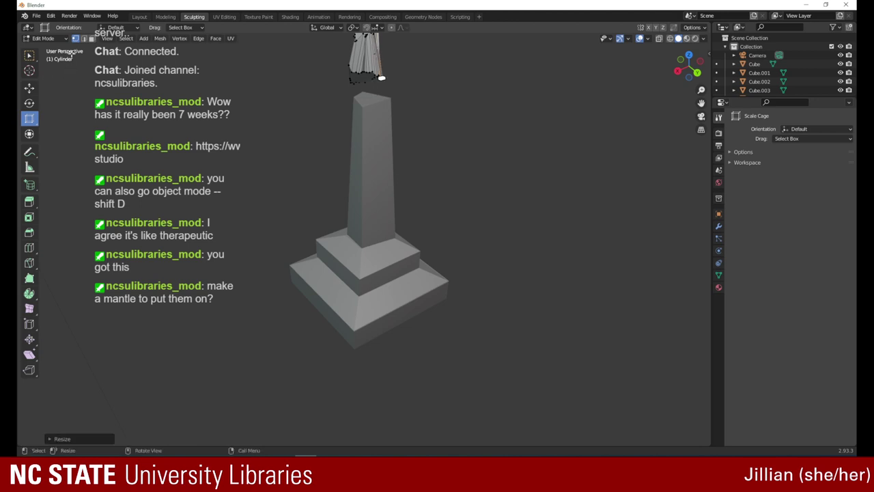
click(30, 278)
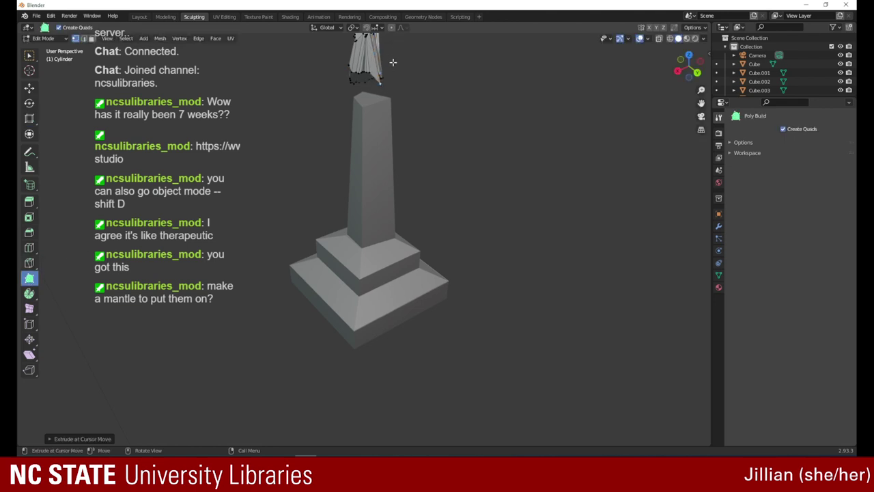
drag(380, 83, 365, 97)
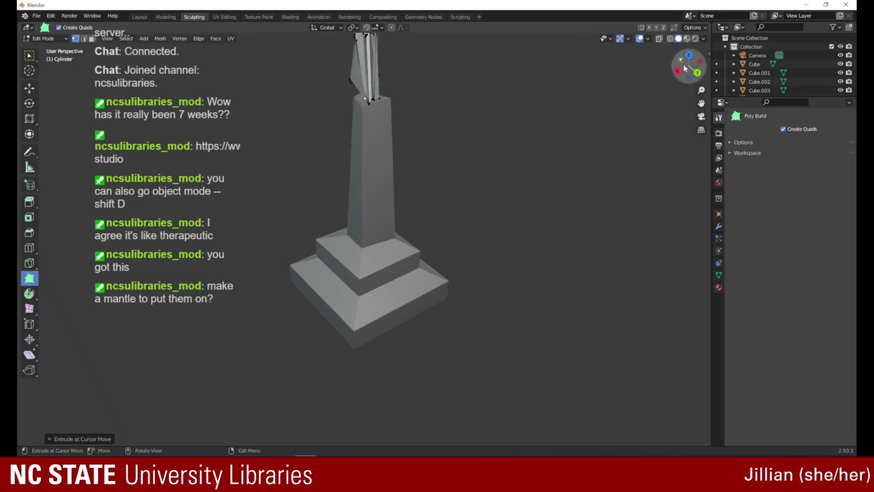
- Move the bottom vertices on the cylinder's adjacent side down to the pillar's top with Poly Build
drag(693, 70, 621, 70)
drag(258, 116, 255, 140)
drag(256, 140, 260, 137)
drag(259, 137, 265, 146)
- Reposition the bottom vertices on the cylinder's opposite side inward and down onto the pillar's top edge with Poly Build
drag(680, 72, 761, 55)
drag(452, 77, 438, 93)
drag(439, 94, 428, 100)
drag(428, 100, 422, 101)
drag(422, 101, 405, 86)
drag(405, 87, 418, 93)
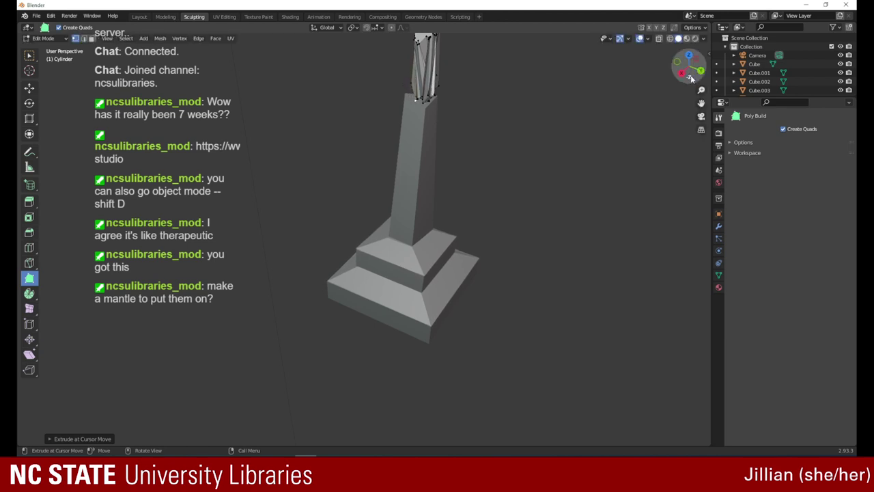
- Shift the cylinder's outlying bottom vertices over the pillar's top with Poly Build and check the join from the front
drag(691, 78, 598, 86)
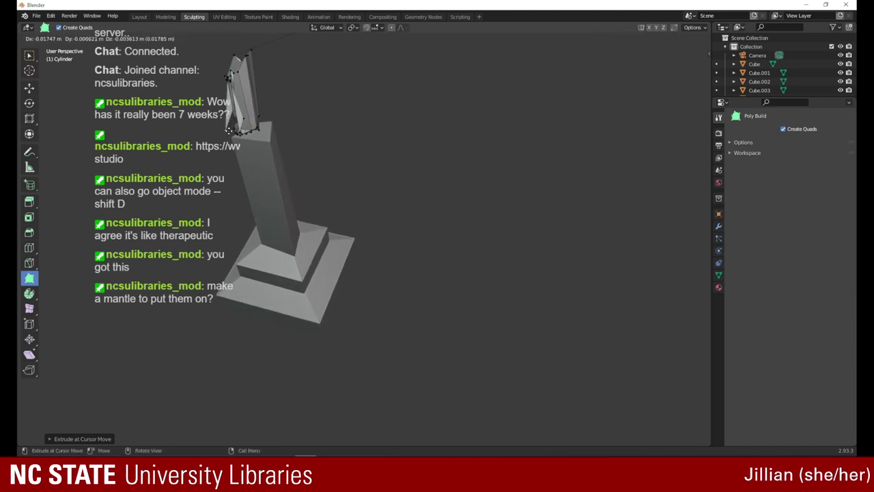
mouse_move(243, 129)
mouse_down()
mouse_move(261, 122)
mouse_move(266, 135)
mouse_move(251, 130)
mouse_move(258, 132)
mouse_up()
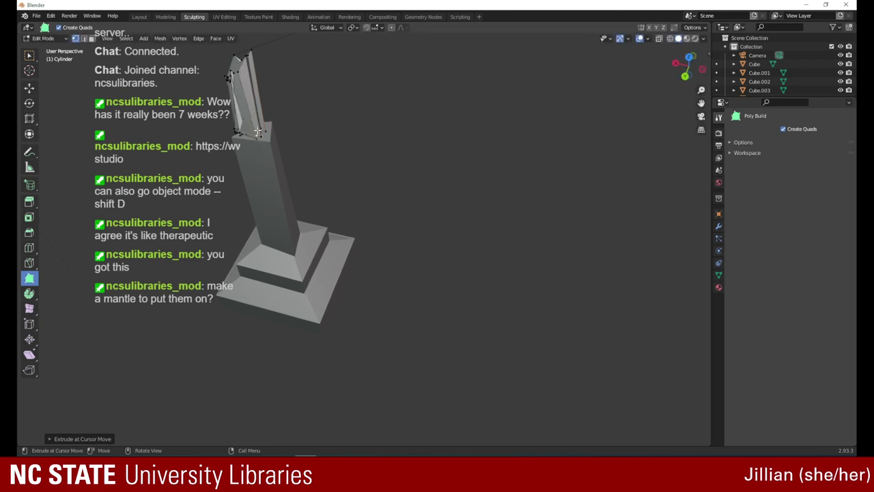
click(680, 72)
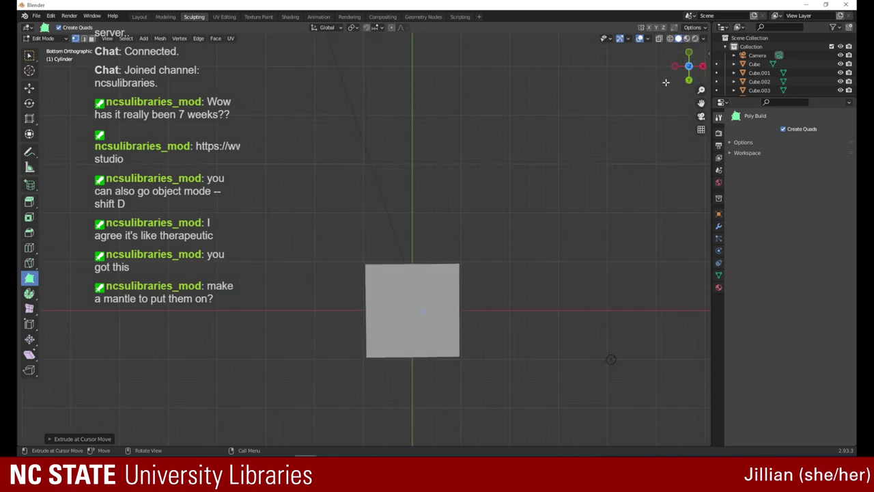
drag(688, 66, 682, 213)
click(697, 71)
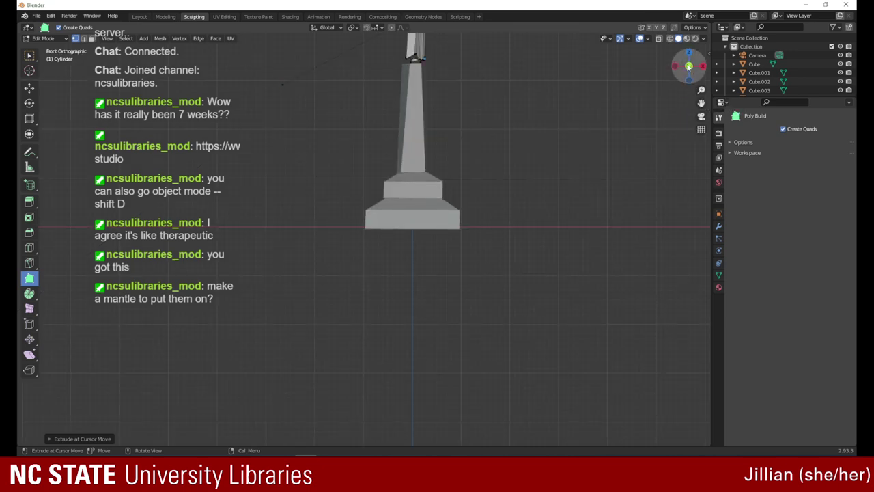
- Pull the cylinder's raised bottom vertices down toward the pillar's top with Poly Build and undo the last vertex move
drag(700, 103, 658, 216)
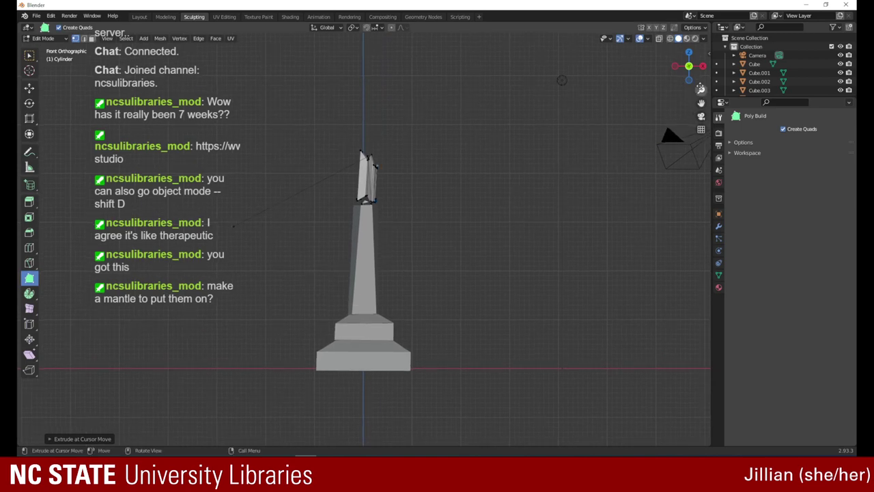
drag(701, 89, 604, 28)
drag(701, 67, 773, 83)
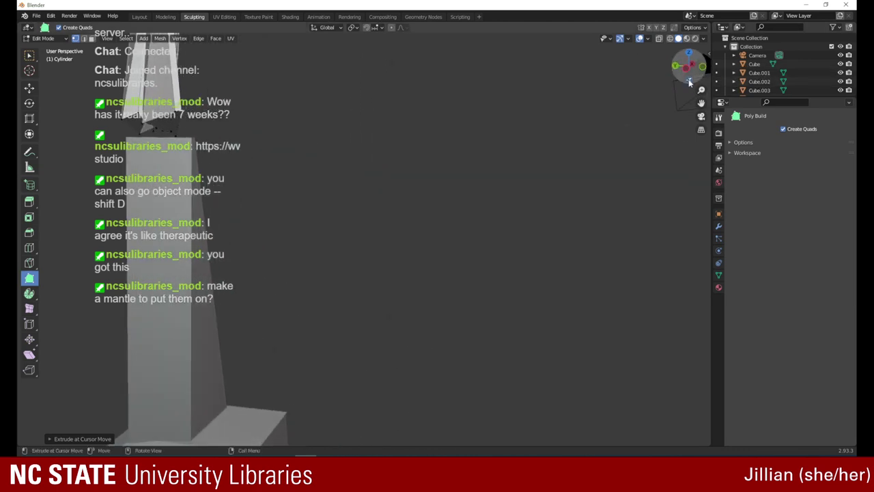
drag(701, 103, 582, 107)
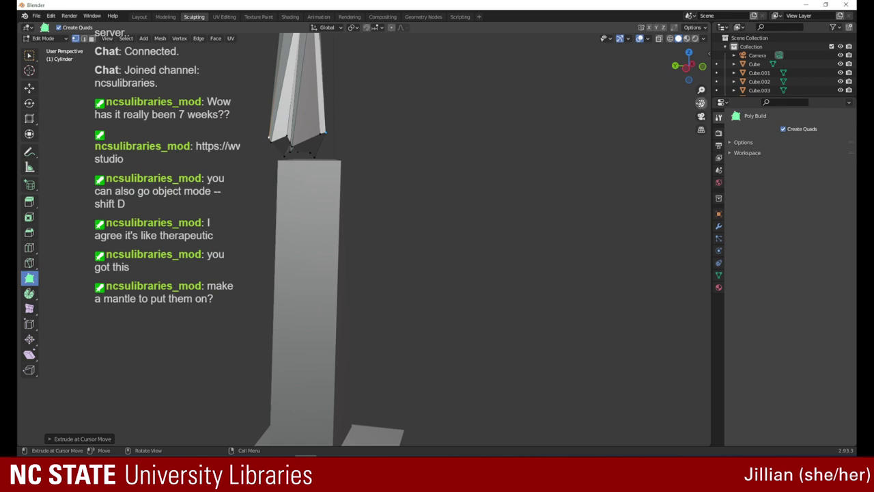
drag(701, 103, 773, 139)
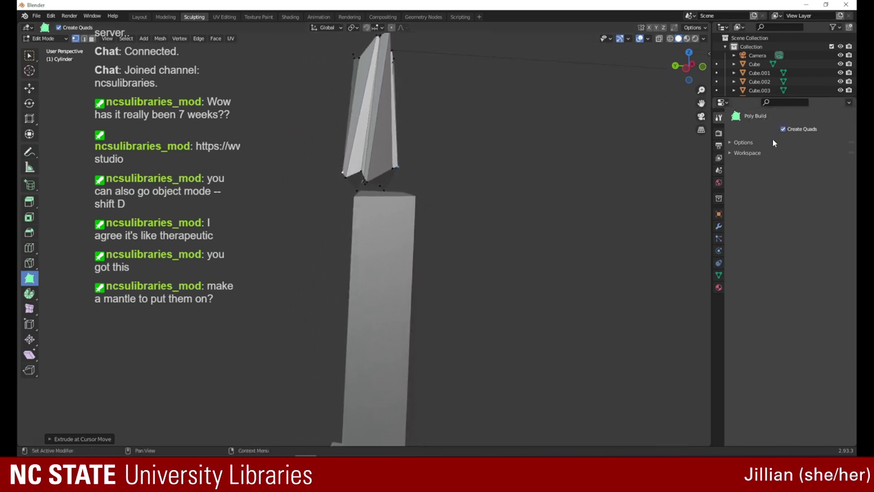
mouse_move(362, 176)
mouse_down()
mouse_move(376, 191)
mouse_move(395, 172)
mouse_move(400, 193)
mouse_move(368, 196)
mouse_move(377, 191)
mouse_move(359, 187)
mouse_move(363, 194)
mouse_move(359, 184)
mouse_up()
key(ctrl+z)
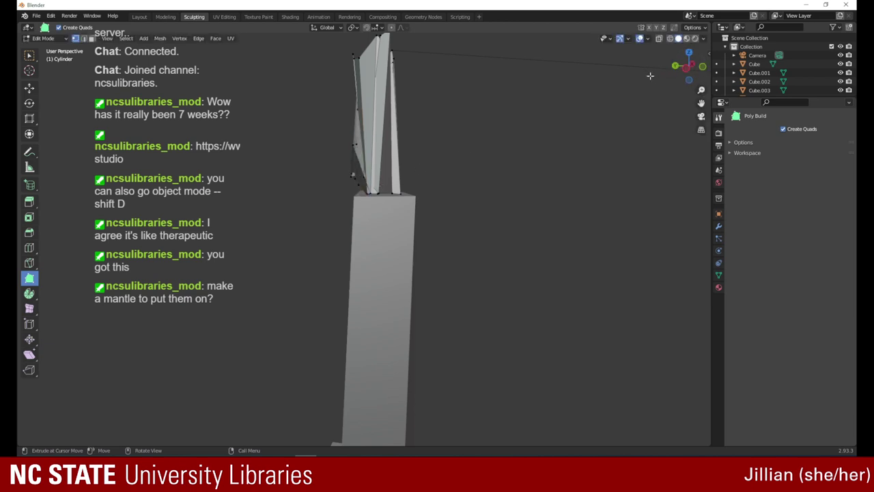
- From the back view, pull the cylinder's side vertices down to the pillar's top to cover the triangular gap
click(672, 69)
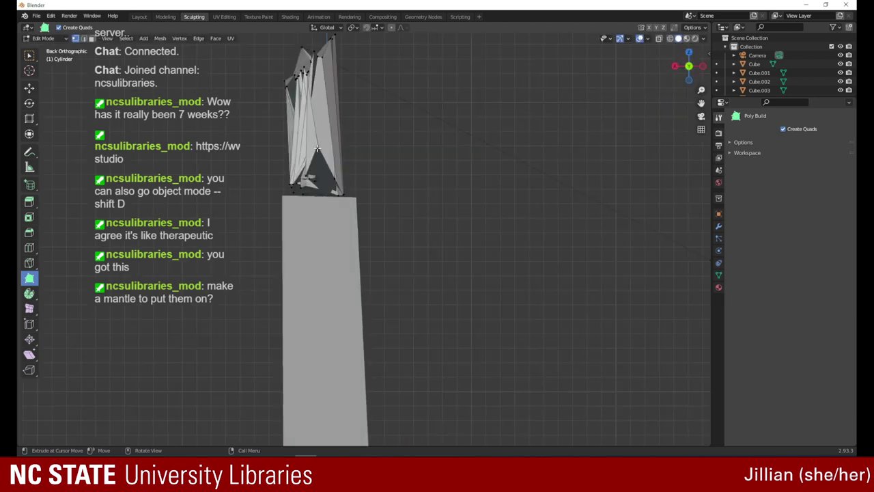
drag(317, 148, 303, 185)
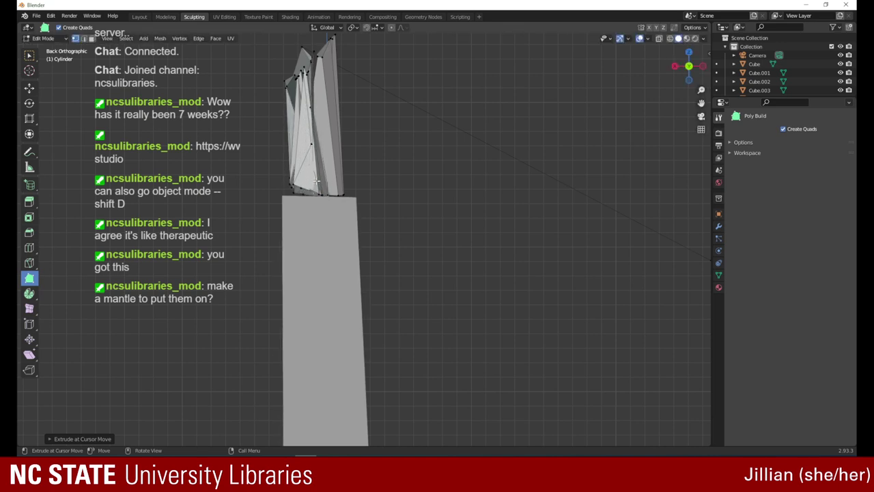
drag(318, 177, 313, 194)
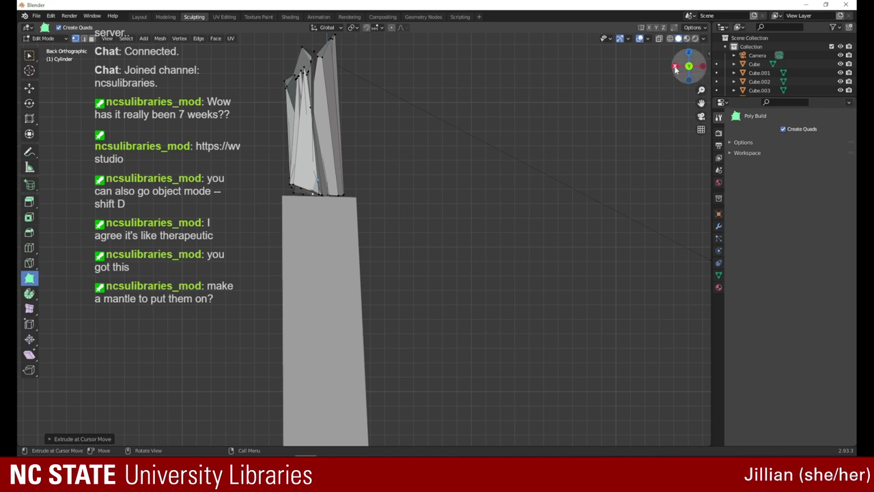
- Shift the cylinder's outlying bottom vertices inward over the pillar's top using an angled view from above
drag(675, 68, 762, 115)
mouse_move(344, 265)
mouse_down()
mouse_move(359, 274)
mouse_move(348, 268)
mouse_move(377, 255)
mouse_move(356, 266)
mouse_up()
drag(377, 253, 363, 263)
drag(376, 251, 360, 257)
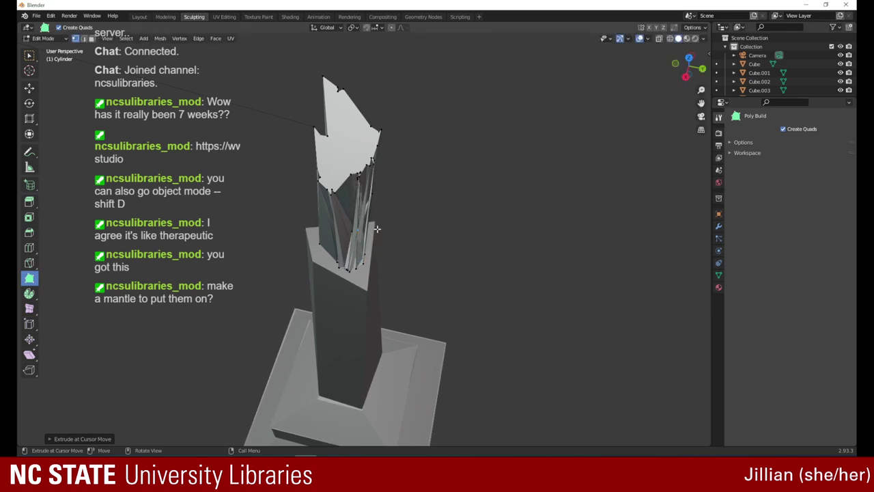
- Reposition the cylinder's rim vertices with Poly Build to fill the notches and give the top face a rounder outline
drag(686, 70, 727, 82)
drag(383, 188, 368, 201)
drag(371, 186, 374, 159)
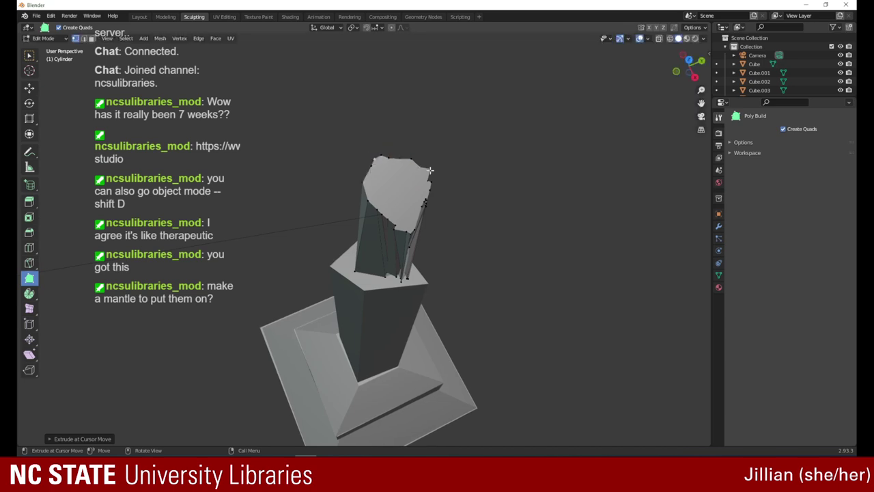
drag(430, 169, 429, 171)
drag(393, 228, 406, 227)
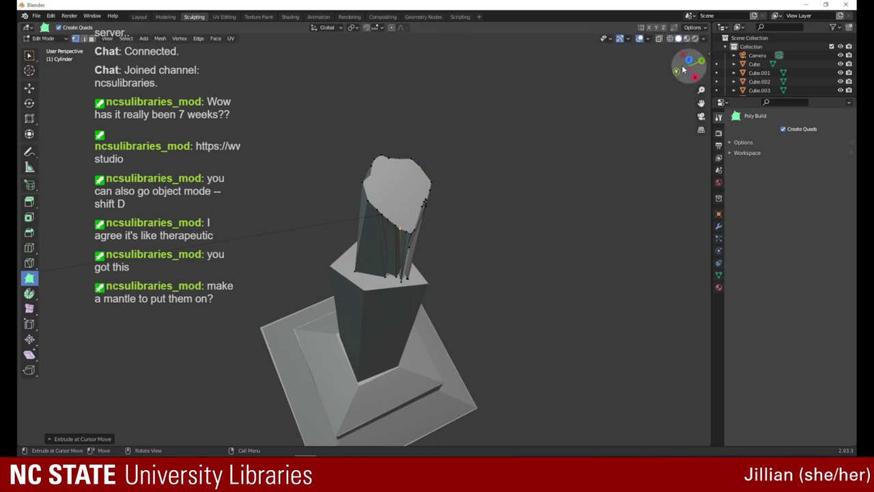
drag(682, 67, 615, 37)
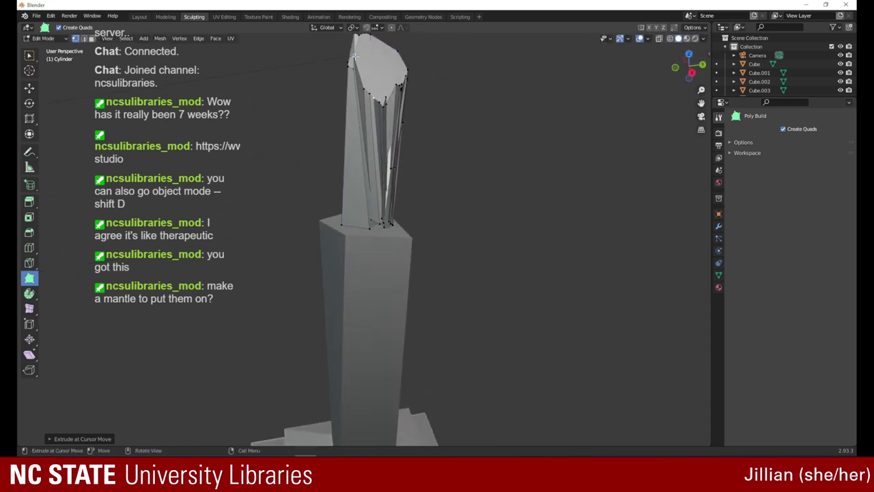
mouse_move(355, 57)
mouse_down()
mouse_move(358, 80)
mouse_move(363, 66)
mouse_up()
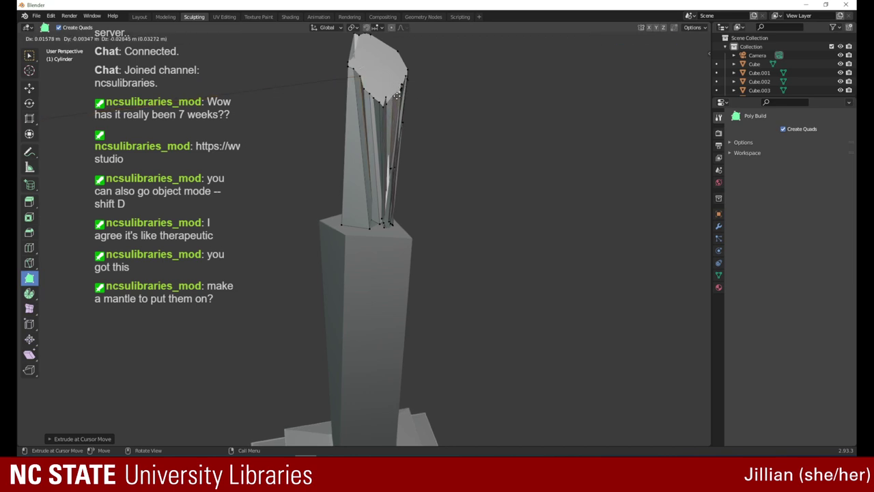
drag(401, 86, 403, 91)
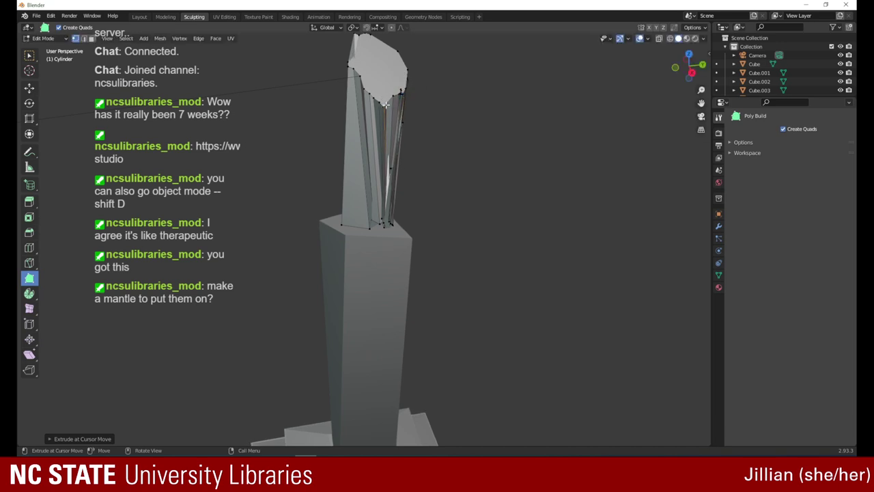
- Move the loose side and bottom vertices down and apart so the cylinder's base spreads across the pillar's top
drag(391, 170, 388, 193)
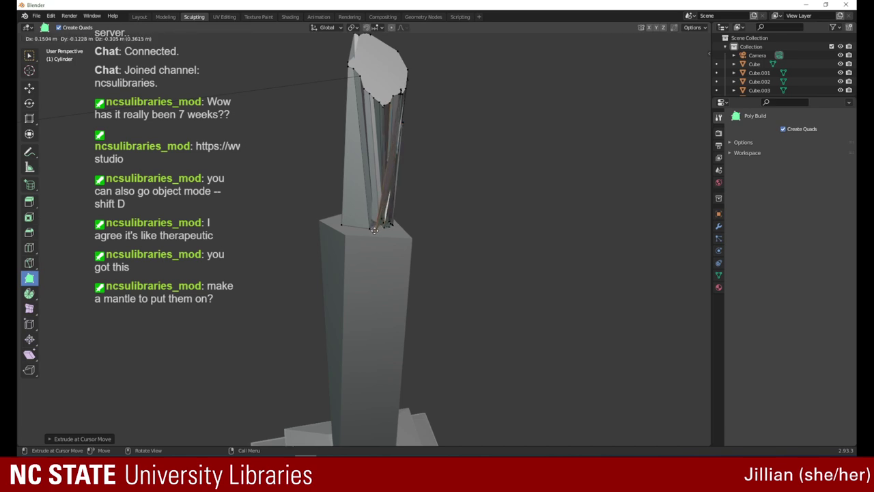
drag(374, 230, 375, 231)
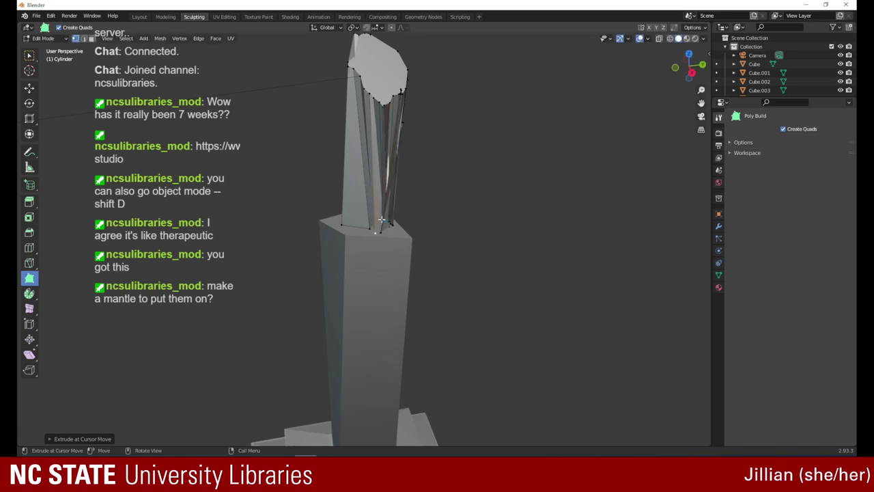
drag(369, 222, 349, 227)
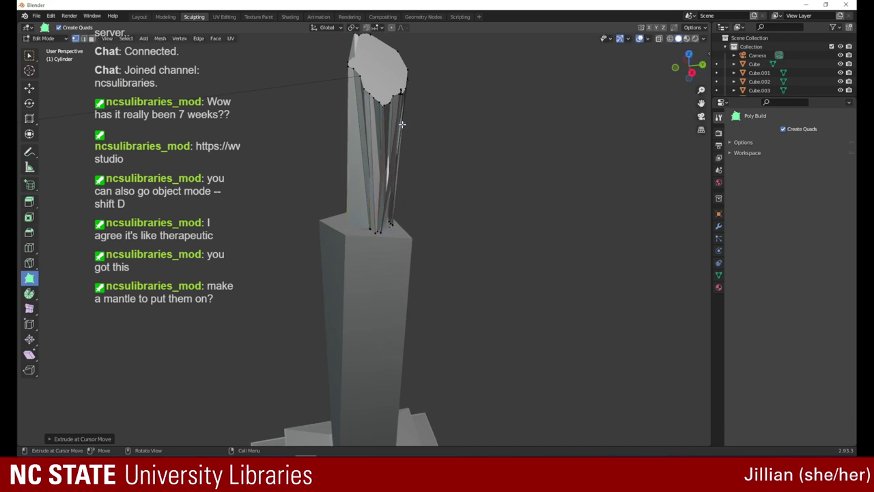
drag(401, 124, 396, 226)
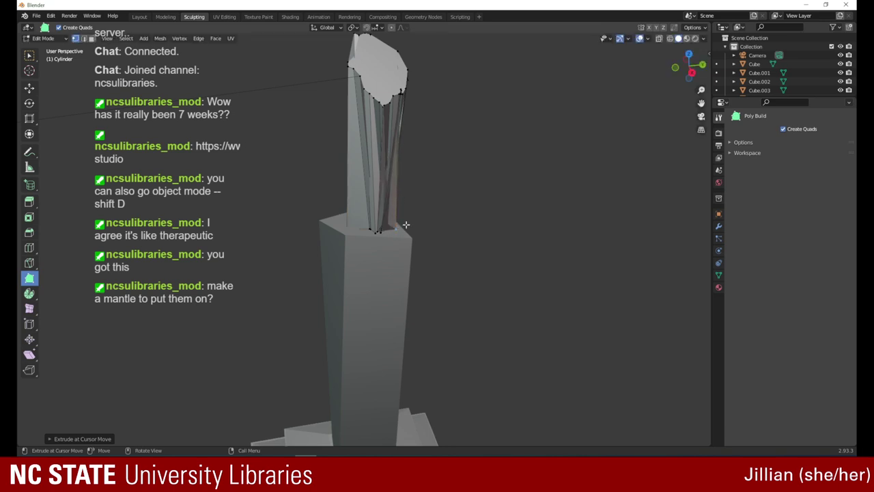
- Lower two vertices at the notch in the near rim and move the overhanging bottom vertex onto the pillar's top
drag(401, 91, 400, 103)
drag(403, 93, 394, 103)
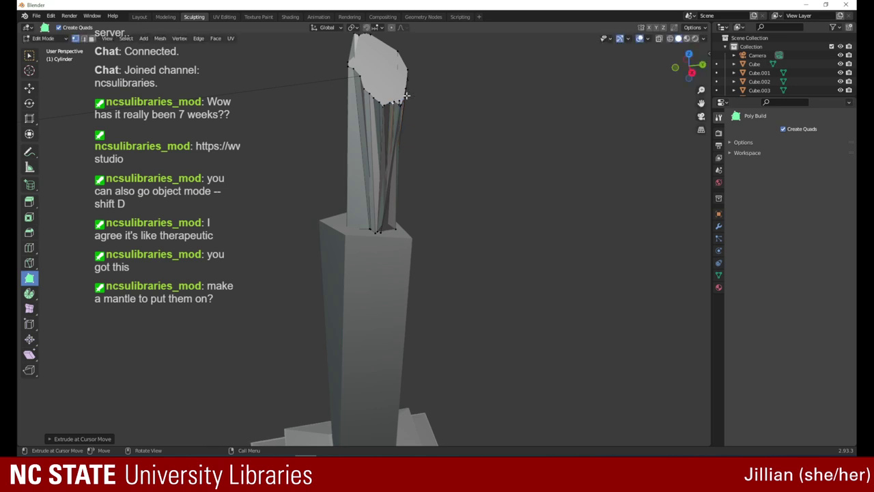
drag(691, 67, 568, 73)
drag(272, 215, 295, 216)
drag(295, 216, 299, 216)
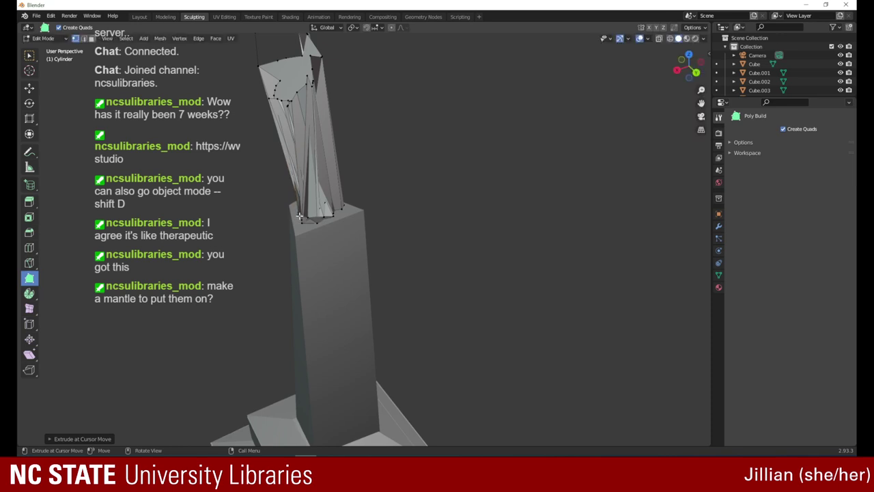
- Flatten the tall spike on the cylinder's far rim and move the neighbouring rim vertices to fill the indentations
drag(319, 82, 310, 35)
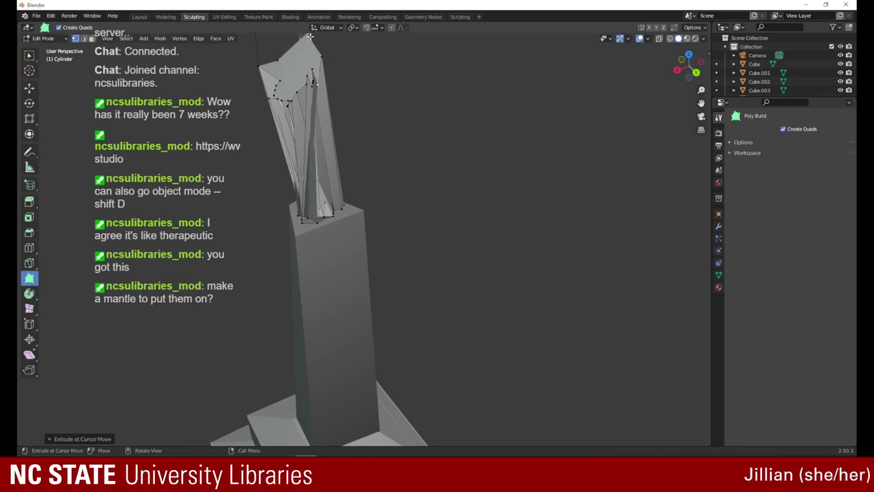
drag(280, 62, 307, 56)
drag(686, 68, 706, 75)
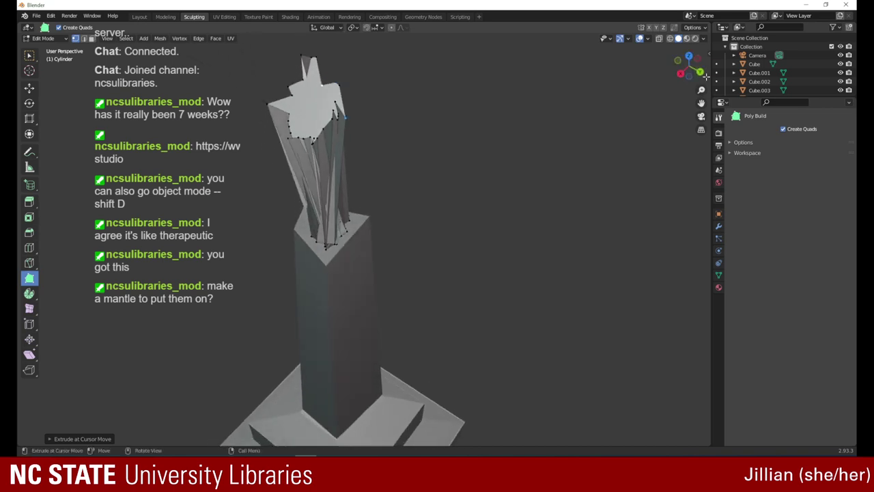
drag(316, 58, 303, 77)
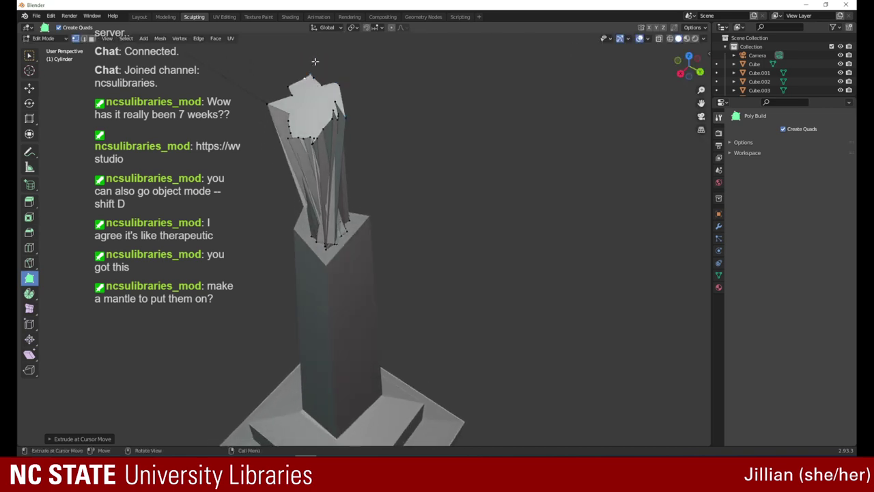
drag(335, 104, 341, 114)
drag(333, 110, 331, 117)
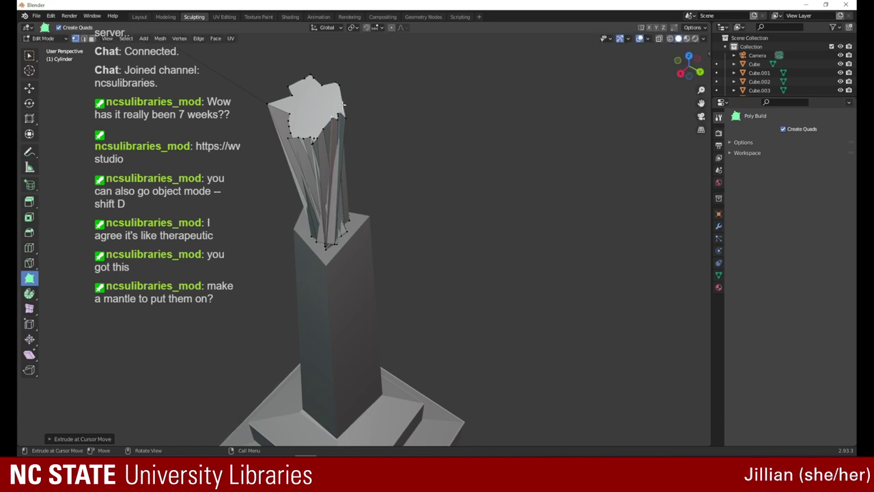
drag(276, 108, 281, 105)
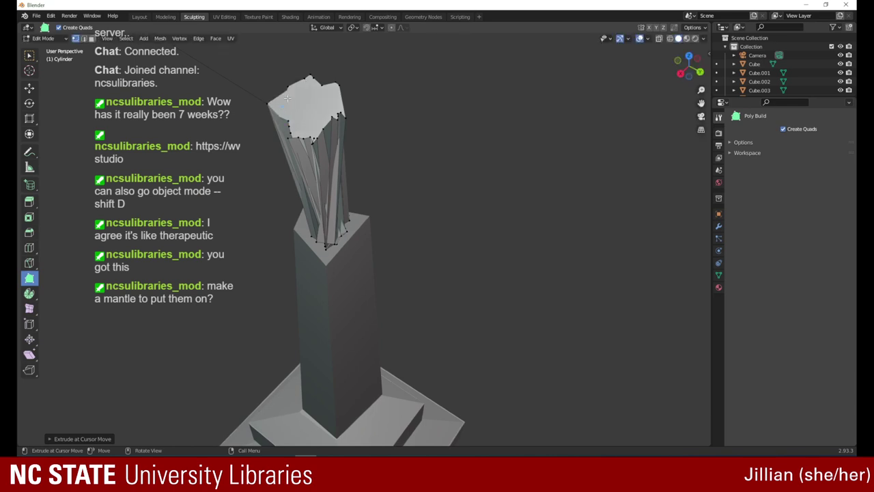
- Pull the projecting corner of the cylinder's rim inward with Poly Build, working from the side and the front
drag(688, 67, 614, 59)
drag(289, 88, 308, 78)
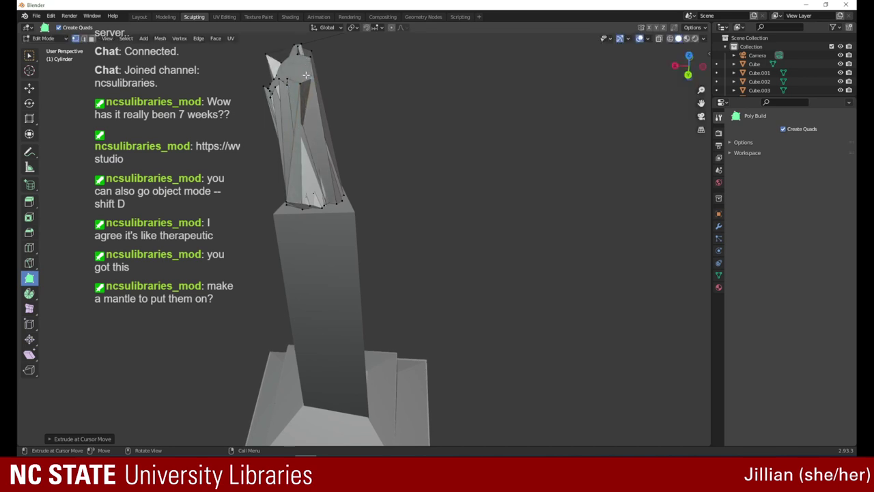
mouse_move(667, 60)
mouse_down()
mouse_move(687, 67)
mouse_move(668, 62)
mouse_up()
drag(704, 89, 759, 58)
drag(291, 82, 304, 84)
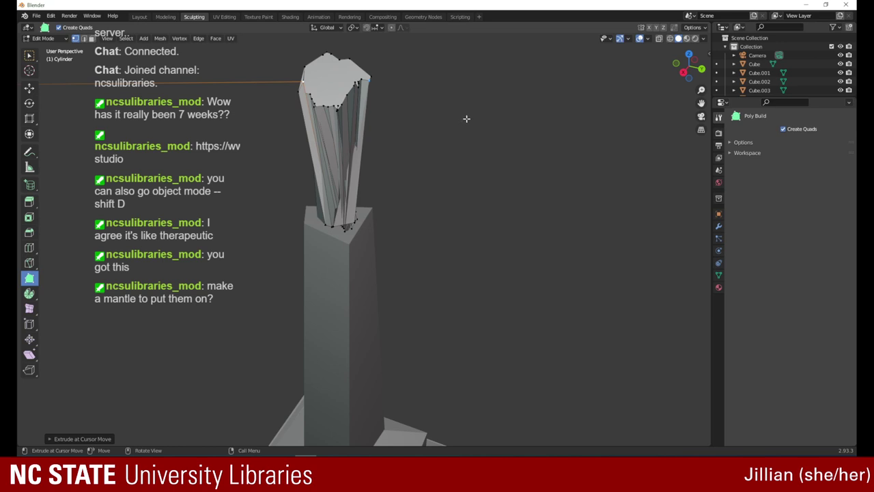
- Lower a near rim vertex, tuck the overhanging bottom vertex onto the pillar's top, and move the rim's outer corner inward
mouse_move(684, 67)
mouse_down()
mouse_move(756, 77)
mouse_move(691, 52)
mouse_up()
drag(390, 67, 386, 83)
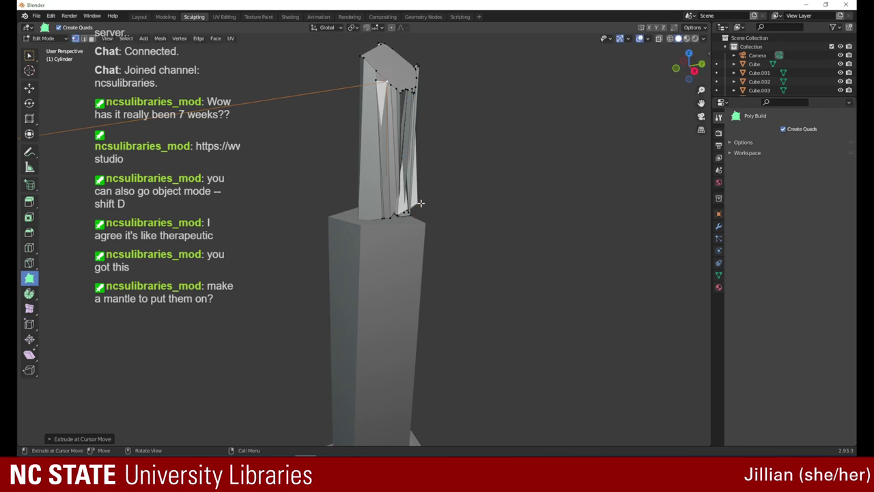
drag(421, 203, 396, 217)
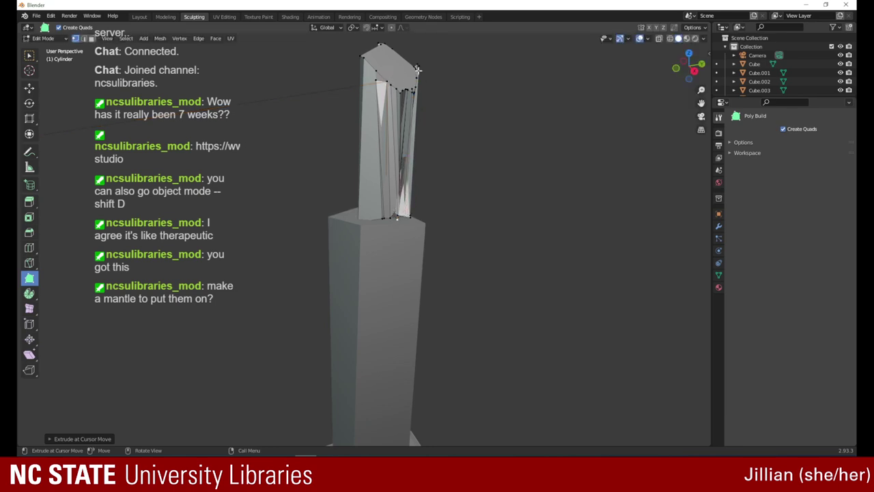
drag(418, 69, 414, 70)
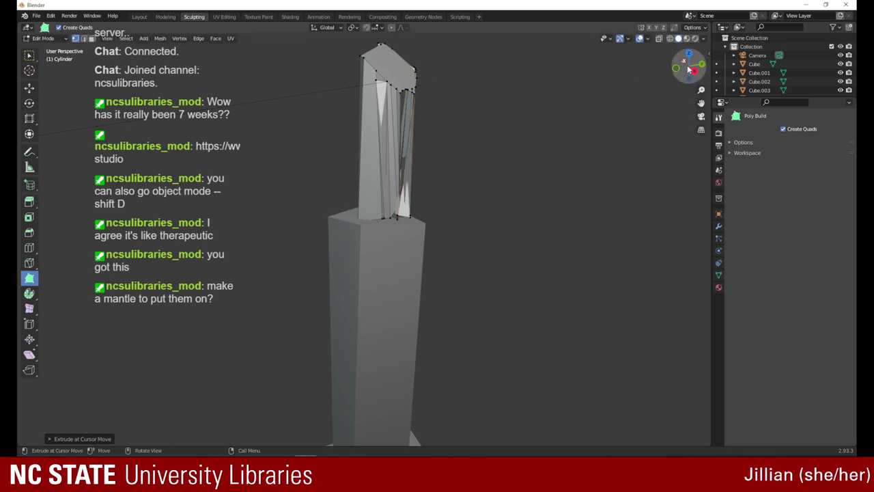
- Adjust the remaining uneven vertices around the cylinder's rim with Poly Build, filling the notches on its far and near sides
drag(685, 69, 697, 101)
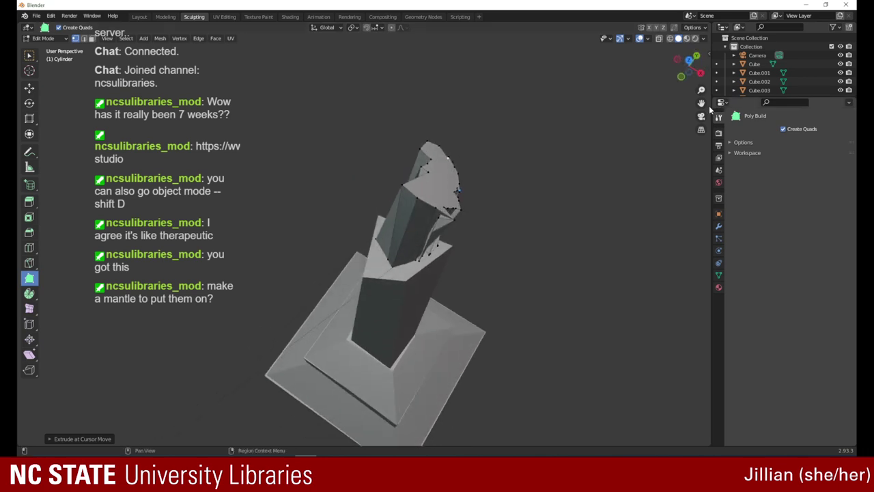
drag(426, 173, 428, 162)
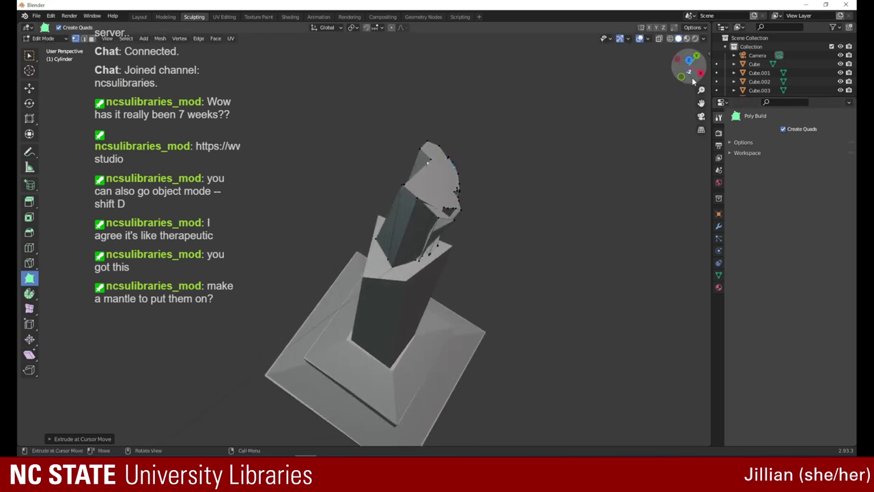
drag(692, 77, 681, 95)
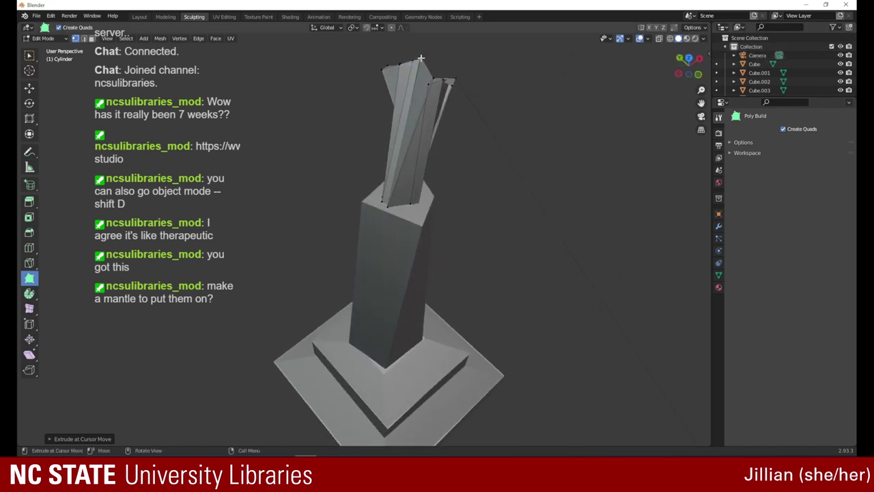
mouse_move(419, 70)
mouse_down()
mouse_move(392, 76)
mouse_move(429, 81)
mouse_move(420, 82)
mouse_up()
drag(418, 76, 403, 76)
drag(667, 72, 542, 41)
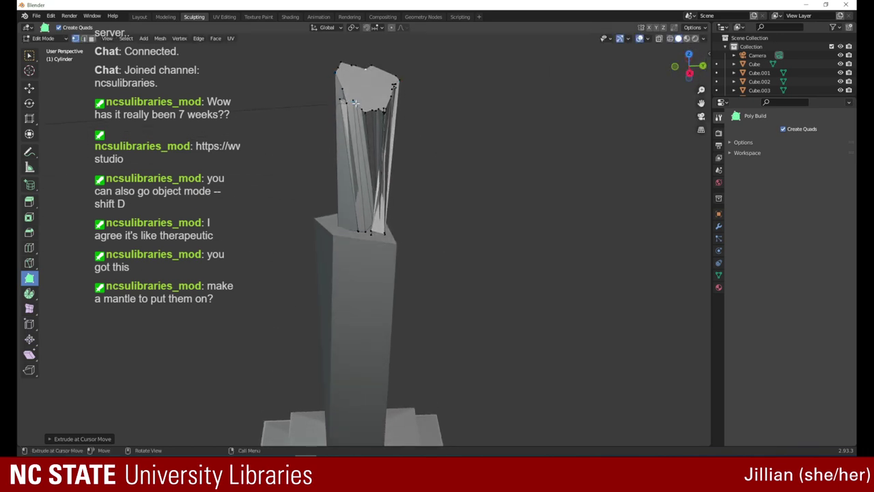
drag(352, 102, 338, 99)
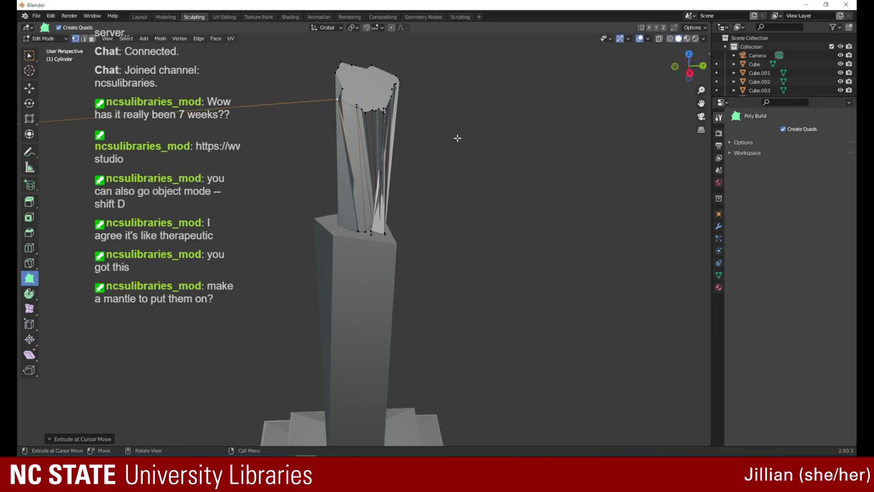
- Move a corner vertex of the broken cylinder's rim by about 0.1 m, working from the opposite side of the pillar
drag(666, 80, 602, 65)
key(g)
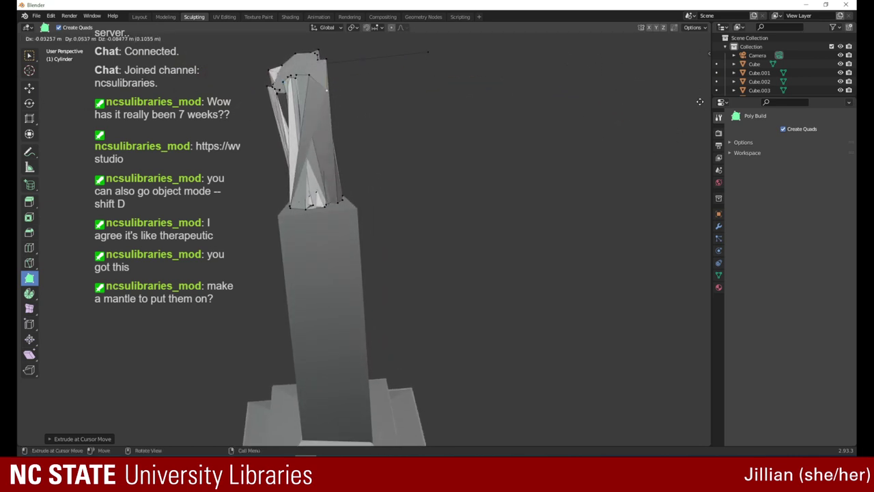
click(690, 86)
drag(700, 90, 722, 158)
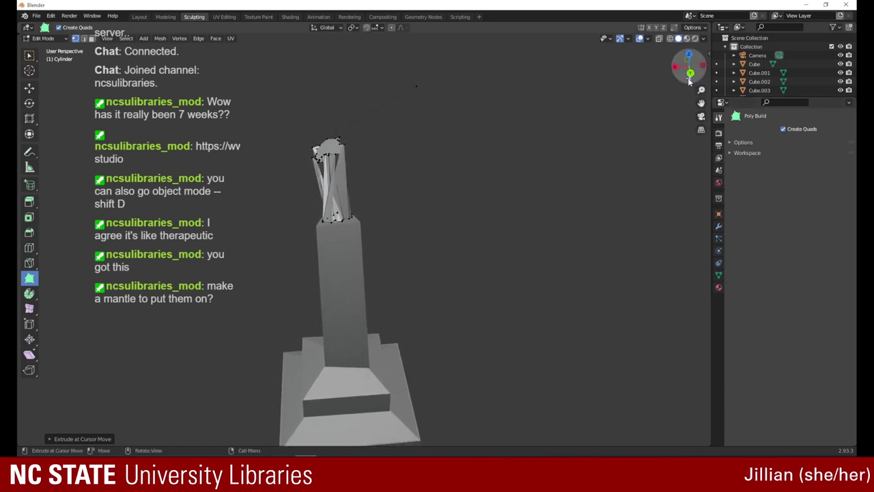
drag(691, 70, 697, 49)
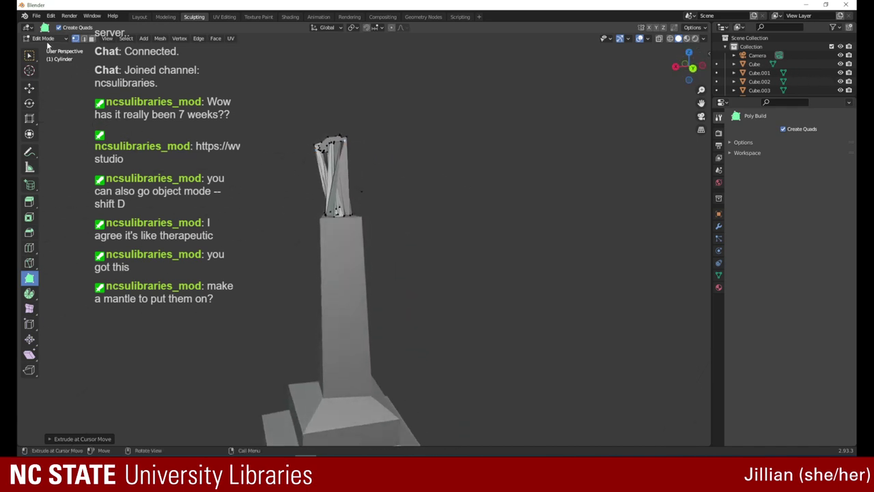
- Finish editing the cylinder's mesh by returning to Object Mode, and review the whole pillar
click(49, 38)
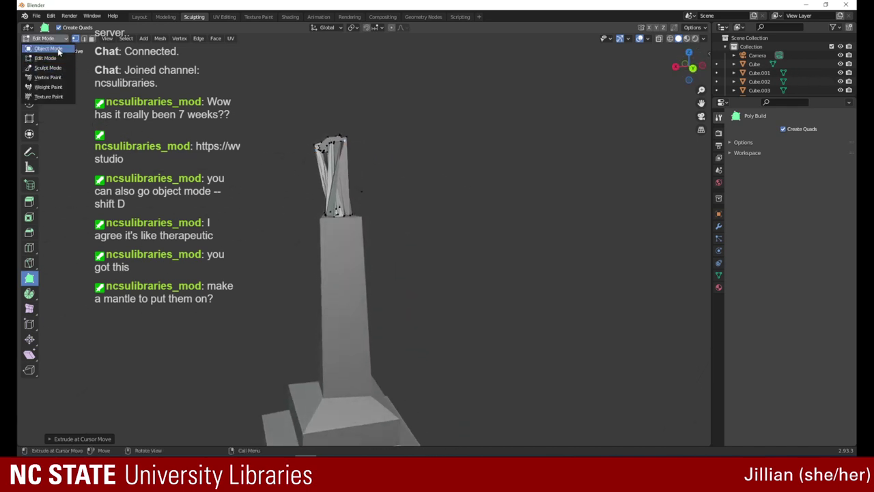
click(58, 49)
click(536, 274)
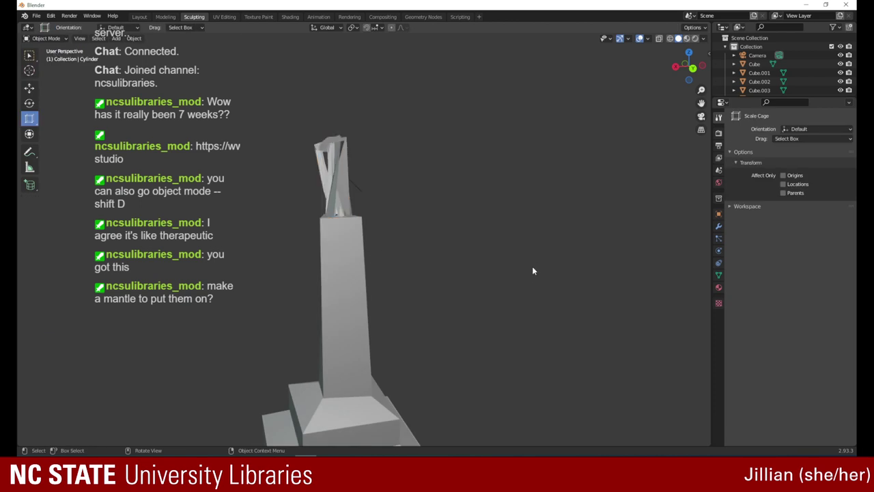
drag(693, 70, 660, 76)
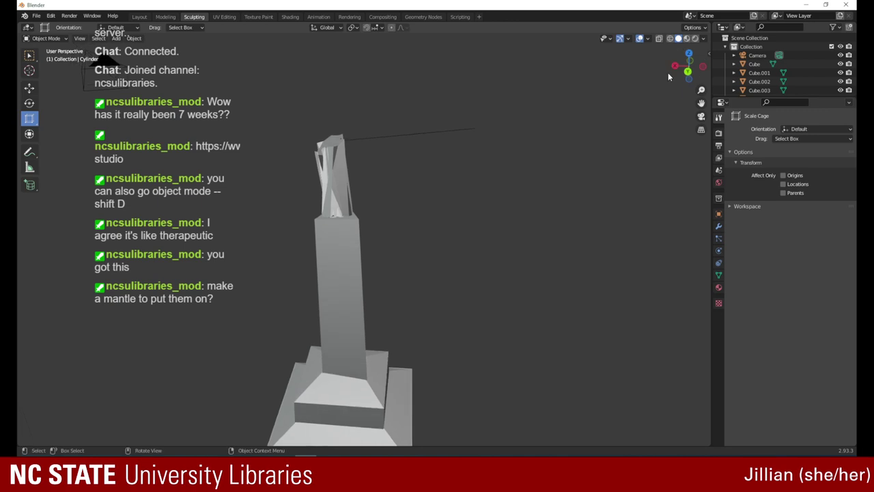
drag(702, 90, 676, 66)
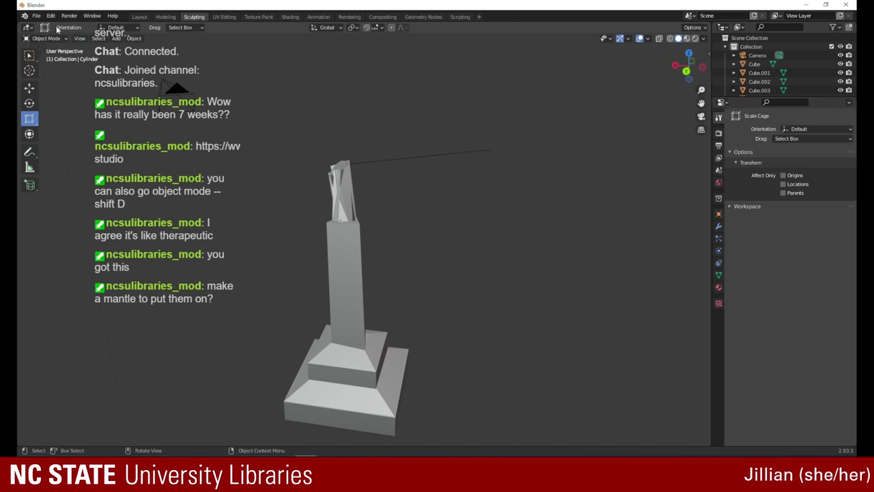
click(60, 38)
click(51, 63)
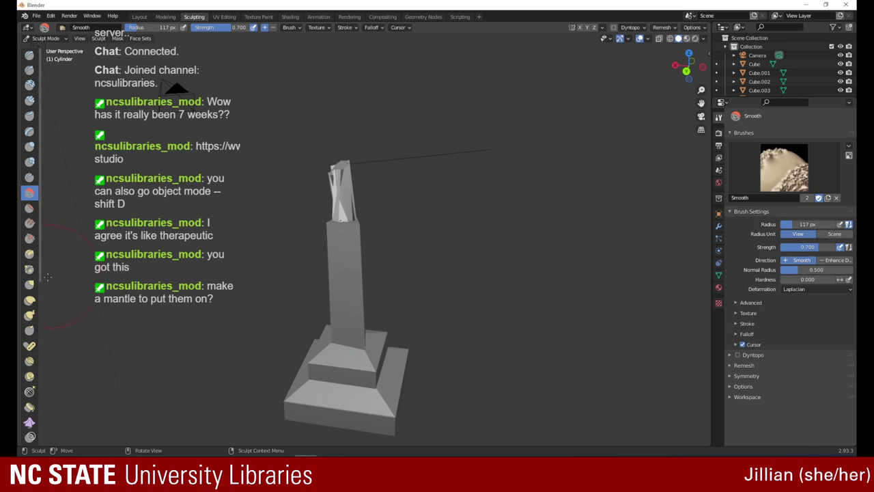
click(37, 19)
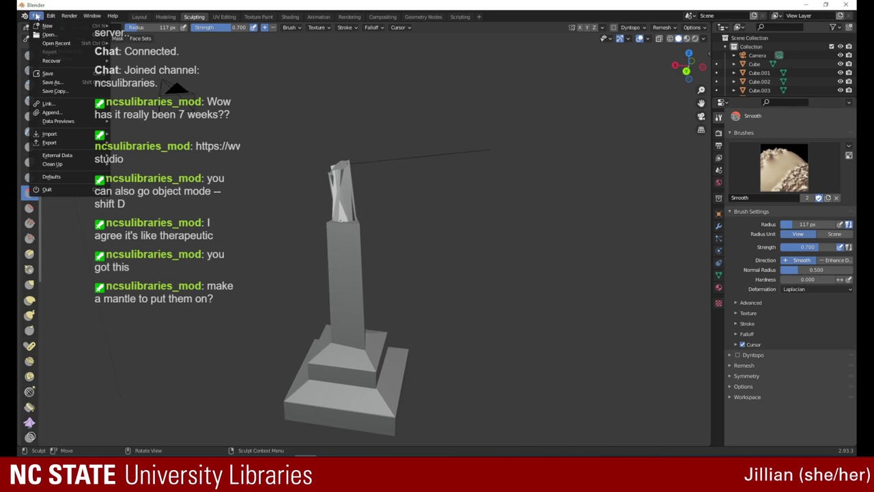
key(Escape)
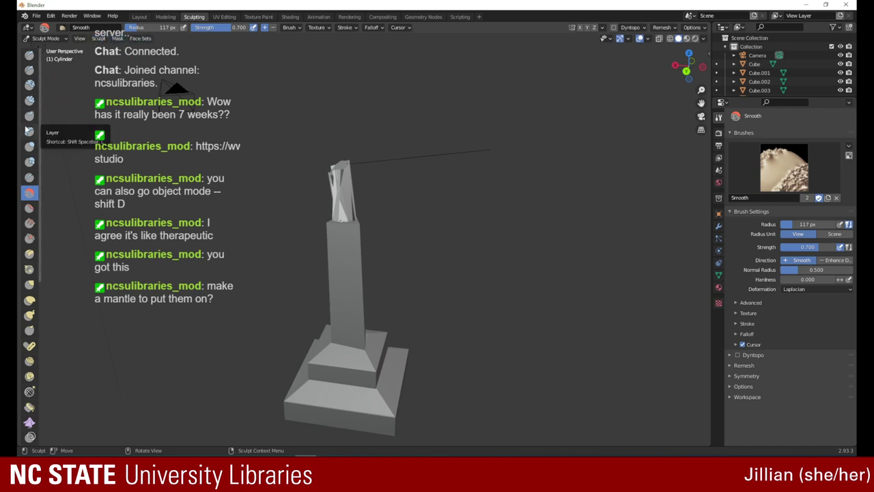
click(54, 39)
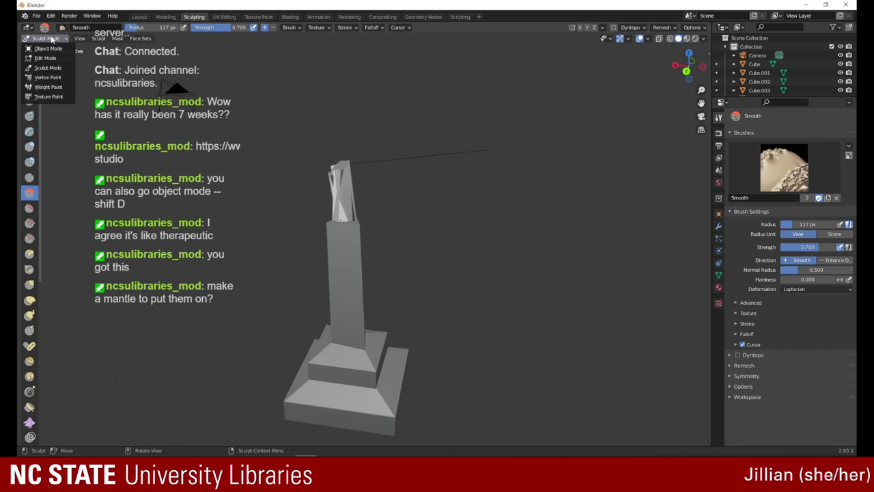
click(48, 49)
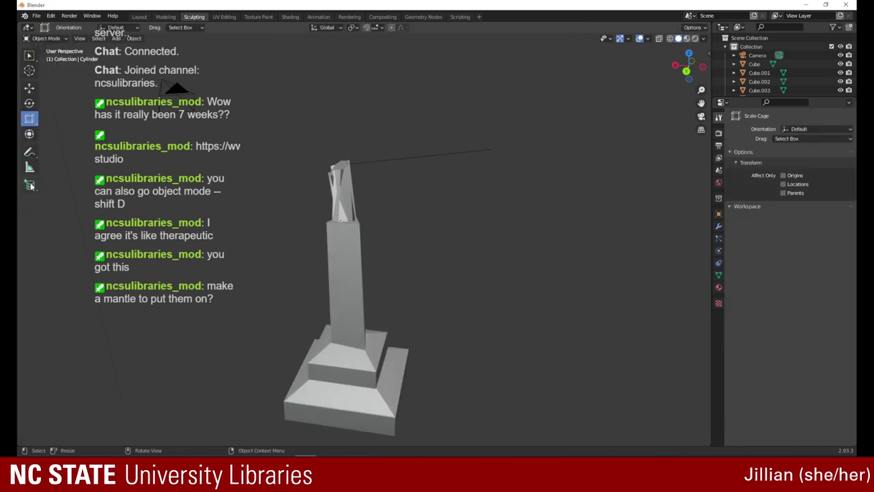
- Add a UV sphere with 32 segments and 16 rings in the empty space beside the broken cylinder
click(31, 186)
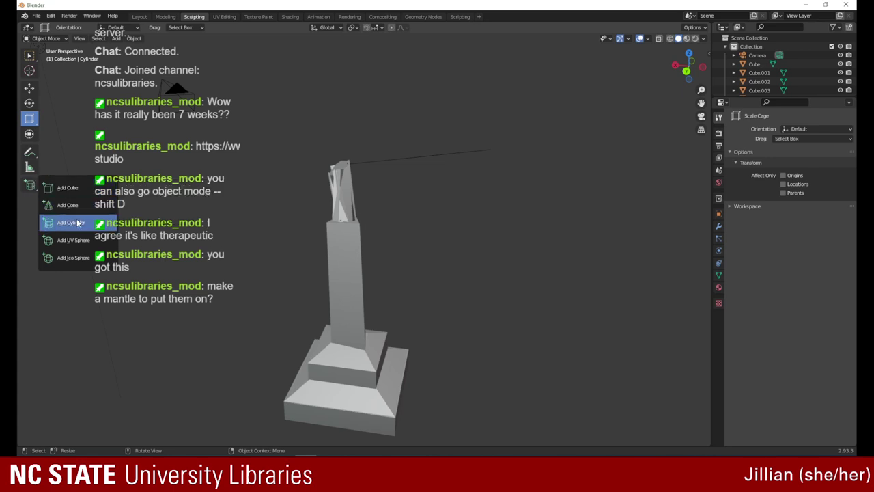
click(74, 241)
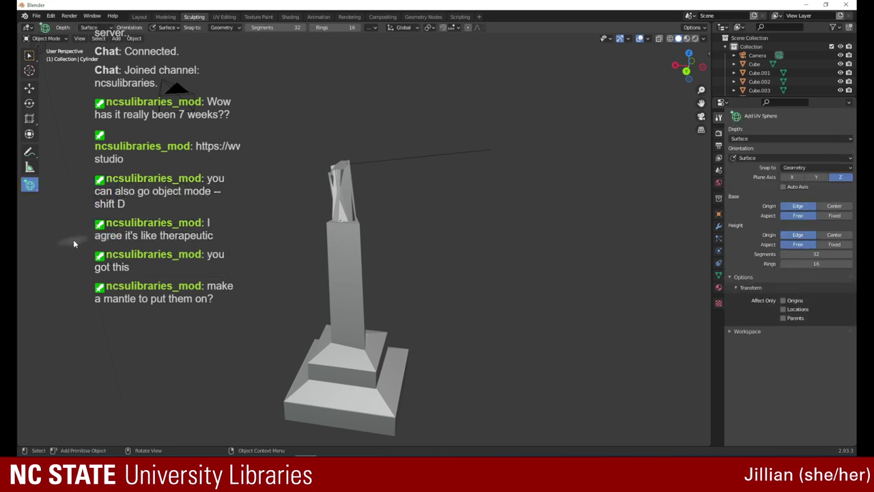
key(shift+d)
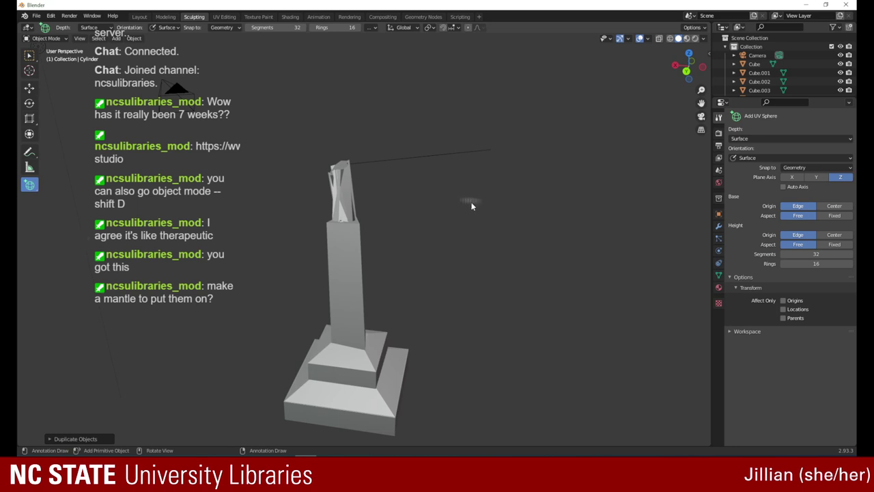
drag(471, 205, 539, 249)
click(526, 209)
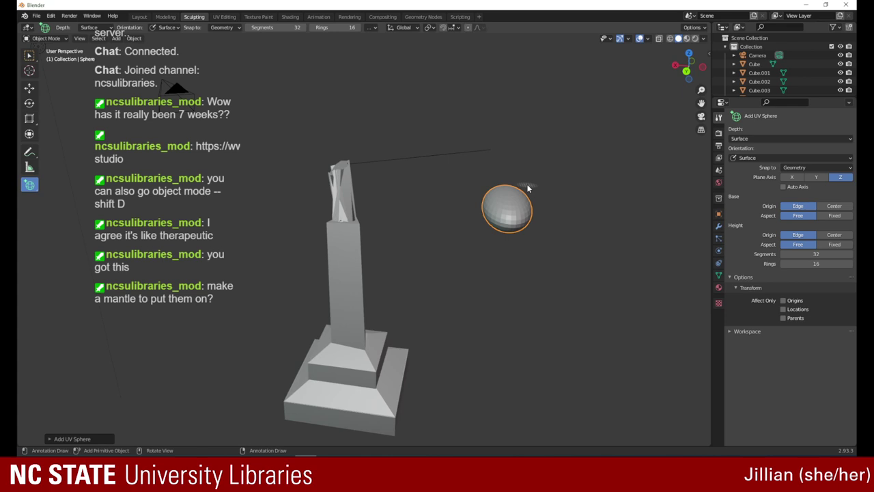
- Sculpt the sphere into an elongated, lobed form by pulling its surface upward with the Grab brush, followed by Elastic Deform
click(51, 38)
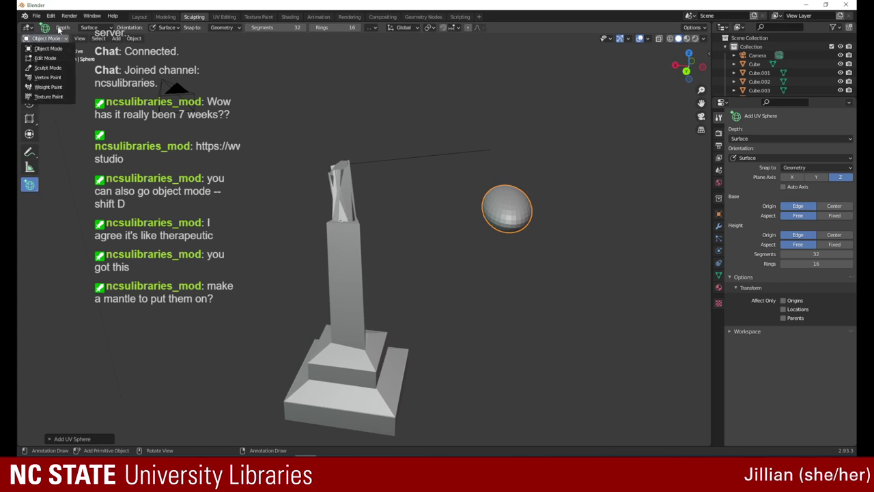
click(42, 66)
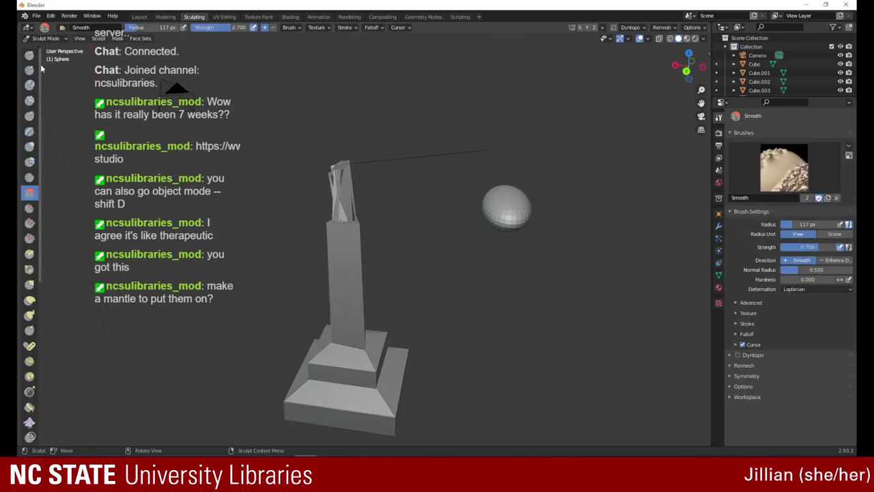
click(29, 284)
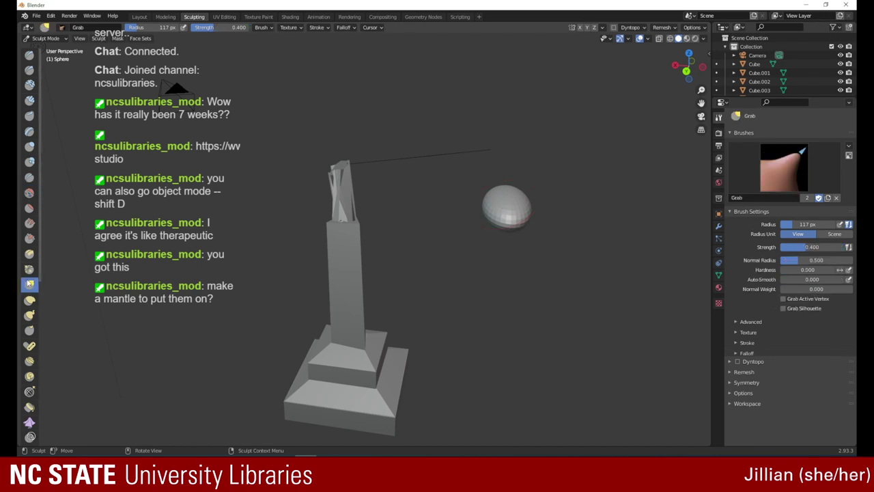
drag(512, 204, 505, 162)
drag(504, 179, 511, 166)
mouse_move(521, 206)
mouse_down()
mouse_move(507, 195)
mouse_move(518, 200)
mouse_move(504, 169)
mouse_up()
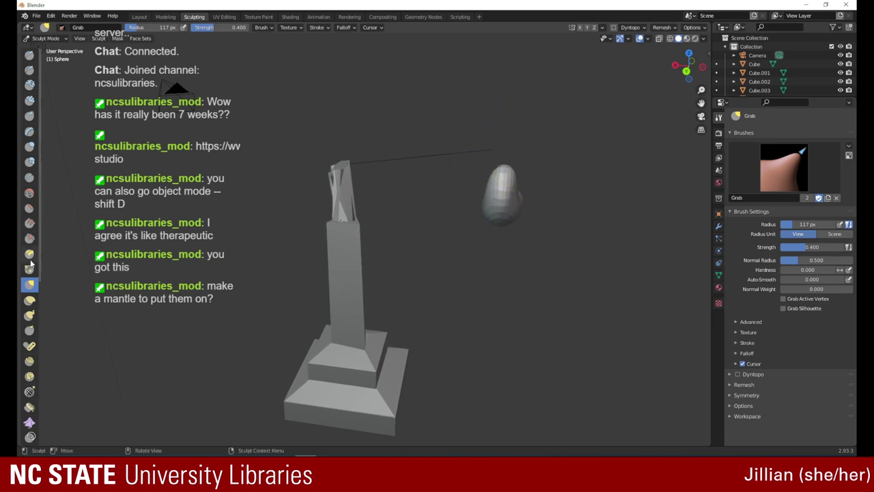
click(31, 303)
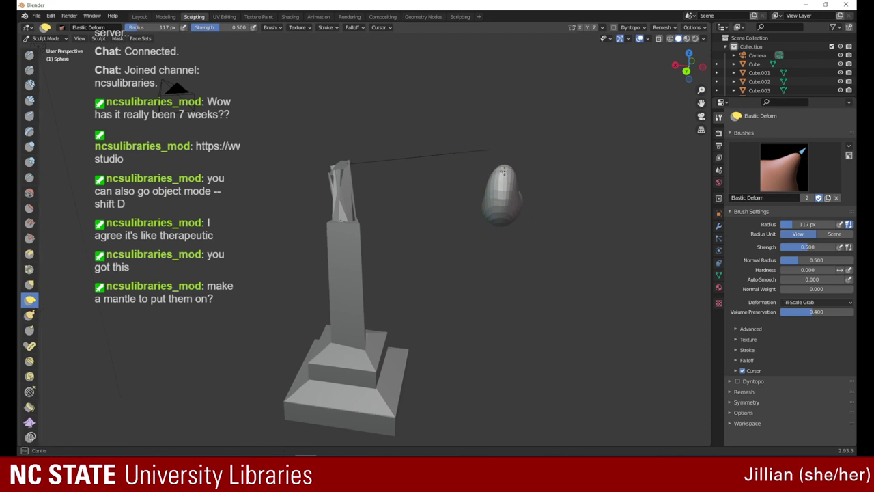
mouse_move(686, 66)
mouse_down()
mouse_move(625, 65)
mouse_move(644, 69)
mouse_up()
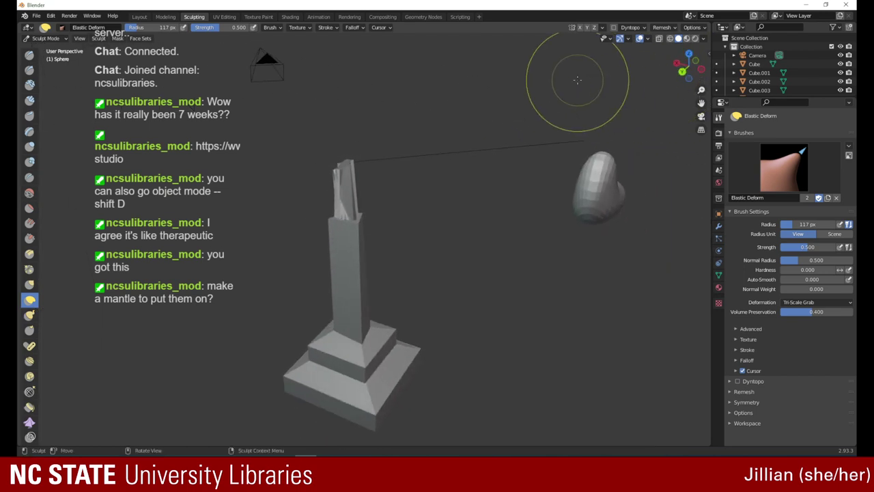
- In Object Mode, move the sculpted sphere along the X axis until it sits close beside the broken cylinder
click(61, 39)
click(44, 46)
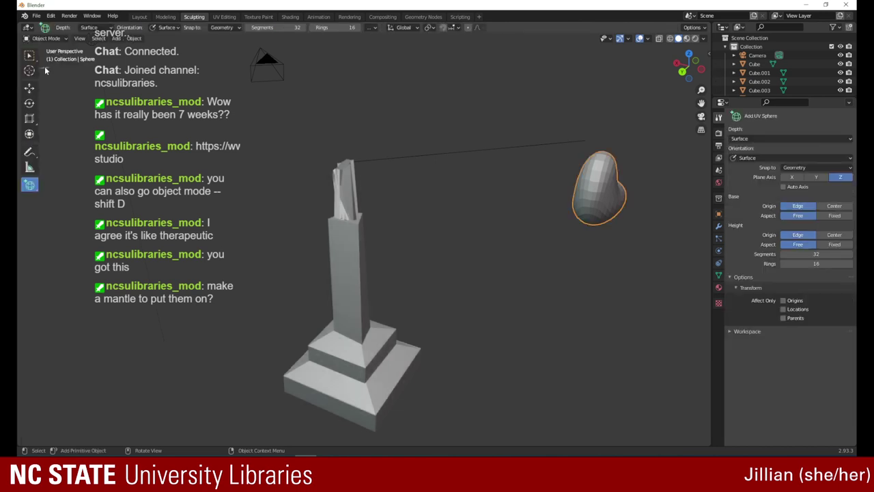
click(29, 87)
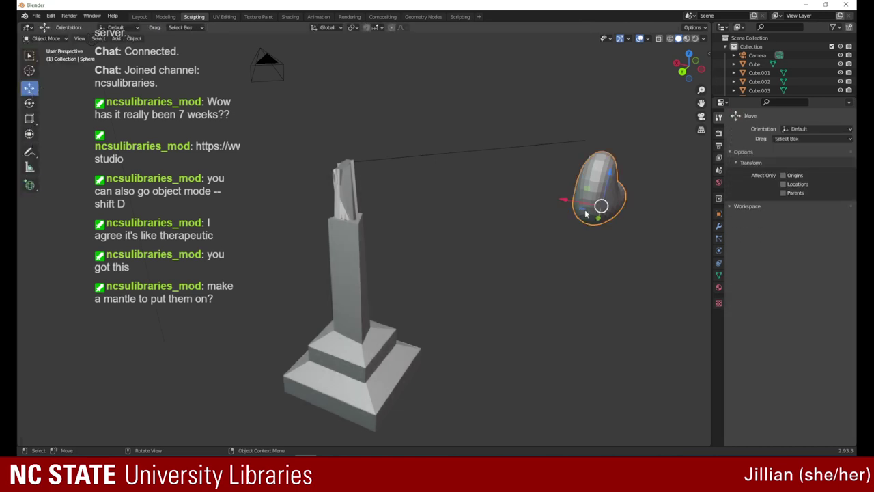
drag(567, 204, 377, 182)
- Reshape the sculpted sphere with the Snake Hook brush, bending its upper lobe and pulling the side lobe inward
click(56, 39)
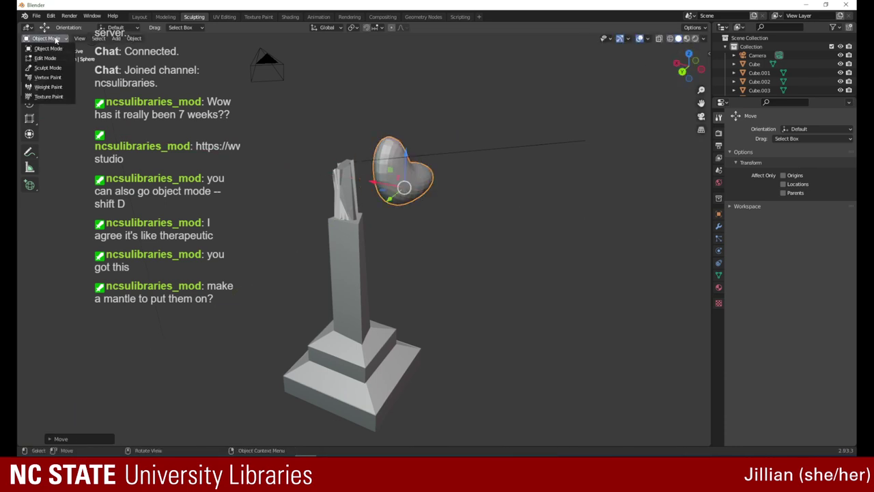
click(47, 68)
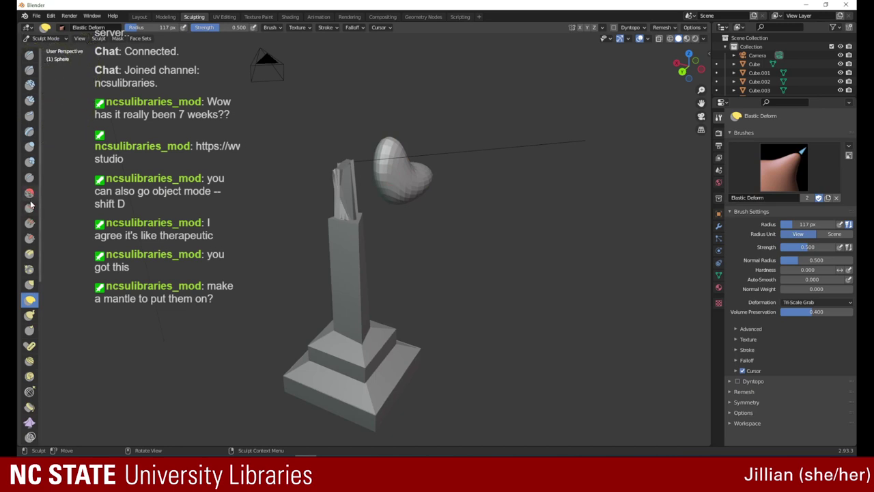
click(31, 314)
mouse_move(390, 153)
mouse_down()
mouse_move(393, 119)
mouse_move(407, 138)
mouse_move(390, 153)
mouse_move(416, 152)
mouse_move(423, 168)
mouse_move(416, 150)
mouse_move(396, 155)
mouse_up()
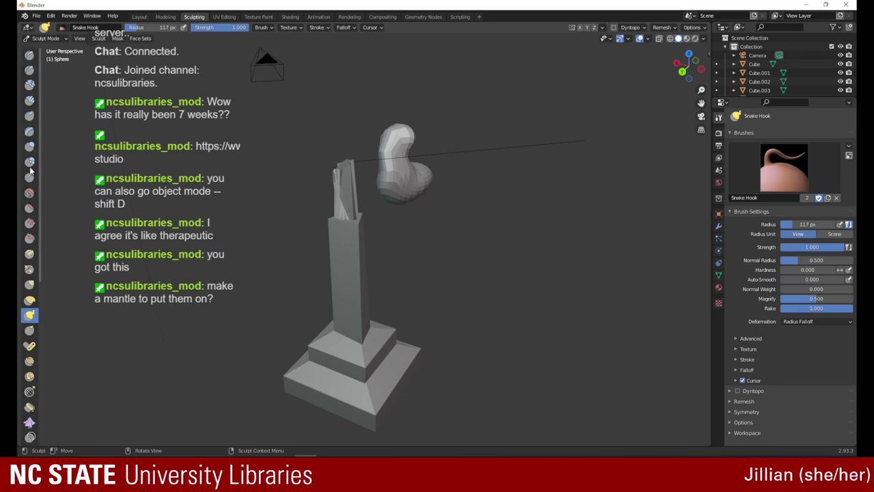
mouse_move(423, 176)
mouse_down()
mouse_move(398, 176)
mouse_move(401, 166)
mouse_up()
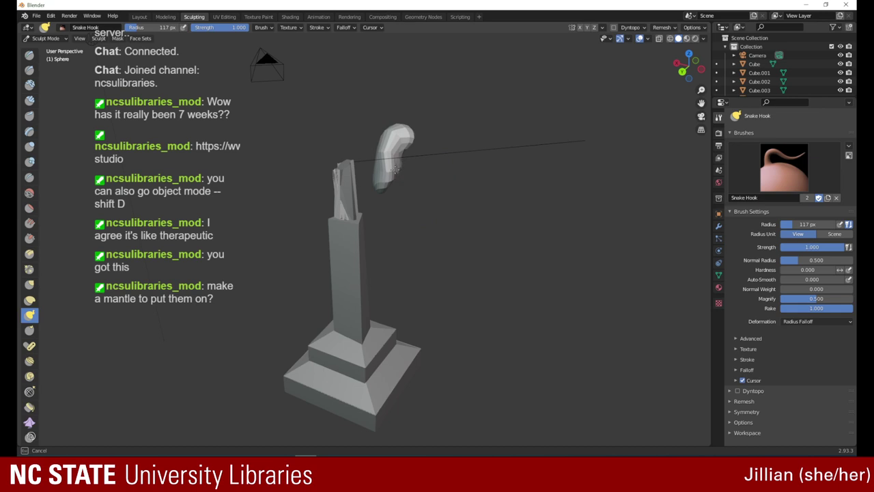
- Flatten the lower part of the bent form with the Flatten/Contrast brush at strength 1.000
click(29, 208)
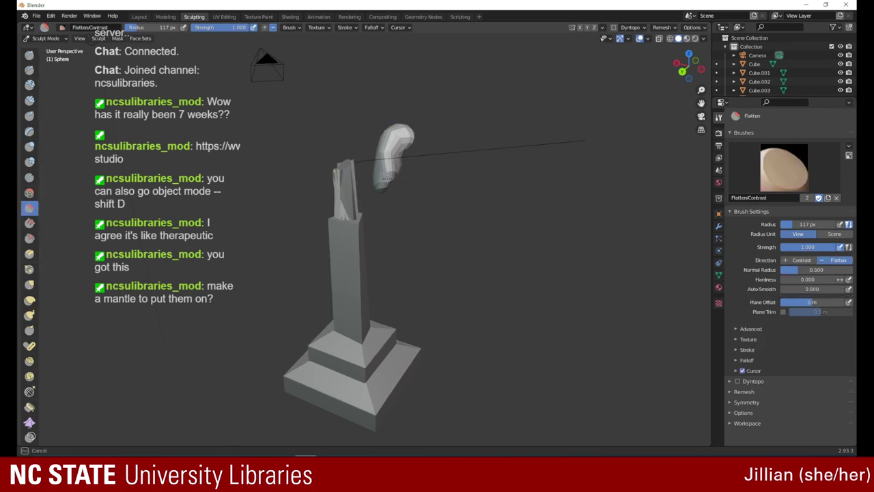
drag(391, 174, 380, 164)
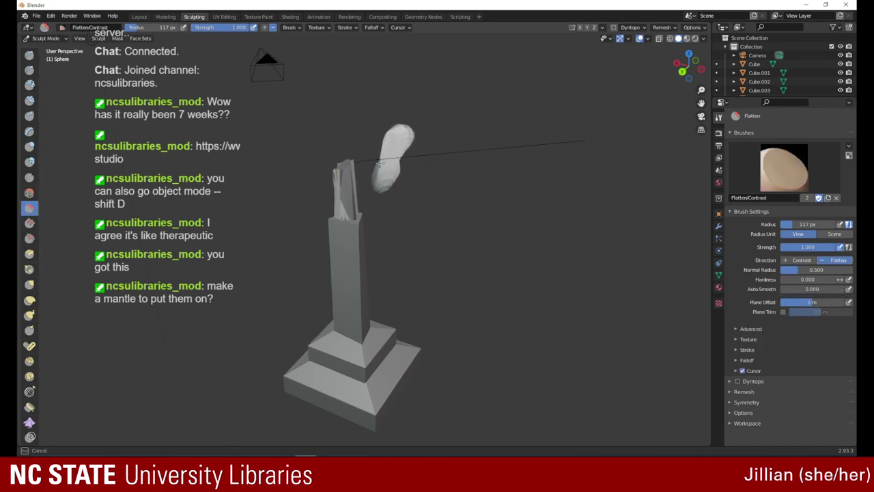
mouse_move(687, 65)
mouse_down()
mouse_move(609, 70)
mouse_move(649, 85)
mouse_up()
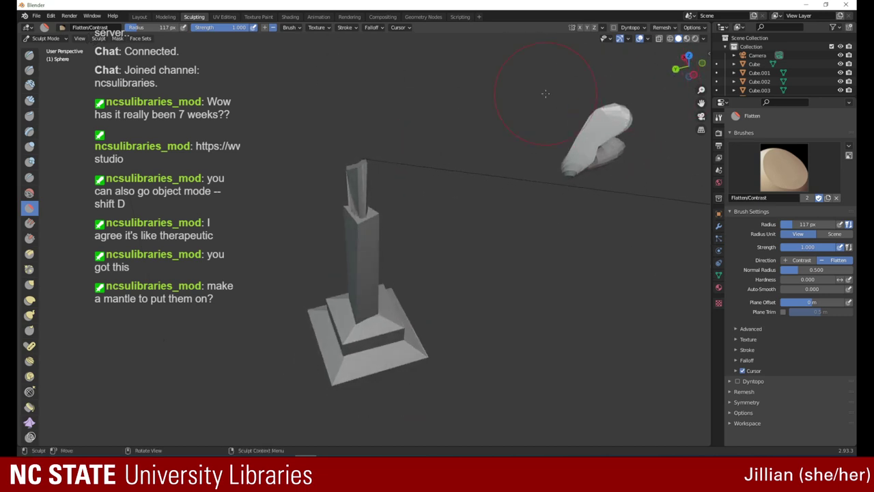
- In Object Mode, move the sculpted form along its axes to bring it beside the pillar's shaft
click(44, 38)
click(42, 47)
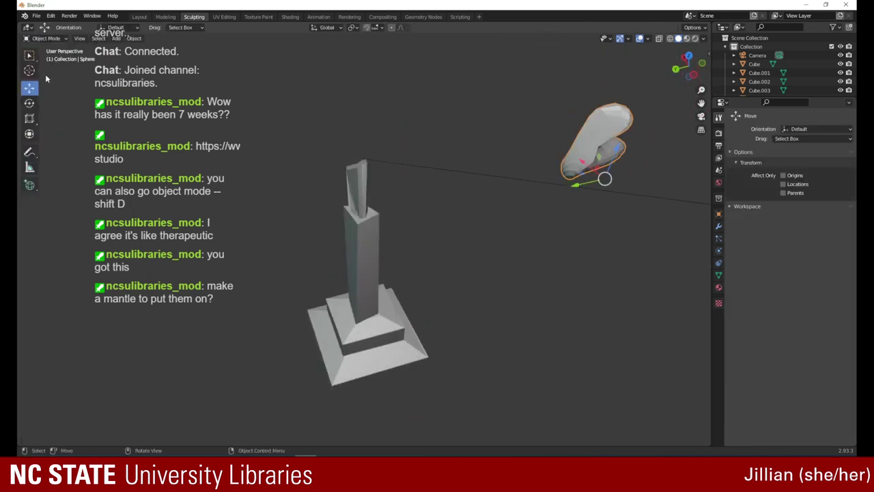
drag(579, 181, 403, 298)
drag(689, 67, 646, 42)
drag(497, 388, 511, 225)
drag(680, 85, 622, 51)
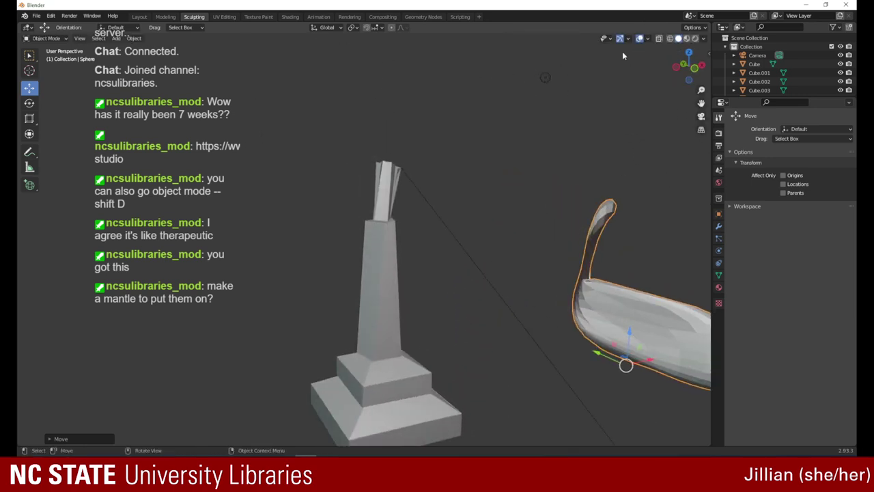
drag(607, 366, 472, 283)
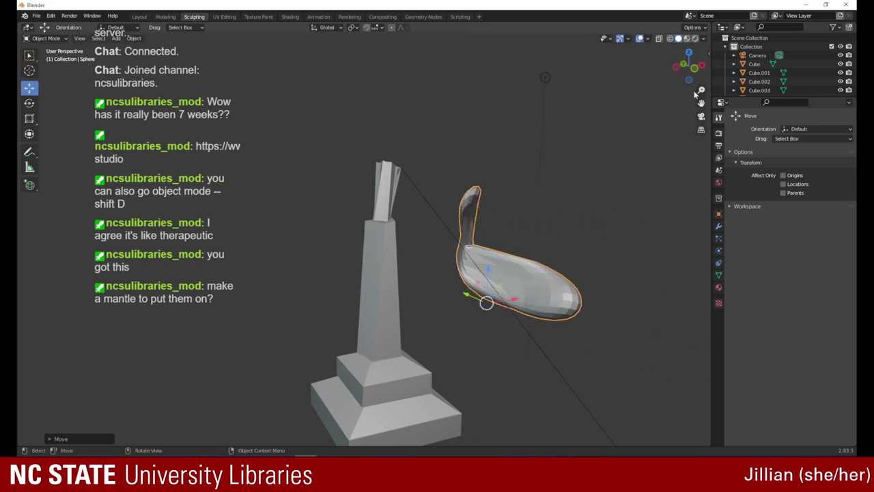
- In Sculpt Mode, flatten the whole bent form with the Flatten/Contrast brush at strength 1.000
click(52, 39)
click(49, 67)
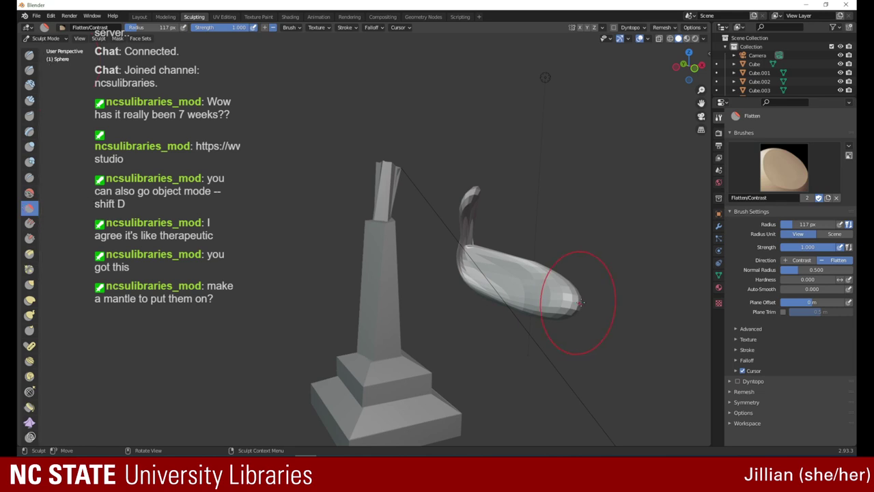
mouse_move(582, 309)
mouse_down()
mouse_move(572, 290)
mouse_move(550, 303)
mouse_move(550, 292)
mouse_move(512, 266)
mouse_move(525, 286)
mouse_move(571, 303)
mouse_move(503, 272)
mouse_move(464, 236)
mouse_move(469, 200)
mouse_move(468, 270)
mouse_move(463, 254)
mouse_move(470, 256)
mouse_up()
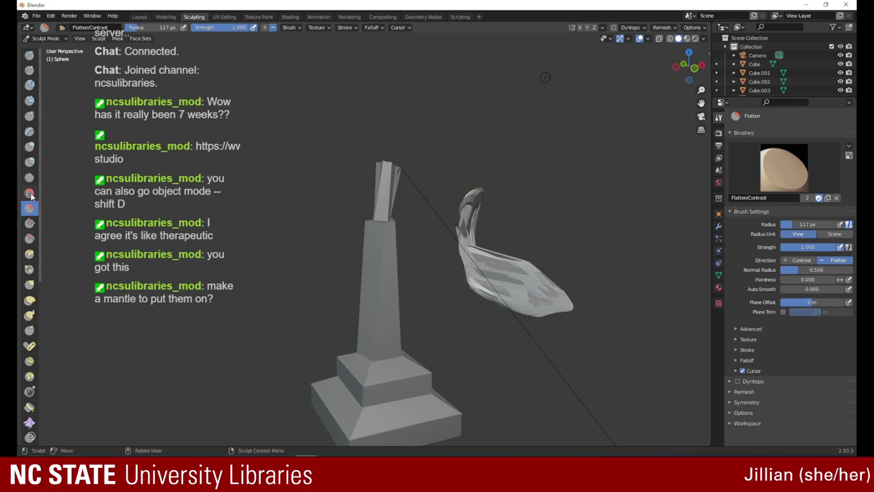
- Smooth the flattened form from several sides with the Smooth brush at strength 0.700 until it is a compact teardrop
click(30, 194)
mouse_move(512, 280)
mouse_down()
mouse_move(478, 242)
mouse_move(472, 257)
mouse_move(484, 243)
mouse_move(513, 244)
mouse_move(478, 225)
mouse_up()
mouse_move(494, 214)
mouse_down()
mouse_move(480, 218)
mouse_move(483, 233)
mouse_move(525, 258)
mouse_move(539, 290)
mouse_move(553, 290)
mouse_move(519, 284)
mouse_up()
drag(554, 299, 524, 287)
drag(552, 298, 525, 286)
mouse_move(549, 297)
mouse_down()
mouse_move(506, 277)
mouse_move(503, 293)
mouse_move(515, 282)
mouse_move(508, 277)
mouse_up()
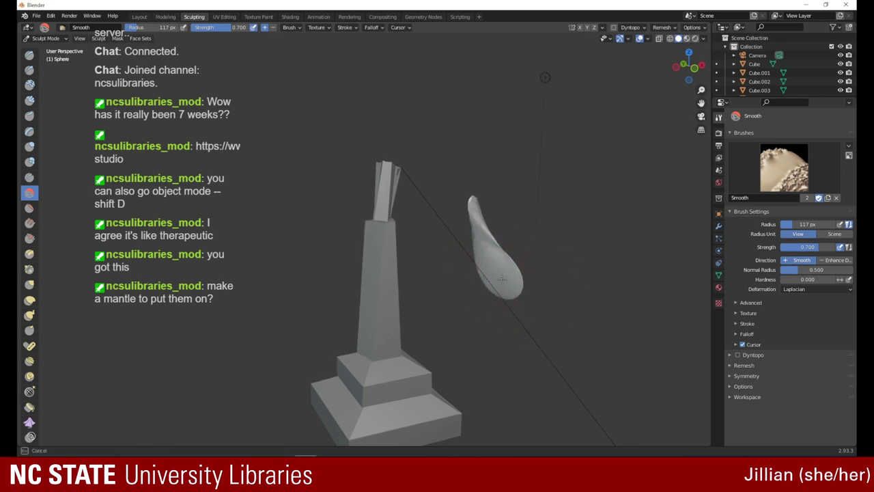
mouse_move(467, 213)
mouse_down()
mouse_move(478, 258)
mouse_move(508, 254)
mouse_move(499, 260)
mouse_move(517, 290)
mouse_move(507, 284)
mouse_up()
mouse_move(686, 66)
mouse_down()
mouse_move(598, 71)
mouse_move(555, 36)
mouse_move(540, 41)
mouse_move(556, 55)
mouse_up()
drag(499, 342, 502, 323)
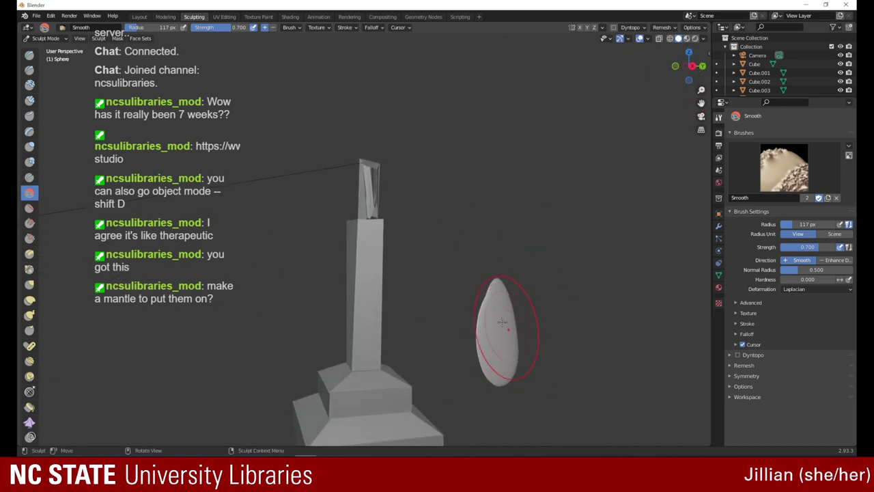
- Swell the teardrop's lower part from two sides with the Inflate/Deflate brush at strength 0.500
click(32, 146)
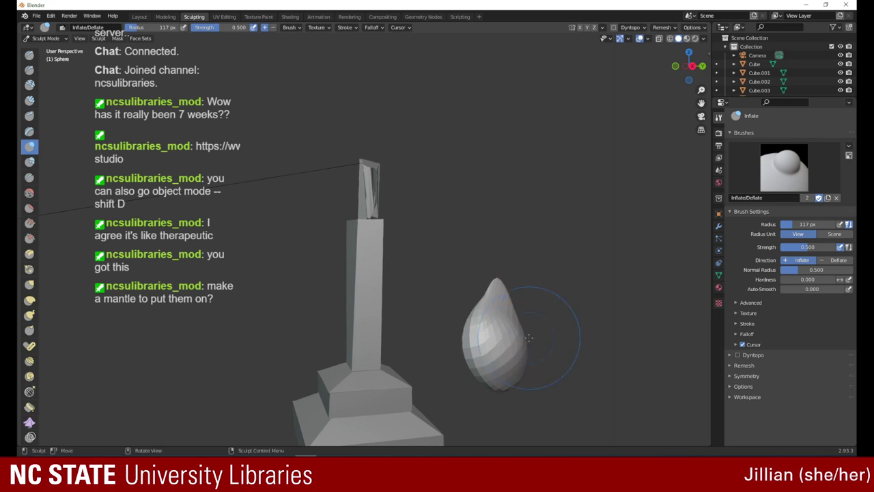
mouse_move(687, 62)
mouse_down()
mouse_move(656, 81)
mouse_move(550, 88)
mouse_up()
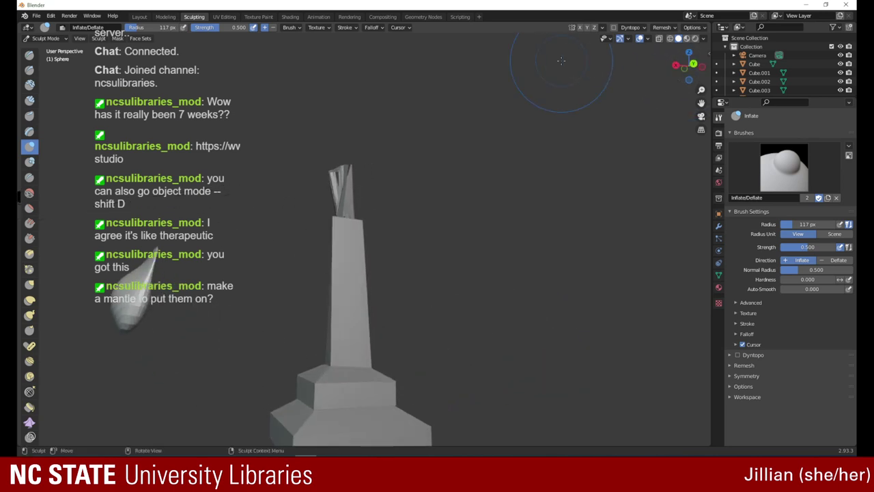
drag(130, 305, 125, 306)
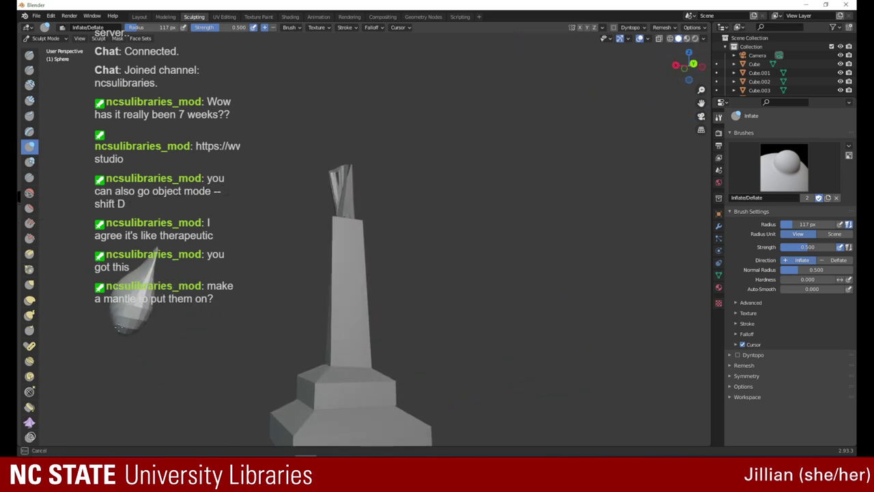
drag(123, 306, 140, 295)
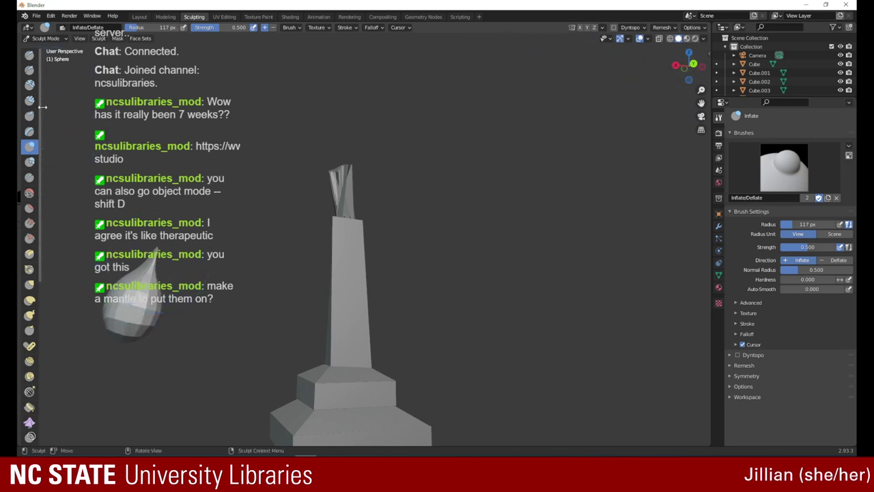
- Smooth the inflated teardrop from opposite sides with the Smooth brush at strength 0.700 into an egg shape
click(29, 193)
mouse_move(123, 316)
mouse_down()
mouse_move(130, 331)
mouse_move(156, 250)
mouse_move(136, 296)
mouse_up()
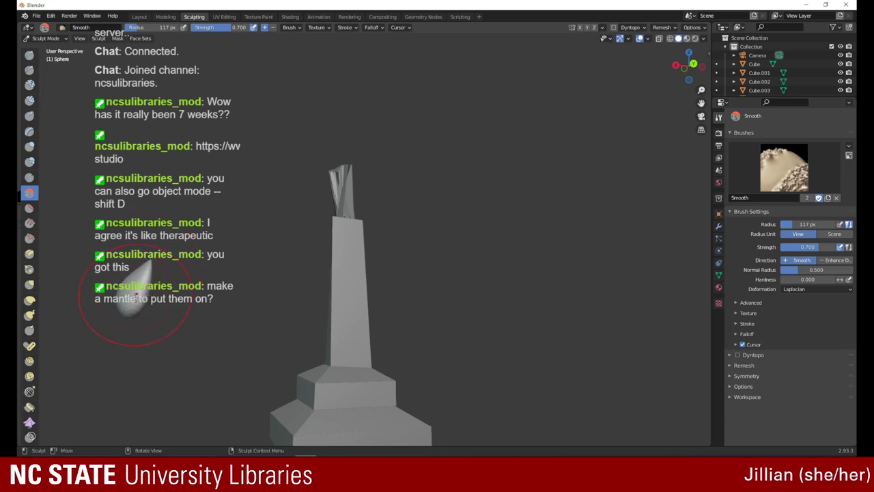
middle_drag(136, 296, 796, 93)
drag(796, 90, 776, 84)
mouse_move(459, 367)
mouse_down()
mouse_move(464, 375)
mouse_move(466, 353)
mouse_move(478, 354)
mouse_up()
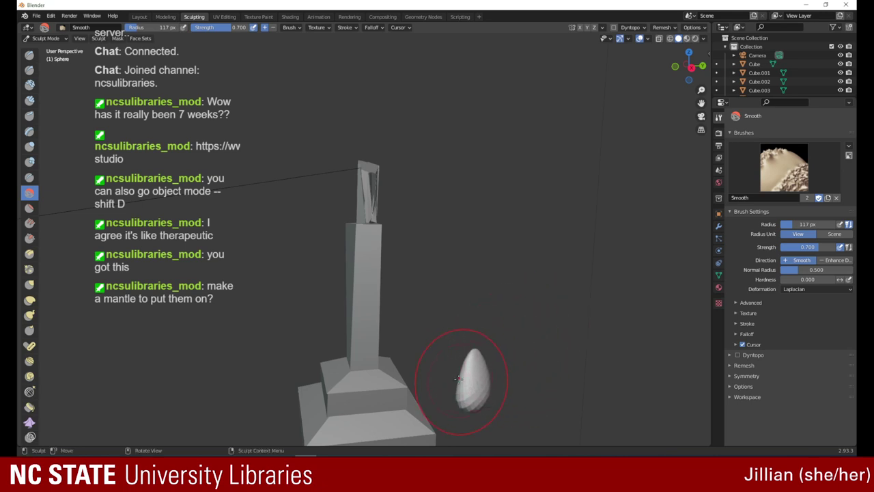
- Nudge the egg-shaped form upward and slightly toward the pillar with the Elastic Deform brush at strength 0.500
click(30, 301)
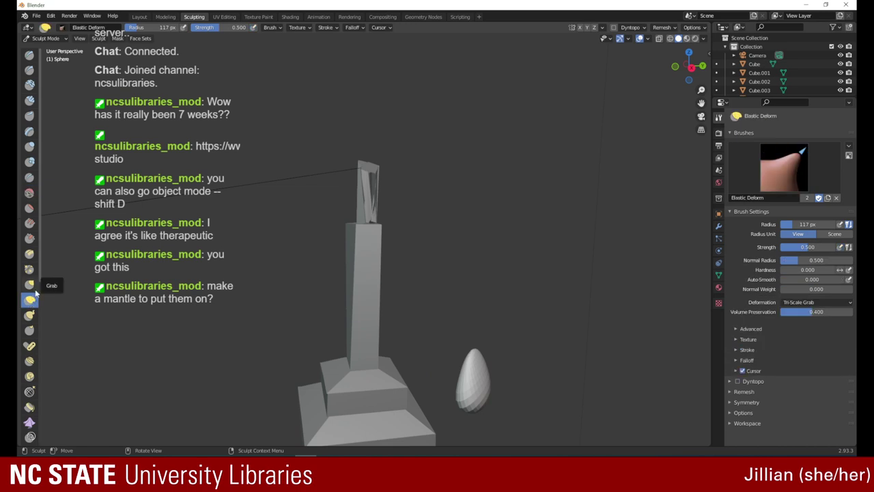
mouse_move(469, 382)
mouse_down()
mouse_move(447, 383)
mouse_move(463, 399)
mouse_up()
key(ctrl+z)
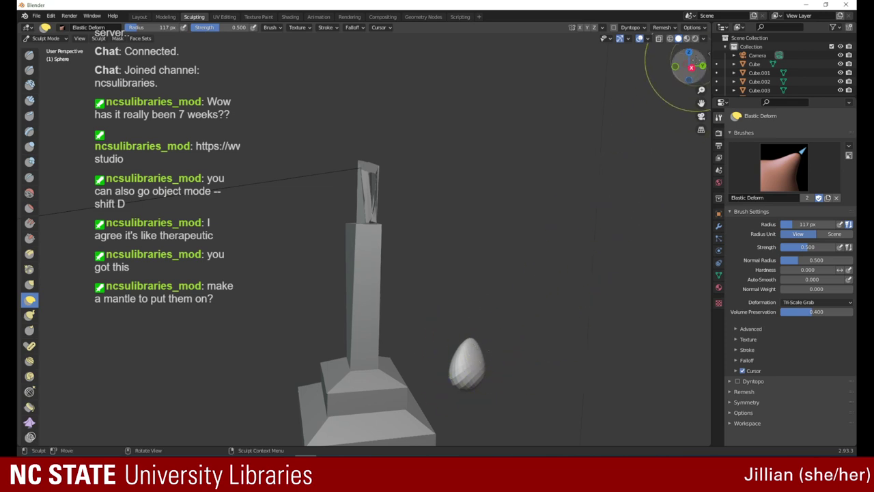
- Pull the egg-shaped form upward into a curled, comma-like hook with the Snake Hook brush at strength 1.000
mouse_move(692, 65)
mouse_down()
mouse_move(700, 67)
mouse_move(599, 43)
mouse_move(644, 68)
mouse_up()
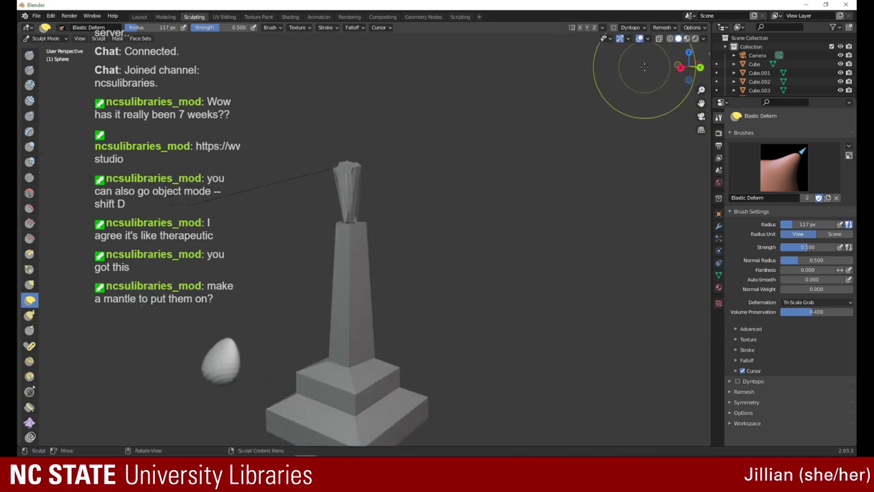
drag(701, 88, 701, 99)
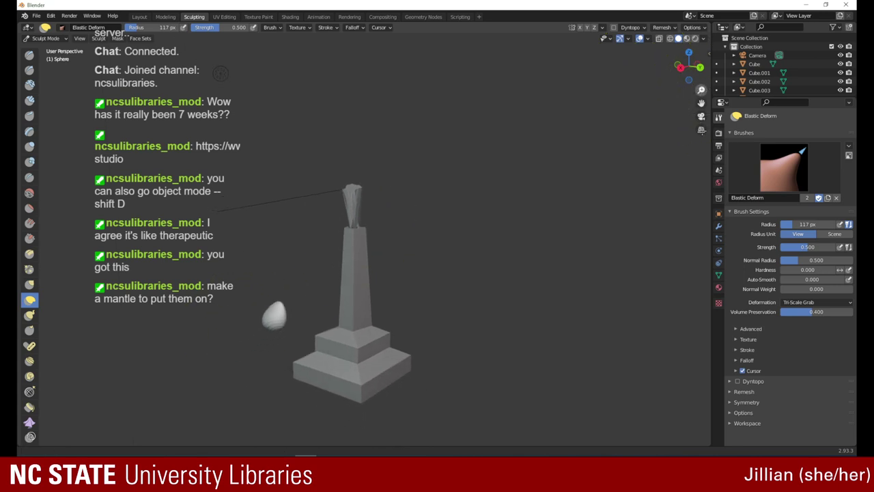
drag(687, 66, 646, 59)
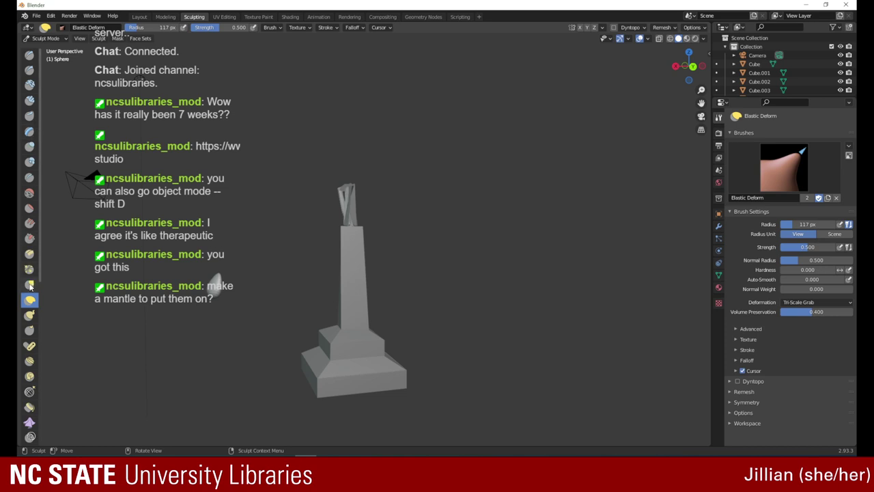
click(30, 315)
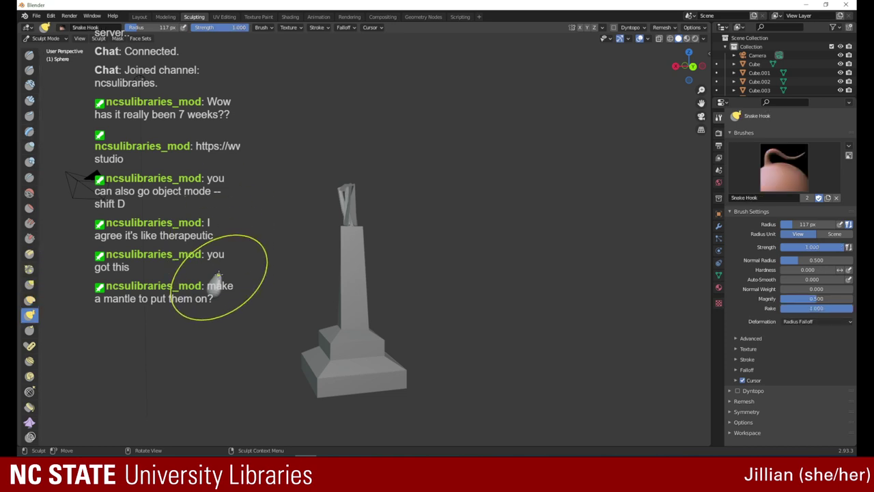
mouse_move(222, 263)
mouse_down()
mouse_move(232, 288)
mouse_move(226, 232)
mouse_move(260, 228)
mouse_move(236, 232)
mouse_up()
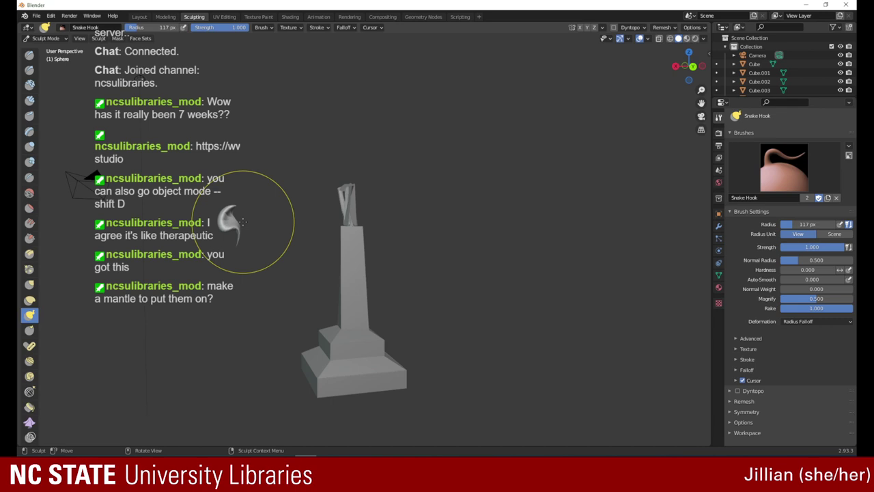
drag(239, 223, 236, 241)
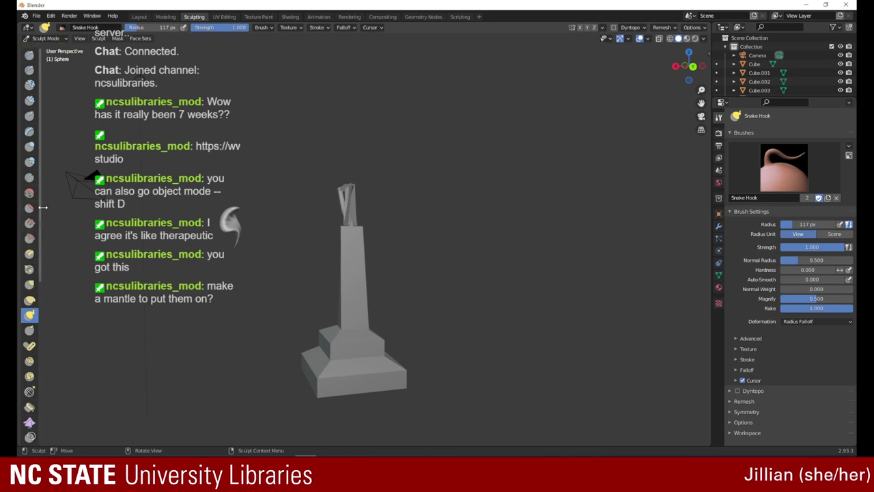
- Build up the curled form with the Draw brush and carve into it with Draw Sharp, both at strength 0.500
click(29, 55)
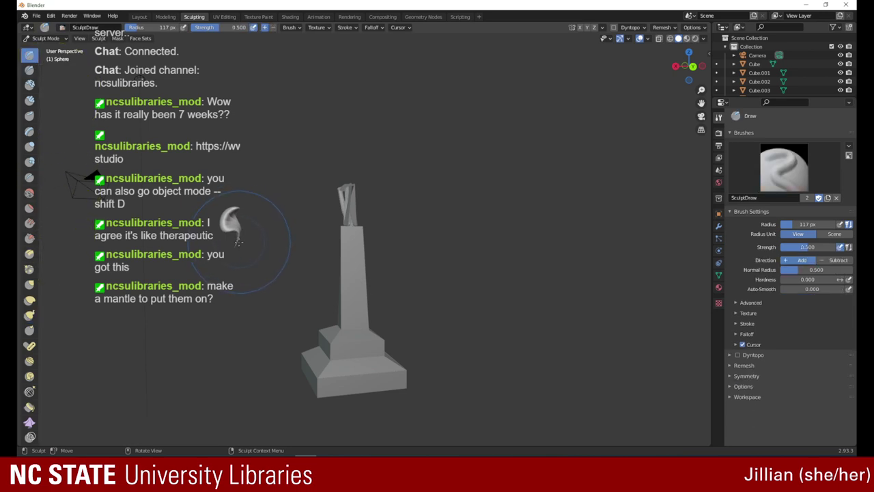
drag(238, 240, 236, 217)
mouse_move(689, 67)
mouse_down()
mouse_move(580, 67)
mouse_move(477, 120)
mouse_move(477, 76)
mouse_up()
drag(495, 225, 495, 217)
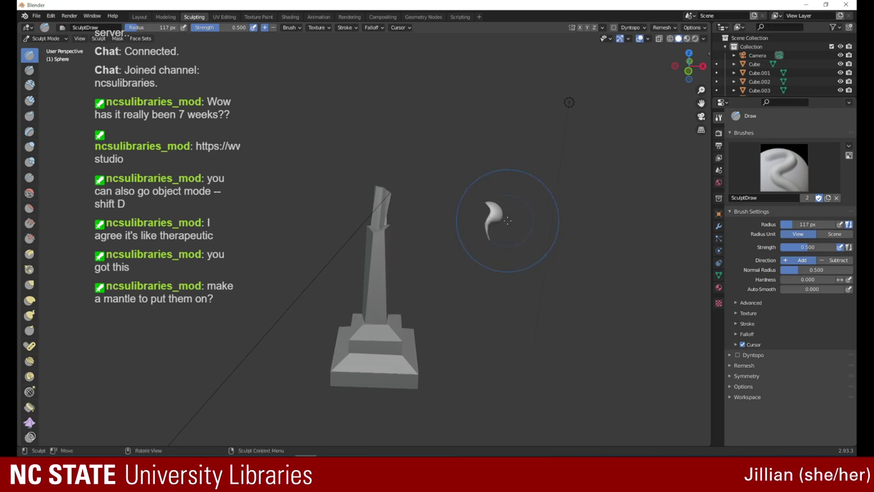
click(38, 69)
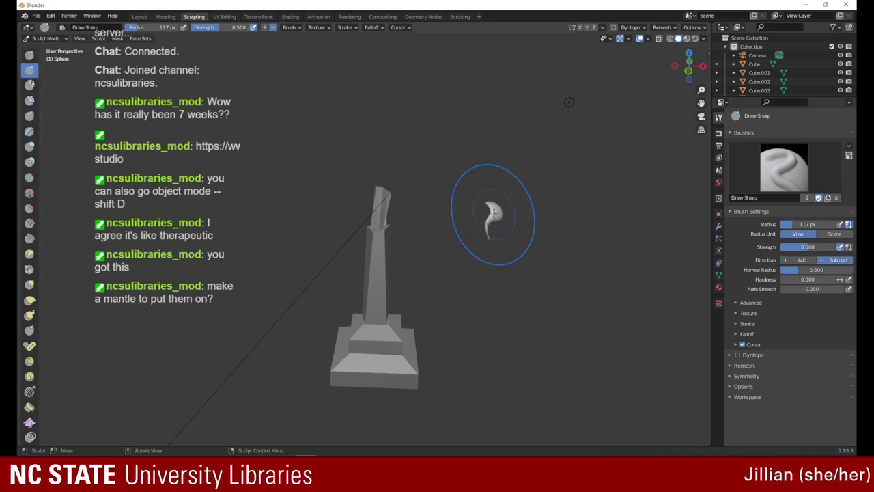
mouse_move(482, 229)
mouse_down()
mouse_move(482, 203)
mouse_move(477, 211)
mouse_up()
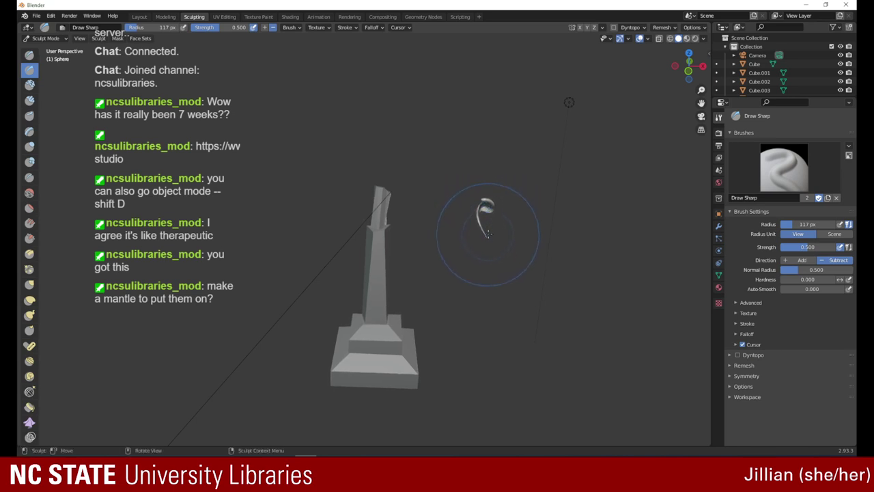
- Flatten the curled form with the Flatten/Contrast brush at strength 1.000, and reshape its lower tail with the Grab brush at strength 0.400
click(29, 208)
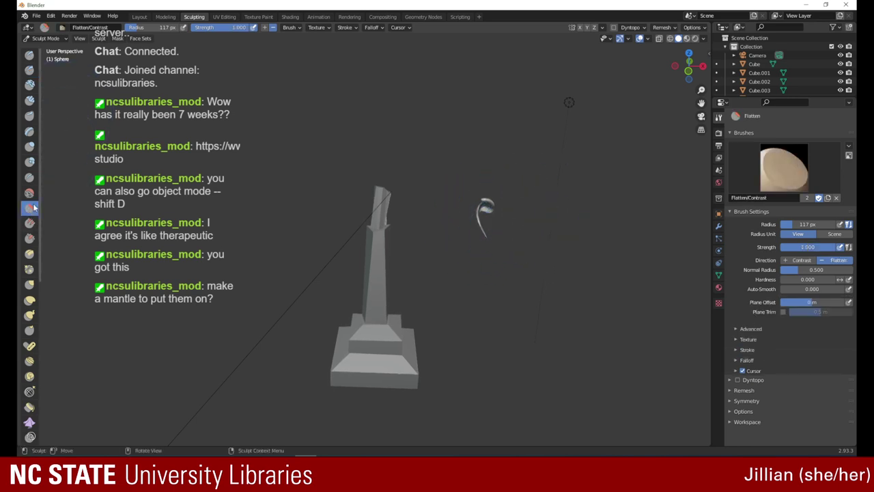
drag(490, 239, 486, 217)
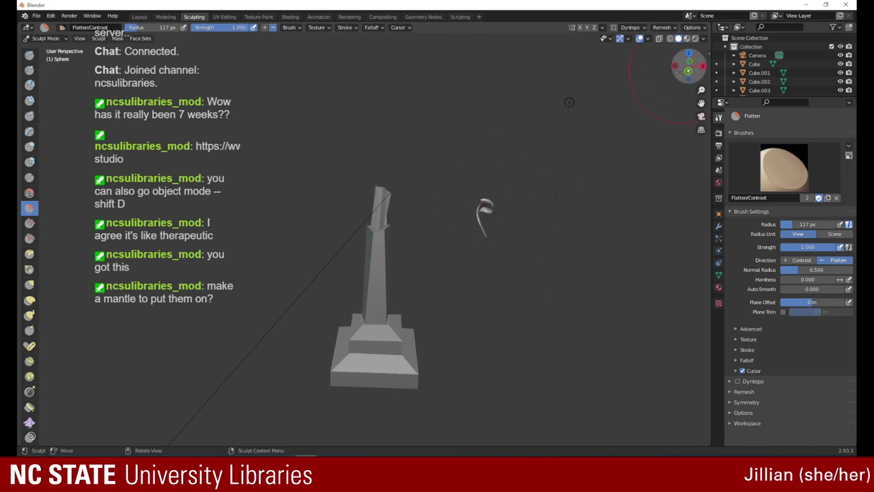
mouse_move(688, 66)
mouse_down()
mouse_move(641, 50)
mouse_move(555, 52)
mouse_move(586, 39)
mouse_move(585, 56)
mouse_up()
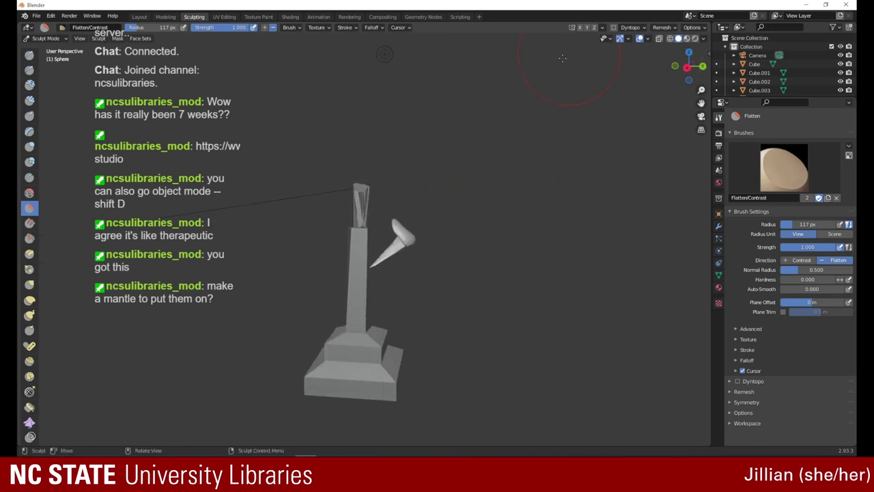
mouse_move(449, 258)
mouse_down()
mouse_move(401, 243)
mouse_move(394, 231)
mouse_move(414, 261)
mouse_move(438, 262)
mouse_move(391, 260)
mouse_move(390, 250)
mouse_up()
key(g)
drag(389, 250, 408, 259)
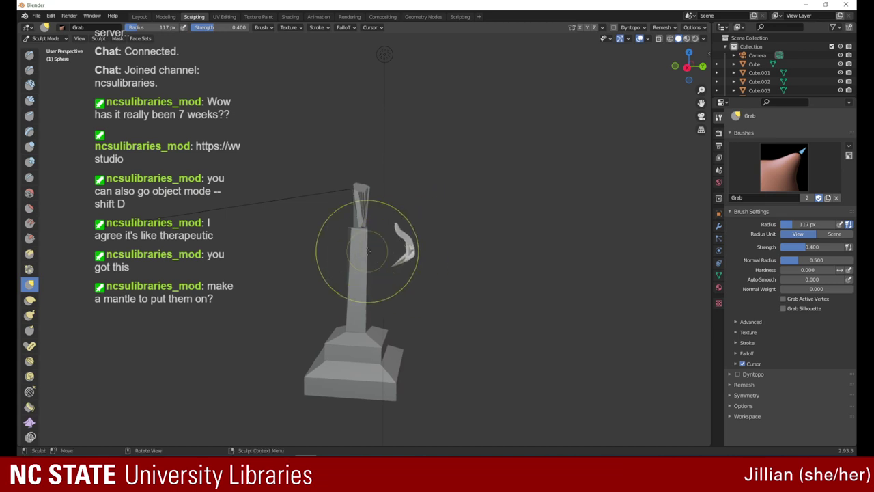
- Thicken the bent form with the Inflate/Deflate brush at strength 0.500, and pull its bend with the Grab brush at strength 0.400
click(30, 148)
drag(390, 253, 421, 246)
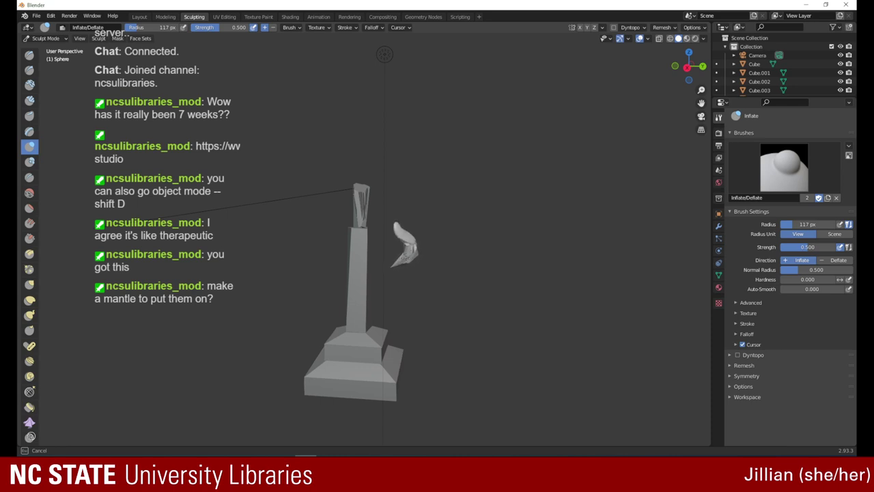
drag(688, 67, 550, 86)
drag(234, 231, 232, 230)
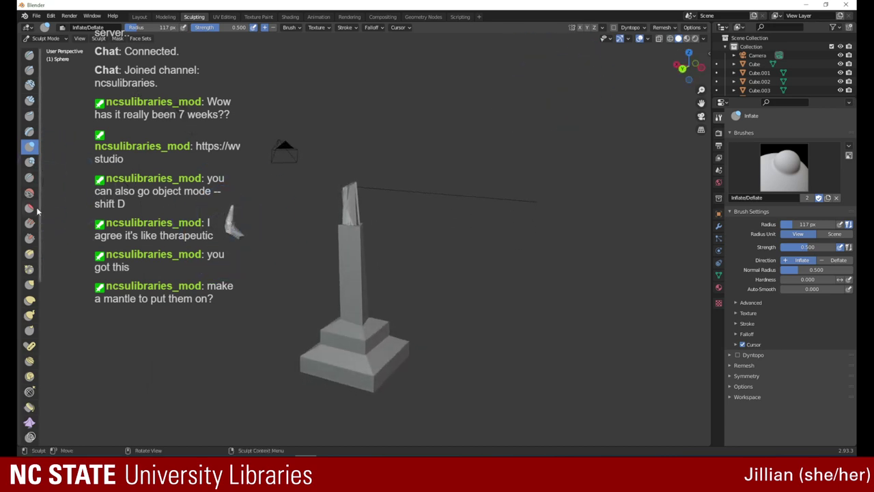
click(29, 285)
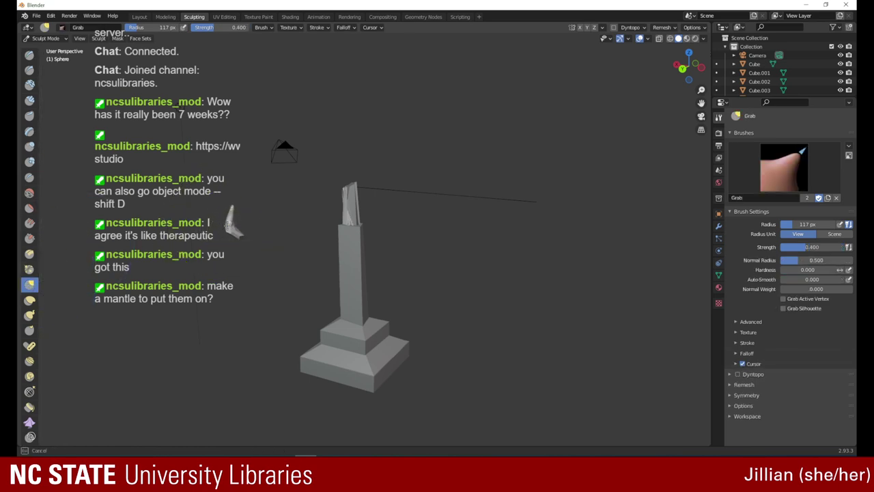
mouse_move(227, 225)
mouse_down()
mouse_move(239, 222)
mouse_move(233, 212)
mouse_move(267, 218)
mouse_up()
- In Object Mode, move the sculpted form along its axes until it lines up above the broken cylinder in this view
mouse_move(687, 63)
mouse_down()
mouse_move(475, 64)
mouse_move(456, 82)
mouse_move(461, 69)
mouse_move(445, 58)
mouse_up()
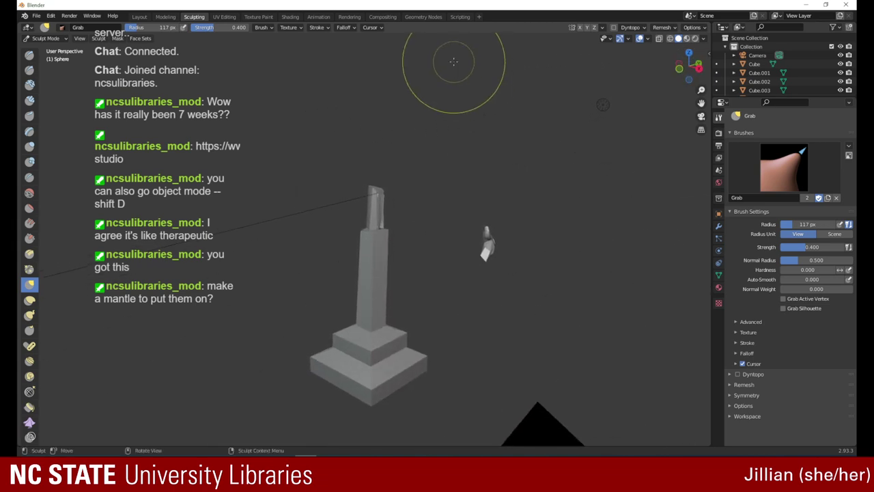
click(66, 39)
click(57, 52)
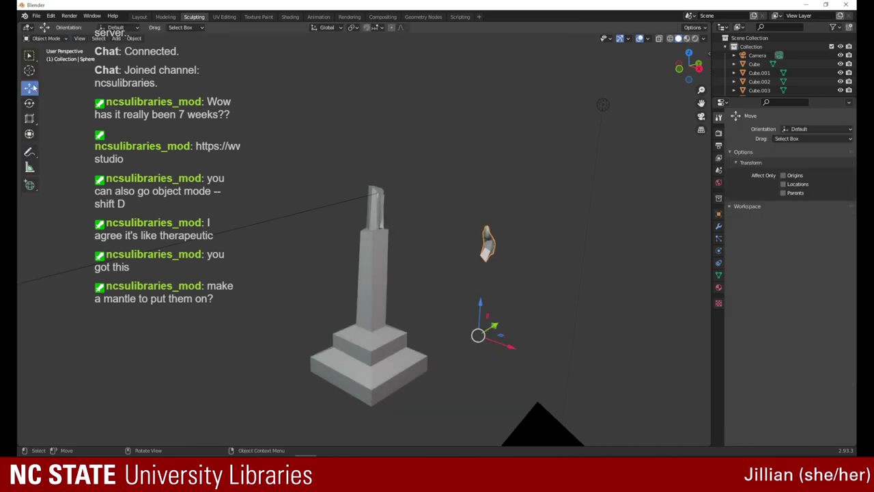
drag(509, 349, 385, 315)
drag(364, 265, 401, 254)
drag(368, 216, 374, 217)
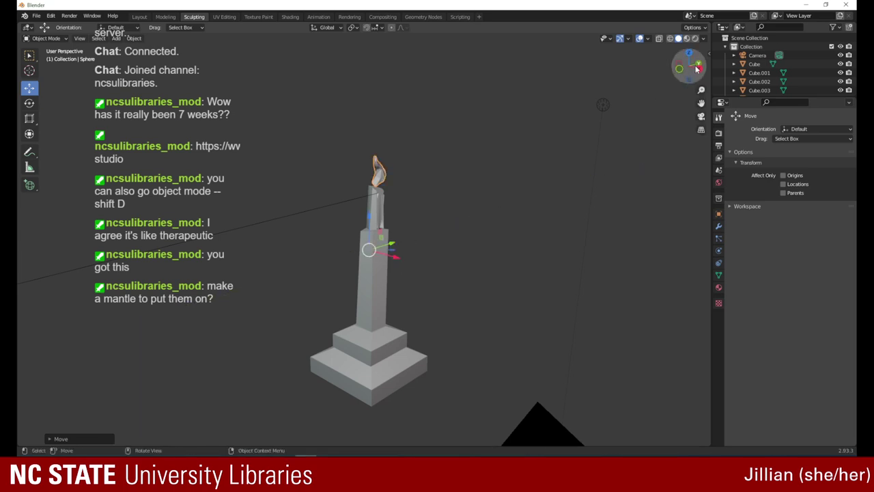
- From another angle, move the sculpted form along X and raise it along Z so it sits atop the broken cylinder
drag(690, 66, 584, 95)
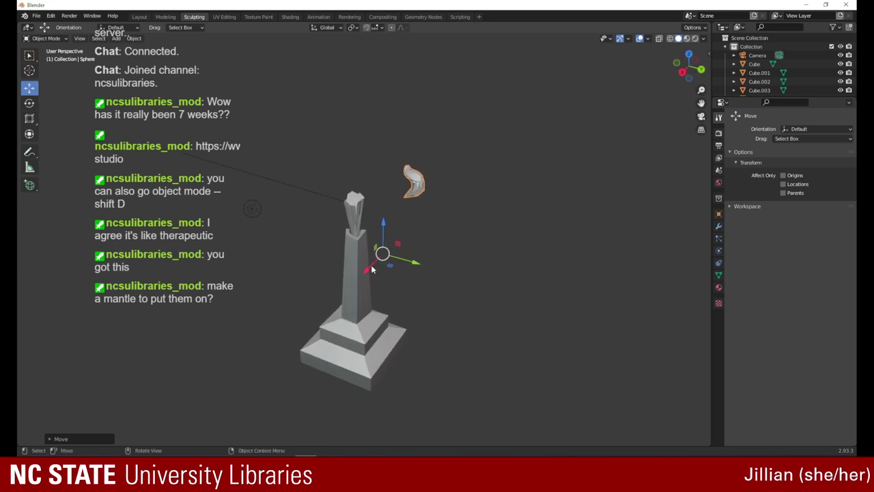
drag(371, 270, 311, 294)
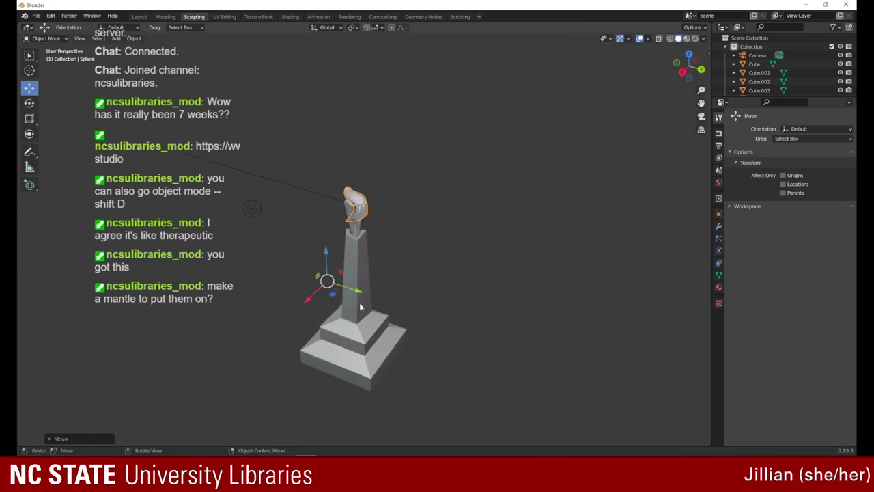
drag(329, 254, 329, 240)
drag(319, 278, 318, 278)
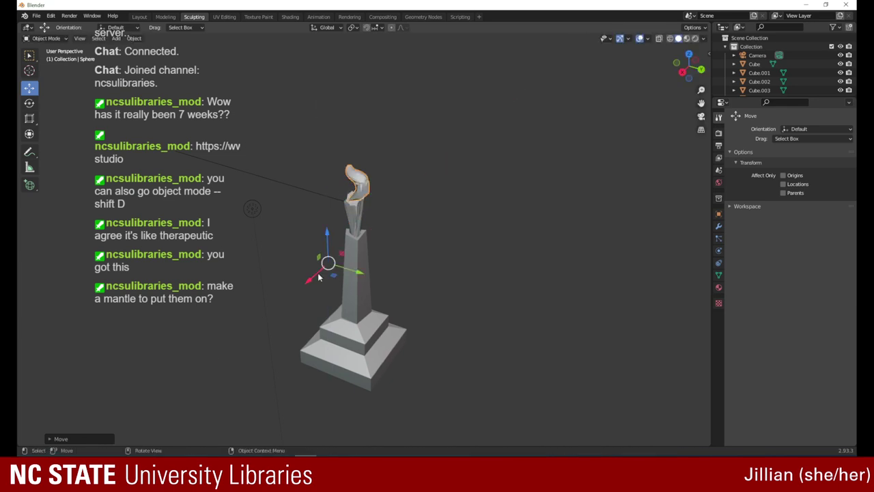
- Move the sculpted form along Y until it is over the broken cylinder, and lower it along Z onto the cylinder's top
drag(684, 73, 740, 46)
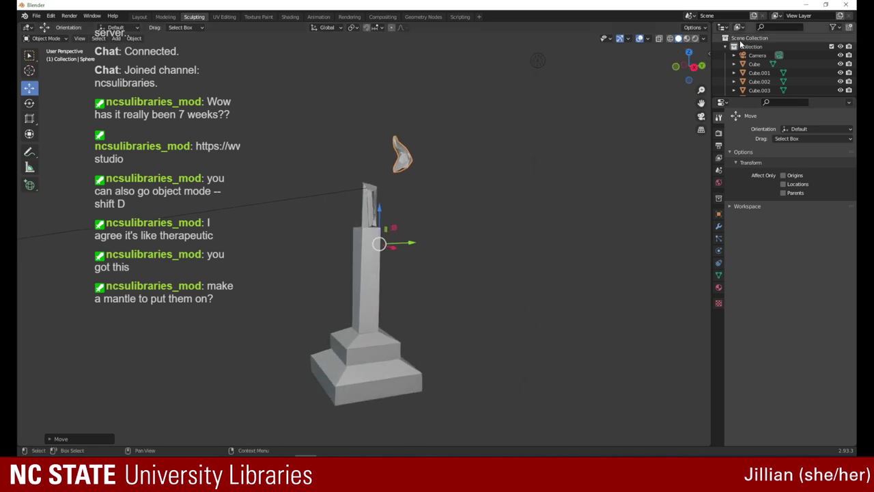
drag(412, 252, 375, 258)
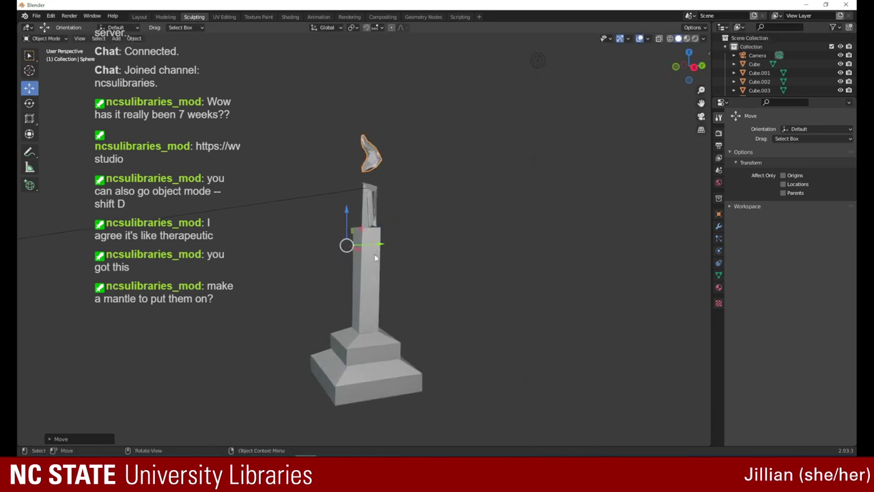
drag(346, 212, 347, 225)
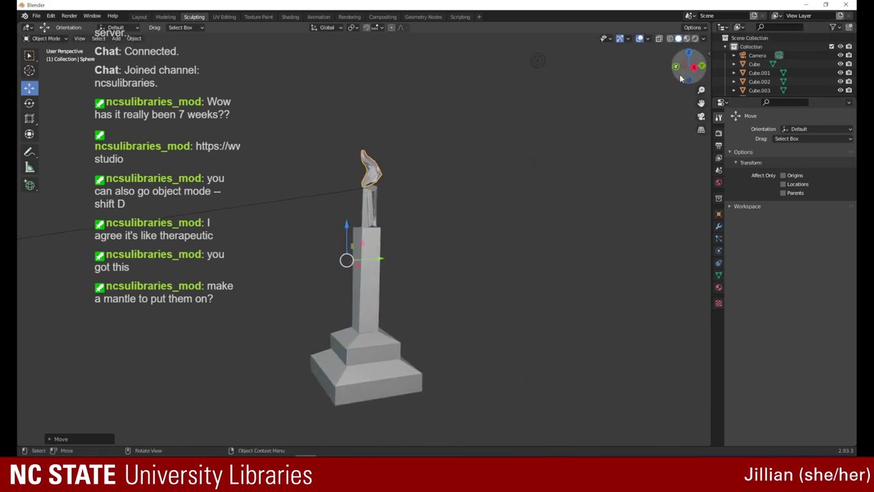
- Shift the sculpted form along X and adjust its position from another side so it is centred on the broken cylinder
drag(689, 67, 744, 73)
drag(458, 261, 391, 257)
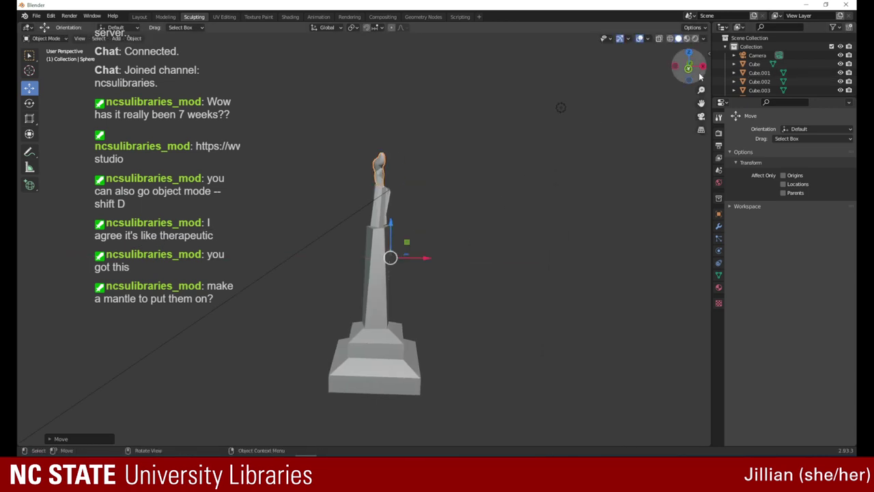
drag(689, 63, 578, 82)
mouse_move(369, 258)
mouse_down()
mouse_move(387, 258)
mouse_move(365, 253)
mouse_up()
- In Sculpt Mode, smooth the form with the Smooth brush at strength 0.700, and pull it down onto the cylinder with the Grab brush at strength 0.400
drag(685, 68, 471, 72)
click(46, 38)
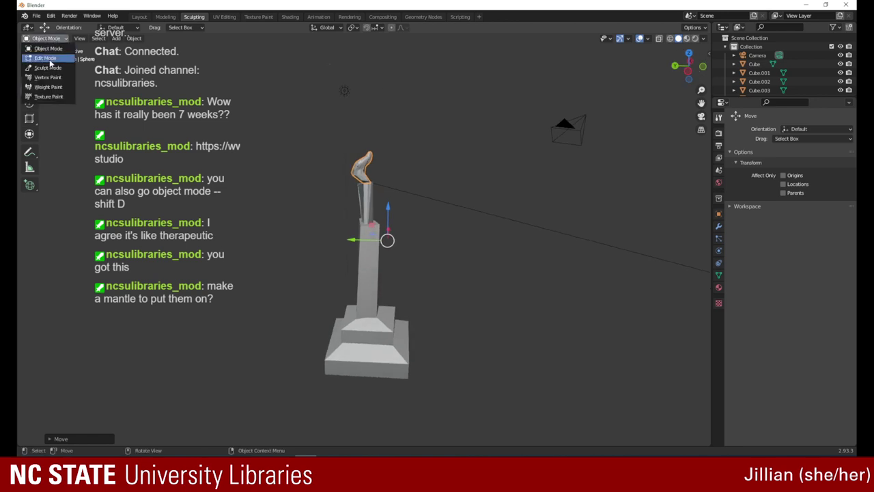
click(57, 64)
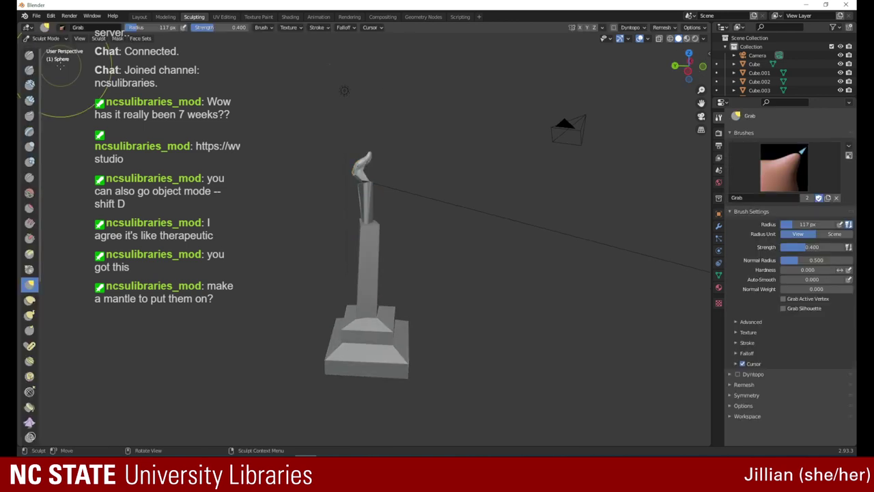
click(30, 193)
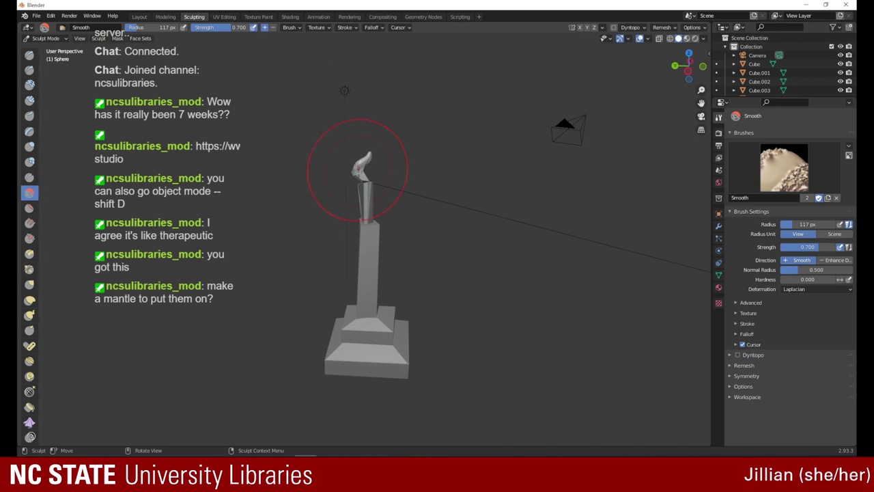
drag(355, 169, 367, 164)
mouse_move(686, 60)
mouse_down()
mouse_move(486, 62)
mouse_move(463, 76)
mouse_up()
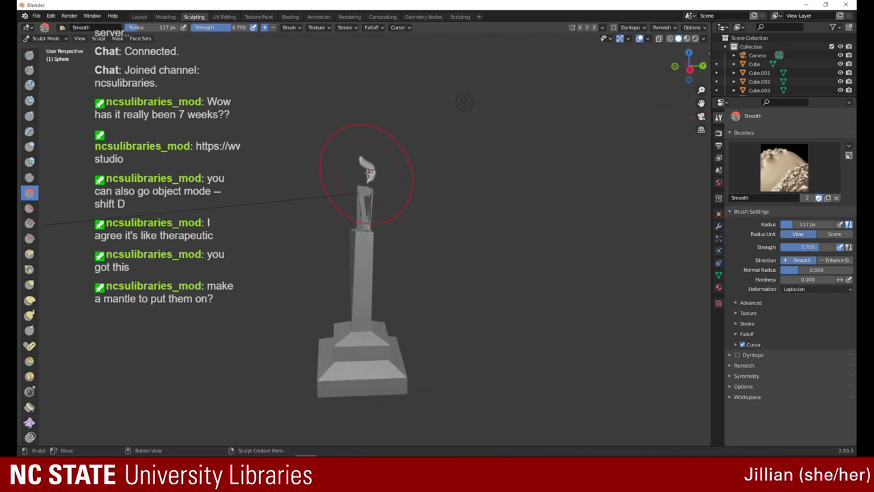
click(30, 285)
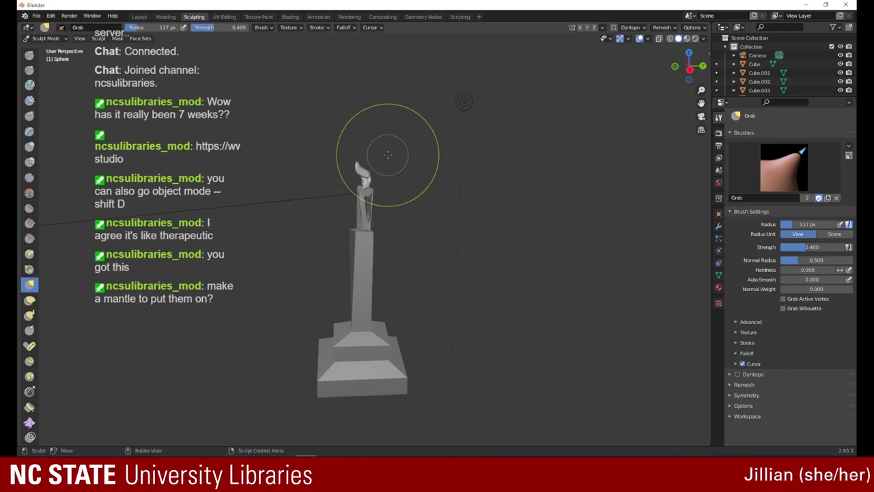
mouse_move(691, 67)
mouse_down()
mouse_move(584, 59)
mouse_move(621, 71)
mouse_move(642, 60)
mouse_up()
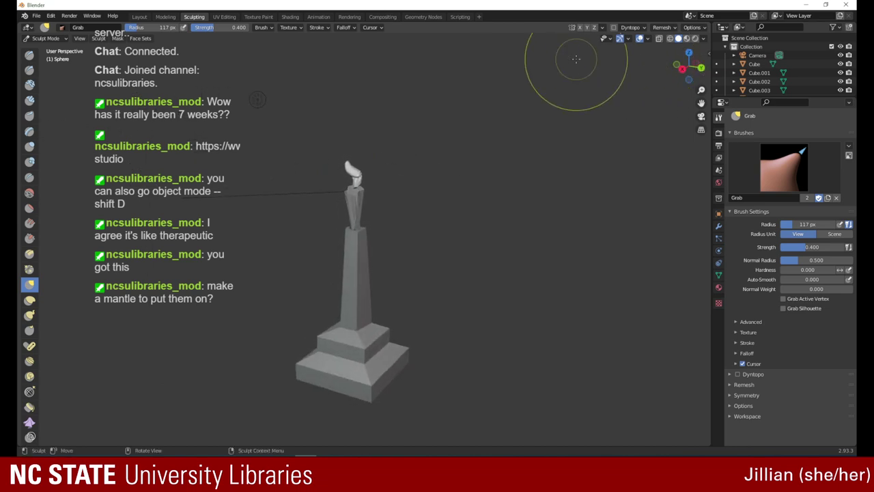
- Bend and pull the upper part of the form with the Snake Hook brush at strength 1.000
click(29, 314)
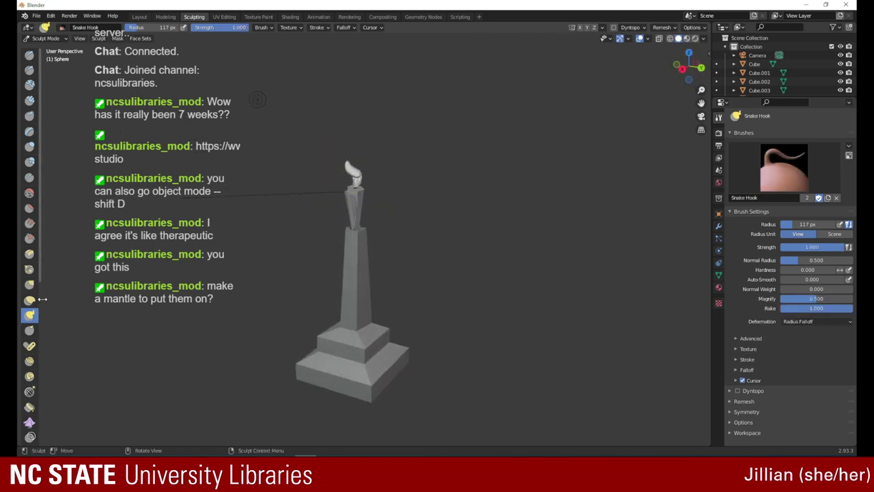
mouse_move(354, 171)
mouse_down()
mouse_move(351, 156)
mouse_move(350, 165)
mouse_up()
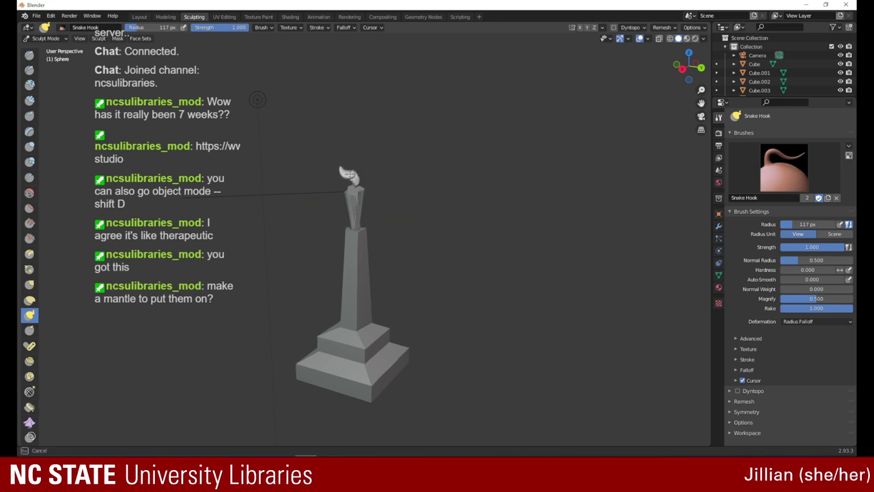
drag(349, 176, 355, 166)
- Flatten the lower part of the form with the Flatten/Contrast brush at strength 1.000
mouse_move(687, 68)
mouse_down()
mouse_move(620, 63)
mouse_move(489, 75)
mouse_move(616, 62)
mouse_move(676, 78)
mouse_move(566, 67)
mouse_up()
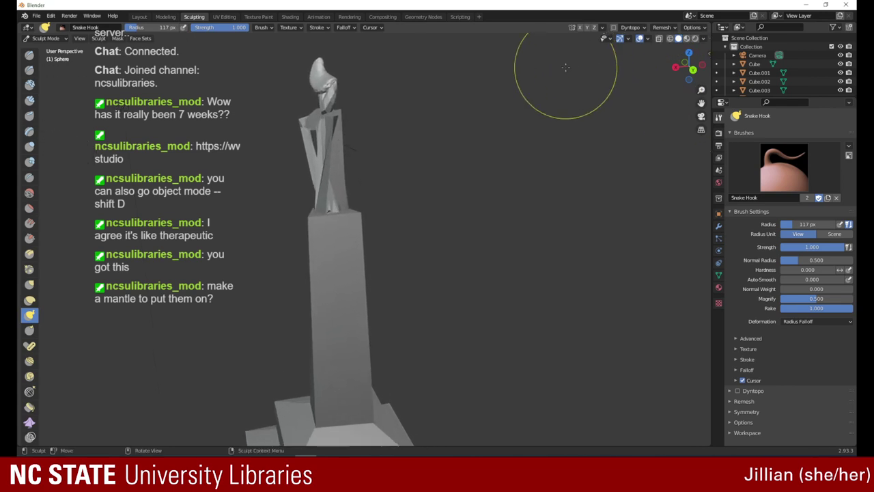
click(29, 208)
mouse_move(323, 96)
mouse_down()
mouse_move(326, 85)
mouse_move(316, 88)
mouse_move(325, 101)
mouse_move(330, 89)
mouse_up()
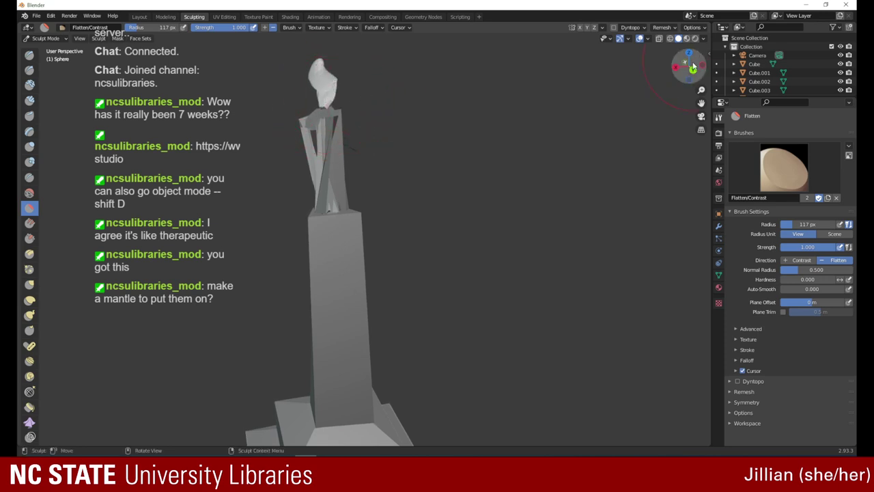
- Thicken the flattened form from its thin side with the Inflate/Deflate brush at strength 0.500
drag(689, 66, 583, 62)
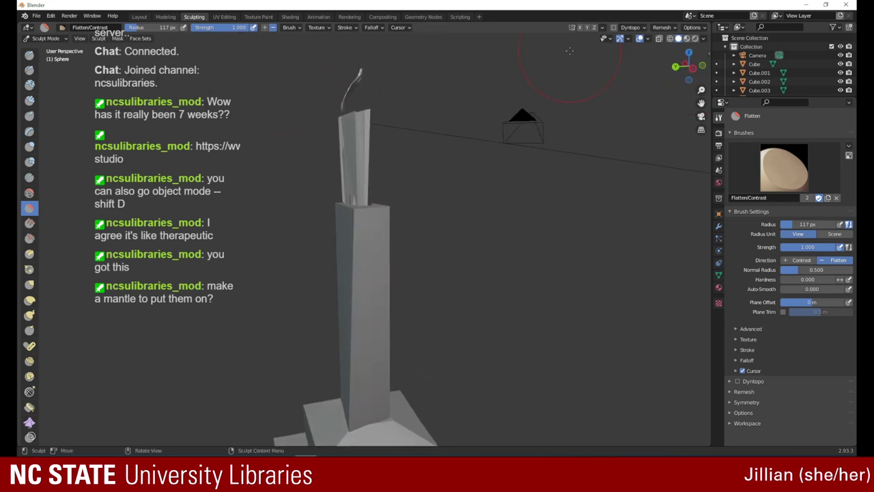
click(30, 147)
mouse_move(354, 94)
mouse_down()
mouse_move(366, 87)
mouse_move(343, 85)
mouse_move(358, 87)
mouse_up()
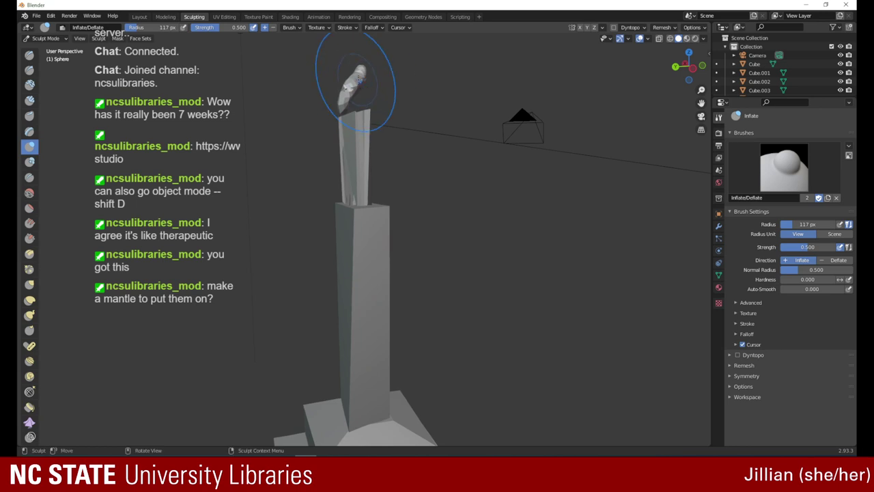
- Reshape the thickened form from several sides with the Grab brush at strength 0.400
click(30, 284)
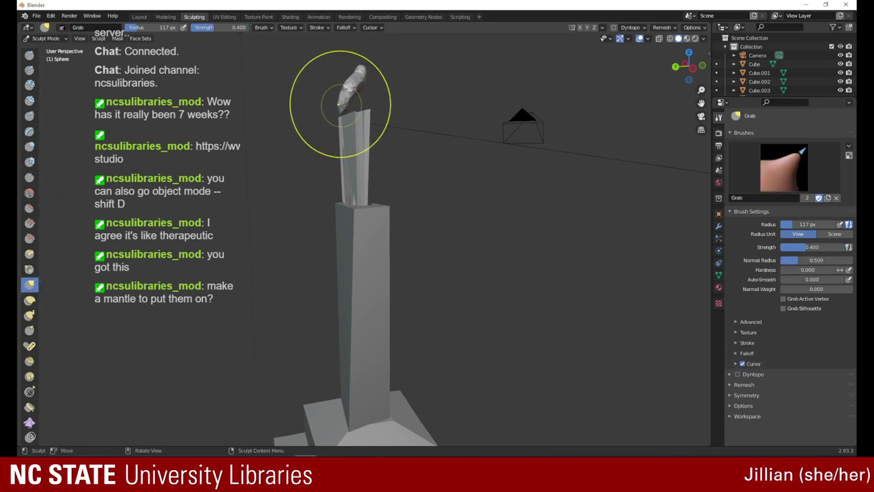
mouse_move(345, 105)
mouse_down()
mouse_move(369, 89)
mouse_move(360, 71)
mouse_up()
mouse_move(687, 65)
mouse_down()
mouse_move(577, 64)
mouse_move(609, 84)
mouse_up()
mouse_move(406, 92)
mouse_down()
mouse_move(378, 82)
mouse_move(389, 84)
mouse_up()
drag(389, 84, 397, 85)
drag(391, 84, 396, 106)
- Smooth the lumpy surface of the form from several sides with the Smooth brush at strength 0.700
mouse_move(680, 63)
mouse_down()
mouse_move(459, 52)
mouse_move(371, 60)
mouse_up()
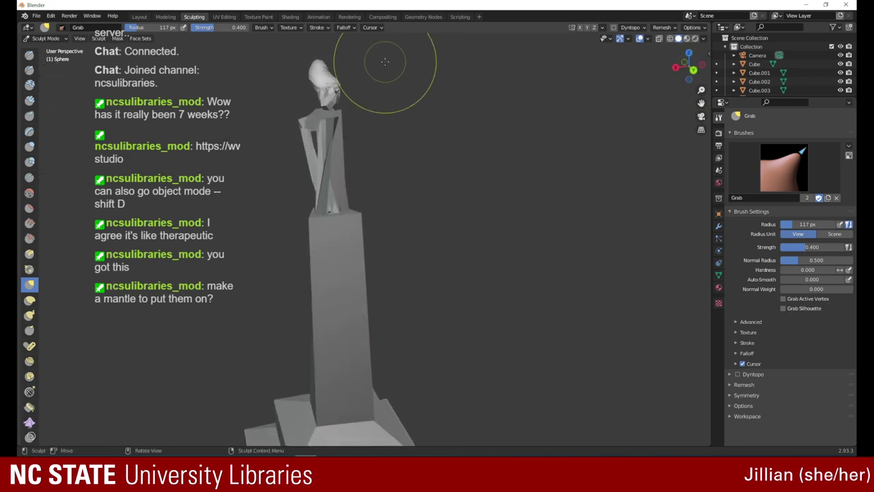
click(30, 194)
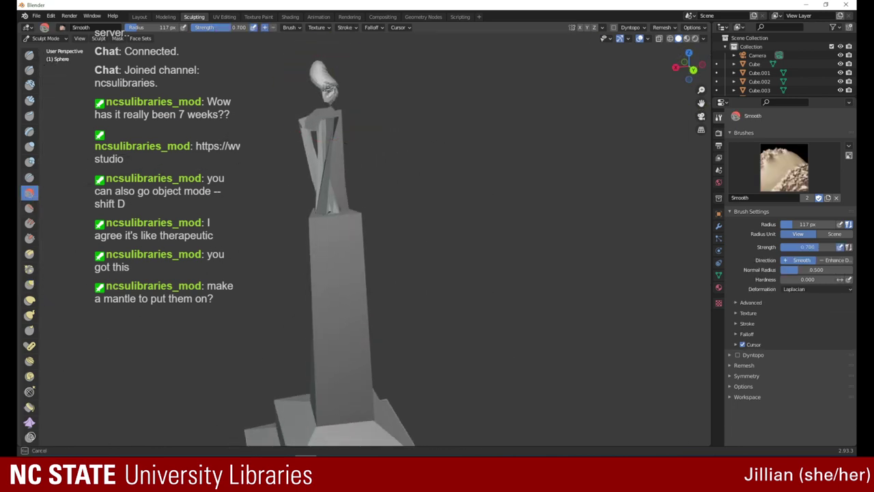
mouse_move(688, 67)
mouse_down()
mouse_move(537, 76)
mouse_move(422, 52)
mouse_move(462, 51)
mouse_move(453, 69)
mouse_up()
drag(683, 66, 560, 66)
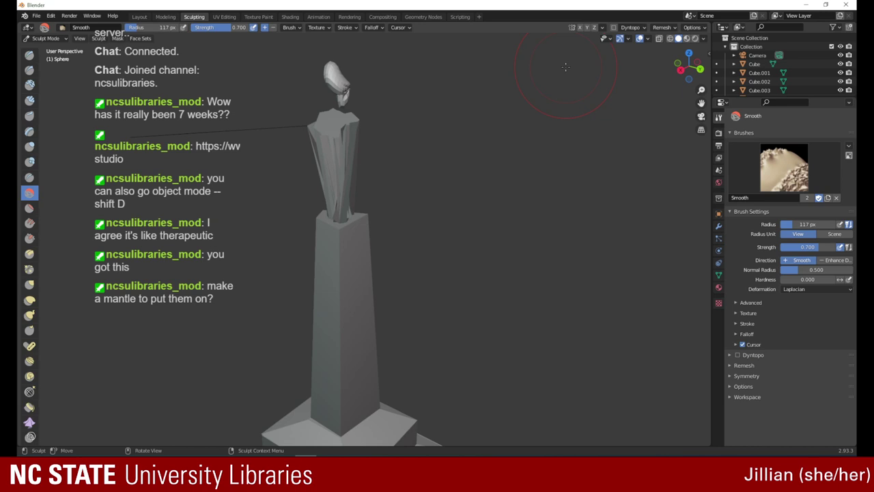
scroll(700, 89, down, 4)
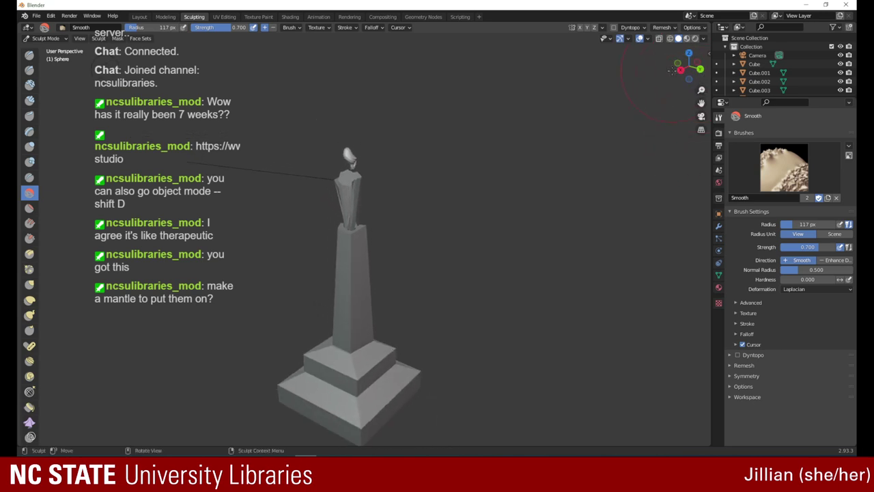
mouse_move(681, 80)
mouse_down()
mouse_move(697, 67)
mouse_move(683, 66)
mouse_move(739, 65)
mouse_up()
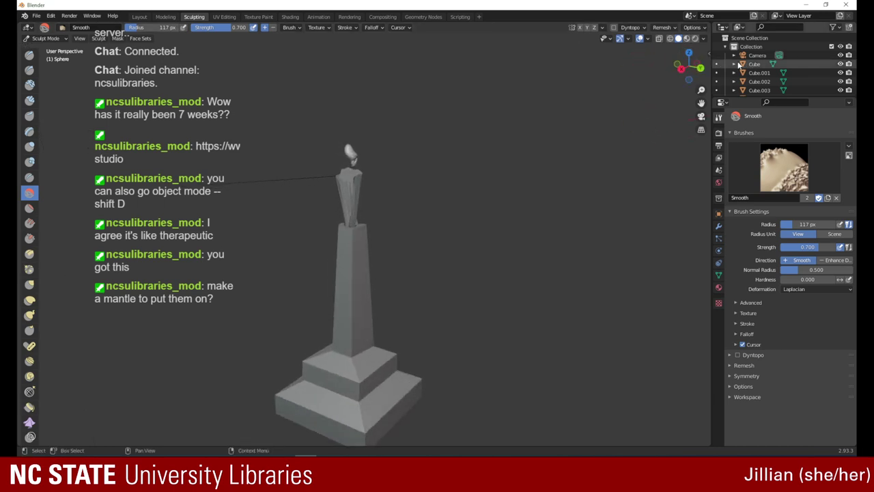
- In Object Mode, duplicate the sculpted form and place the copy beside the broken cylinder
click(61, 38)
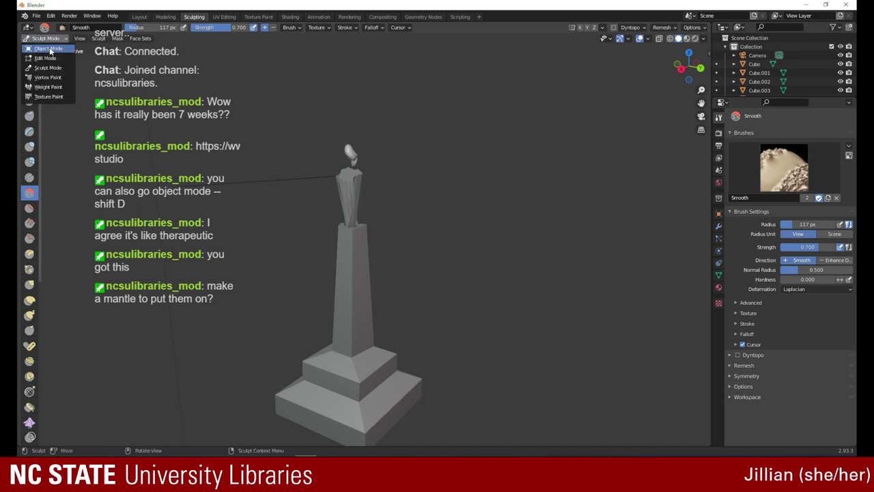
click(49, 49)
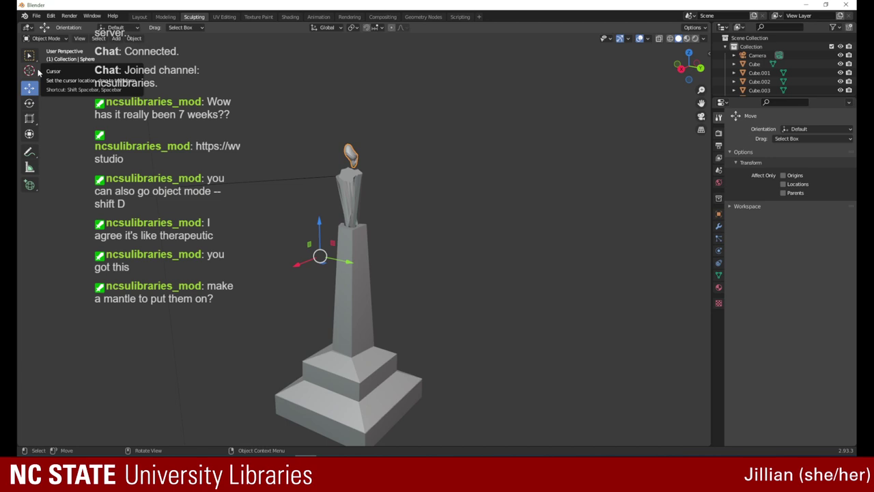
drag(30, 185, 66, 186)
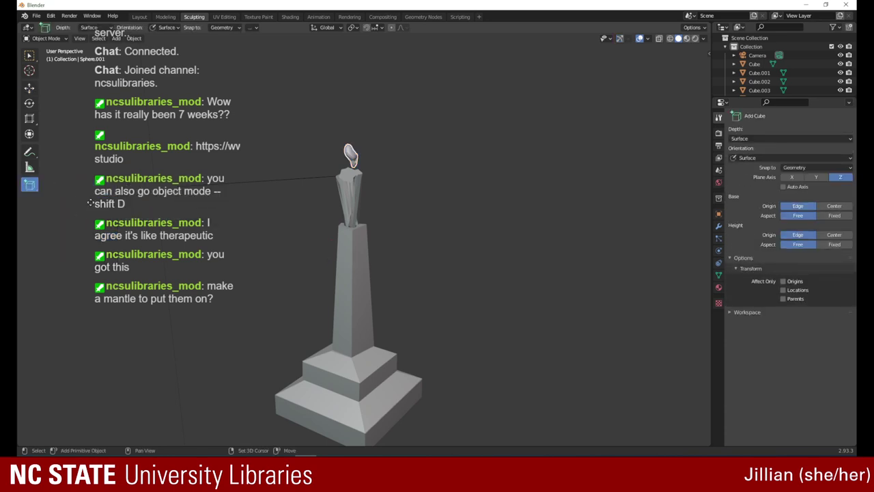
key(shift+d)
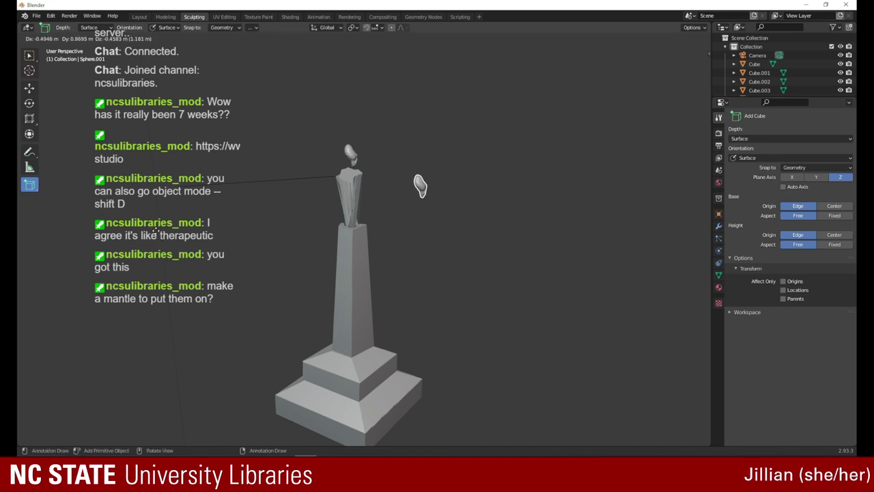
click(154, 237)
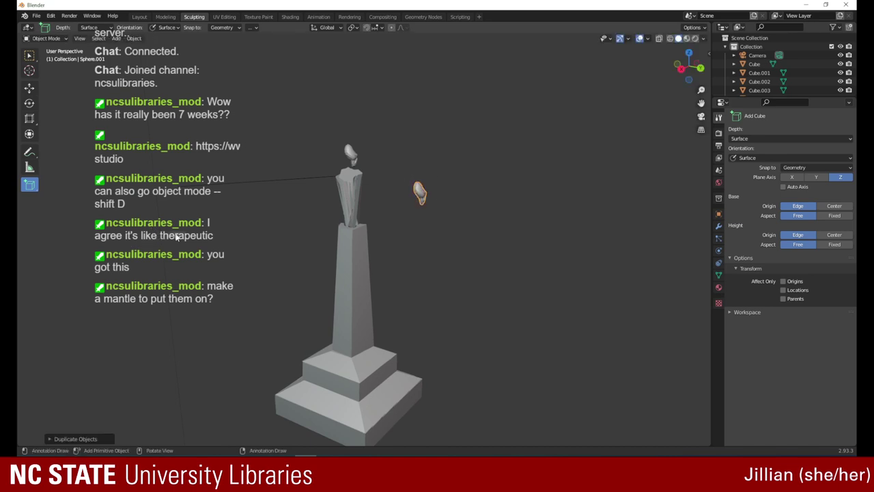
- In Sculpt Mode, smooth the duplicated form down to a small, slender sliver with the Smooth brush at strength 0.700
drag(699, 90, 674, 28)
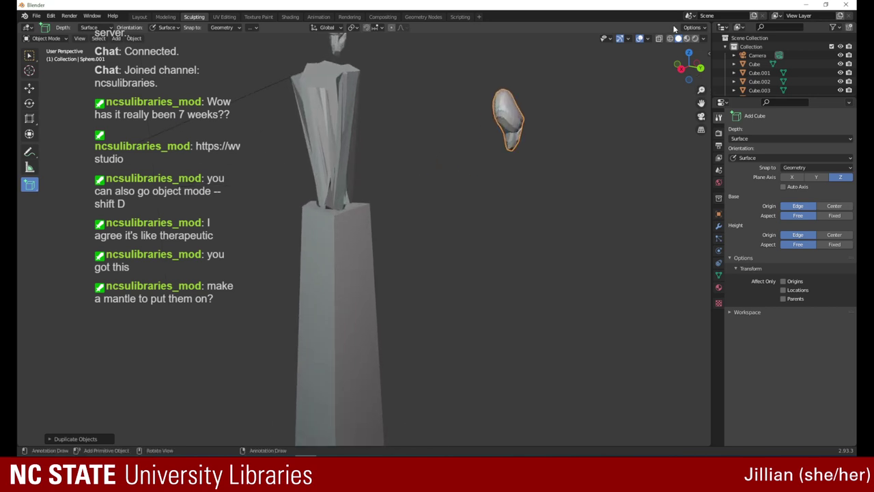
click(46, 39)
click(52, 61)
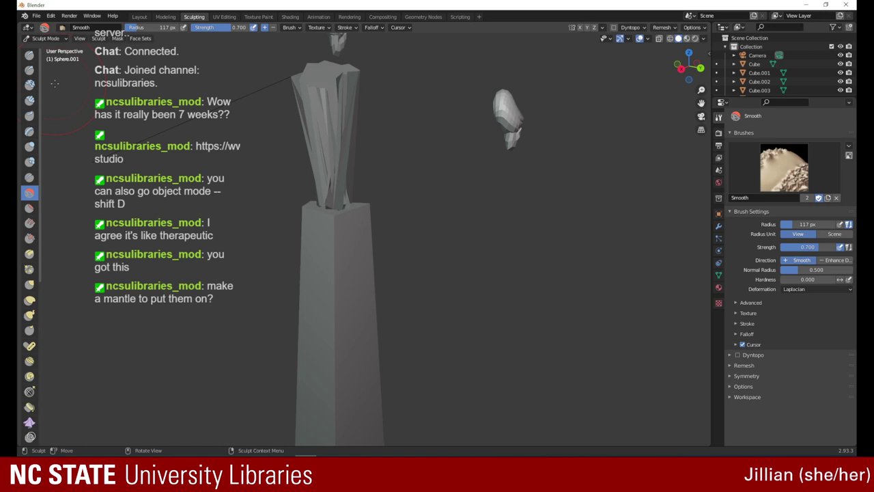
drag(512, 137, 501, 107)
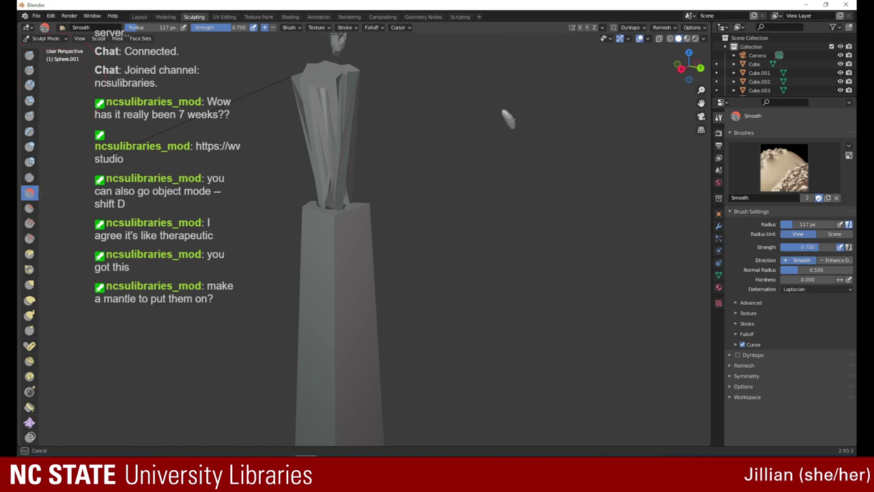
- Build up the slender duplicate with SculptDraw brush strokes at strength 0.500
mouse_move(688, 67)
mouse_down()
mouse_move(603, 86)
mouse_move(526, 85)
mouse_up()
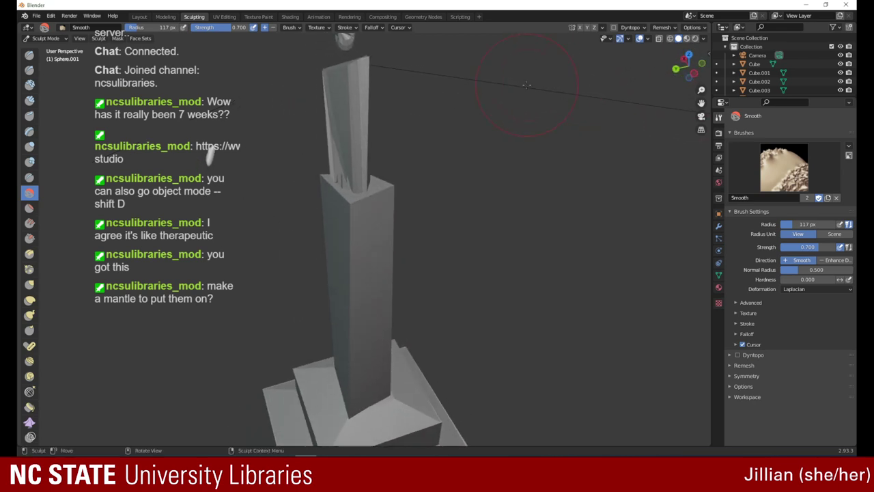
click(29, 55)
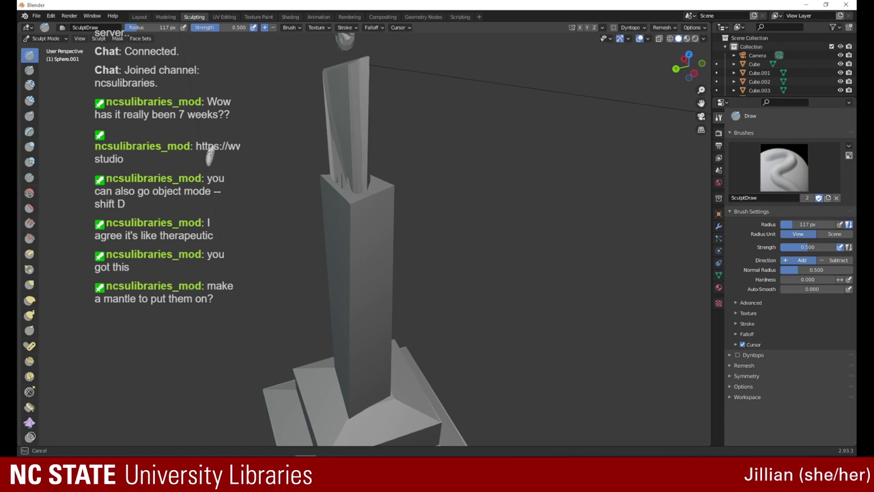
drag(212, 174, 209, 157)
mouse_move(209, 156)
mouse_down()
mouse_move(209, 168)
mouse_move(179, 142)
mouse_up()
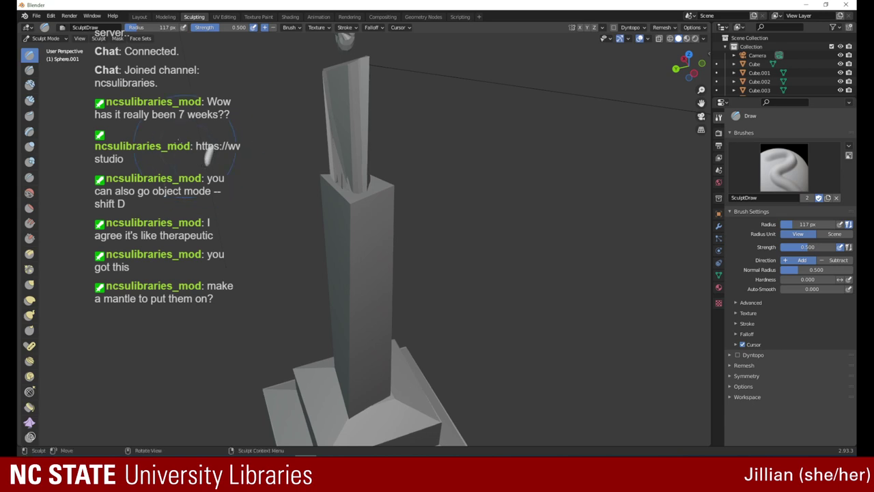
- Pull the slender duplicate into position and shape with the Grab brush at strength 0.400
click(29, 285)
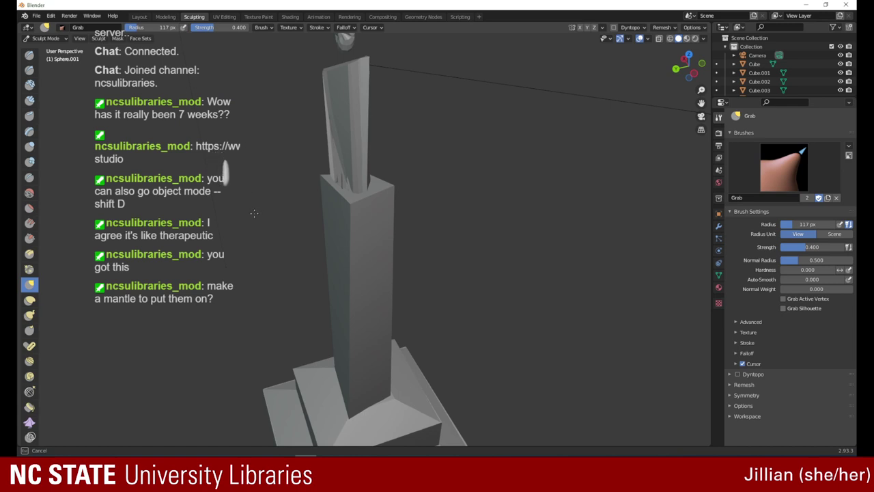
drag(682, 66, 732, 60)
mouse_move(340, 191)
mouse_down()
mouse_move(309, 204)
mouse_move(300, 228)
mouse_move(341, 189)
mouse_up()
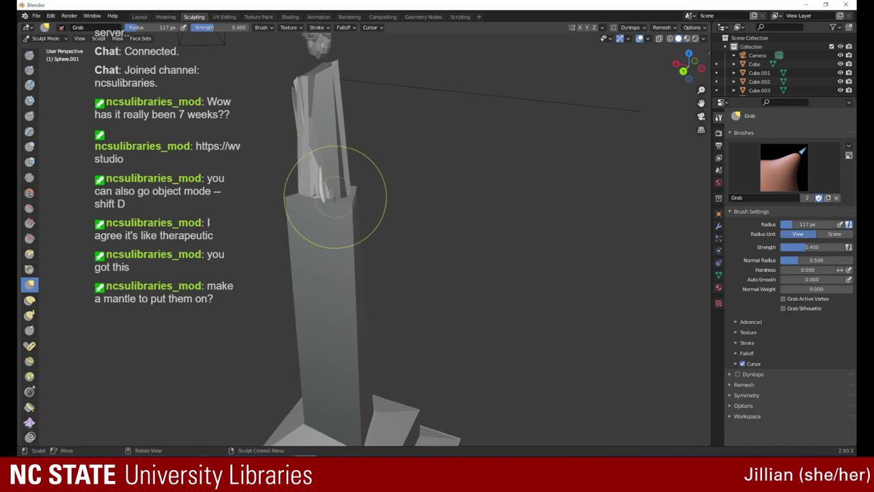
- Pull the slender piece against the broken cylinder's base from two viewing angles with Grab brush strokes at radius 117 px
drag(686, 68, 629, 73)
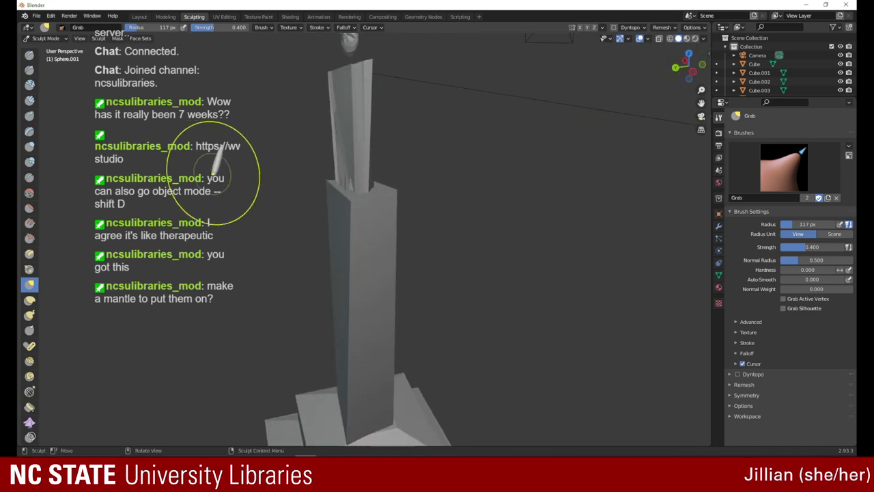
drag(211, 173, 250, 191)
drag(235, 154, 235, 172)
drag(677, 71, 745, 60)
drag(313, 172, 350, 165)
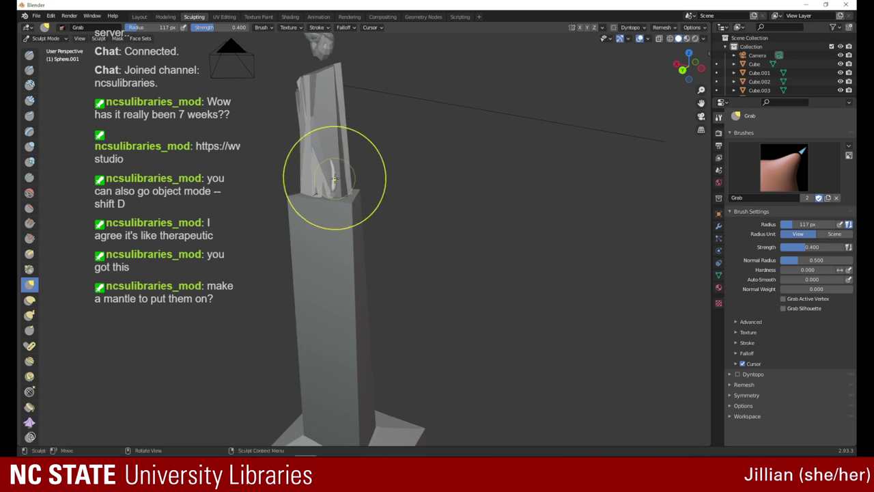
- In Object Mode, move the slender piece along the X axis out into open space away from the broken cylinder
click(58, 39)
click(60, 49)
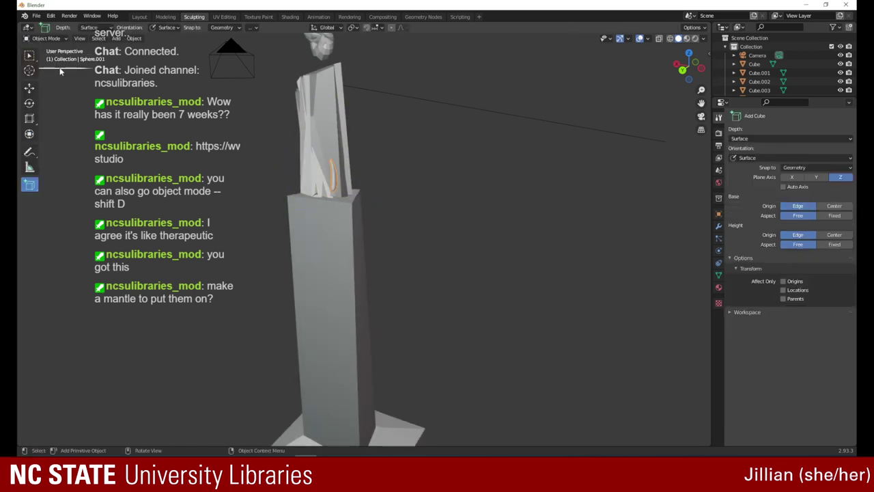
click(29, 87)
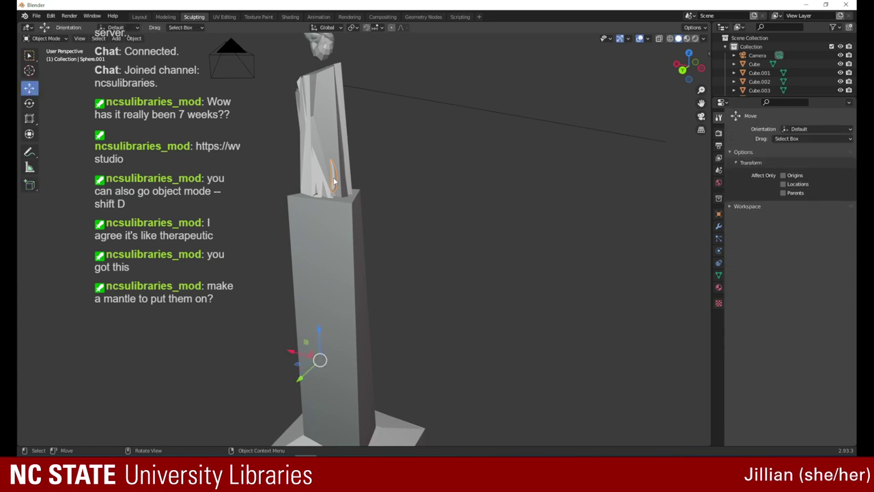
drag(294, 354, 373, 340)
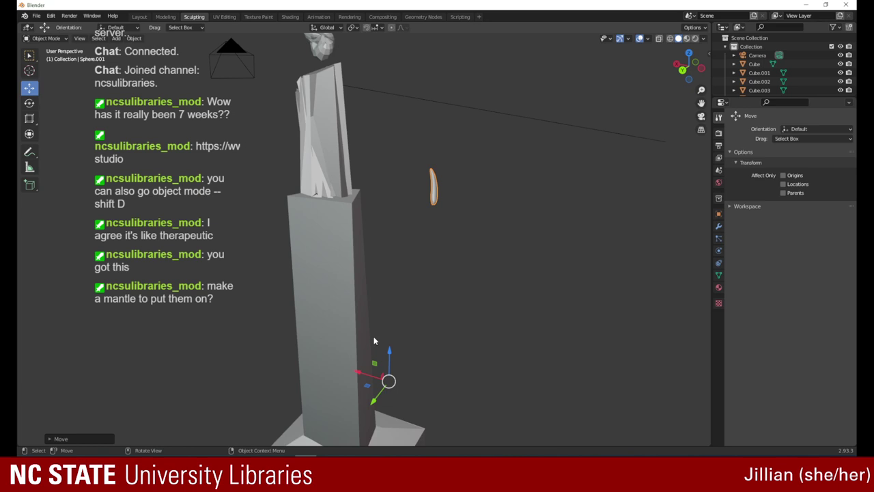
- In Sculpt Mode, pinch the slender piece thinner from two sides with the Pinch/Magnify brush at strength 0.500
click(46, 38)
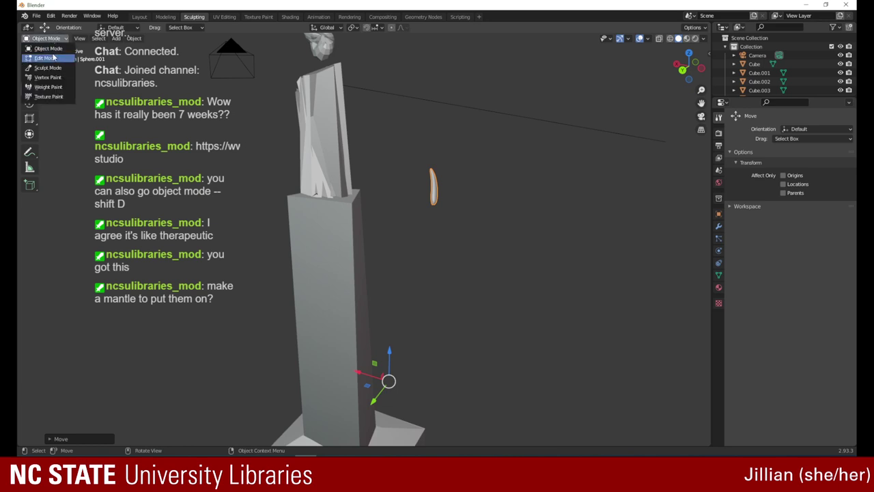
click(49, 62)
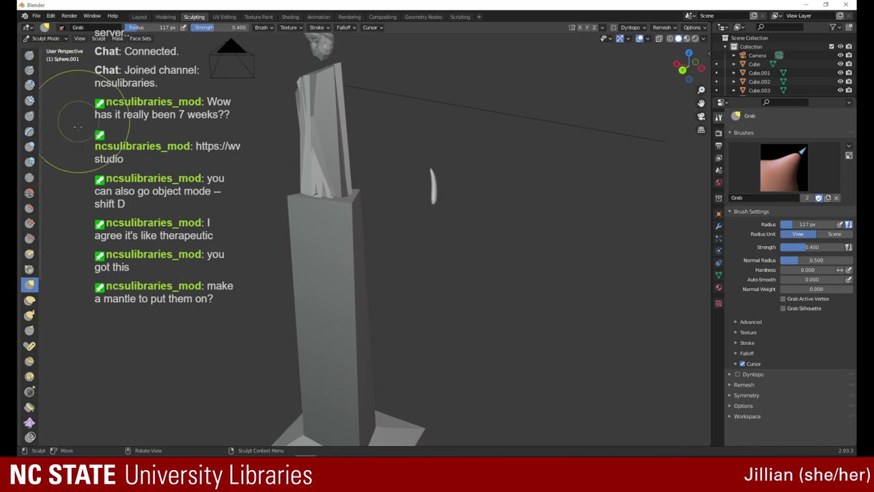
click(30, 116)
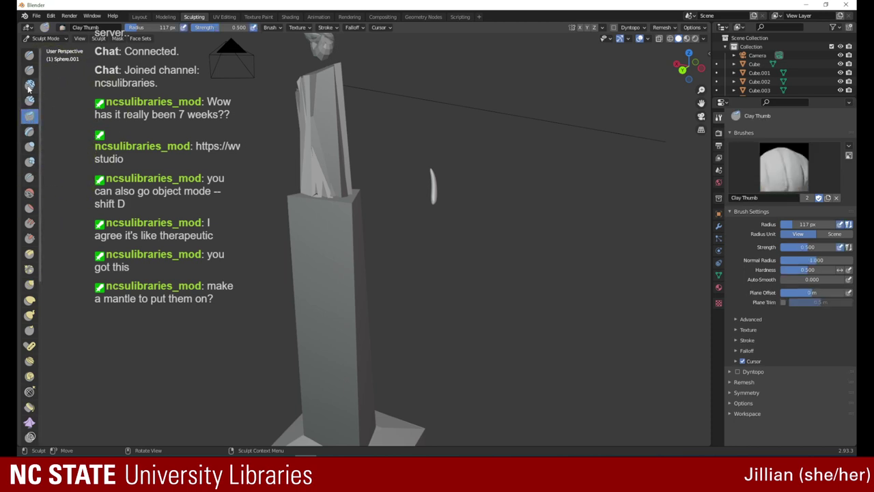
click(29, 178)
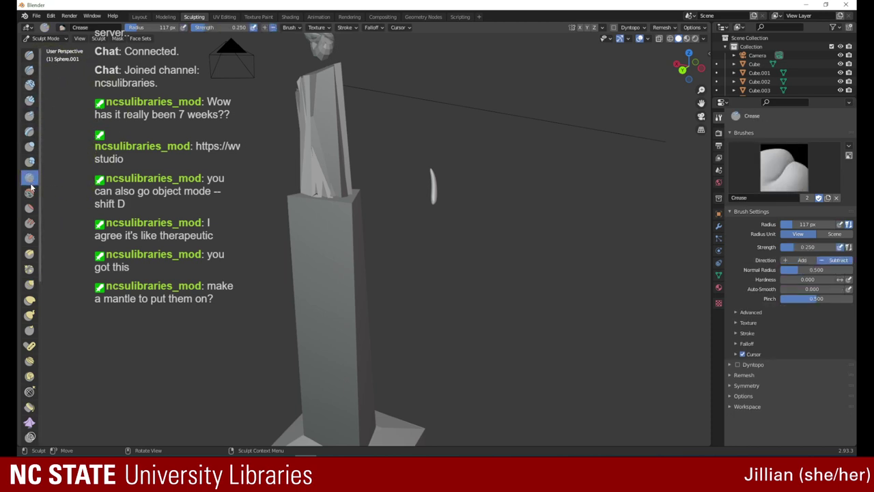
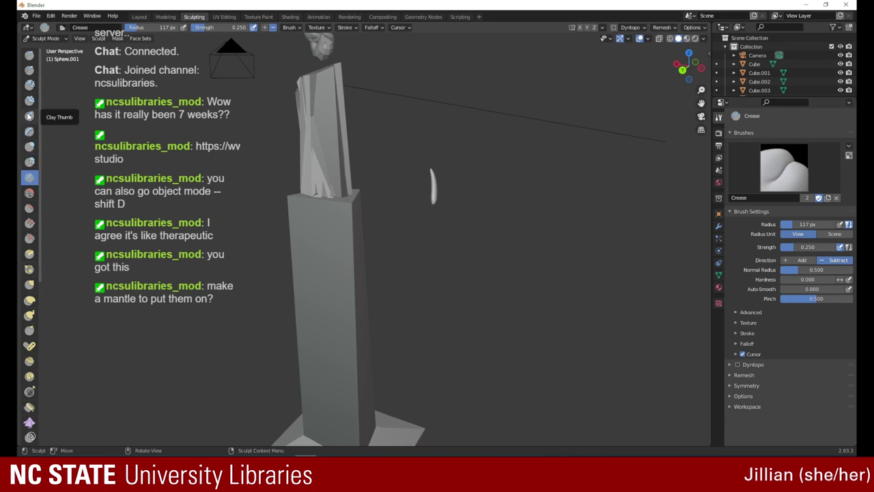
click(29, 268)
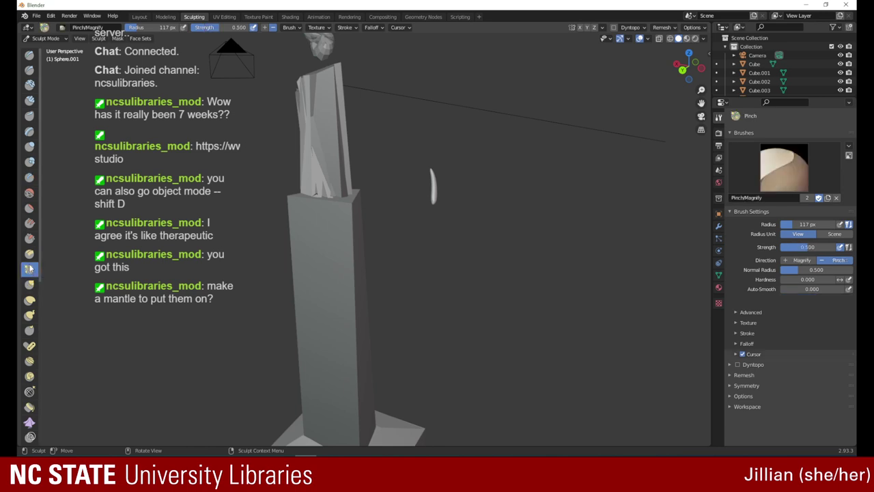
mouse_move(434, 186)
mouse_down()
mouse_move(416, 166)
mouse_move(429, 164)
mouse_move(419, 170)
mouse_move(431, 175)
mouse_move(423, 189)
mouse_up()
drag(687, 66, 714, 72)
drag(528, 208, 521, 201)
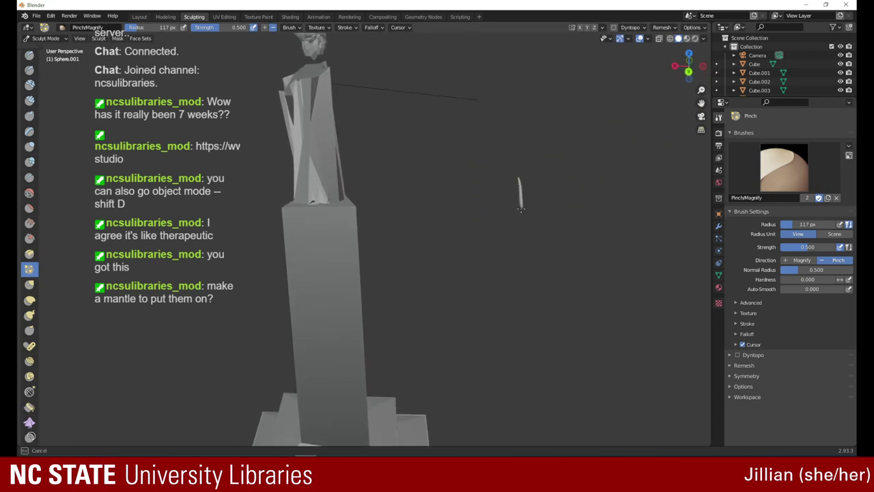
drag(516, 193, 523, 191)
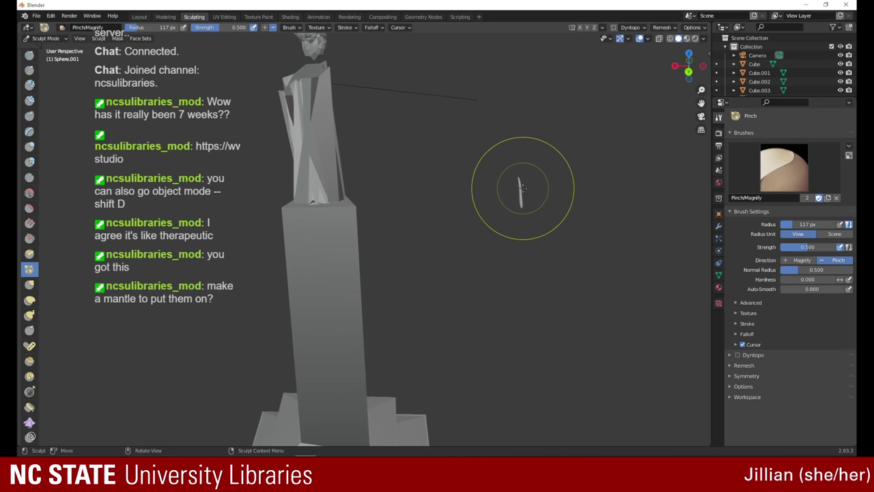
- Straighten the thinned sliver with a Grab brush stroke at strength 0.400
click(29, 70)
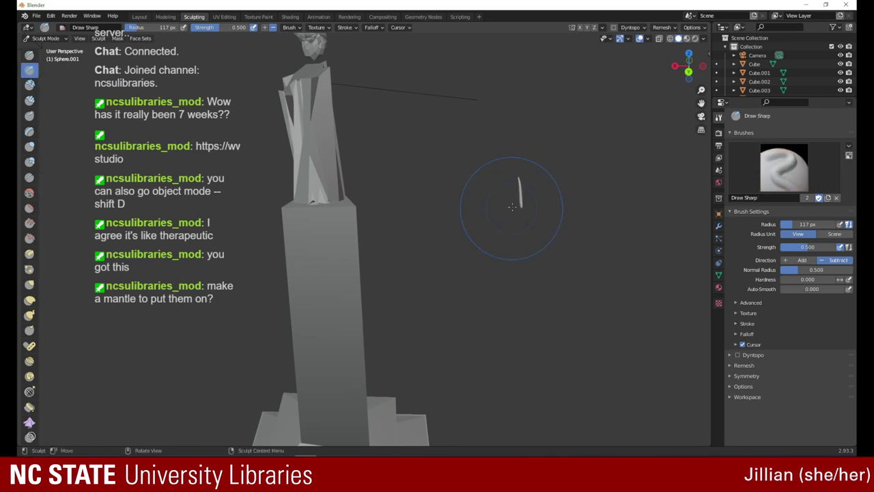
click(29, 284)
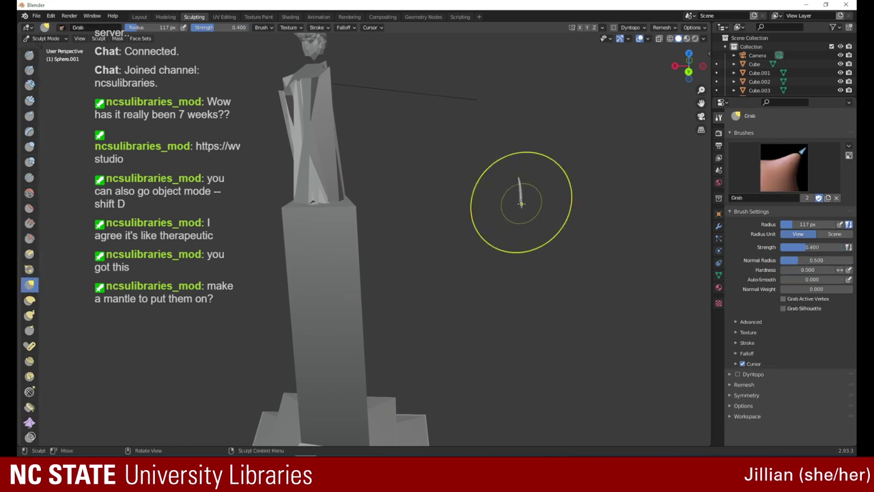
mouse_move(521, 203)
mouse_down()
mouse_move(517, 209)
mouse_move(521, 183)
mouse_up()
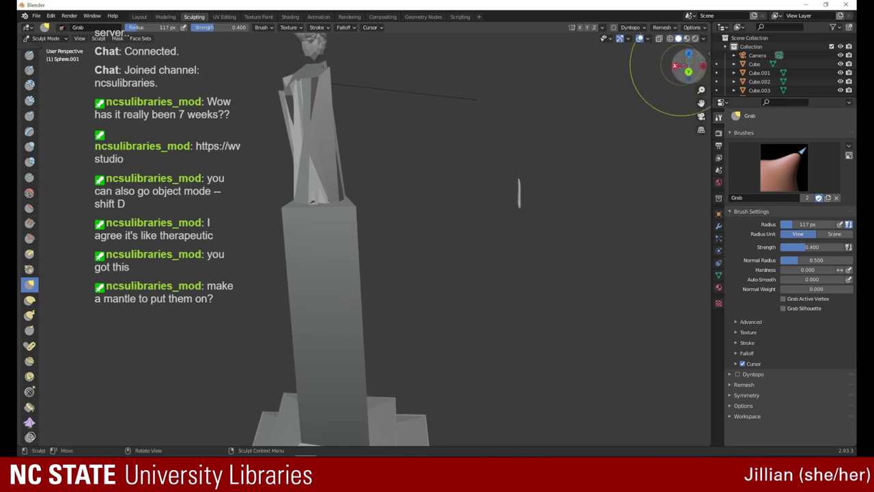
- Swell the upper end of the sliver with the Inflate/Deflate brush at strength 0.500 and radius 117 px
mouse_move(677, 67)
mouse_down()
mouse_move(641, 66)
mouse_move(654, 49)
mouse_up()
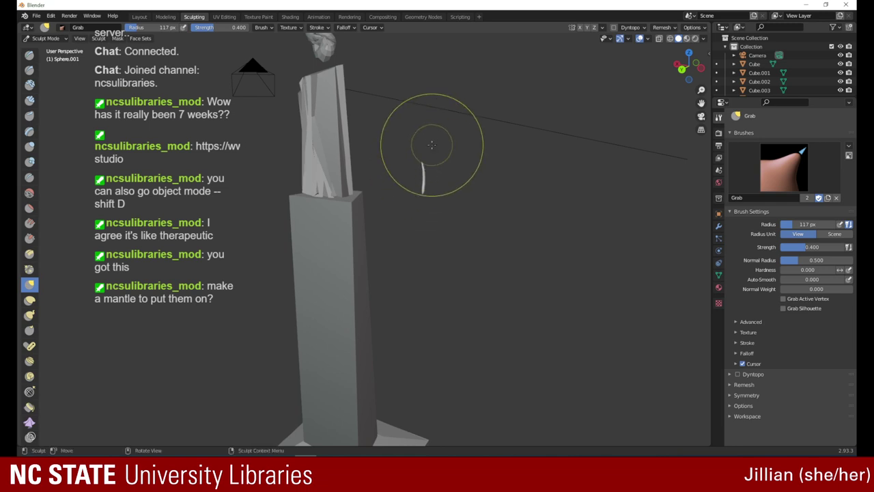
click(35, 146)
drag(417, 168, 421, 164)
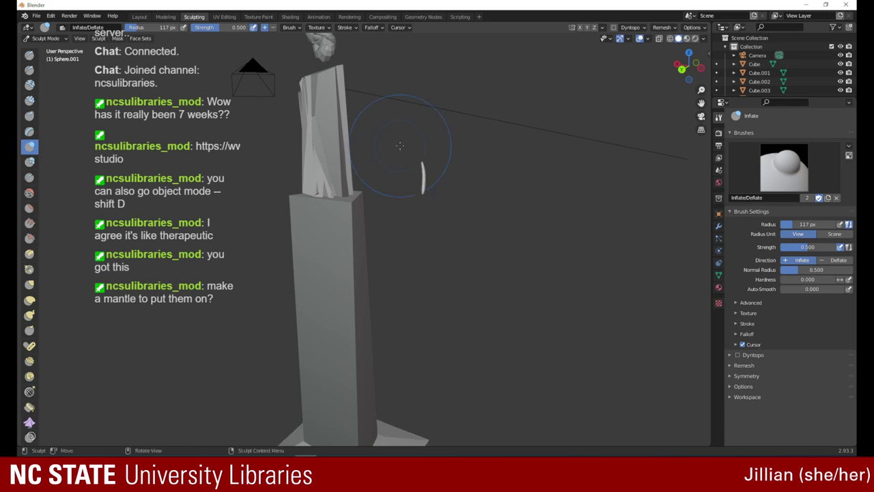
- Build up the sliver with Blob brush strokes, raising the brush radius to 212 px and the strength to 0.974
click(29, 161)
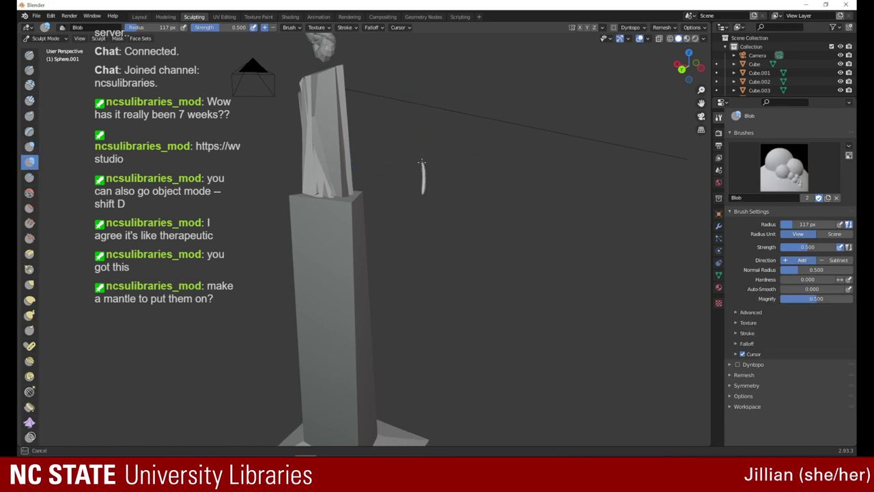
drag(421, 163, 421, 165)
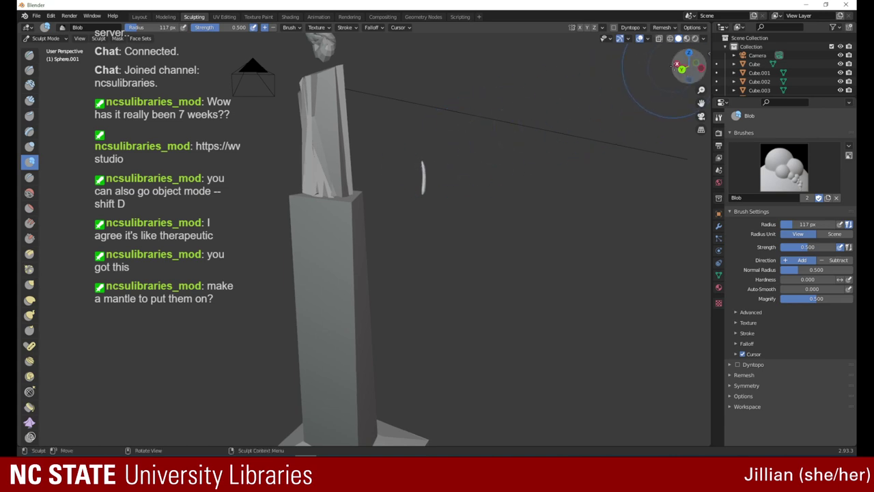
drag(687, 66, 676, 69)
drag(516, 157, 512, 159)
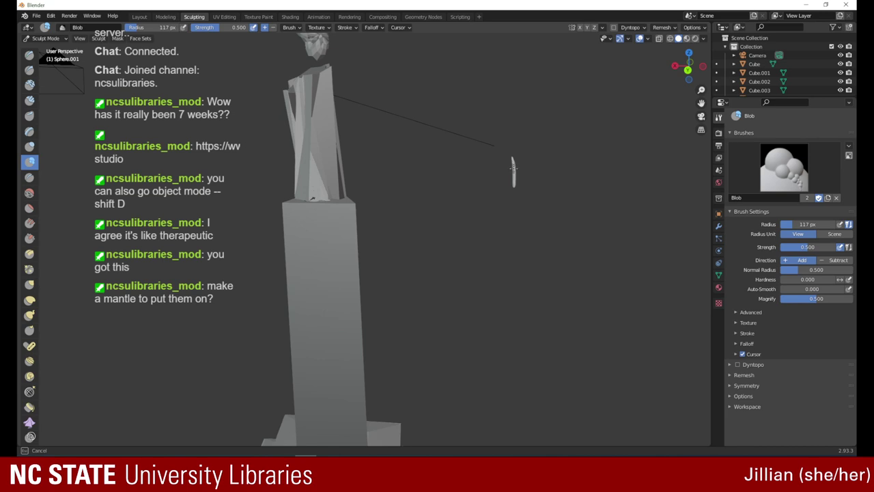
drag(512, 167, 494, 145)
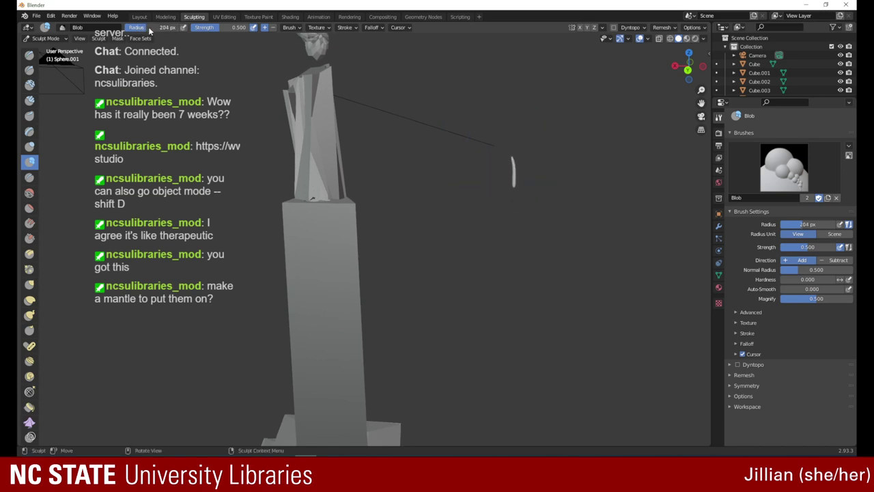
drag(149, 29, 151, 29)
drag(221, 29, 250, 29)
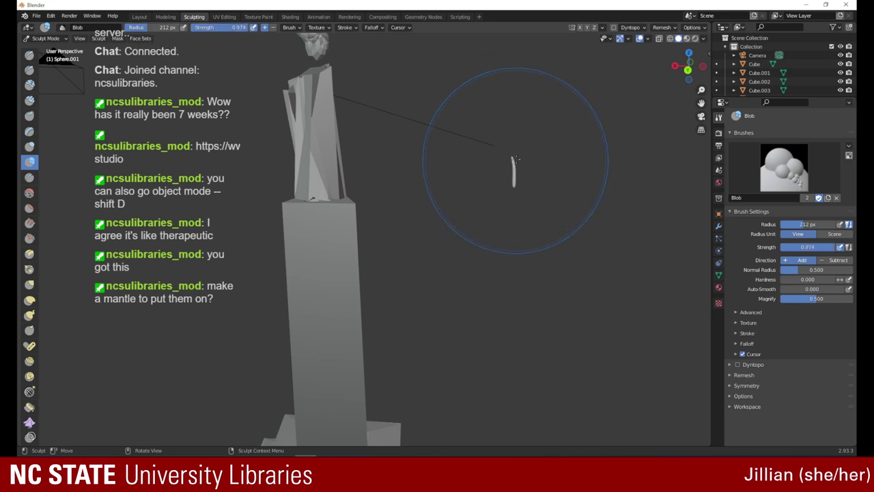
drag(514, 159, 516, 168)
- Thicken the sliver from another side with the Inflate/Deflate brush, raising its strength to 1.000
drag(686, 67, 549, 63)
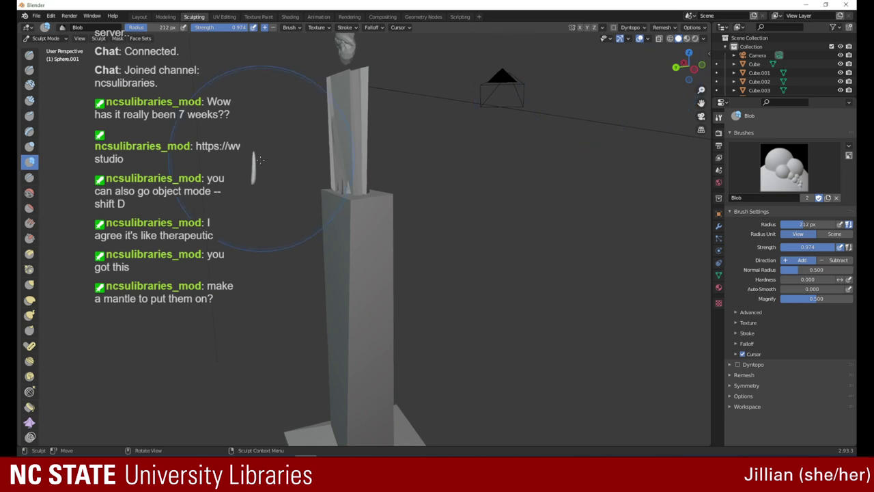
click(29, 146)
drag(252, 158, 252, 159)
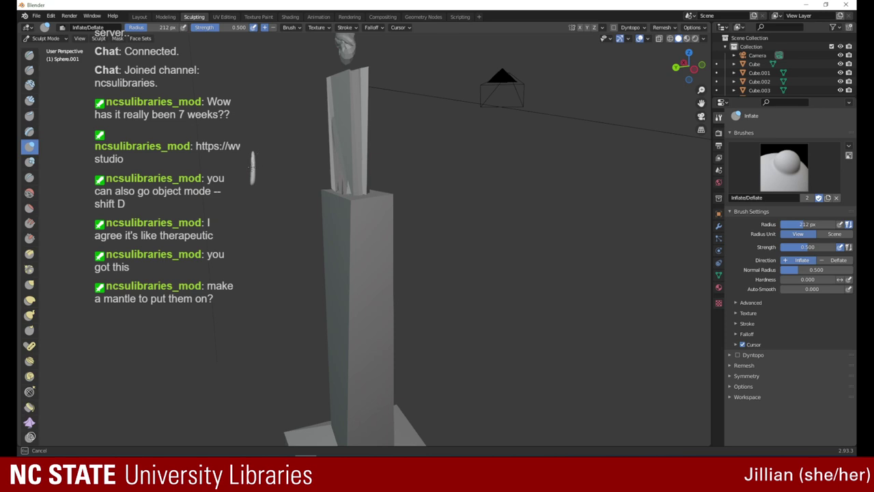
drag(252, 168, 252, 167)
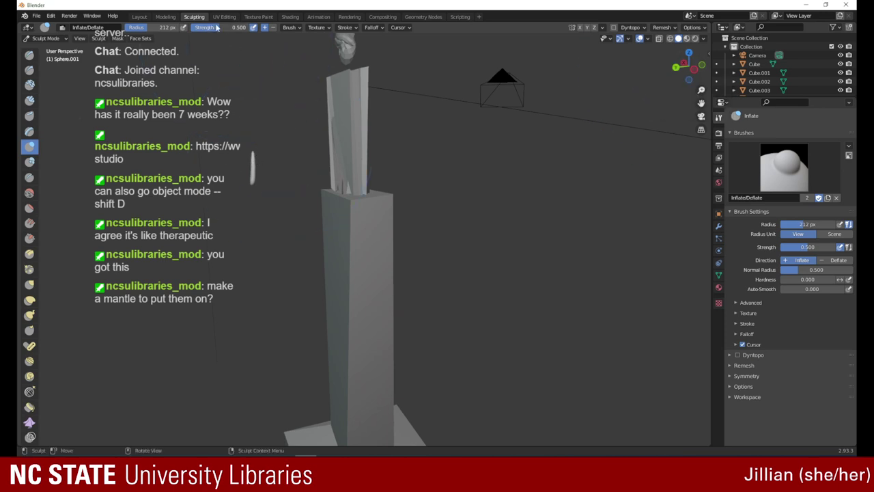
drag(217, 27, 272, 29)
drag(252, 159, 252, 158)
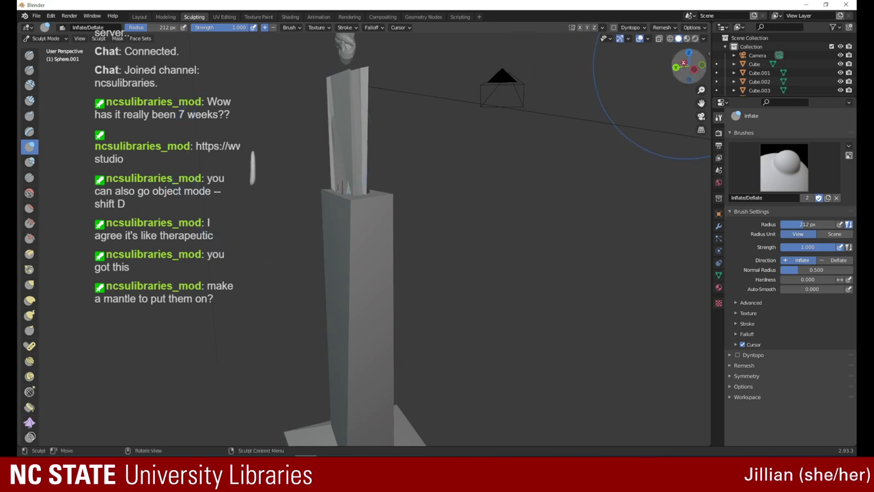
- Flatten the sliver along its length with the Flatten/Contrast brush at radius 62 px and strength 1.000
drag(691, 65, 620, 68)
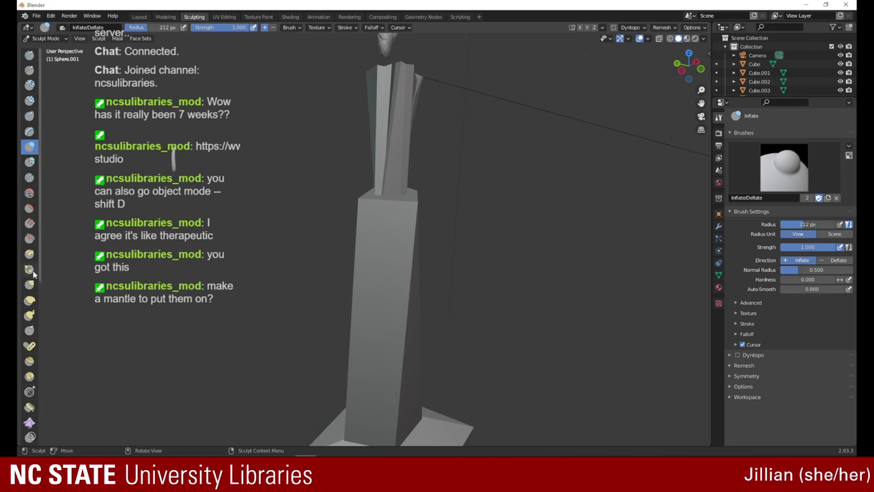
click(29, 208)
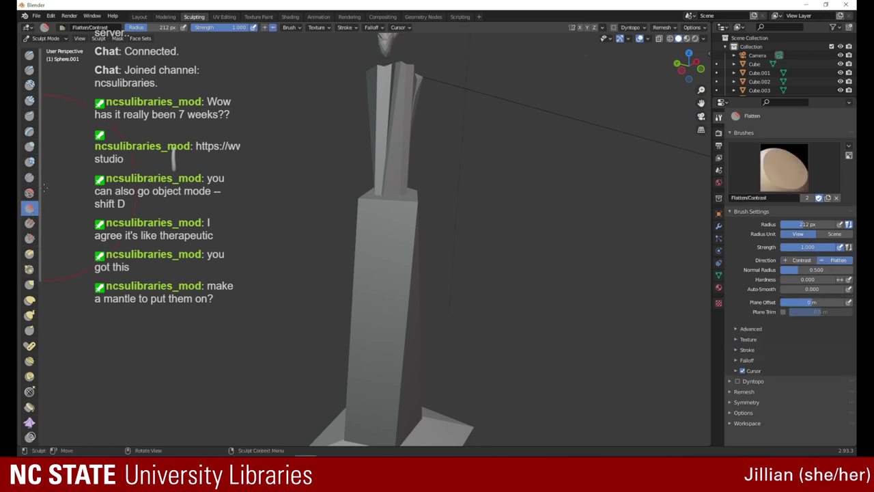
drag(145, 29, 128, 33)
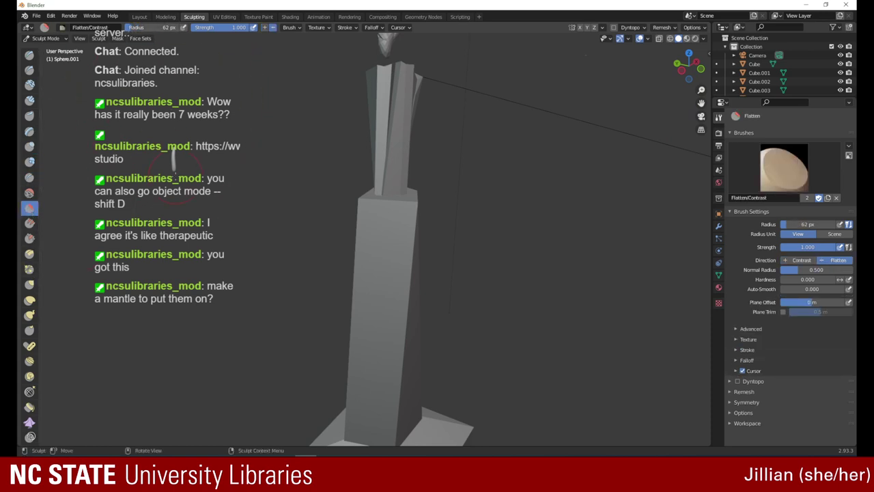
drag(173, 171, 174, 162)
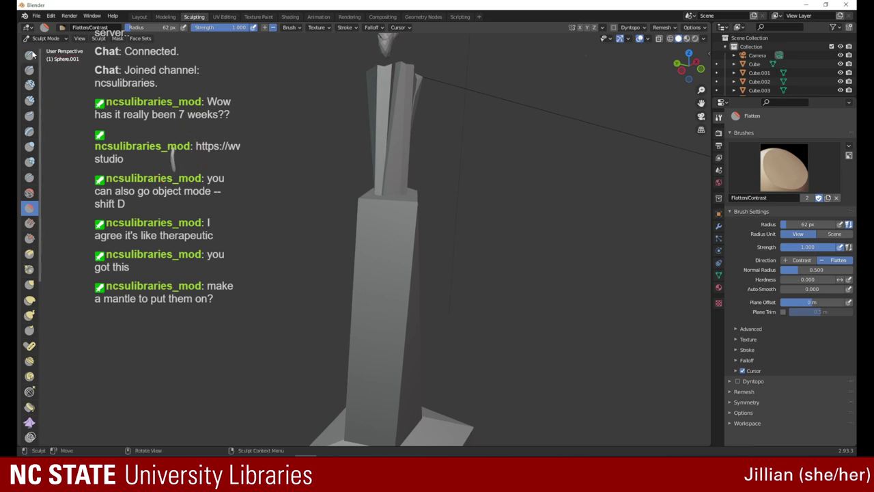
- In Object Mode, move the sliver onto the top of the broken cylinder, directly beneath the flame-like form, as a wick
click(57, 39)
click(54, 49)
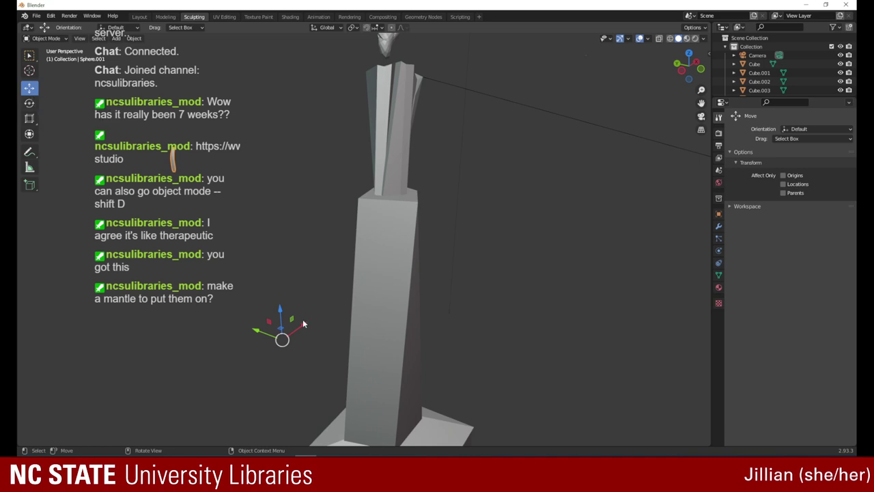
drag(304, 324, 472, 253)
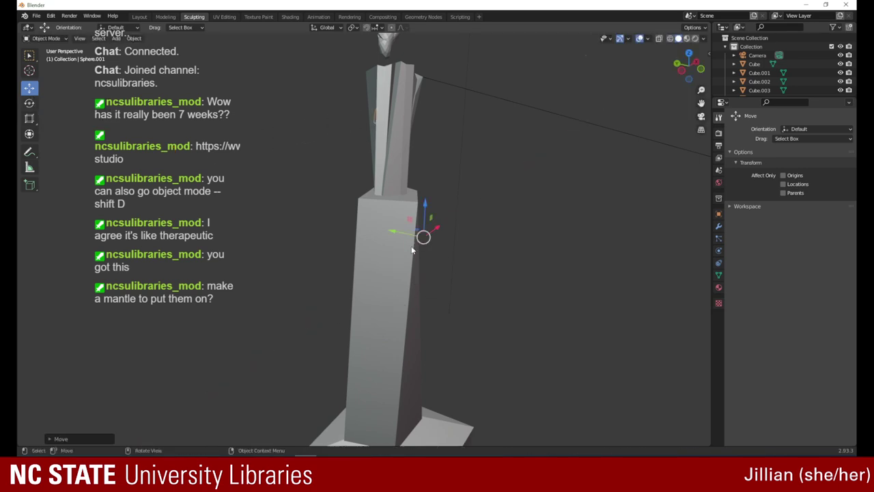
drag(423, 201, 434, 161)
drag(407, 189, 440, 170)
drag(687, 69, 613, 60)
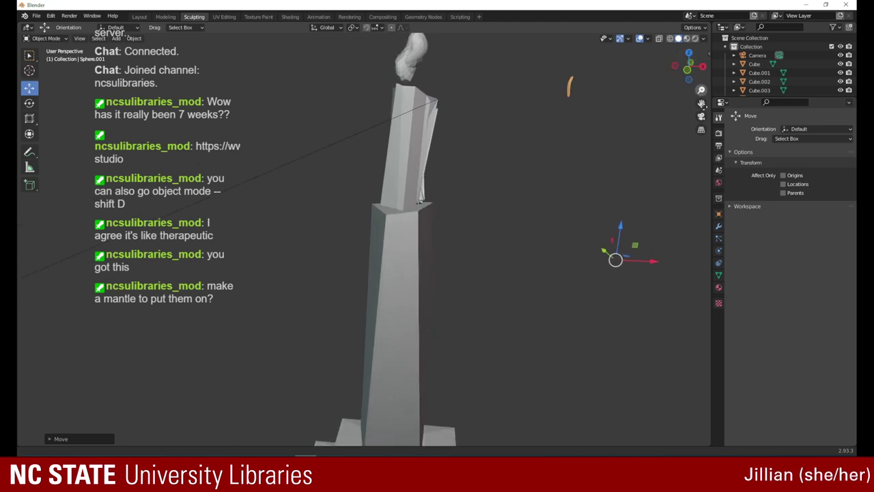
drag(702, 106, 701, 132)
drag(597, 257, 455, 269)
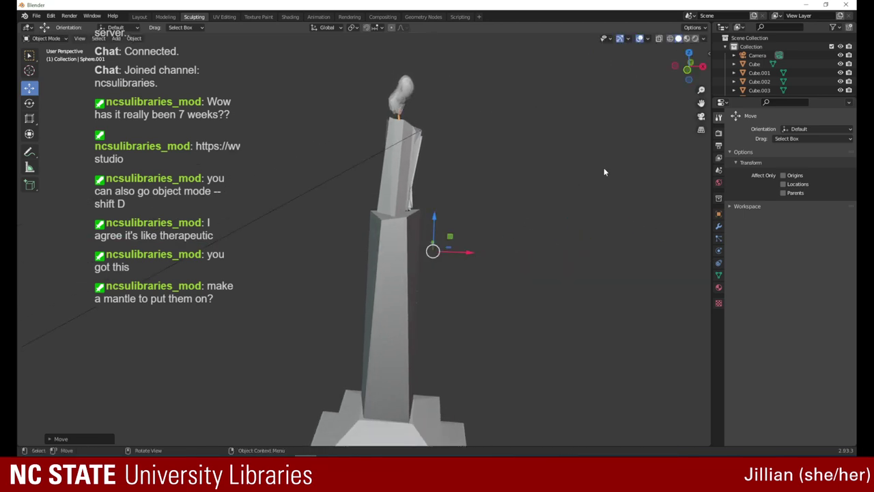
- Move the wick along the Y and X axes to bring it beneath the flame on top of the broken cylinder
drag(691, 67, 570, 66)
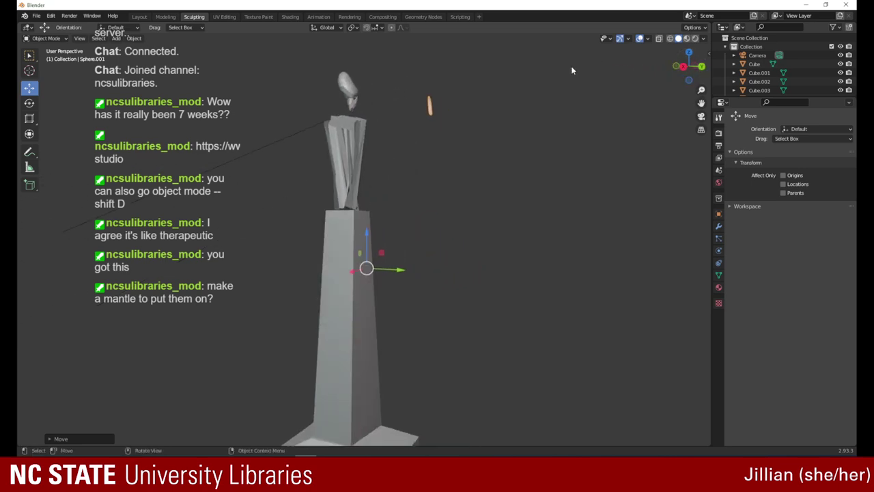
drag(401, 273, 325, 289)
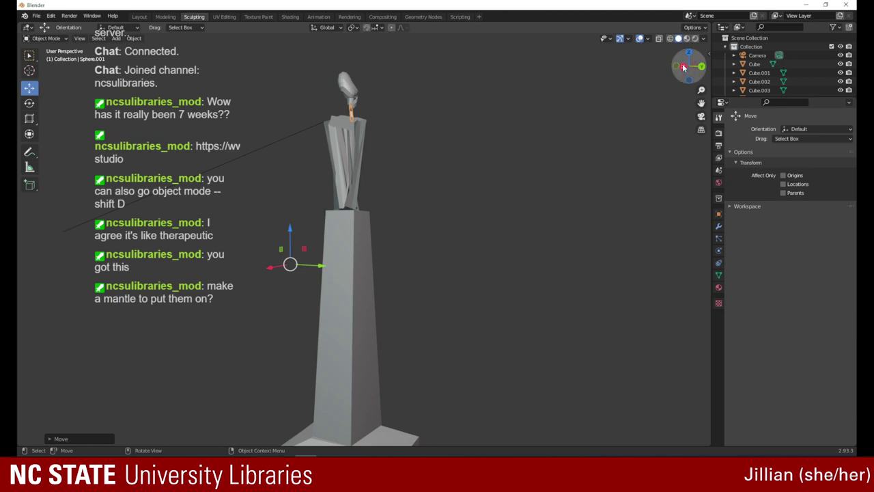
drag(687, 66, 618, 70)
mouse_move(260, 259)
mouse_down()
mouse_move(244, 259)
mouse_move(251, 252)
mouse_up()
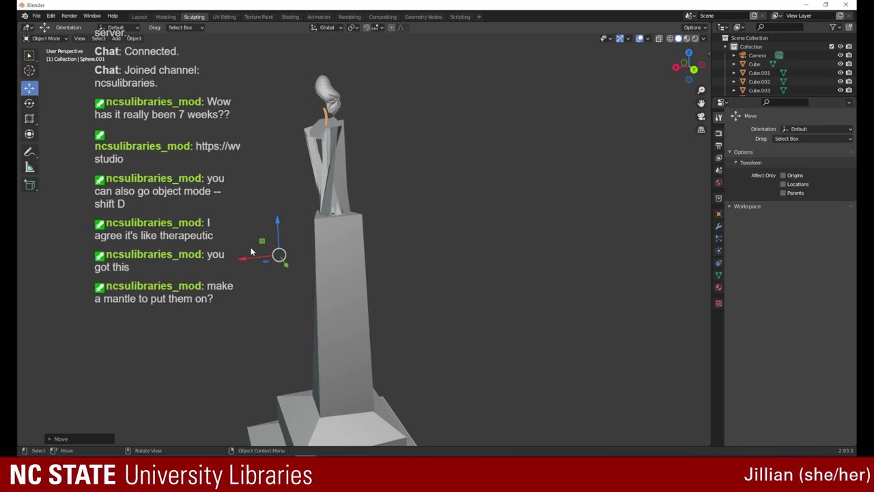
- Rotate the wick freely and then about the Z axis, swinging it around to stand upright beneath the flame
click(29, 103)
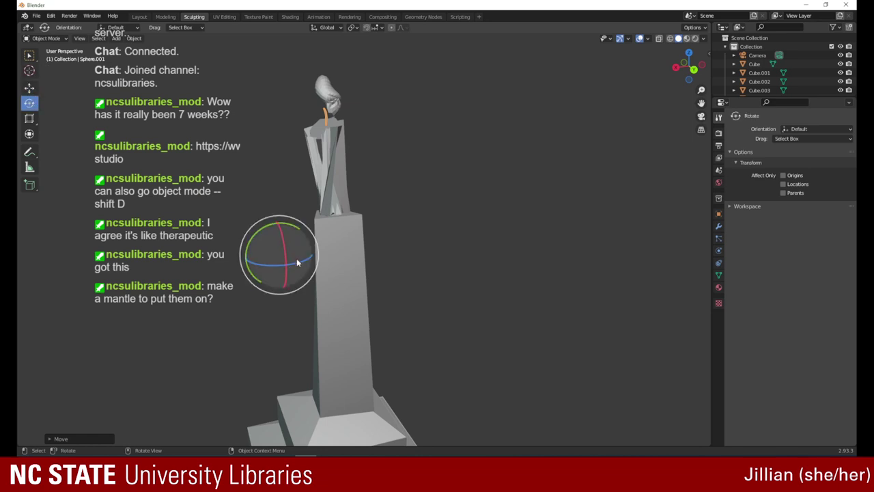
drag(296, 258, 239, 116)
drag(255, 267, 204, 256)
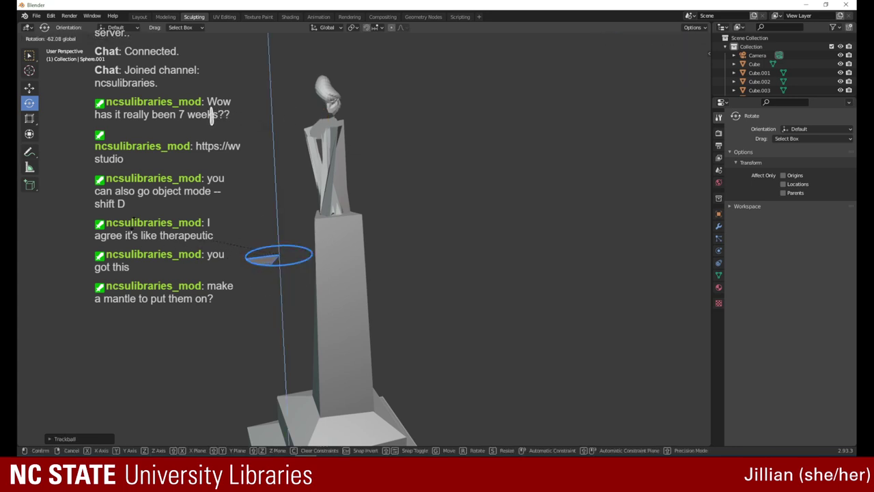
drag(211, 116, 328, 246)
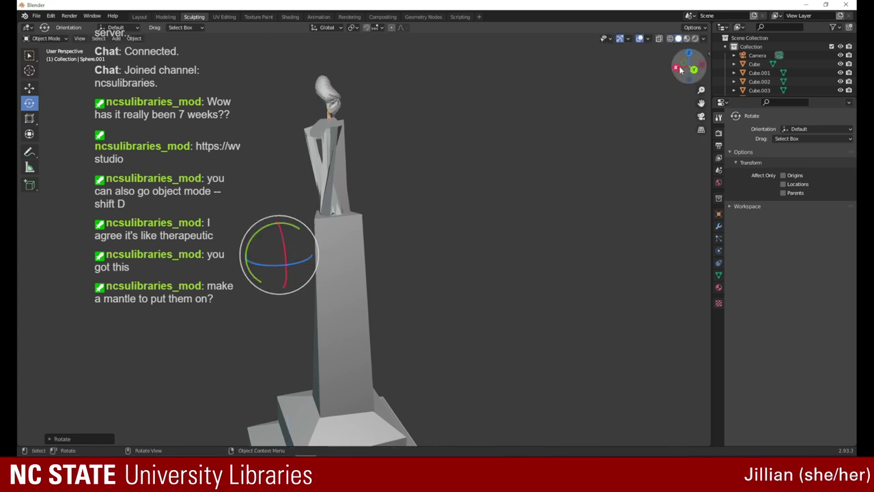
- Move the wick along Y back over the broken cylinder and lower it slightly so its base meets the cylinder's top
drag(689, 66, 783, 77)
click(30, 88)
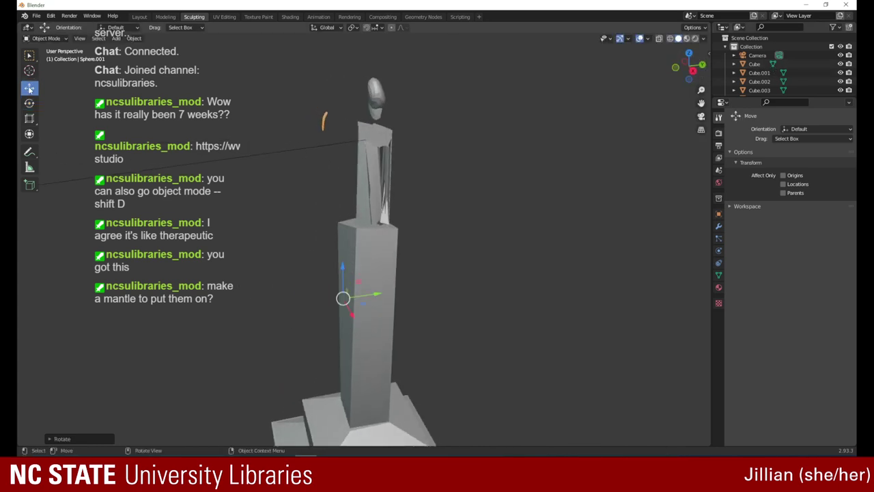
drag(374, 295, 405, 311)
mouse_move(700, 91)
mouse_down()
mouse_move(702, 82)
mouse_move(703, 102)
mouse_up()
drag(682, 71, 855, 87)
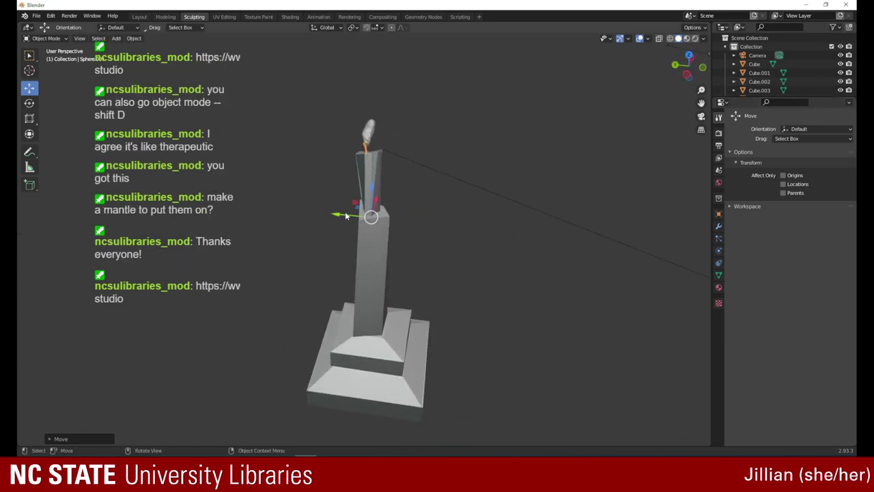
drag(349, 210, 350, 210)
drag(688, 67, 482, 64)
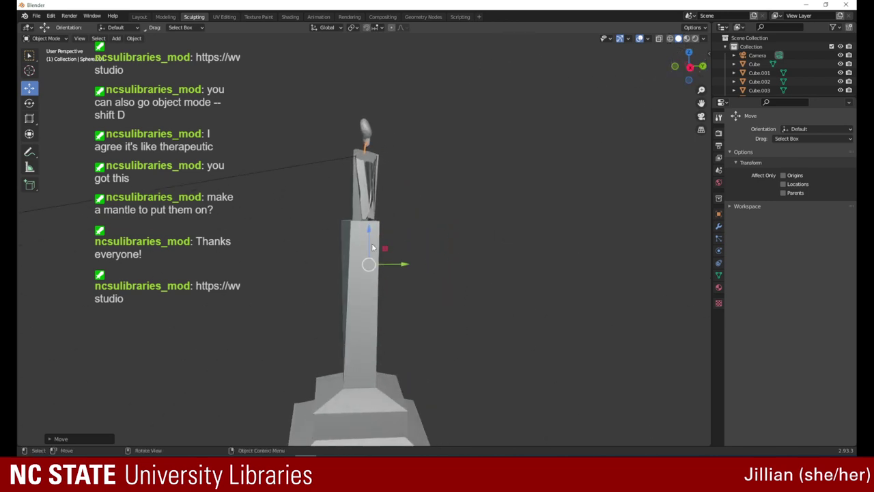
drag(369, 233, 384, 251)
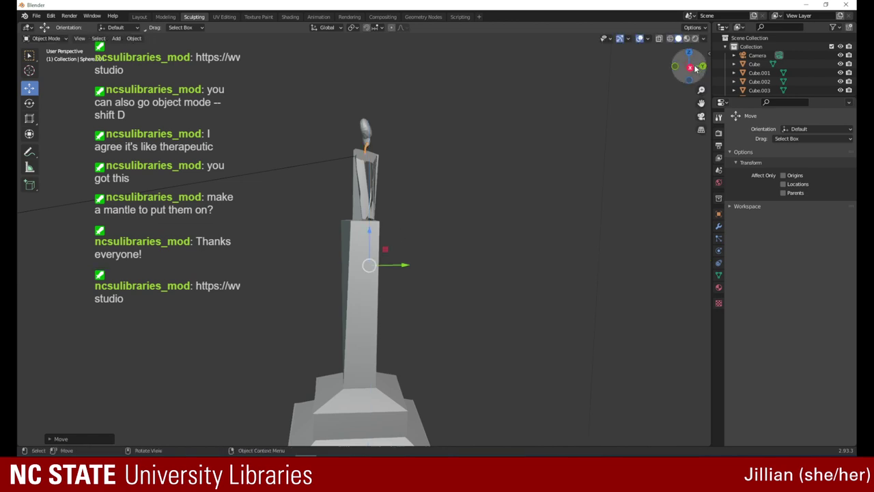
- Reselect the wick and shift it along X on the cylinder's top, and move the flame slightly along X toward it
drag(695, 69, 689, 72)
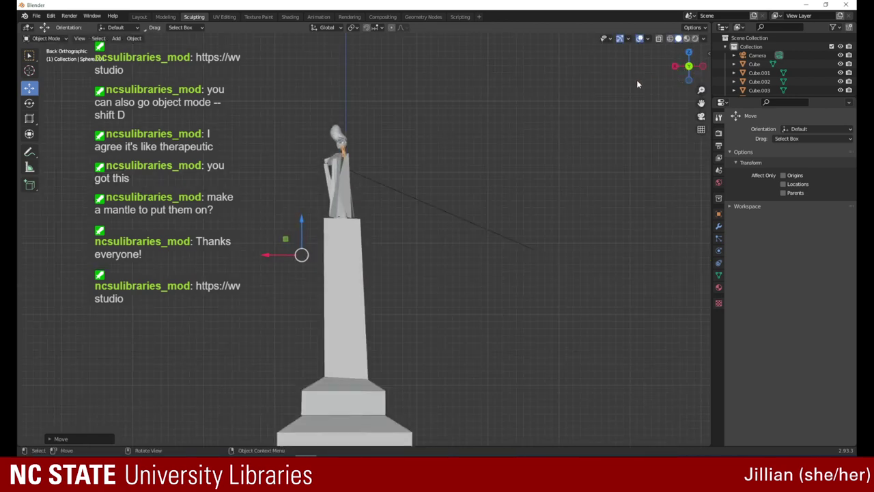
drag(688, 67, 412, 136)
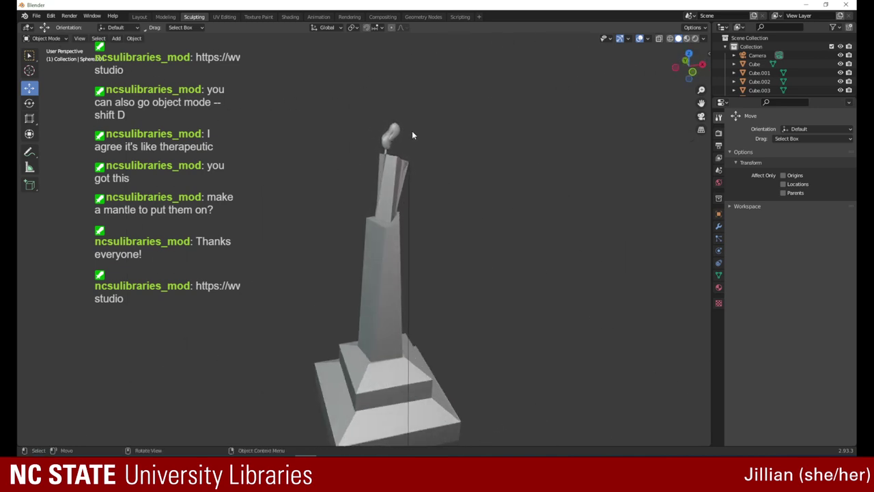
click(386, 154)
click(385, 153)
click(387, 156)
drag(451, 244, 464, 240)
drag(427, 208, 425, 204)
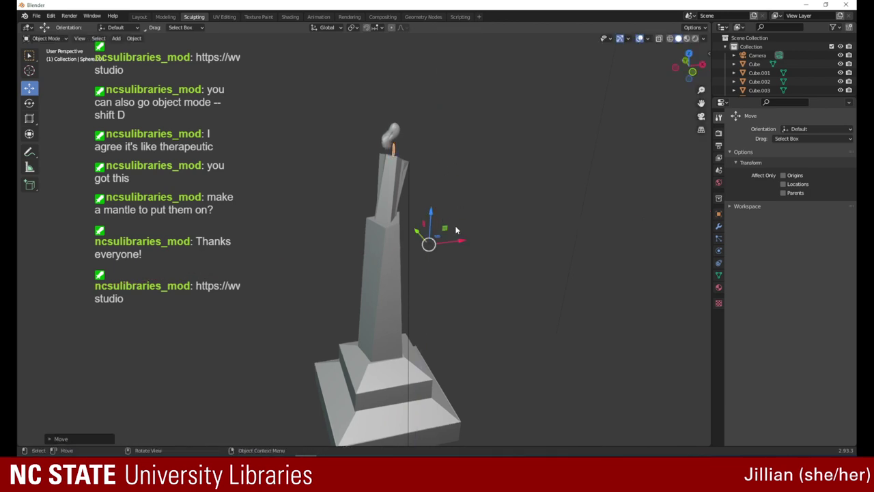
click(396, 137)
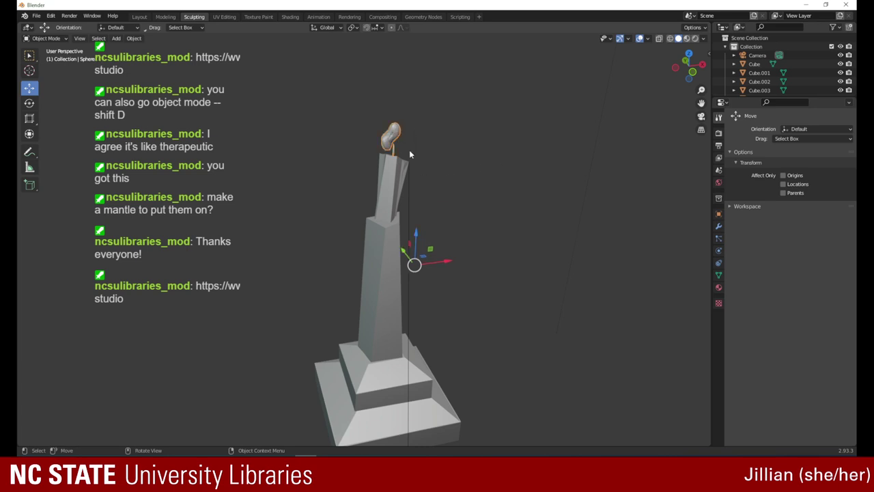
drag(449, 262, 451, 254)
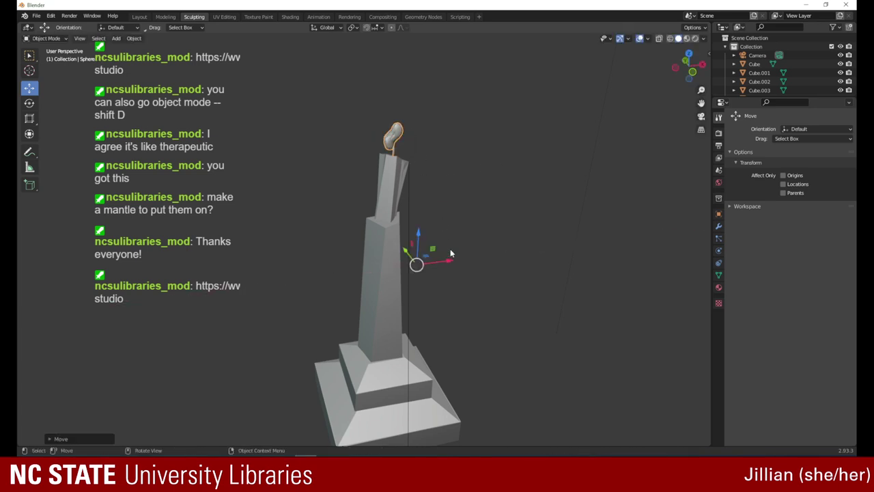
- In Sculpt Mode, soften the flame's surface with the Smooth brush at radius 62 px and strength 0.700
click(46, 38)
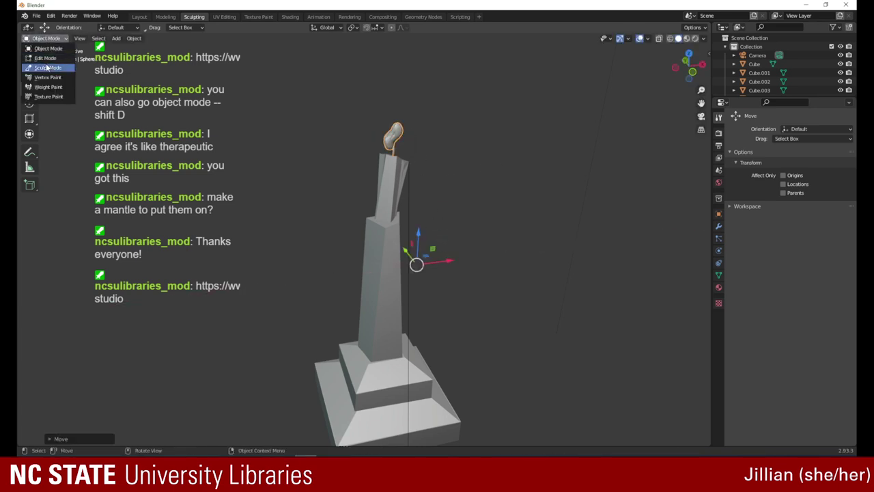
click(48, 67)
mouse_move(687, 64)
mouse_down()
mouse_move(829, 65)
mouse_move(841, 52)
mouse_move(724, 66)
mouse_move(716, 58)
mouse_up()
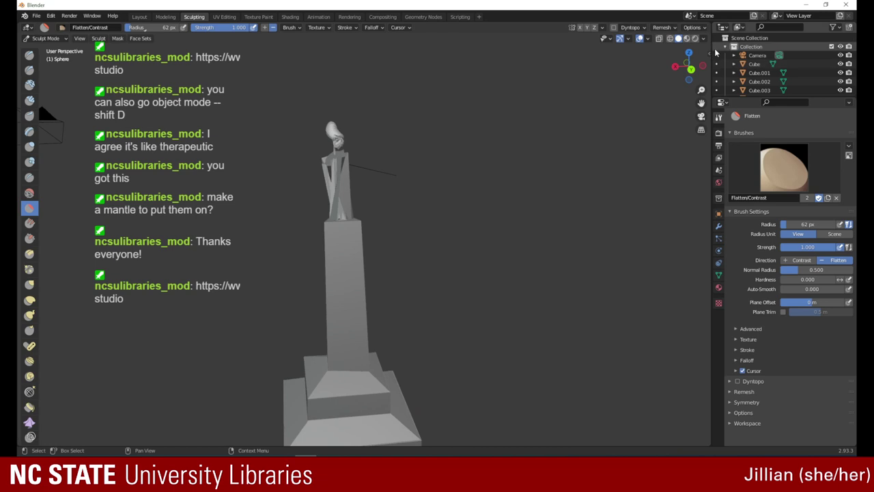
click(29, 196)
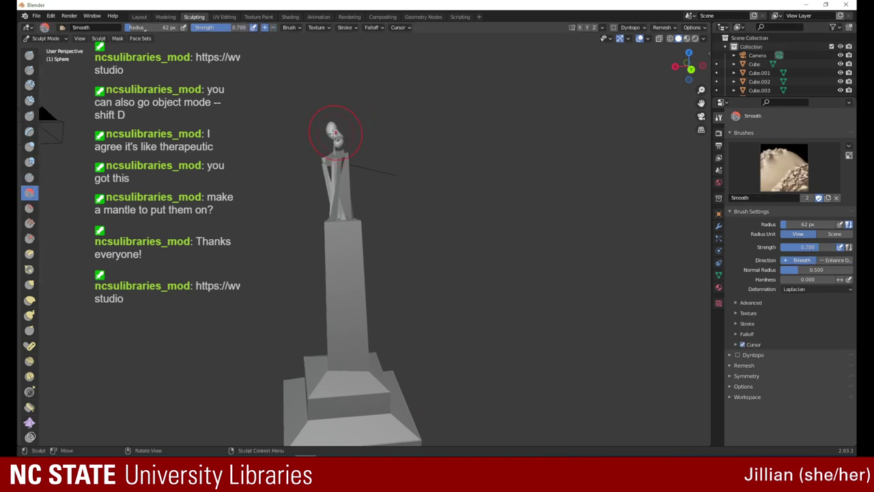
drag(333, 135, 336, 128)
- Flatten the bulge at the flame's lower end with the Flatten/Contrast brush at radius 62 px and strength 1.000
mouse_move(688, 66)
mouse_down()
mouse_move(444, 72)
mouse_move(487, 65)
mouse_move(502, 89)
mouse_up()
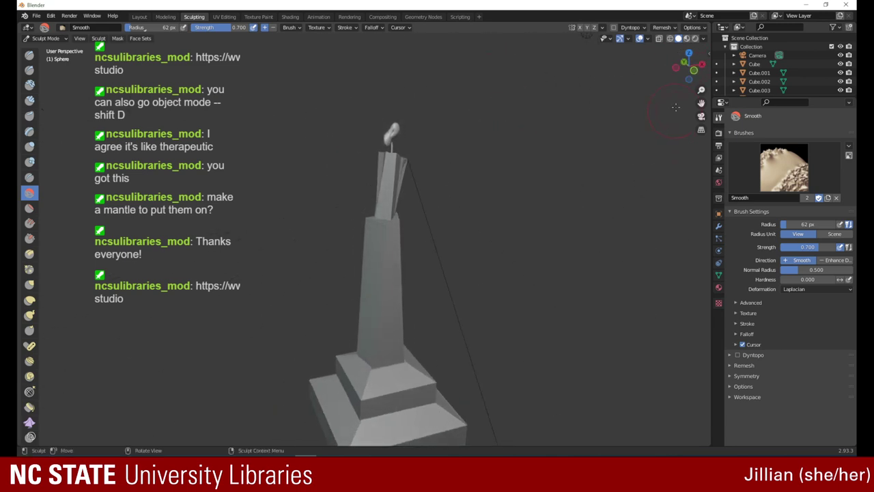
mouse_move(701, 91)
mouse_down()
mouse_move(697, 63)
mouse_move(657, 87)
mouse_move(491, 67)
mouse_up()
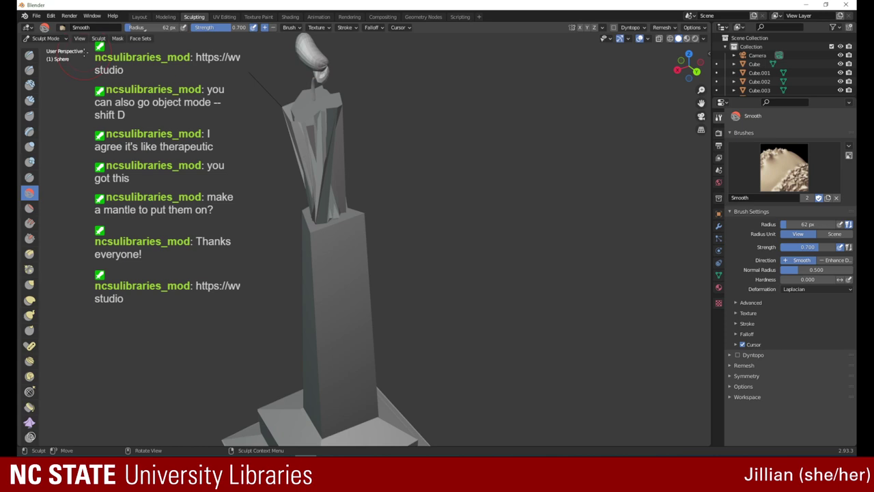
click(31, 207)
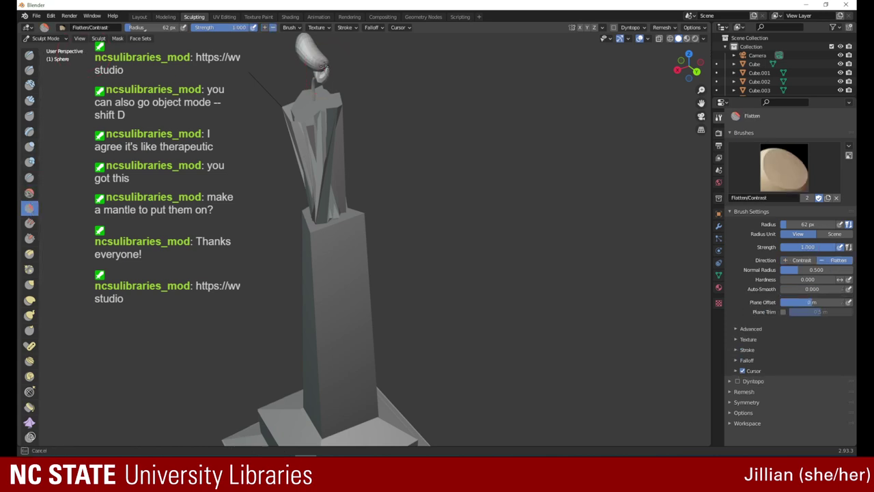
mouse_move(325, 67)
mouse_down()
mouse_move(325, 77)
mouse_move(322, 67)
mouse_up()
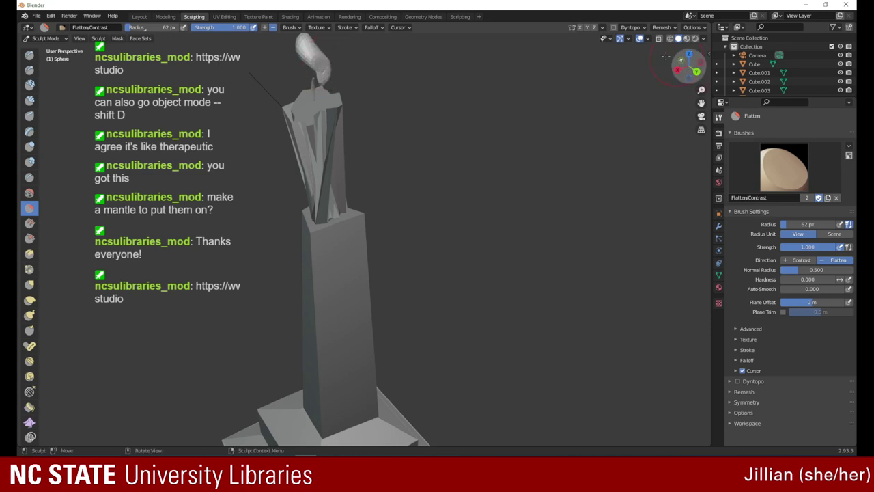
- In Edit Mode, try to reshape the flame's lower end by extruding with the Poly Build tool
click(51, 38)
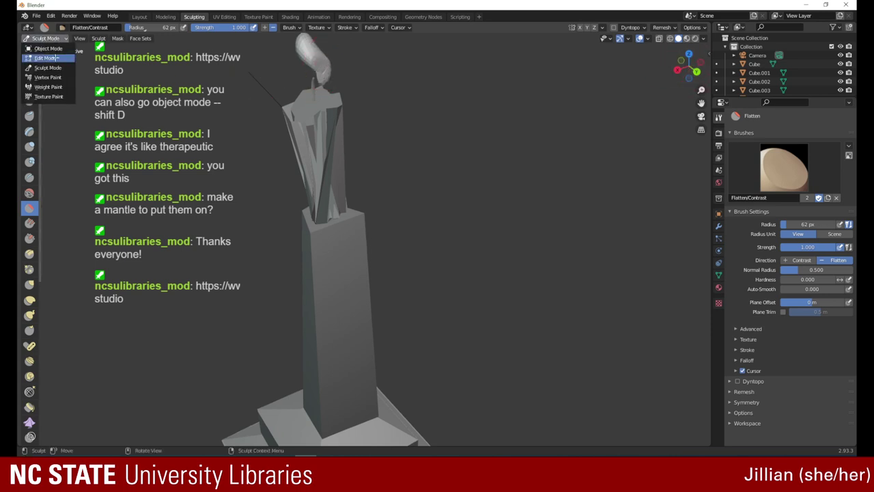
click(58, 58)
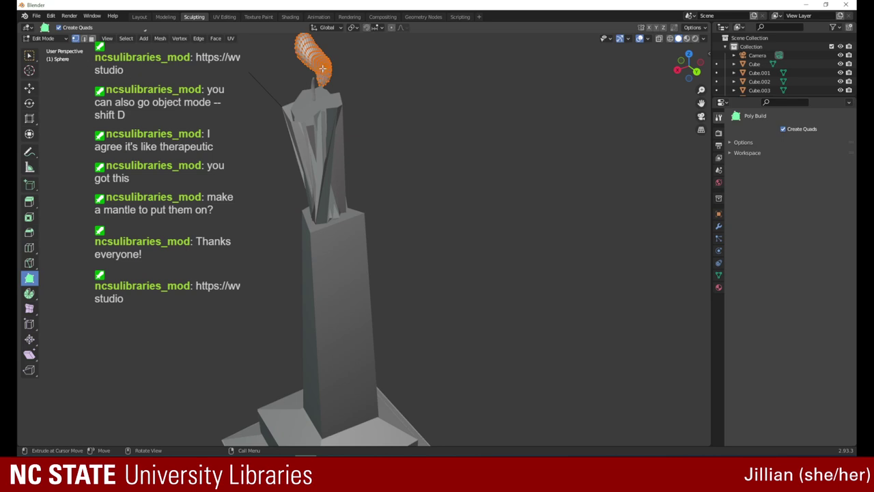
drag(322, 68, 333, 63)
- Return to Object Mode and move the wick along X from the back view, raising it slightly into the flame's lower end
click(692, 69)
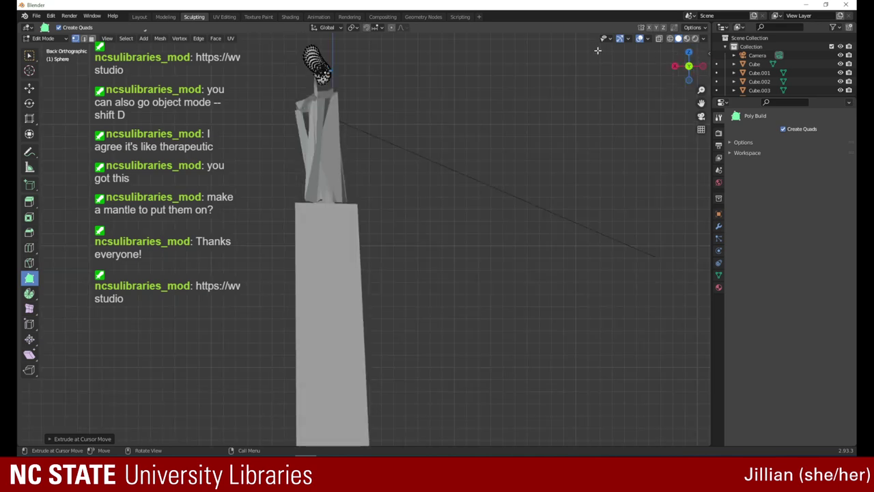
click(46, 38)
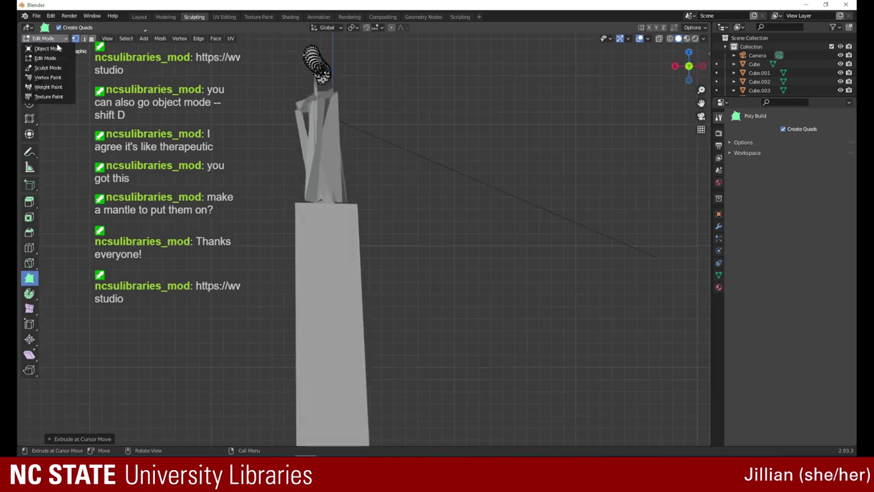
click(50, 67)
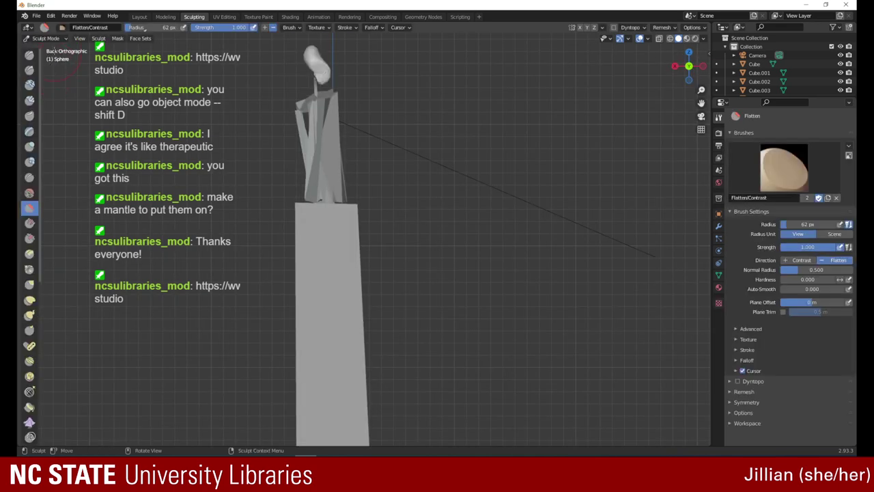
click(47, 38)
click(52, 50)
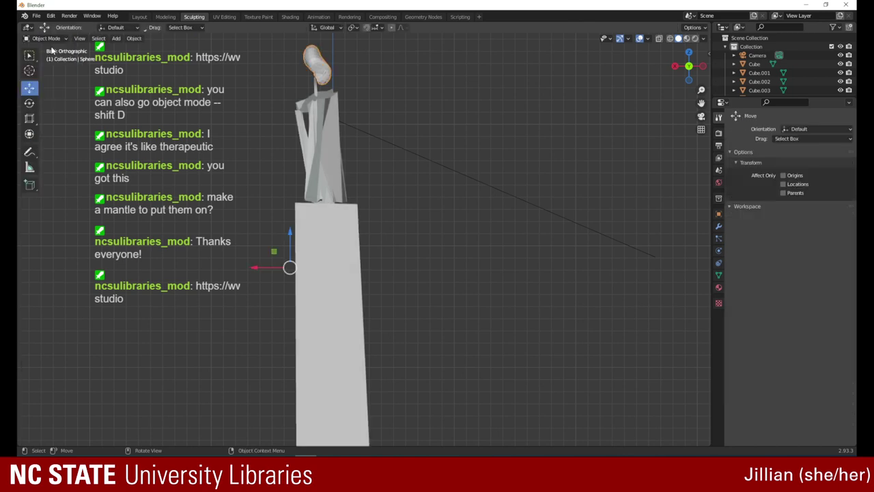
click(316, 90)
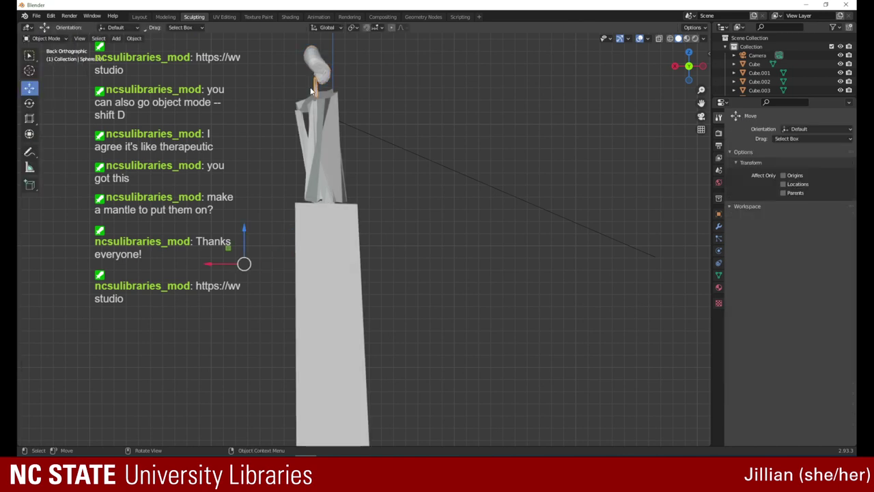
drag(213, 267, 222, 261)
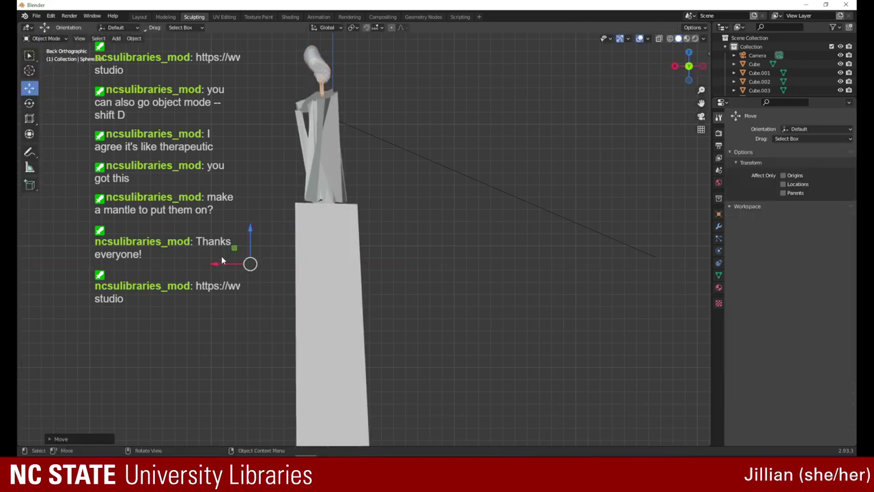
key(g)
click(669, 63)
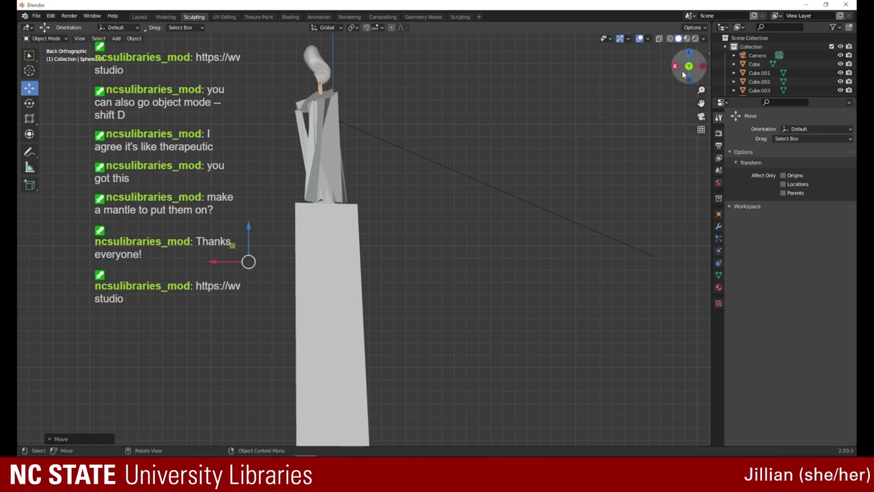
- Select the flame and lower it along Z toward the top of the broken cylinder
drag(683, 74, 768, 85)
click(361, 60)
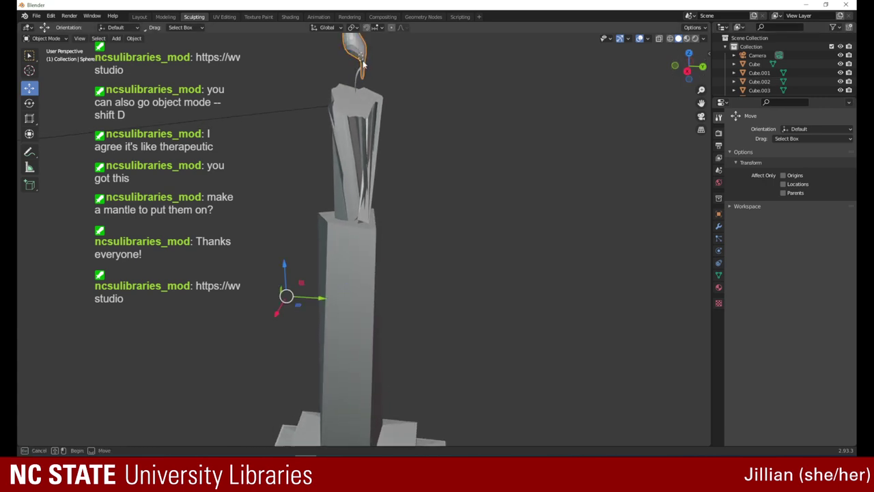
drag(283, 266, 285, 275)
- In Sculpt Mode, pull the flame's lower end around the wick from two sides with the Grab brush at radius 62 px and strength 0.400
click(45, 38)
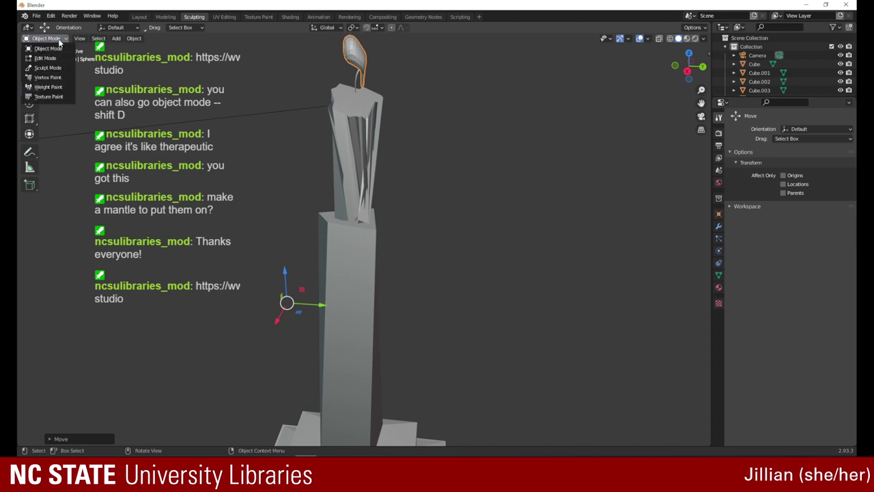
click(48, 65)
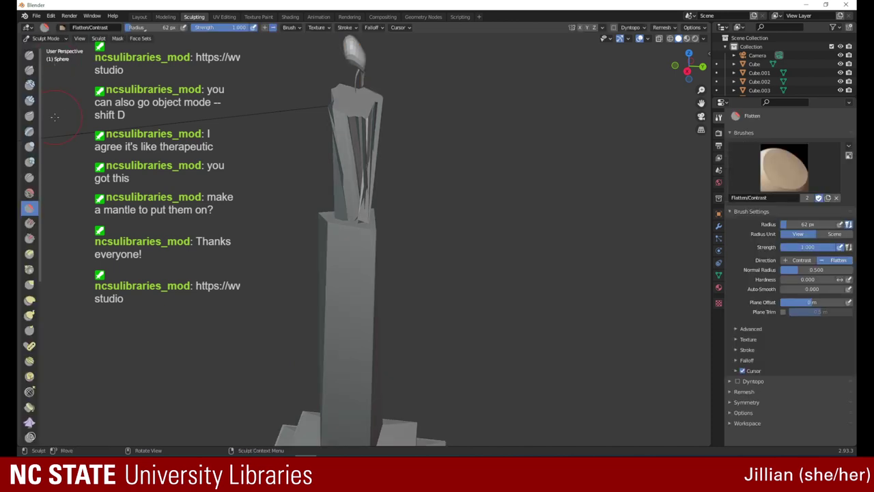
click(30, 283)
mouse_move(360, 88)
mouse_down()
mouse_move(340, 77)
mouse_move(355, 67)
mouse_move(355, 77)
mouse_up()
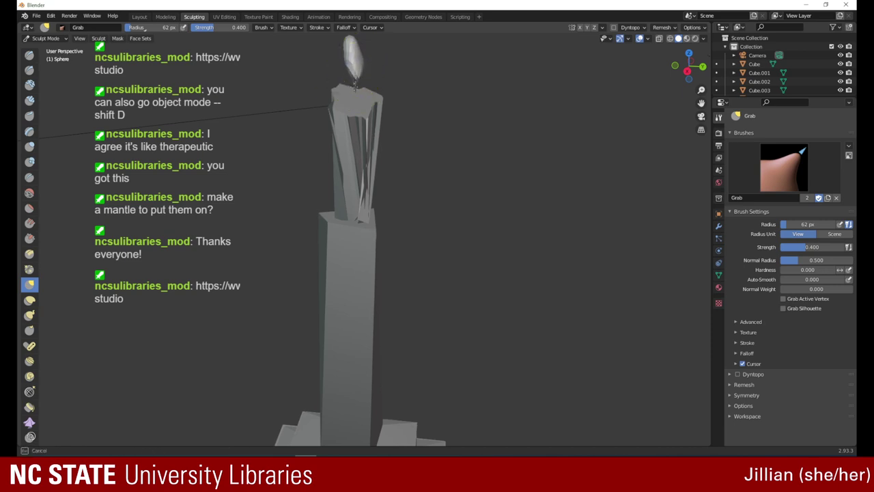
mouse_move(690, 67)
mouse_down()
mouse_move(596, 64)
mouse_move(577, 73)
mouse_move(570, 59)
mouse_up()
drag(302, 75, 324, 67)
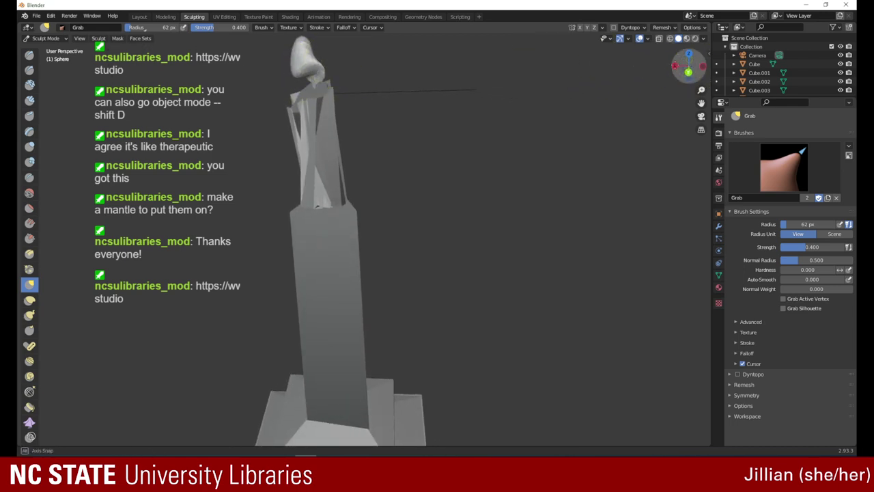
drag(683, 65, 691, 72)
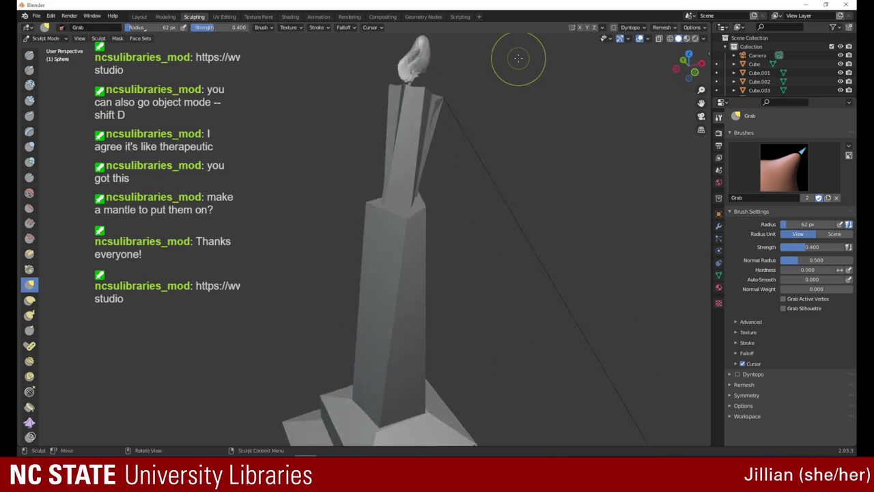